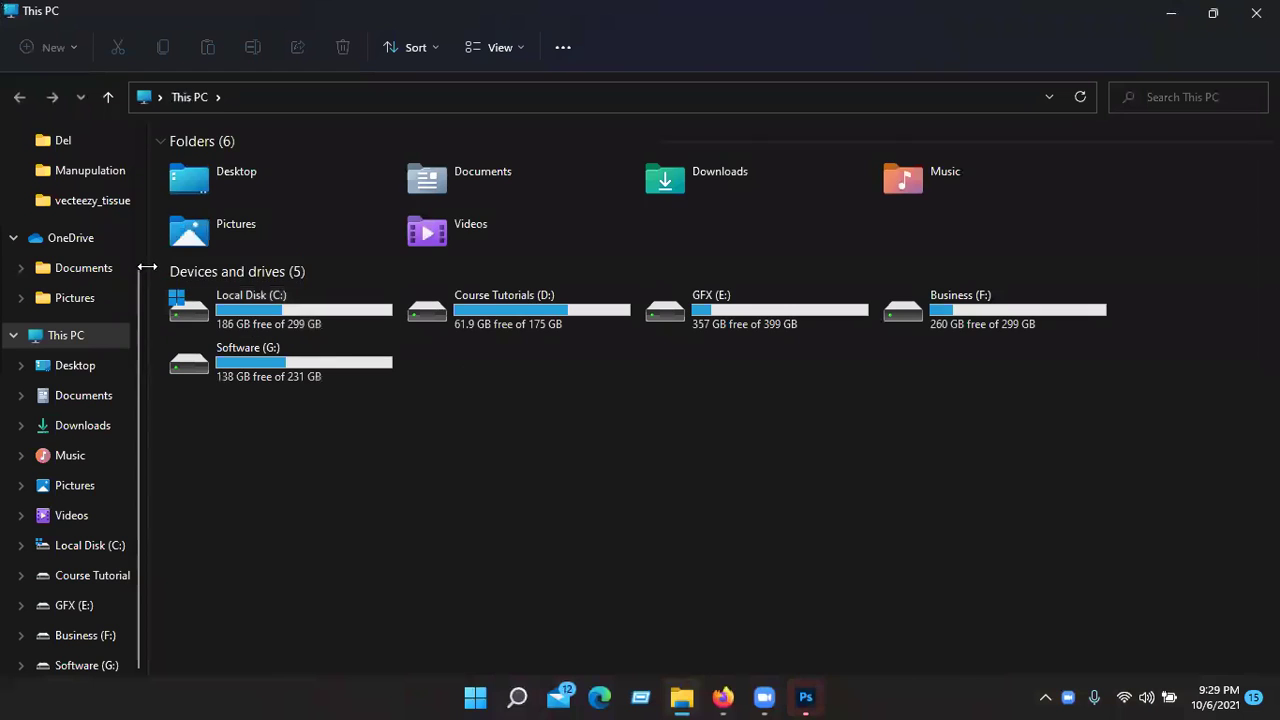
Open the mountain valley photo with sun rays from the Downloads folder in Adobe Photoshop 2021.
scroll(87, 295, up, 1)
scroll(87, 295, up, 1)
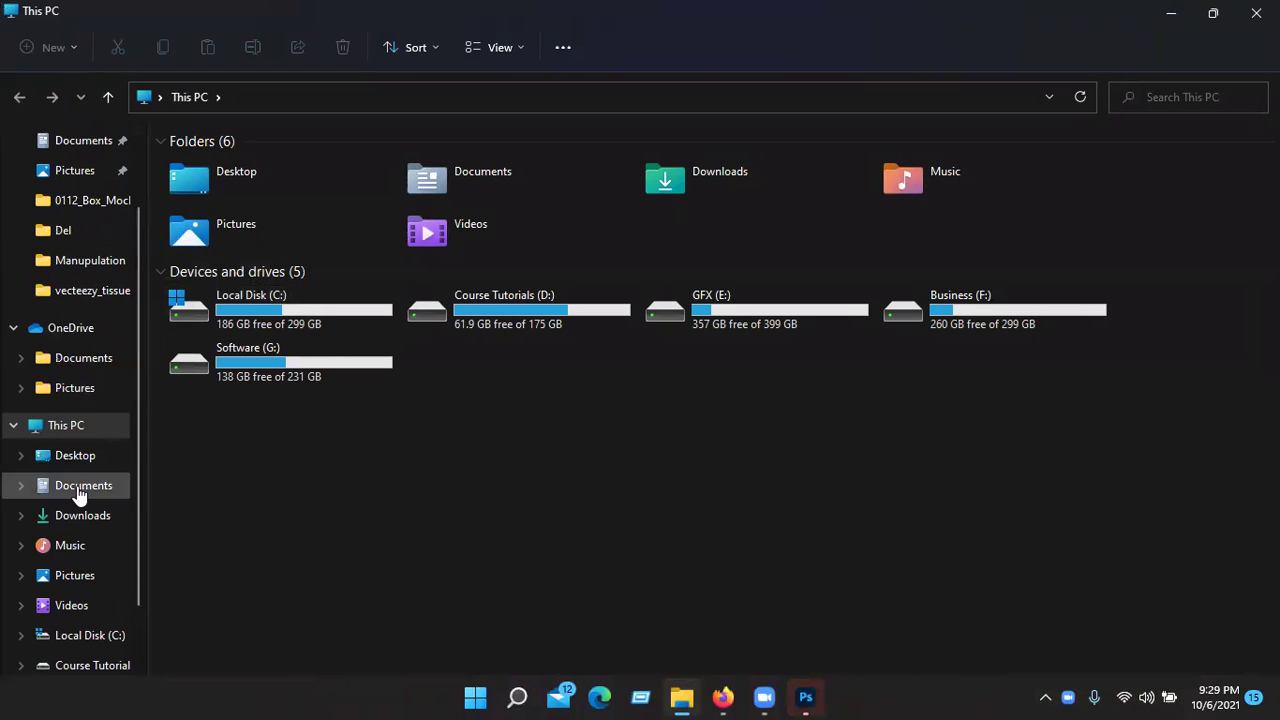
click(84, 515)
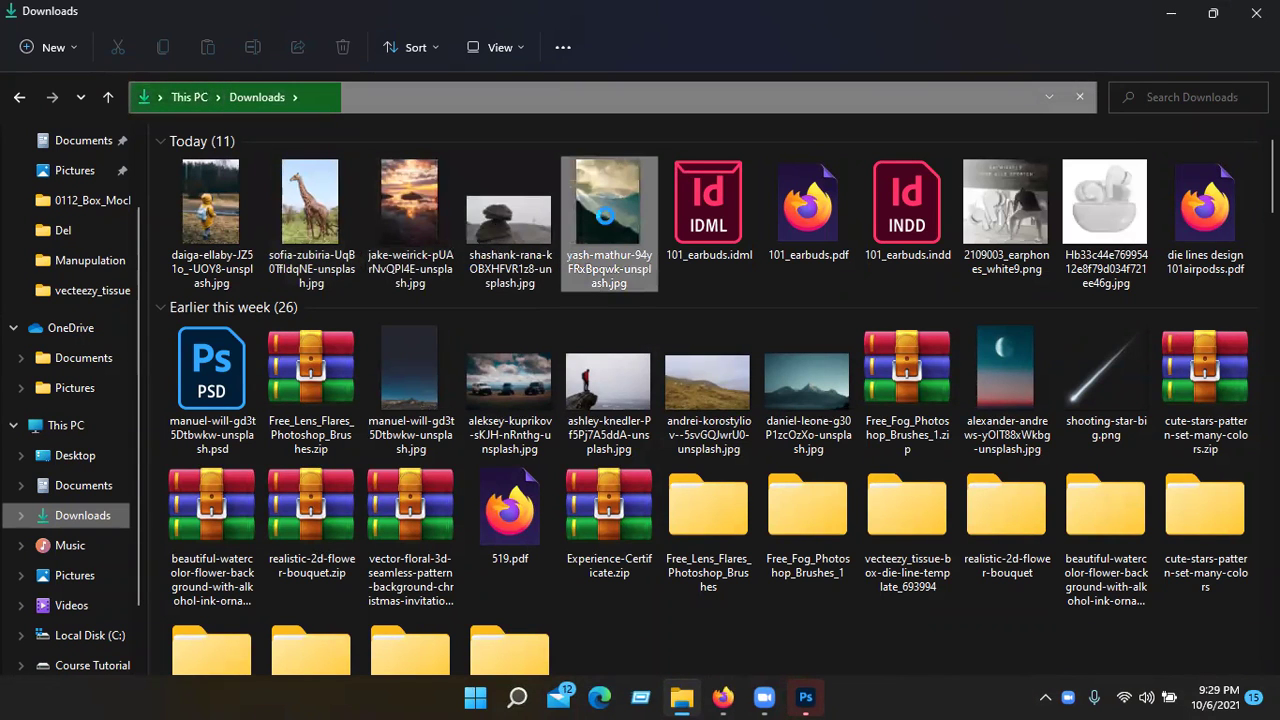
right_click(610, 226)
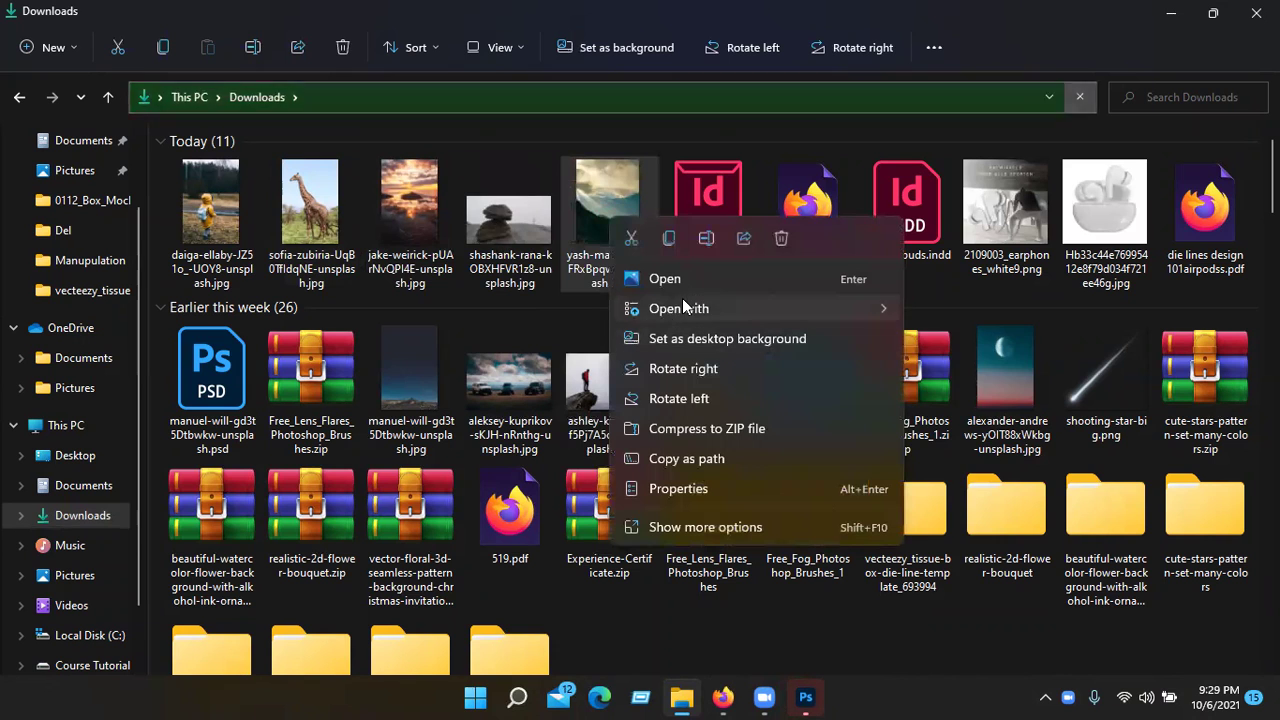
mouse_move(665, 308)
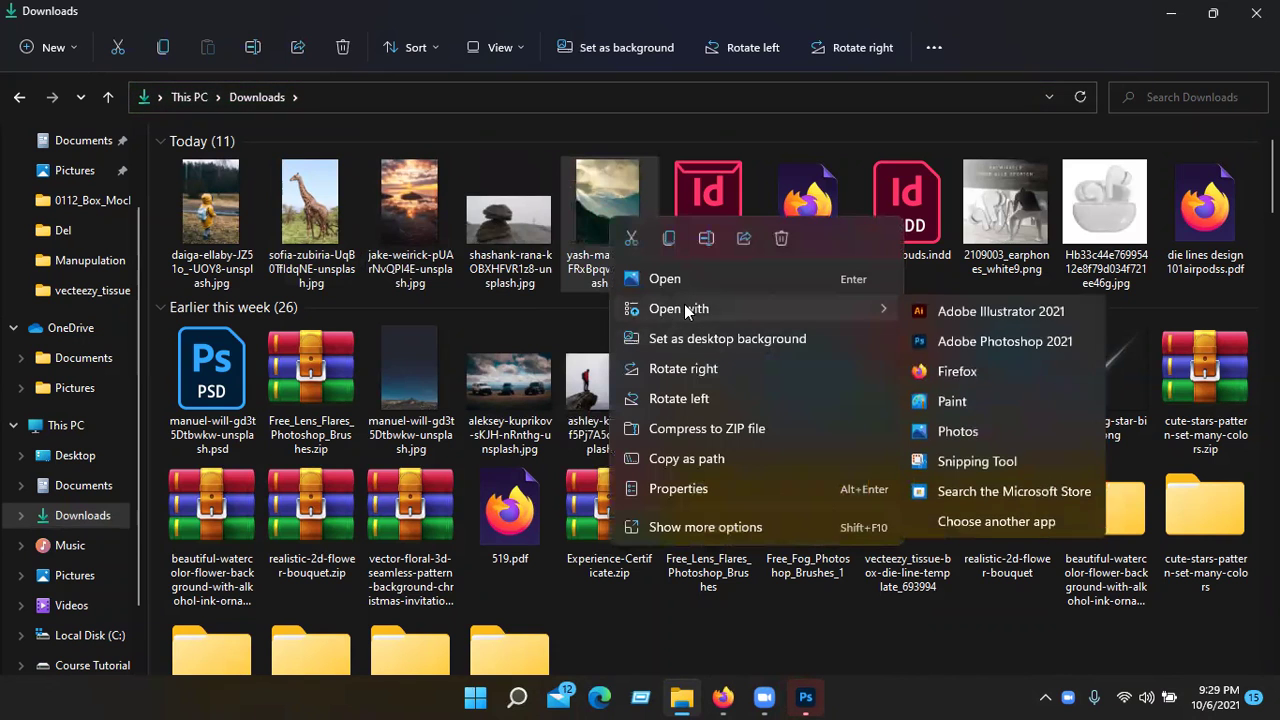
click(950, 342)
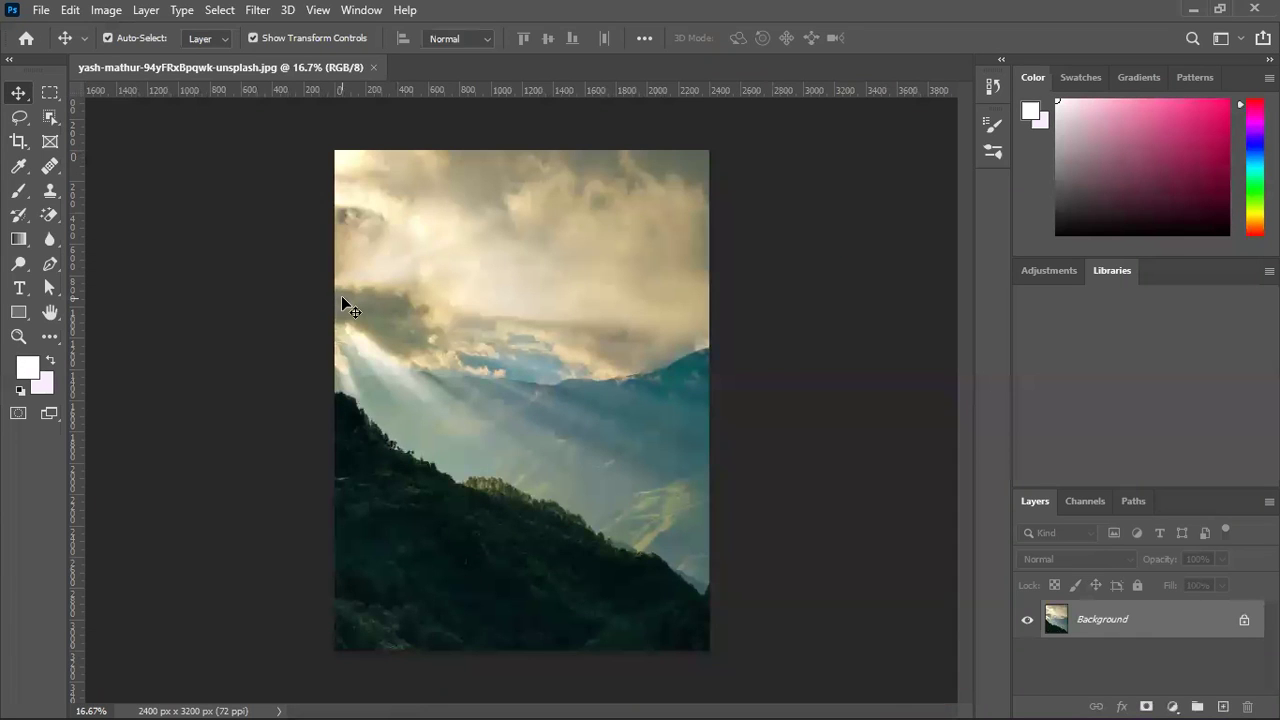
key(ctrl+plus)
key(ctrl+minus)
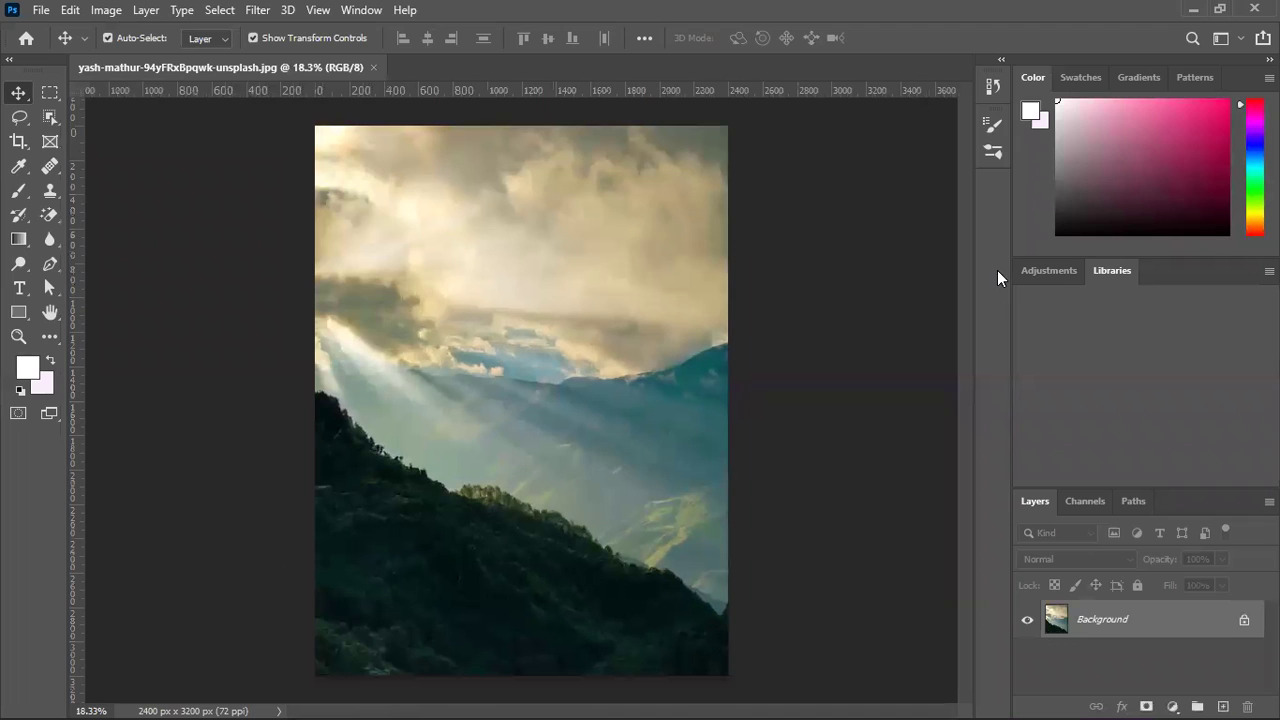
Open the stacked rocks photo from the Downloads folder in Adobe Photoshop 2021 as a second document.
click(1191, 10)
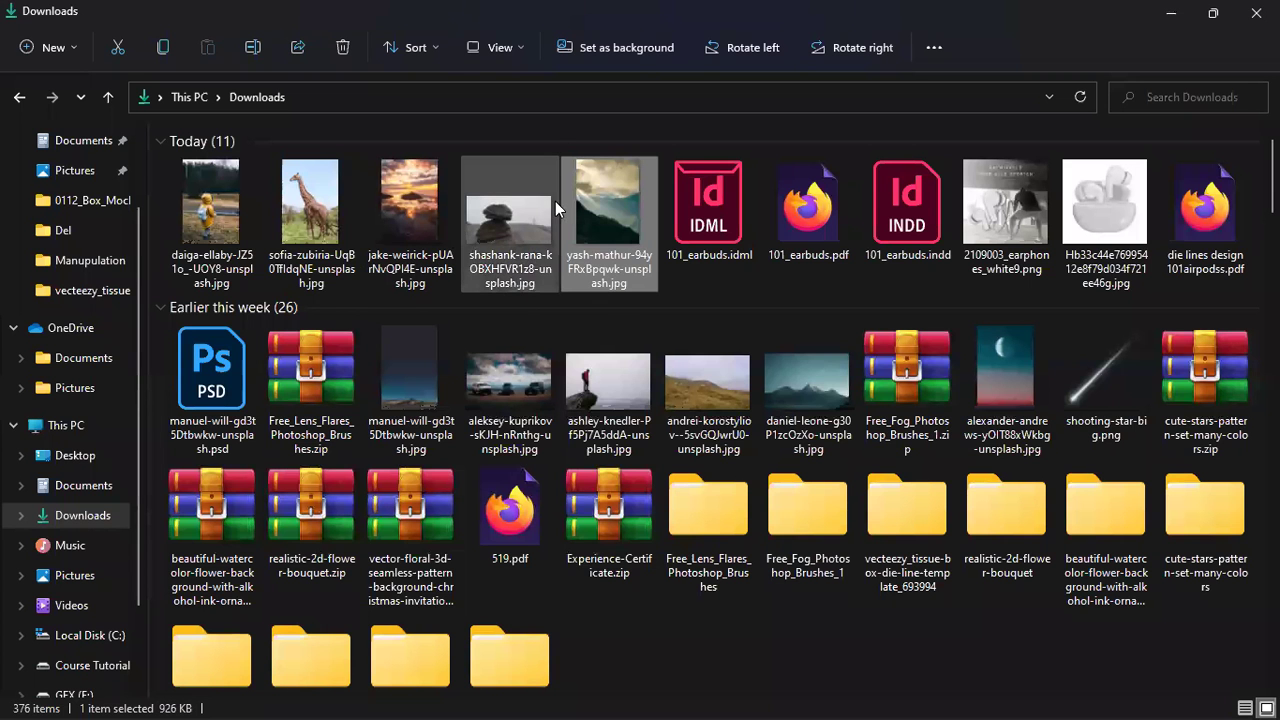
click(530, 210)
key(alt+Tab)
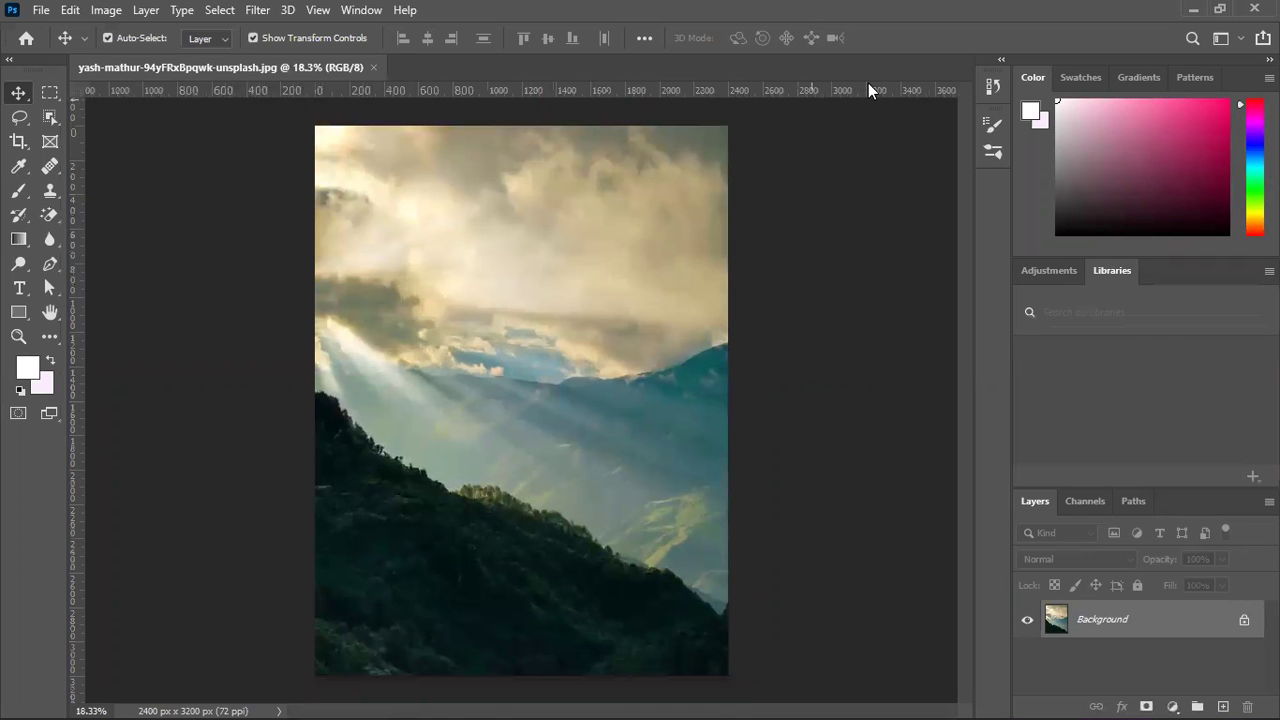
click(1191, 10)
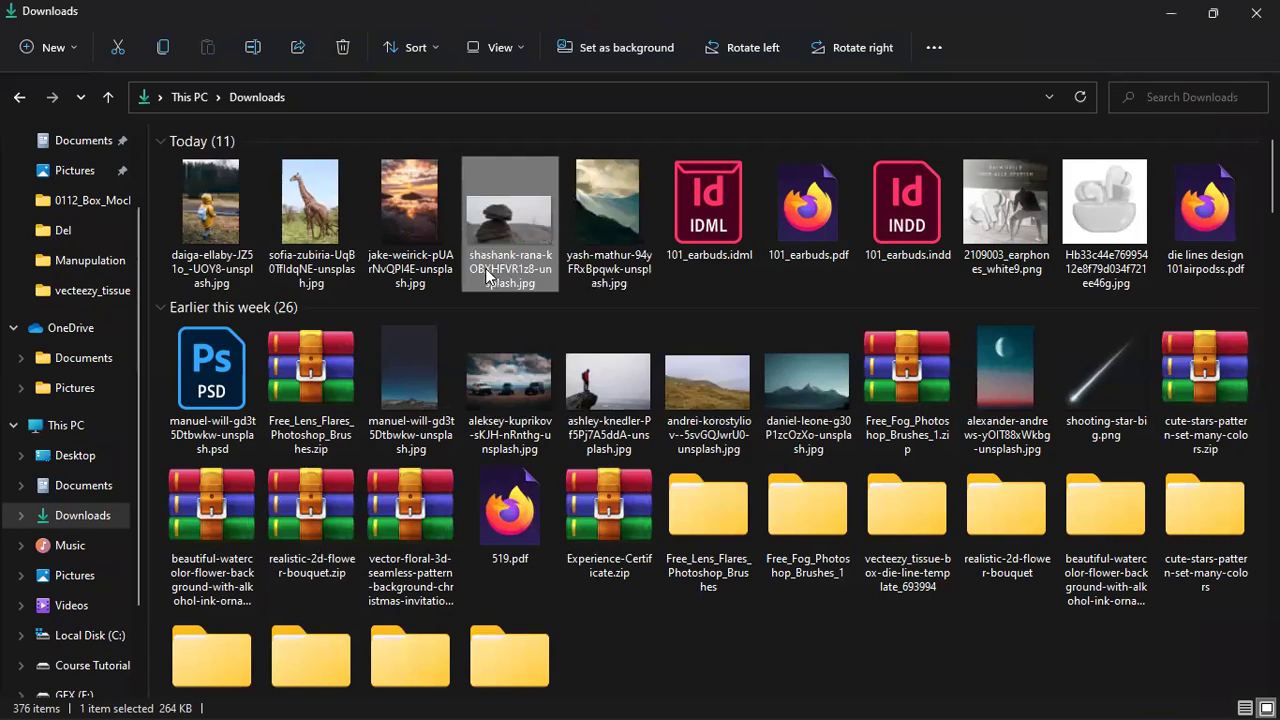
right_click(495, 277)
mouse_move(572, 362)
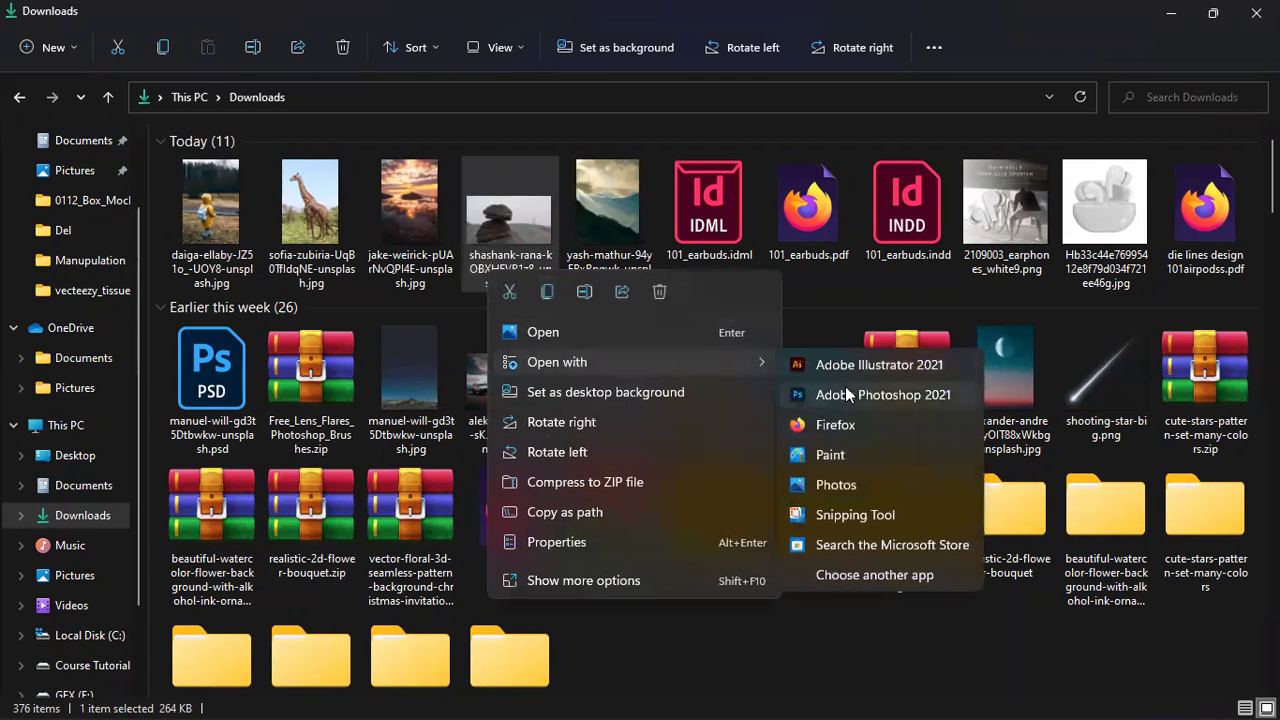
click(845, 386)
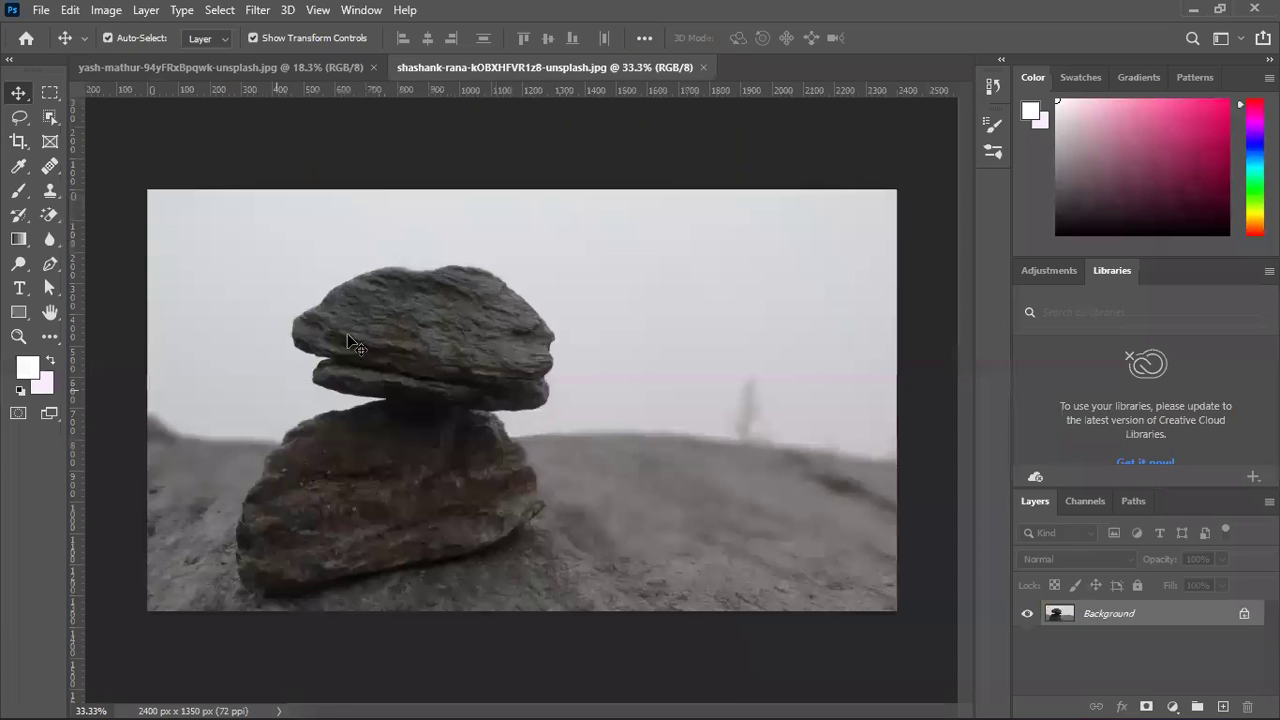
Select the upper flat rock, including its lower ledge, with the Quick Selection tool and an enlarged brush.
click(48, 117)
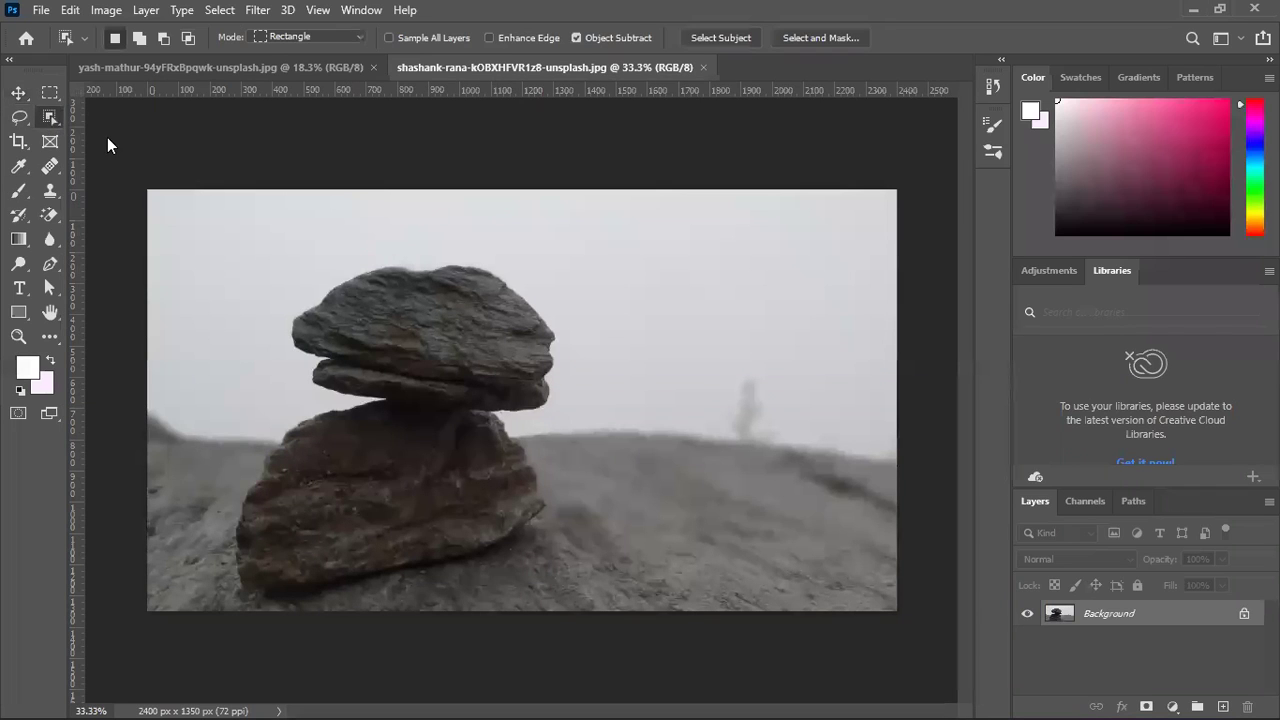
key(shift+w)
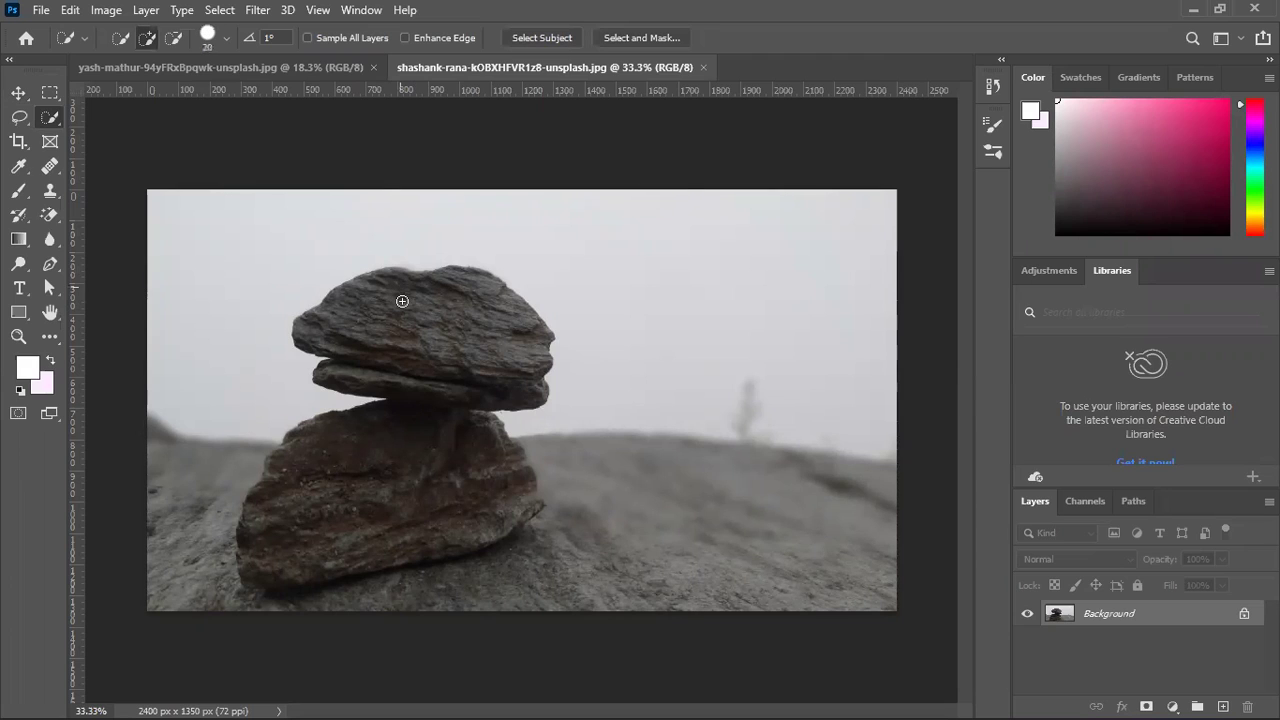
click(414, 315)
key(bracketright)
key(bracketright)
drag(491, 363, 517, 384)
mouse_move(427, 386)
mouse_down()
mouse_move(384, 373)
mouse_move(437, 389)
mouse_up()
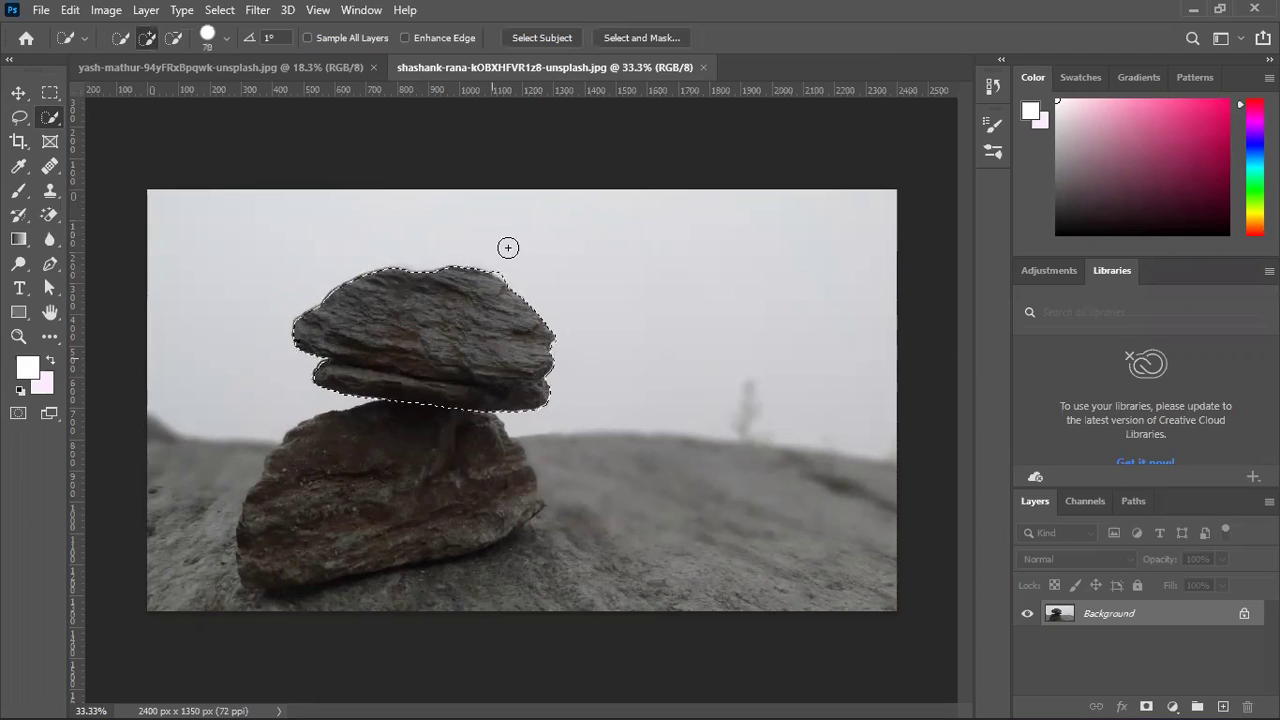
key(alt)
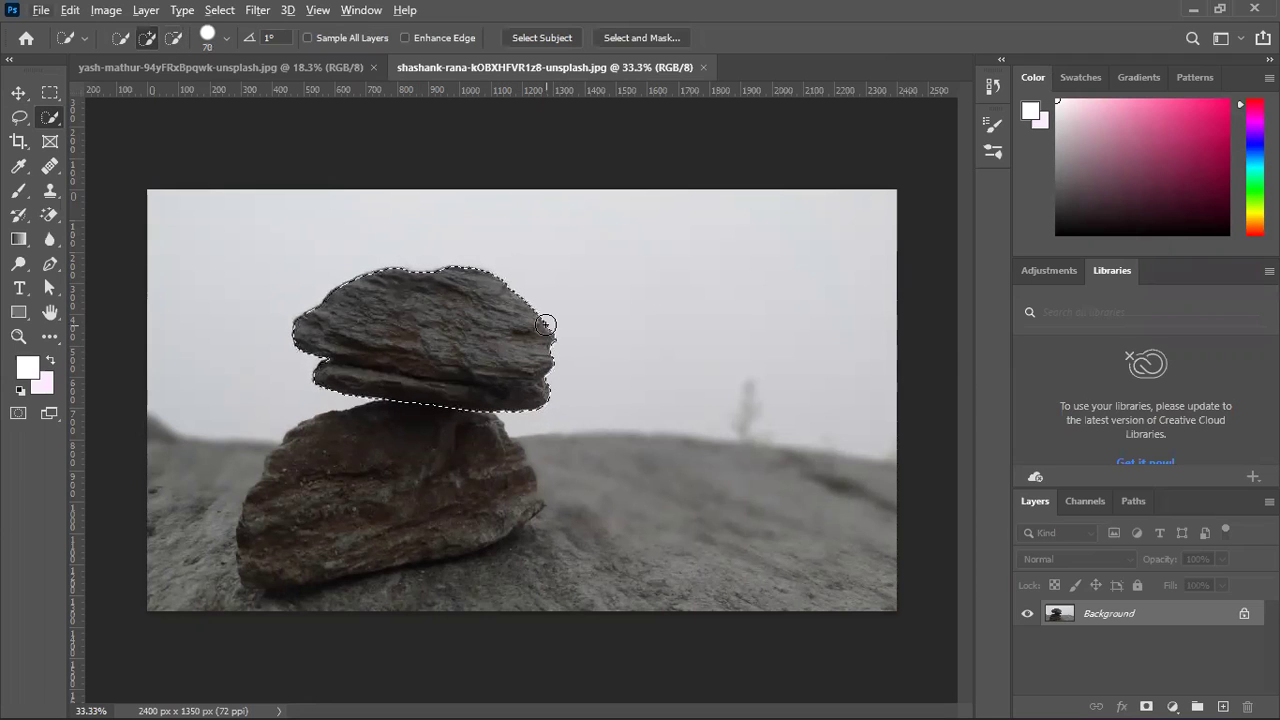
Copy the selected rock to a new layer and convert that layer to a smart object.
key(ctrl+j)
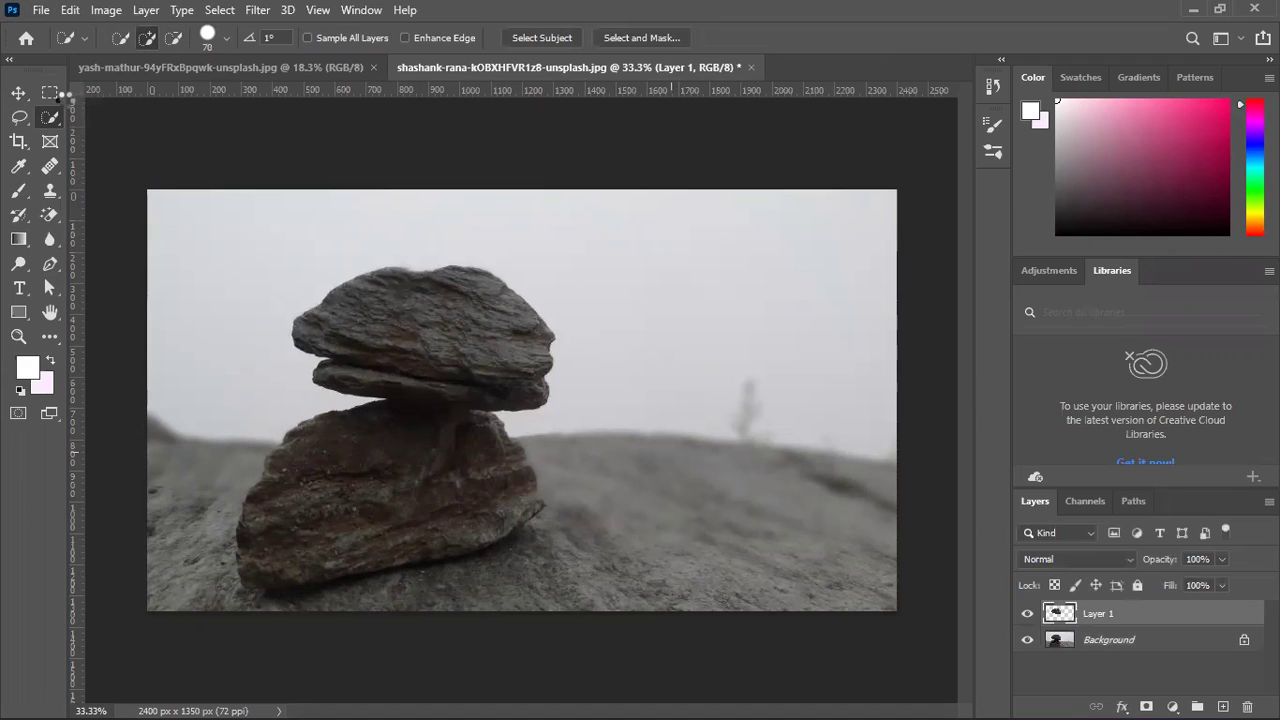
click(18, 92)
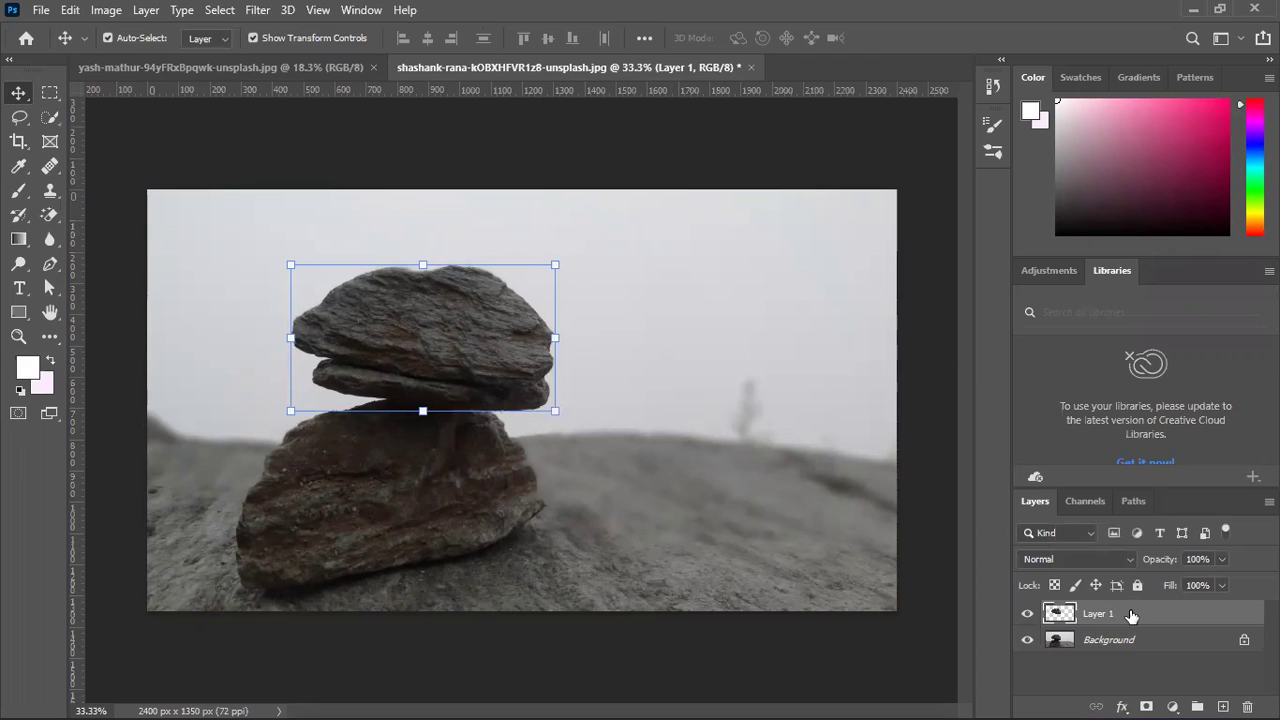
right_click(1131, 619)
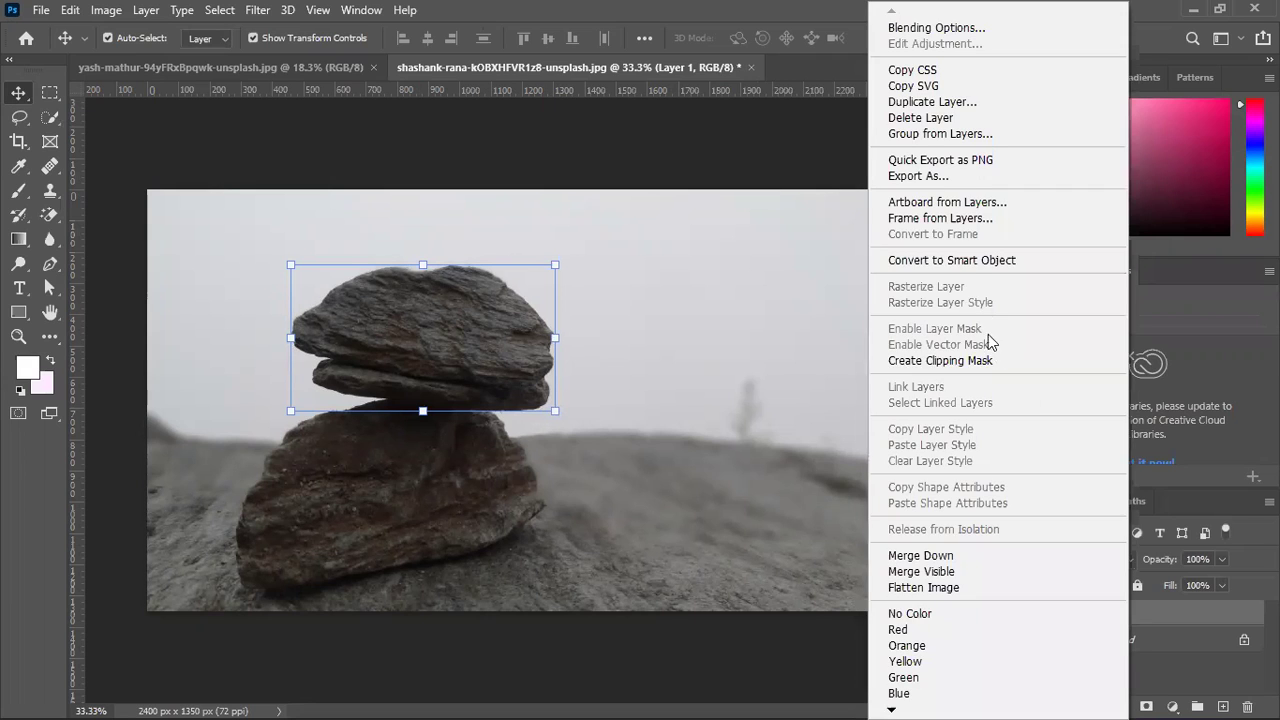
click(967, 260)
Bring the rock smart object into the mountain document, scale it to about 226% and position it over the middle of the valley.
drag(417, 337, 478, 359)
drag(552, 403, 692, 490)
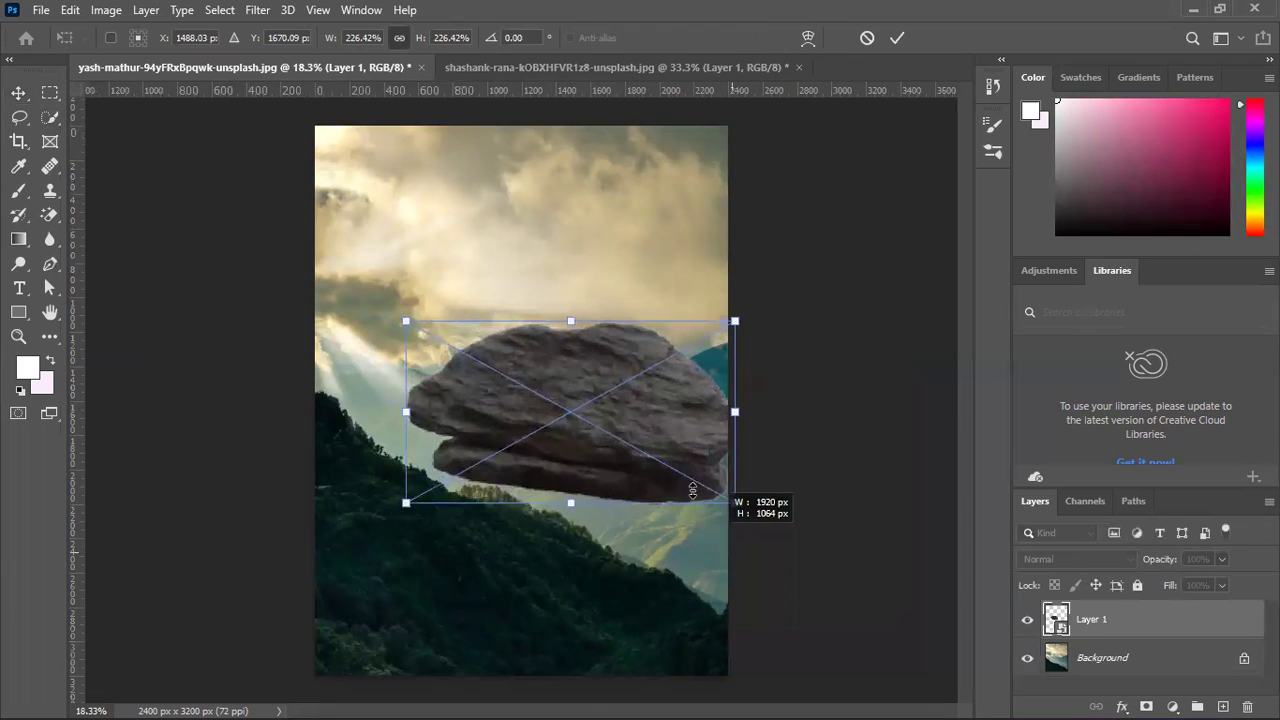
drag(682, 441, 399, 597)
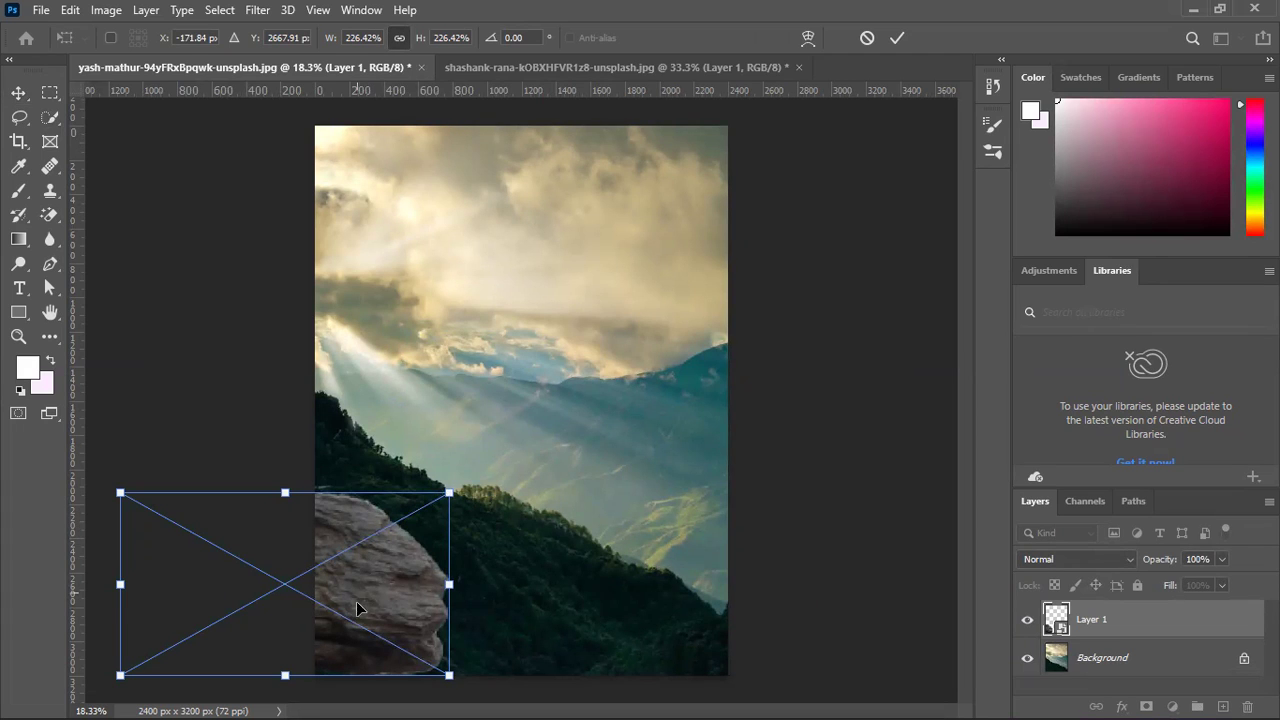
drag(369, 563, 547, 372)
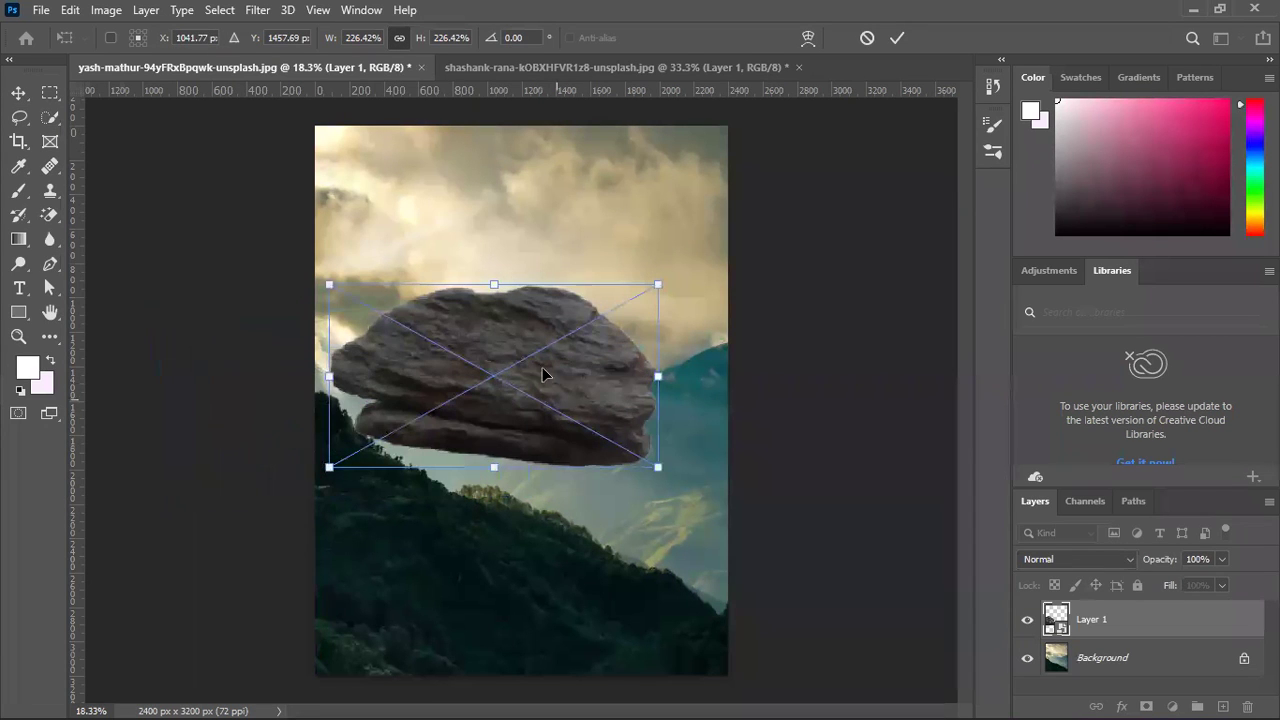
Turn the rock upside down with its flat side up, flip it horizontally and rotate it about 8.3° clockwise.
drag(318, 276, 716, 483)
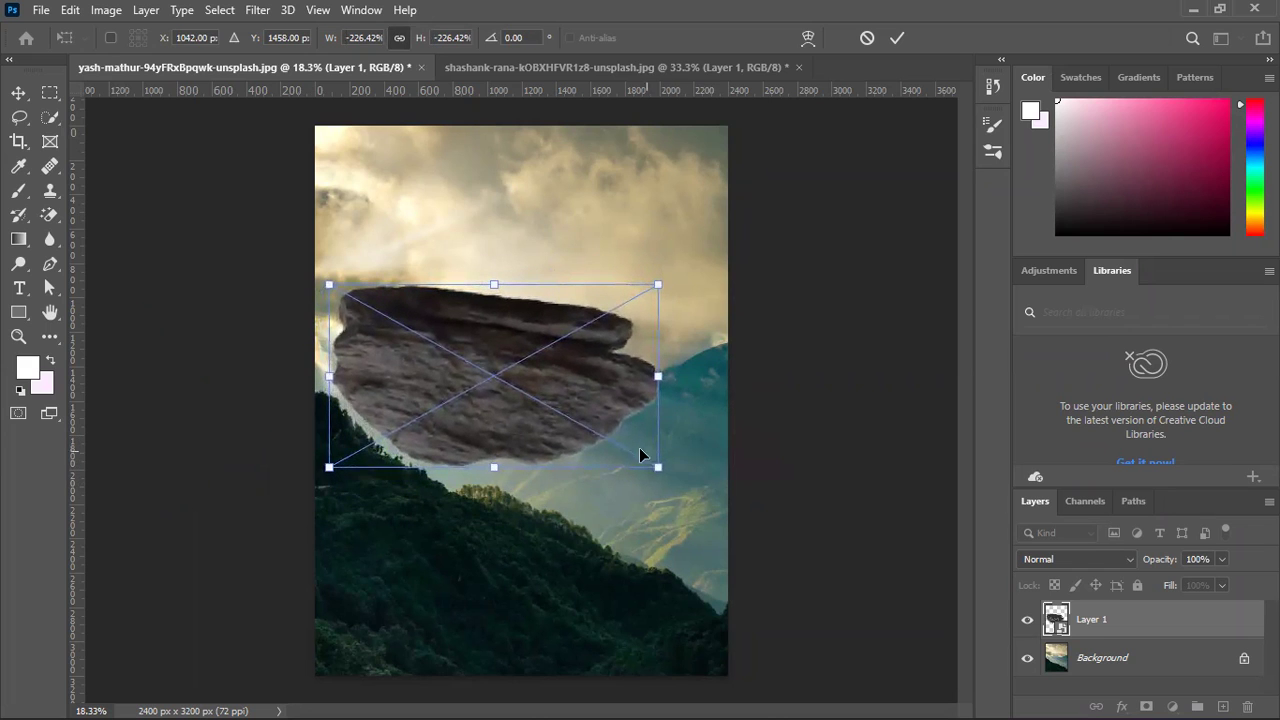
right_click(539, 349)
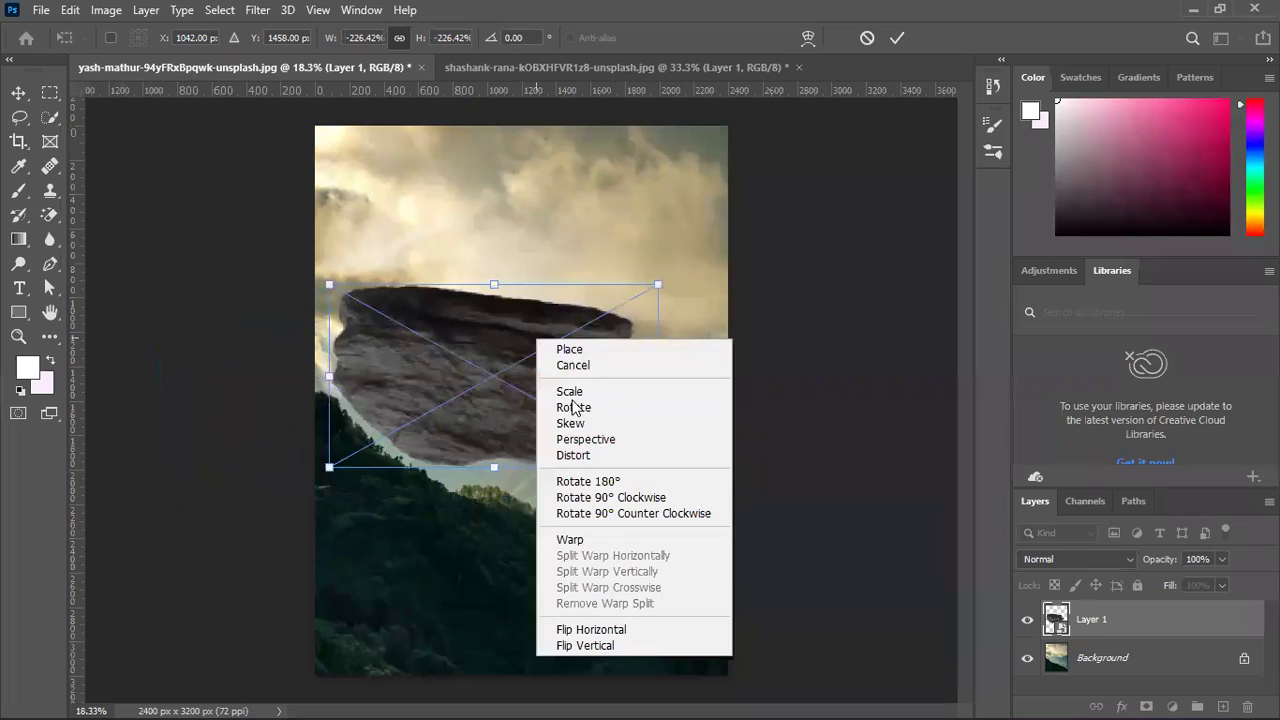
click(619, 631)
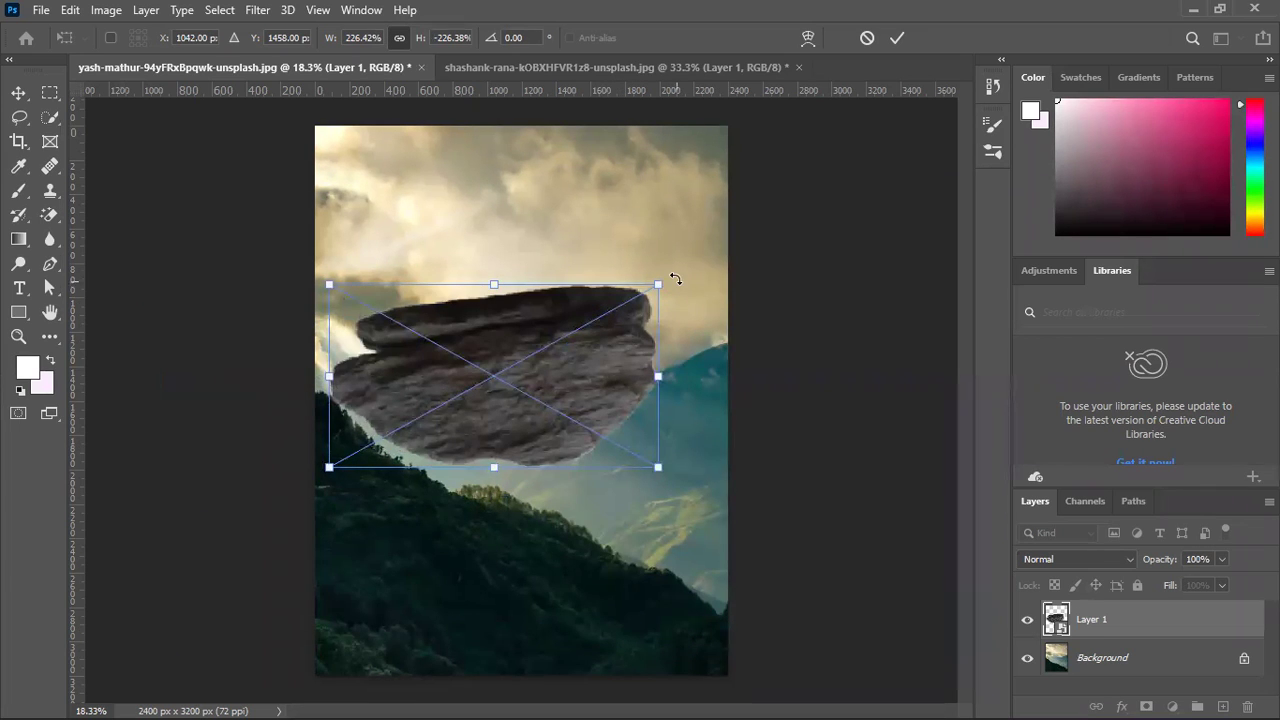
drag(675, 275, 687, 303)
Move the rock so it juts in from the image's left edge like a cliff, and enlarge it to about 272% width.
drag(528, 390, 309, 441)
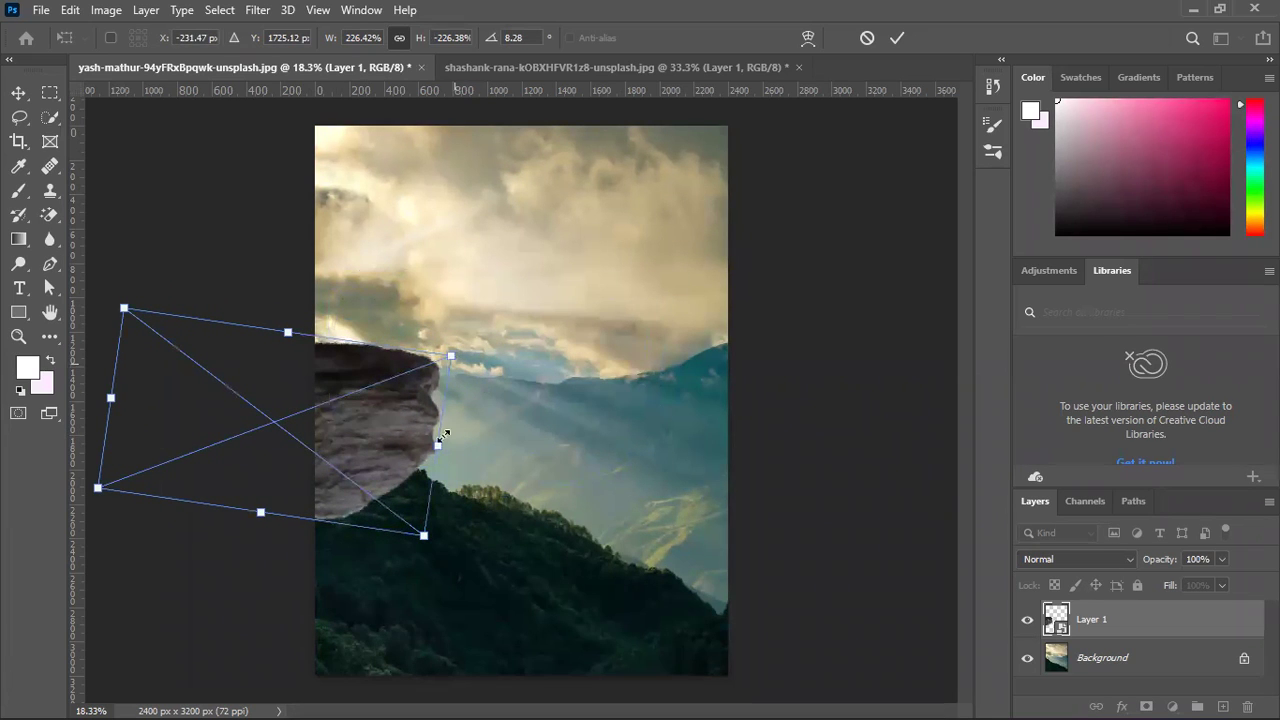
drag(430, 542, 483, 583)
drag(435, 514, 457, 530)
mouse_move(405, 495)
mouse_down()
mouse_move(393, 452)
mouse_move(380, 503)
mouse_move(417, 483)
mouse_move(425, 492)
mouse_up()
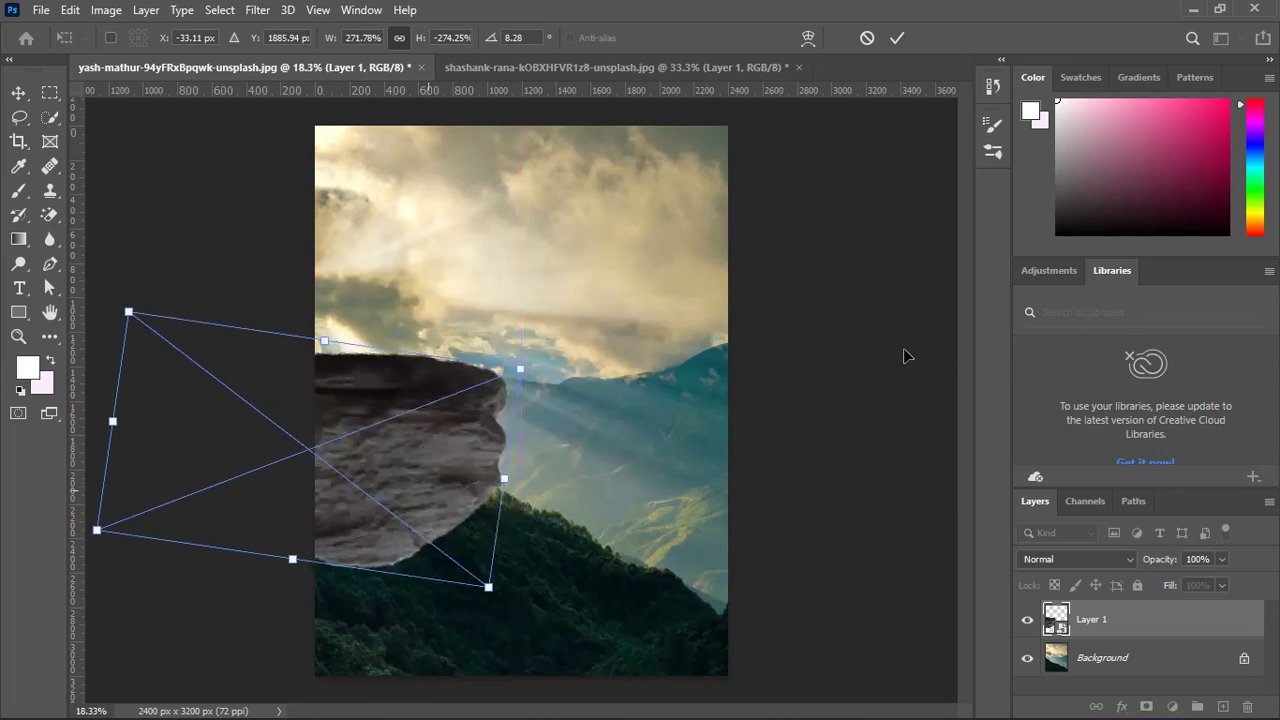
key(Return)
Crop the composite to a landscape frame of 2400 × 1488 px around the lower sky and the upper part of the rock.
click(886, 286)
click(20, 142)
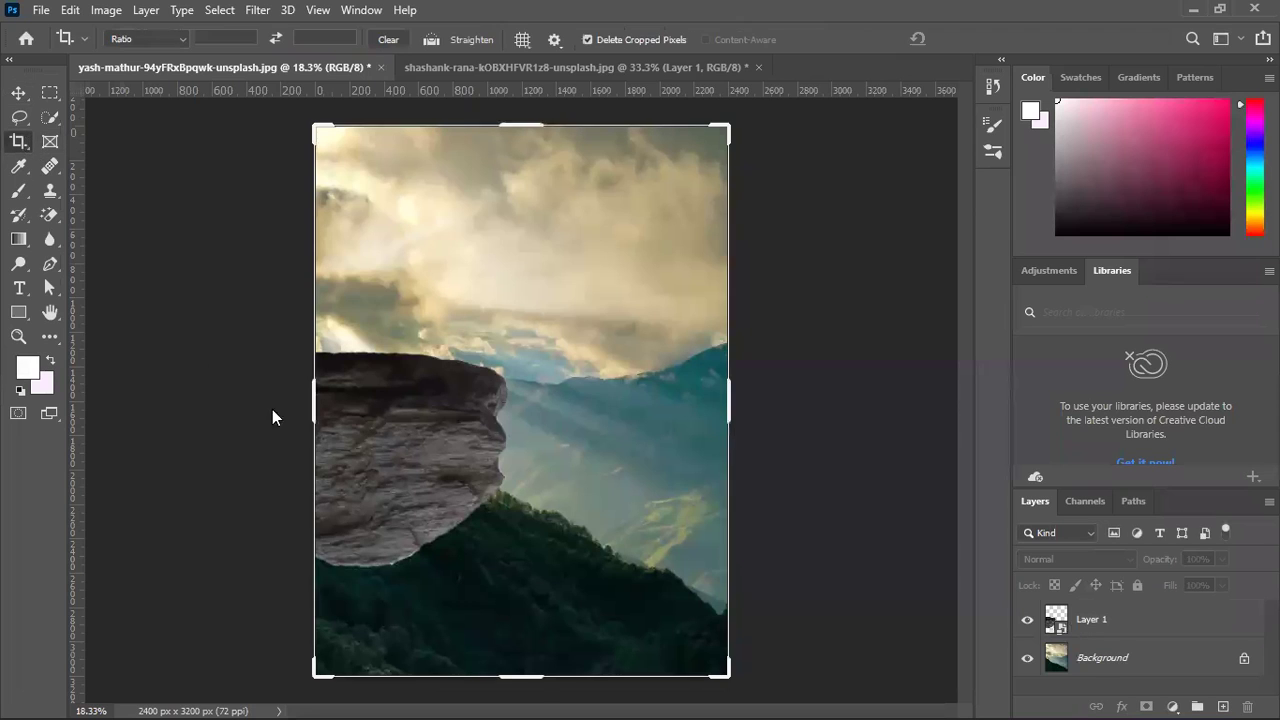
drag(520, 672, 540, 568)
drag(536, 235, 551, 273)
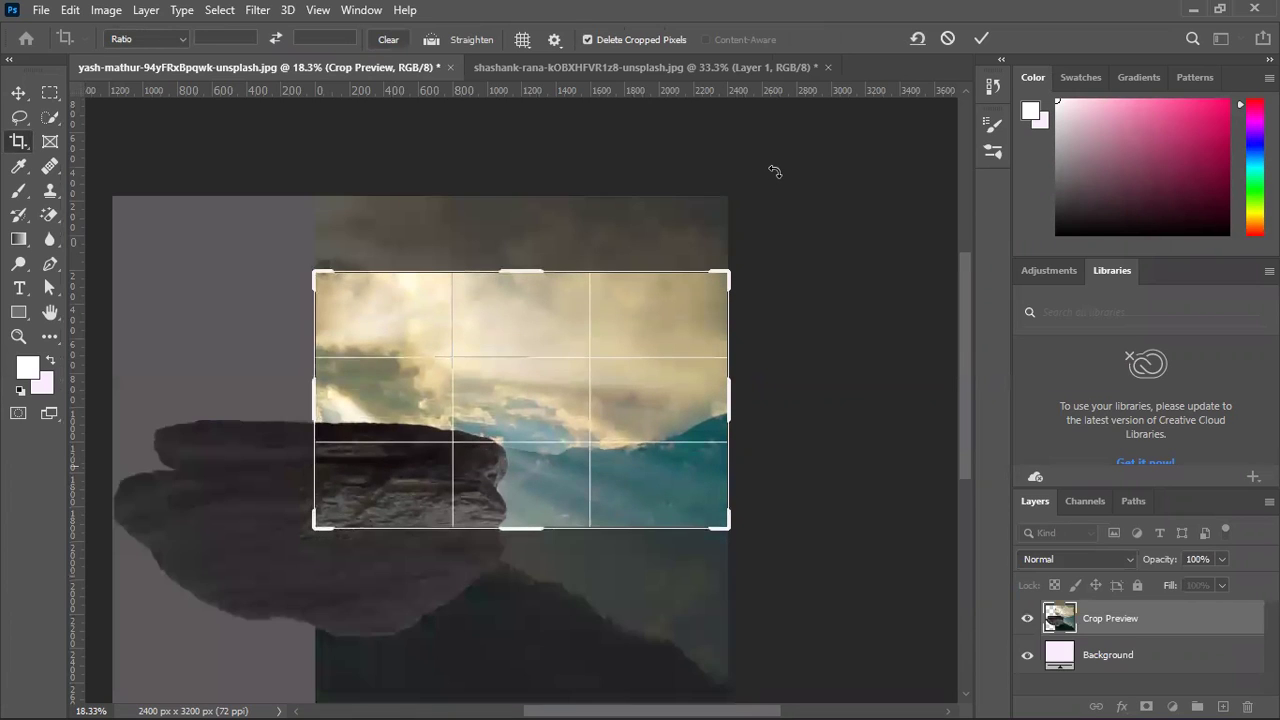
key(Return)
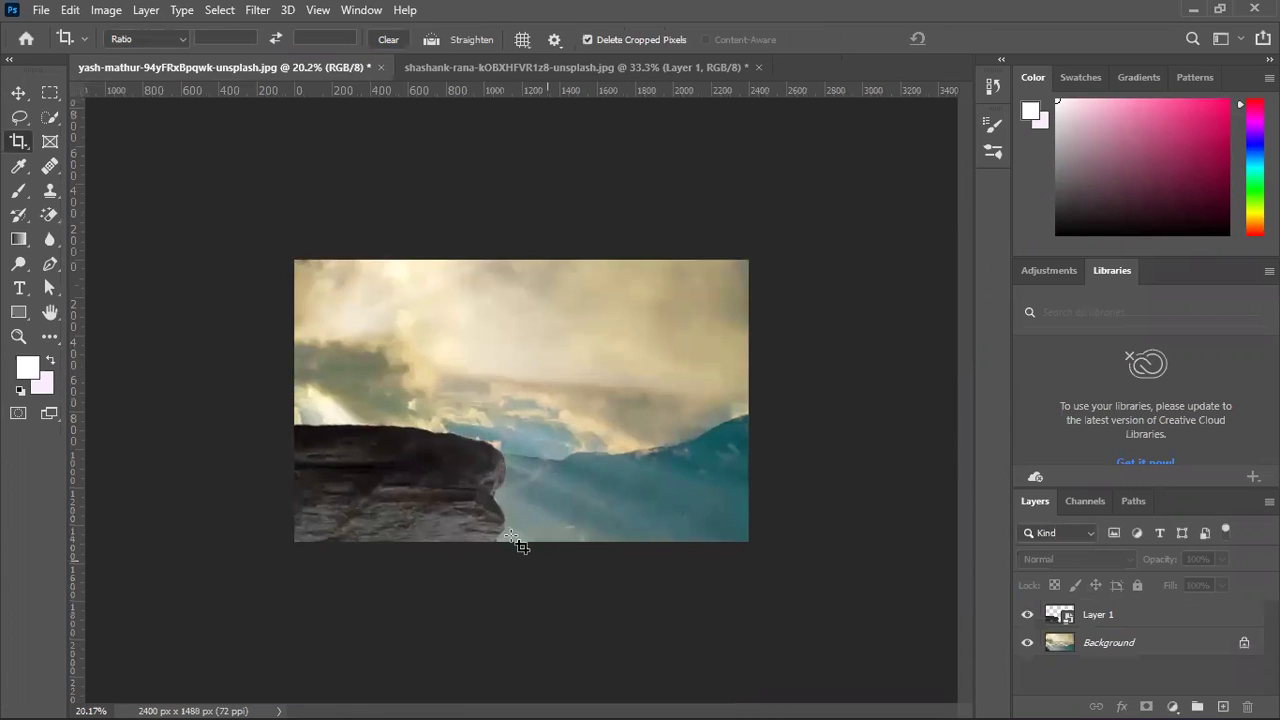
Unlock the Background layer, then undo both the unlocking and the landscape crop.
click(19, 94)
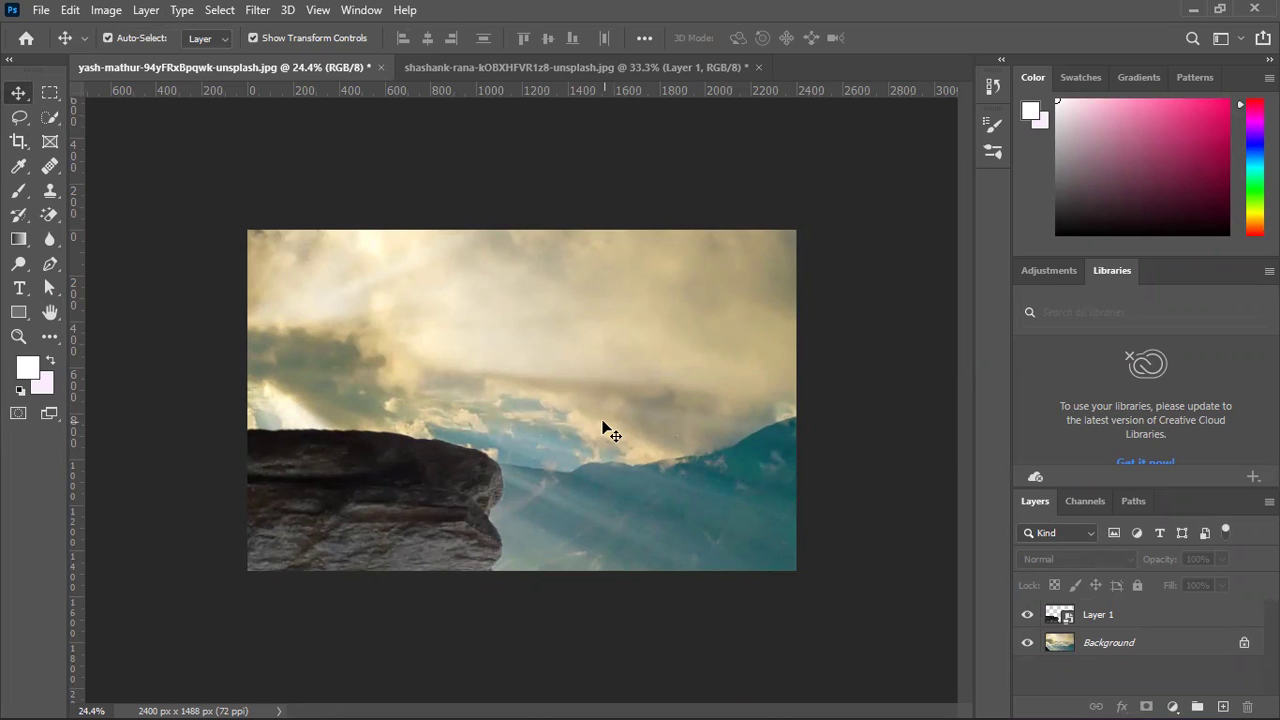
click(1218, 652)
click(1244, 642)
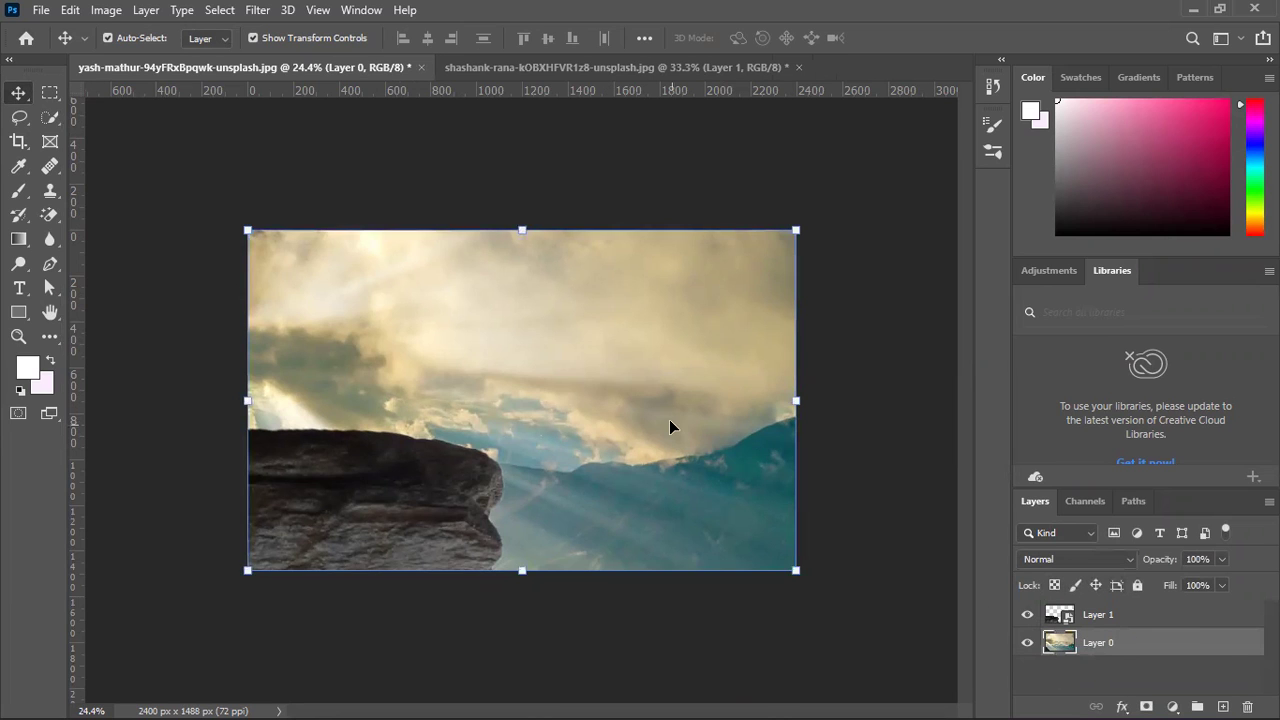
key(ctrl+z)
key(ctrl+z)
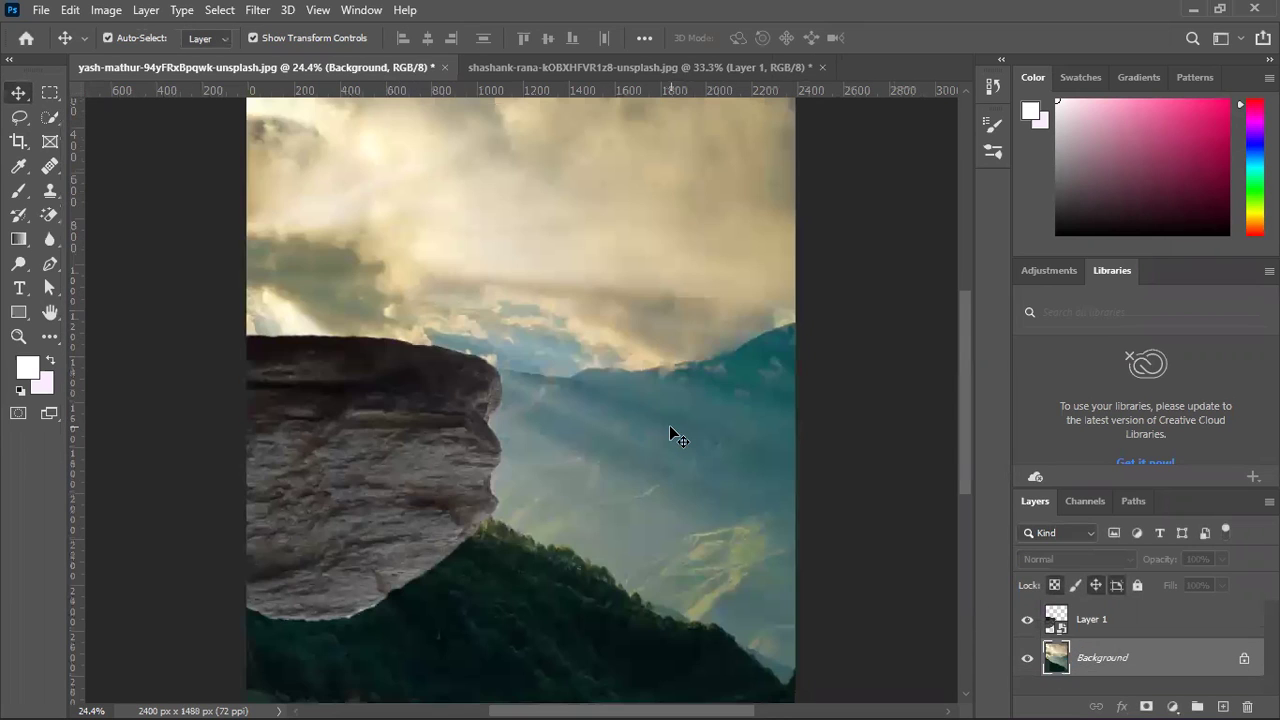
scroll(626, 378, up, 2)
scroll(626, 378, down, 1)
key(ctrl+0)
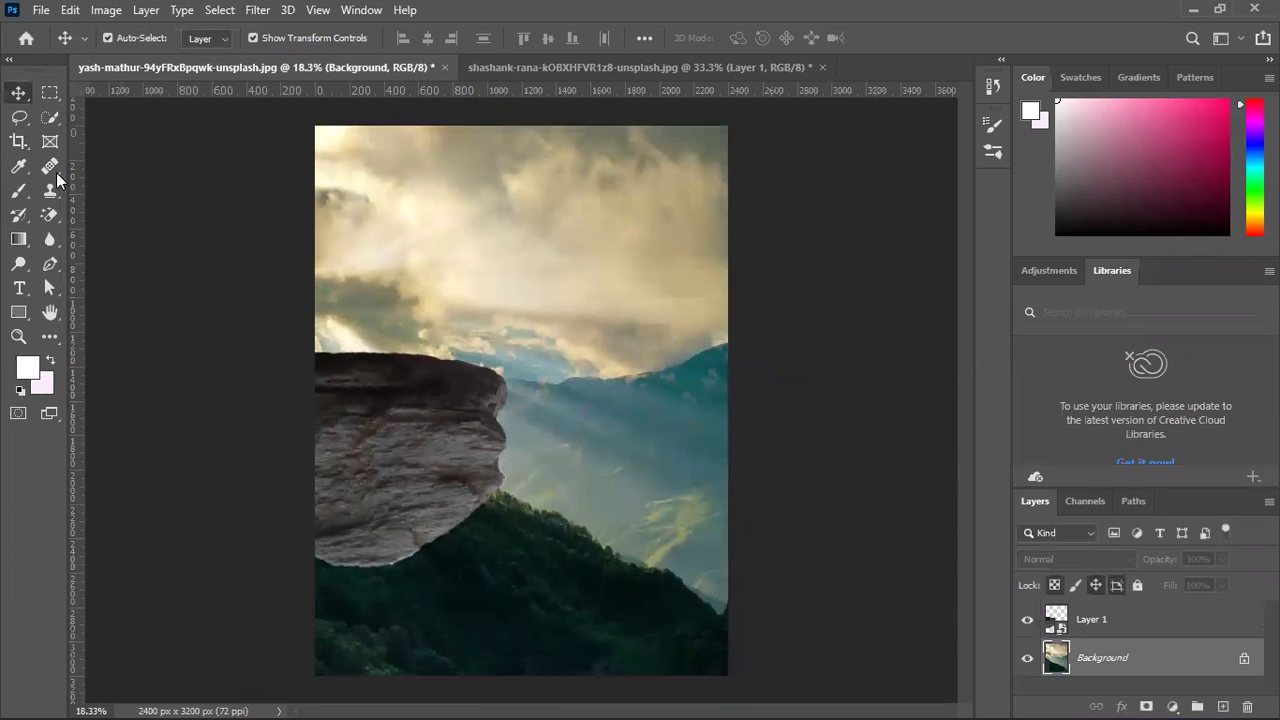
Move the rock cliff layer slightly lower along the image's left edge.
click(19, 141)
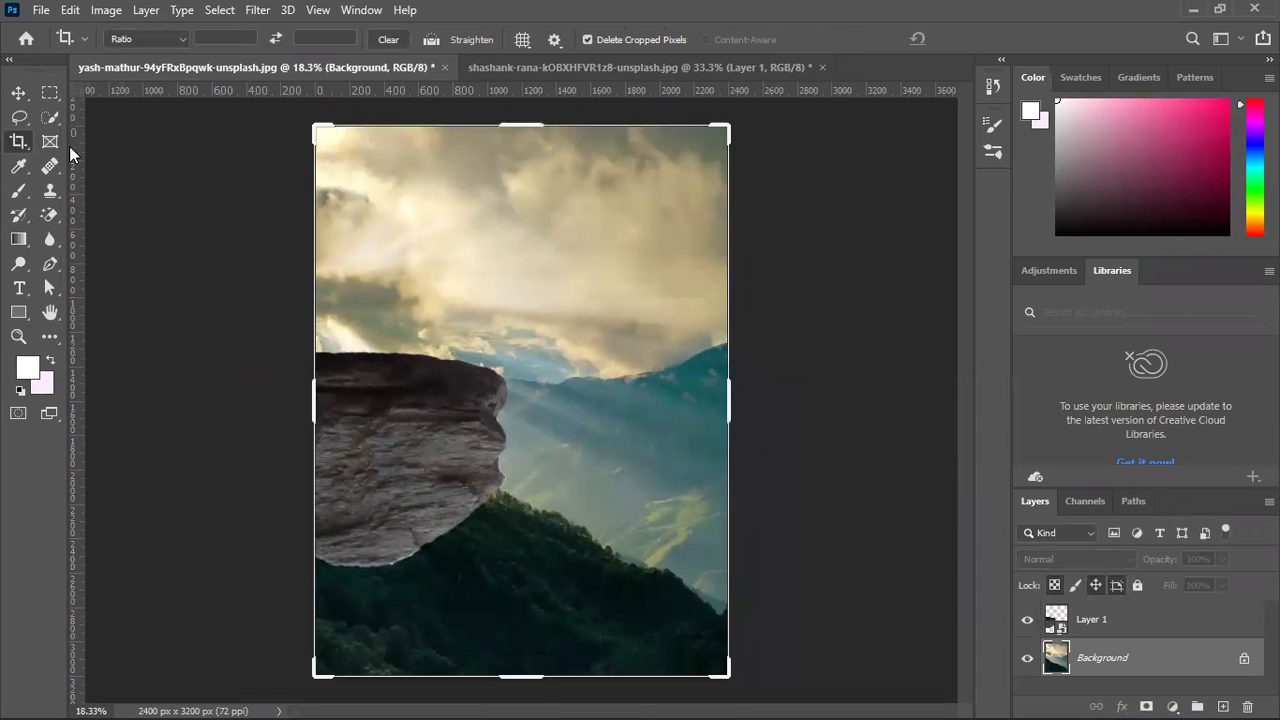
click(18, 93)
mouse_move(392, 446)
mouse_down()
mouse_move(392, 474)
mouse_move(408, 396)
mouse_move(413, 478)
mouse_move(408, 457)
mouse_up()
Crop the composite to 2400 × 1608 px, trimming the upper sky and the lower hillside.
click(18, 141)
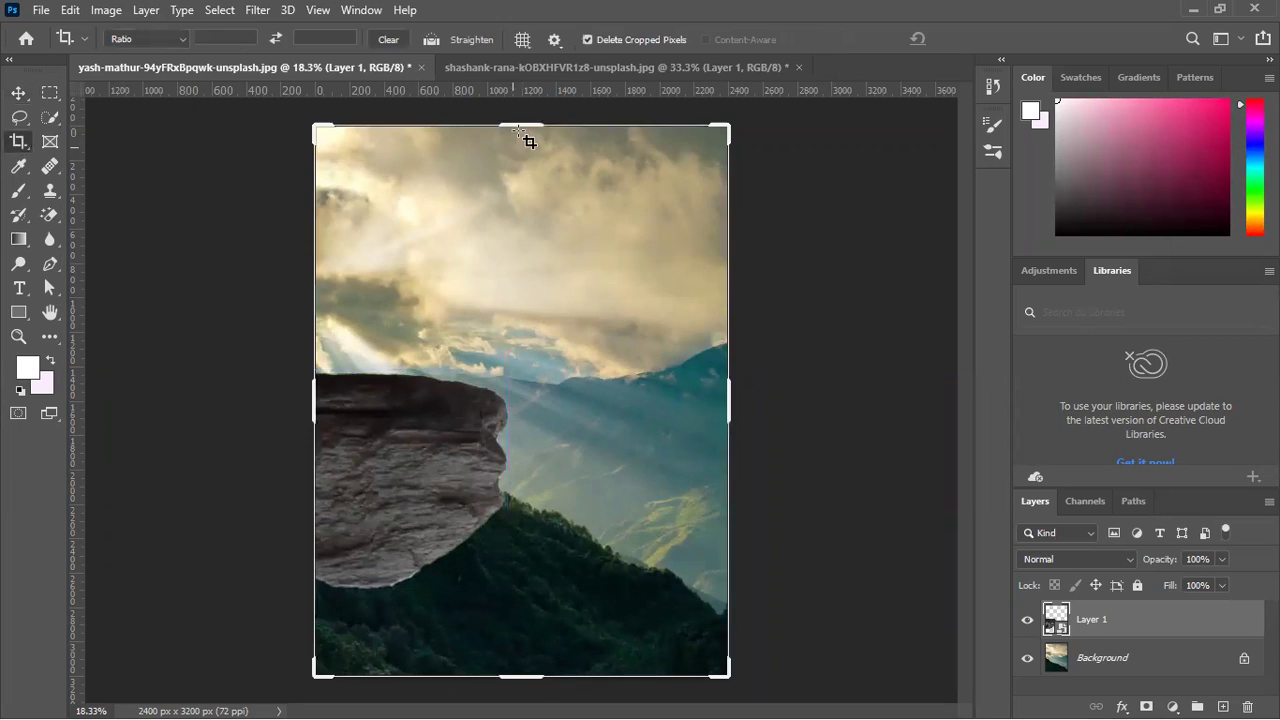
drag(522, 122, 523, 259)
key(Return)
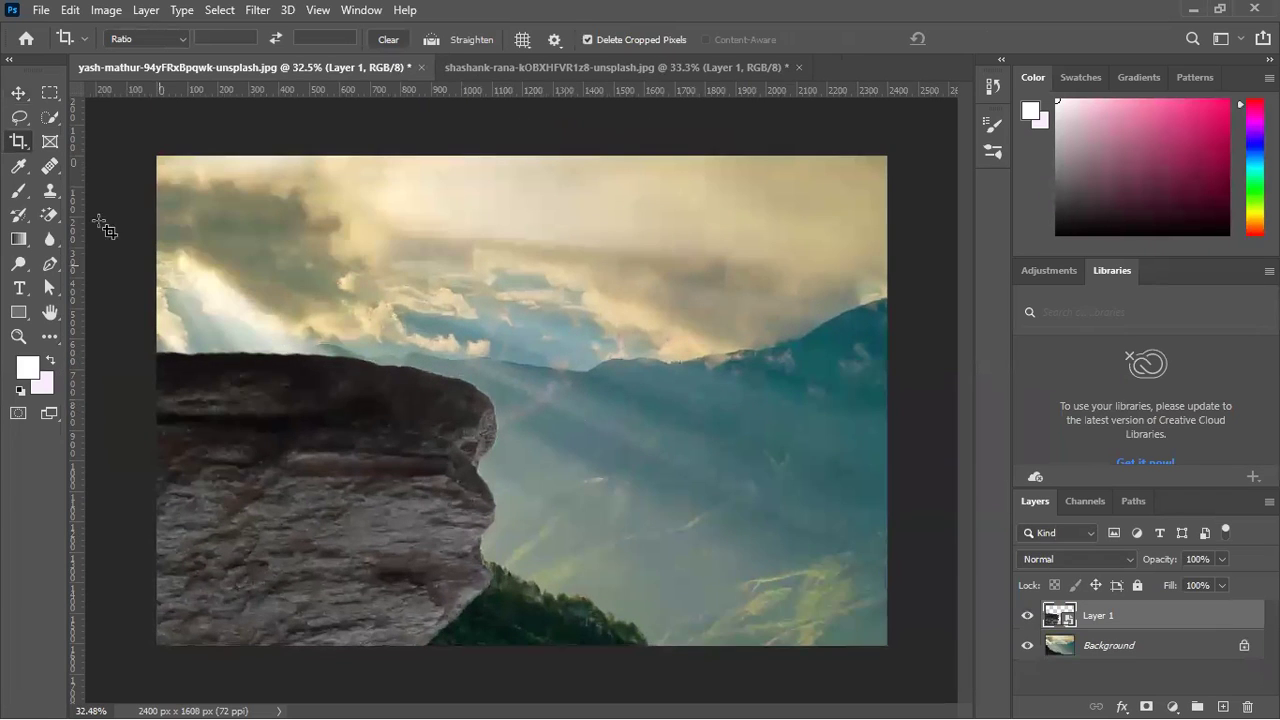
Examine the rock's edges up close, loading Layer 1's outline as a selection and deselecting it.
click(19, 92)
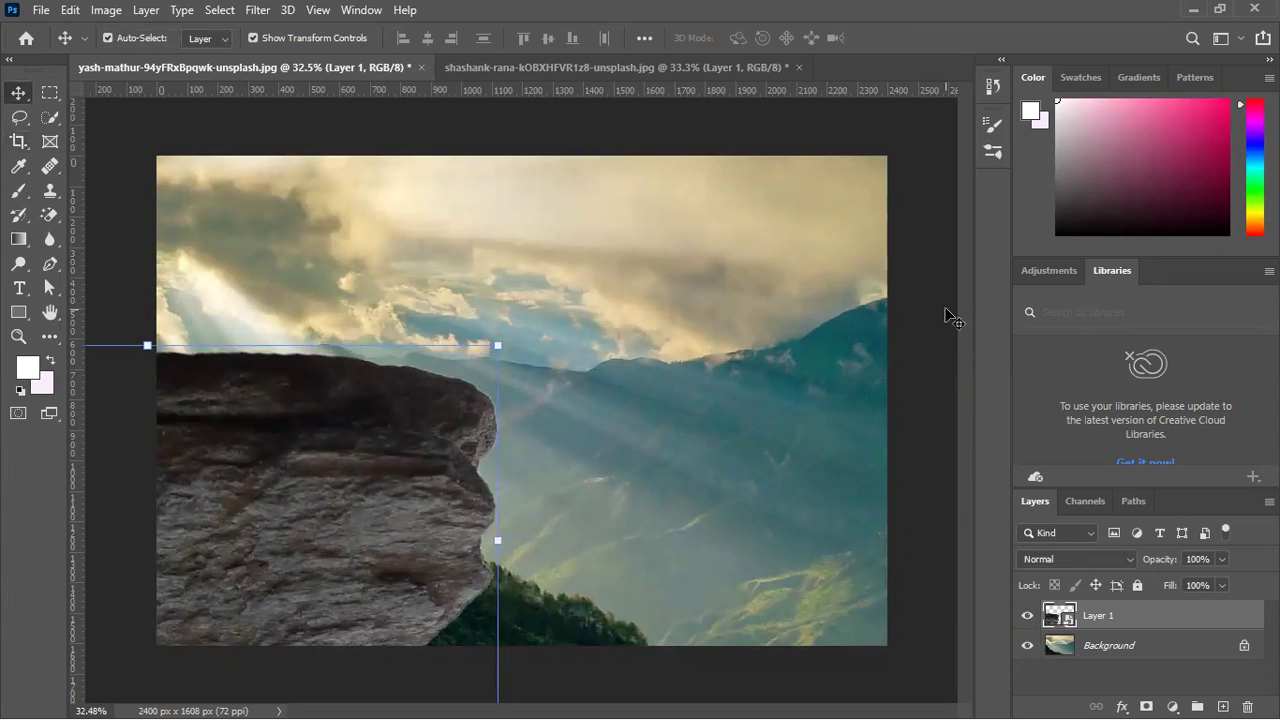
click(925, 332)
scroll(449, 591, up, 3)
drag(523, 577, 551, 534)
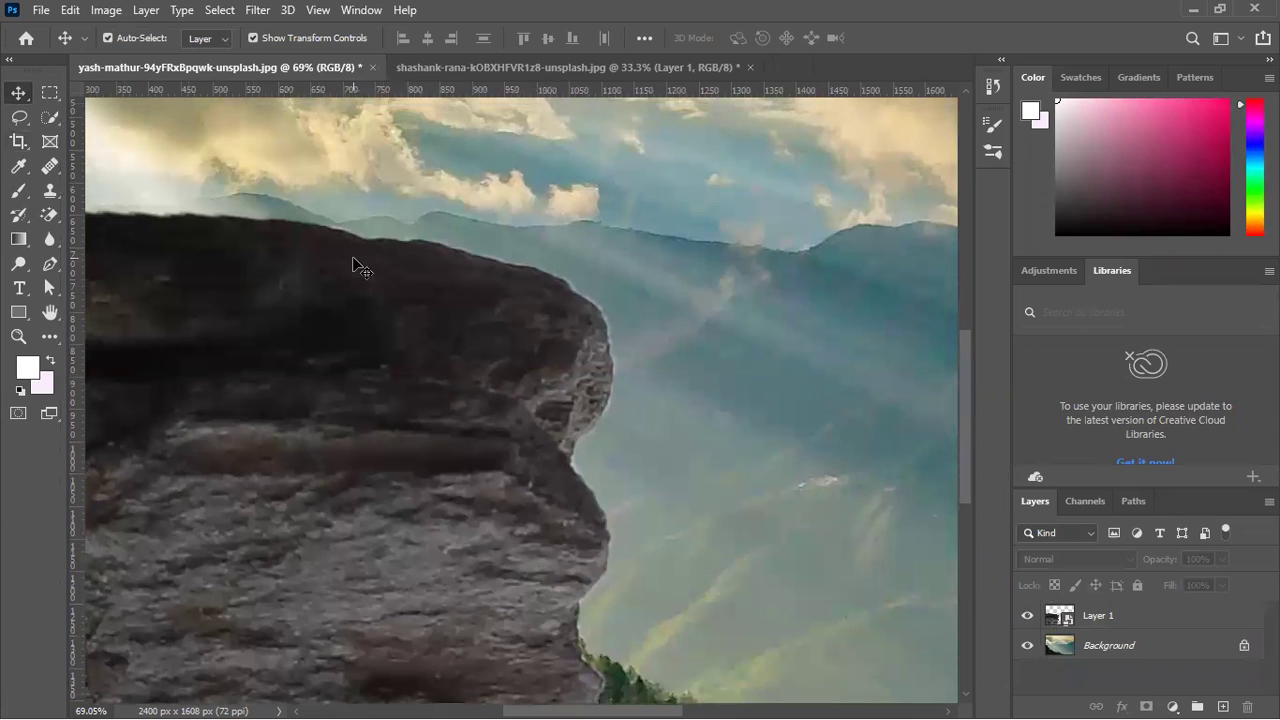
drag(663, 557, 666, 386)
click(572, 390)
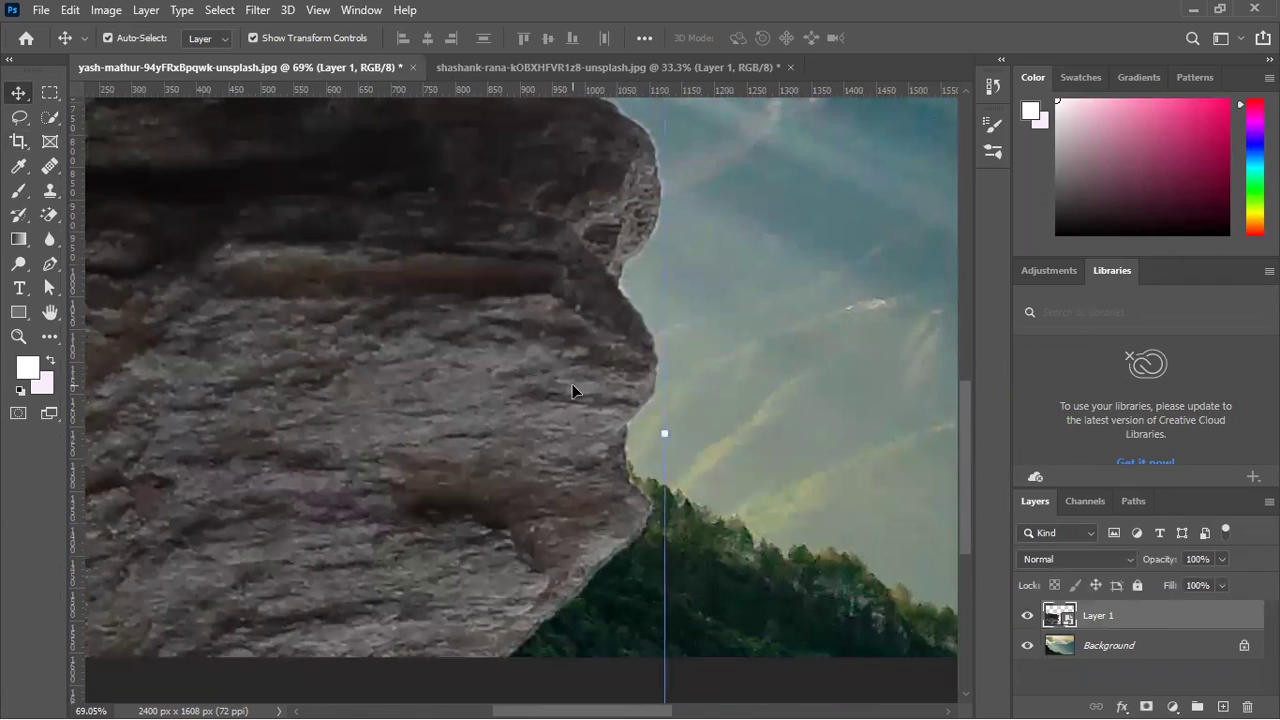
ctrl+click(1052, 615)
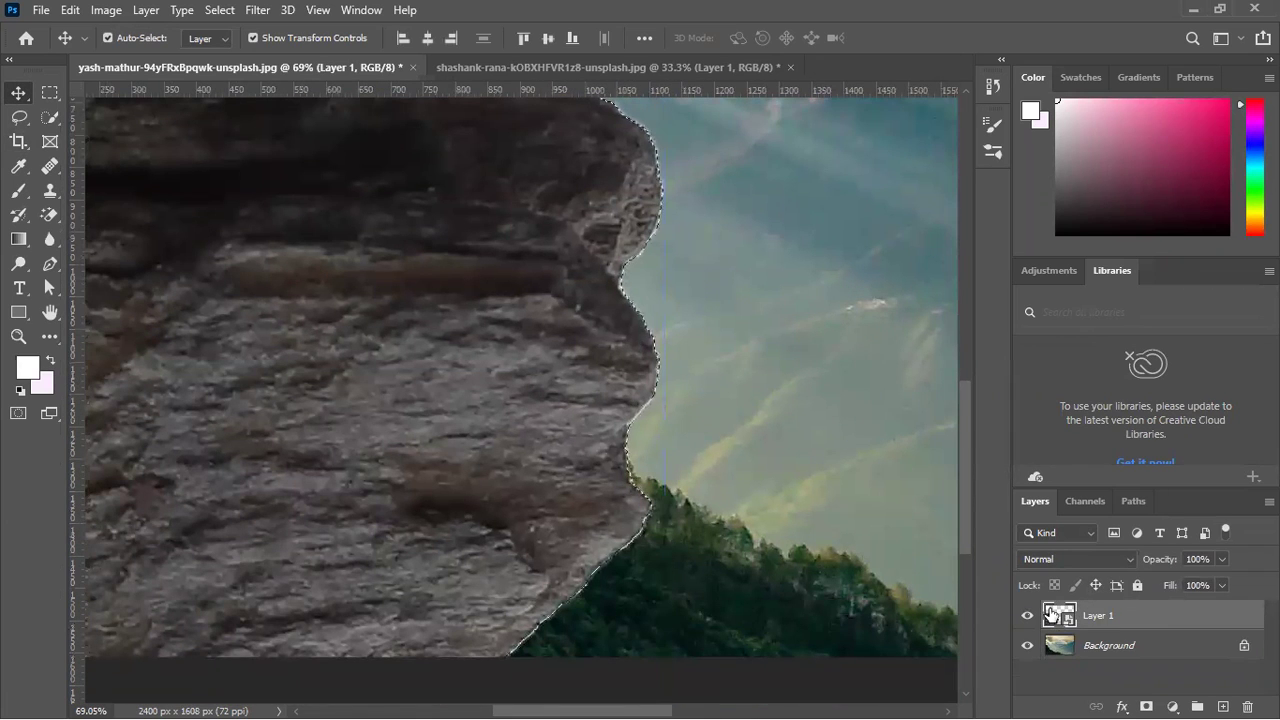
drag(611, 220, 722, 453)
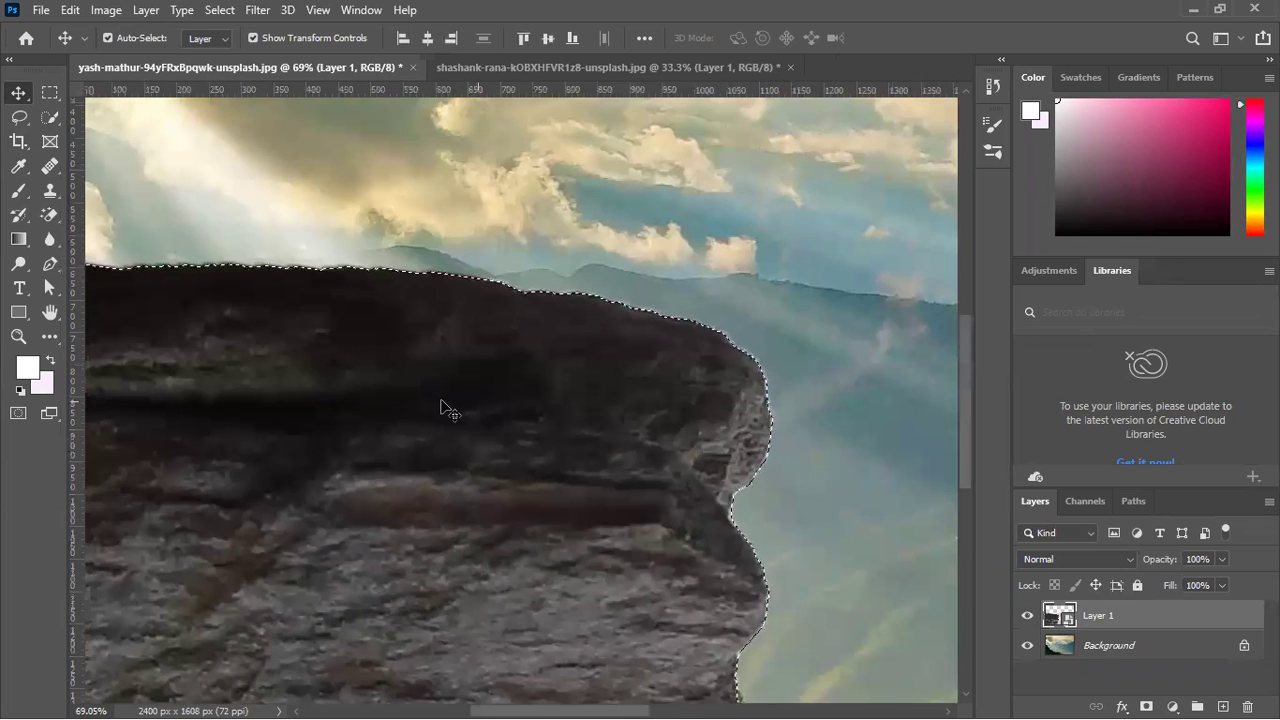
drag(449, 363, 680, 343)
key(ctrl+d)
Add a layer mask to Layer 1, restore the default colours, and get the Brush ready with black.
click(1146, 705)
key(d)
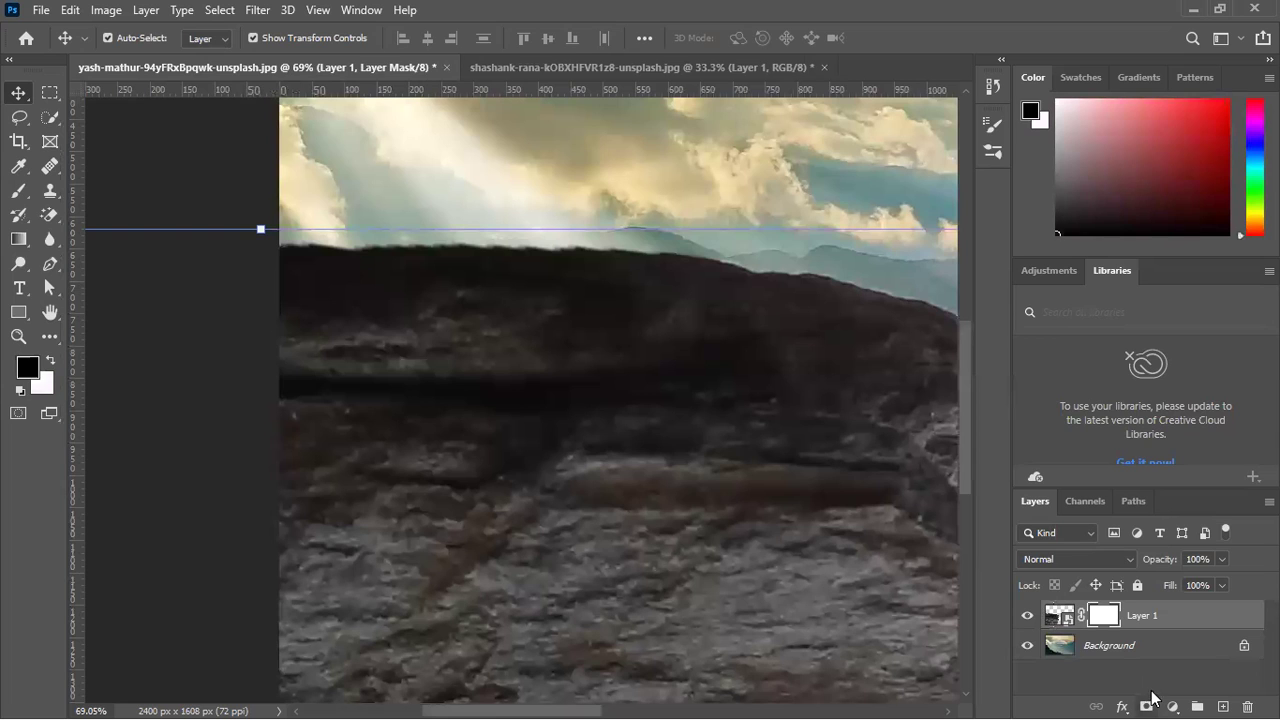
click(18, 190)
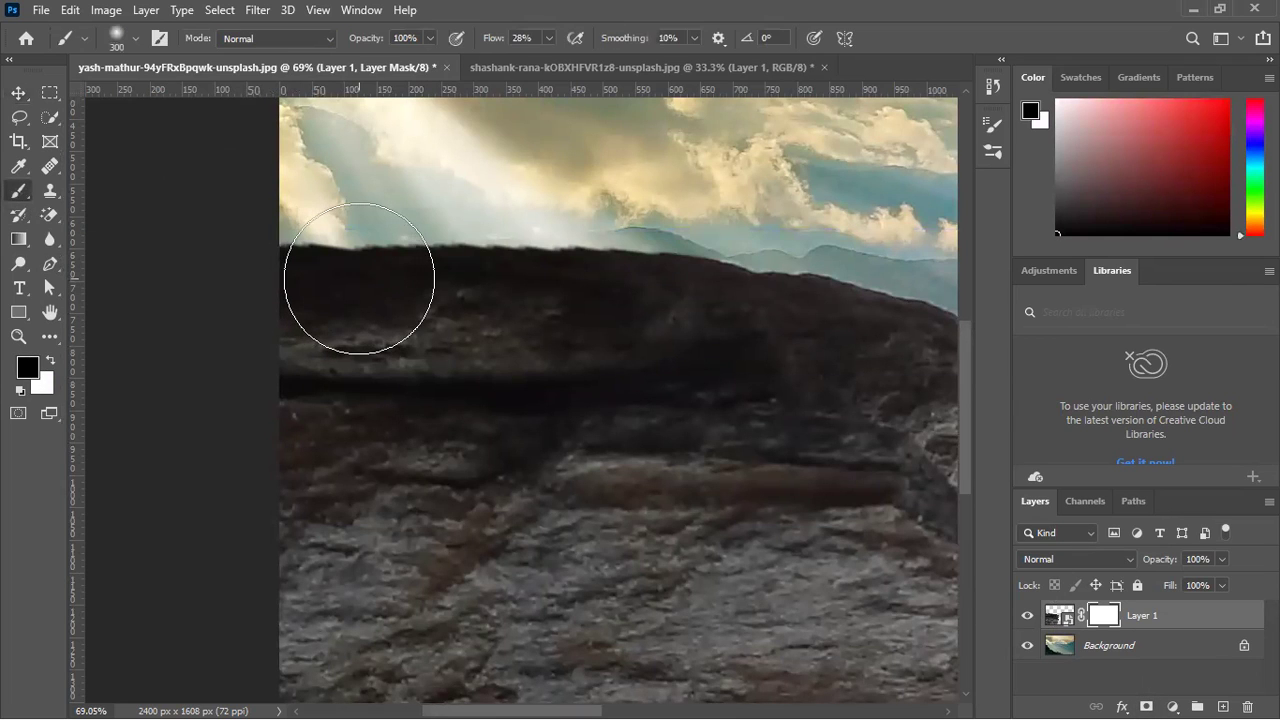
key(o)
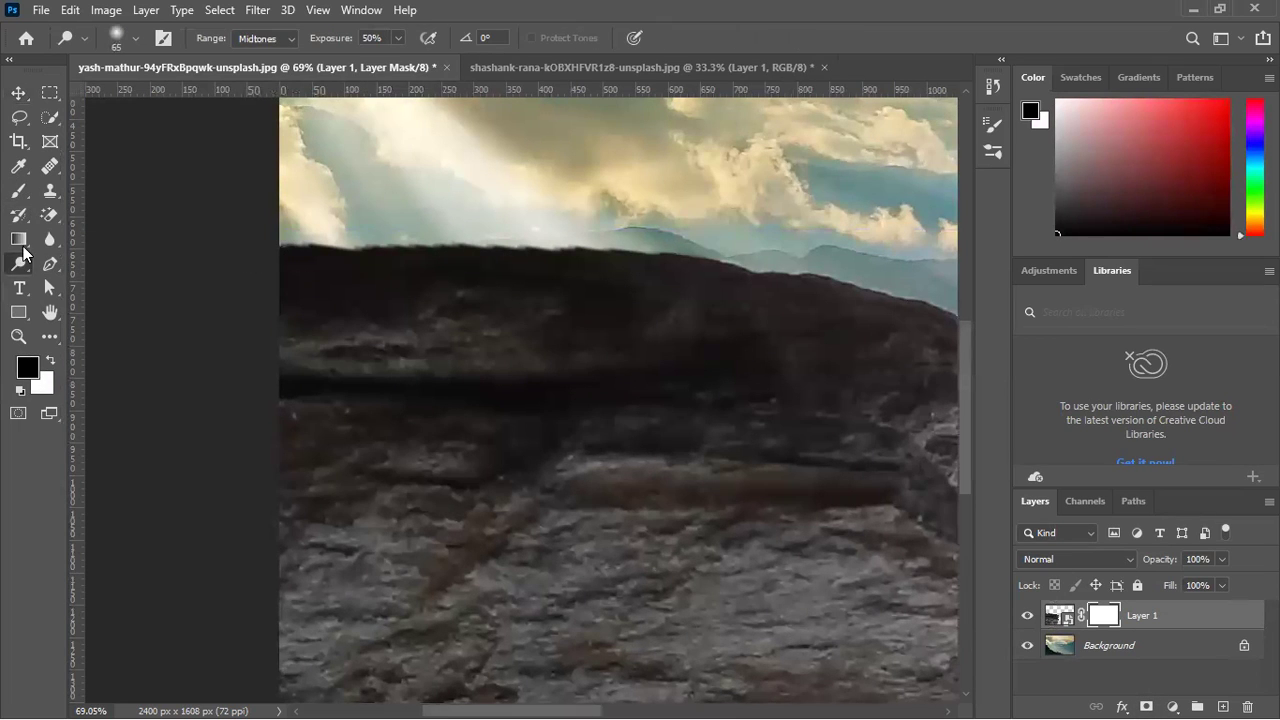
click(18, 190)
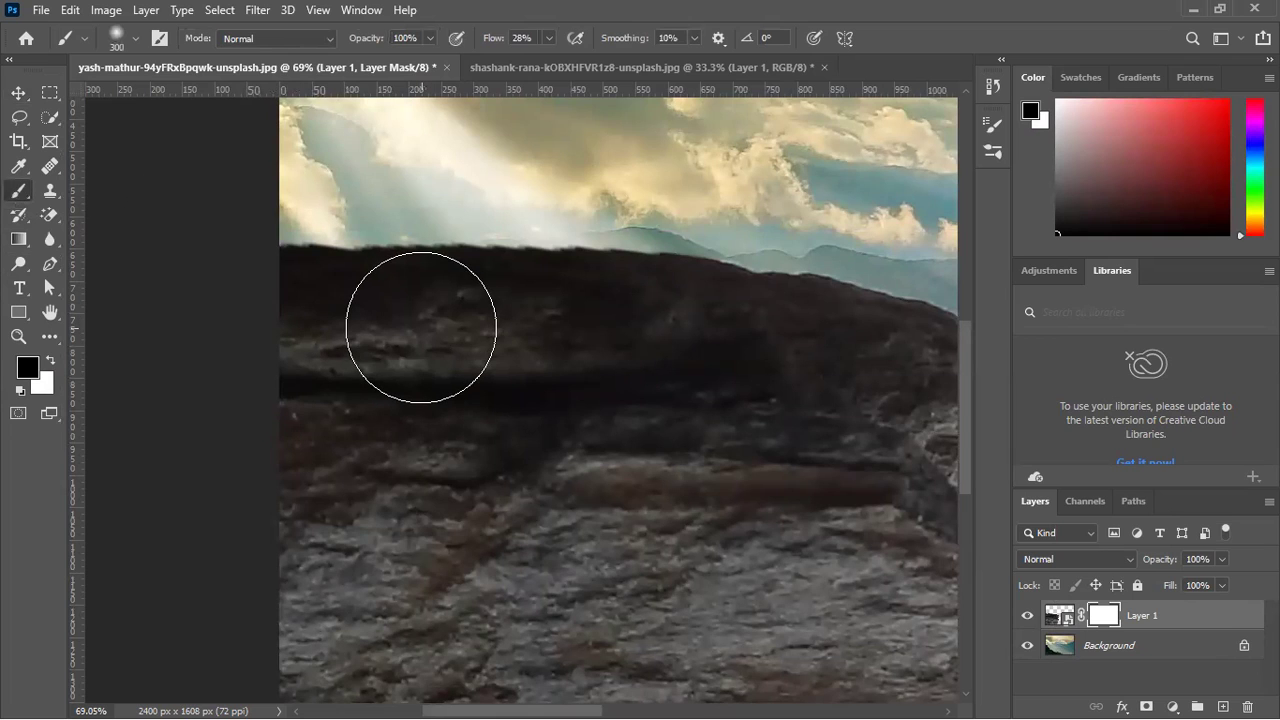
Set the mask brush to 40 px with 19% flow.
key(bracketleft)
key(bracketleft)
key(bracketleft)
key(bracketleft)
key(bracketleft)
key(bracketleft)
key(bracketleft)
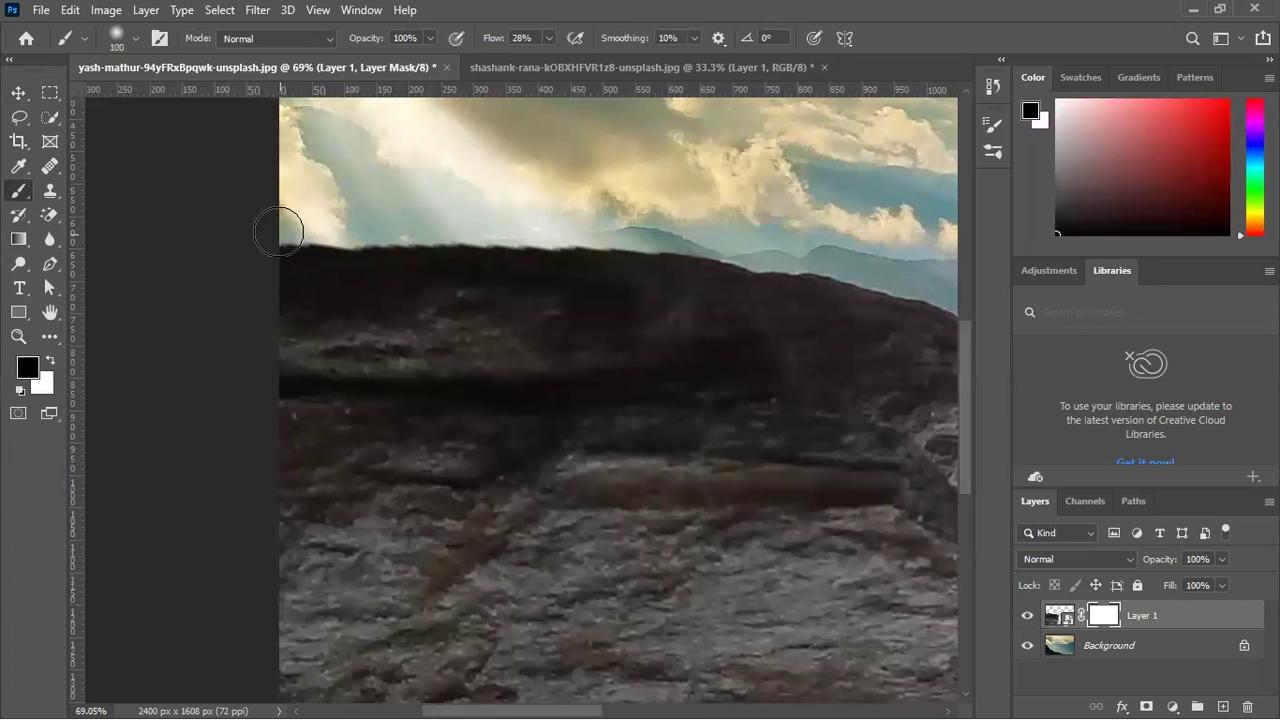
key(bracketleft)
key(bracketleft)
key(bracketleft)
key(bracketleft)
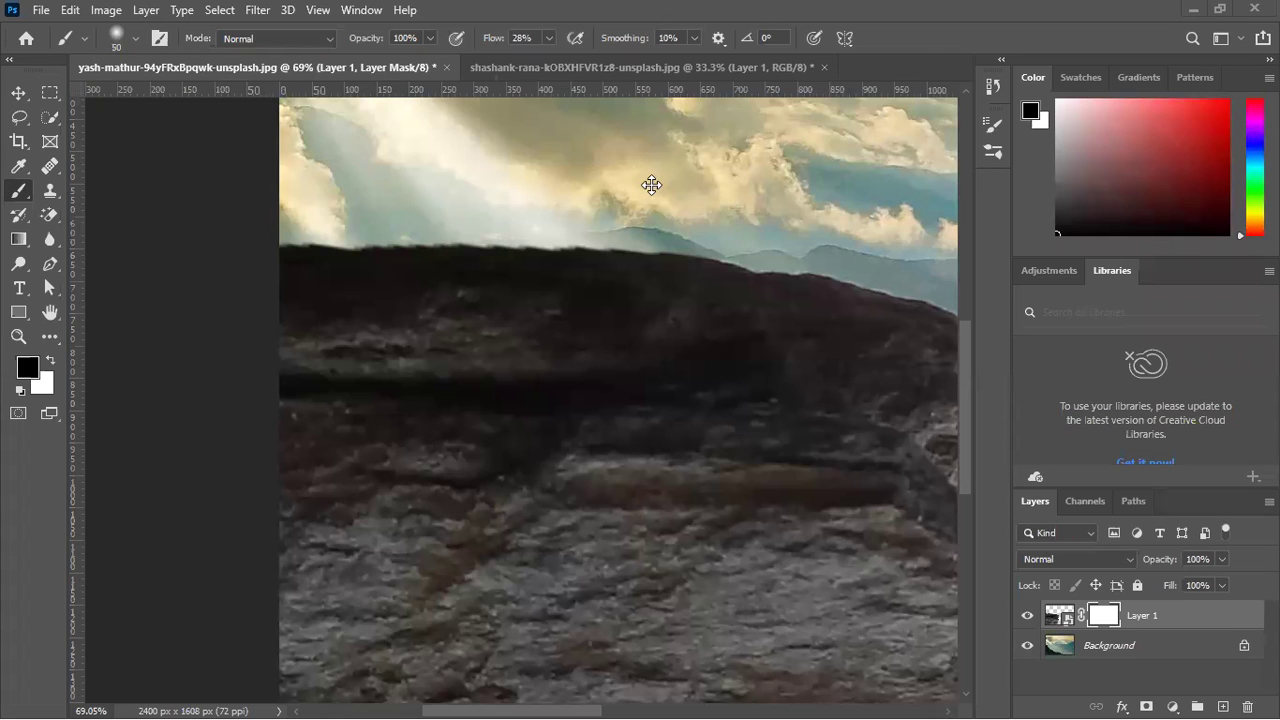
drag(489, 38, 522, 46)
drag(488, 38, 461, 88)
key(bracketleft)
Paint black on Layer 1's mask along the rock's top edge and toggle the layer's visibility to compare.
mouse_move(293, 235)
mouse_down()
mouse_move(283, 241)
mouse_move(337, 229)
mouse_move(314, 240)
mouse_move(361, 239)
mouse_up()
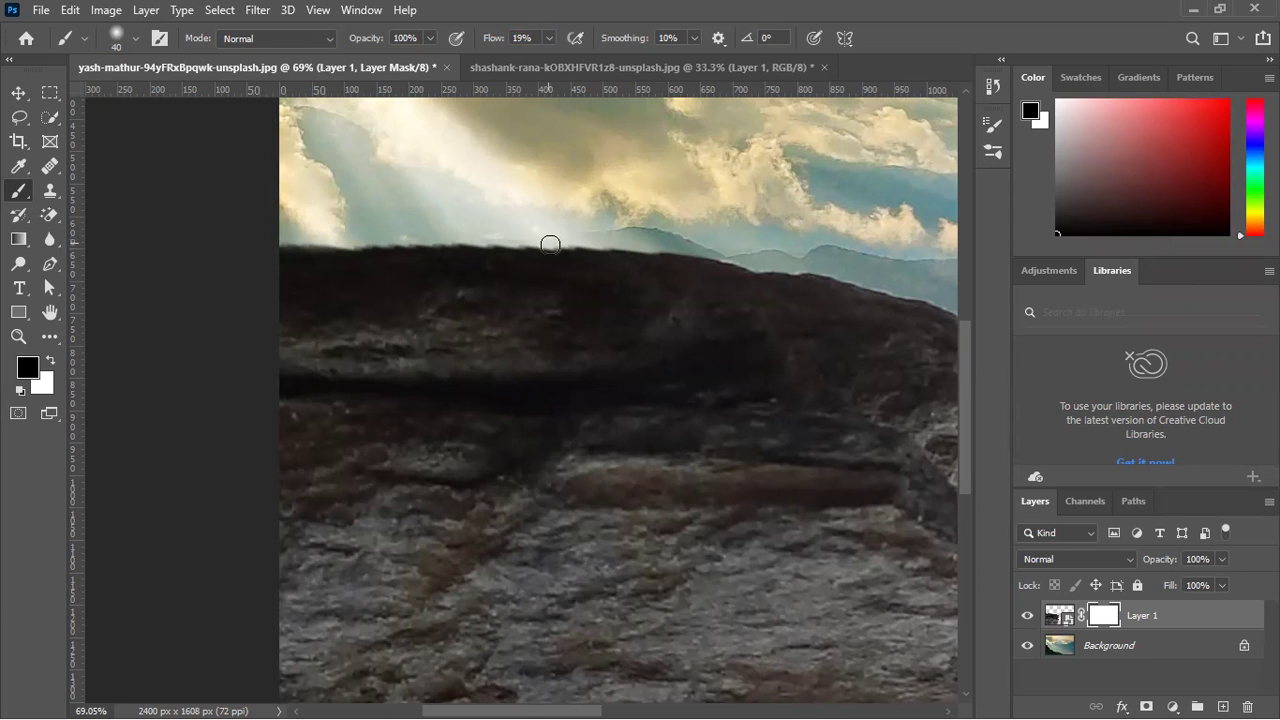
scroll(594, 306, up, 5)
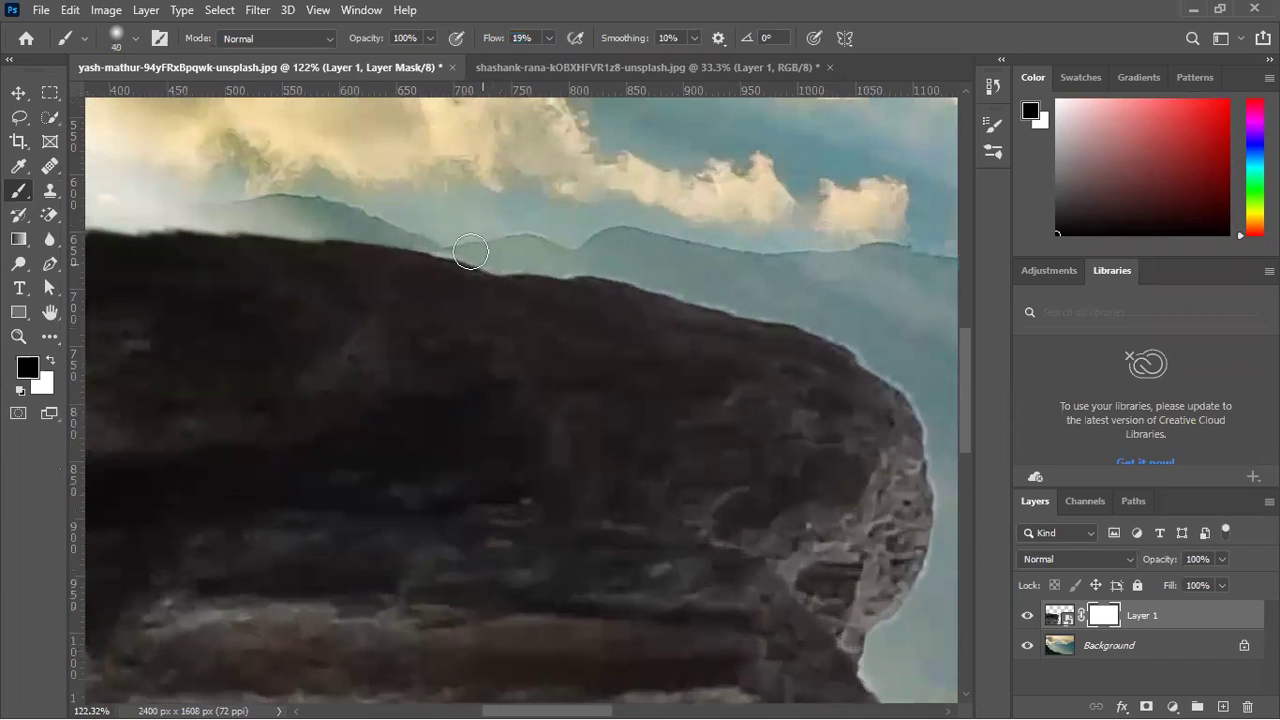
mouse_move(470, 252)
mouse_down()
mouse_move(437, 238)
mouse_move(525, 258)
mouse_up()
click(1027, 617)
click(1027, 617)
click(1027, 617)
click(1027, 617)
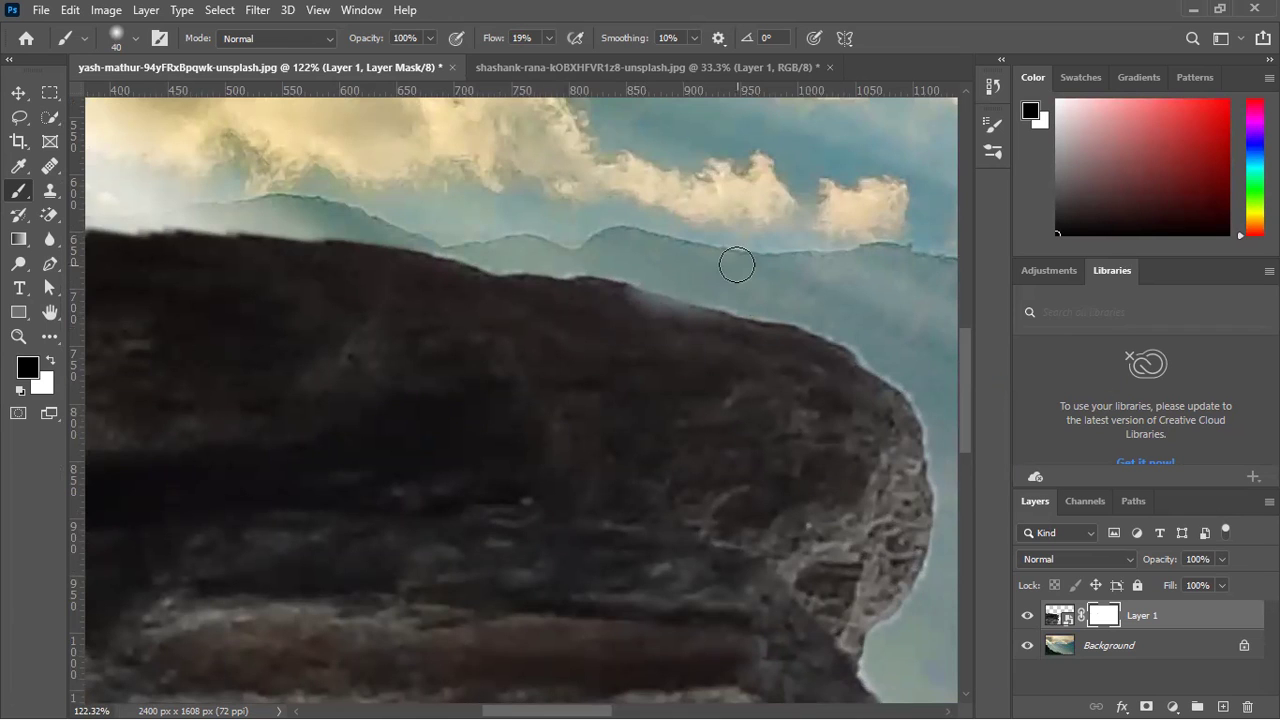
Reduce the brush size to 10 px for finer masking of the rock's top edge.
click(136, 40)
drag(129, 99, 119, 100)
click(116, 139)
key(Return)
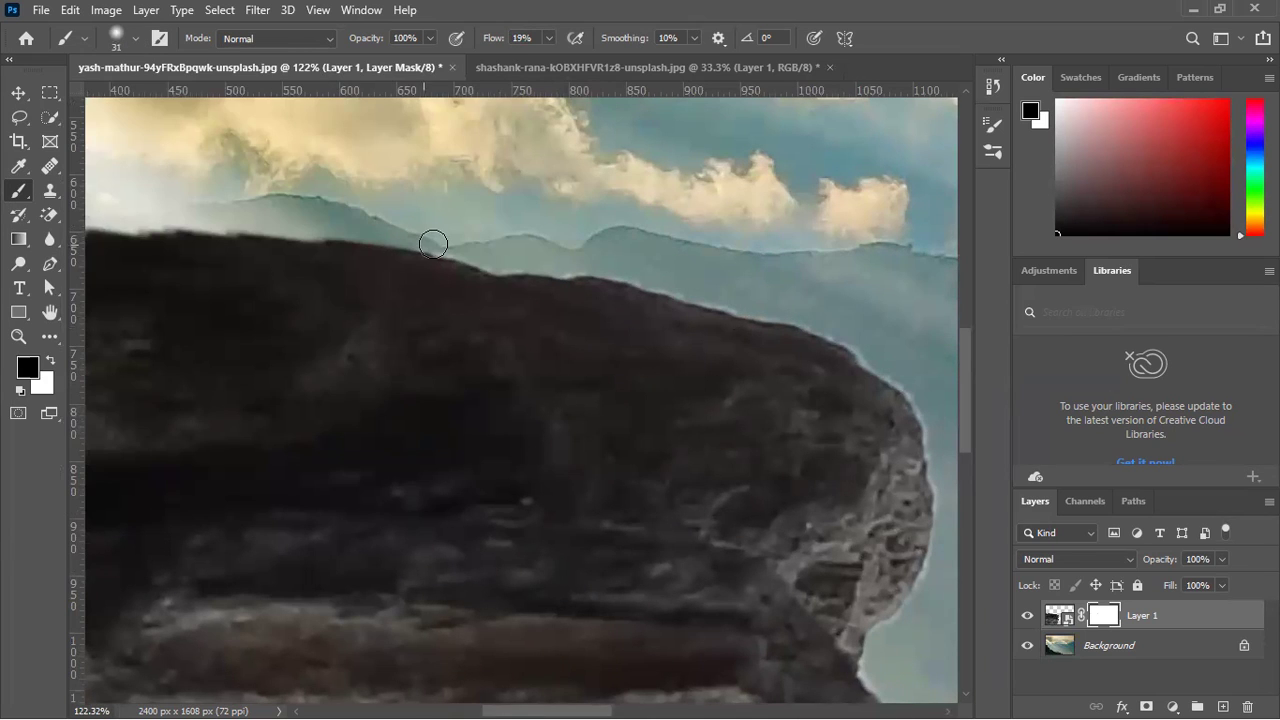
key(bracketleft)
key(bracketleft)
key(bracketleft)
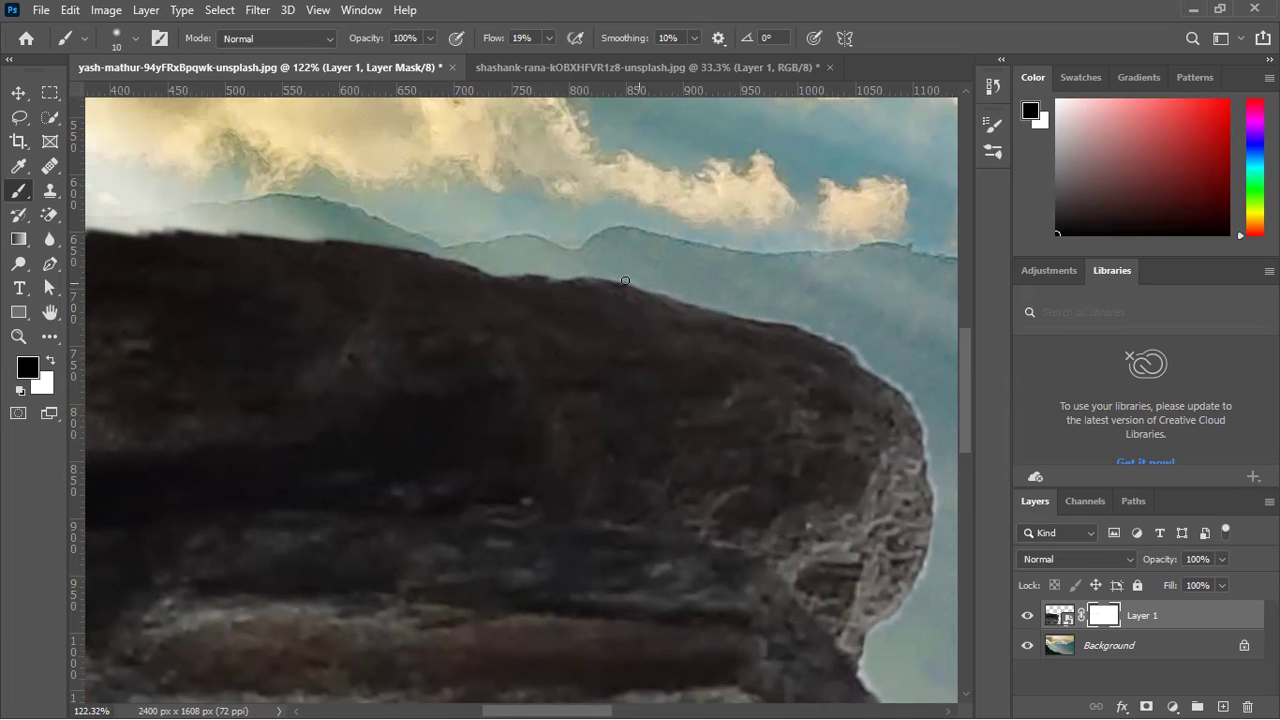
Trace a Pen path up the rock's lower edge, starting where the rock meets the image's bottom border.
drag(737, 498, 409, 293)
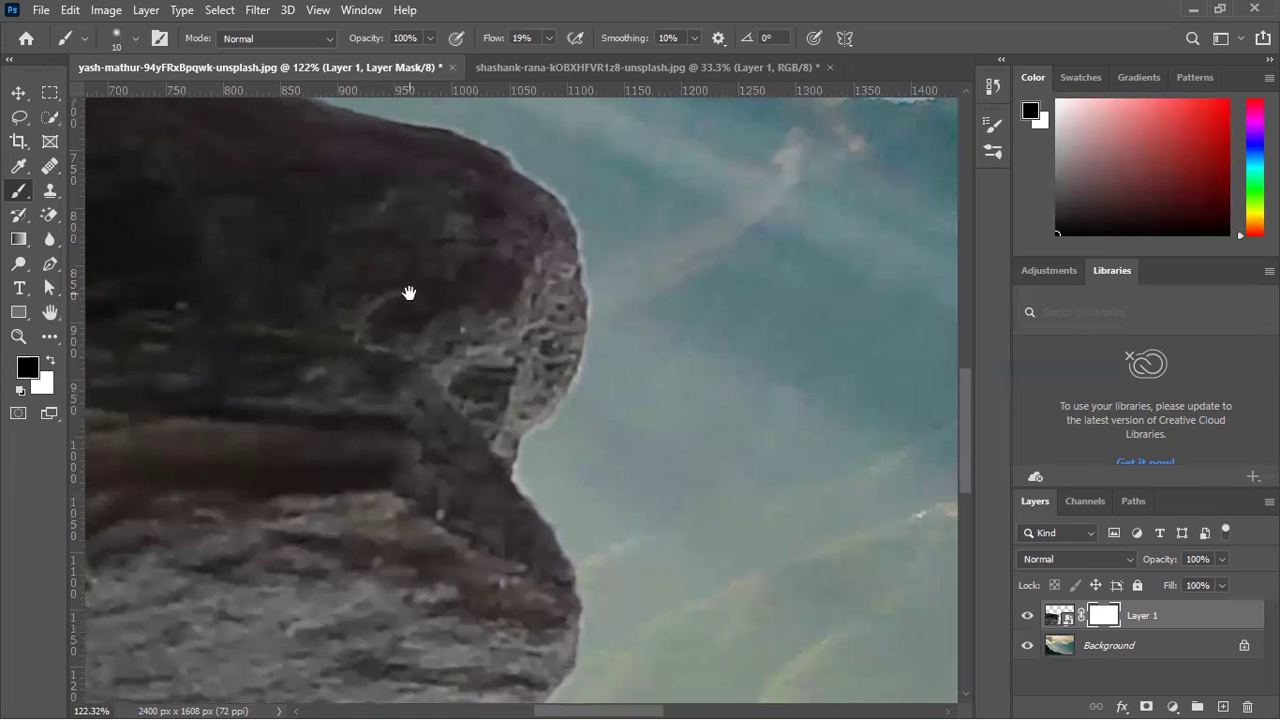
click(19, 116)
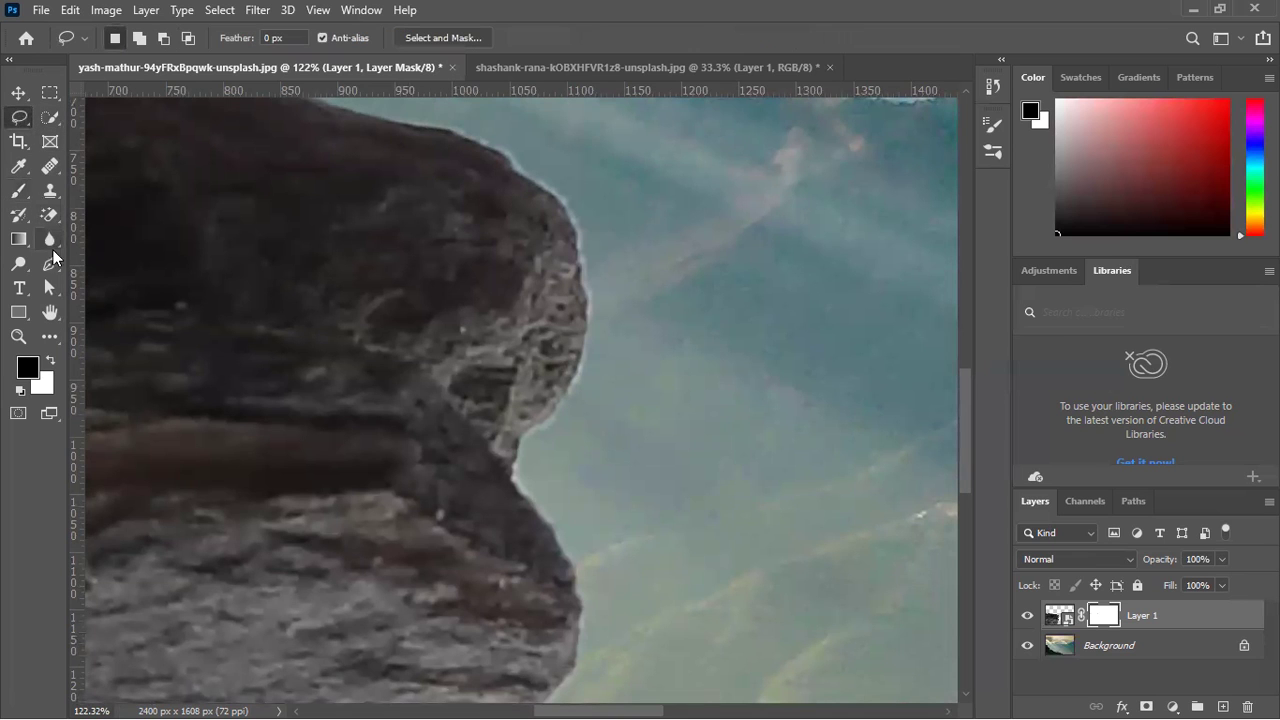
key(p)
drag(209, 143, 91, 66)
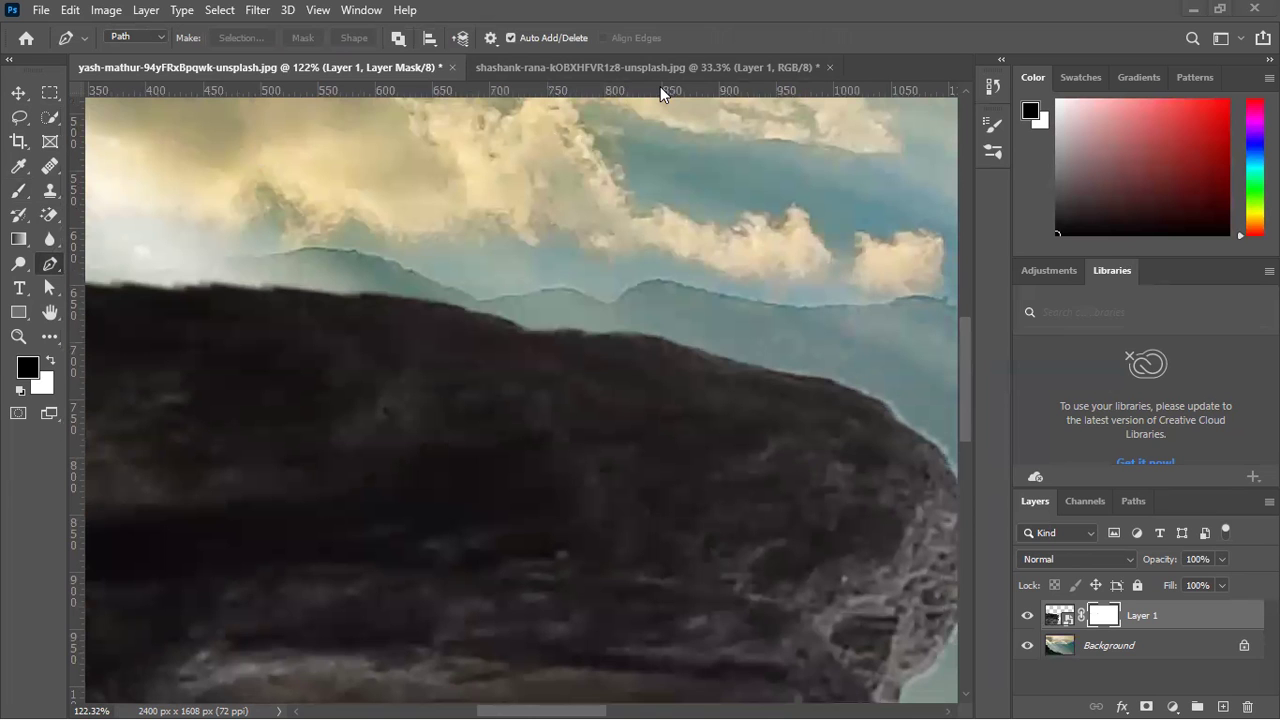
drag(571, 346, 546, 654)
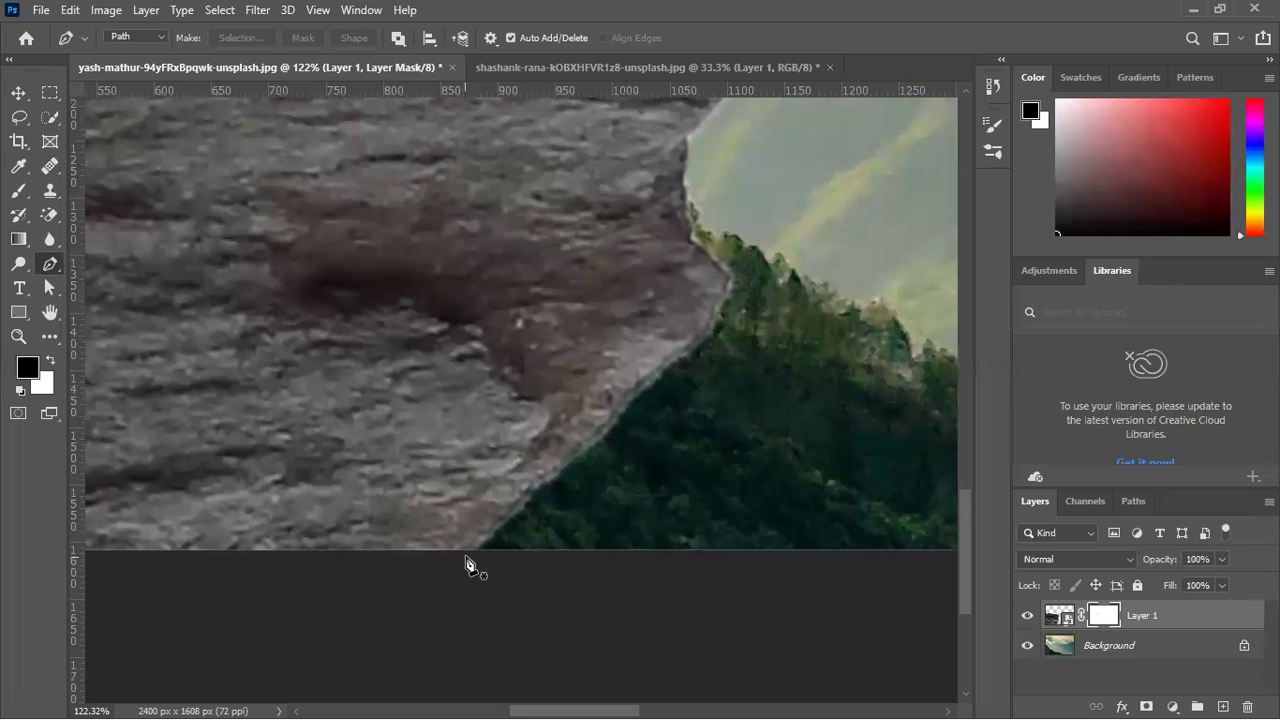
click(463, 552)
drag(537, 482, 550, 473)
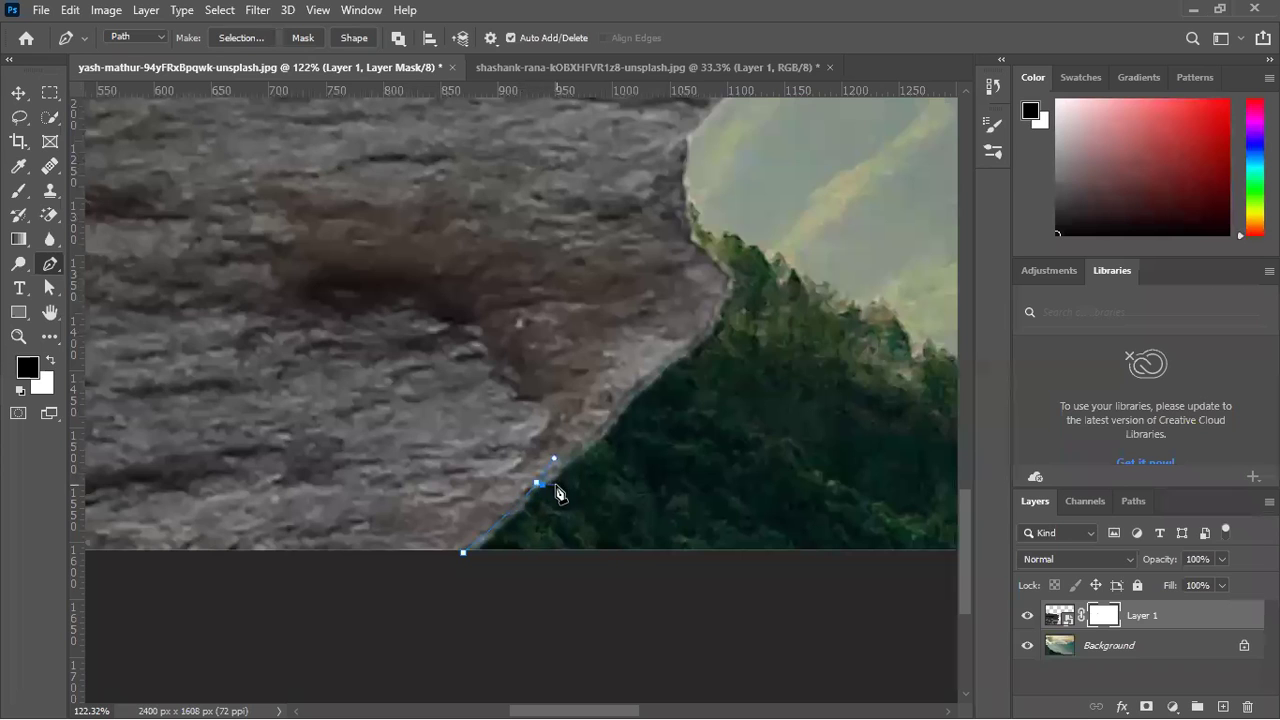
click(537, 484)
click(607, 429)
drag(687, 350, 733, 323)
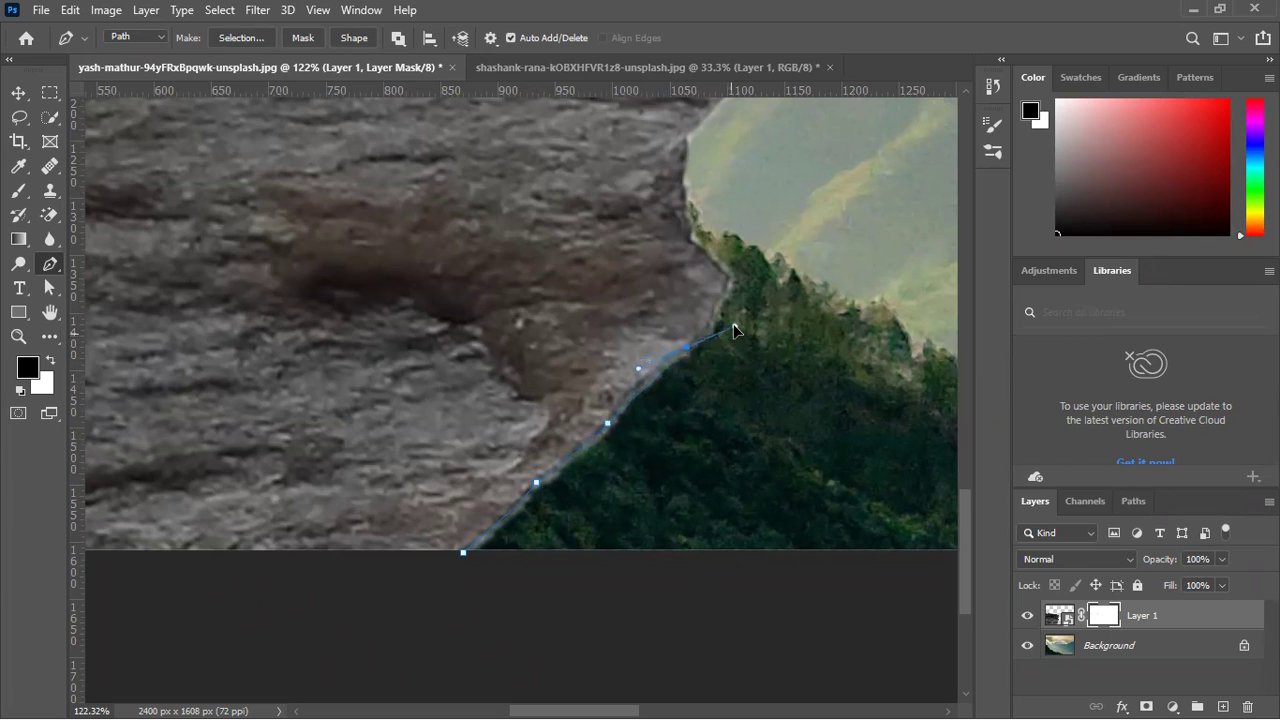
alt+click(688, 350)
Try to continue the Pen path around the rock's lower protrusion, then abandon the path.
scroll(751, 443, up, 4)
scroll(751, 443, left, 1)
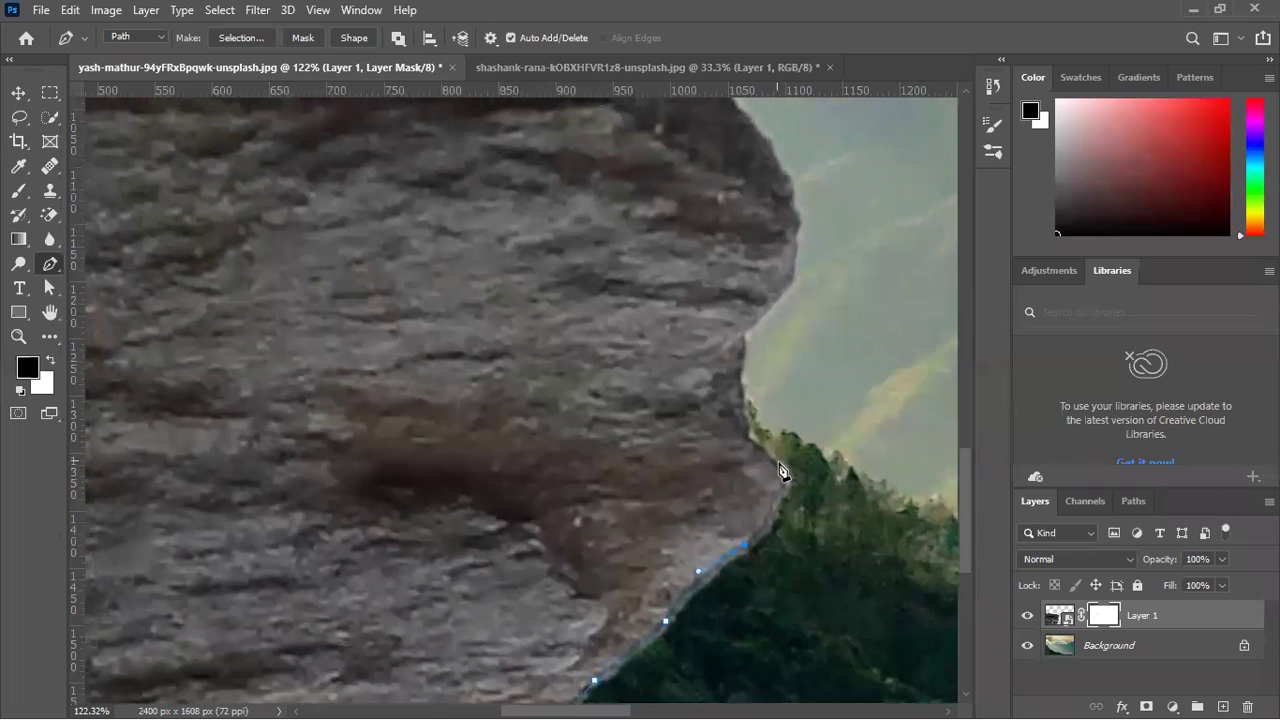
drag(770, 402, 779, 399)
click(784, 479)
key(z)
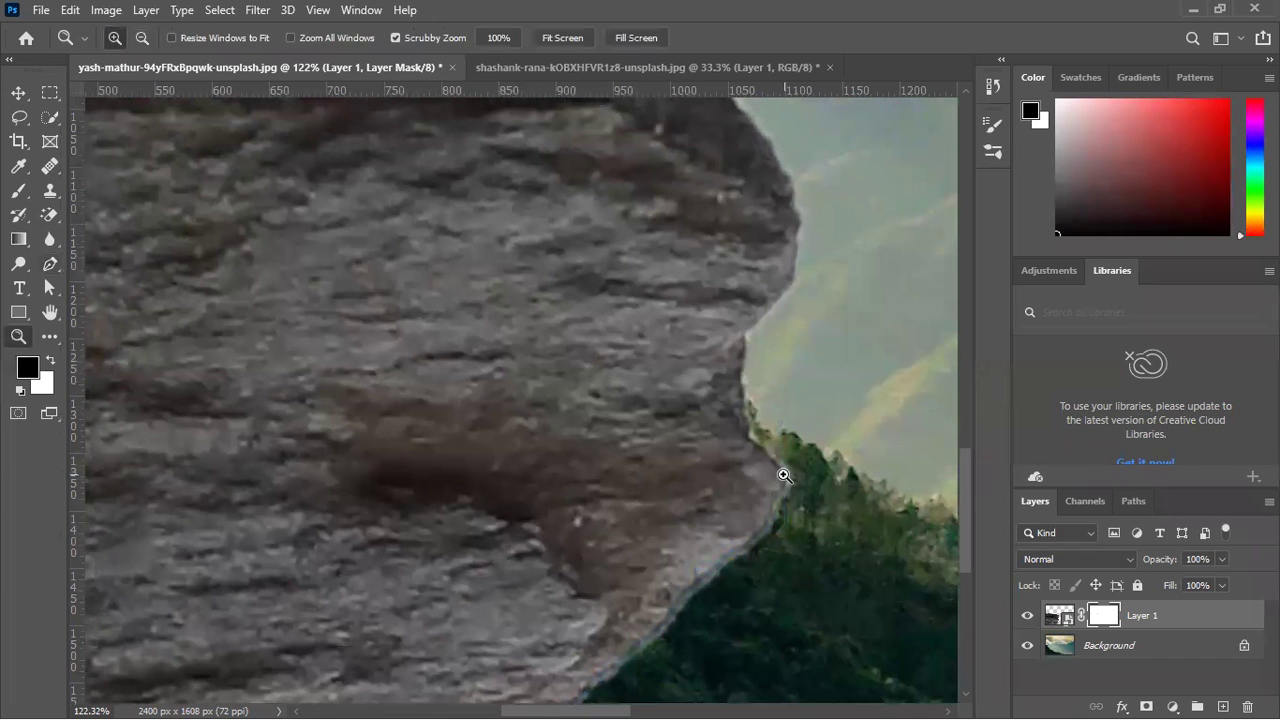
Delete the layer mask from Layer 1.
drag(666, 463, 646, 486)
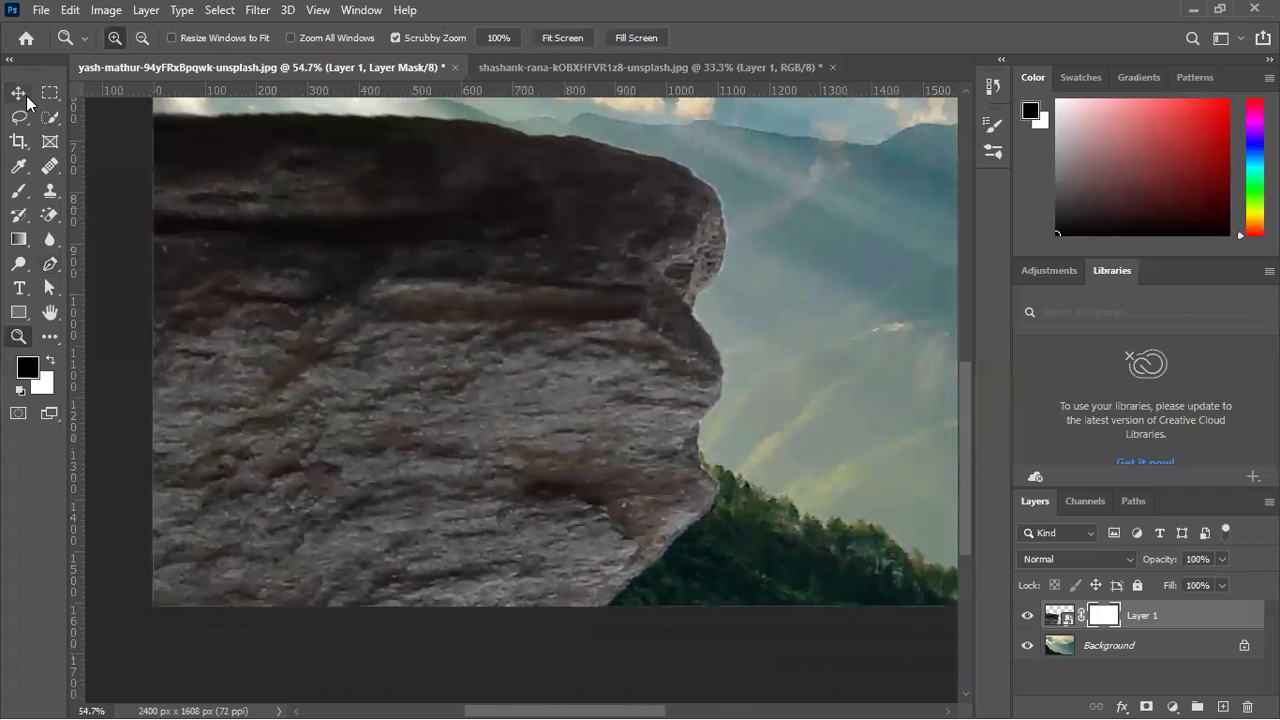
click(19, 94)
scroll(489, 291, down, 3)
drag(1104, 626, 1246, 706)
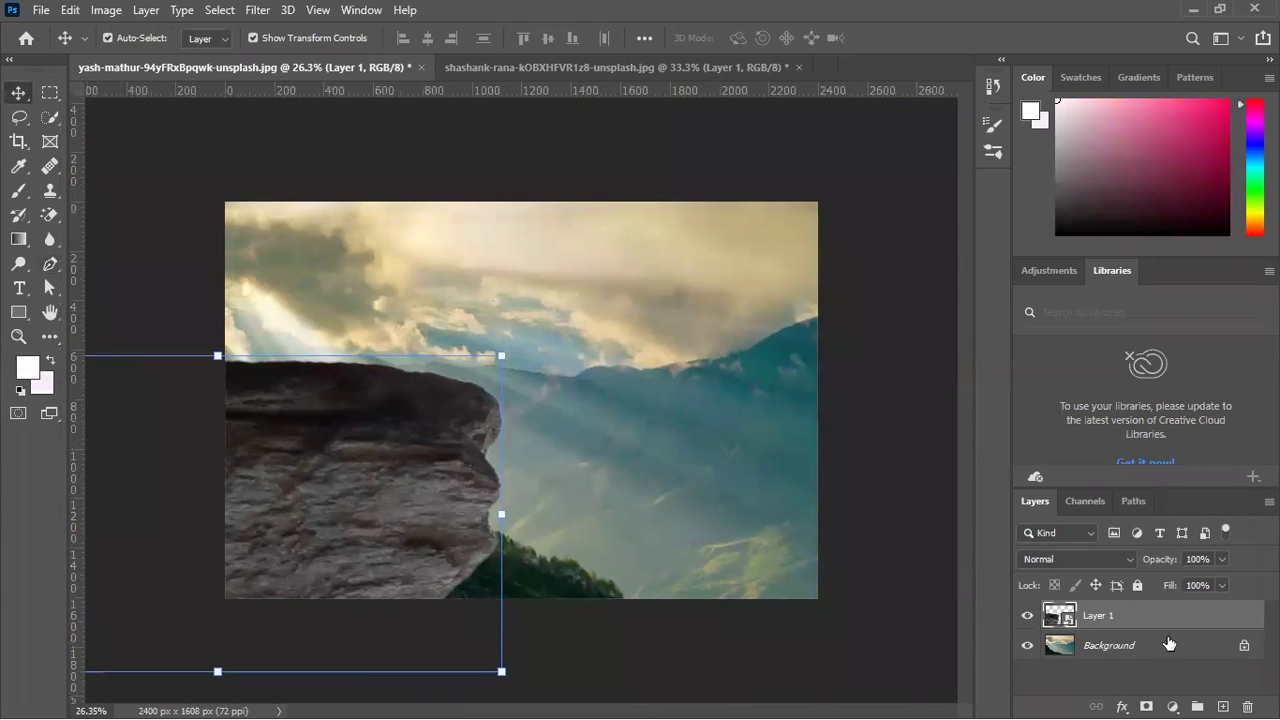
Rasterize Layer 1 and load the rock's outline as a selection.
right_click(1167, 626)
click(986, 375)
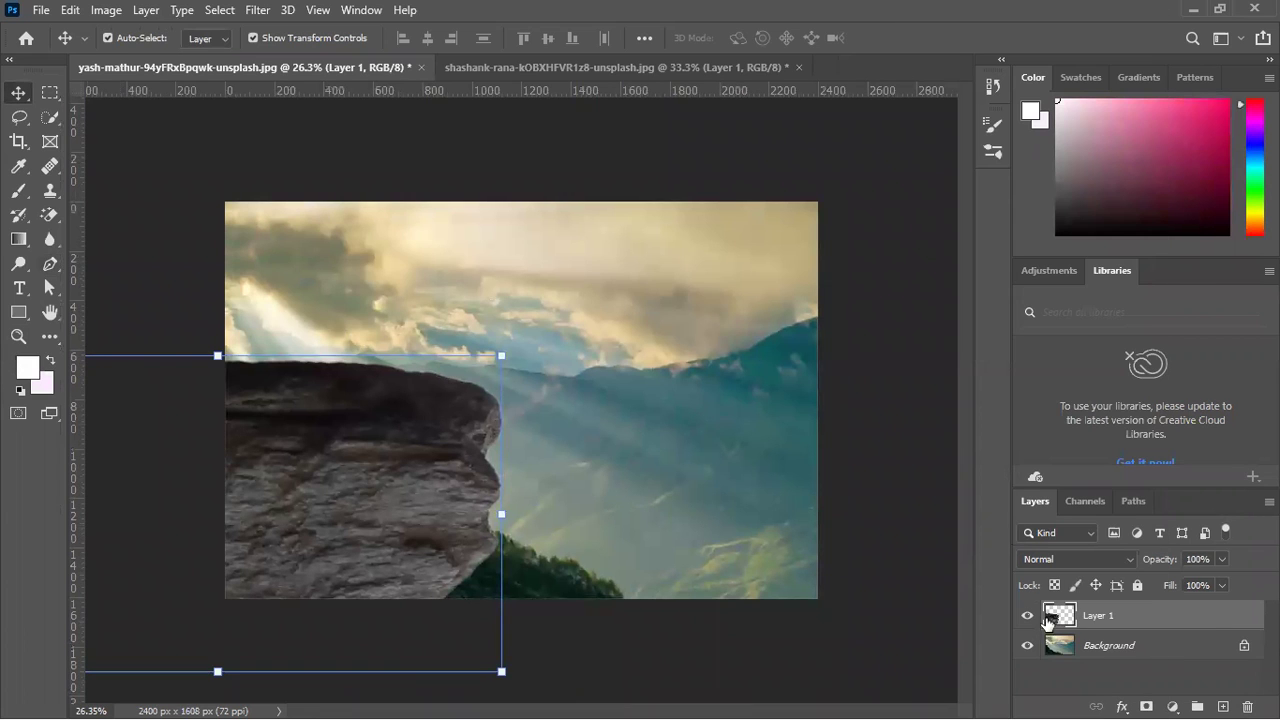
ctrl+click(1062, 617)
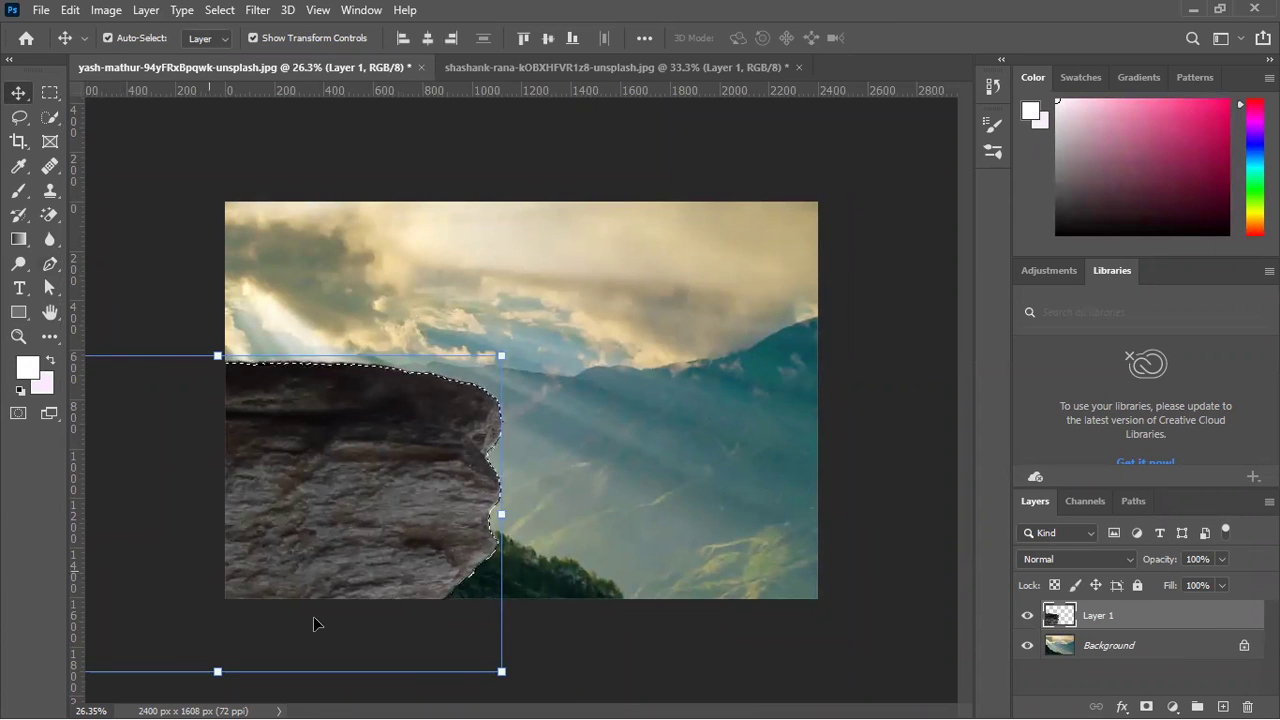
key(ctrl)
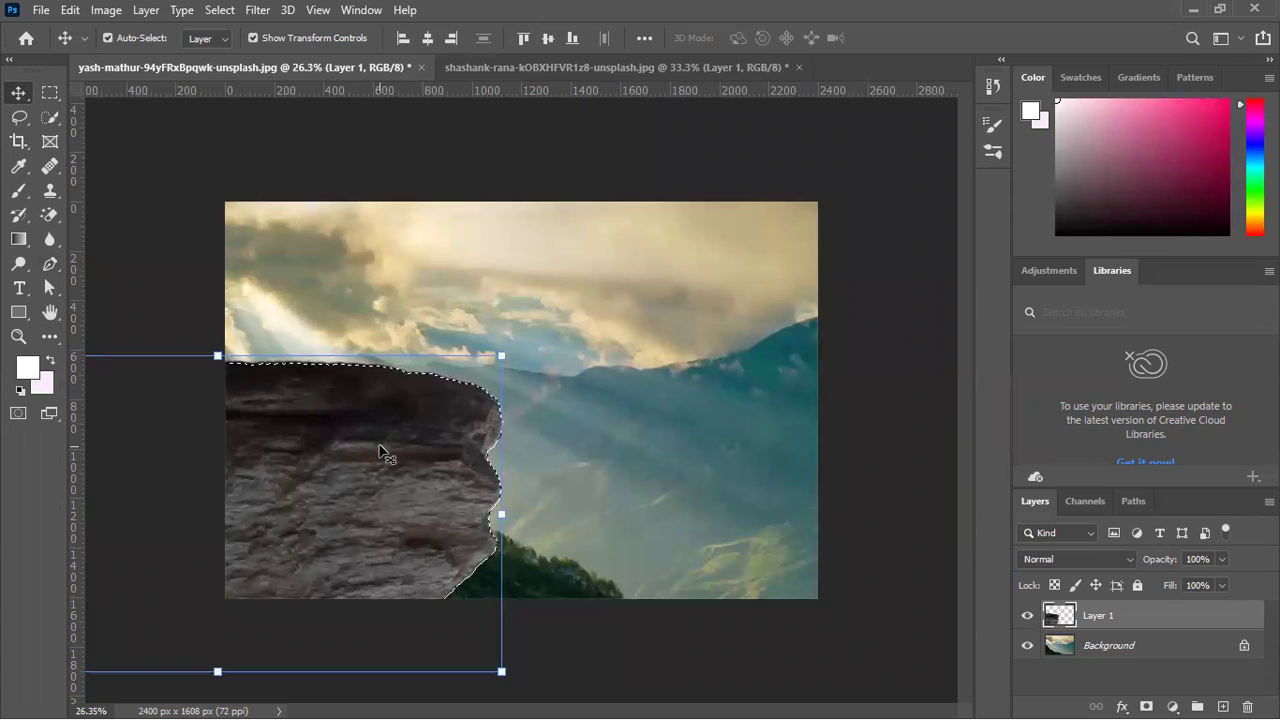
Invert the selection so that everything around the rock is selected instead.
click(51, 93)
right_click(367, 480)
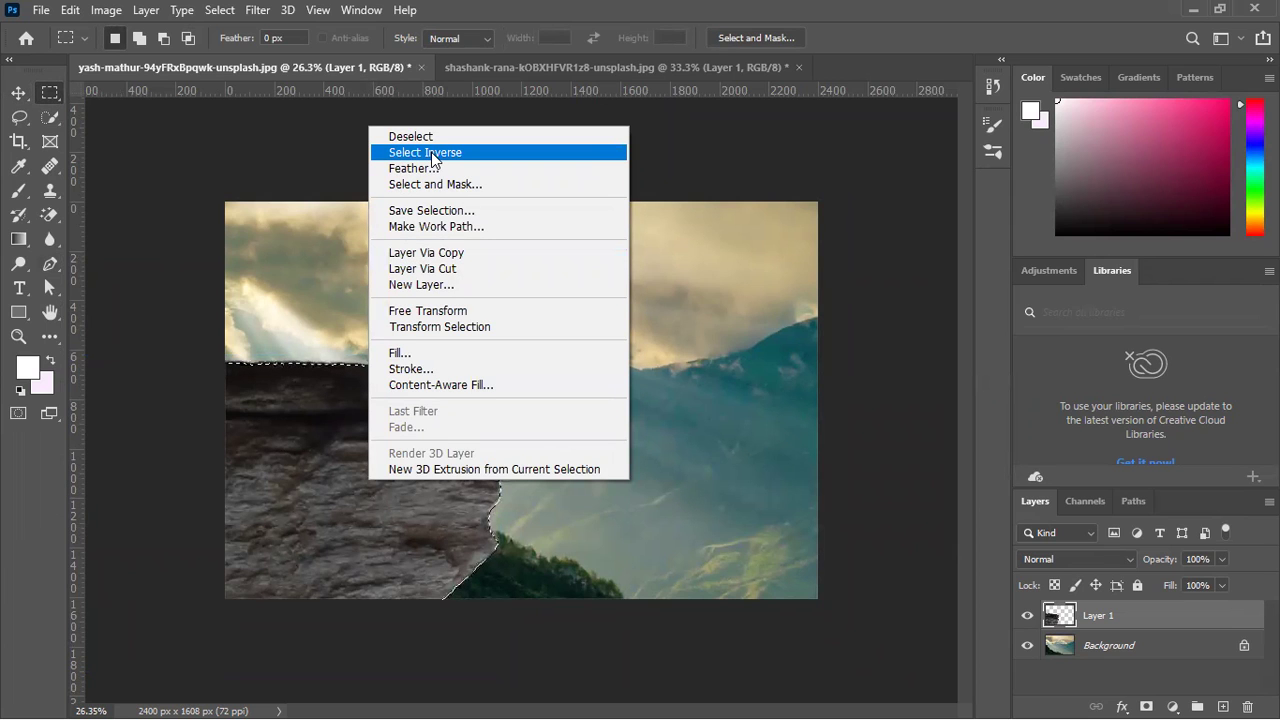
click(431, 152)
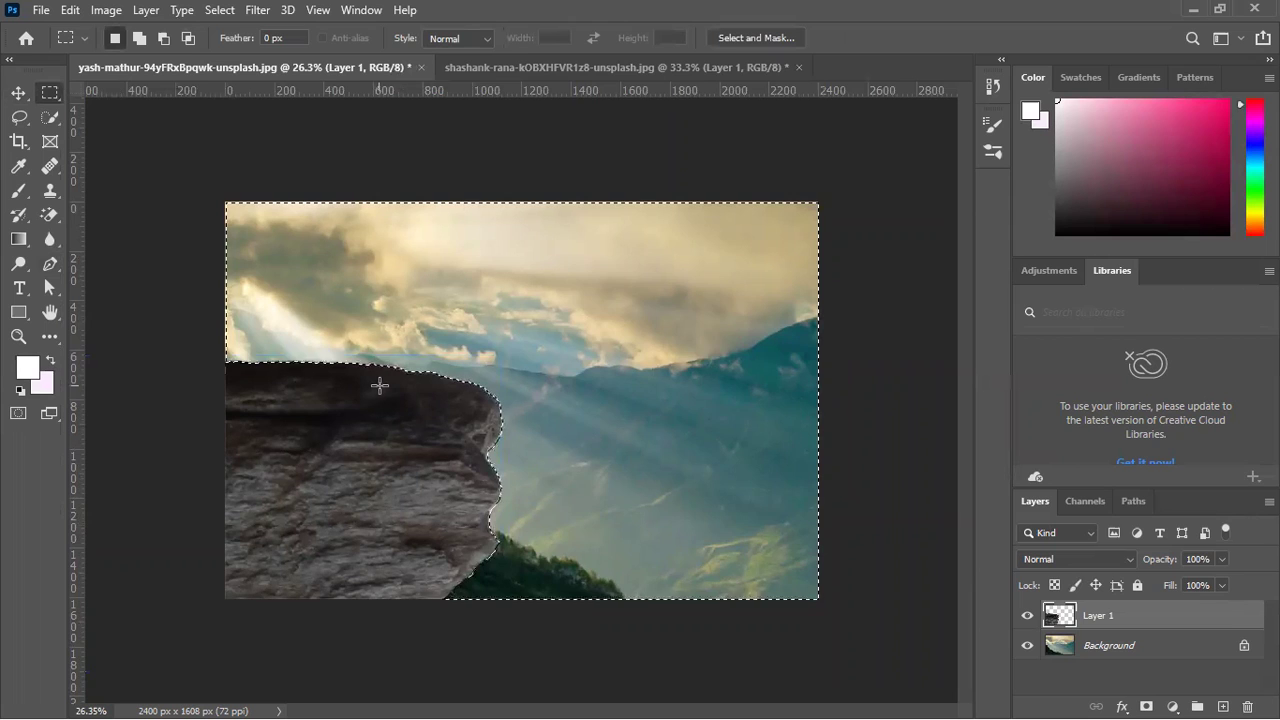
Feather the inverted selection by 5 pixels, clear it from Layer 1 to soften the rock's edge, and deselect.
right_click(548, 307)
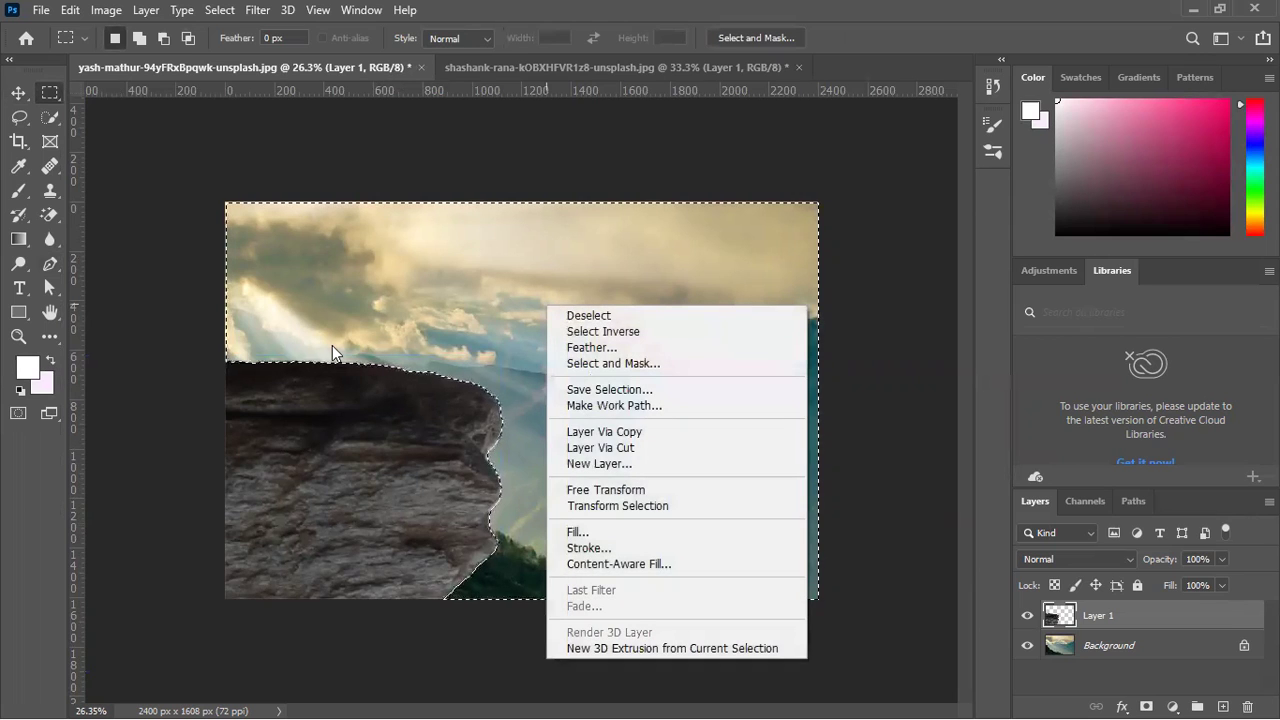
click(588, 348)
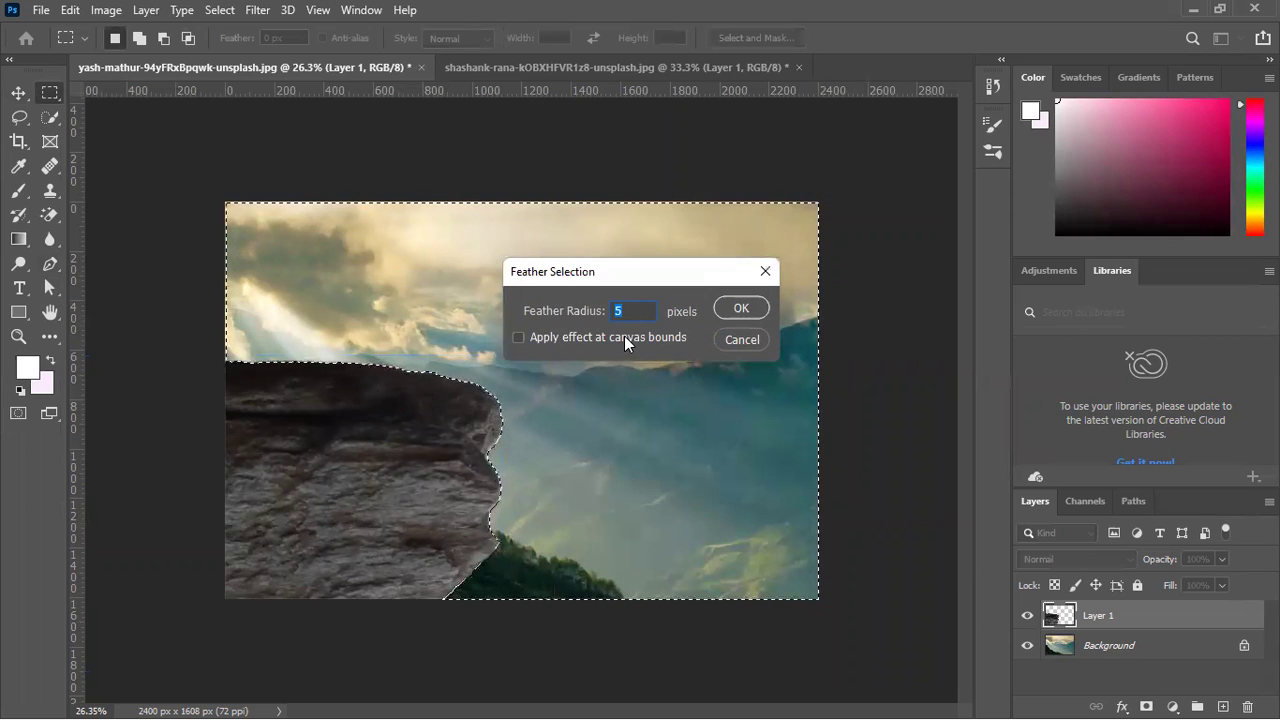
key(Return)
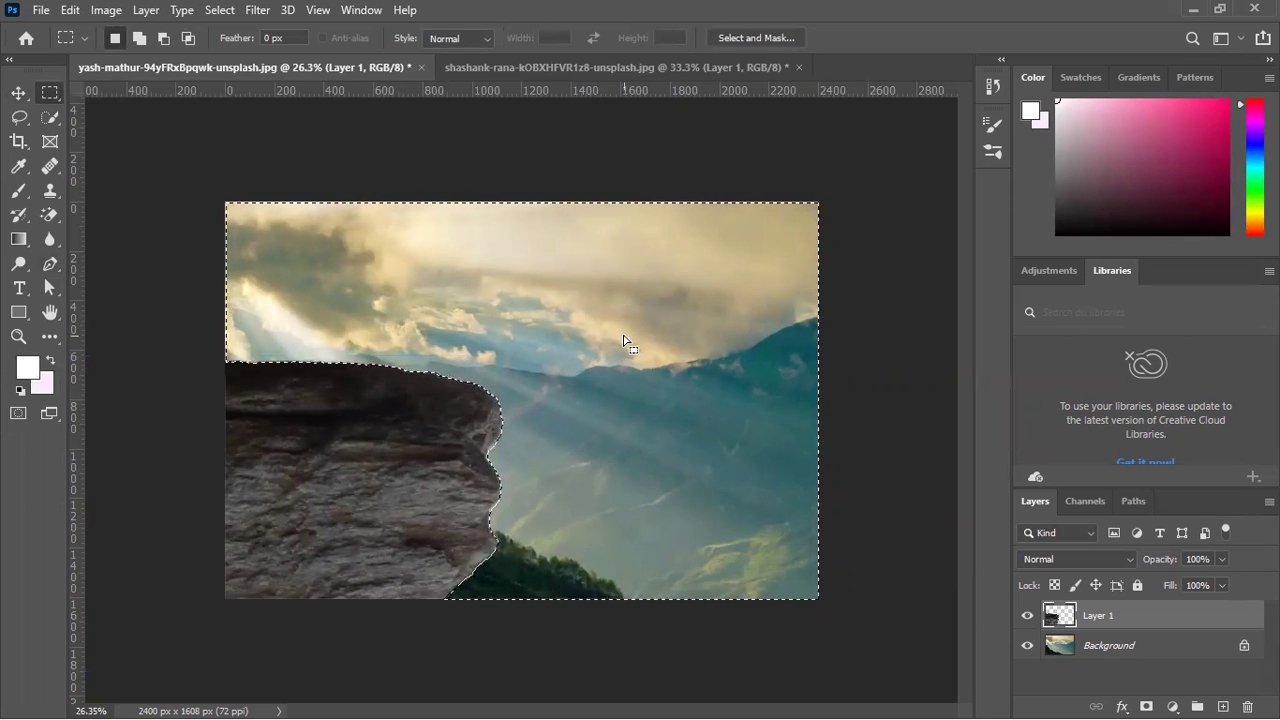
key(ctrl+d)
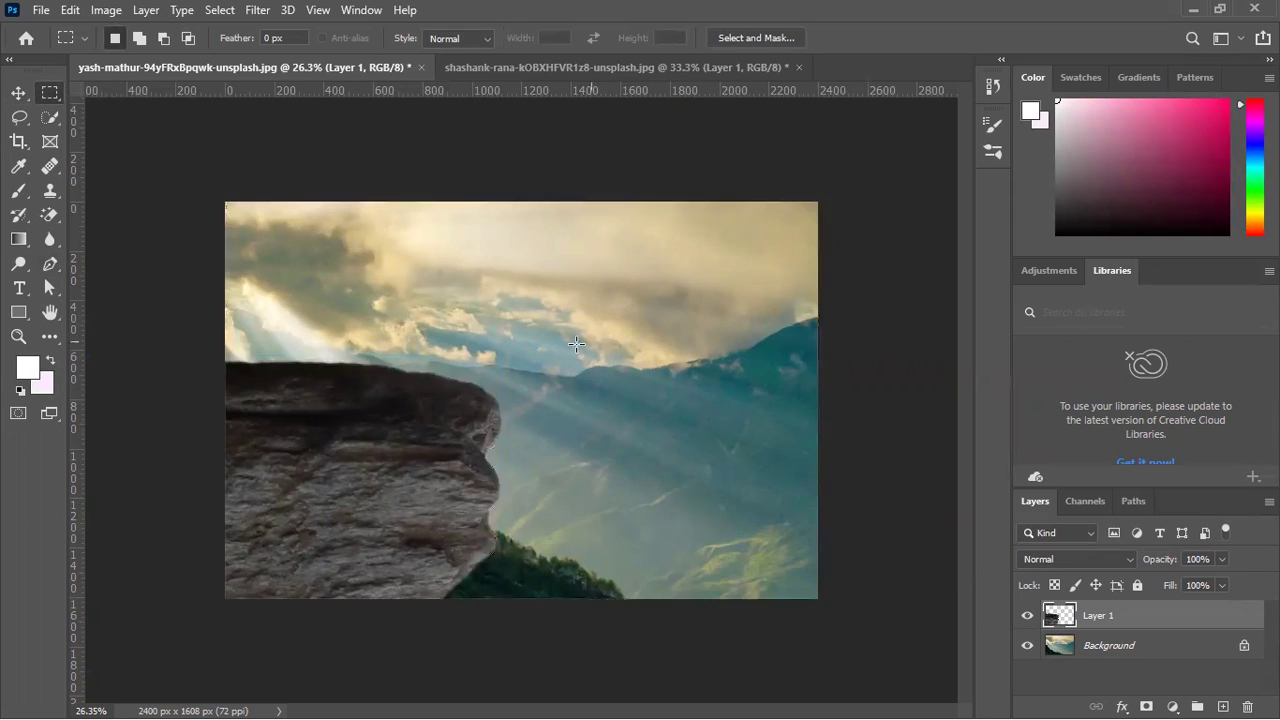
Examine the rock's softened edge against the mountain landscape, both close up and in the full composition.
scroll(576, 344, up, 5)
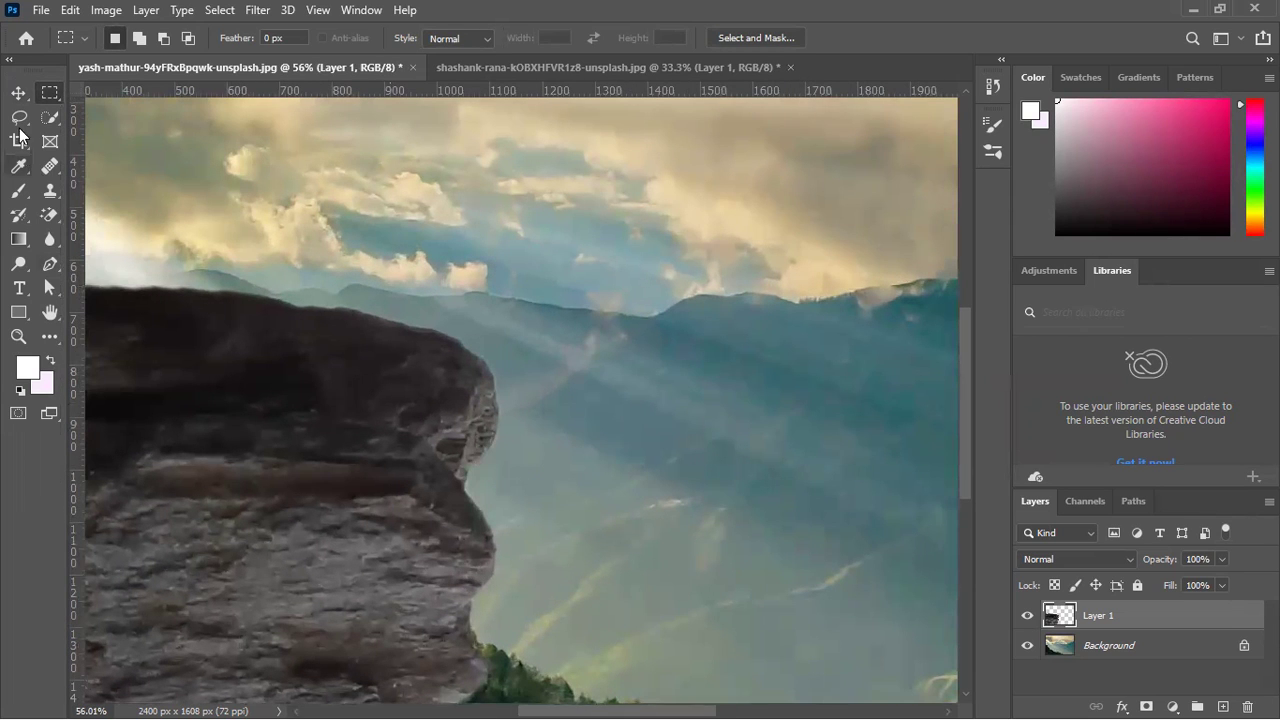
click(18, 92)
click(674, 337)
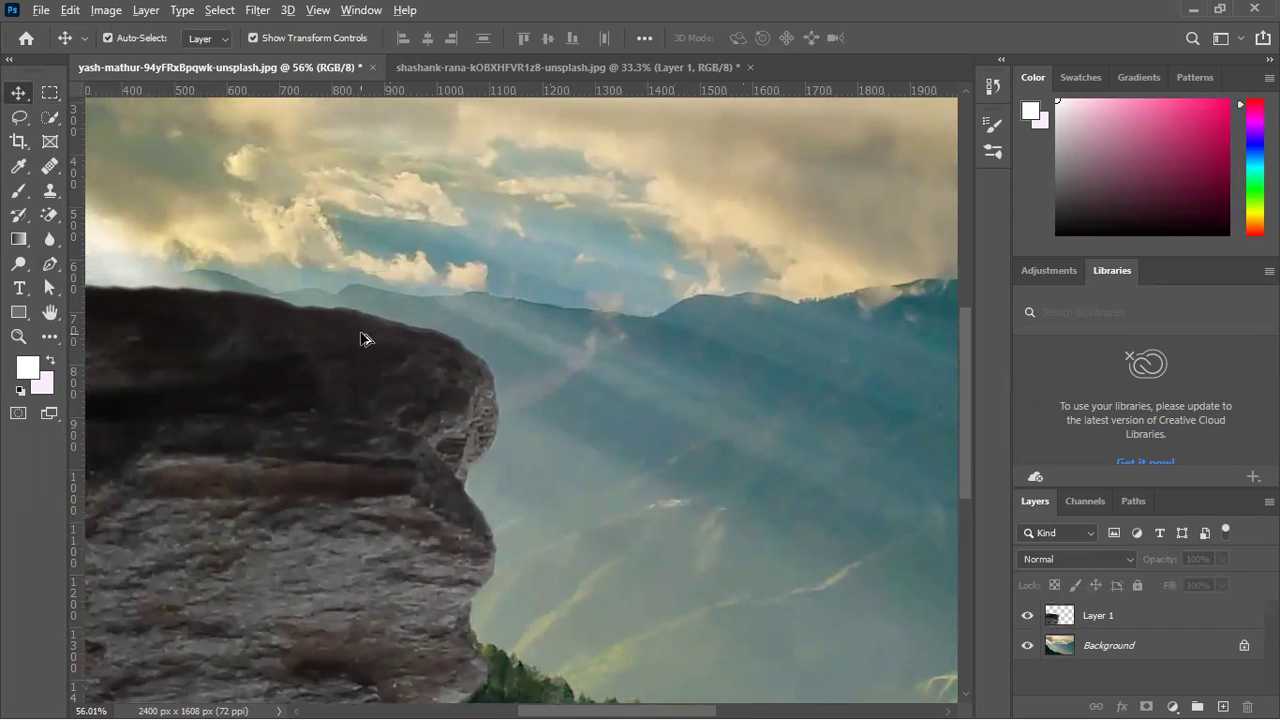
scroll(363, 338, up, 4)
click(465, 398)
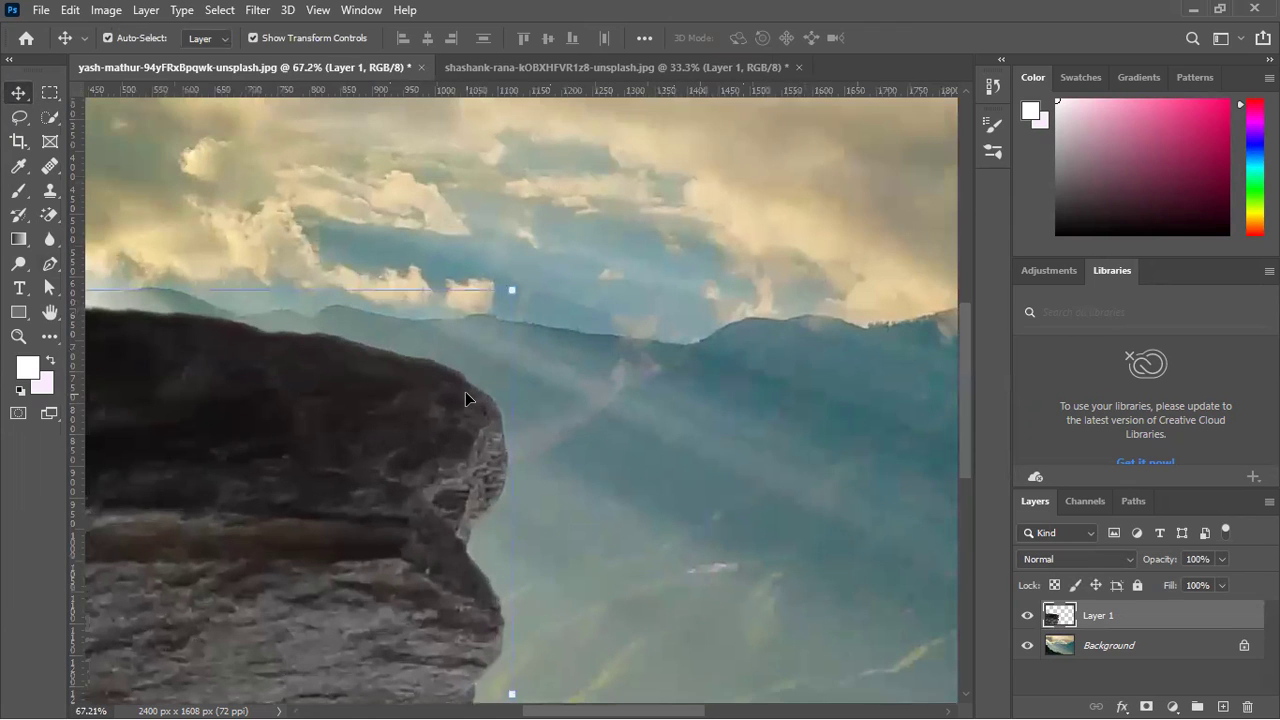
scroll(562, 477, down, 6)
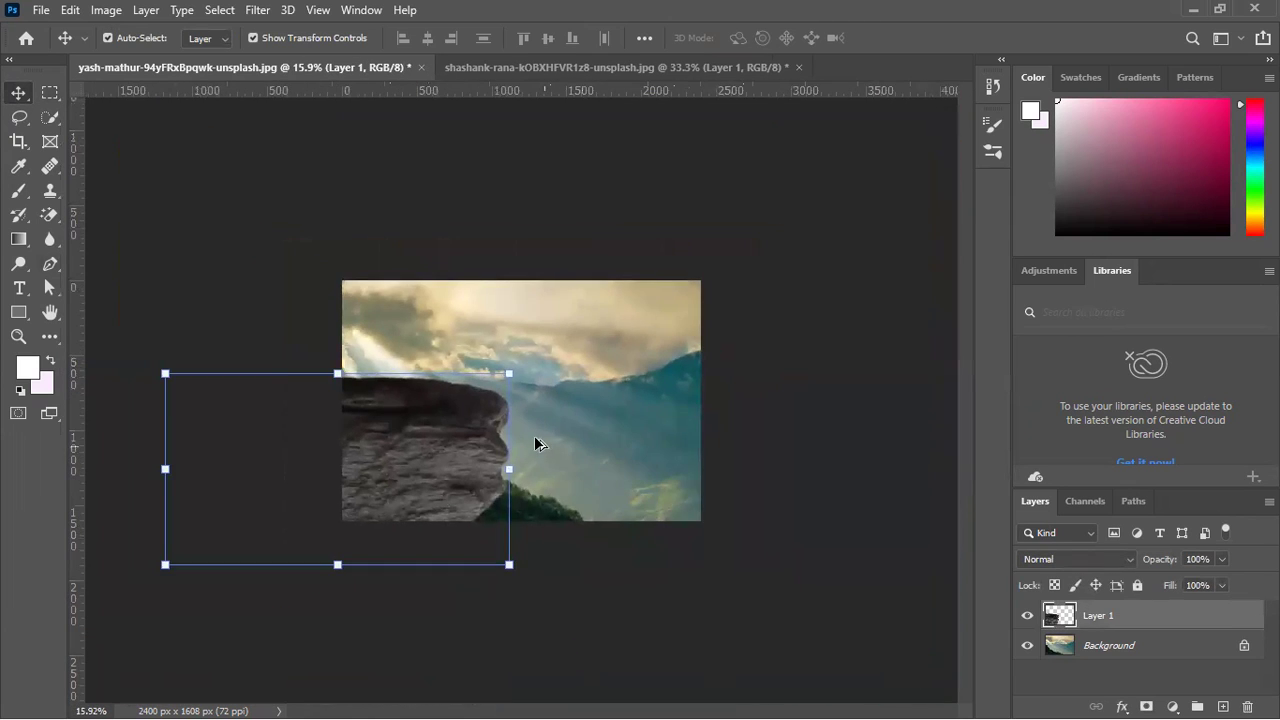
scroll(535, 443, up, 2)
click(500, 255)
scroll(815, 300, up, 1)
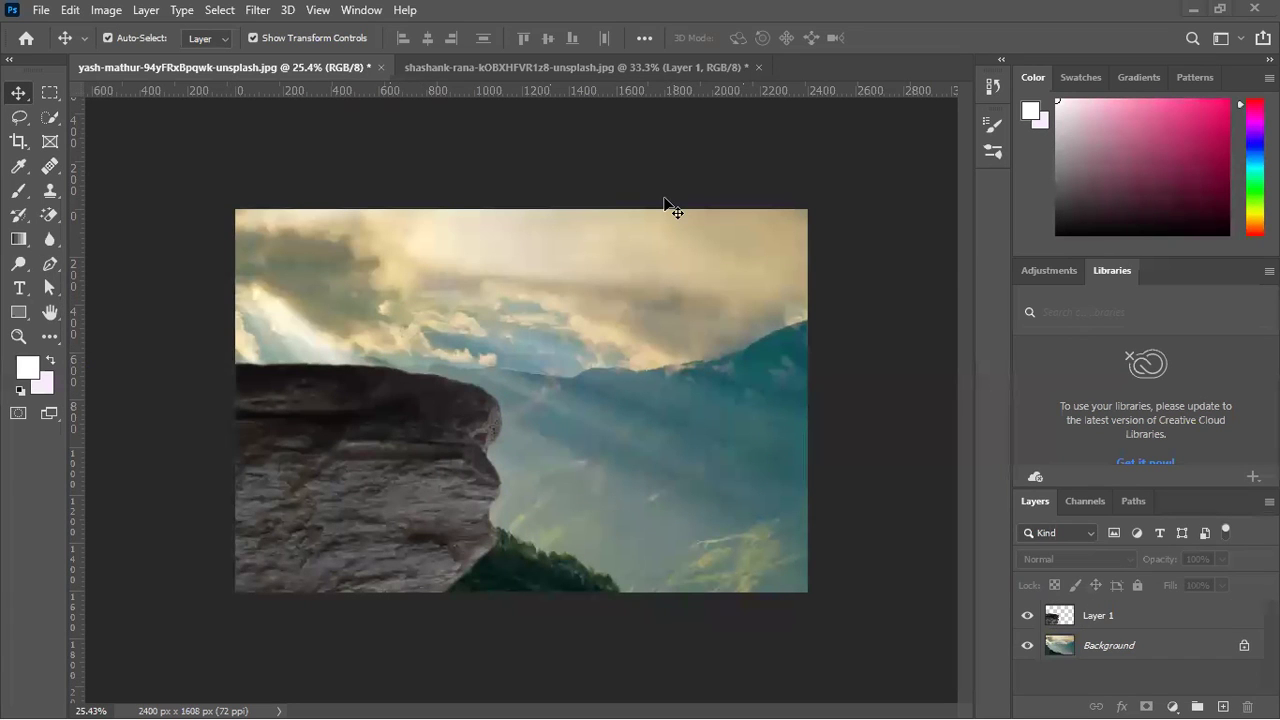
Move the rock layer down until the dark trees at the landscape's left border show above it, and deselect the layer.
drag(414, 432, 418, 502)
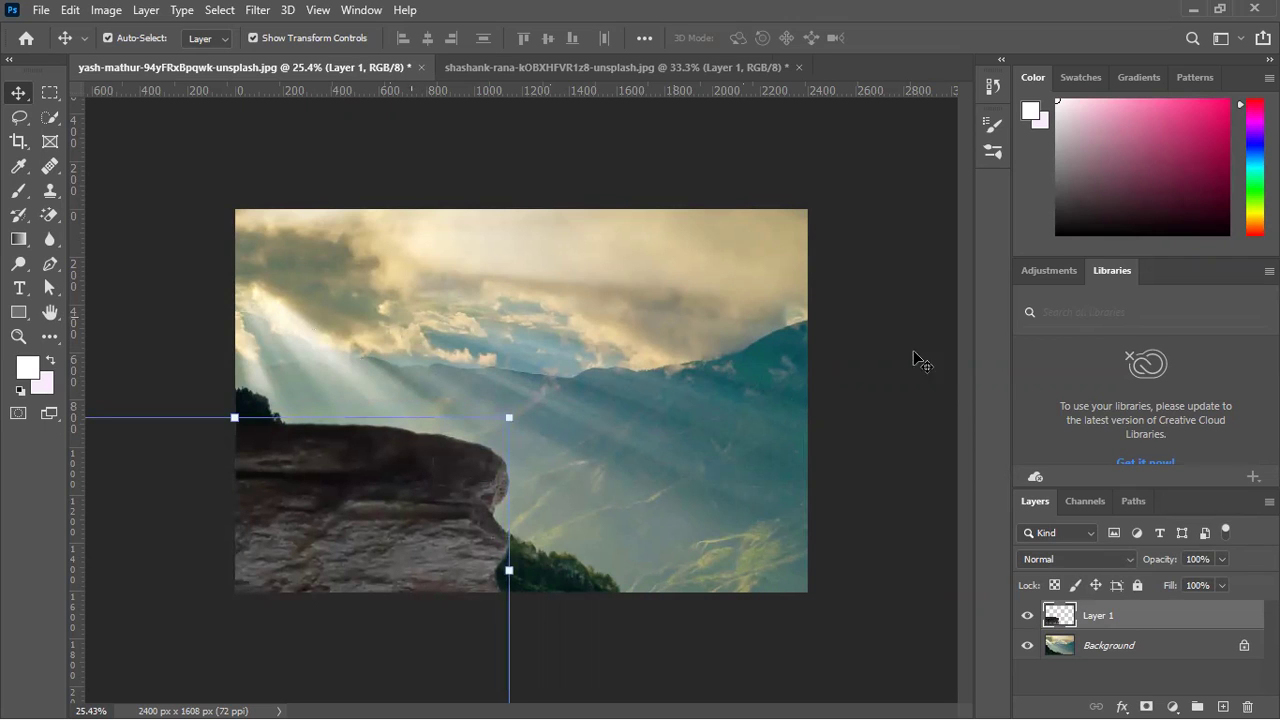
click(946, 377)
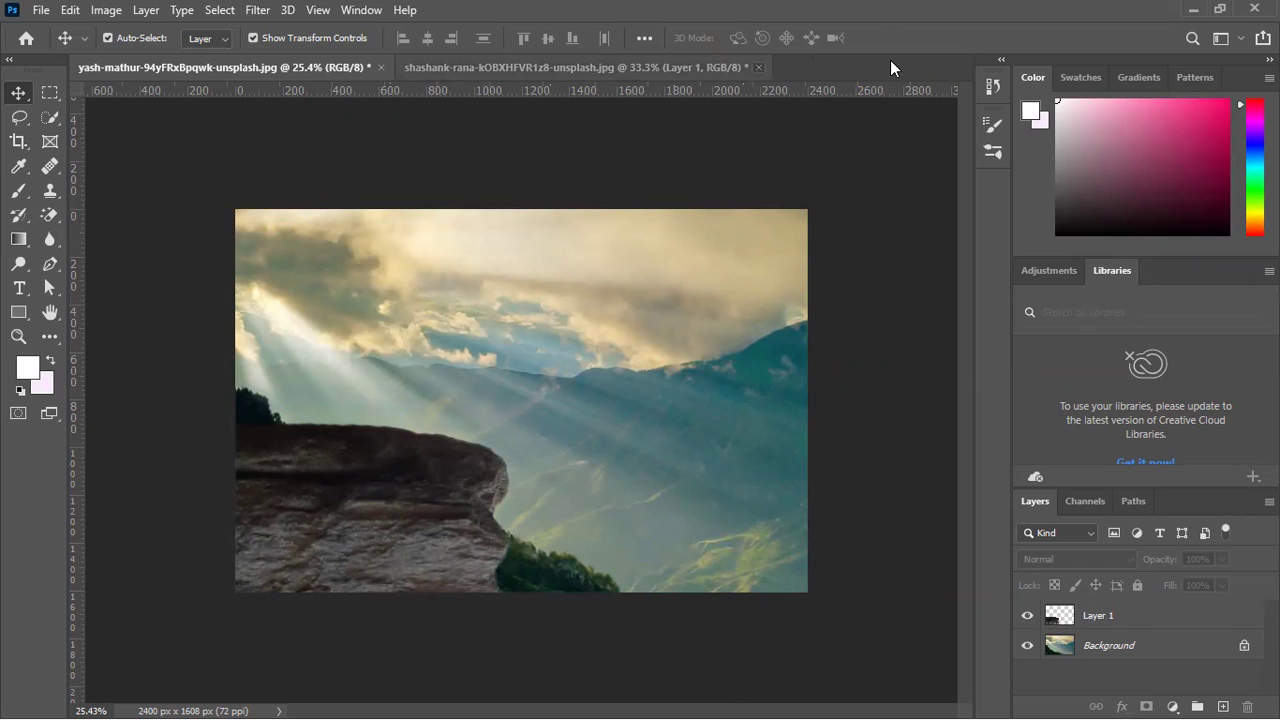
Close the separate source photo of the rock.
key(ctrl+q)
click(655, 283)
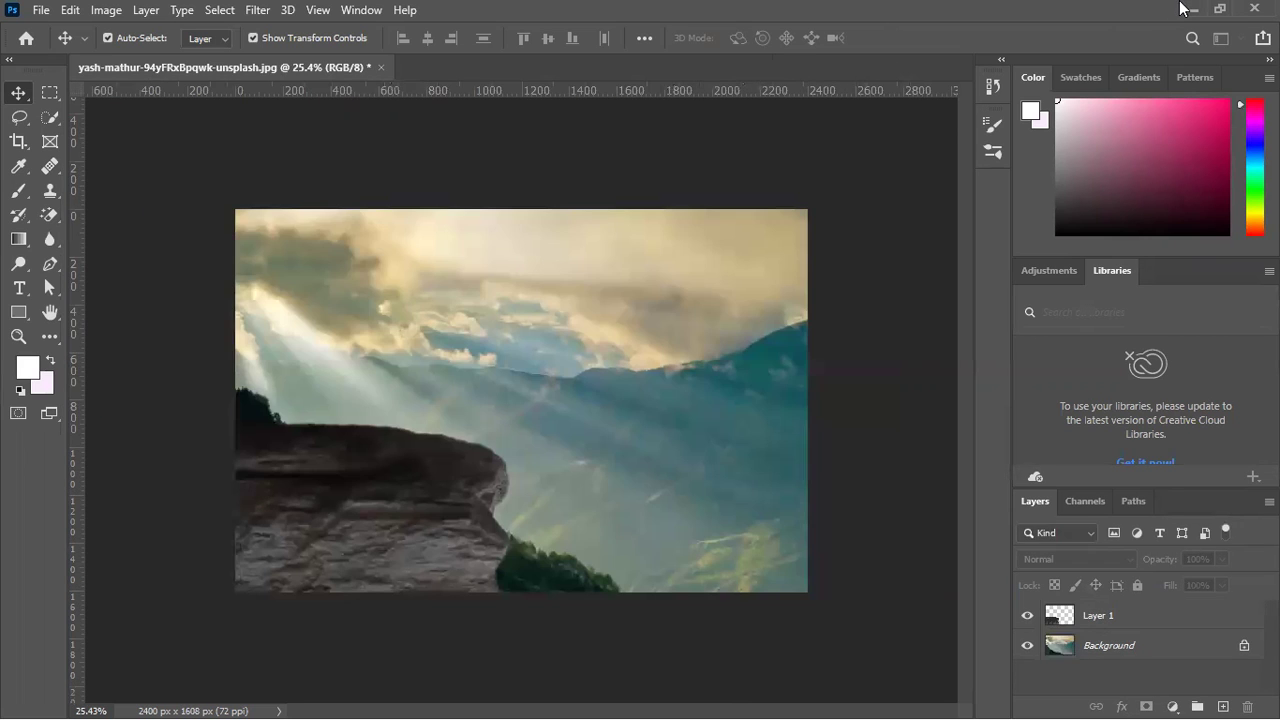
Switch to the Downloads folder and open the photo of the child in a yellow raincoat in Adobe Photoshop 2021.
click(1188, 10)
click(300, 256)
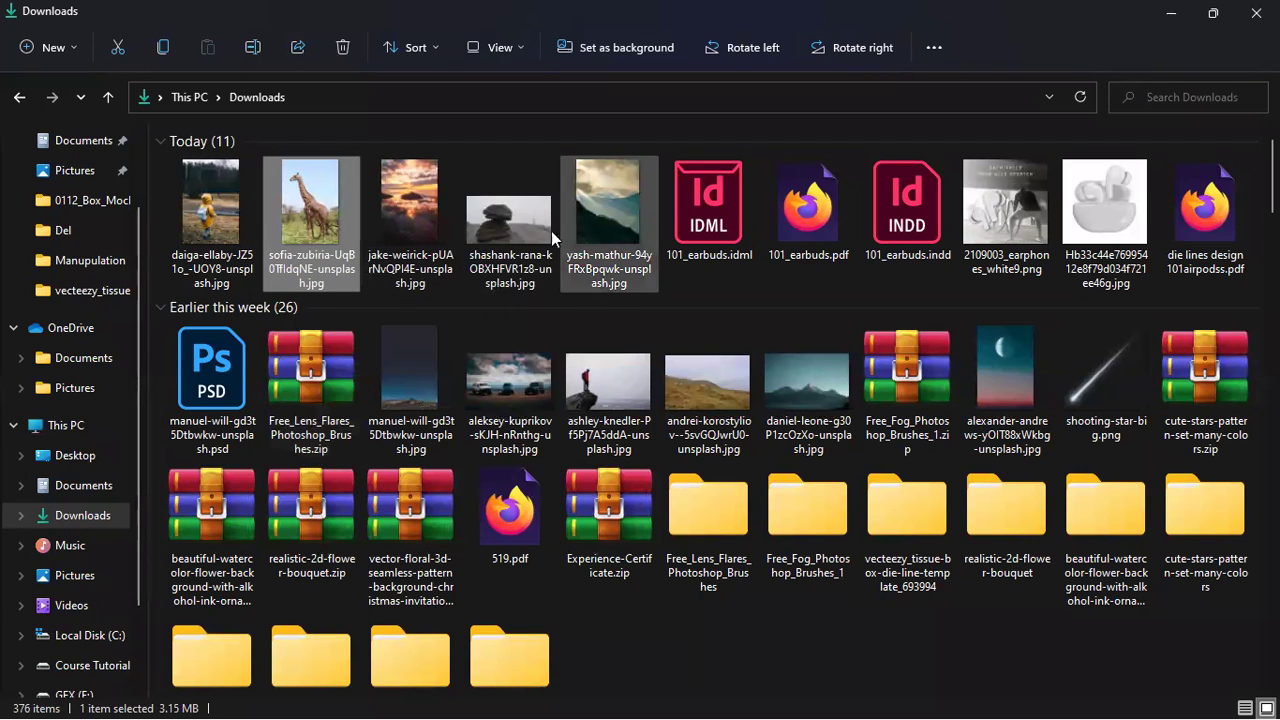
right_click(208, 243)
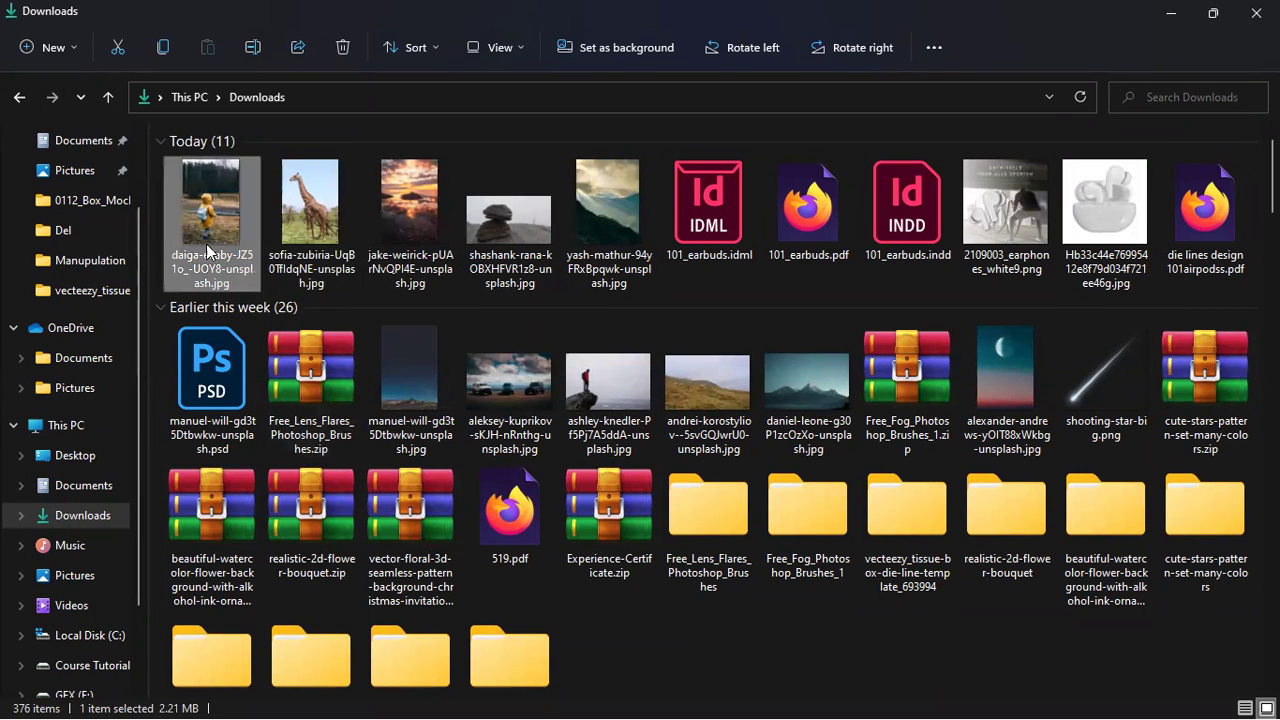
mouse_move(310, 328)
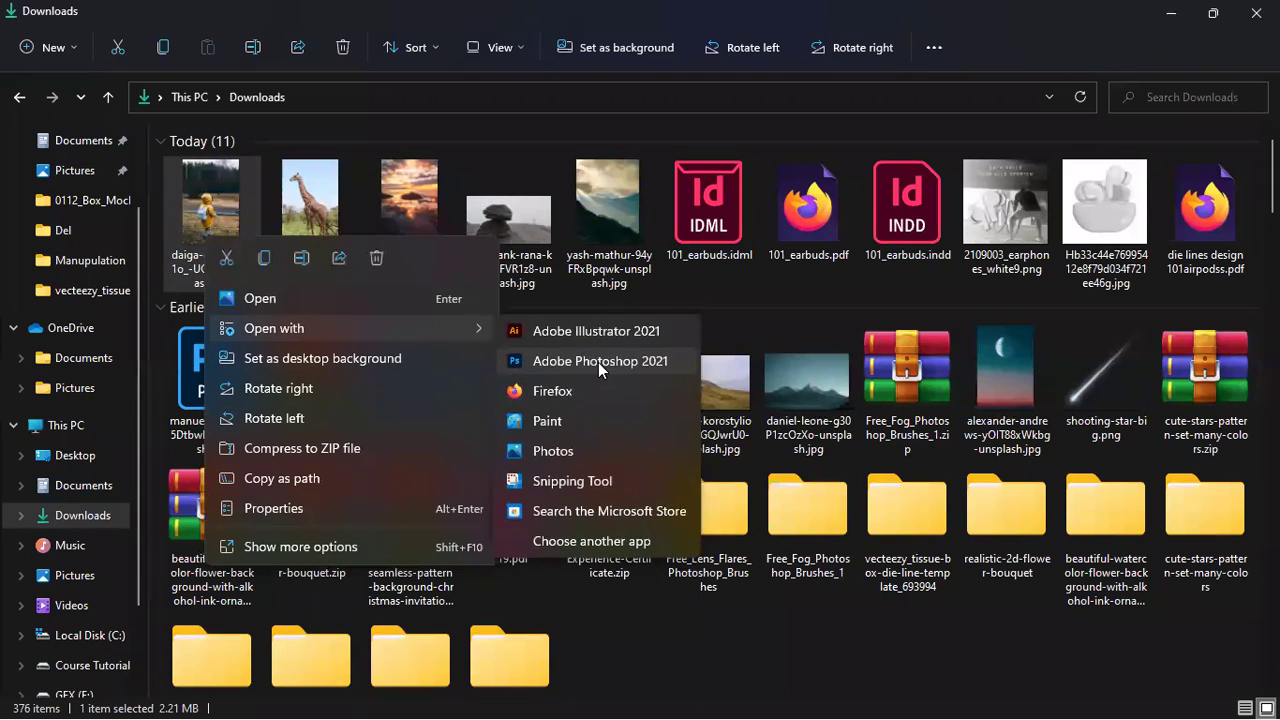
click(600, 366)
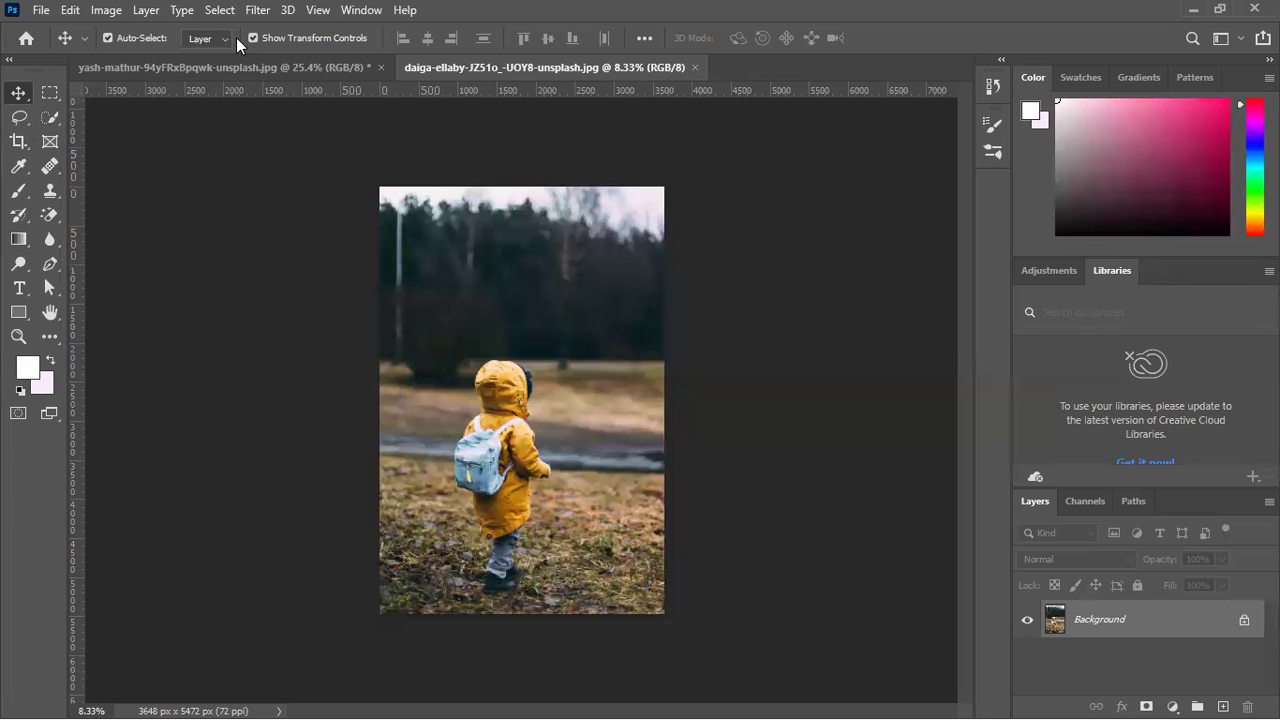
Unlock the child photo's background layer and select the child with Select Subject, replacing the trial brush selection.
click(50, 118)
click(1244, 620)
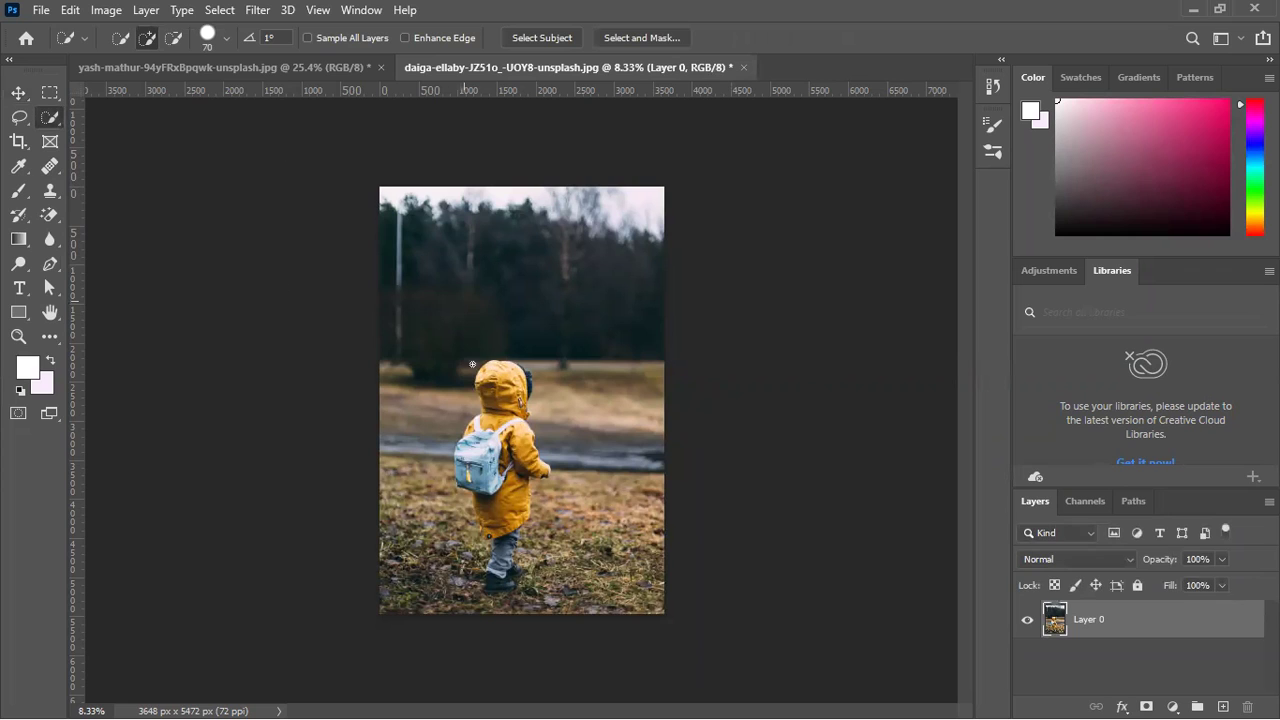
mouse_move(497, 410)
mouse_down()
mouse_move(500, 470)
mouse_move(540, 465)
mouse_move(510, 485)
mouse_up()
click(529, 38)
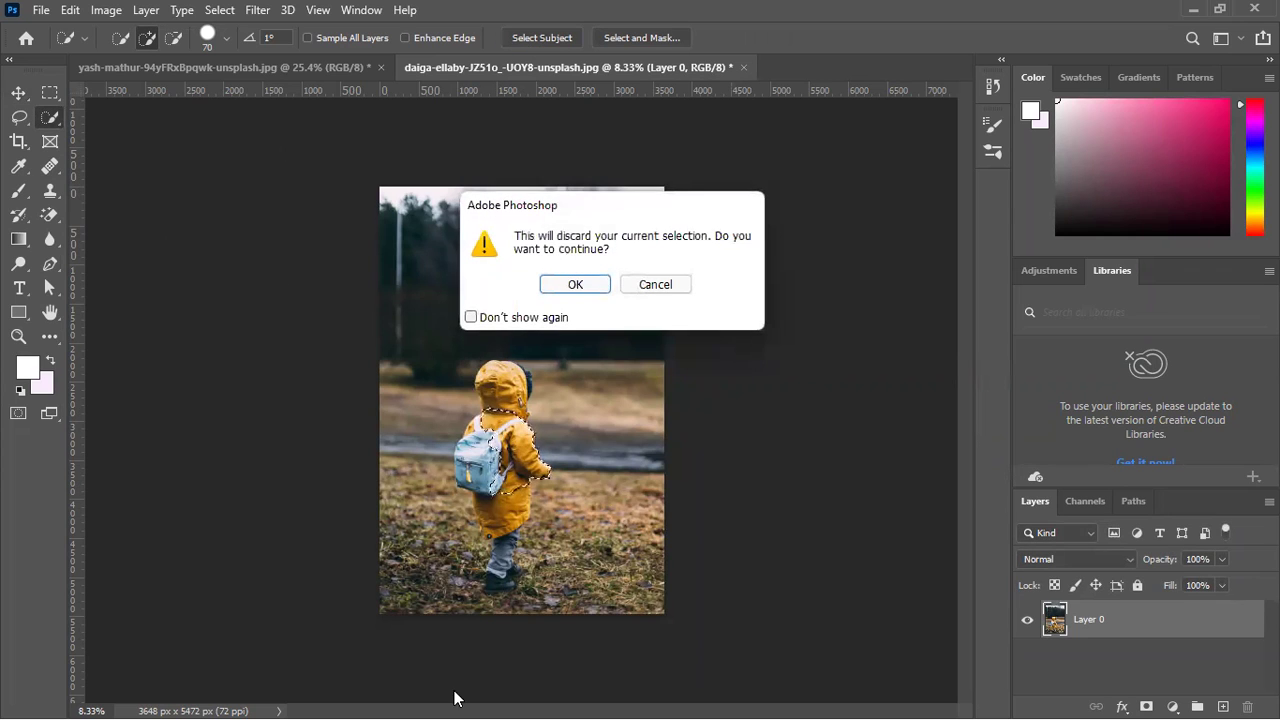
click(574, 282)
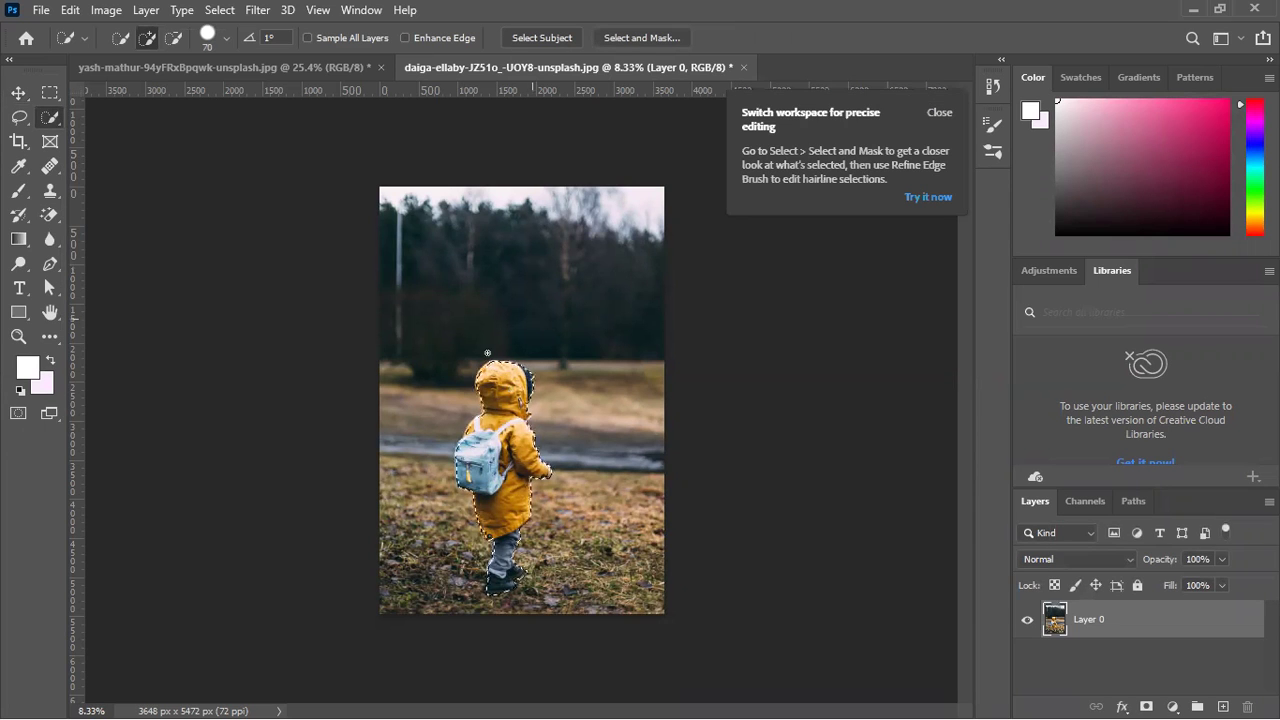
Trim the grass beyond the farther boot's toe from the selection with a 25 px Quick Selection brush, keeping the toe included.
scroll(527, 480, up, 2)
scroll(529, 490, up, 3)
scroll(495, 535, up, 3)
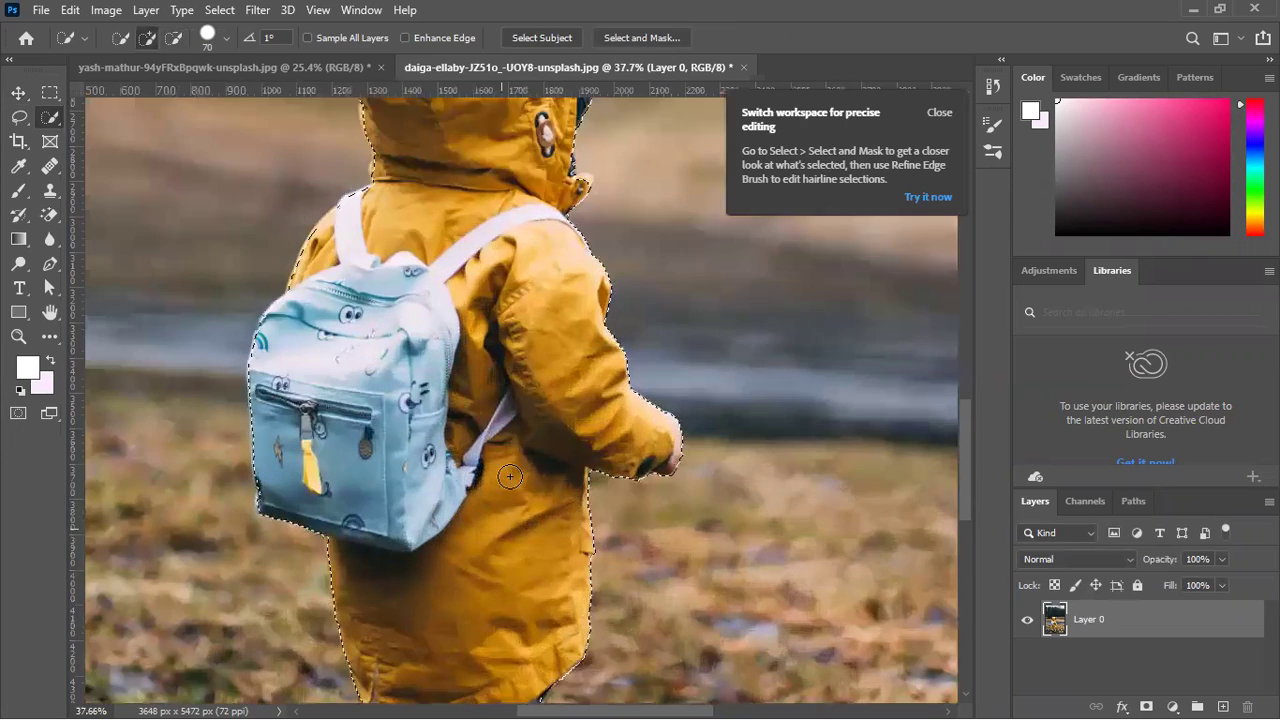
scroll(478, 525, down, 1)
scroll(768, 437, up, 4)
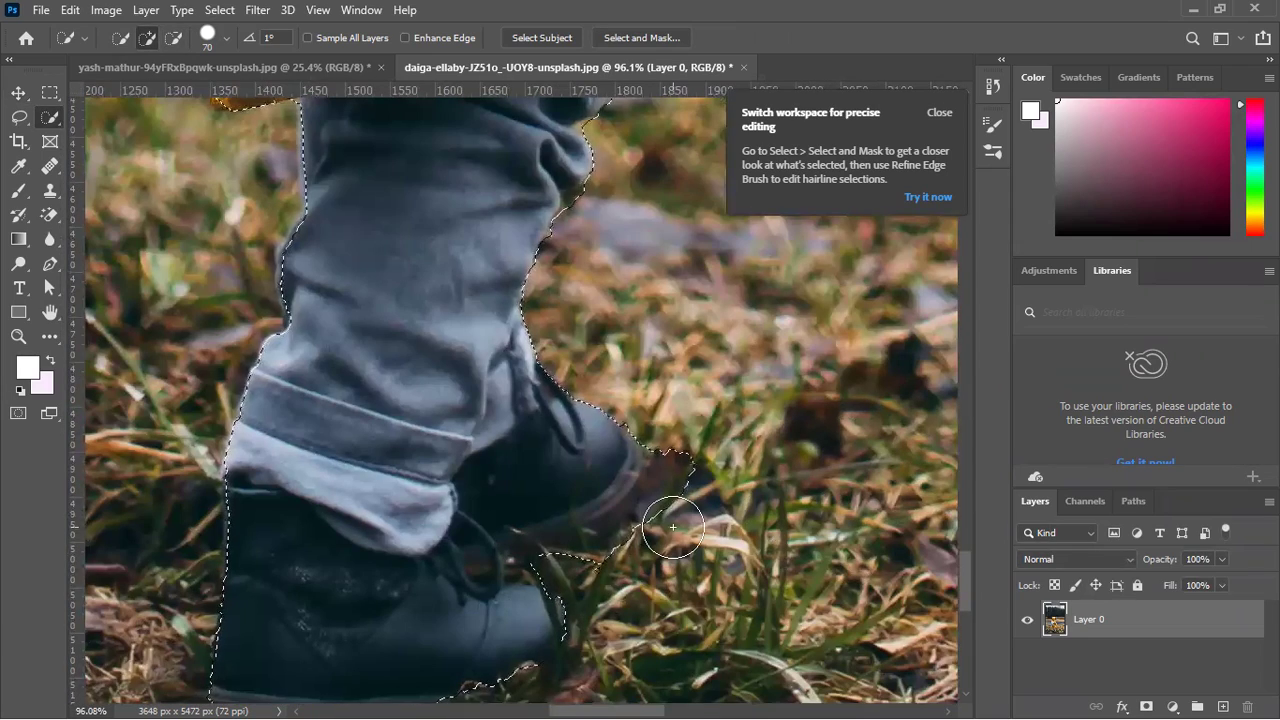
key(bracketleft)
key(bracketleft)
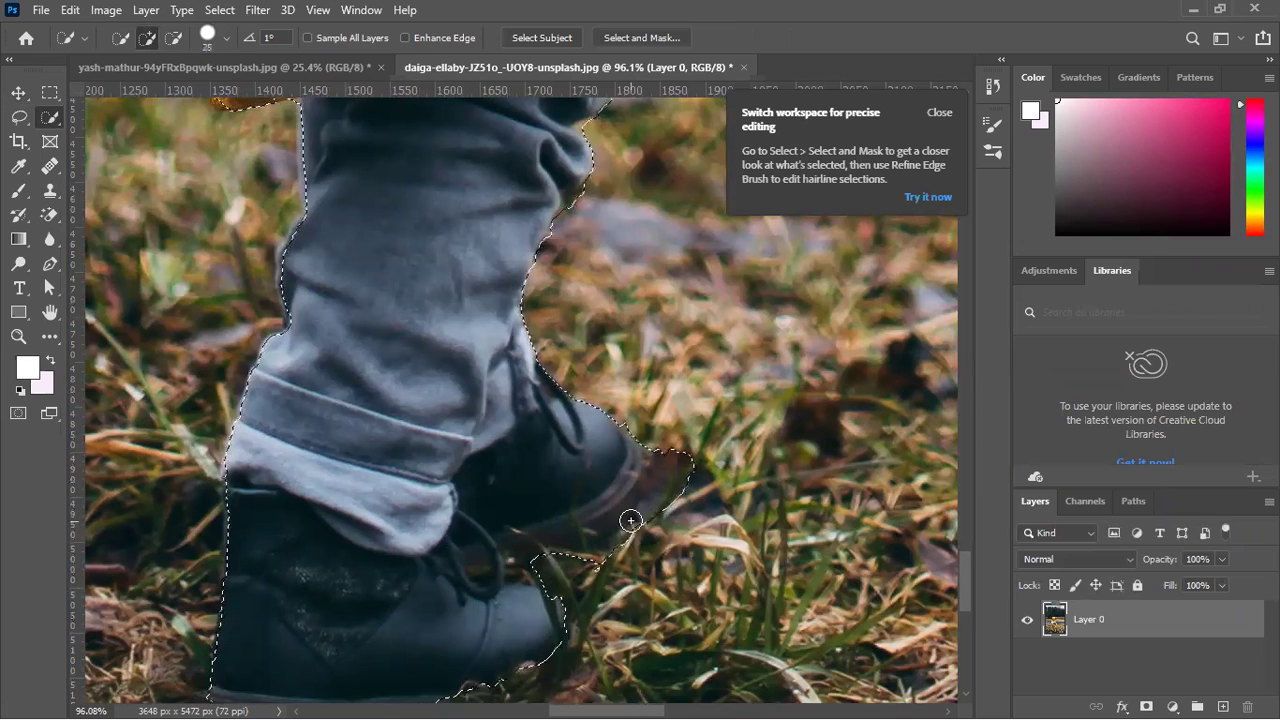
drag(629, 527, 593, 550)
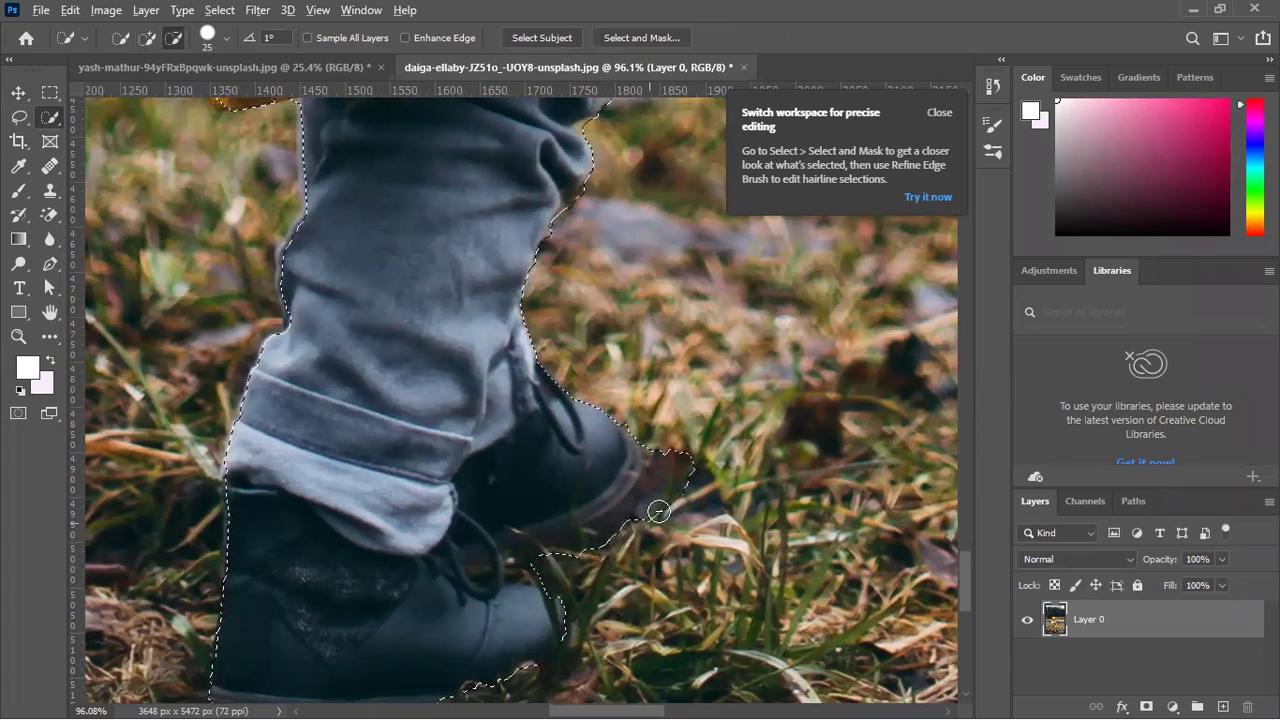
drag(663, 453, 672, 441)
key(alt)
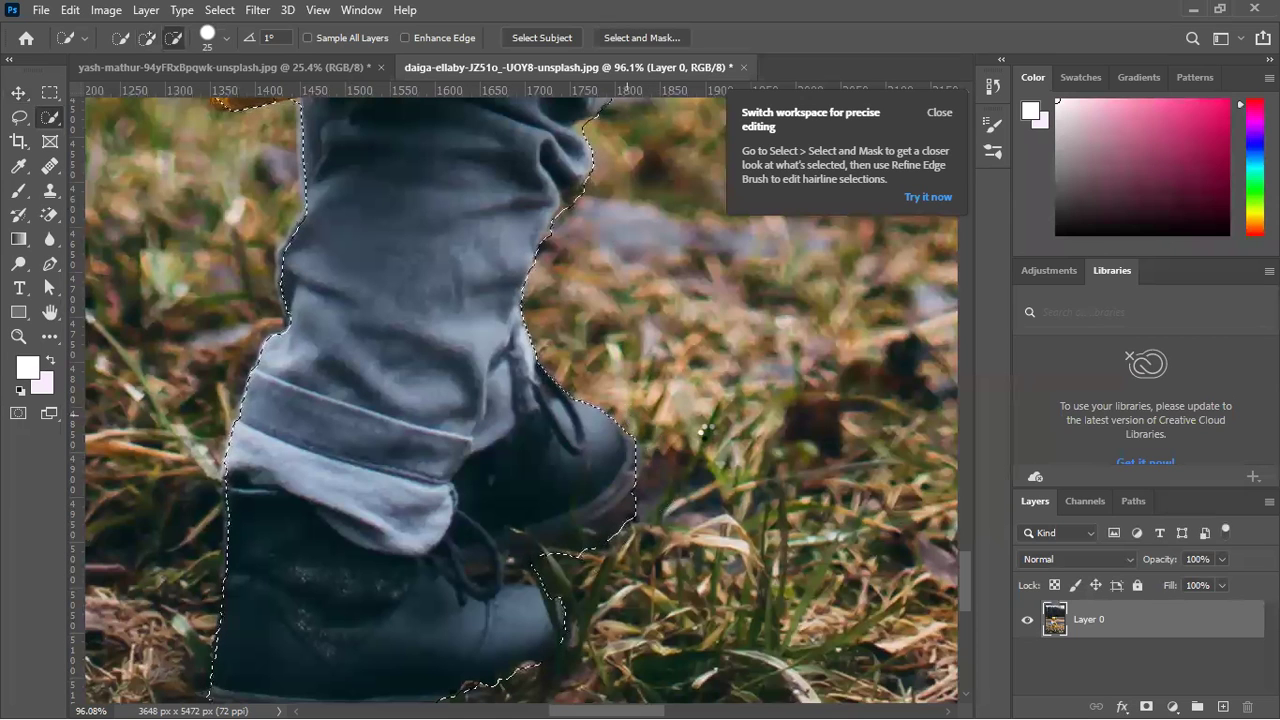
mouse_move(645, 438)
mouse_down()
mouse_move(634, 481)
mouse_move(628, 453)
mouse_up()
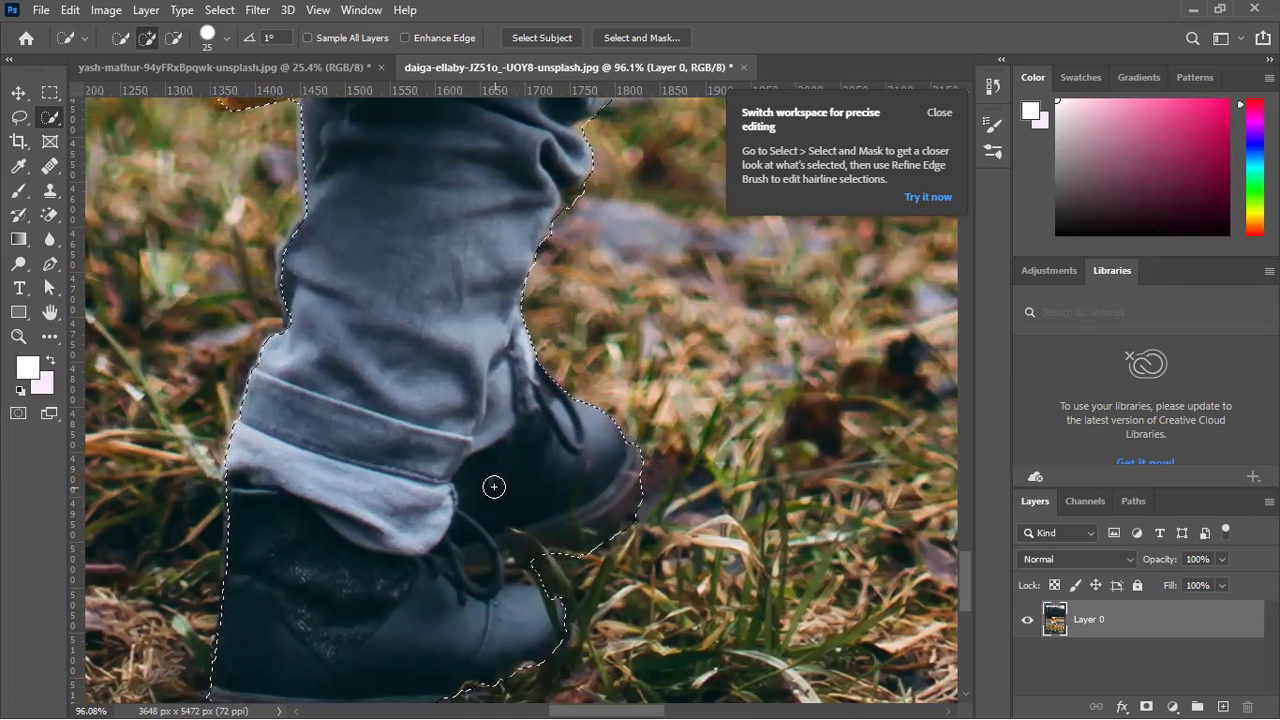
Subtract the bit of background beneath the trouser fold at the front of the leg from the selection.
key(alt)
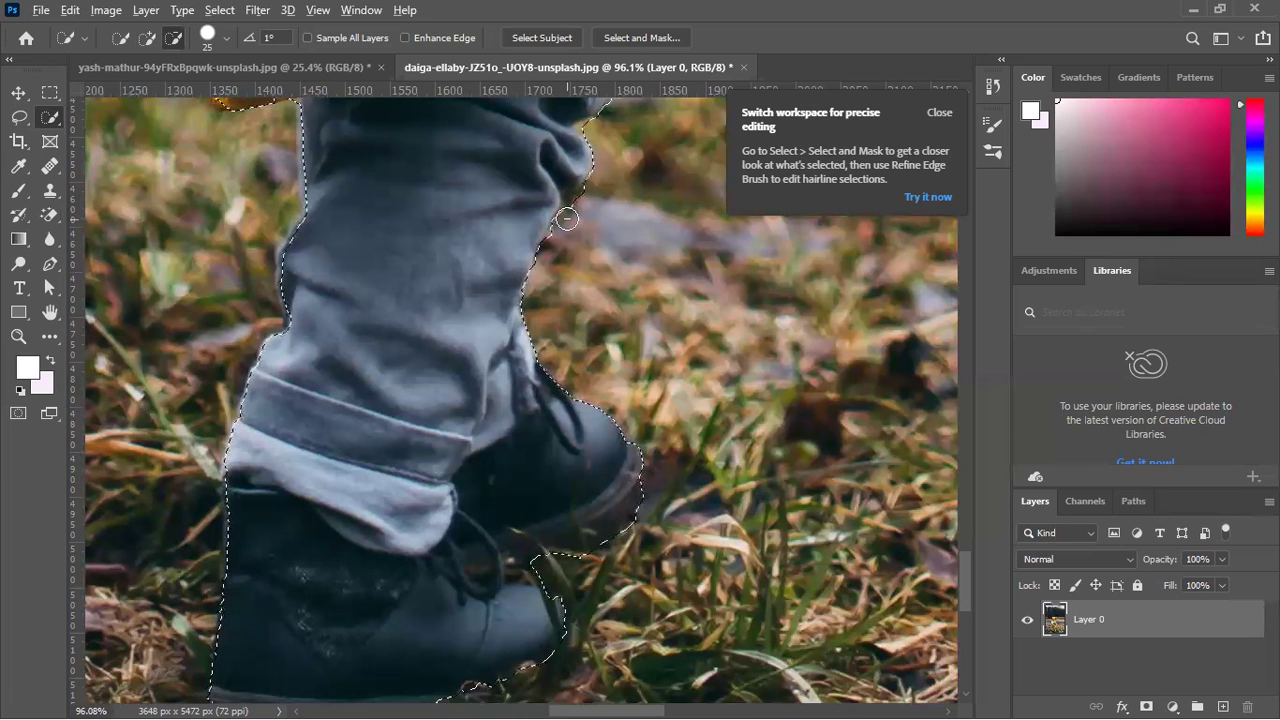
alt+click(555, 241)
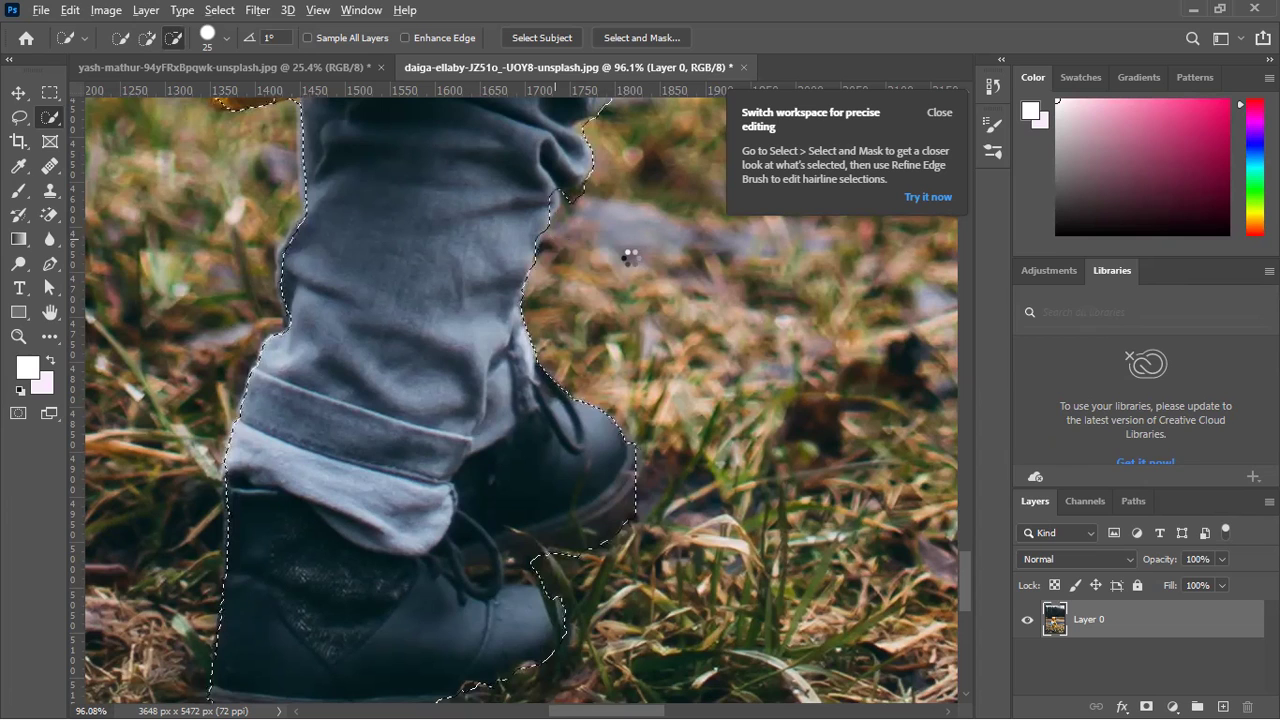
key(alt)
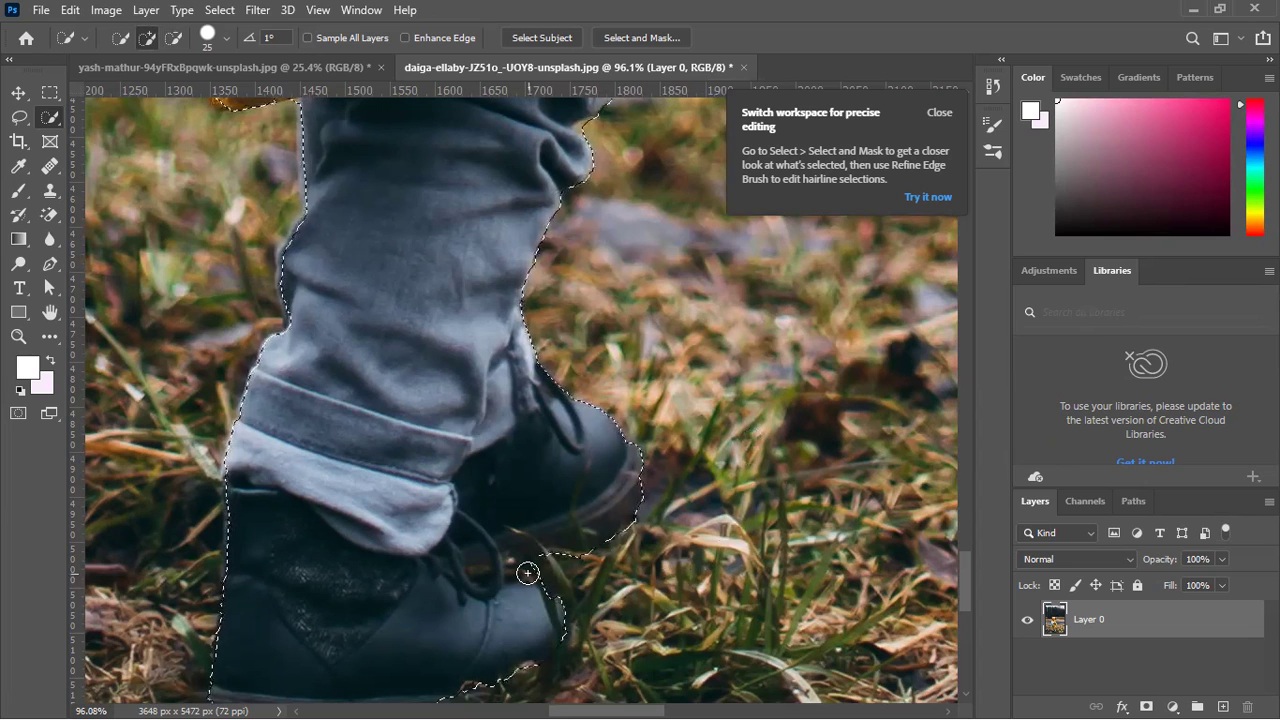
Refine the selection between the two boots and around the nearer boot's toe to exclude the grass.
key(alt)
click(594, 566)
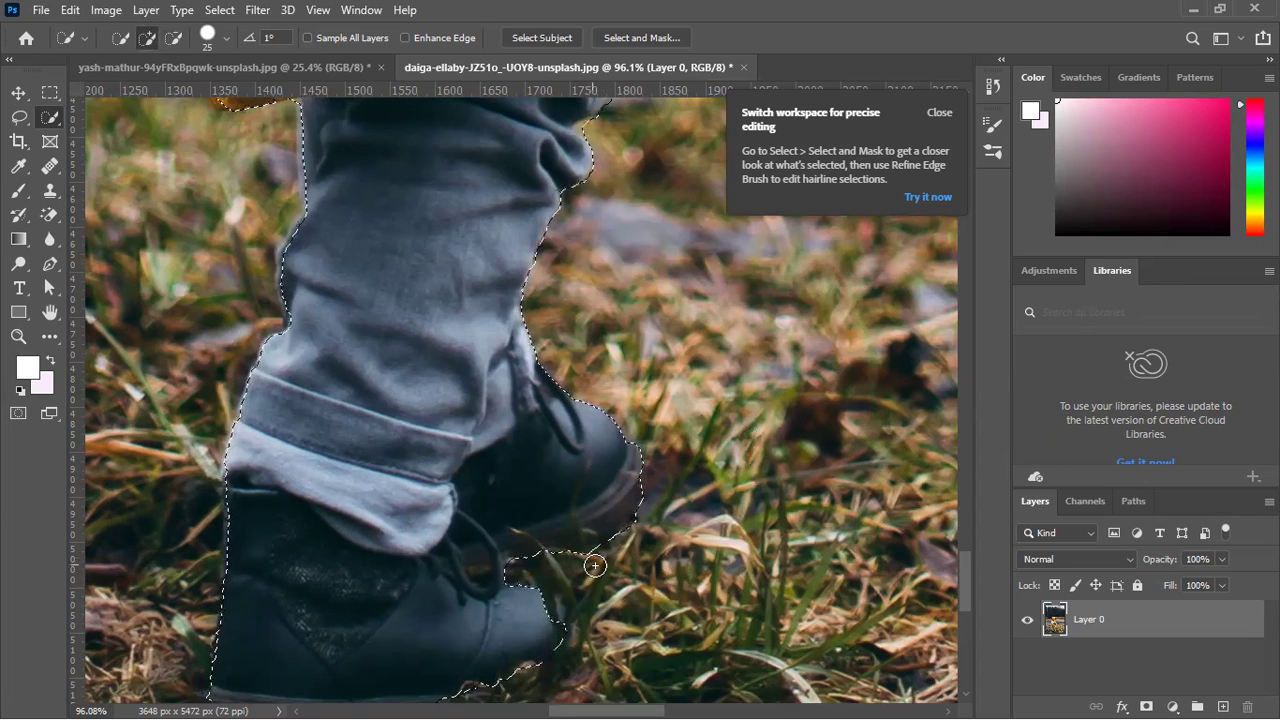
key(alt)
alt+click(571, 623)
Clean up the selection along the heel and sole of the nearer boot.
drag(560, 630, 750, 478)
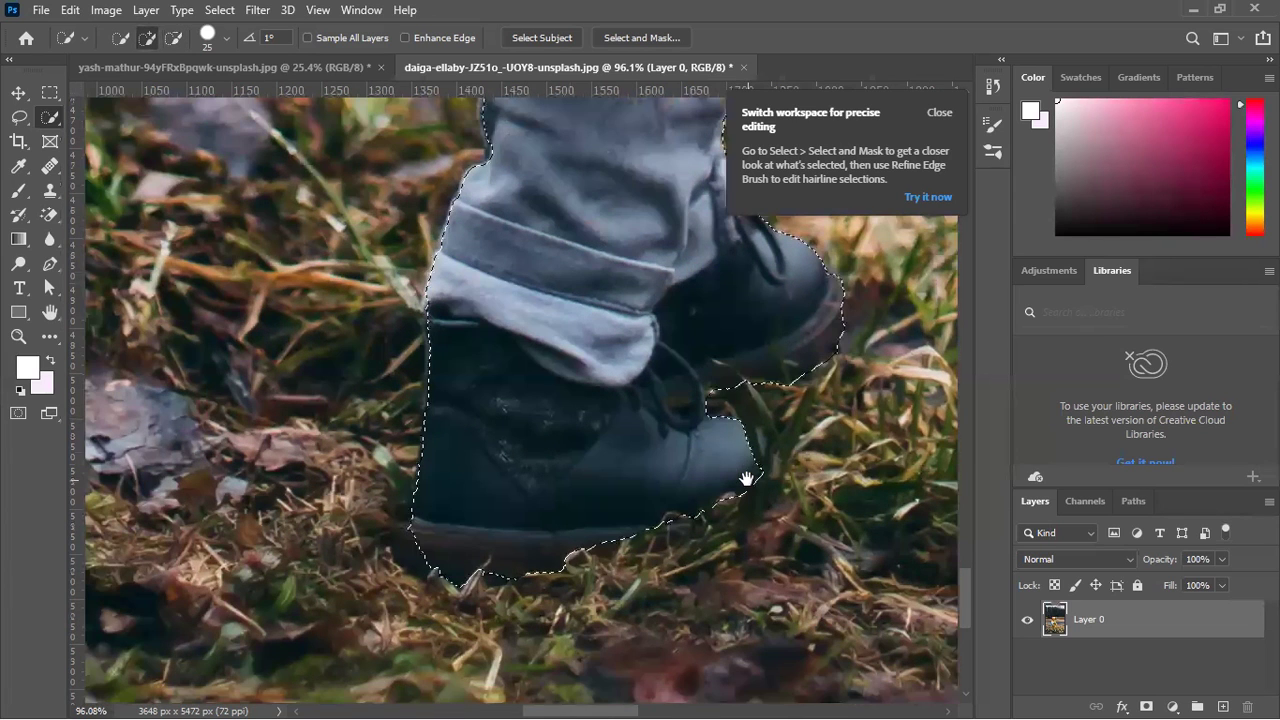
click(417, 545)
mouse_move(443, 569)
mouse_down()
mouse_move(573, 563)
mouse_move(634, 534)
mouse_move(691, 537)
mouse_move(580, 547)
mouse_up()
Refine the selection along the coat's lower hem beneath the round dark button.
scroll(517, 574, up, 6)
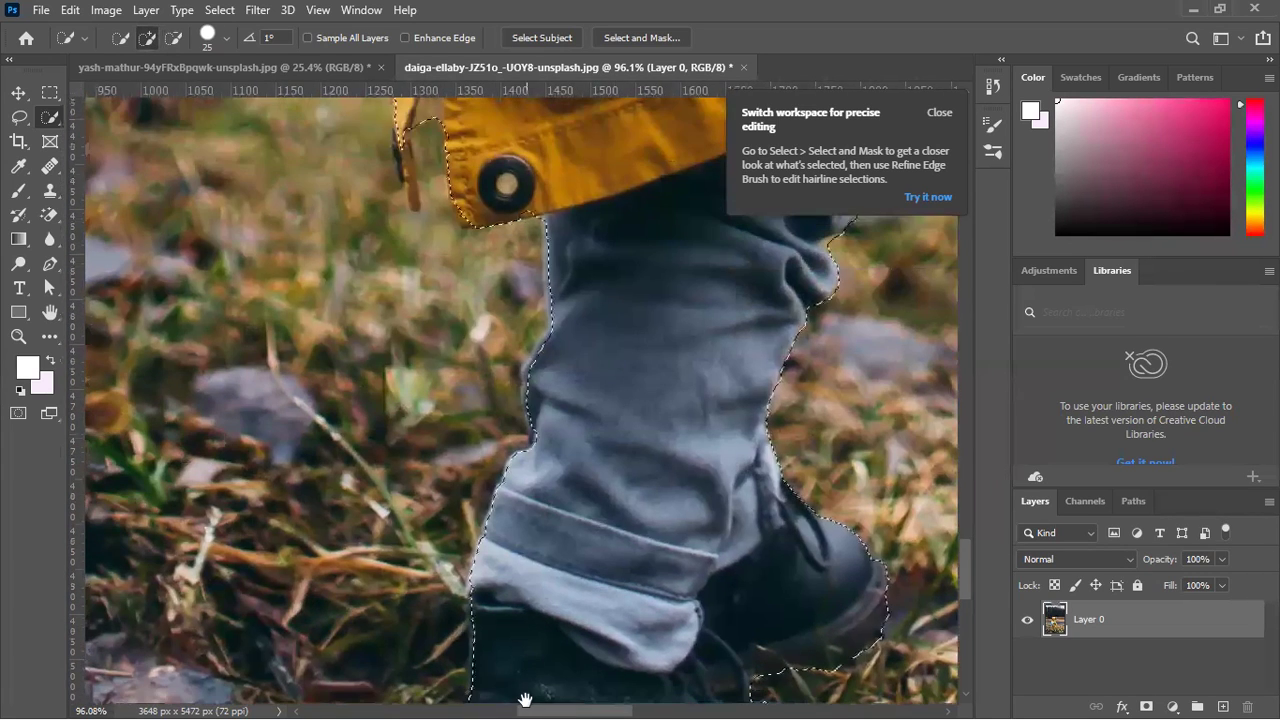
scroll(570, 450, up, 5)
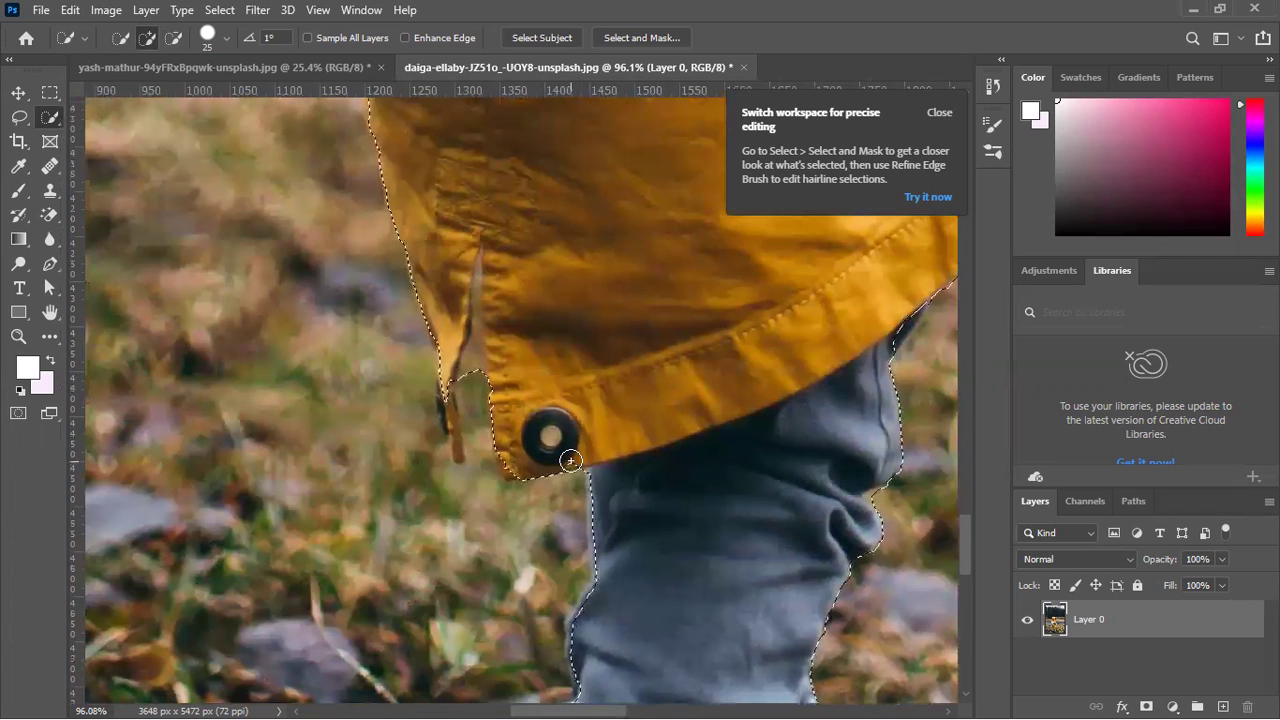
click(567, 455)
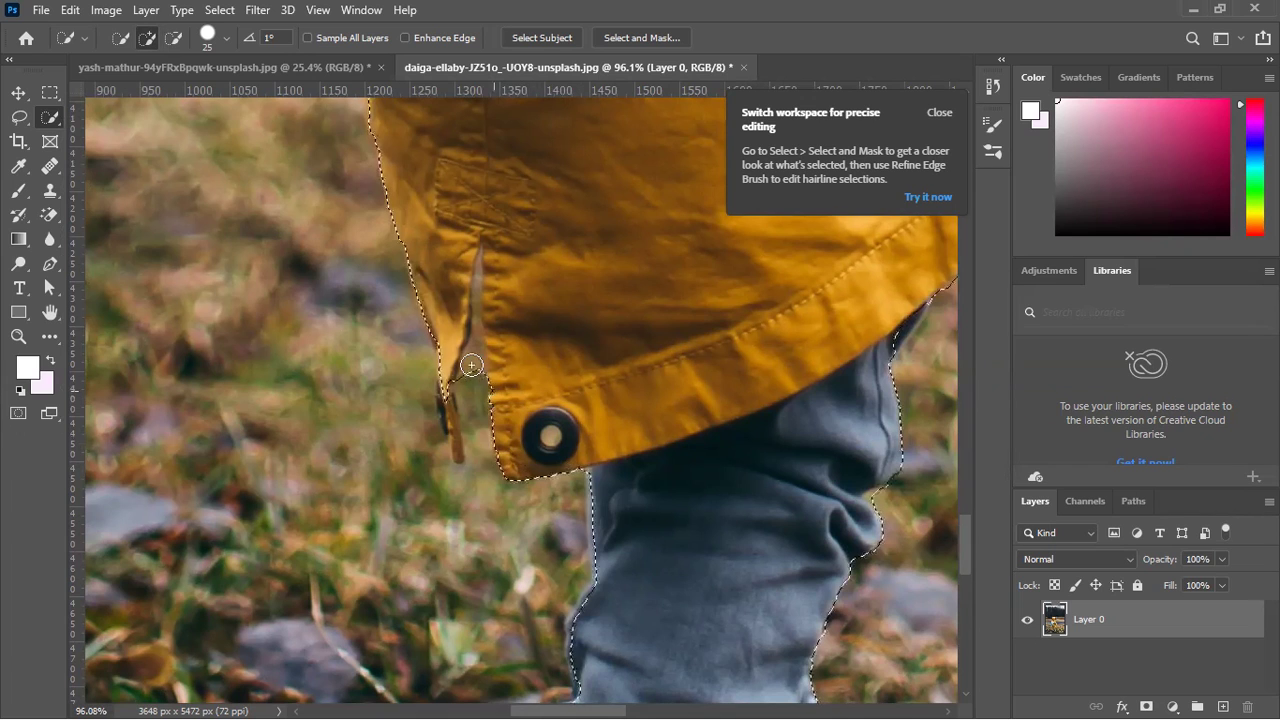
Subtract the background showing through the slit in the coat's back hem, using an 8 px Quick Selection brush.
key(bracketleft)
key(bracketleft)
key(bracketleft)
drag(472, 358, 481, 329)
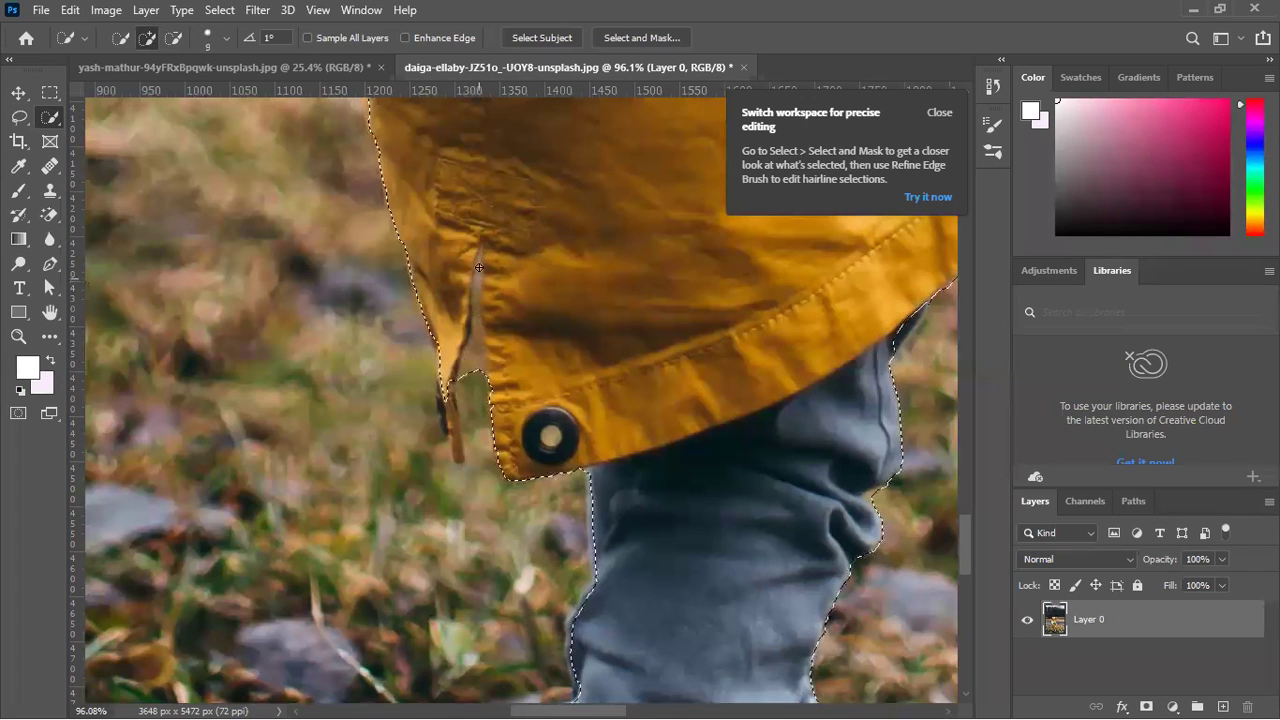
key(bracketleft)
key(alt)
drag(475, 290, 479, 378)
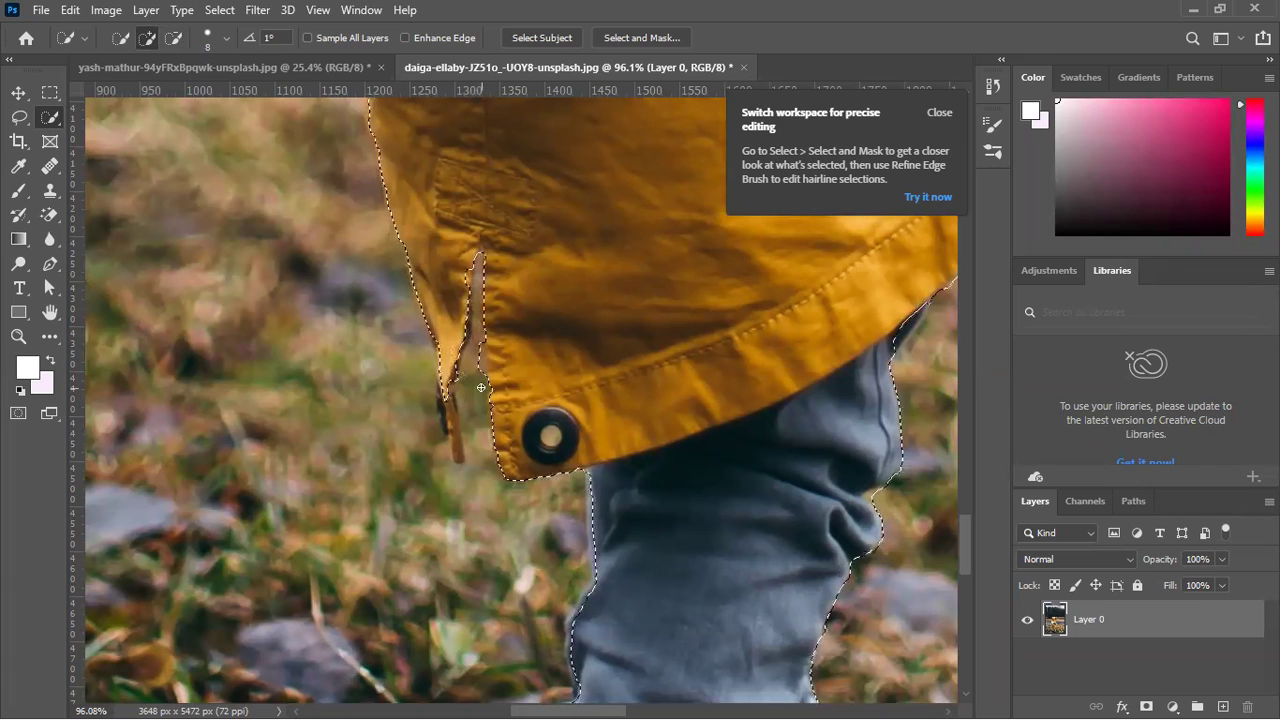
key(alt)
mouse_move(477, 336)
mouse_down()
mouse_move(483, 392)
mouse_move(470, 285)
mouse_move(475, 340)
mouse_up()
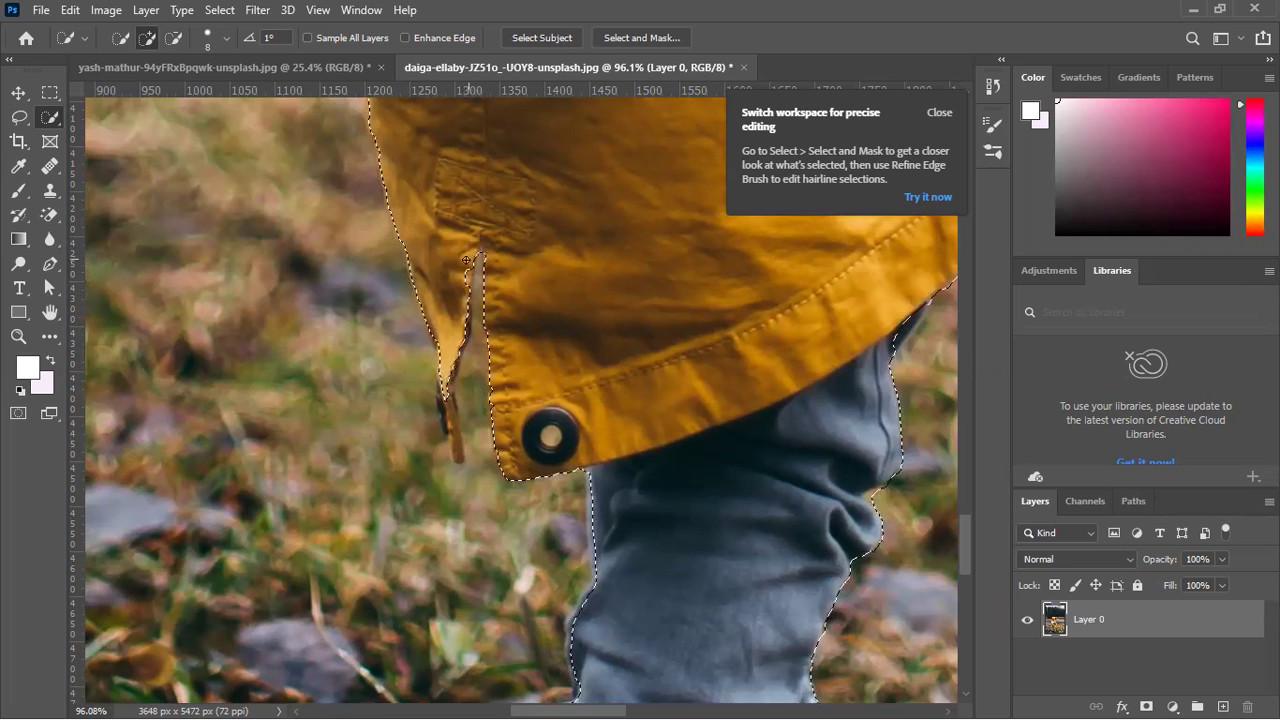
mouse_move(474, 251)
mouse_down()
mouse_move(492, 258)
mouse_move(485, 220)
mouse_move(488, 360)
mouse_up()
Refine the selection where the dark fur trim meets the top of the hood, using a 15 px Quick Selection brush.
alt+scroll(488, 360, down, 4)
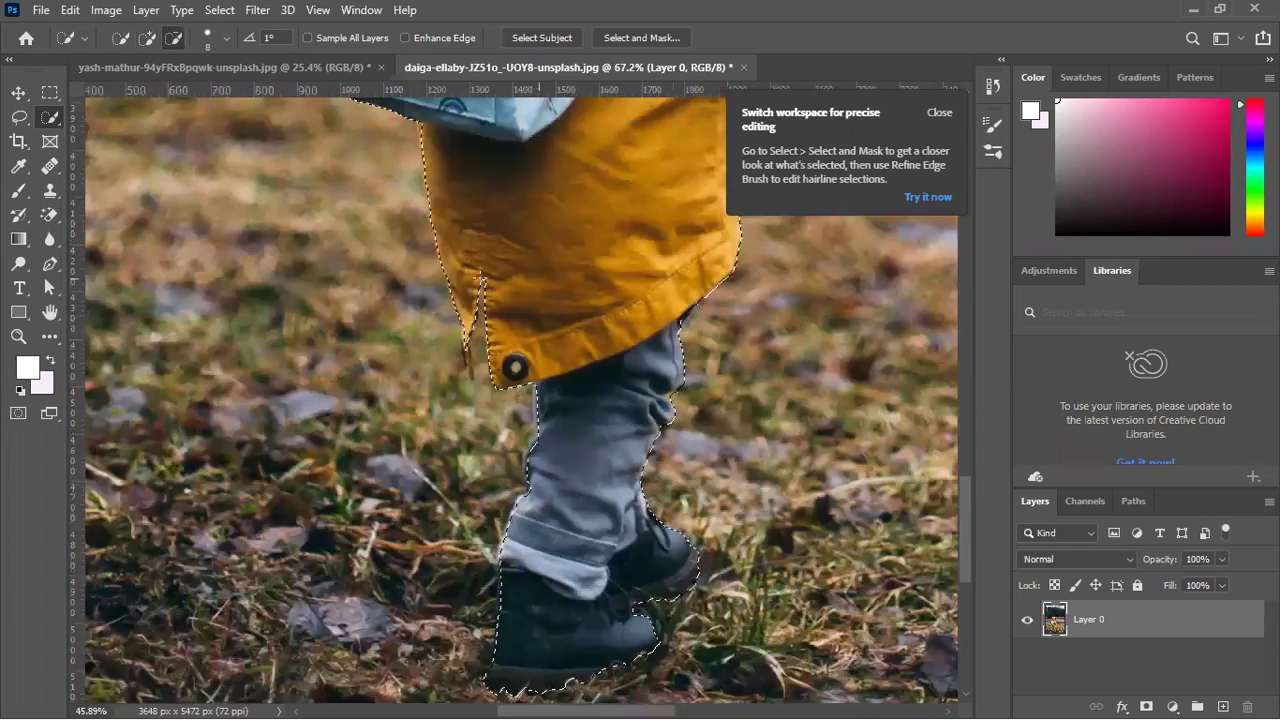
scroll(507, 492, up, 5)
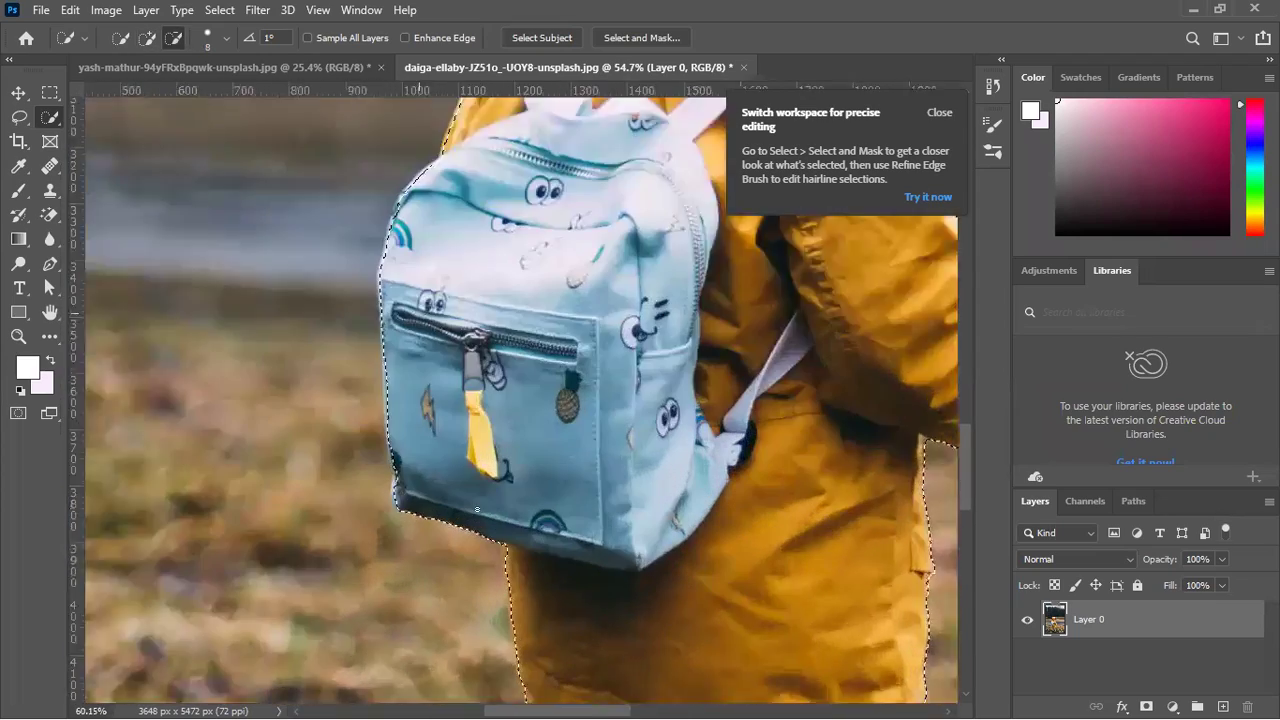
scroll(548, 413, up, 3)
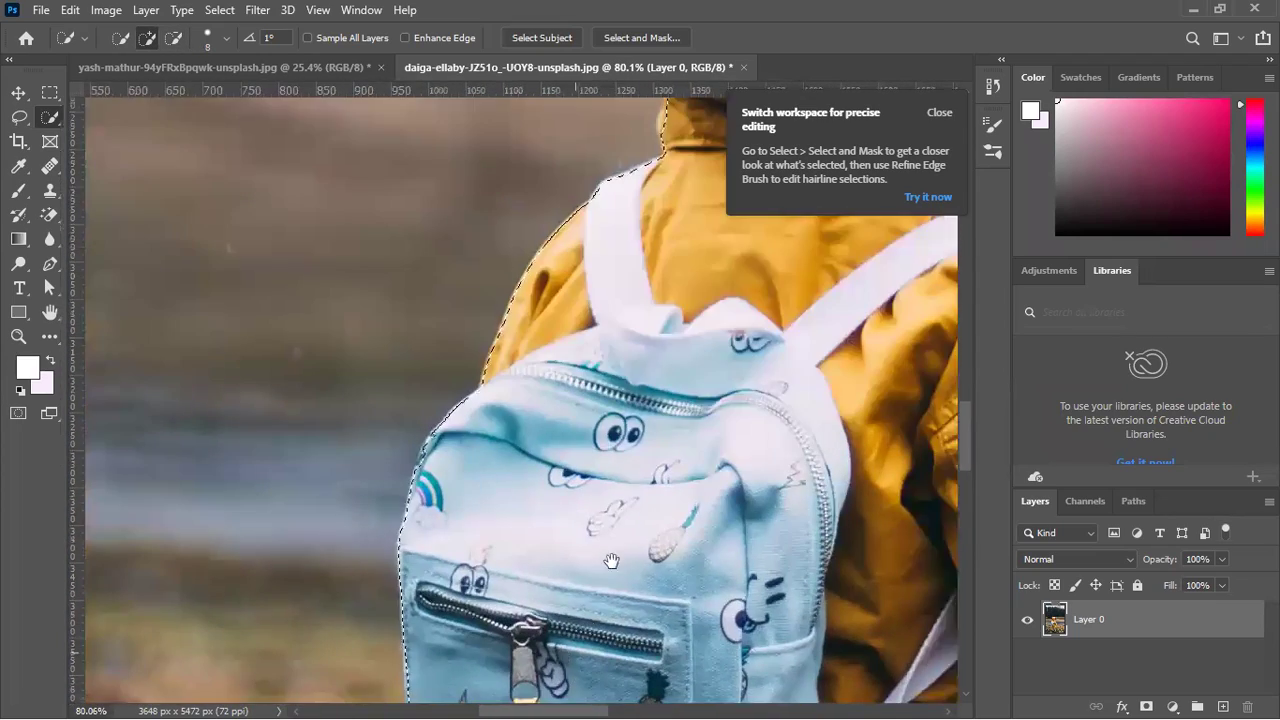
scroll(675, 365, up, 3)
drag(682, 353, 563, 663)
scroll(494, 506, right, 3)
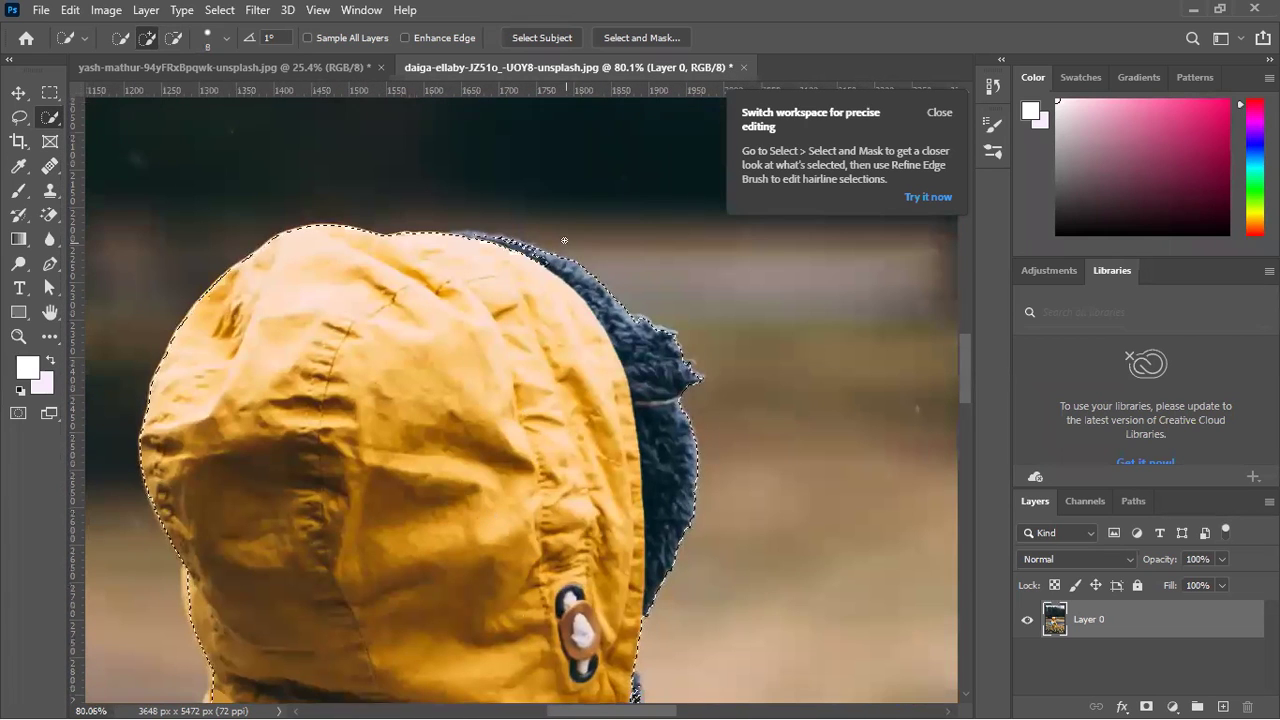
key(bracketright)
key(bracketright)
key(bracketright)
click(480, 246)
click(497, 246)
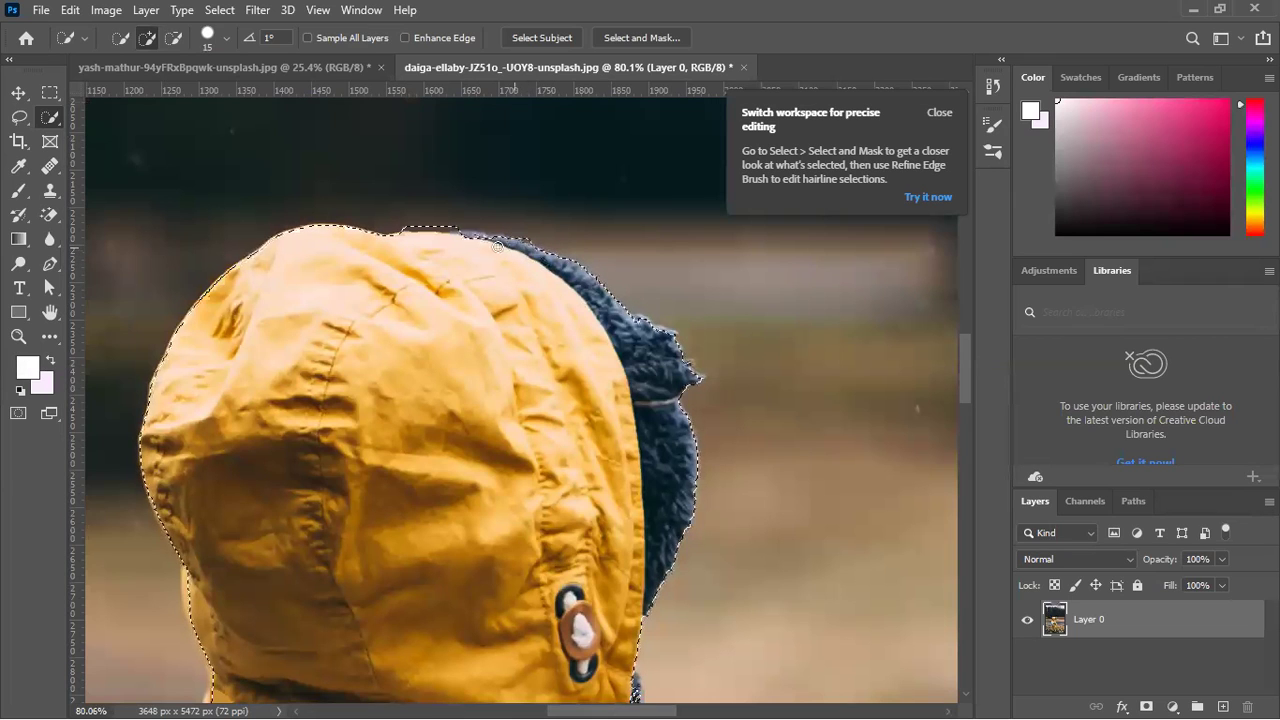
click(482, 239)
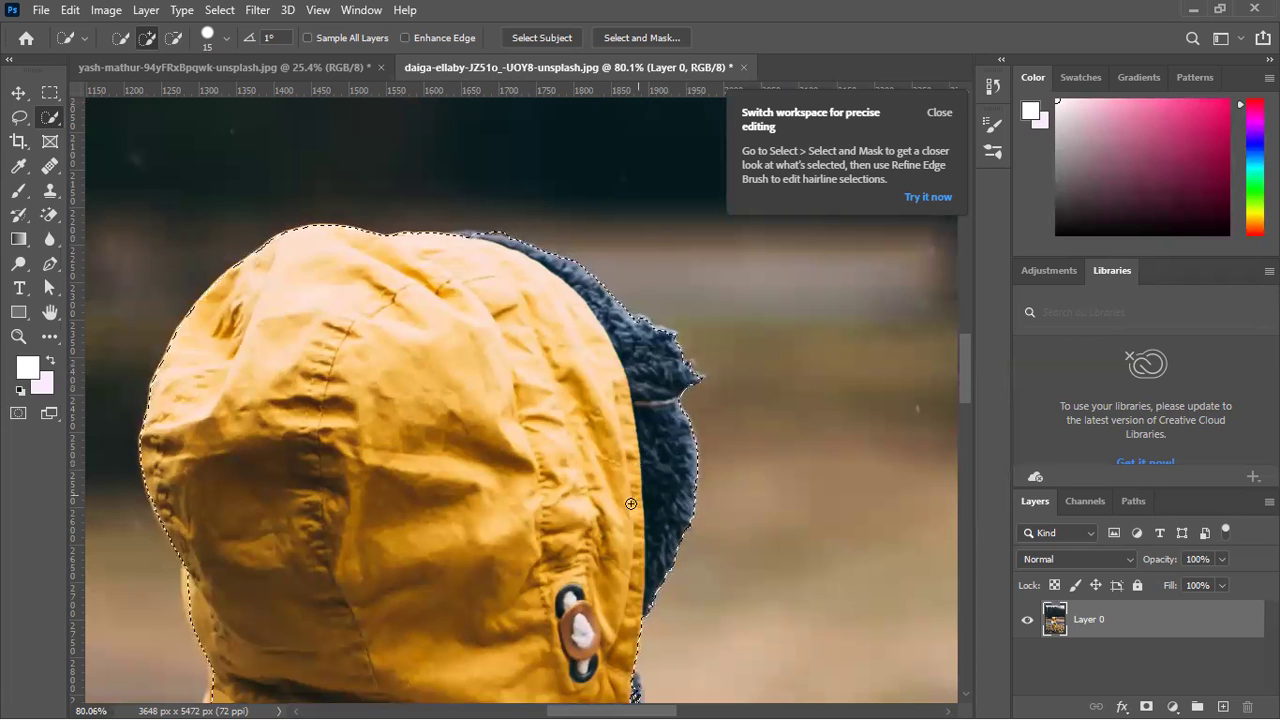
Refine the selection around the collar tab and trim the background notch where the backpack strap meets the collar.
drag(581, 521, 462, 228)
drag(479, 491, 479, 345)
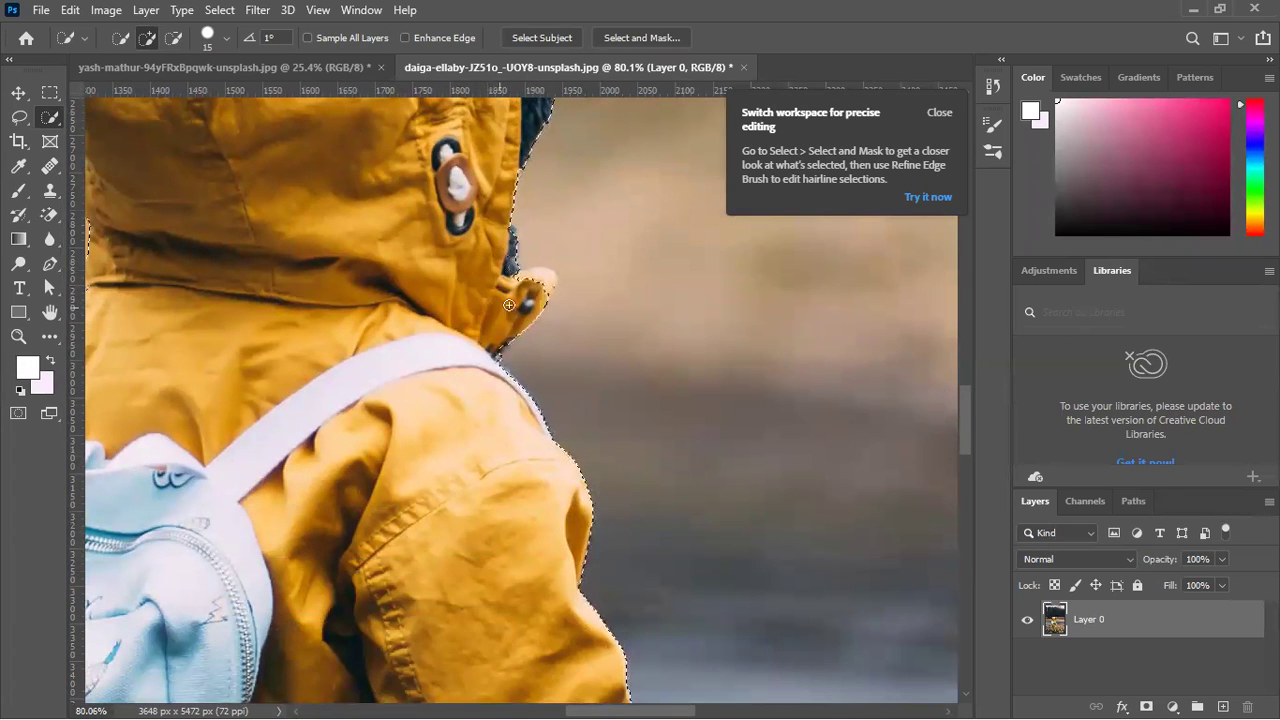
click(503, 327)
drag(551, 469, 482, 246)
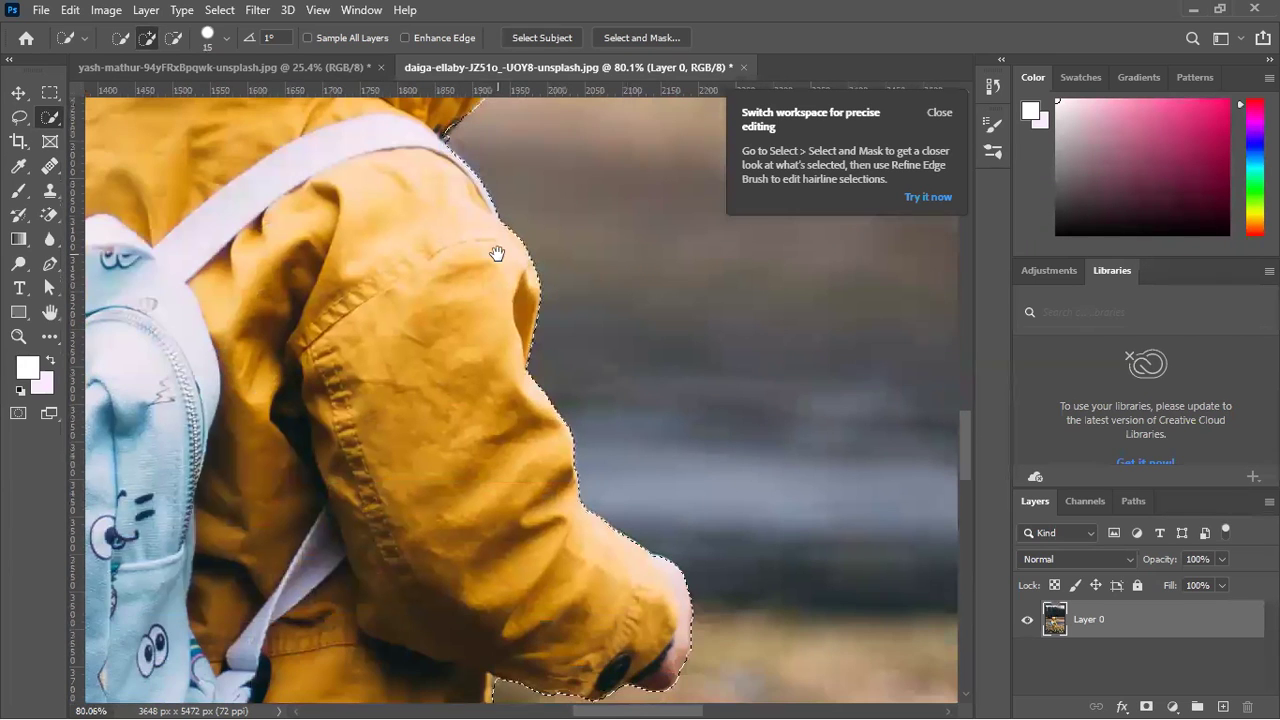
alt+click(452, 137)
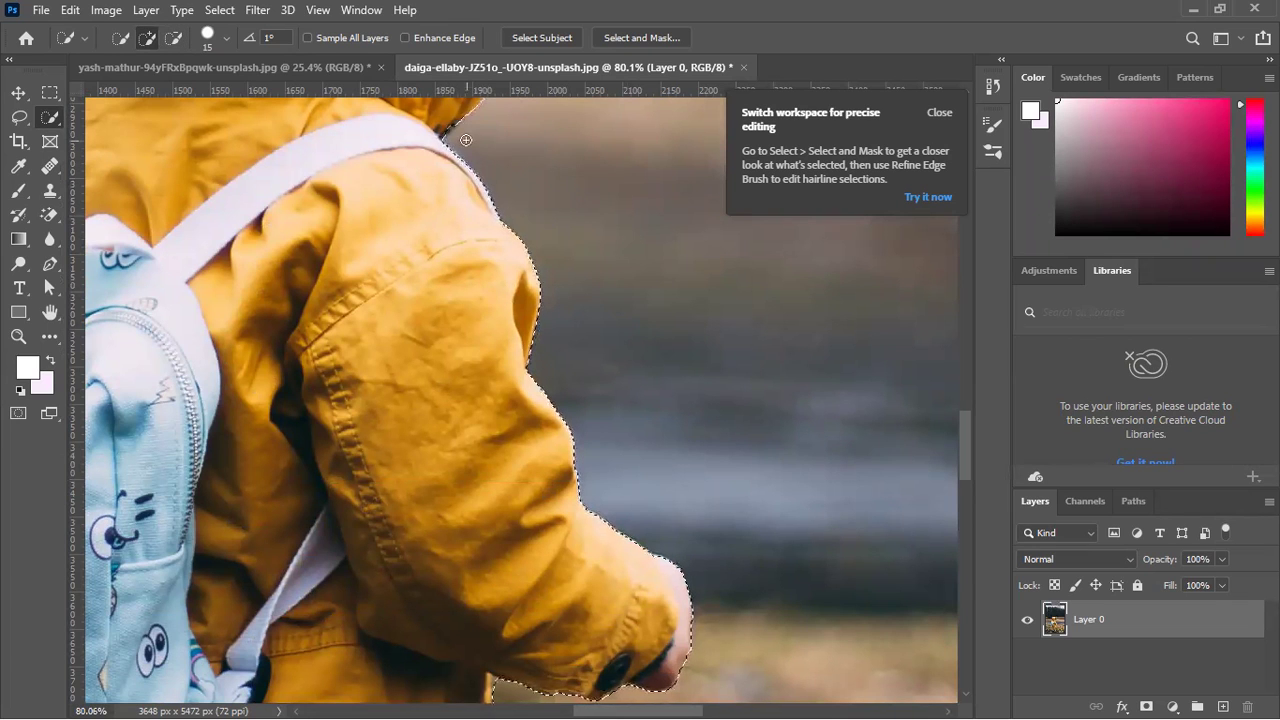
Check the selection edge down the sleeve and coat, copy the selected child to a new layer and convert it to a smart object.
drag(543, 551, 534, 326)
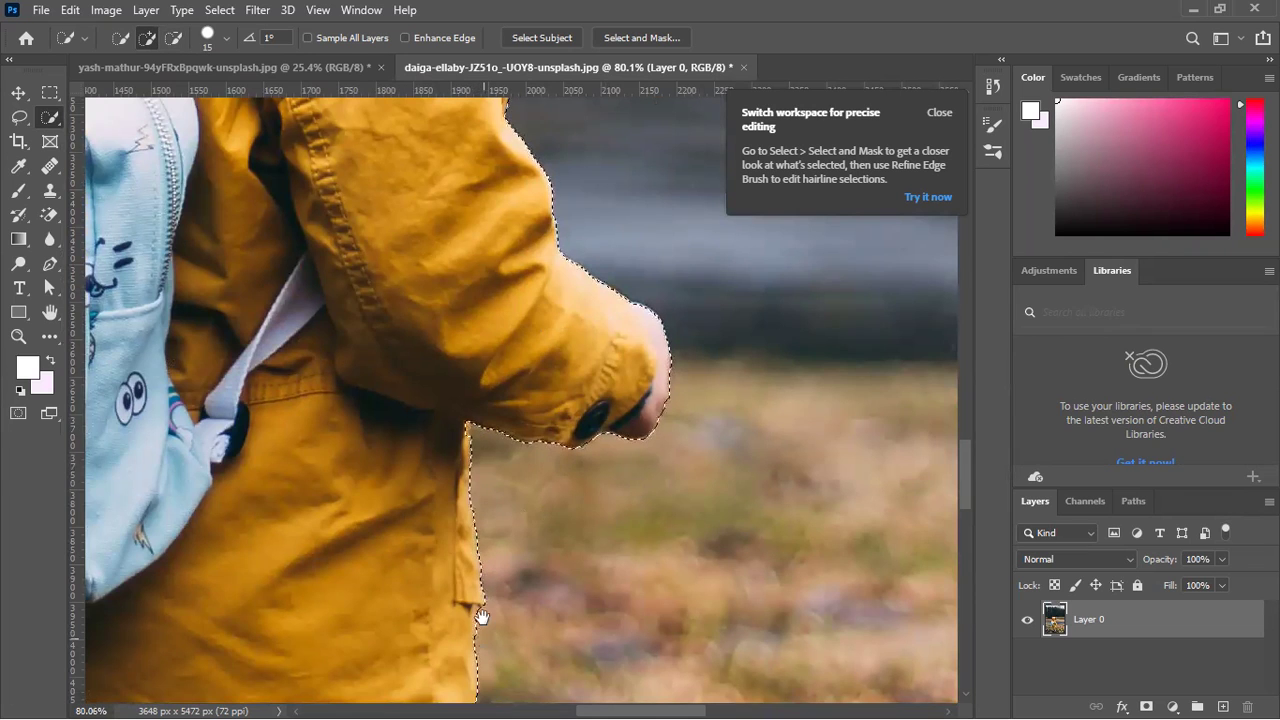
scroll(483, 560, down, 5)
scroll(451, 337, up, 4)
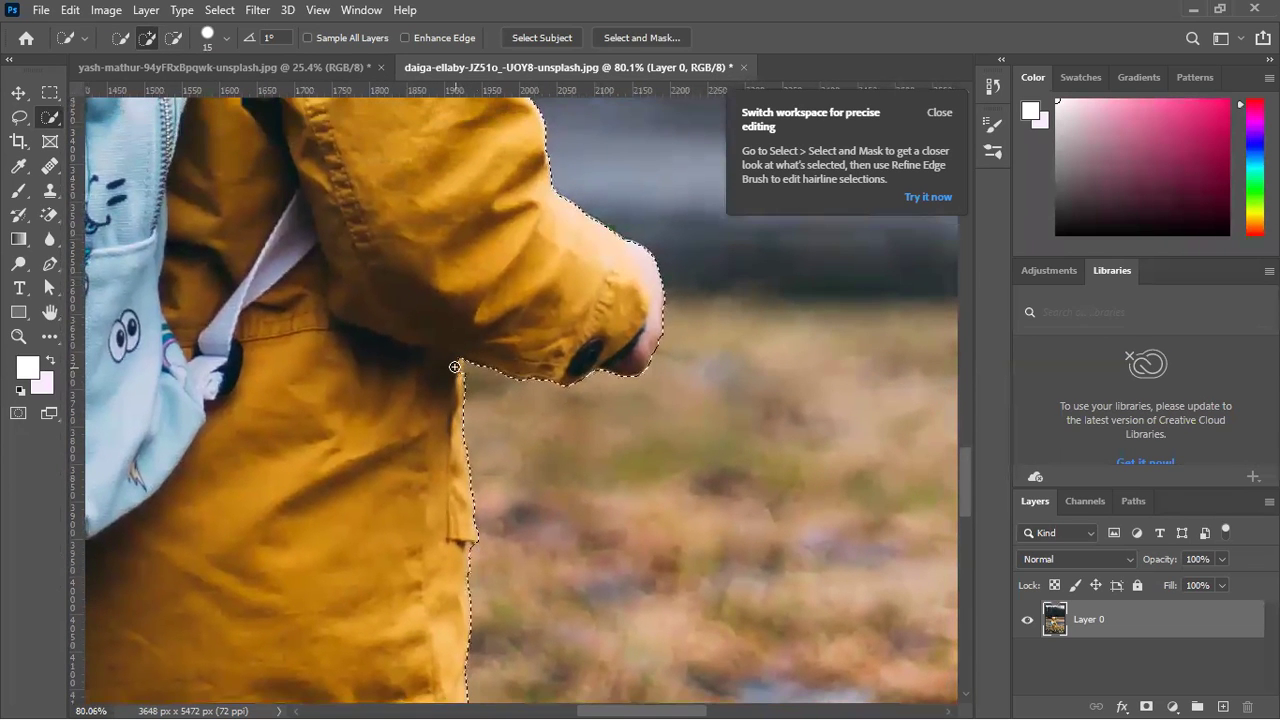
drag(503, 631, 574, 243)
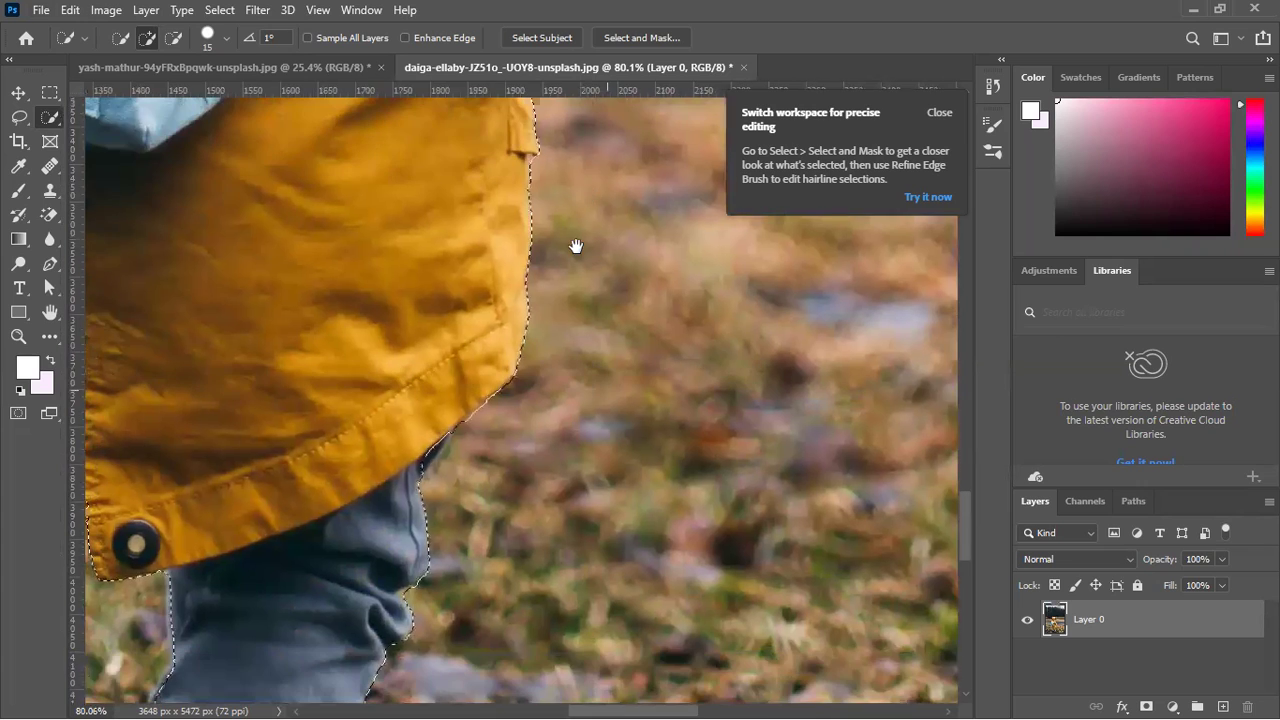
scroll(395, 470, down, 3)
scroll(396, 470, down, 5)
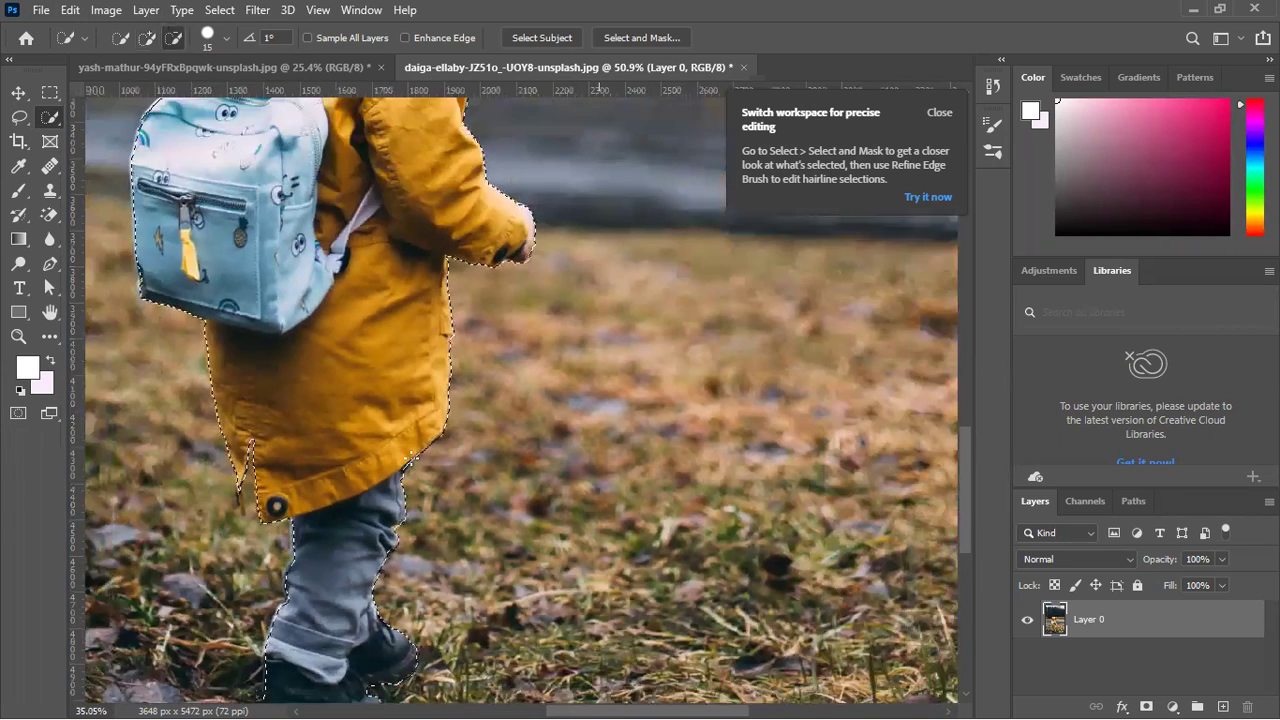
key(ctrl+j)
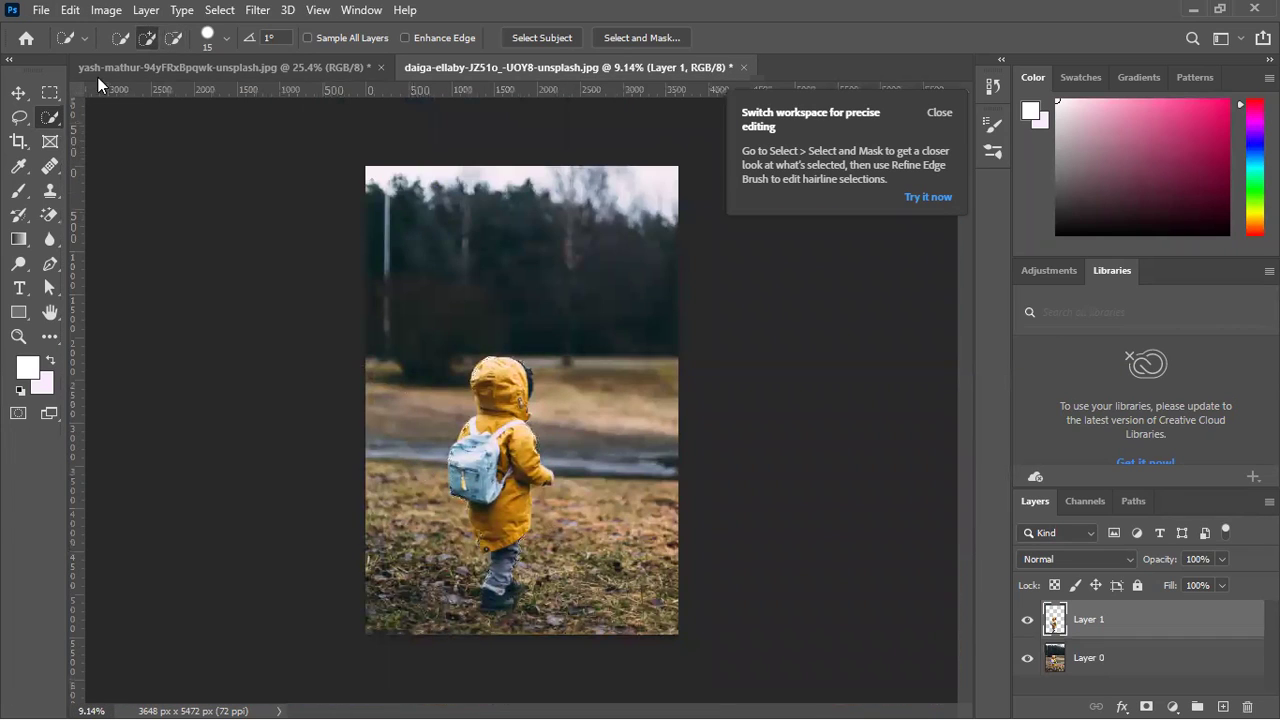
click(20, 93)
right_click(1210, 617)
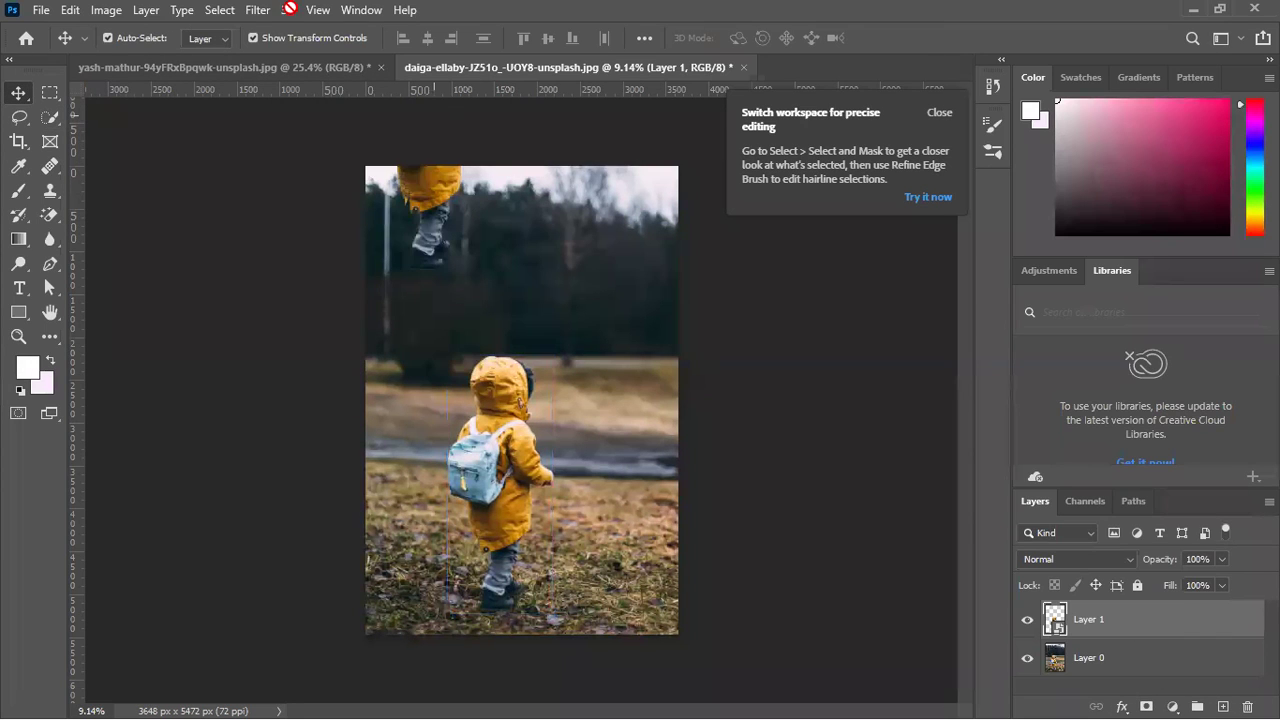
Move the cut-out child into the mountain landscape document and close the child photo without saving.
drag(177, 78, 370, 339)
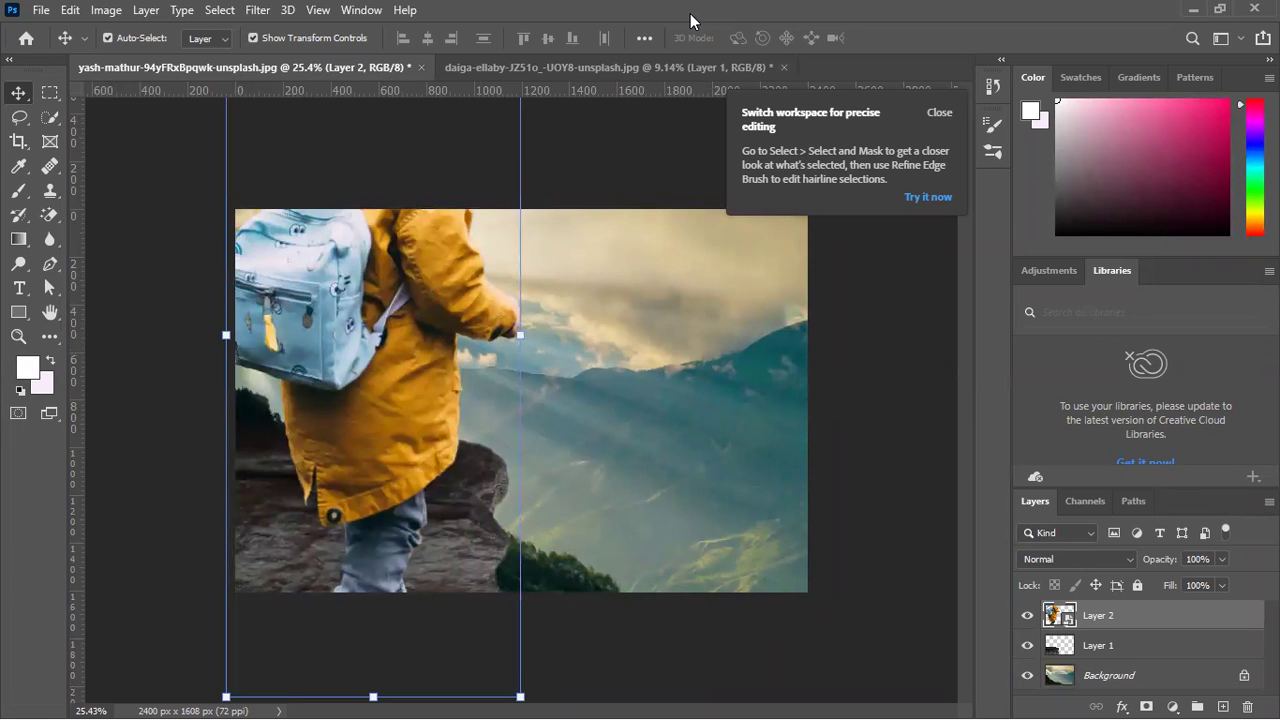
click(783, 67)
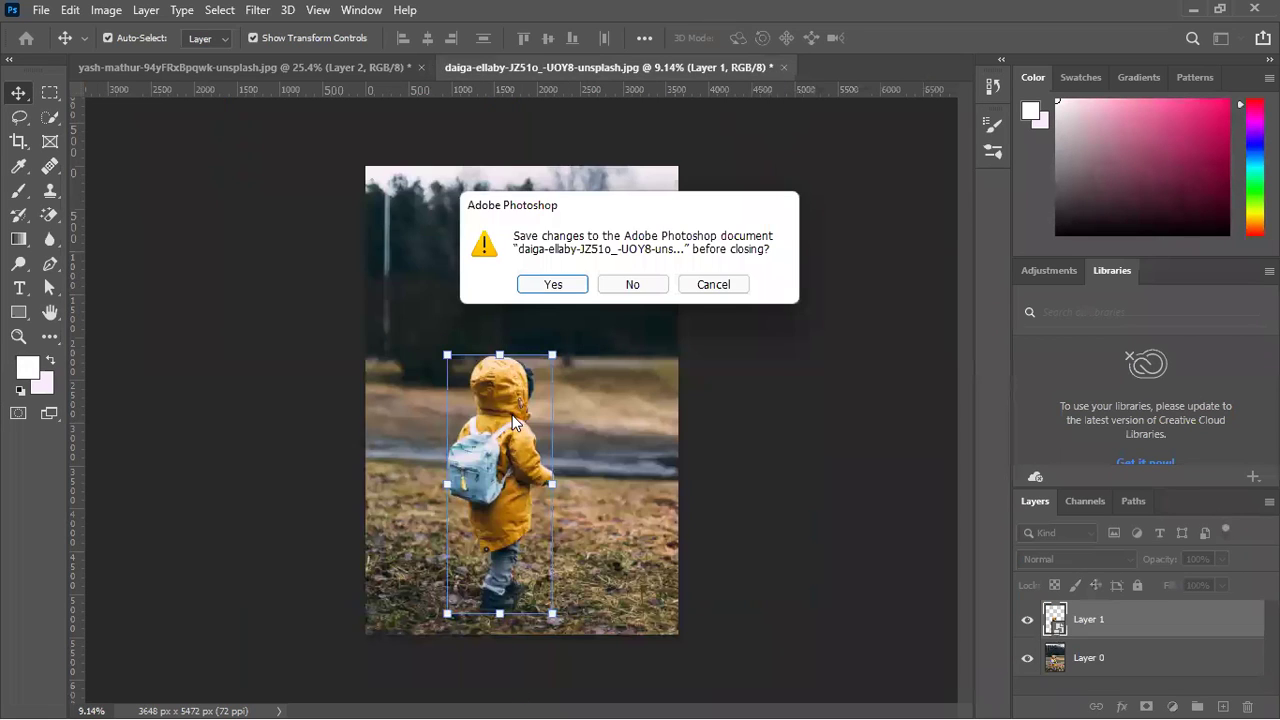
click(643, 282)
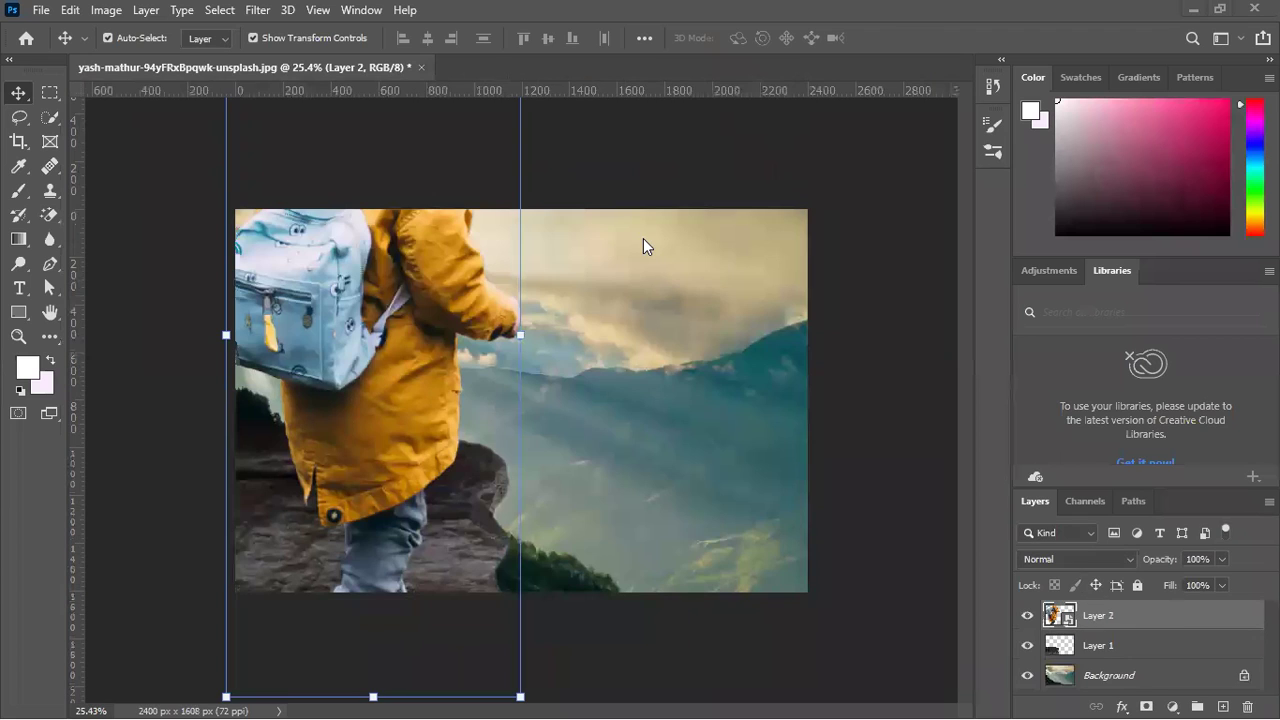
Scale the child down proportionally and place it standing near the outer edge of the rock cliff.
click(520, 695)
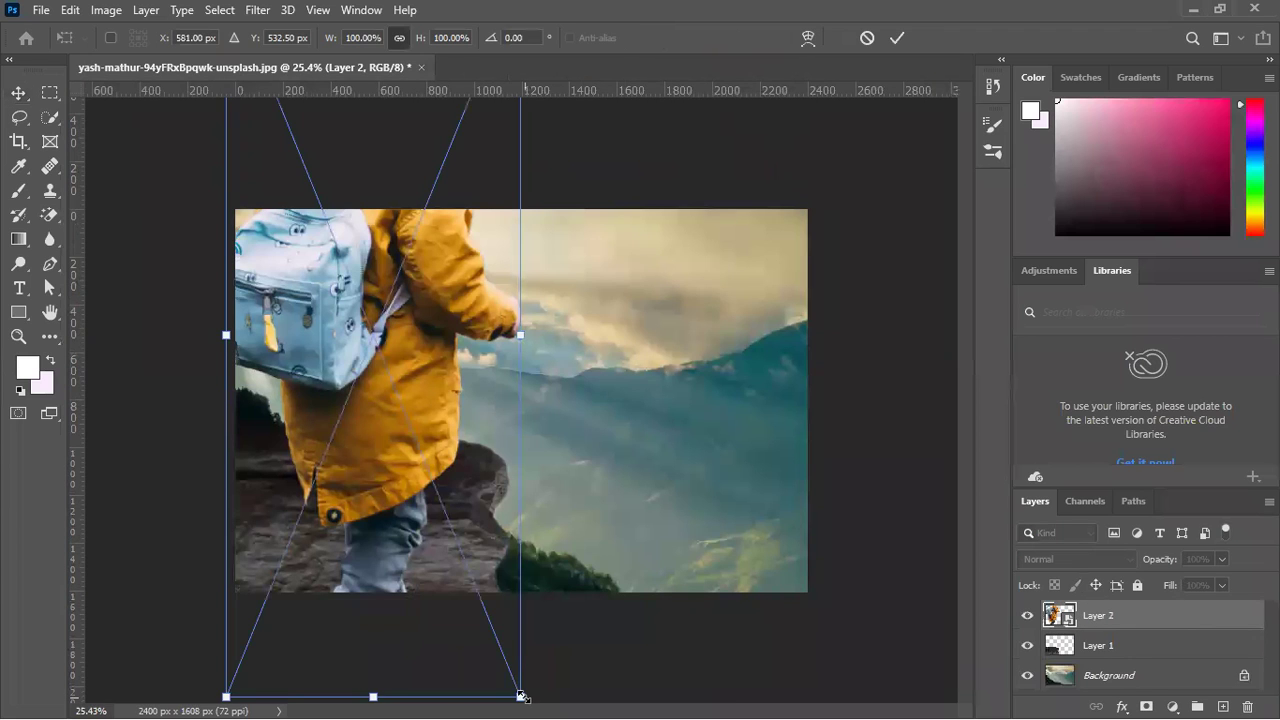
drag(521, 696, 398, 428)
drag(366, 344, 446, 390)
key(Return)
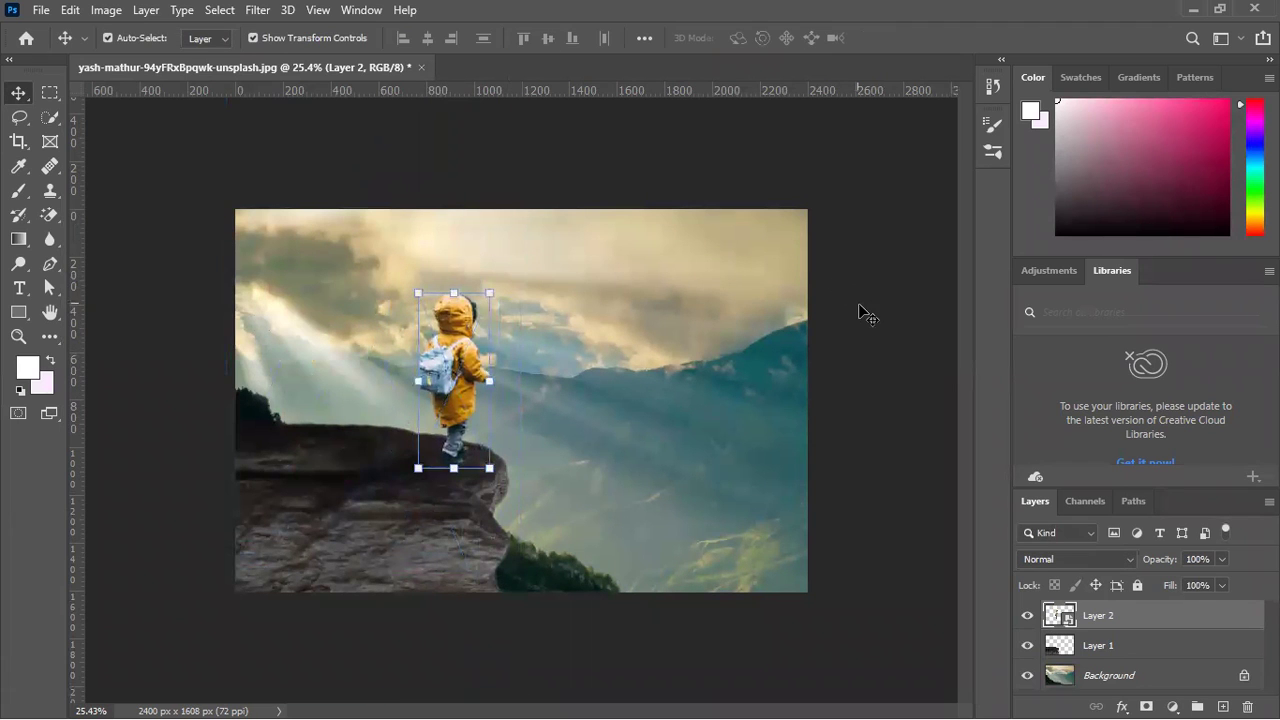
click(688, 431)
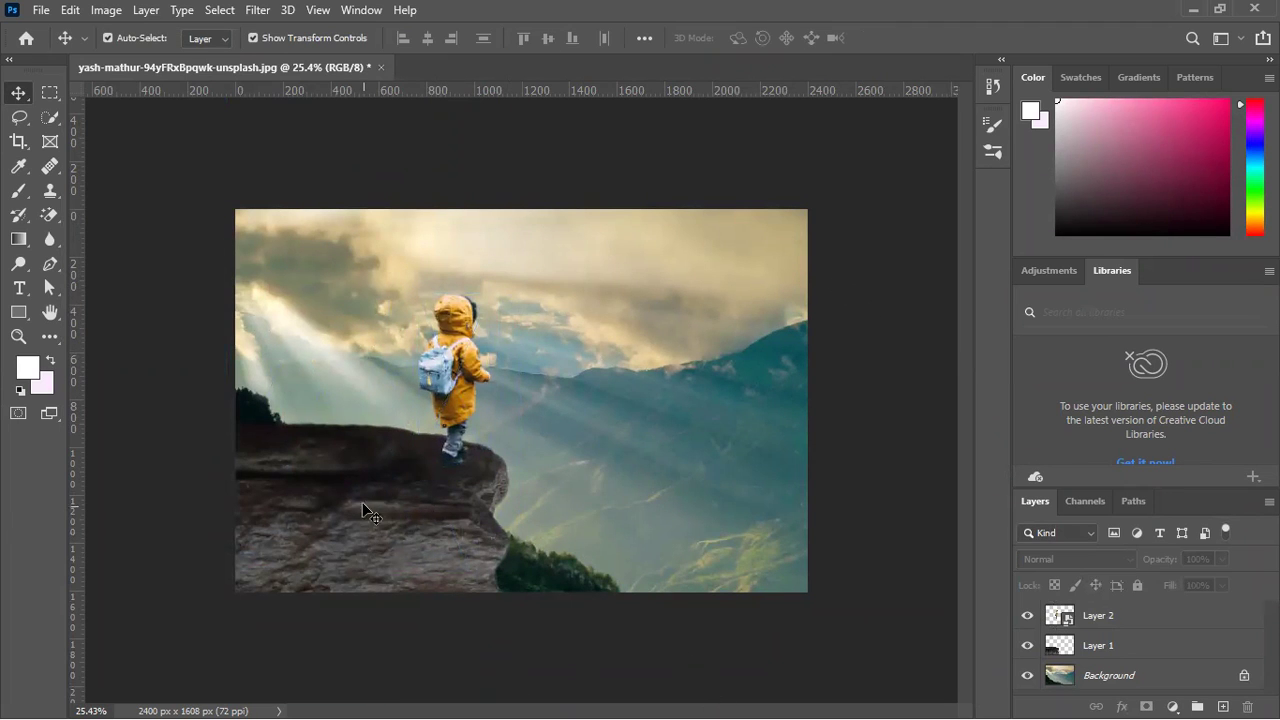
Shift the cliff and child layers together toward the left side of the landscape.
click(446, 543)
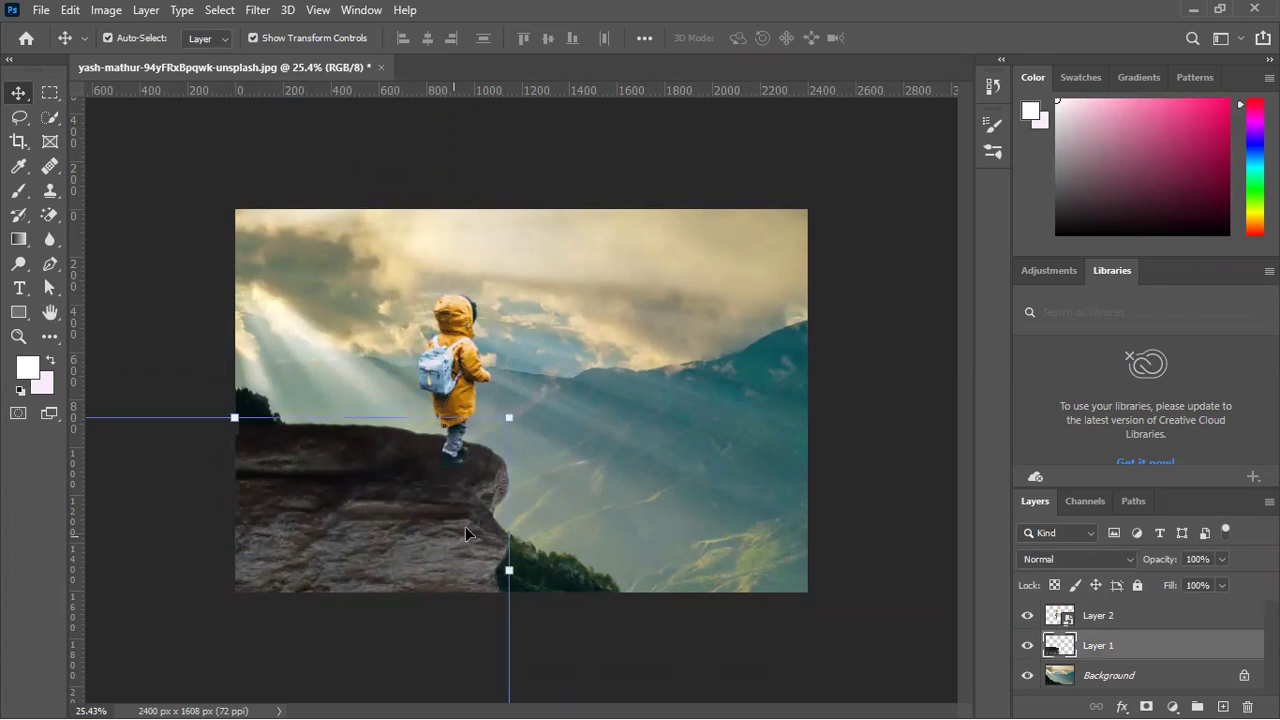
shift+click(459, 372)
drag(433, 529, 364, 533)
click(860, 382)
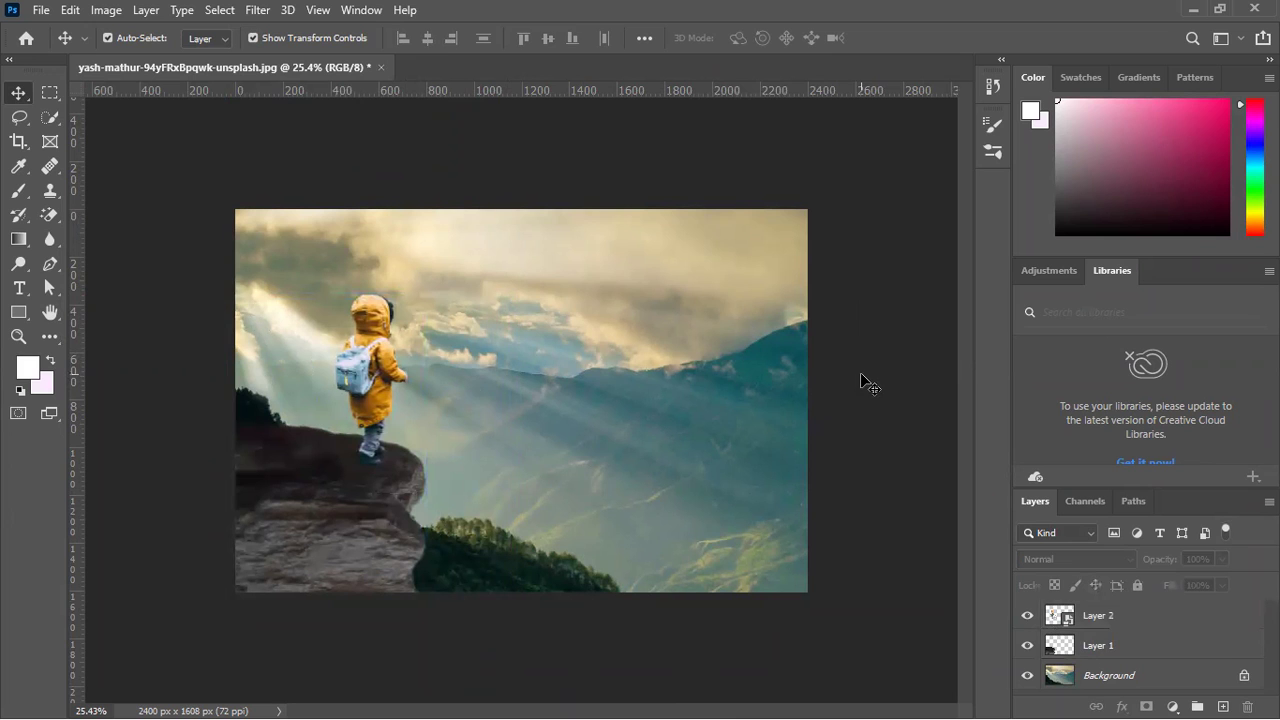
Switch to File Explorer and open the giraffe photo from the Downloads folder in Photoshop.
click(1188, 12)
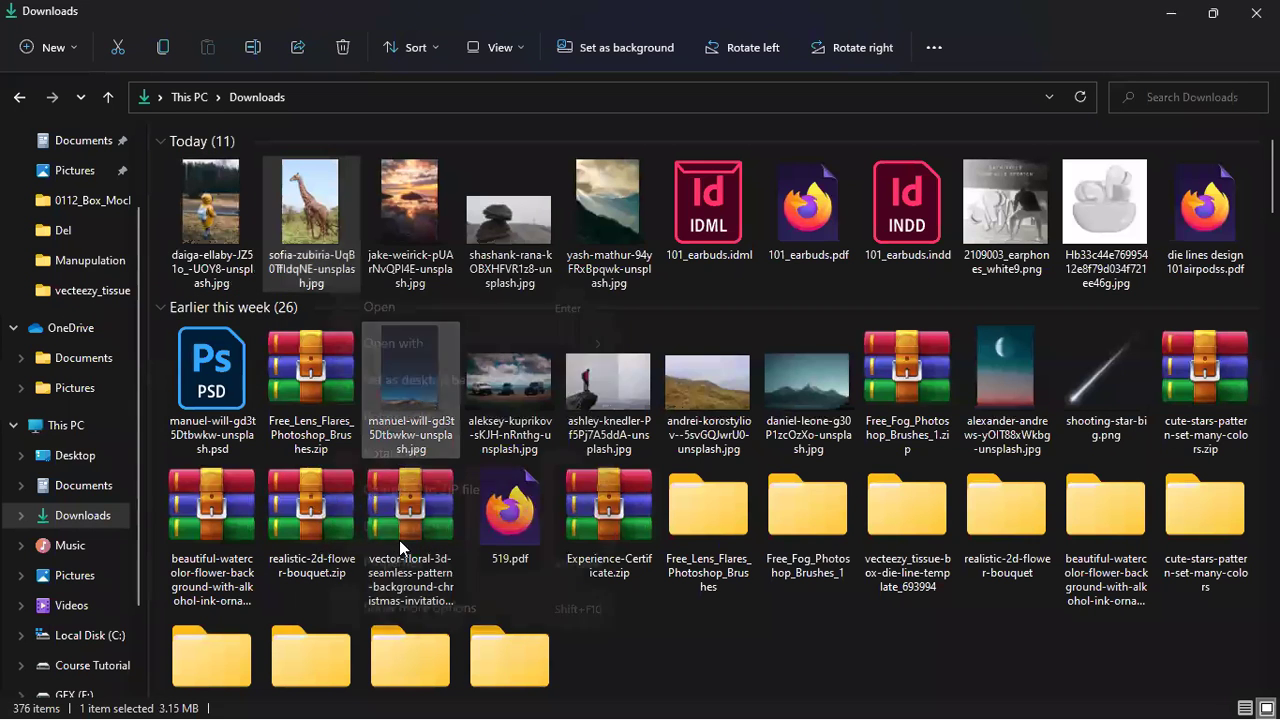
click(434, 350)
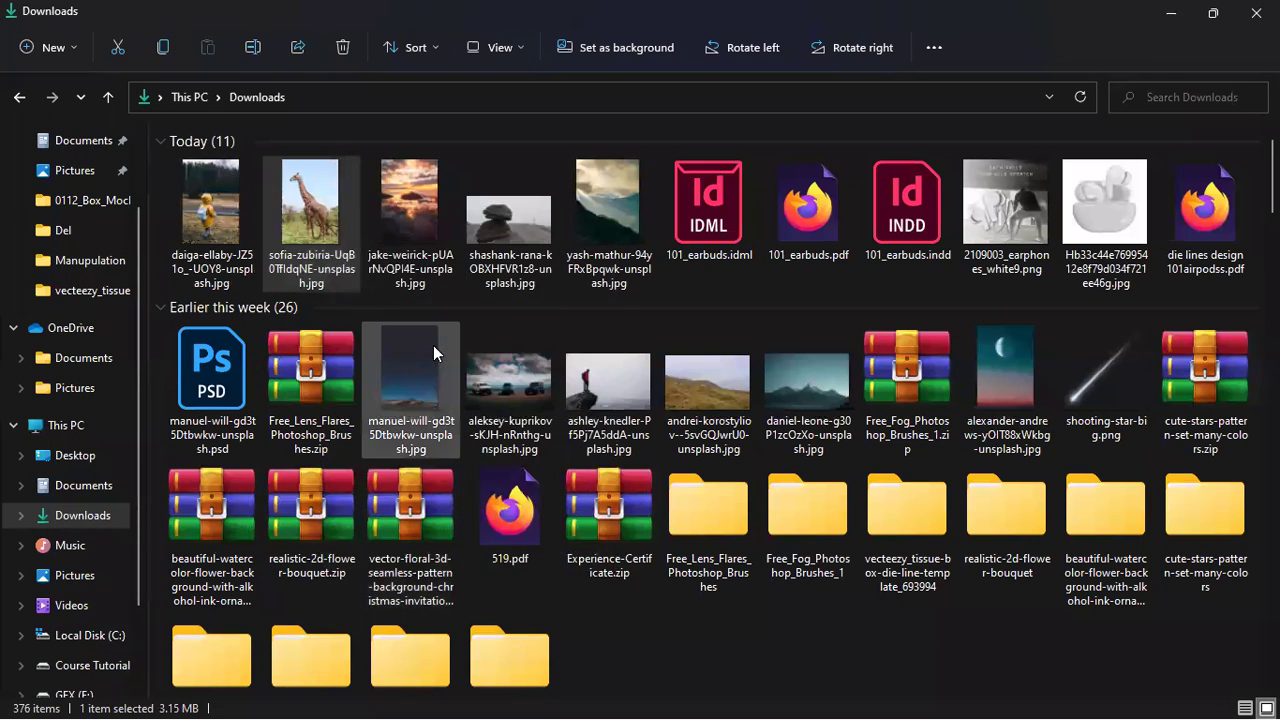
click(325, 205)
right_click(352, 212)
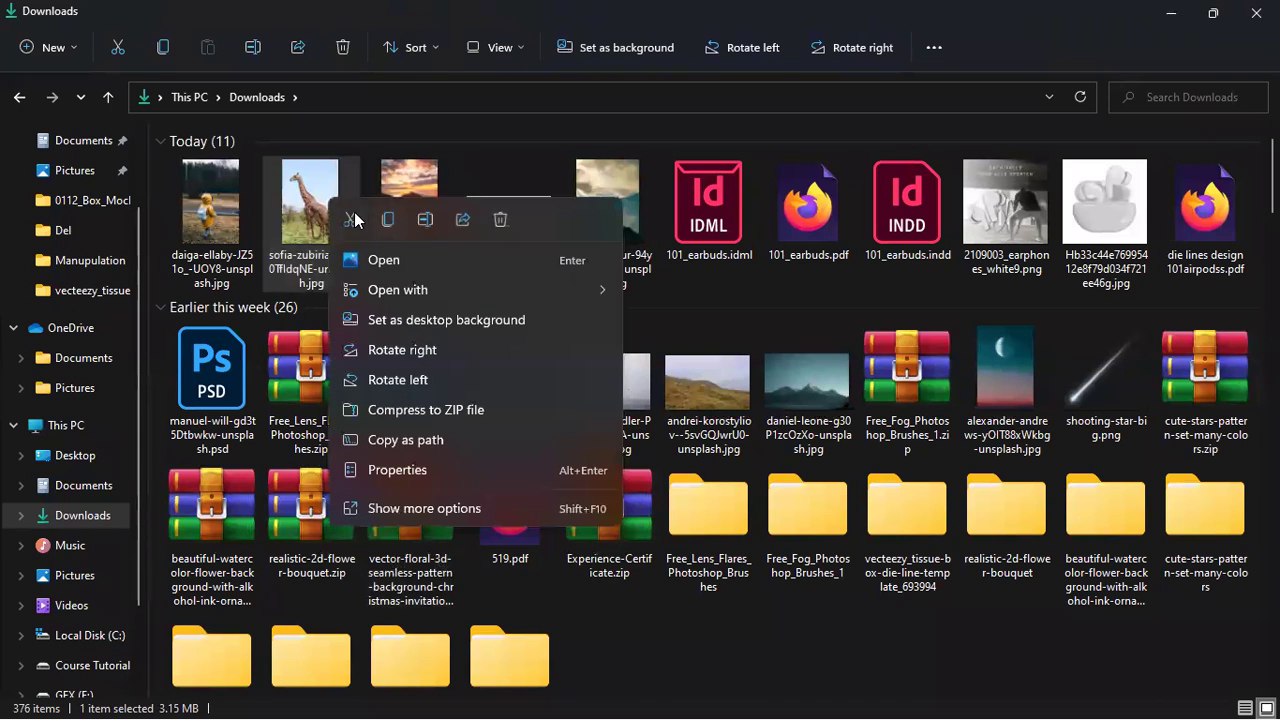
mouse_move(500, 290)
click(692, 323)
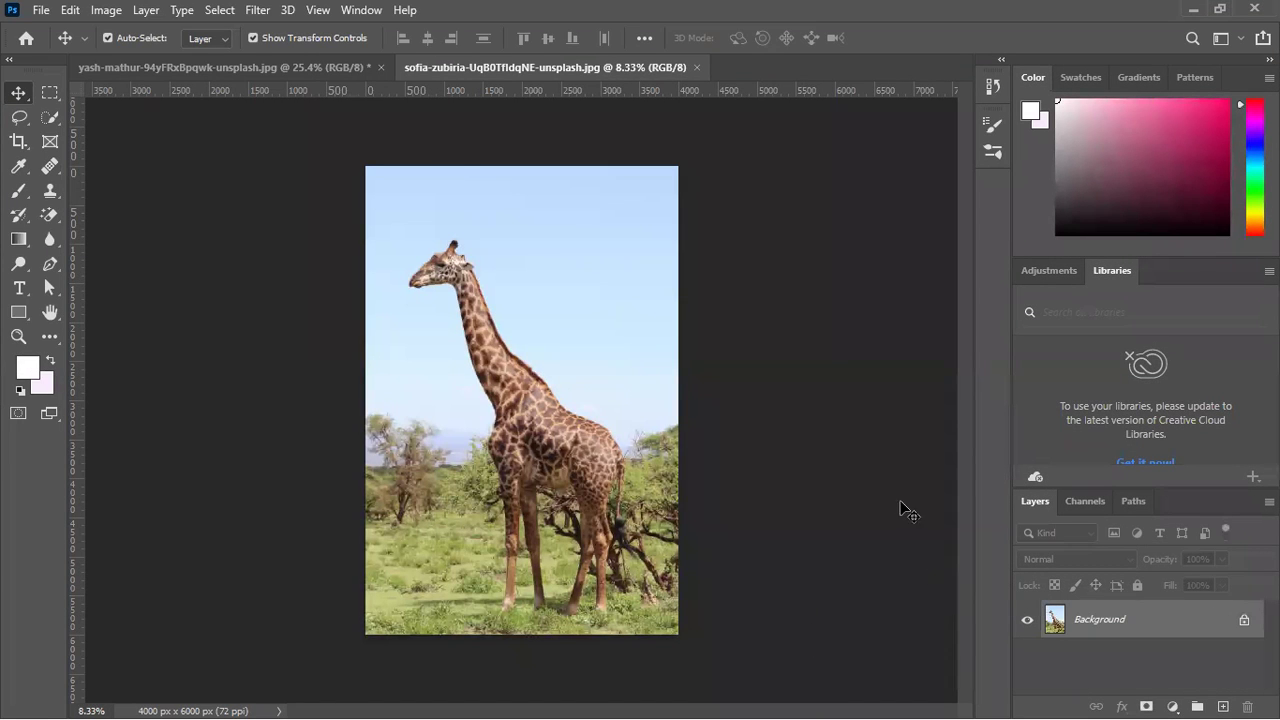
Unlock the giraffe photo's background layer and activate the Quick Selection tool.
click(1245, 622)
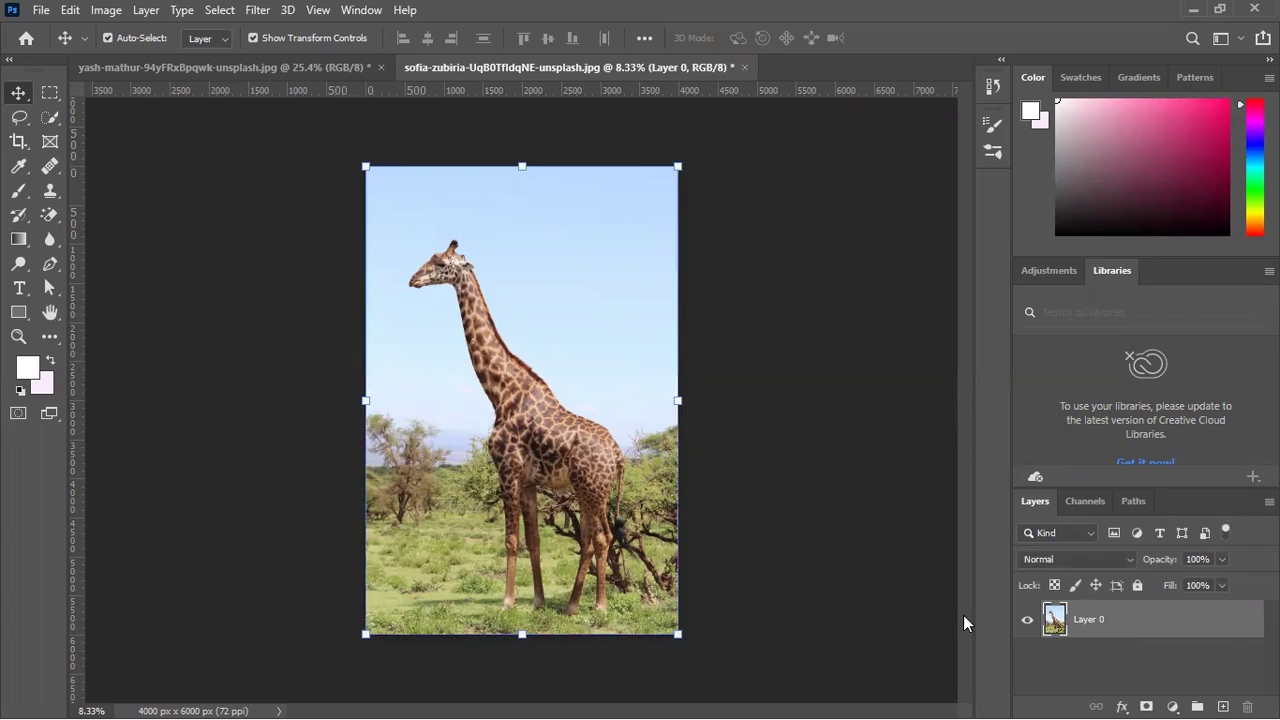
click(52, 115)
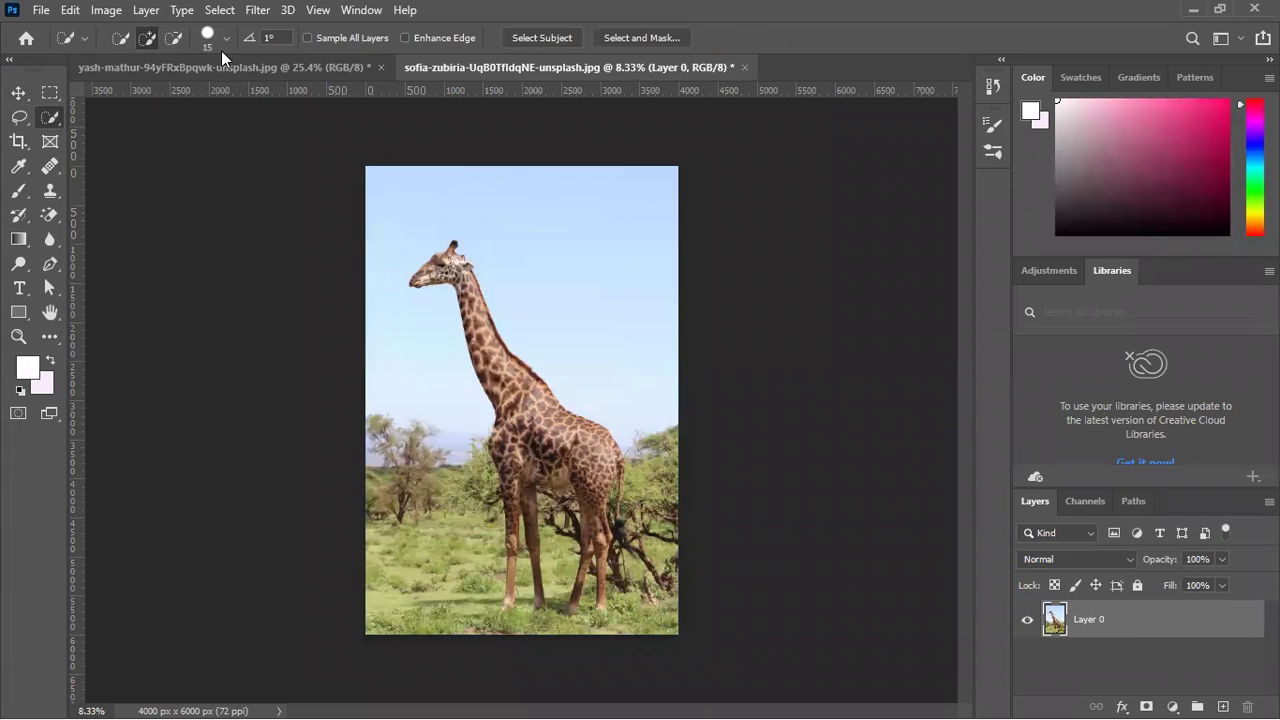
Select the giraffe with Select Subject and add the missed horn tips and mane edge to the selection.
click(563, 39)
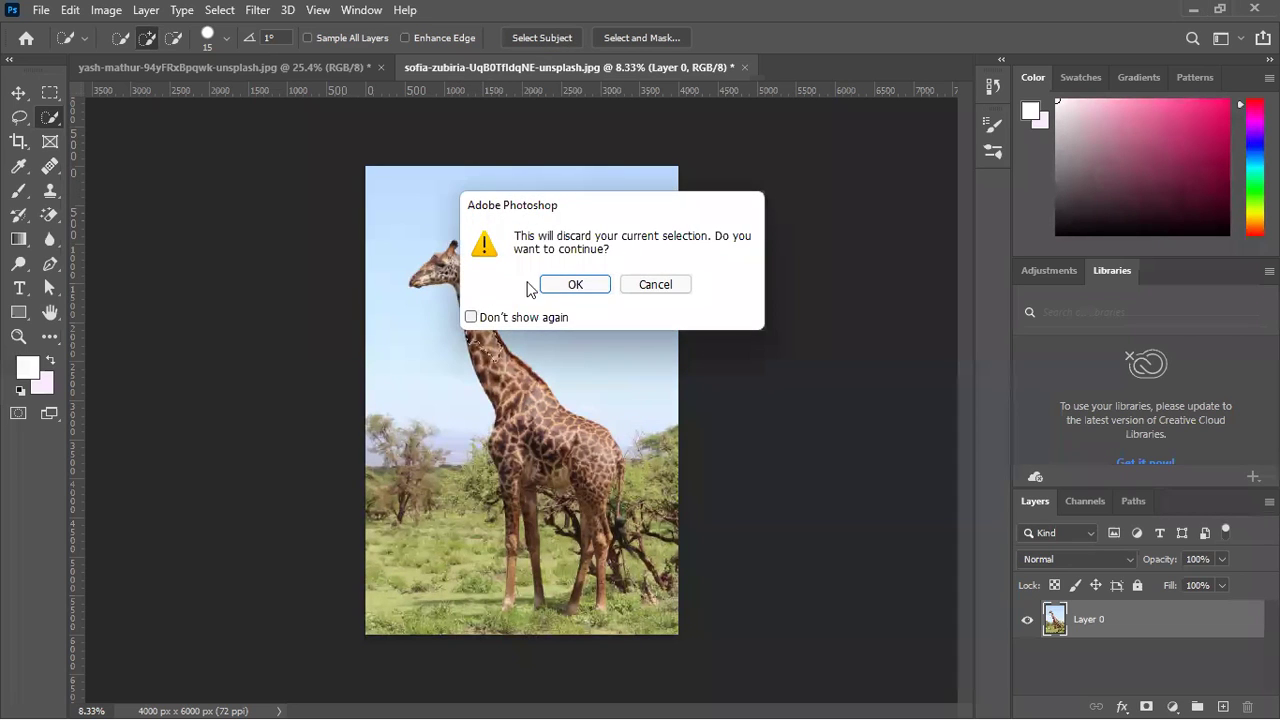
click(576, 285)
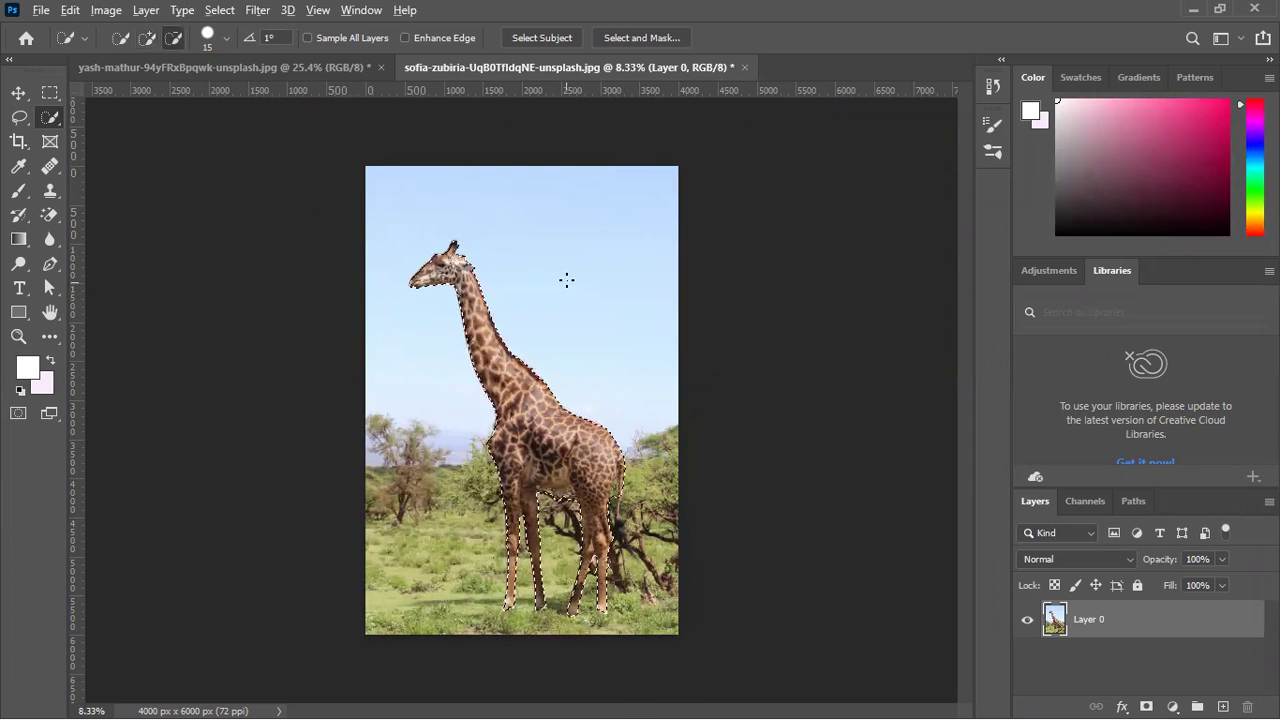
alt+scroll(430, 285, up, 6)
alt+scroll(400, 310, up, 6)
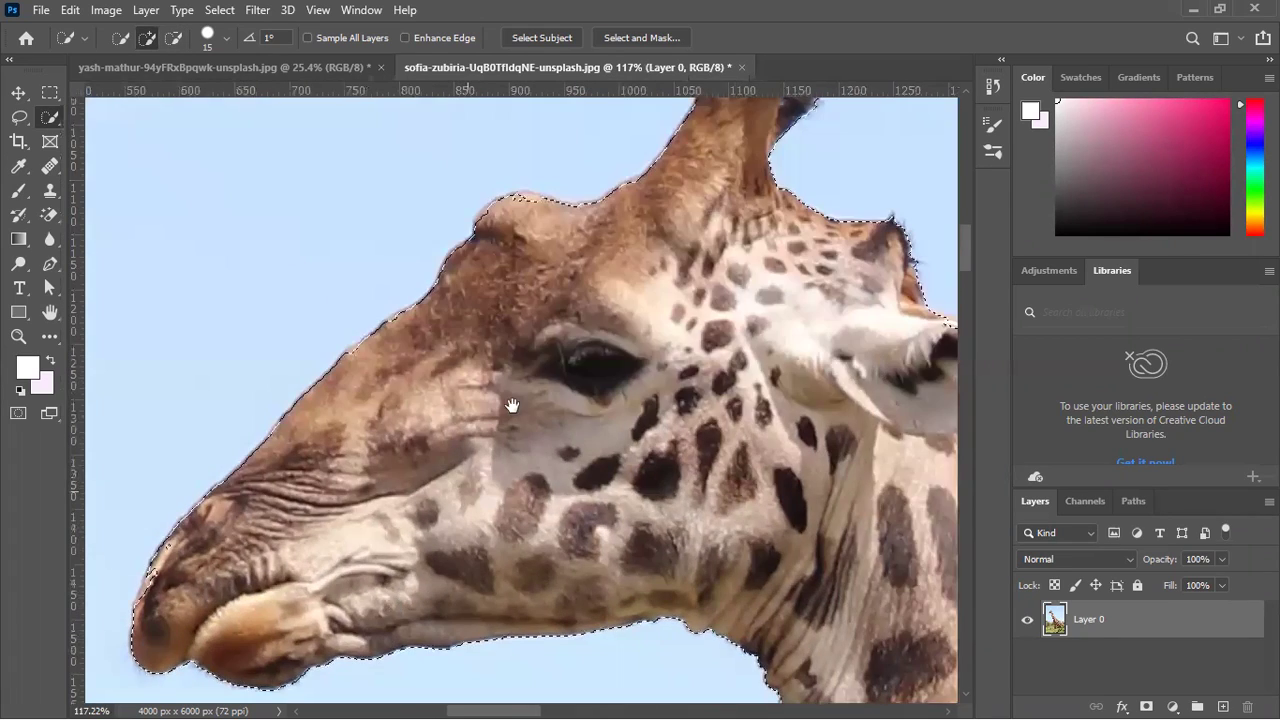
drag(508, 406, 218, 527)
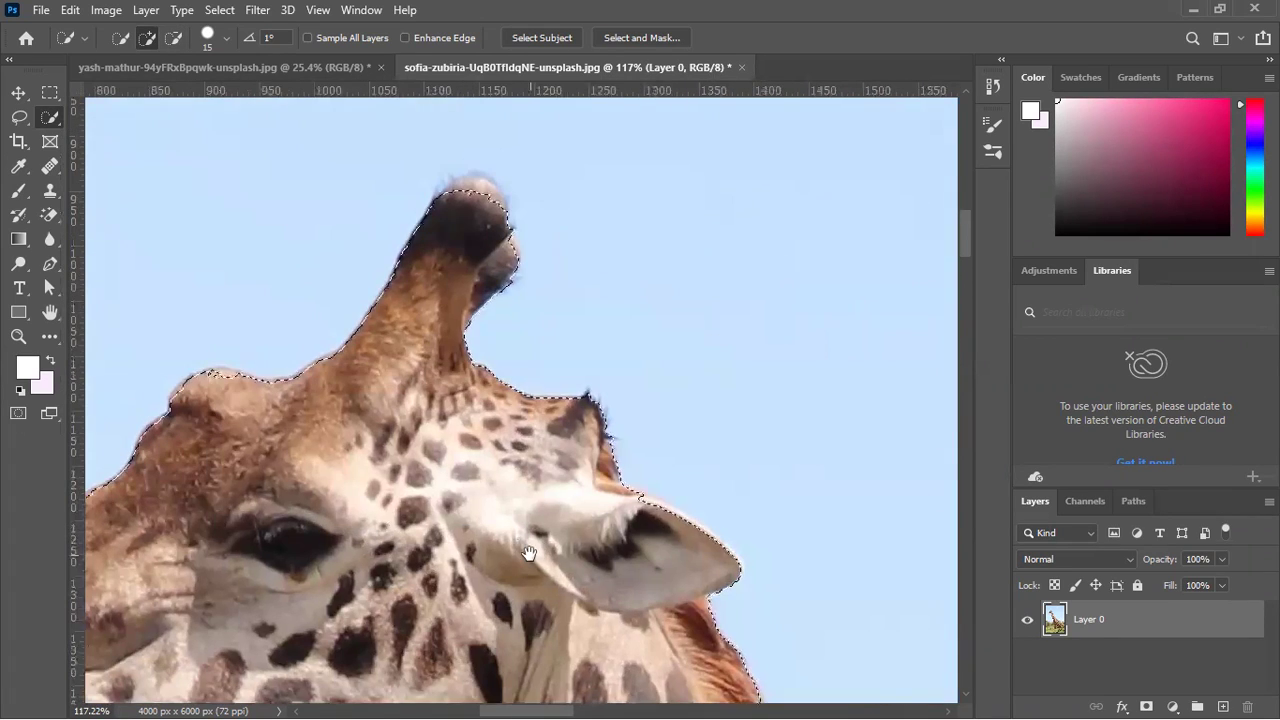
drag(486, 586, 500, 300)
mouse_move(483, 465)
mouse_down()
mouse_move(667, 710)
mouse_move(700, 716)
mouse_up()
mouse_move(641, 257)
mouse_down()
mouse_move(680, 260)
mouse_move(669, 325)
mouse_move(688, 279)
mouse_up()
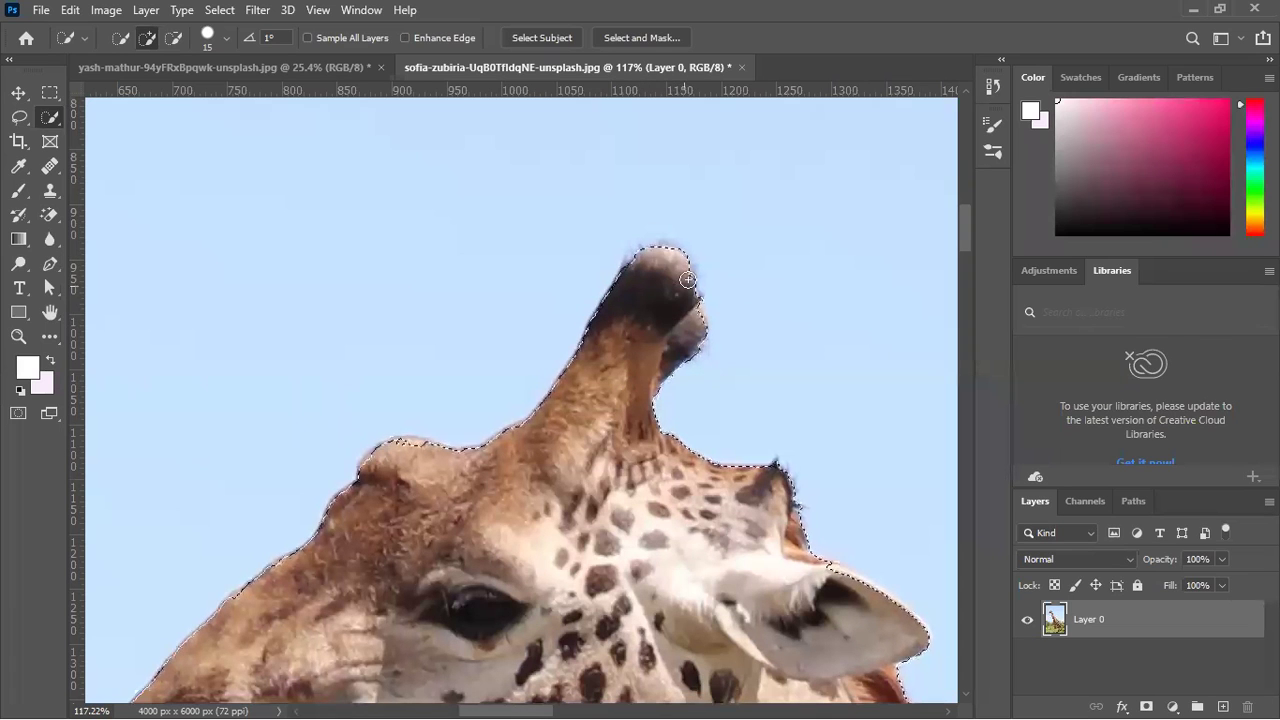
mouse_move(706, 620)
mouse_down()
mouse_move(563, 420)
mouse_move(463, 428)
mouse_move(523, 271)
mouse_up()
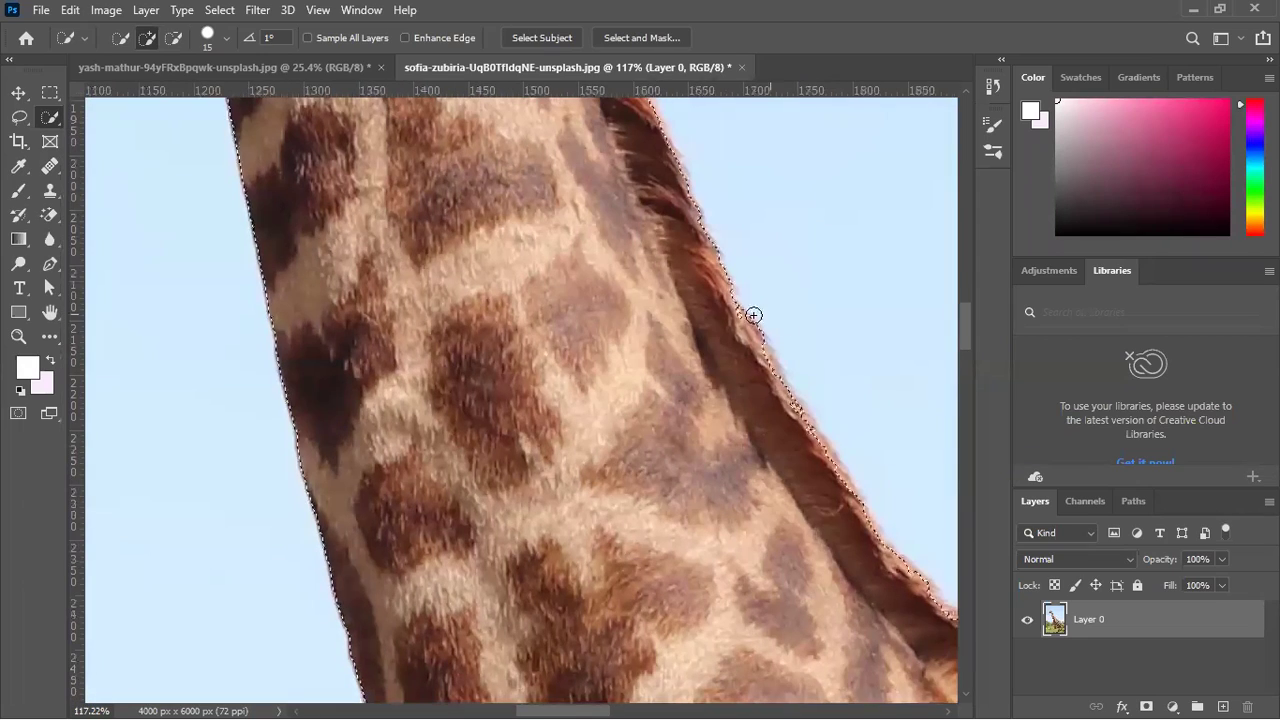
drag(580, 357, 463, 404)
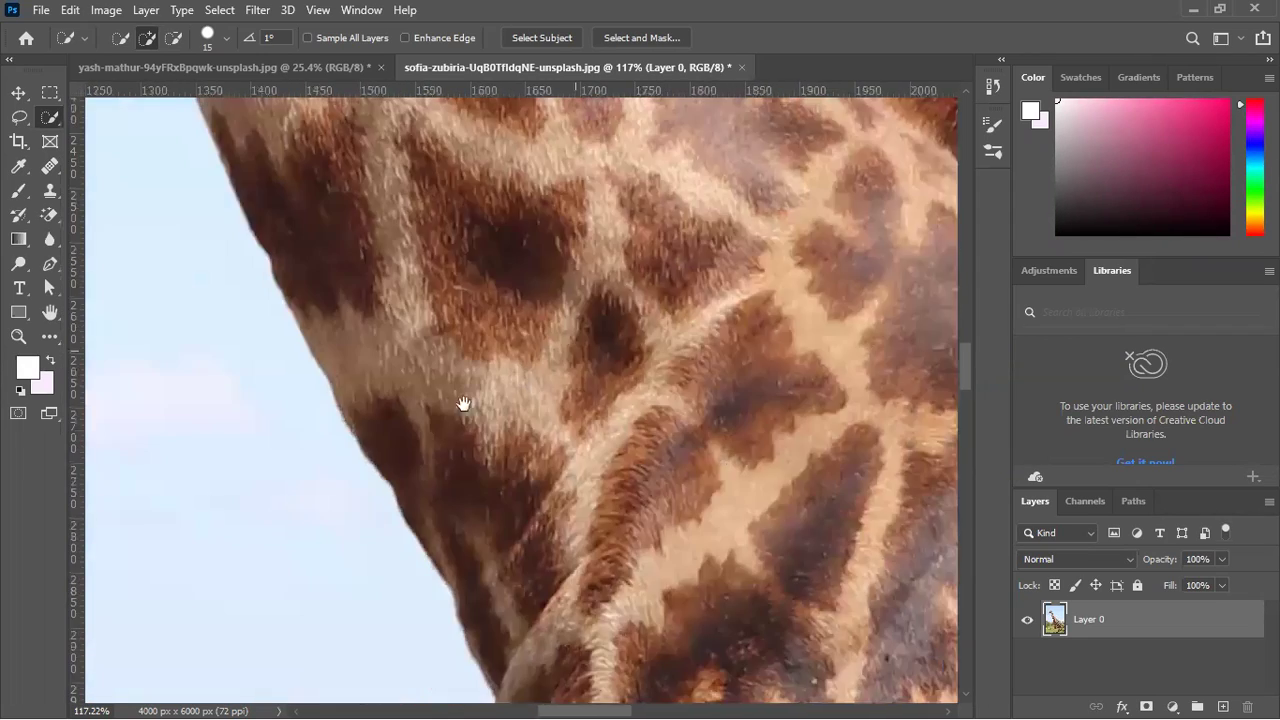
Copy the selected giraffe to a new layer and convert that layer to a smart object.
scroll(463, 404, down, 5)
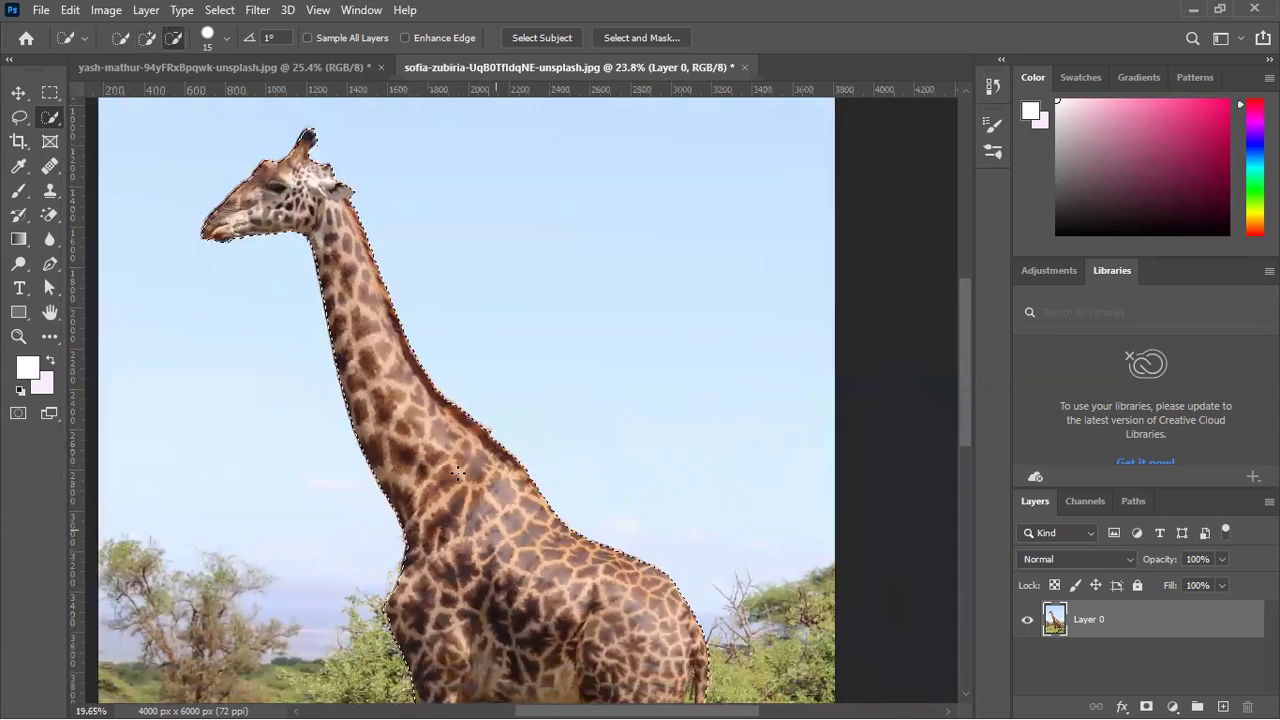
scroll(459, 473, down, 2)
key(ctrl+j)
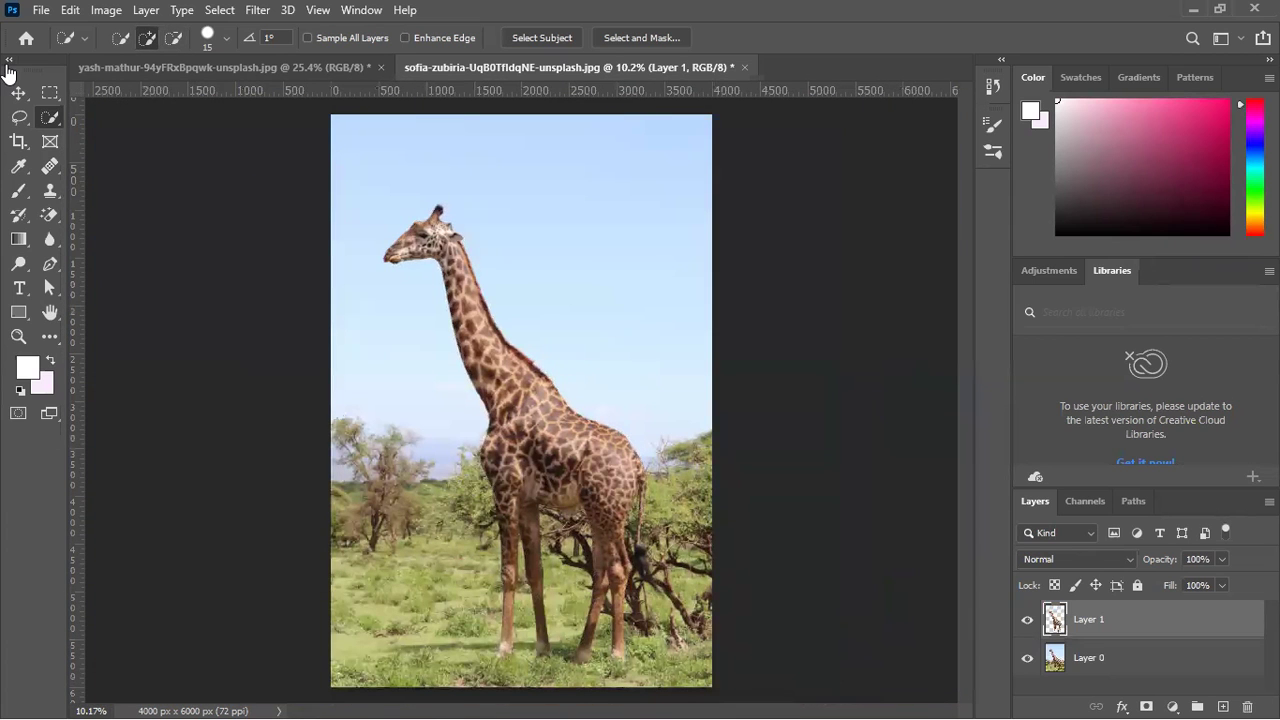
click(19, 95)
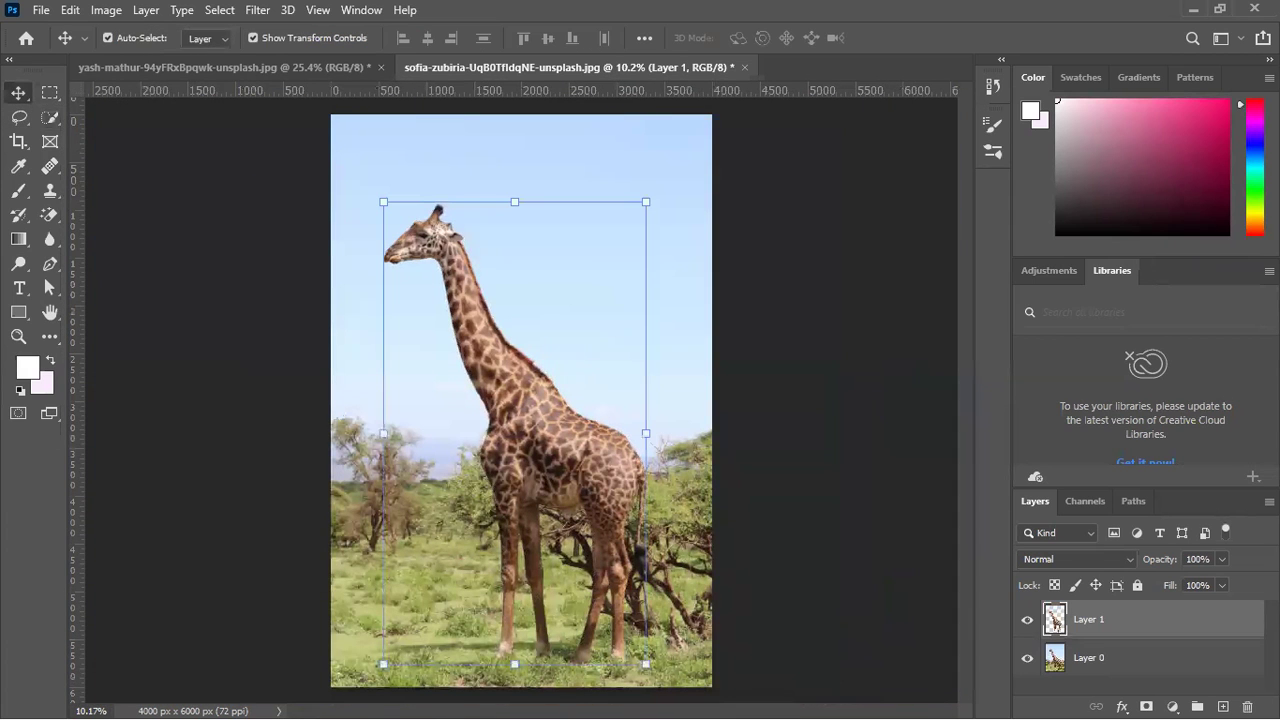
right_click(1207, 638)
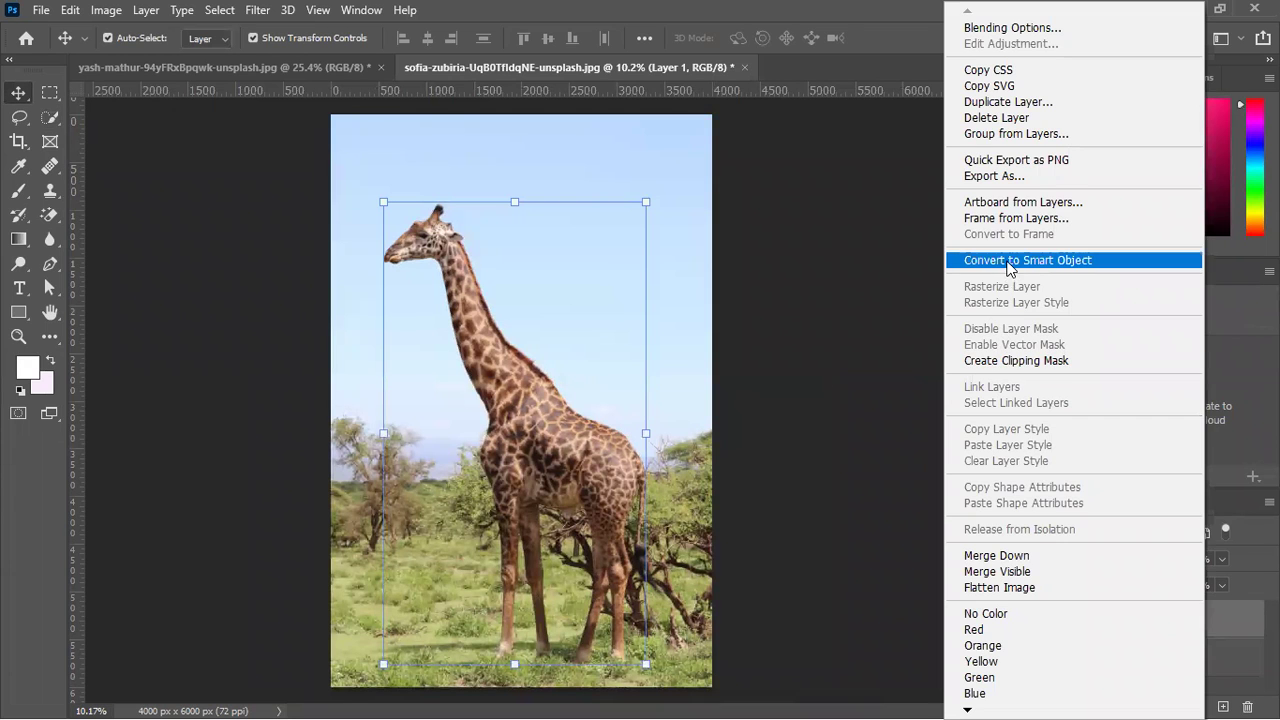
click(1008, 262)
Transfer the giraffe cutout into the landscape document and close the giraffe photo's document.
drag(160, 66, 530, 362)
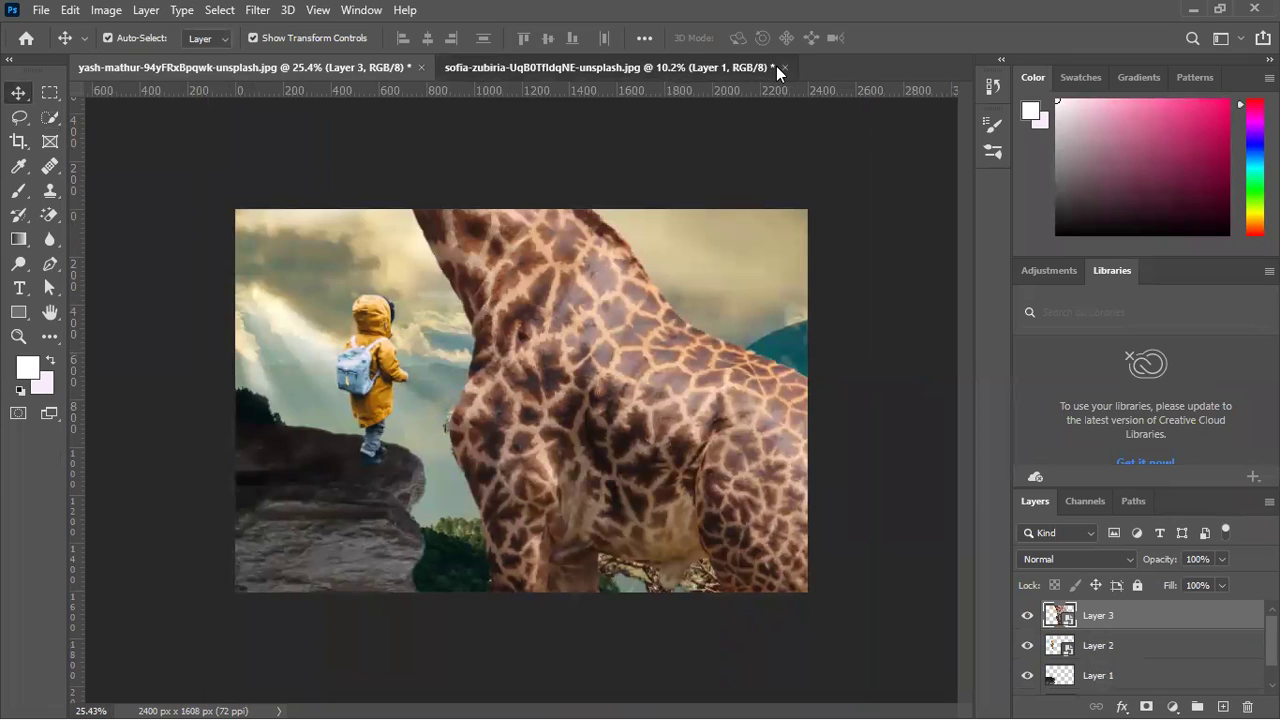
click(783, 67)
click(632, 284)
Move the giraffe so its muzzle meets the child's outstretched hand and its neck runs off the lower canvas edge, then deselect the layer.
drag(566, 285, 644, 546)
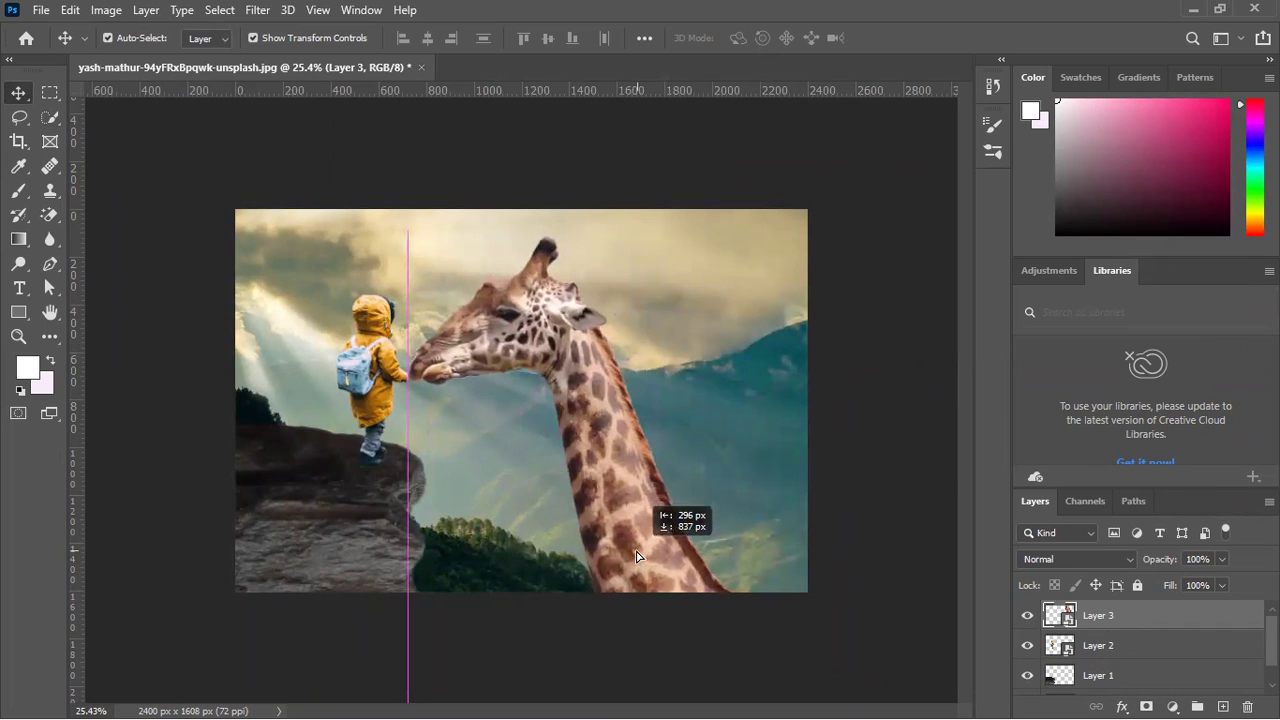
drag(637, 551, 637, 551)
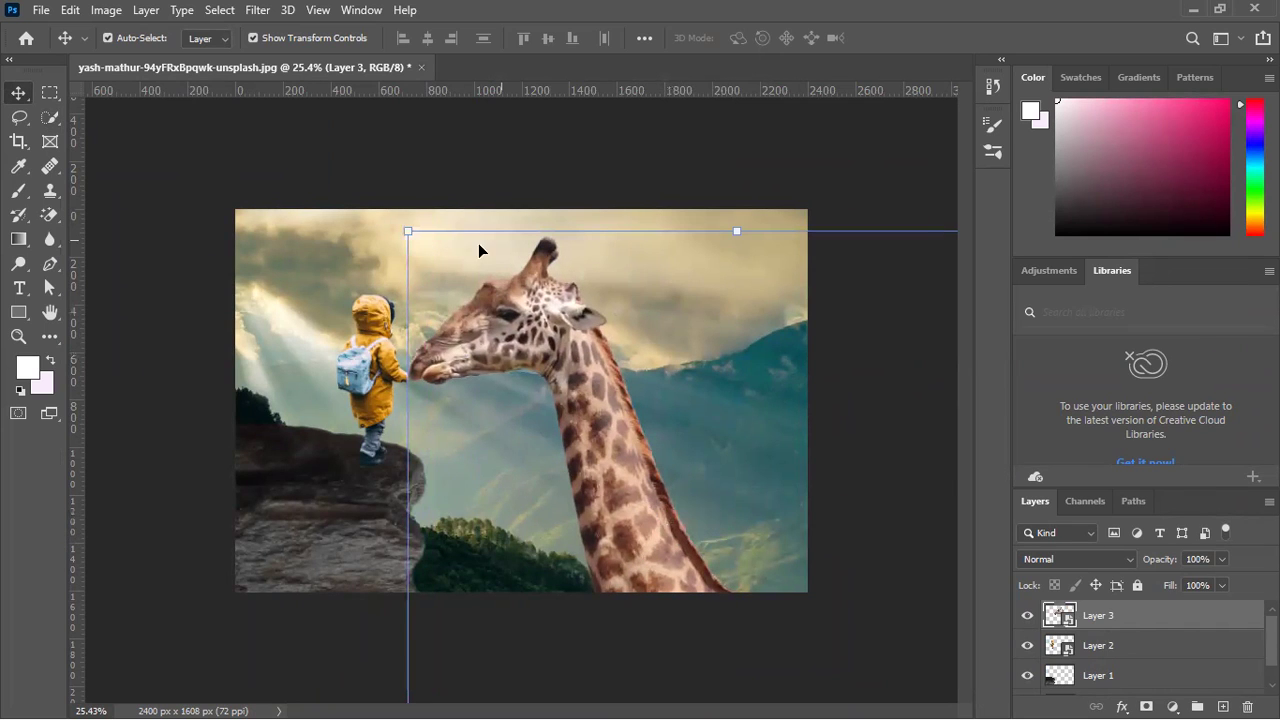
click(341, 184)
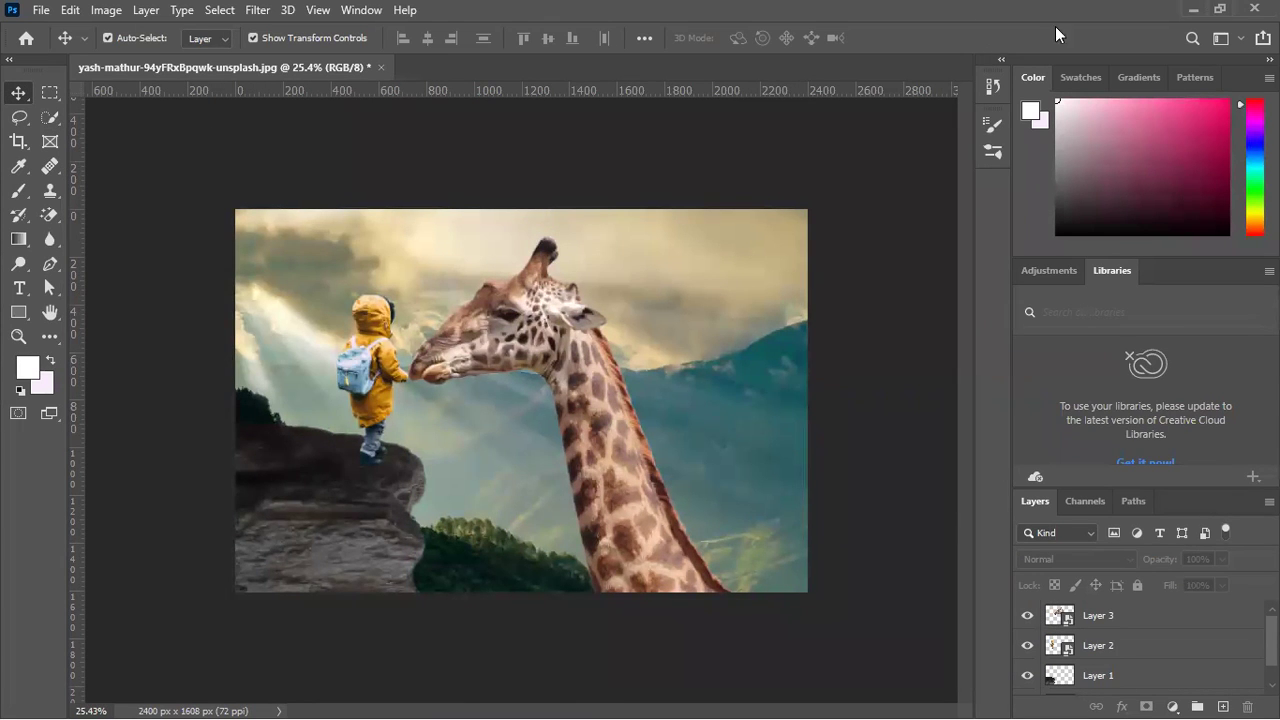
Switch to File Explorer and place the sunset beach photo from the Downloads folder into the landscape composition in Photoshop.
click(1193, 9)
right_click(373, 210)
click(825, 647)
double_click(491, 8)
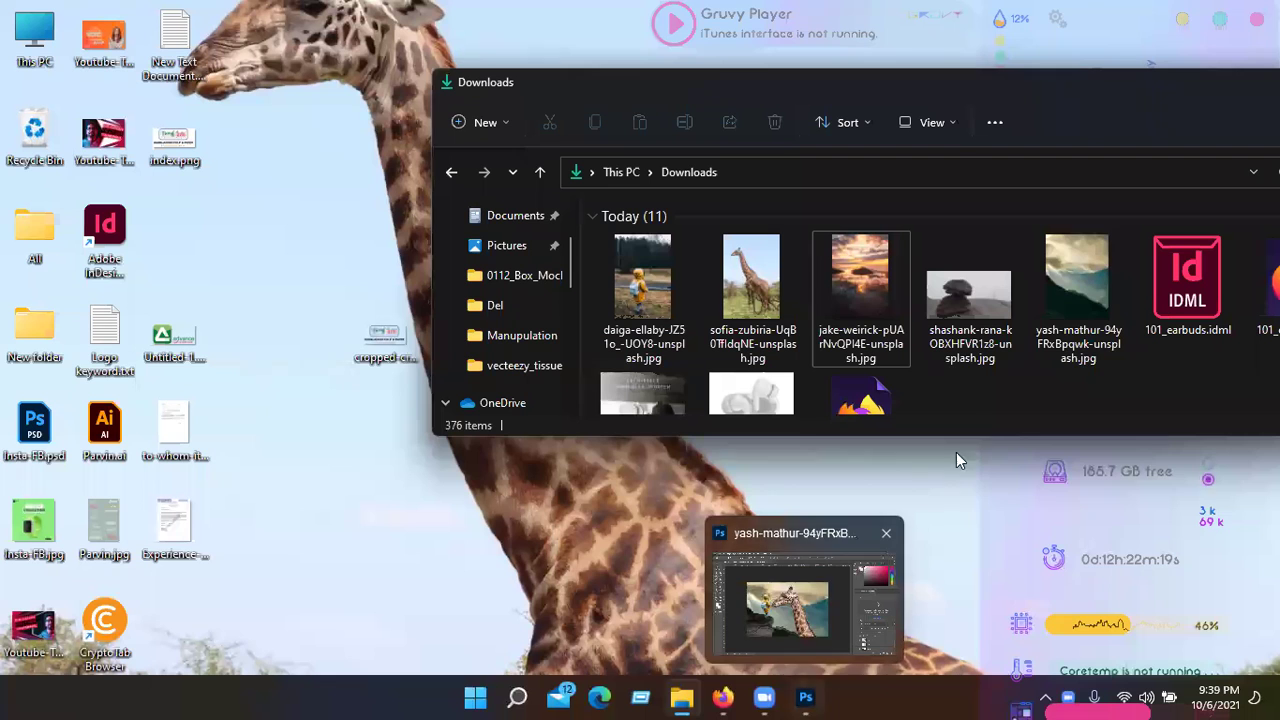
mouse_move(764, 697)
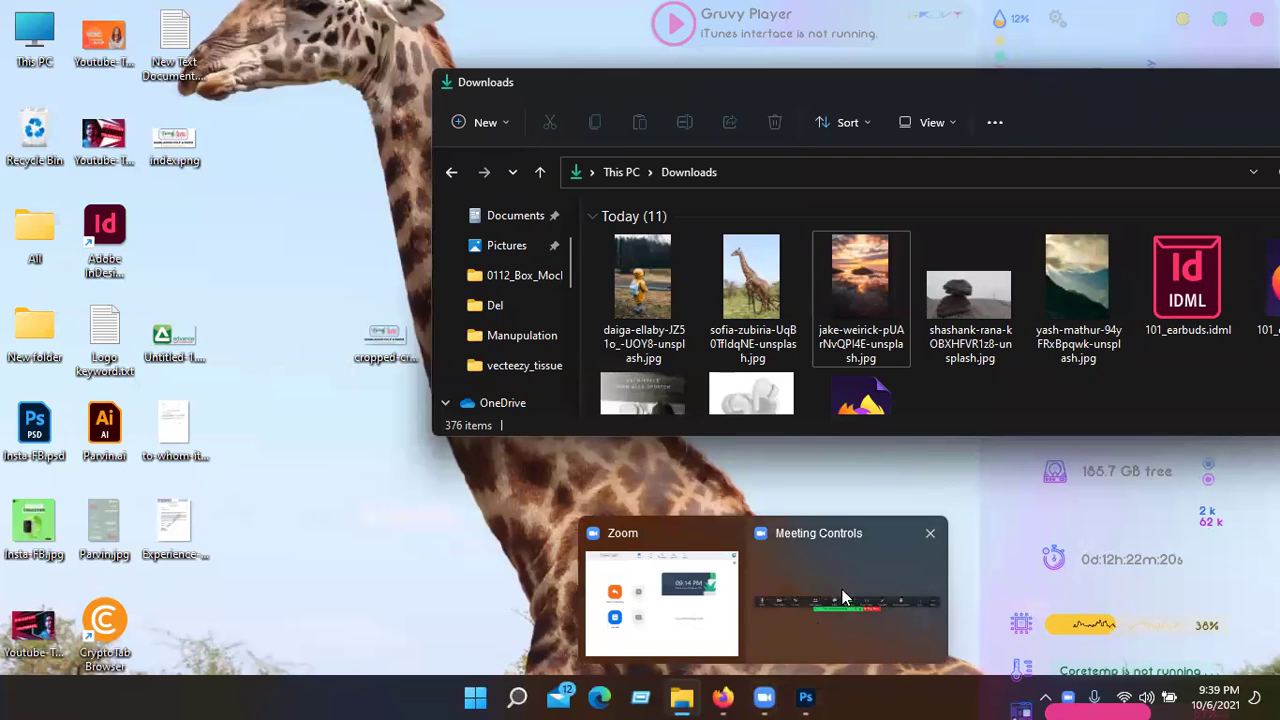
click(723, 697)
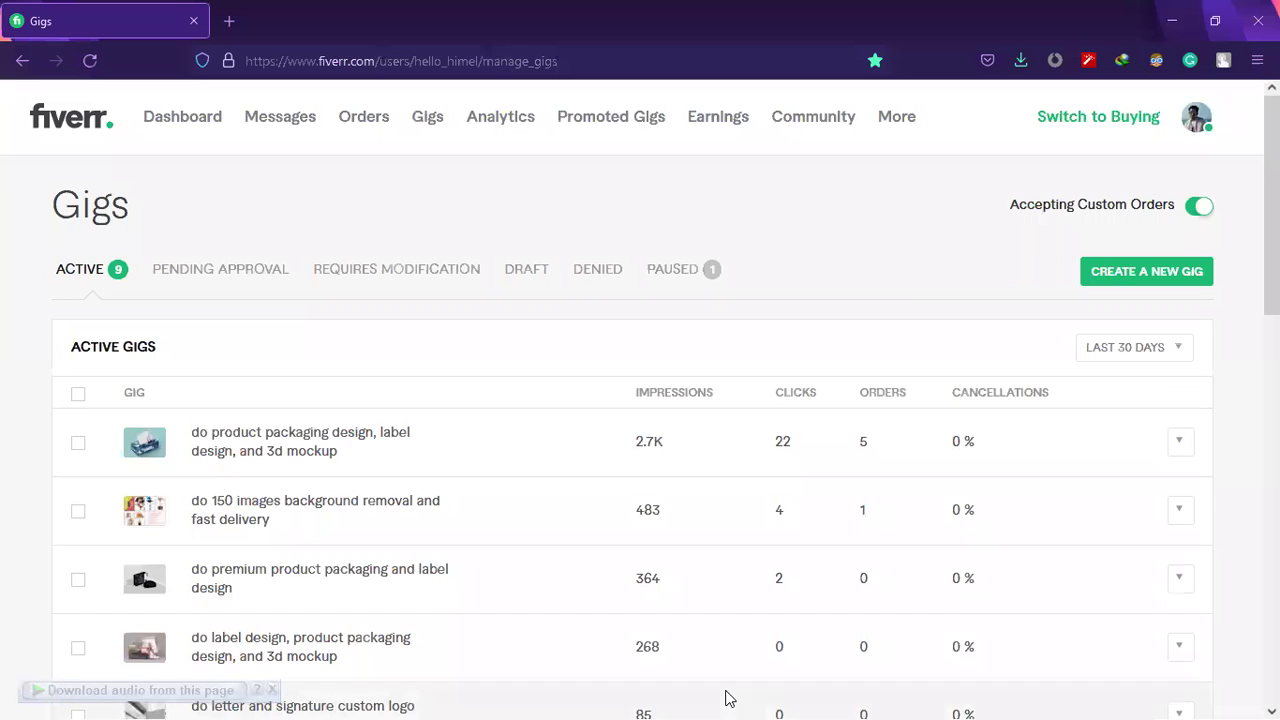
click(1172, 20)
click(800, 697)
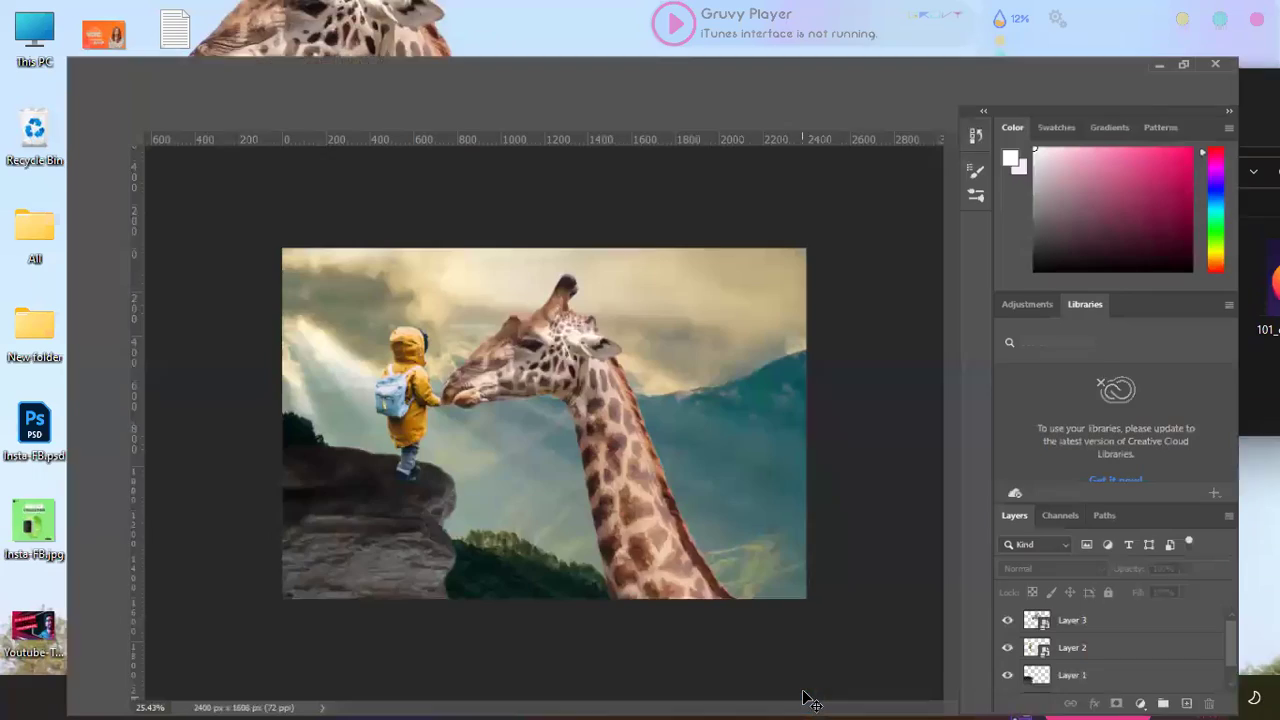
click(1219, 8)
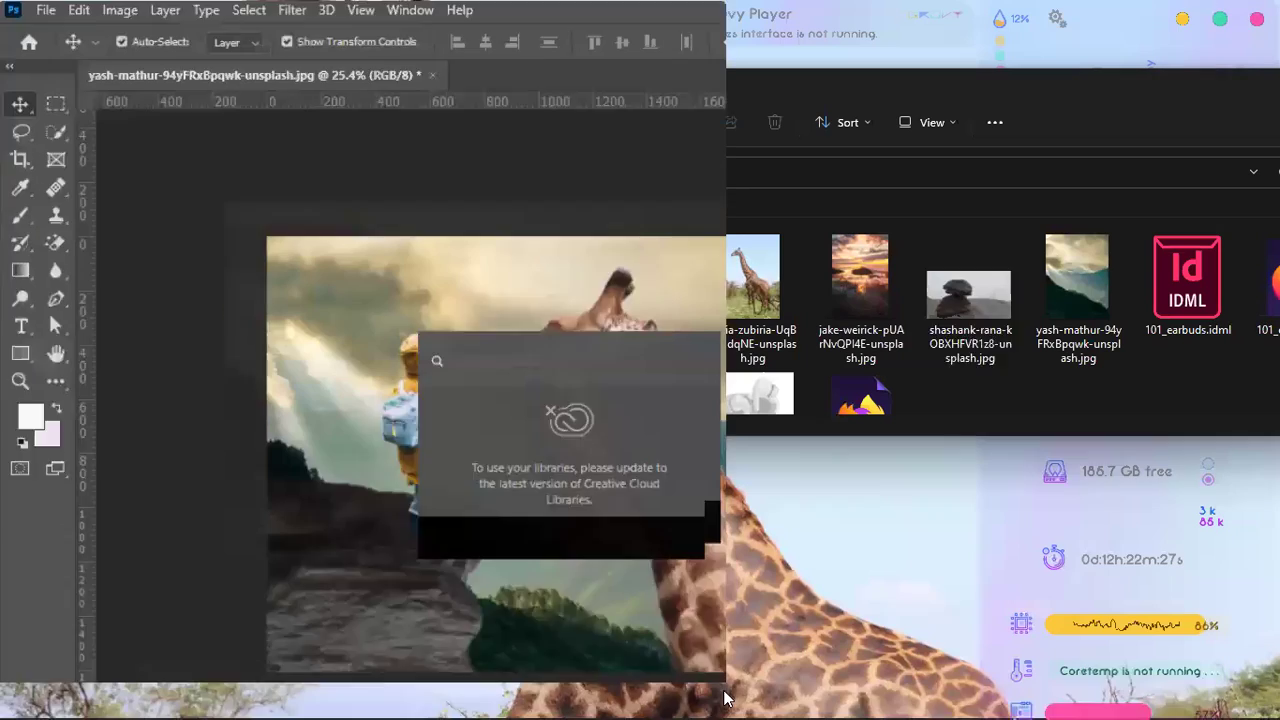
click(870, 265)
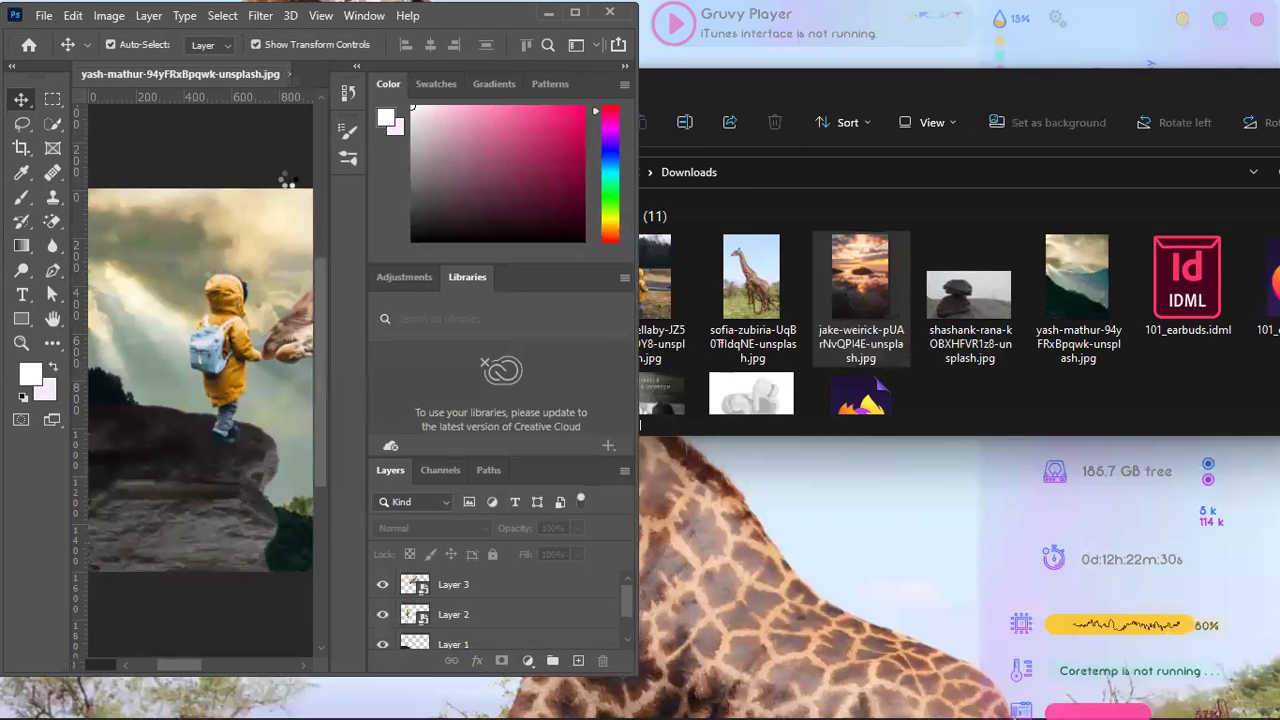
drag(287, 182, 287, 182)
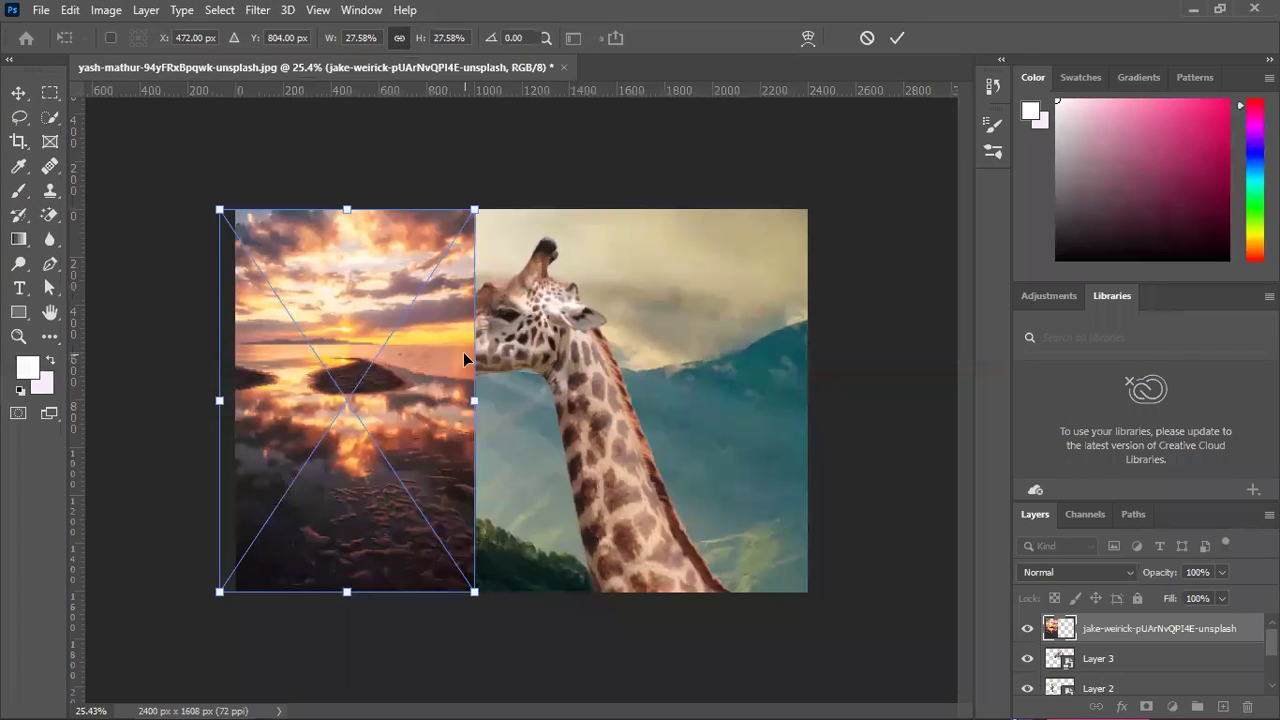
Stretch the placed sunset photo horizontally to span the full canvas width and apply the transformation.
drag(474, 399, 807, 405)
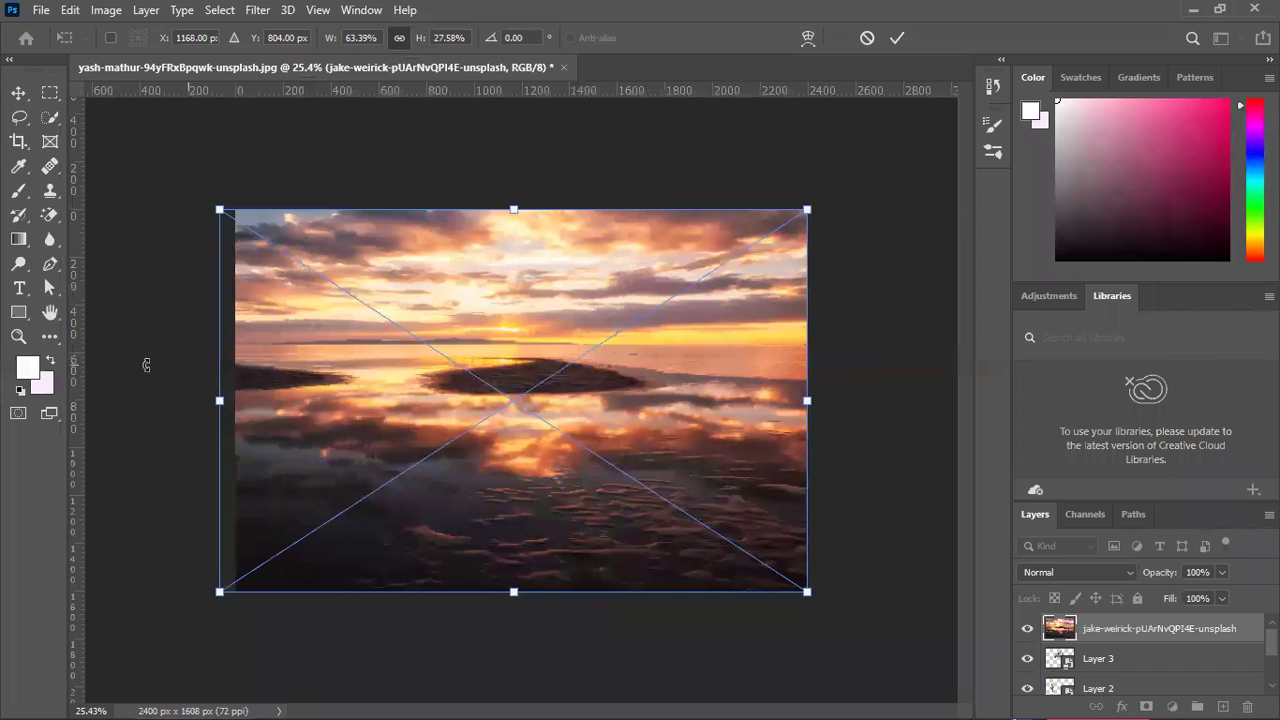
drag(221, 401, 235, 400)
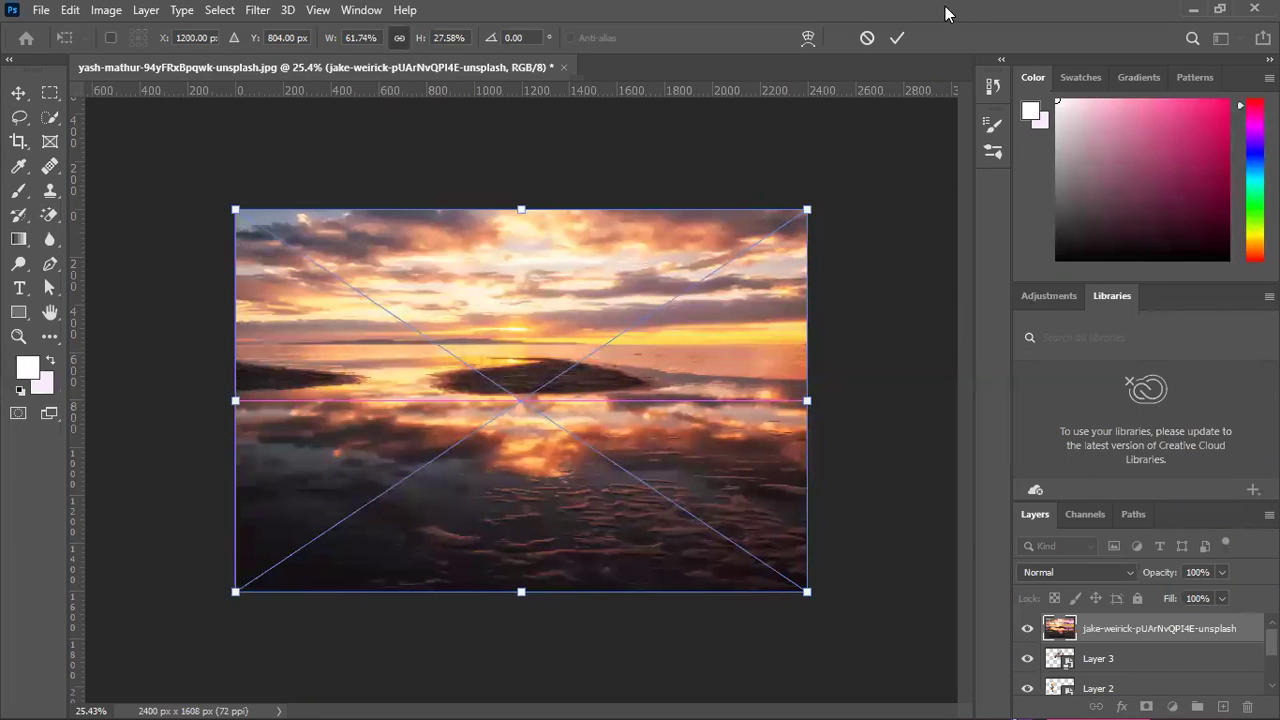
key(Return)
Set the sunset layer's blend mode to Screen and move the layer directly above the Background.
click(1108, 574)
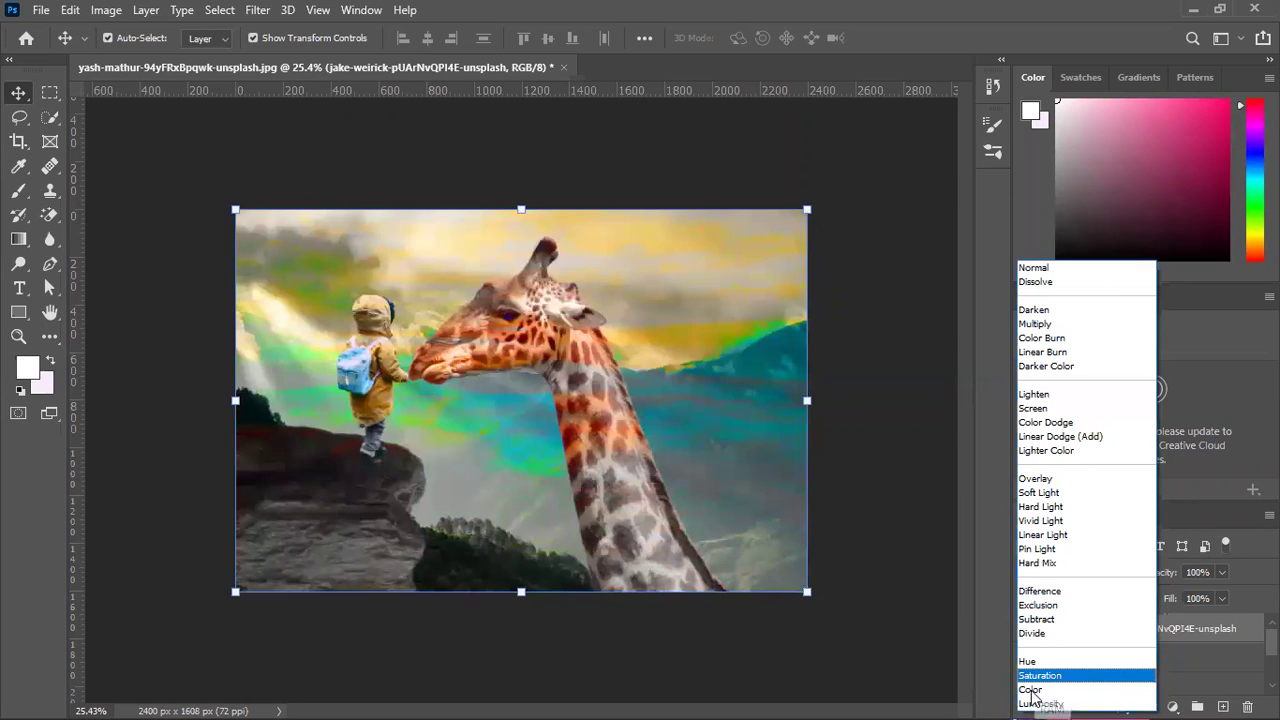
click(1035, 408)
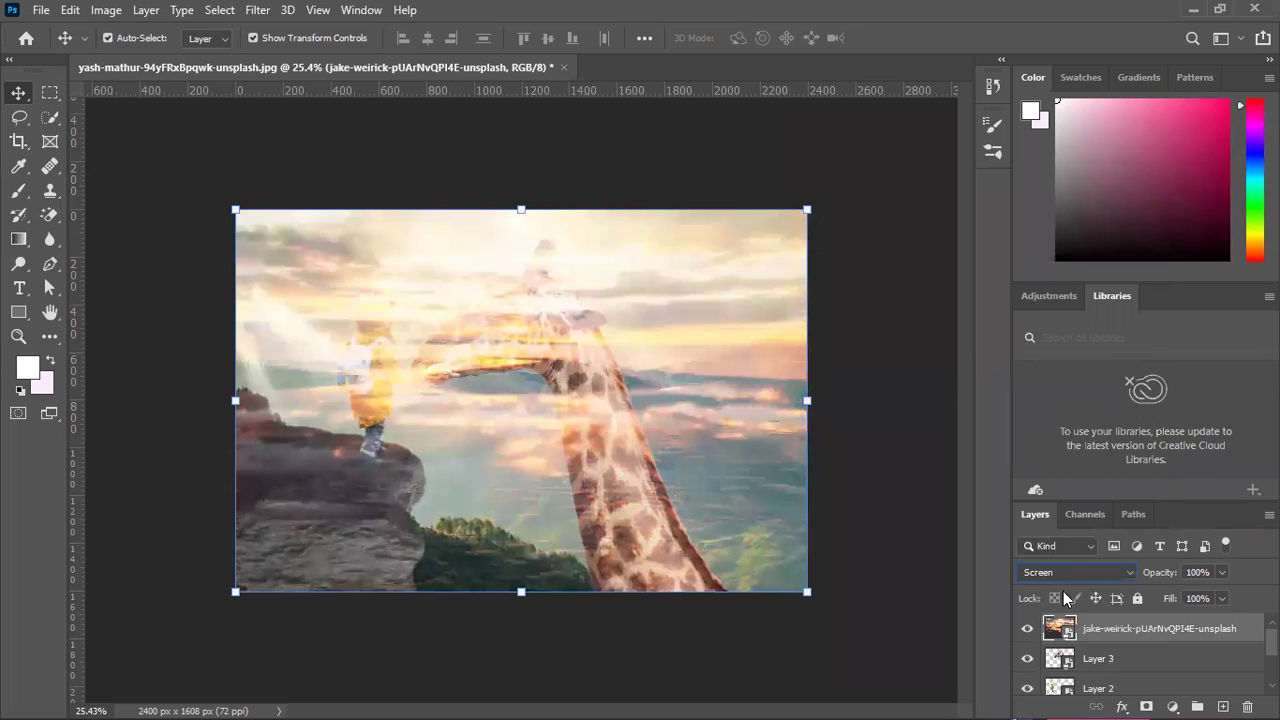
scroll(1140, 640, down, 1)
scroll(1140, 640, up, 1)
drag(1143, 628, 1066, 670)
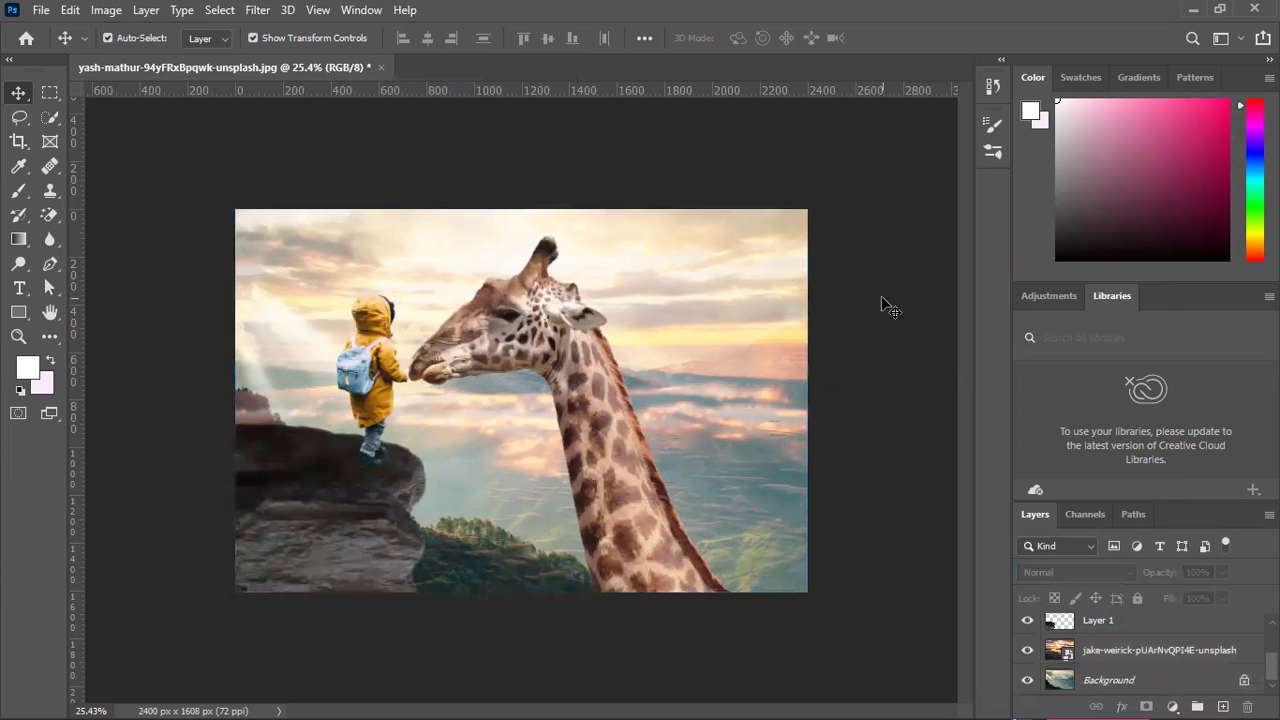
Toggle the sunset layer's visibility to compare the composition with and without it.
click(1026, 651)
click(1025, 659)
click(1025, 659)
click(1025, 659)
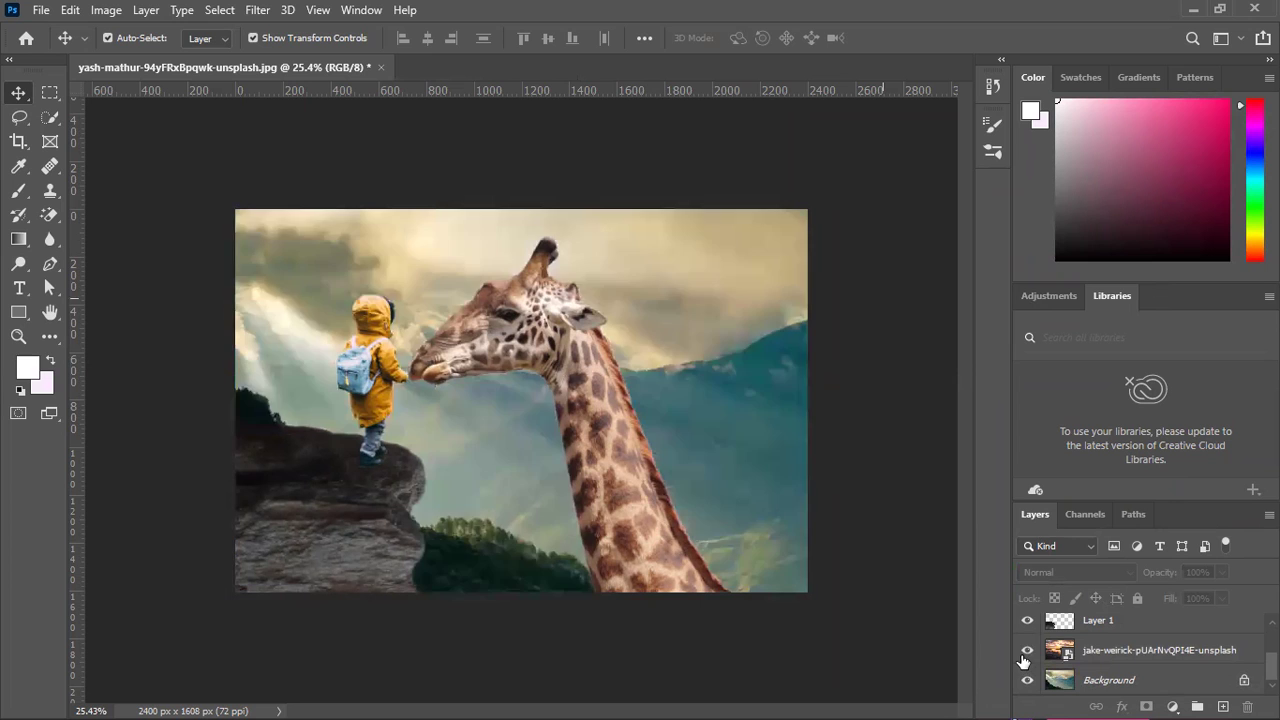
click(1025, 659)
click(1025, 659)
Set the sunset layer's blend mode to Normal and position the layer with its upper edge slightly above the canvas.
drag(720, 426, 720, 320)
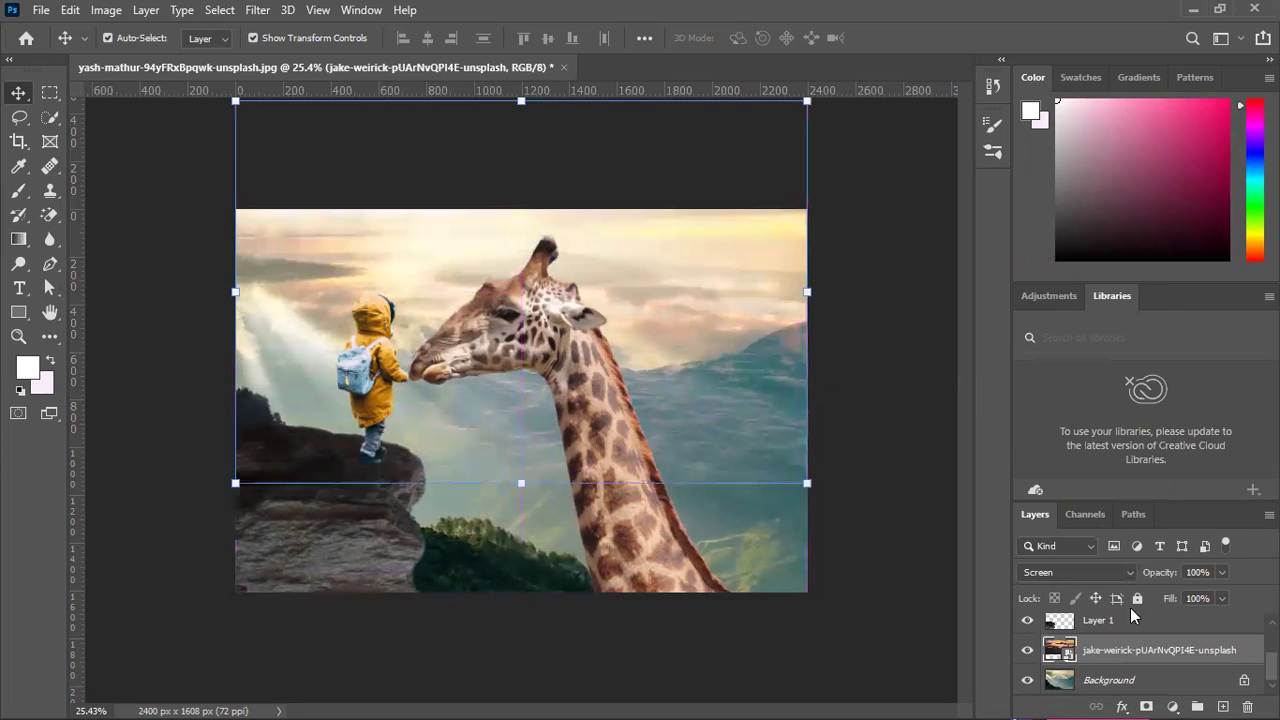
click(1115, 573)
click(1060, 265)
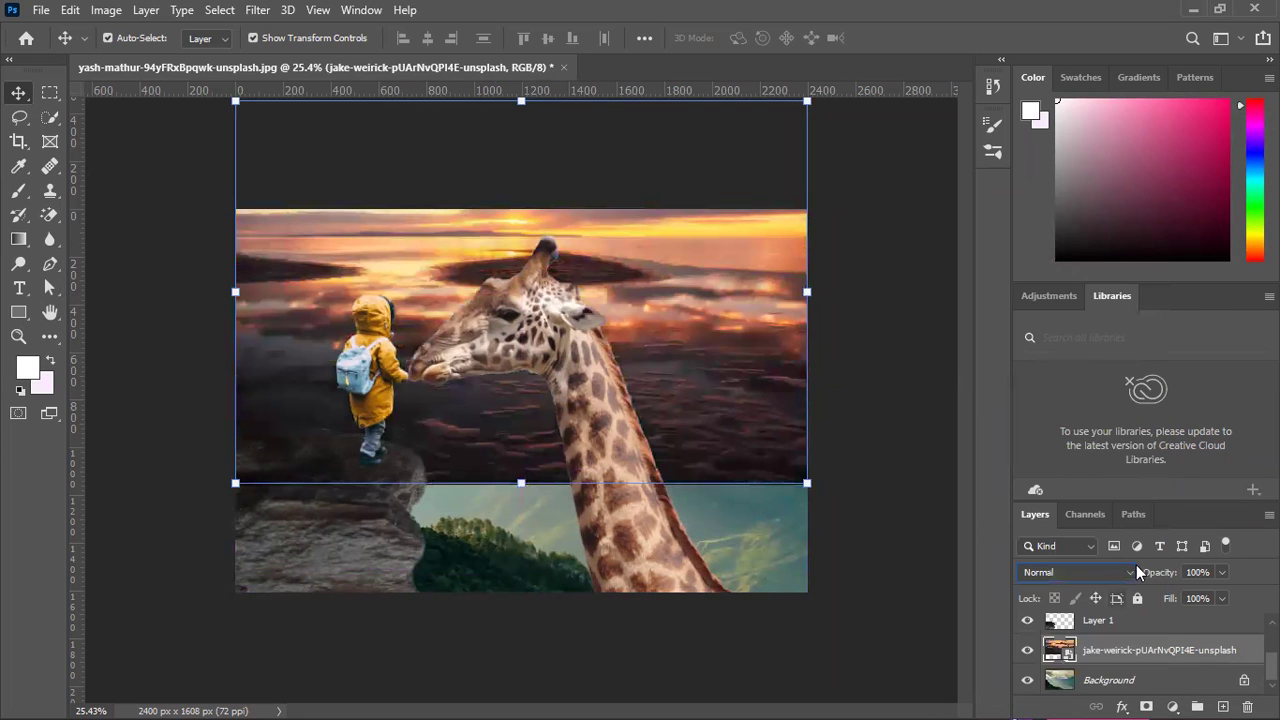
click(1160, 576)
click(864, 440)
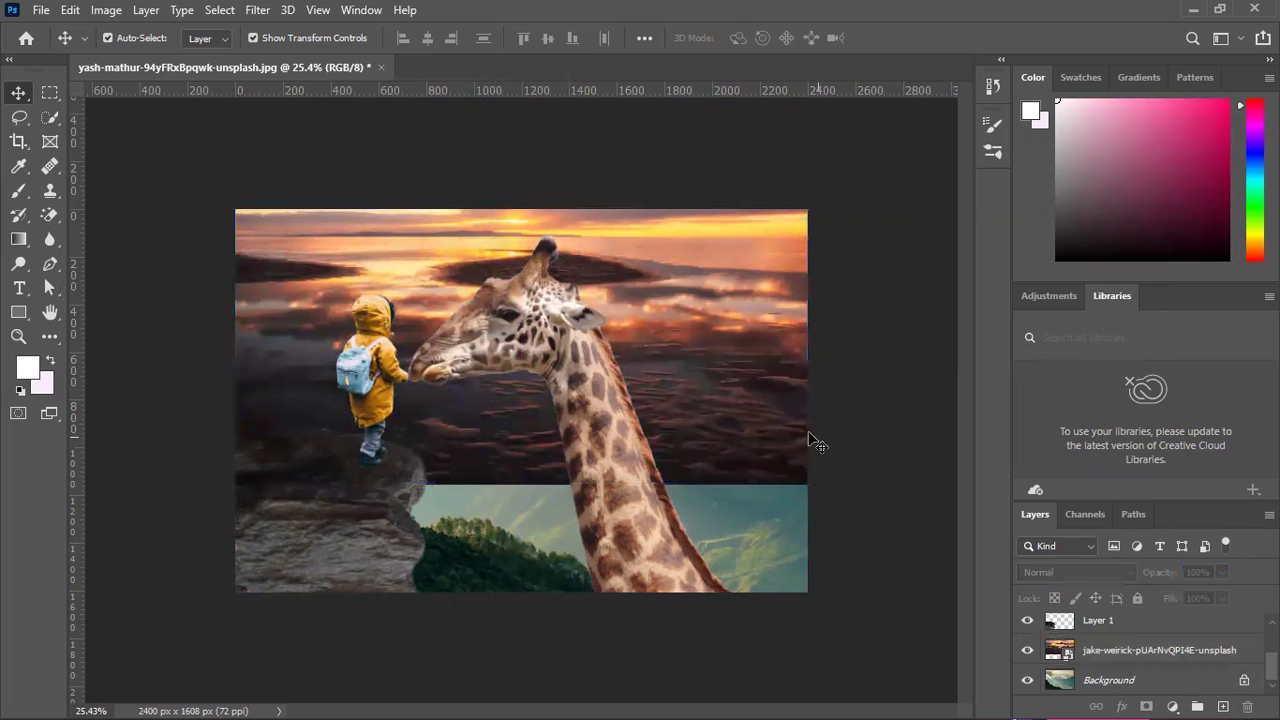
drag(697, 330, 704, 400)
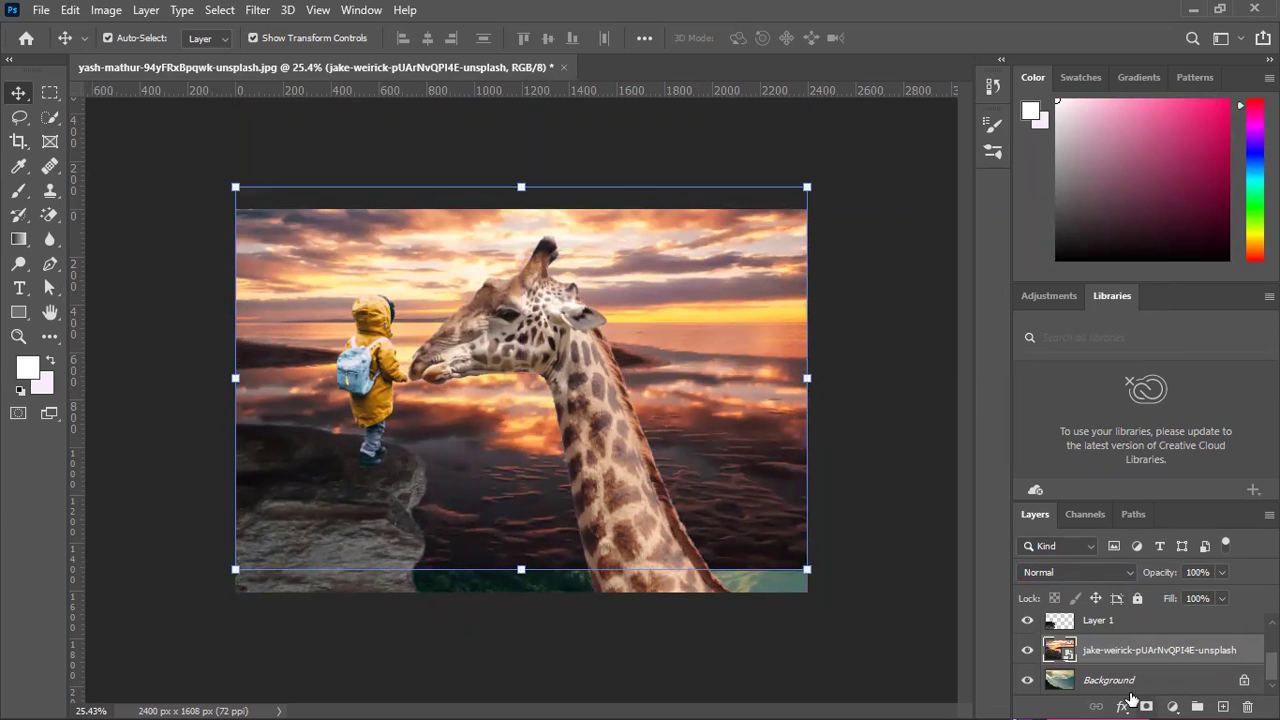
In the sunset layer's blending options, split the Blend If shadow slider for Underlying Layer to 0 / 151.
click(1122, 706)
click(1150, 526)
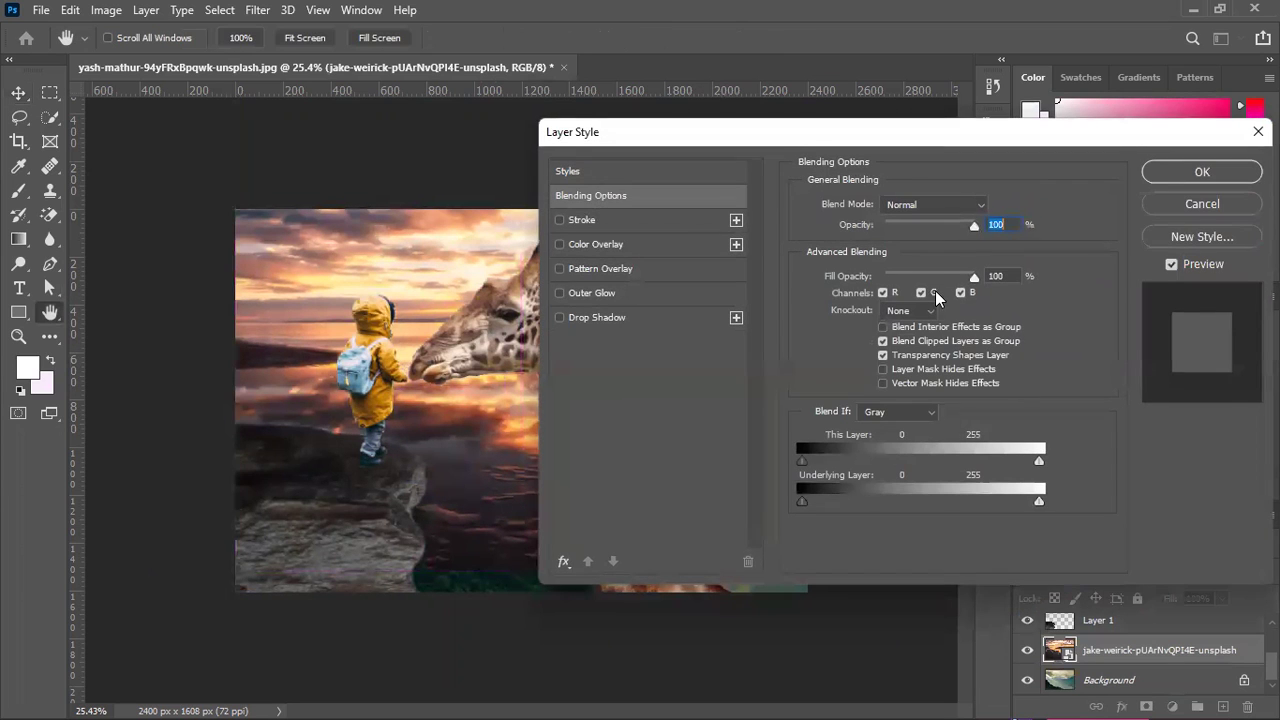
drag(652, 141, 886, 103)
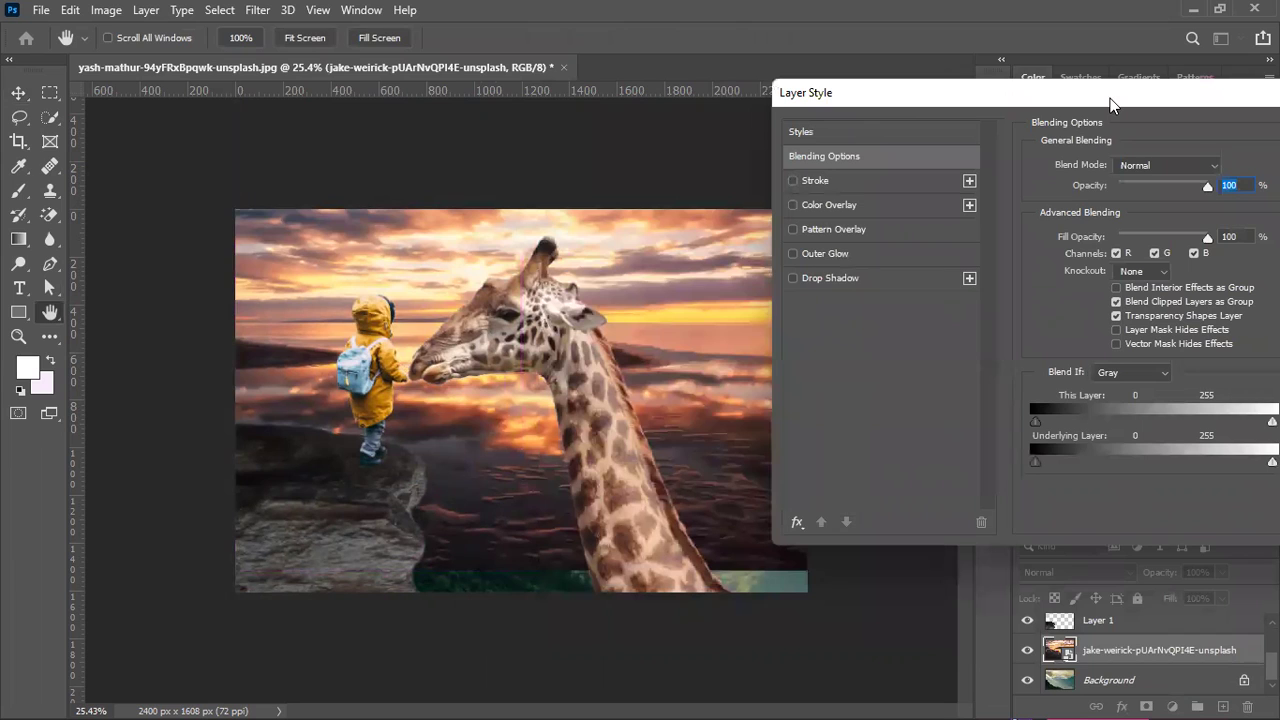
drag(1110, 104, 1095, 101)
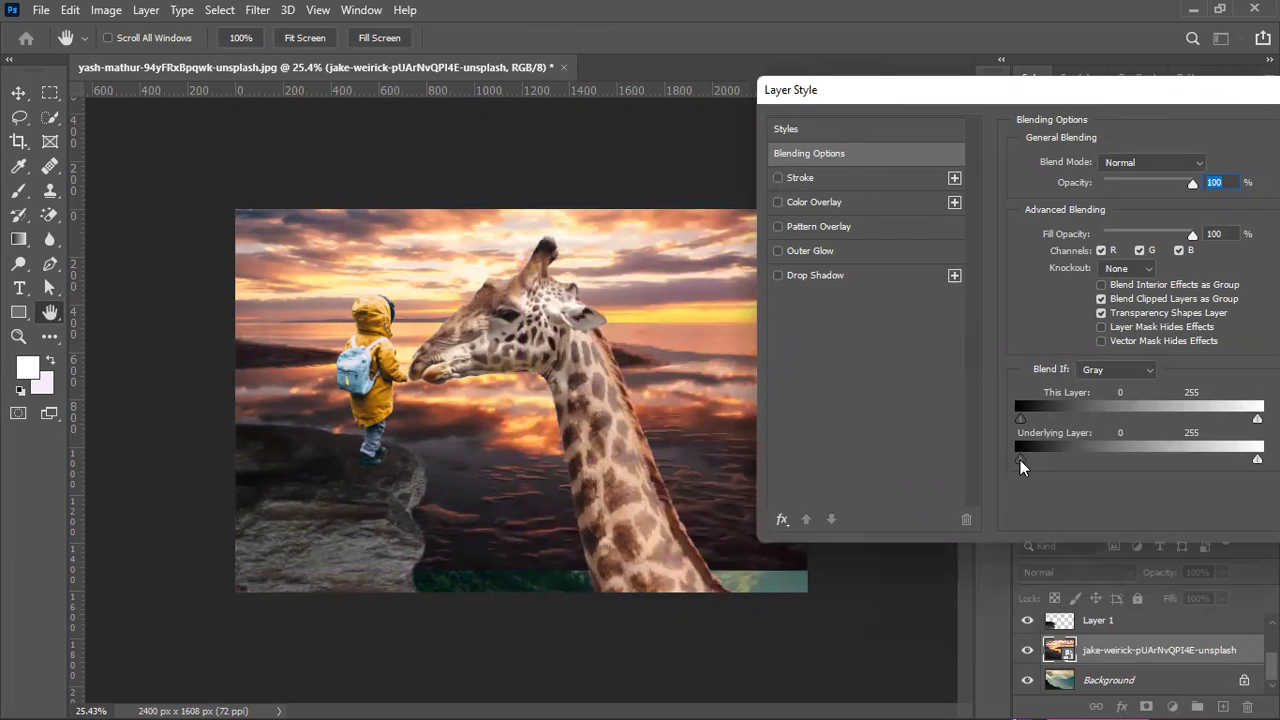
drag(1020, 460, 1163, 460)
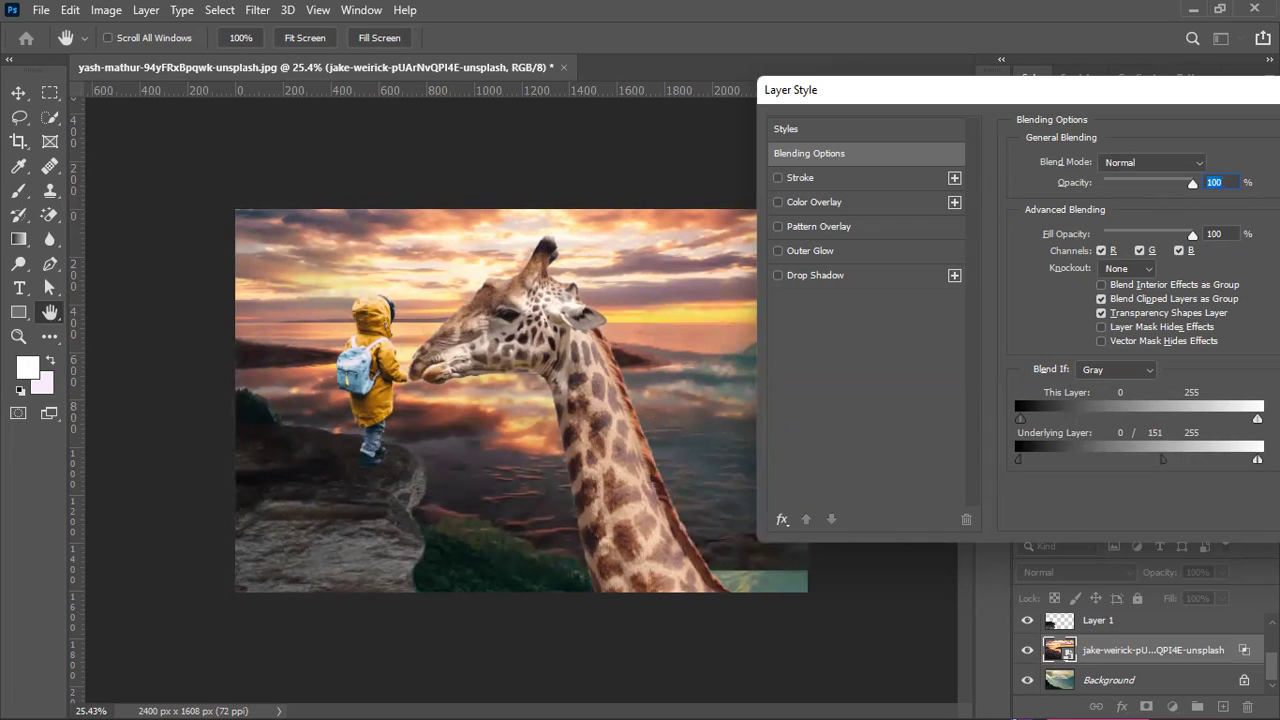
drag(1252, 460, 1113, 462)
Split the Blend If shadow slider for This Layer to 1 / 21 and apply the sunset layer's blending options.
drag(1043, 427, 1140, 418)
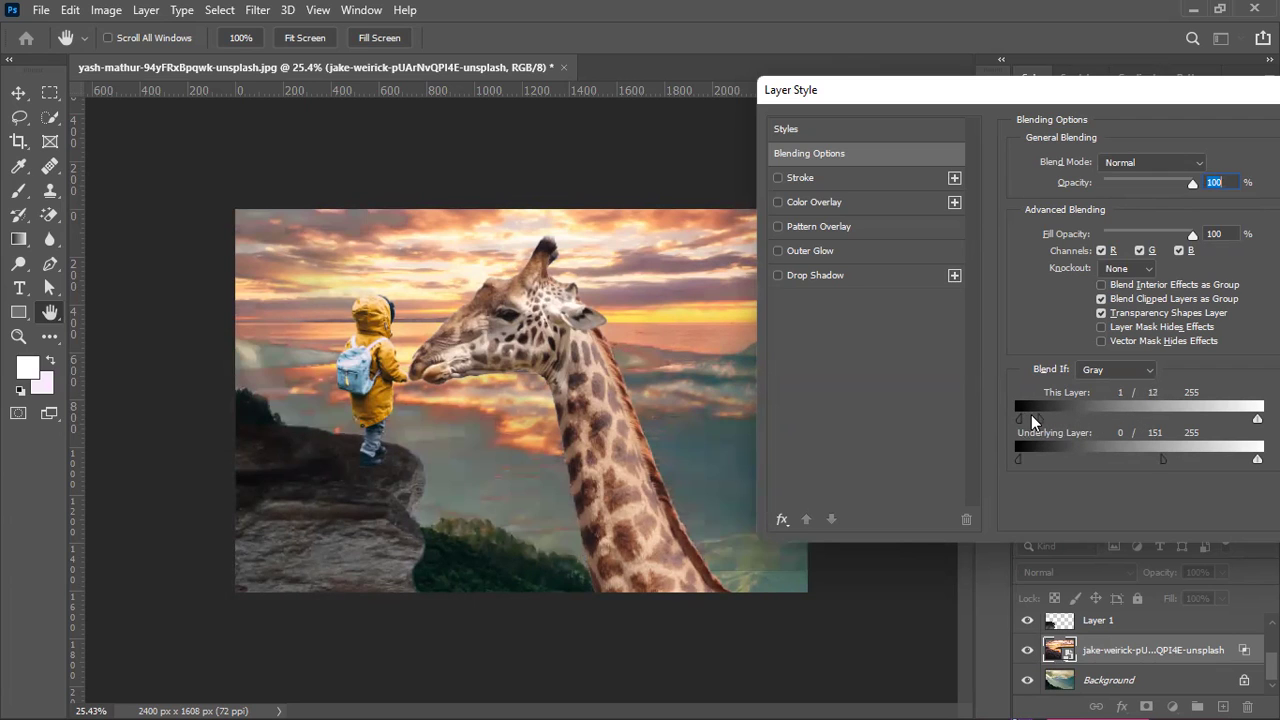
drag(1031, 415, 1038, 414)
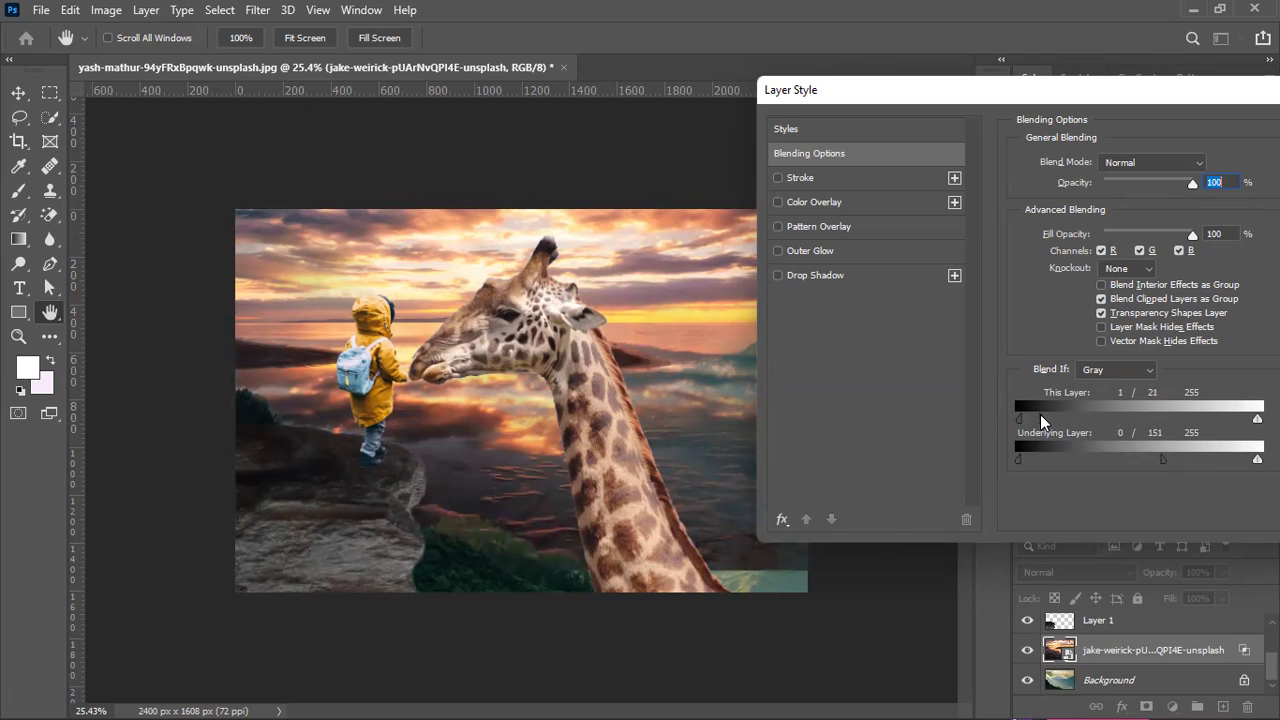
drag(1191, 103, 925, 134)
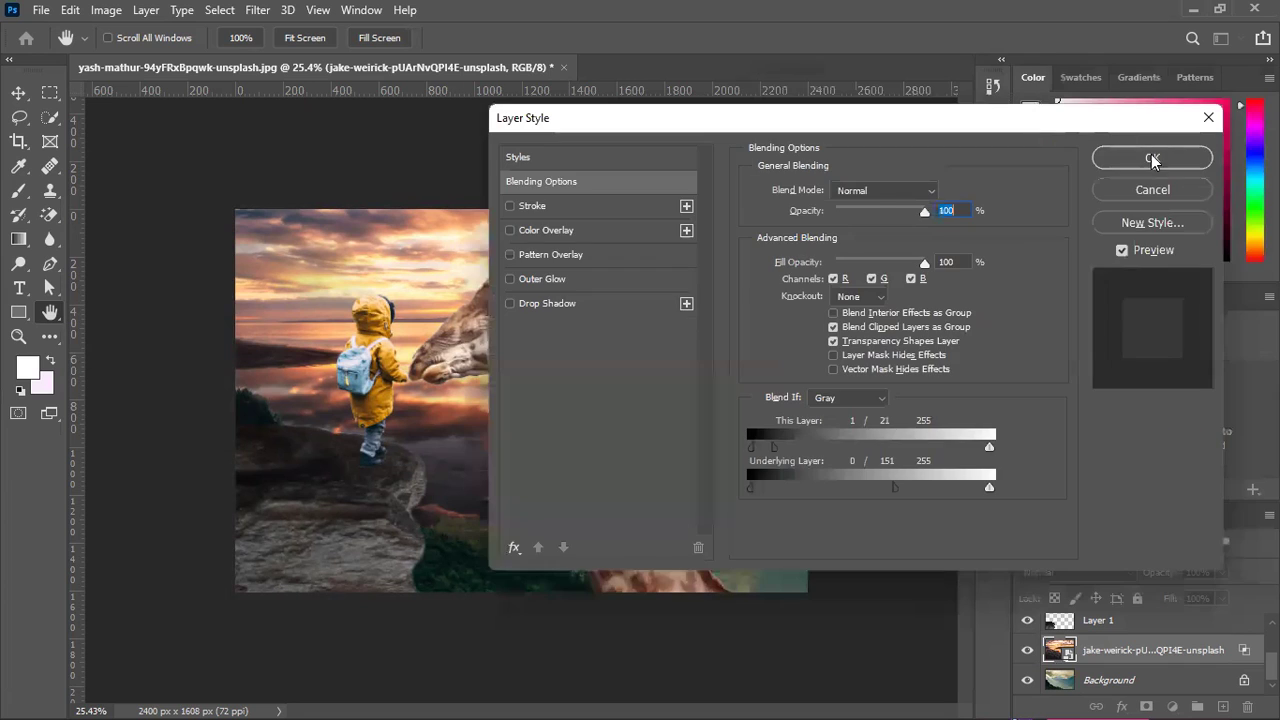
click(1151, 157)
click(857, 400)
click(786, 385)
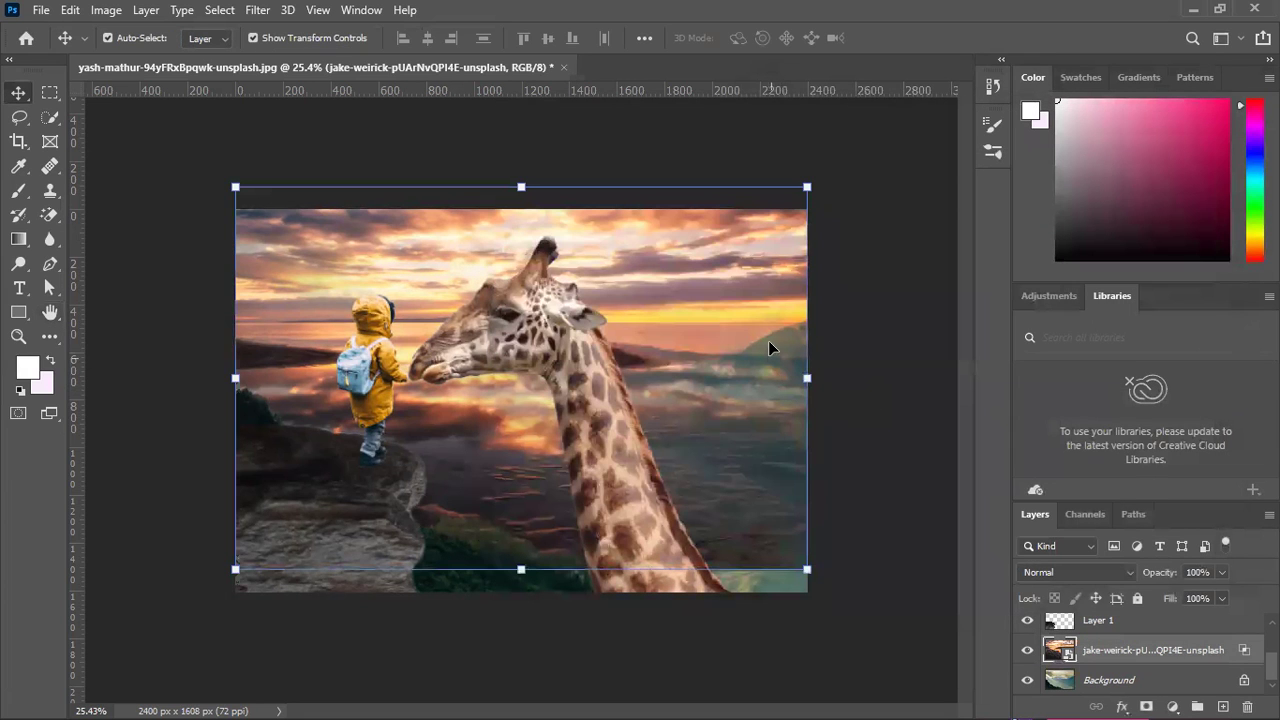
Toggle the blended sunset layer off and on to compare it with the original landscape.
click(1027, 649)
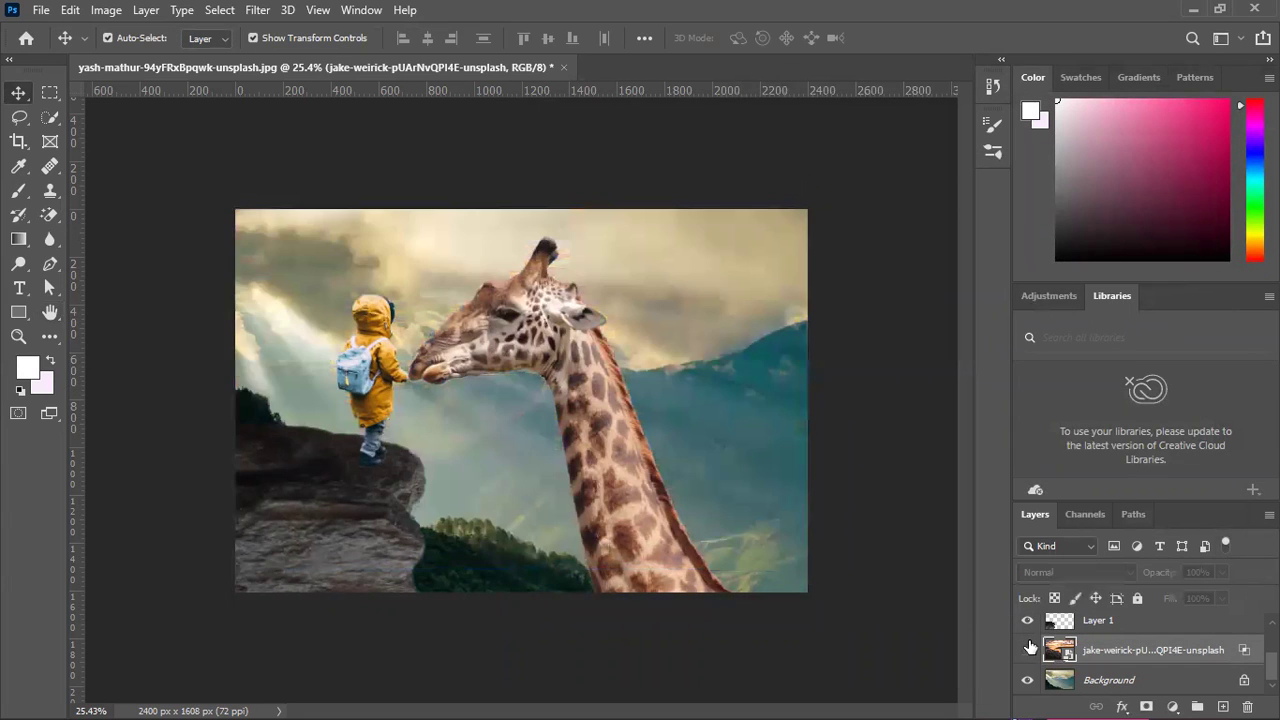
click(1028, 649)
click(1028, 649)
click(1028, 649)
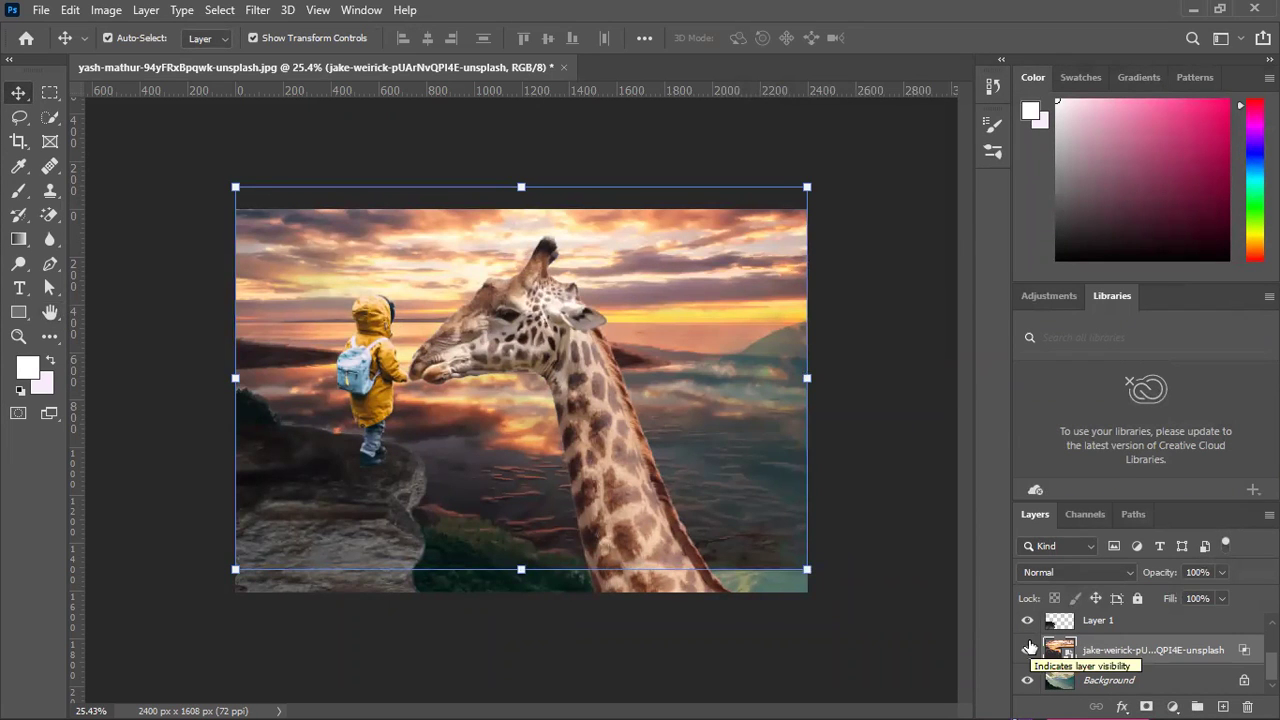
Add a mask to the sunset layer and paint its lower area black with a large soft brush at 12% flow, revealing the original landscape.
click(1146, 707)
click(20, 193)
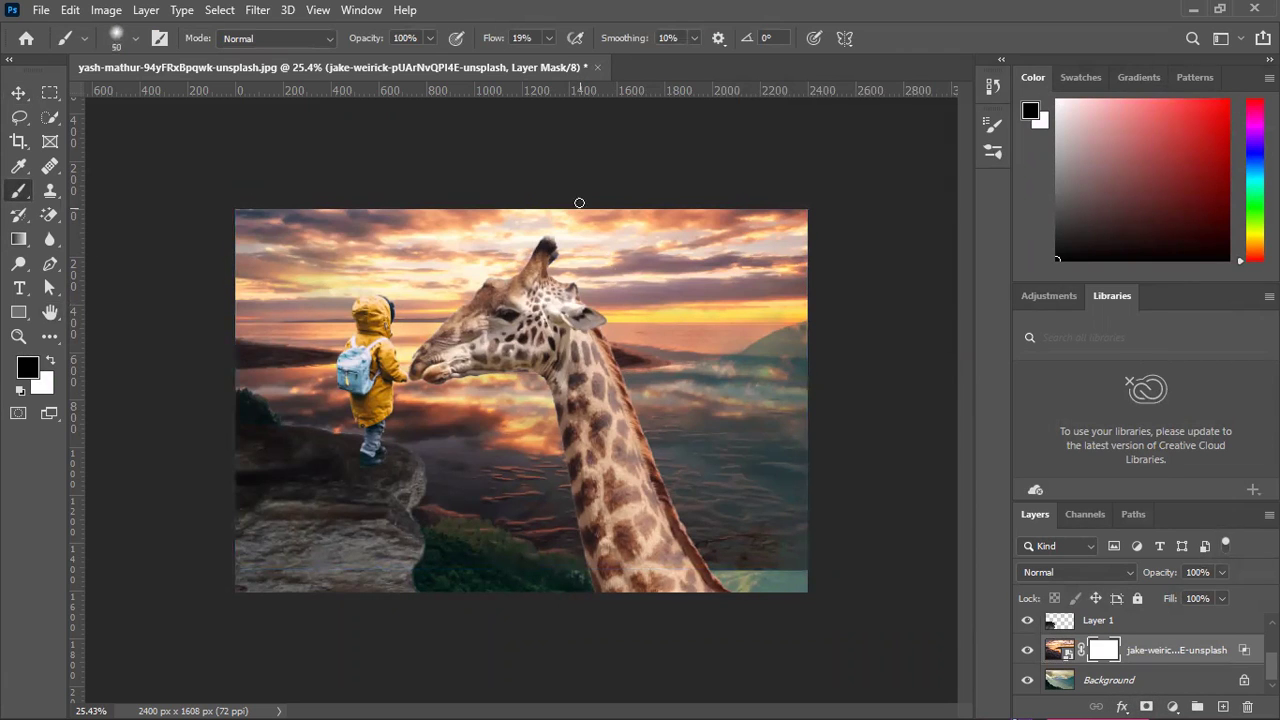
key(bracketright)
key(bracketright)
key(bracketright)
click(130, 40)
click(137, 40)
drag(492, 42, 491, 45)
key(bracketright)
key(bracketright)
key(bracketright)
key(bracketright)
key(bracketright)
key(bracketright)
key(bracketright)
key(bracketright)
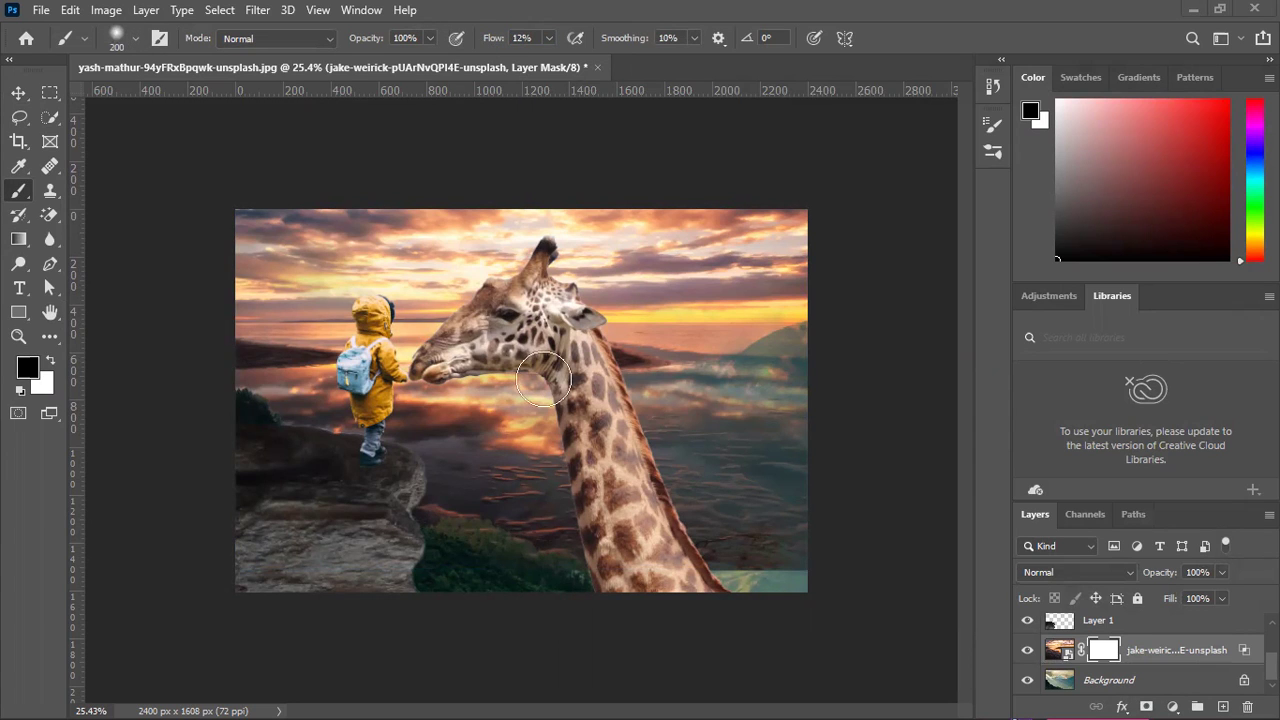
mouse_move(647, 542)
mouse_down()
mouse_move(737, 534)
mouse_move(86, 571)
mouse_move(609, 634)
mouse_move(729, 634)
mouse_move(737, 491)
mouse_move(863, 500)
mouse_move(675, 508)
mouse_move(191, 623)
mouse_move(729, 509)
mouse_move(800, 386)
mouse_move(675, 515)
mouse_move(886, 314)
mouse_move(274, 594)
mouse_move(269, 543)
mouse_move(759, 457)
mouse_move(774, 486)
mouse_move(237, 471)
mouse_move(271, 466)
mouse_move(85, 470)
mouse_move(83, 486)
mouse_move(849, 463)
mouse_move(671, 470)
mouse_move(580, 457)
mouse_move(505, 500)
mouse_move(540, 480)
mouse_move(266, 510)
mouse_move(337, 591)
mouse_move(294, 534)
mouse_move(426, 520)
mouse_move(573, 437)
mouse_move(182, 544)
mouse_move(620, 455)
mouse_move(466, 571)
mouse_move(700, 423)
mouse_move(777, 500)
mouse_move(776, 589)
mouse_up()
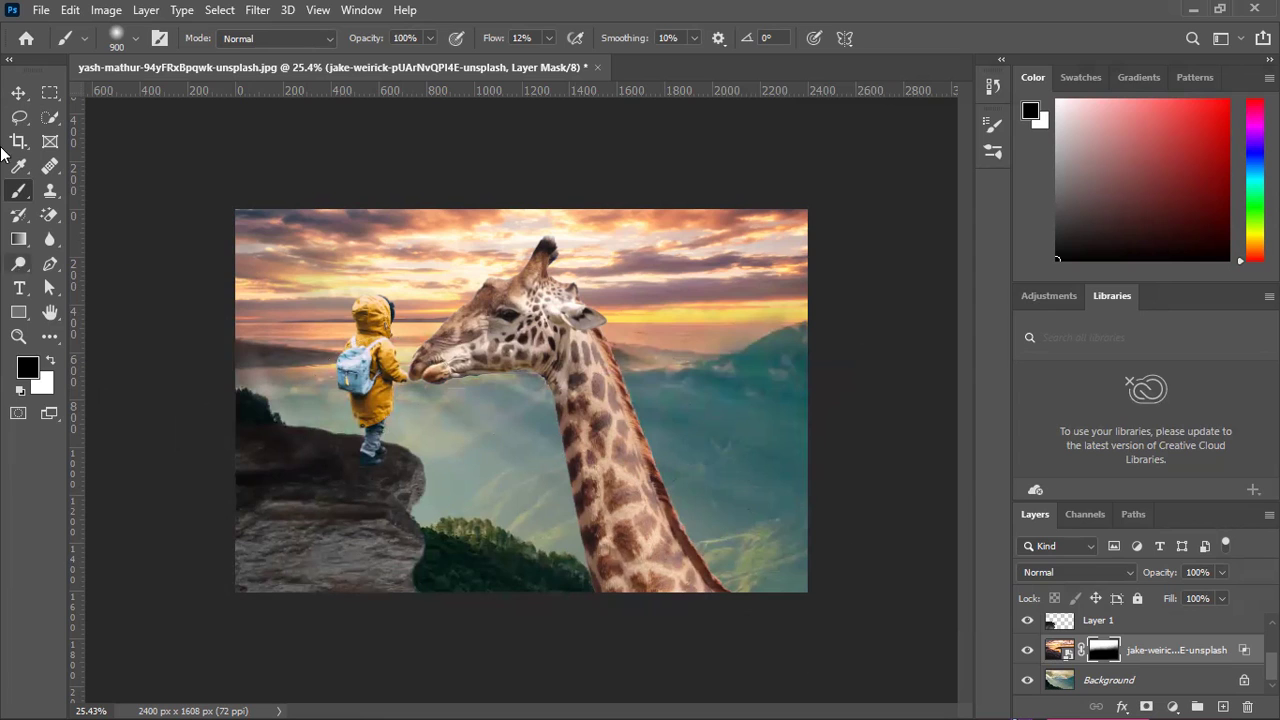
click(18, 92)
click(256, 150)
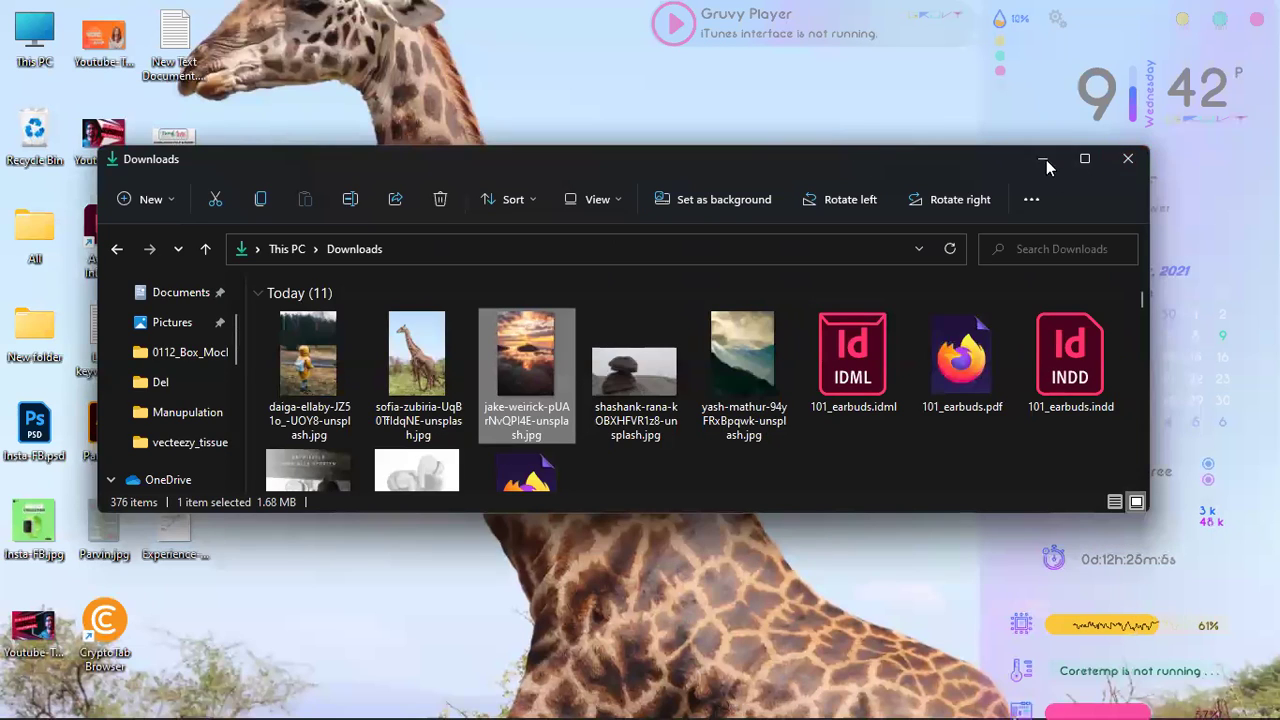
Switch to Firefox and search Google for "birds vector png" in a new tab.
click(1046, 160)
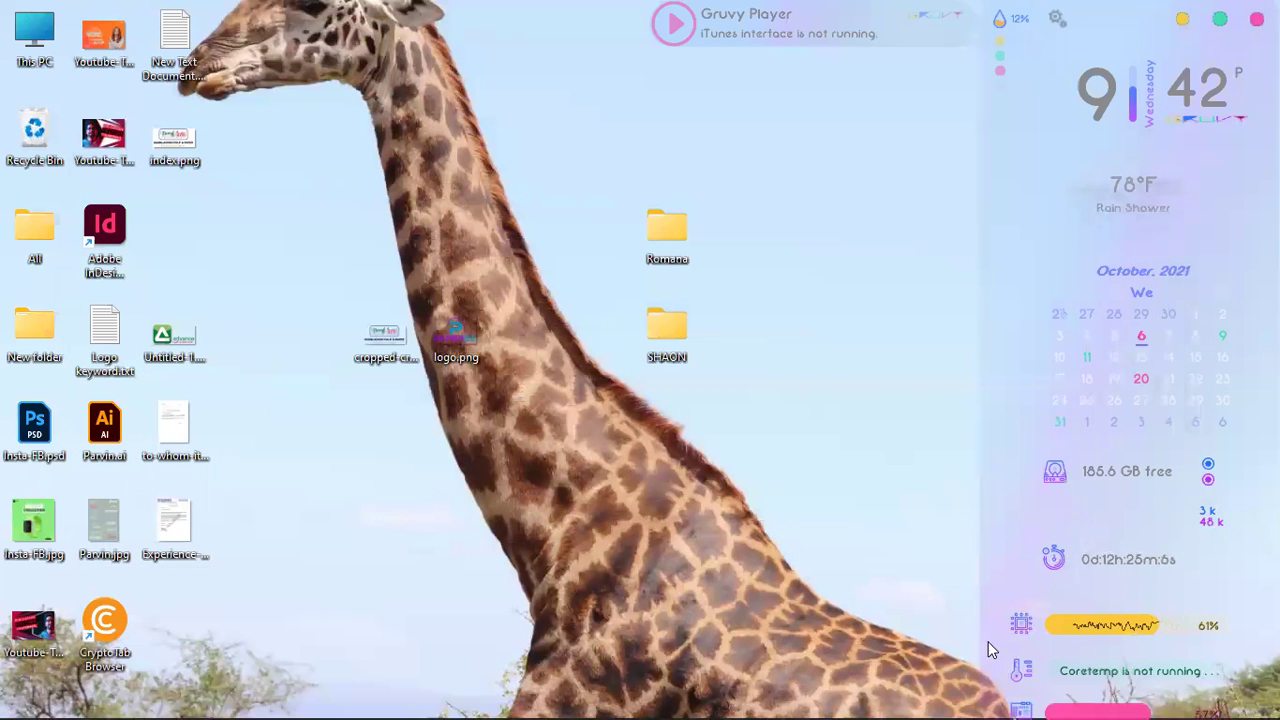
mouse_move(688, 698)
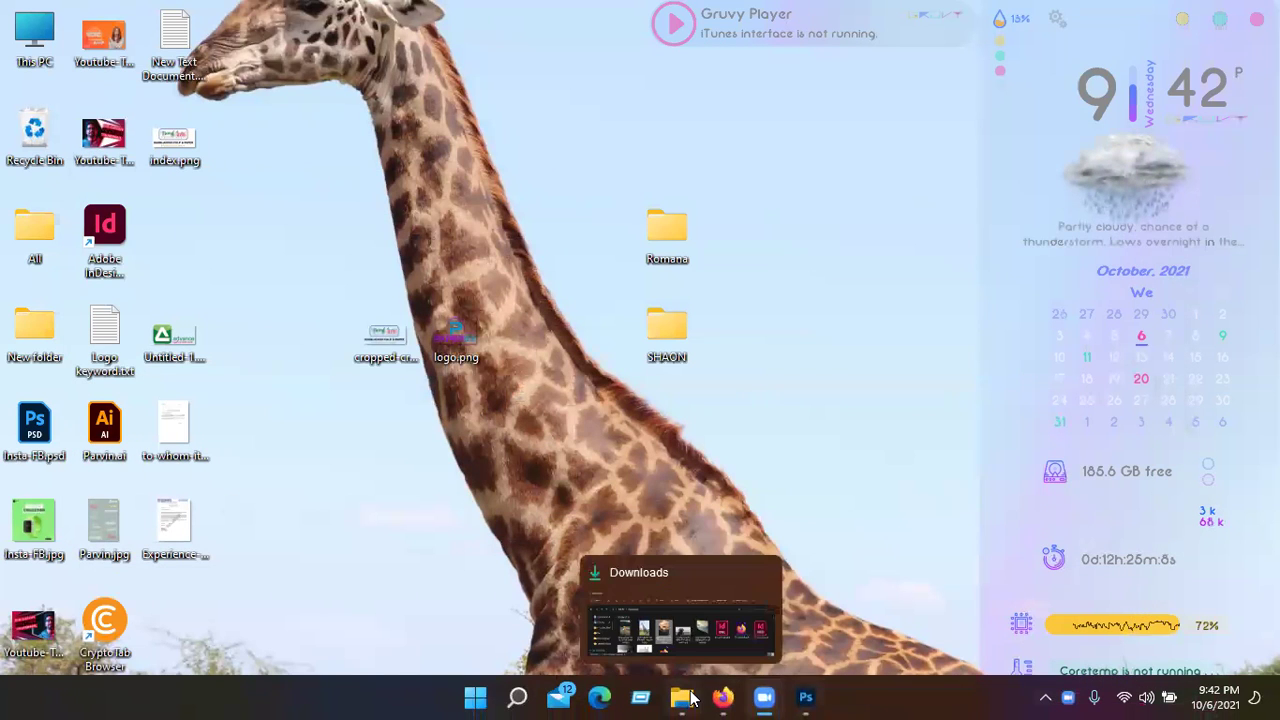
click(722, 697)
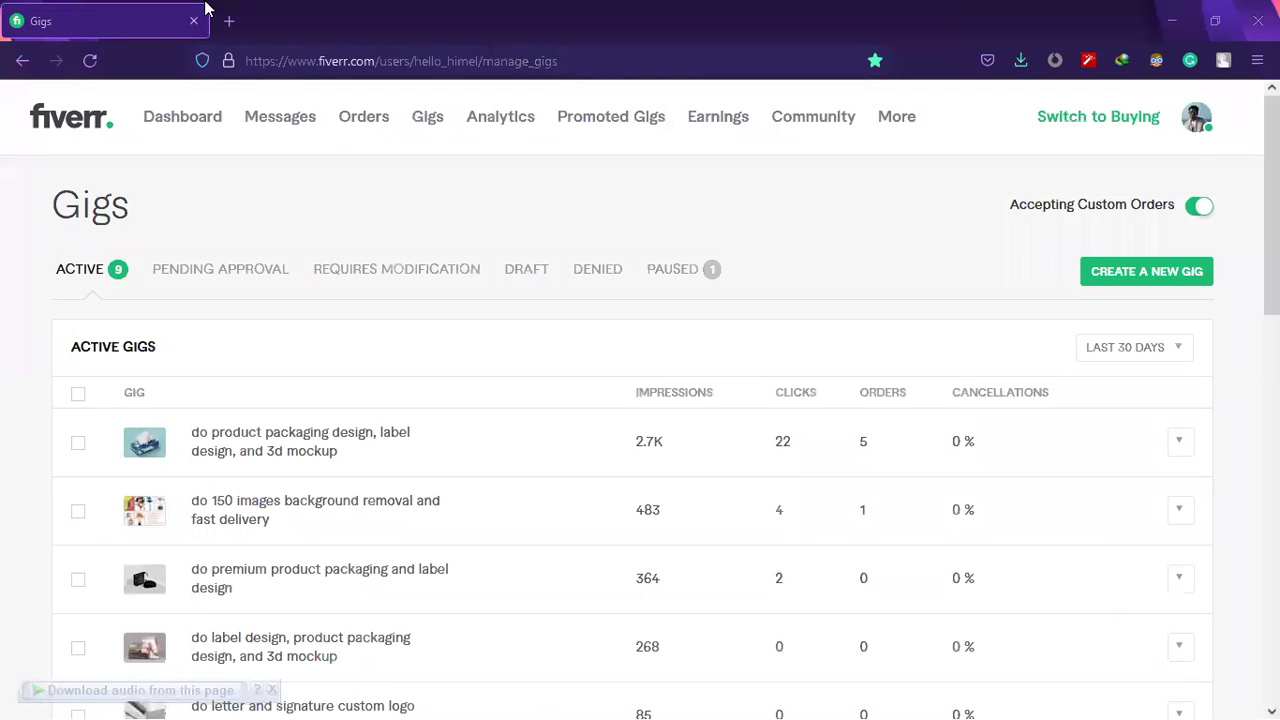
click(229, 21)
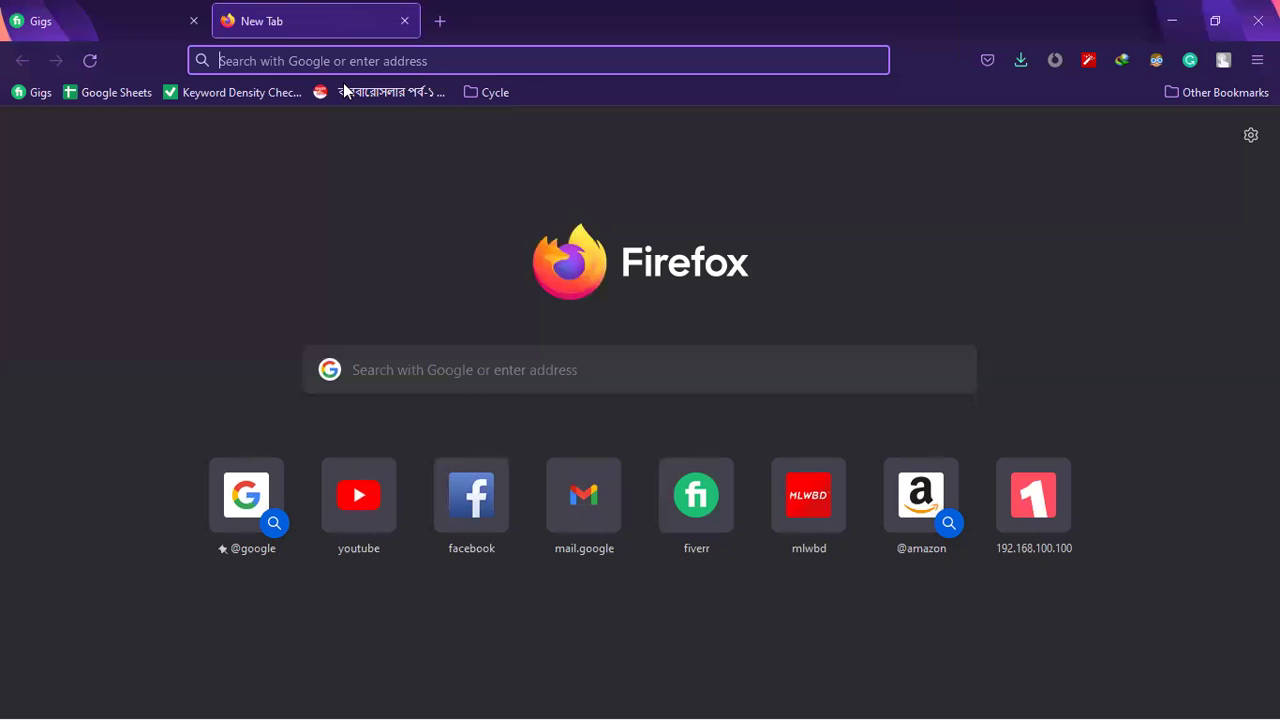
click(360, 62)
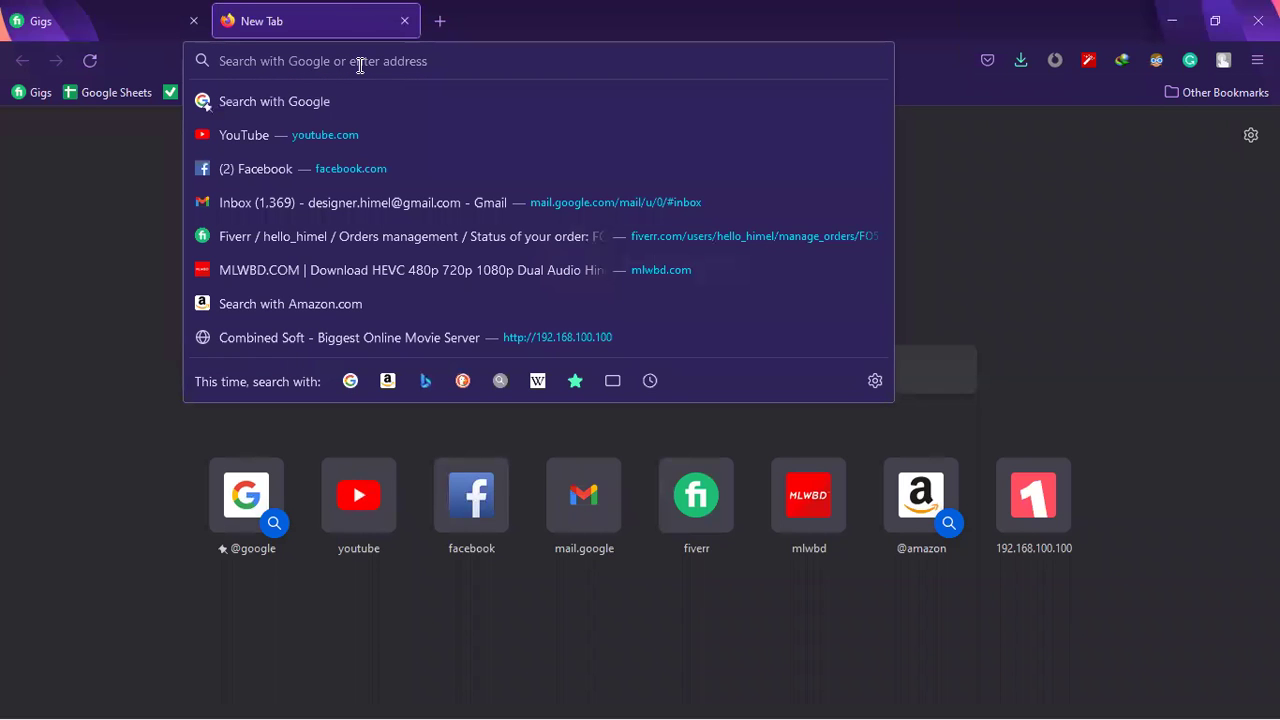
text(bi)
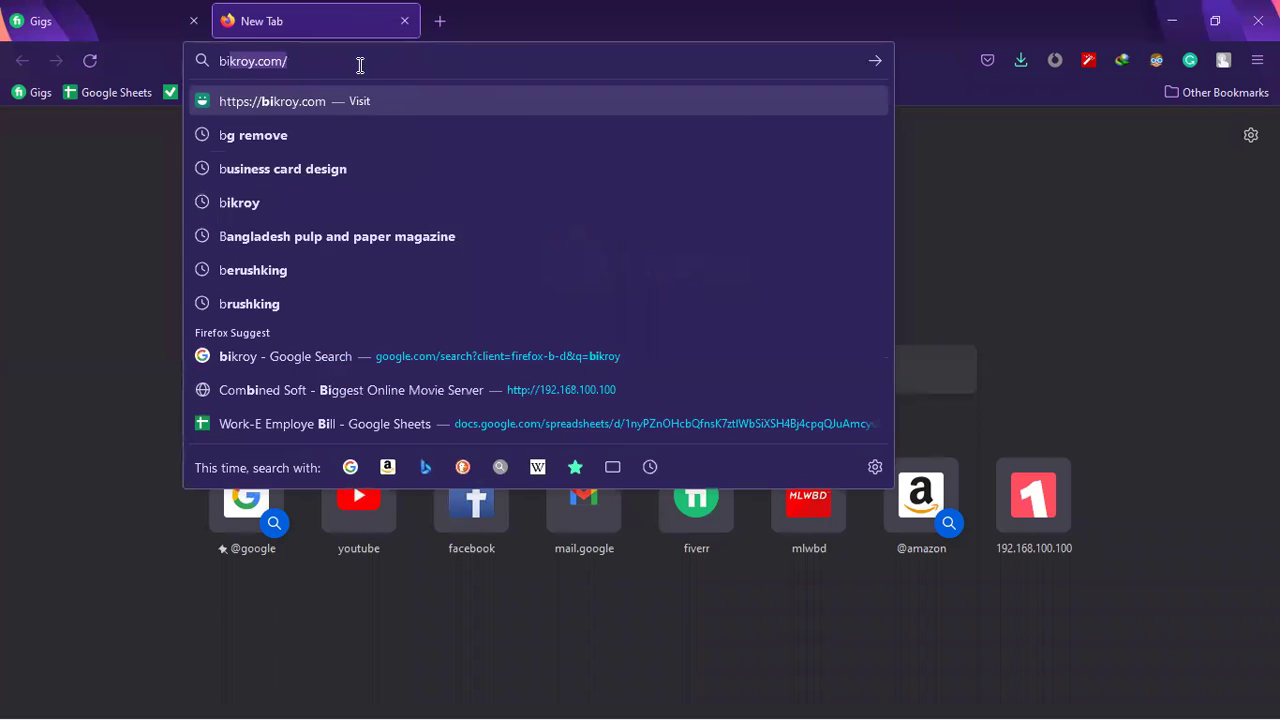
text(rds vector)
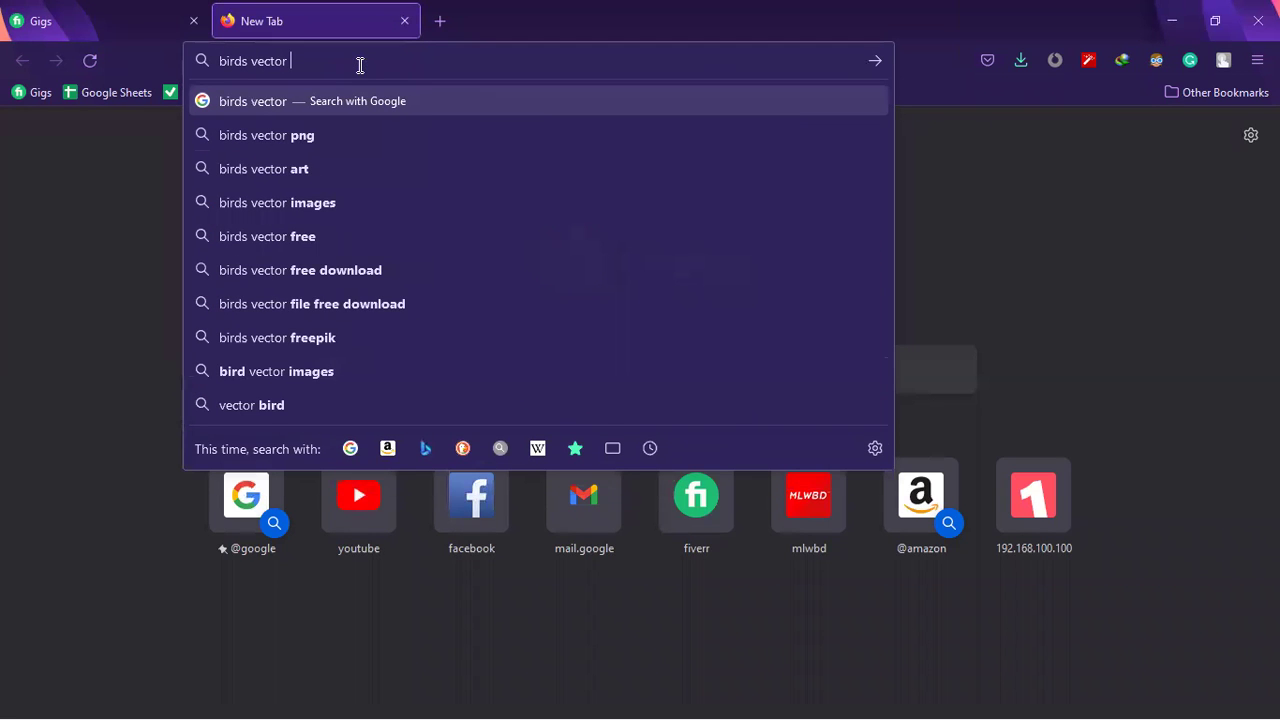
text( png)
key(Return)
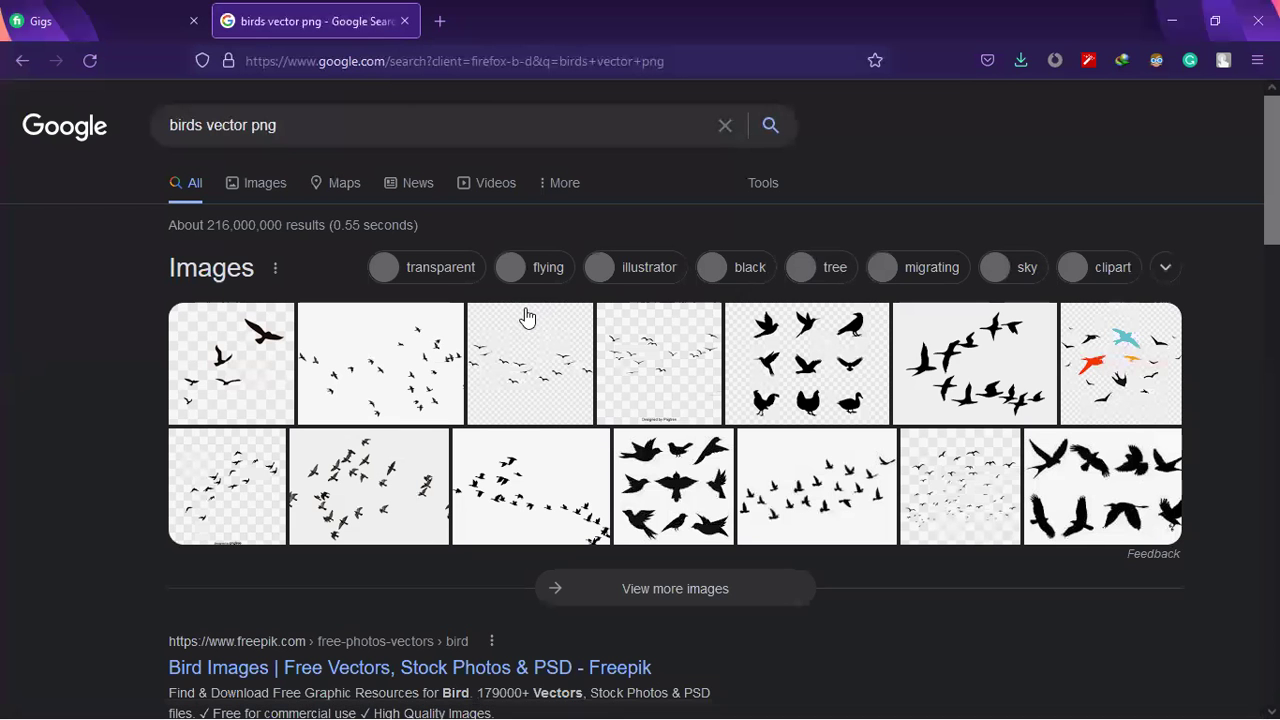
From the image results, save the Flying Bird PNG from clipart-library.com as unnamed.png in Downloads and minimize the browser.
click(203, 269)
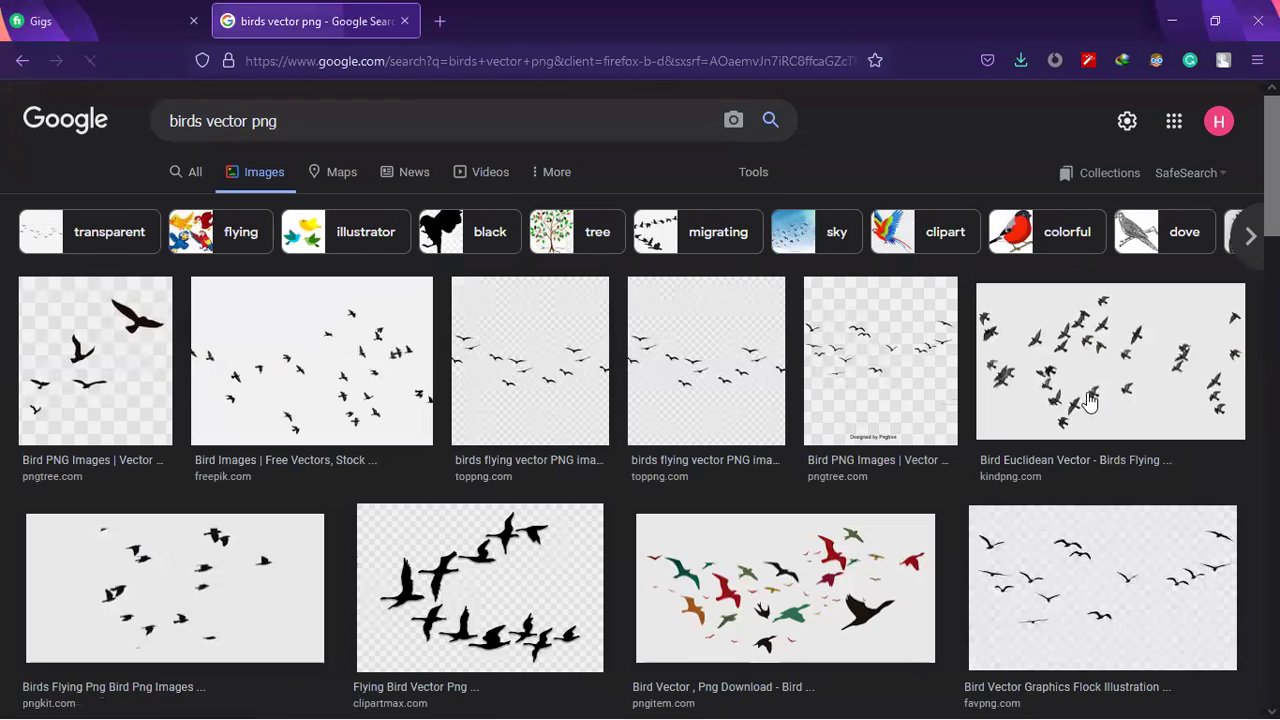
scroll(510, 428, down, 3)
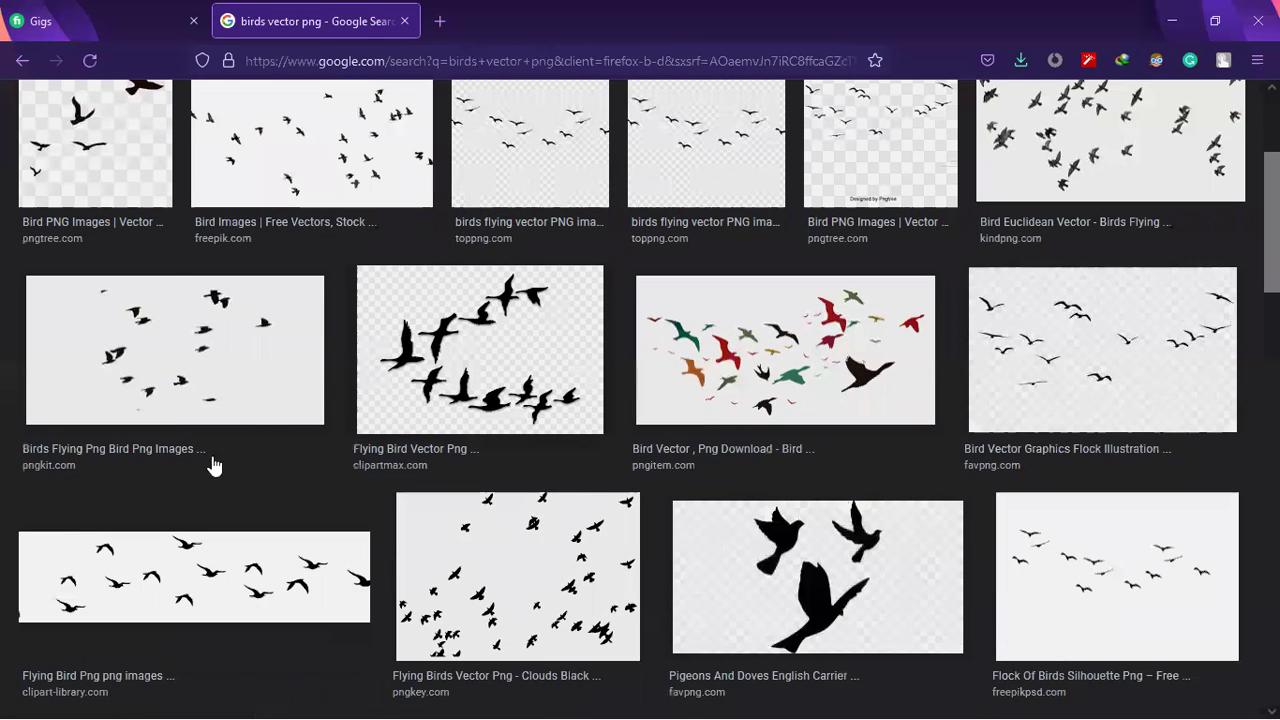
click(194, 577)
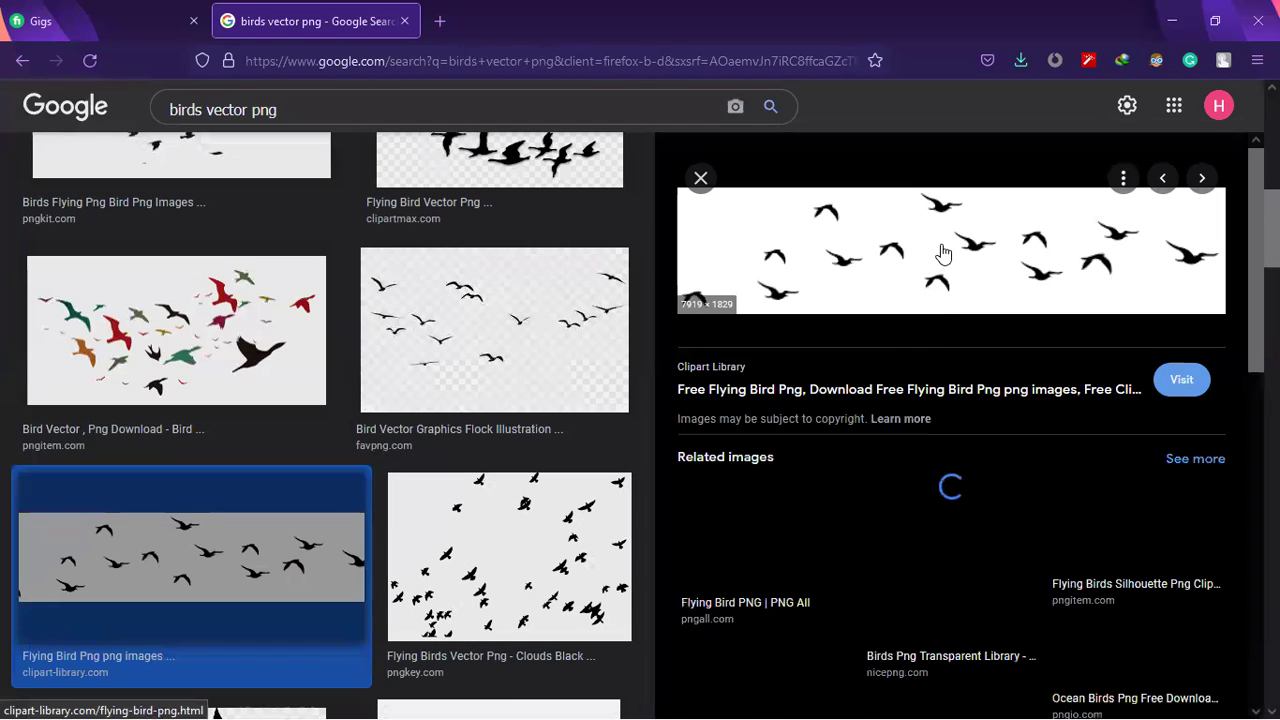
right_click(866, 276)
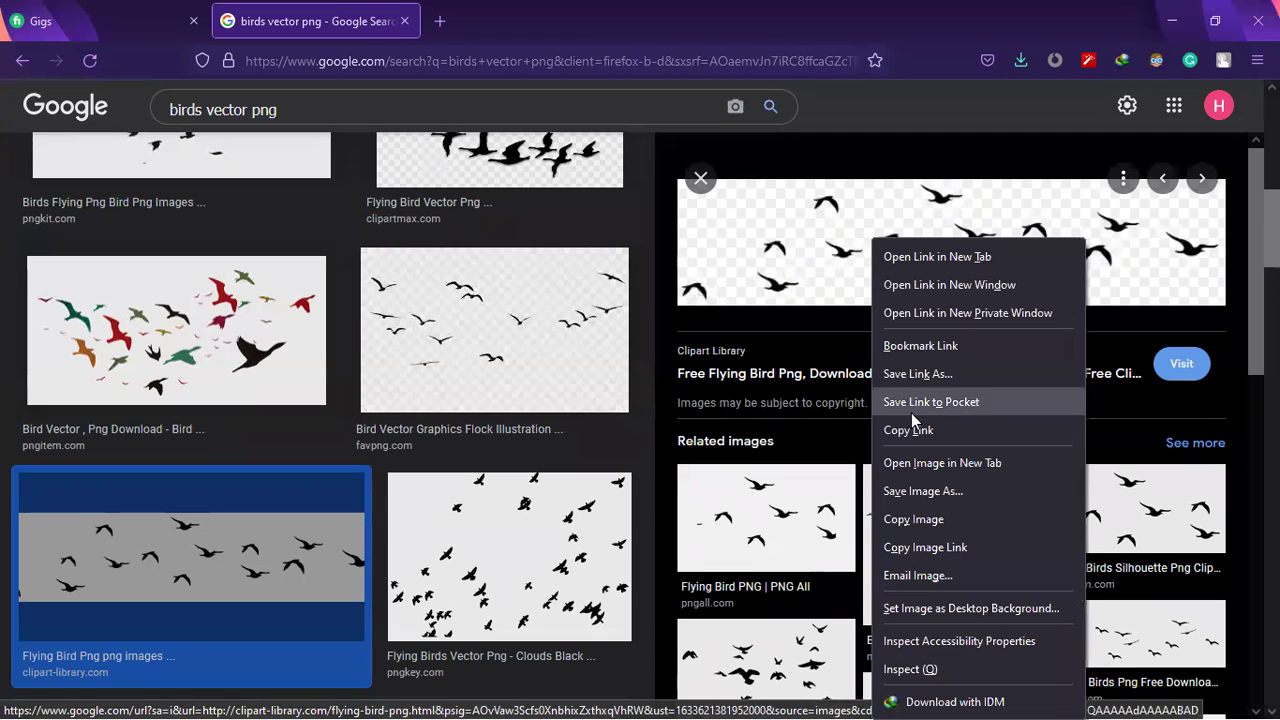
click(916, 491)
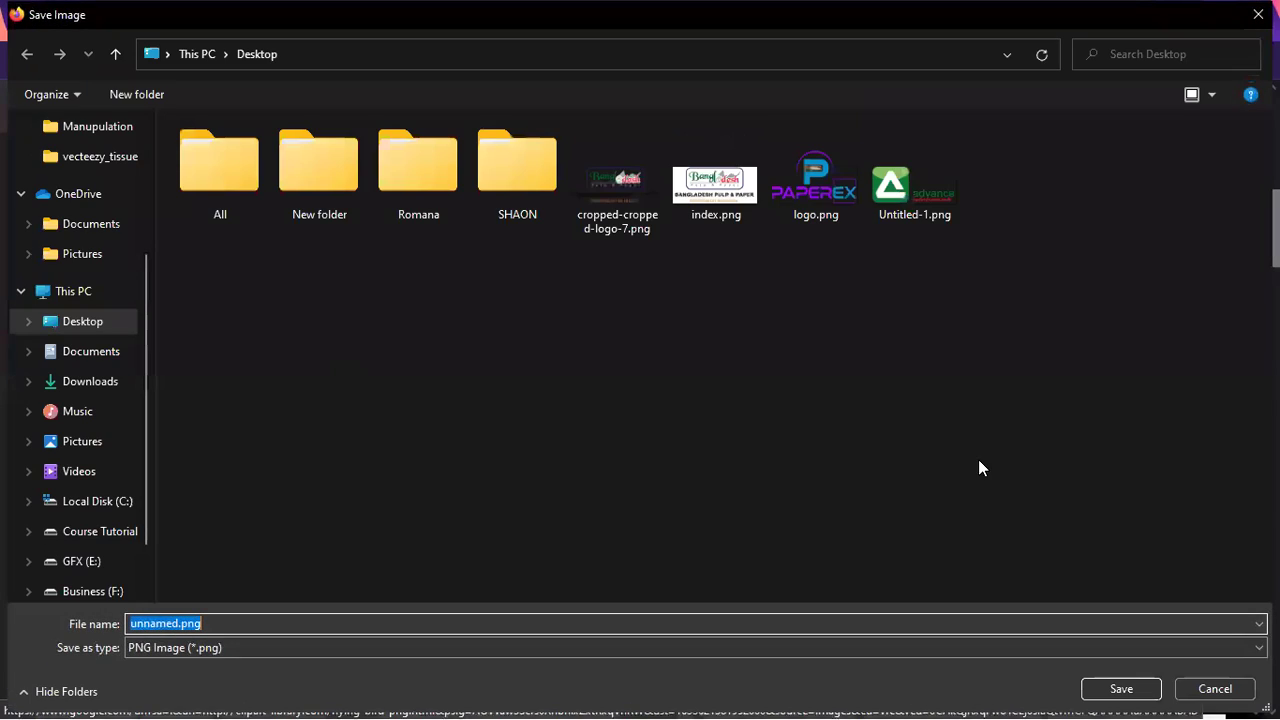
click(85, 384)
click(1121, 688)
click(1190, 18)
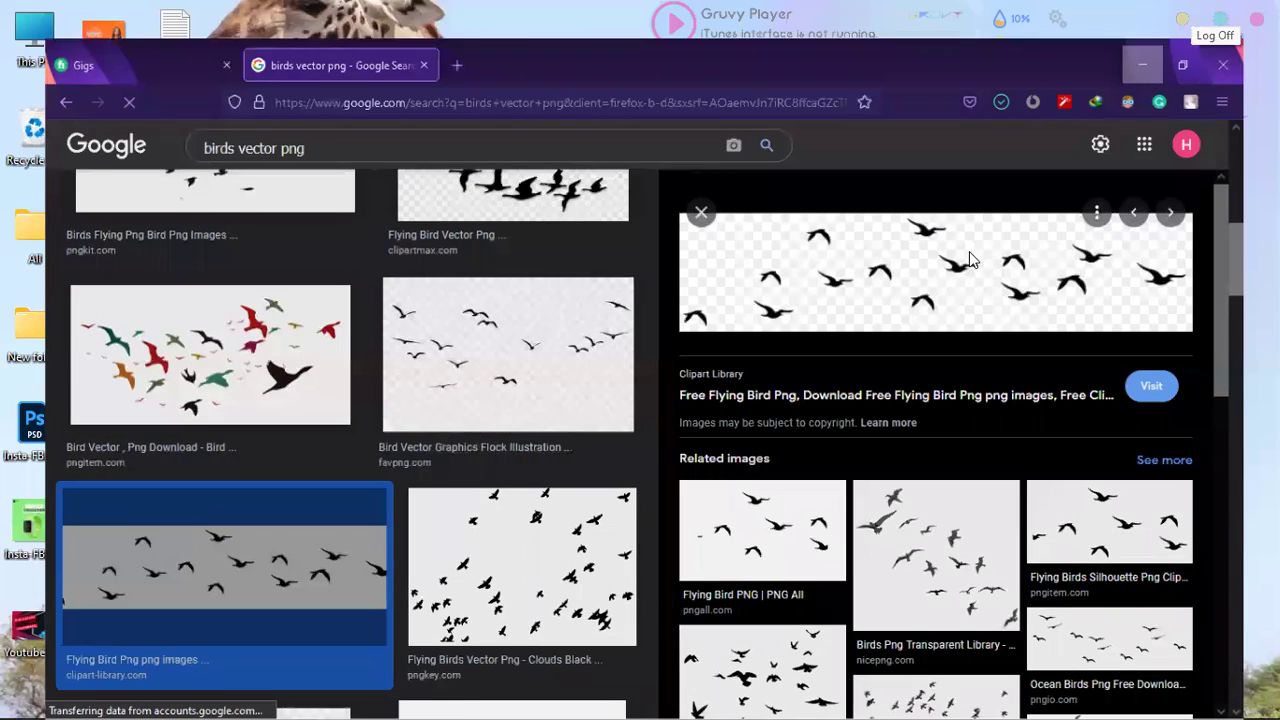
Switch back to Photoshop and place the saved birds image, unnamed.png, from the Downloads folder into the composition.
click(806, 698)
click(681, 697)
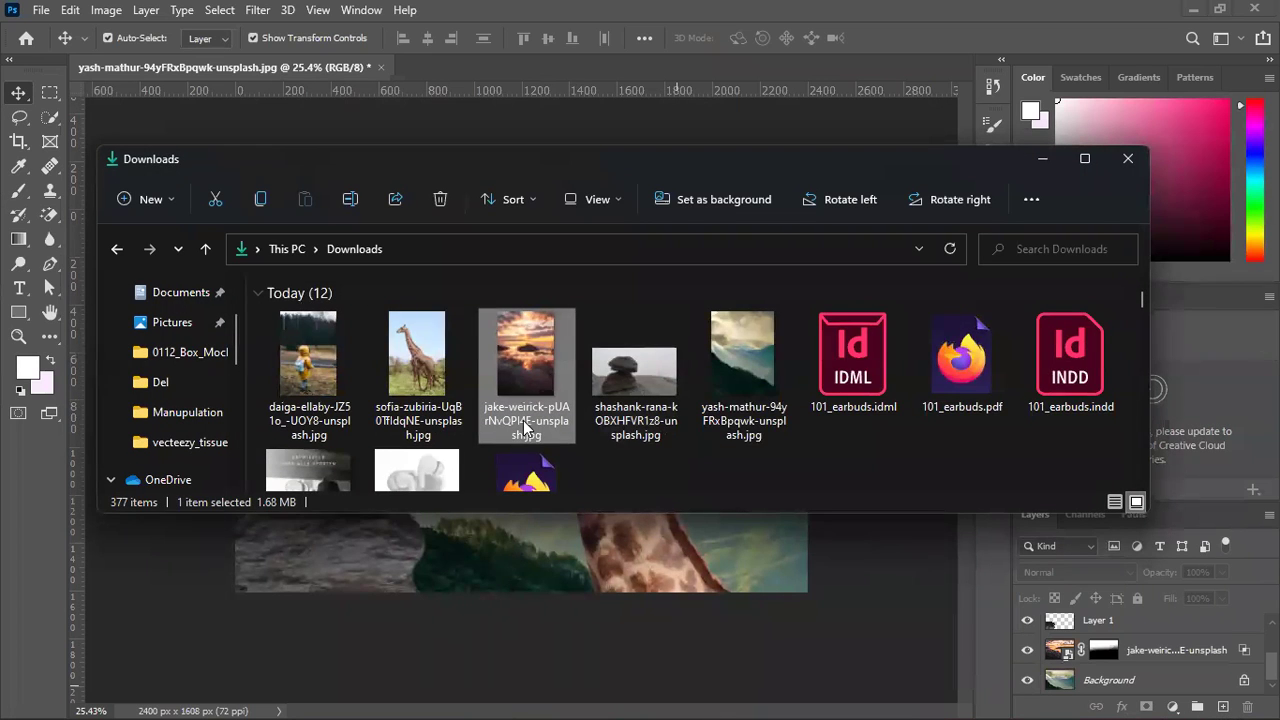
scroll(560, 400, down, 5)
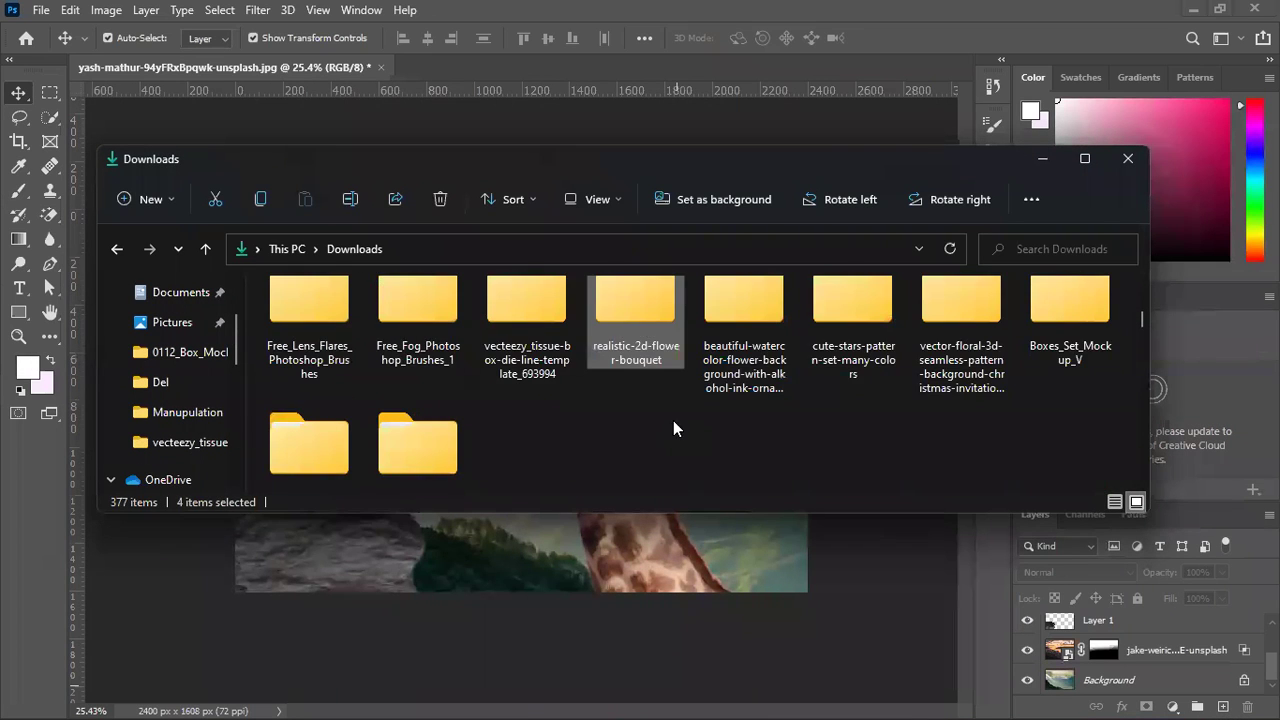
scroll(675, 418, up, 5)
drag(639, 470, 610, 550)
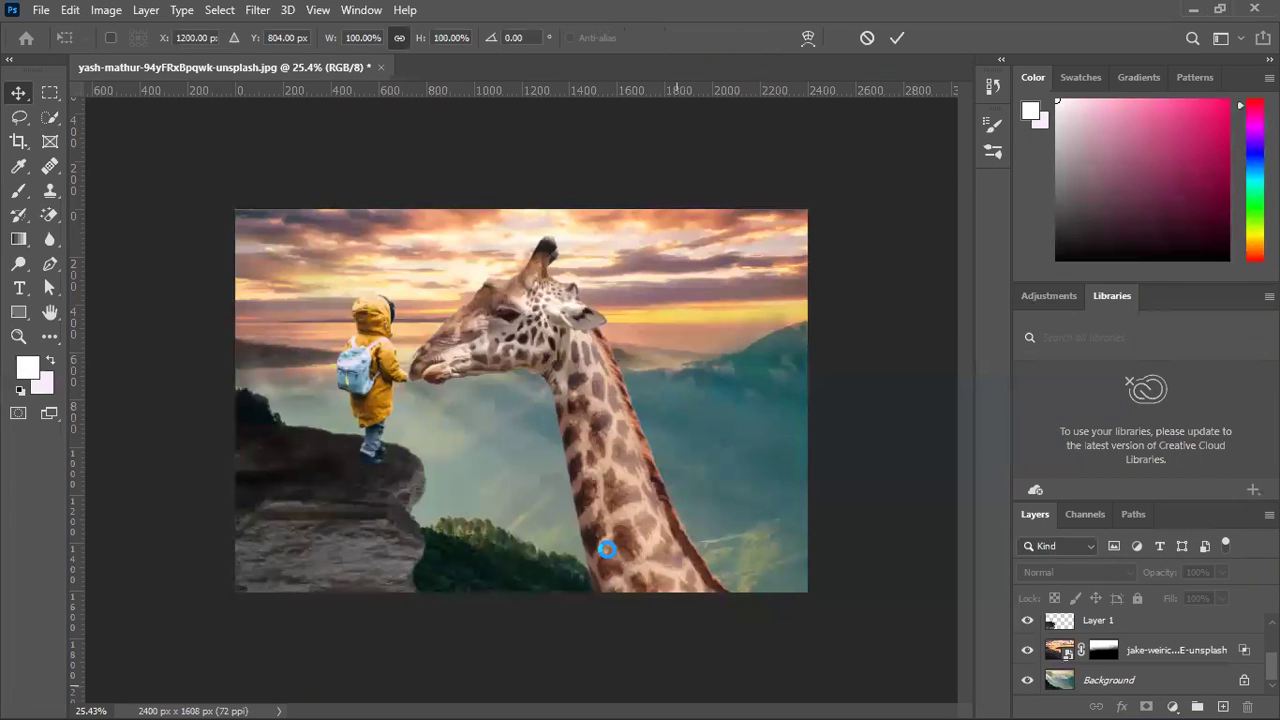
Scale the placed birds to about 137.77%, position them in the upper-left sky, and apply the transformation.
drag(581, 418, 699, 259)
drag(602, 235, 366, 241)
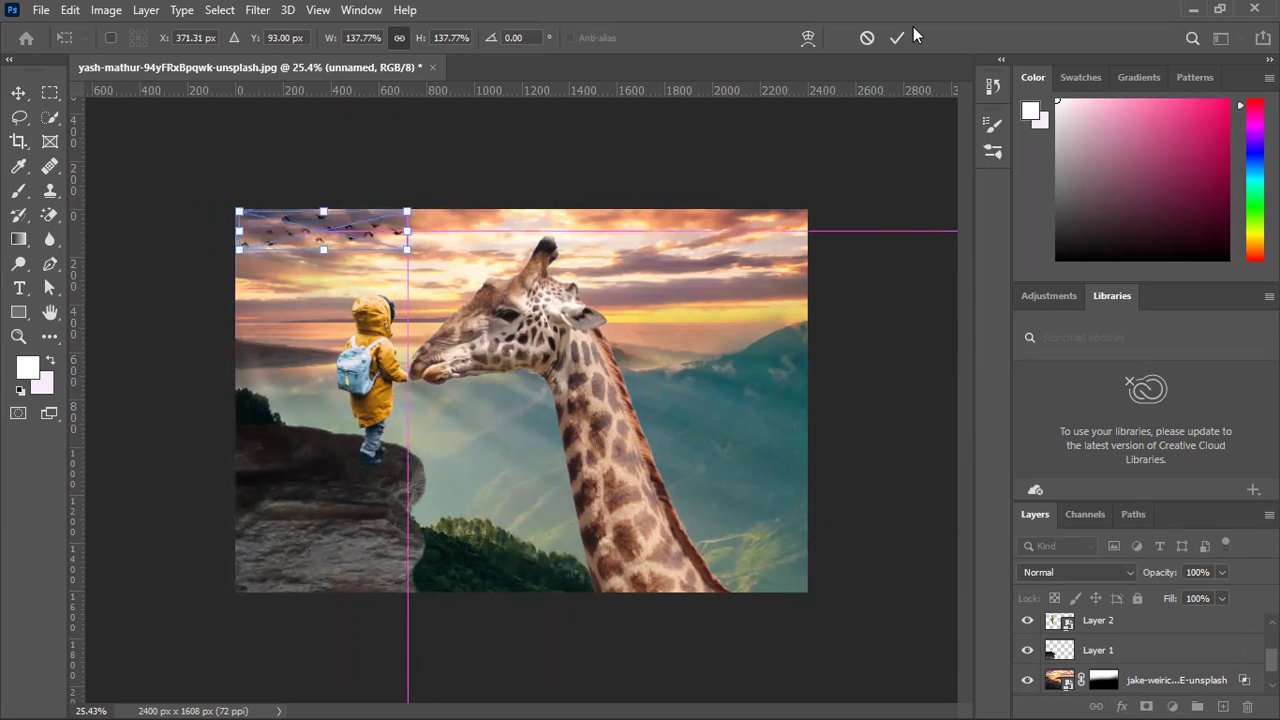
click(897, 38)
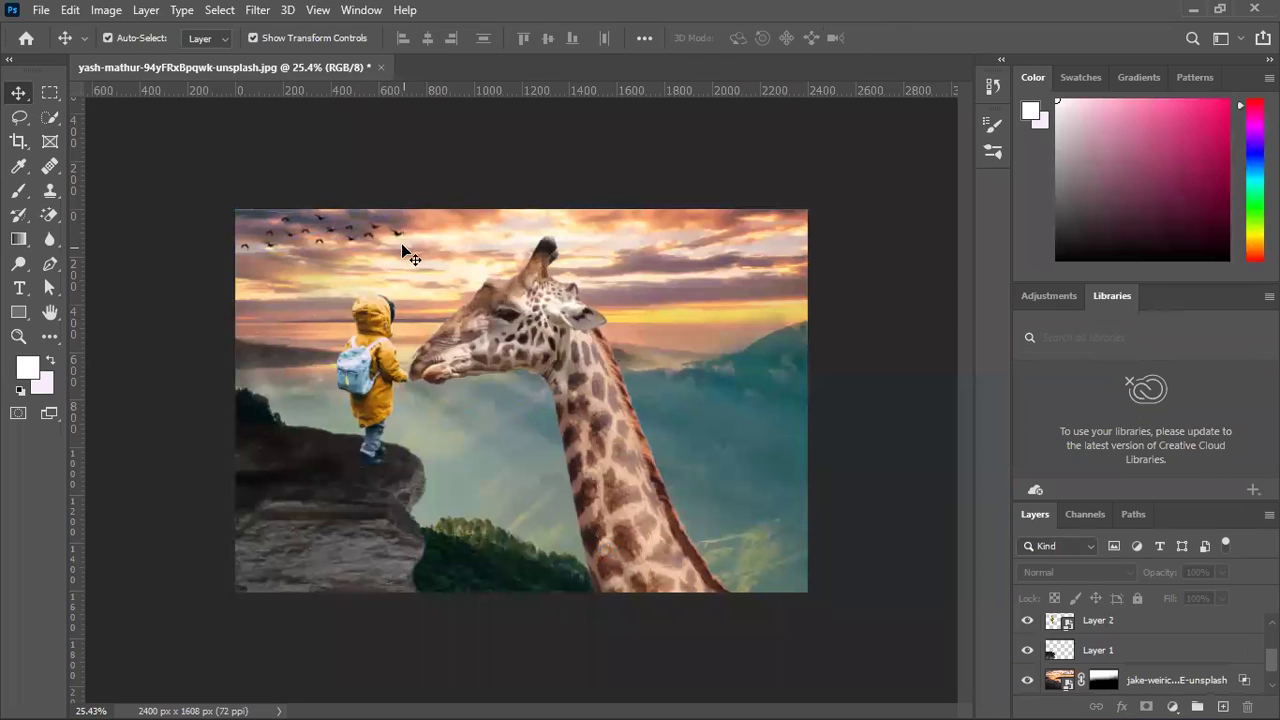
Lower the opacity of the unnamed birds layer slightly to blend the flock into the sky, and deselect the layer.
click(1148, 624)
scroll(1135, 653, up, 2)
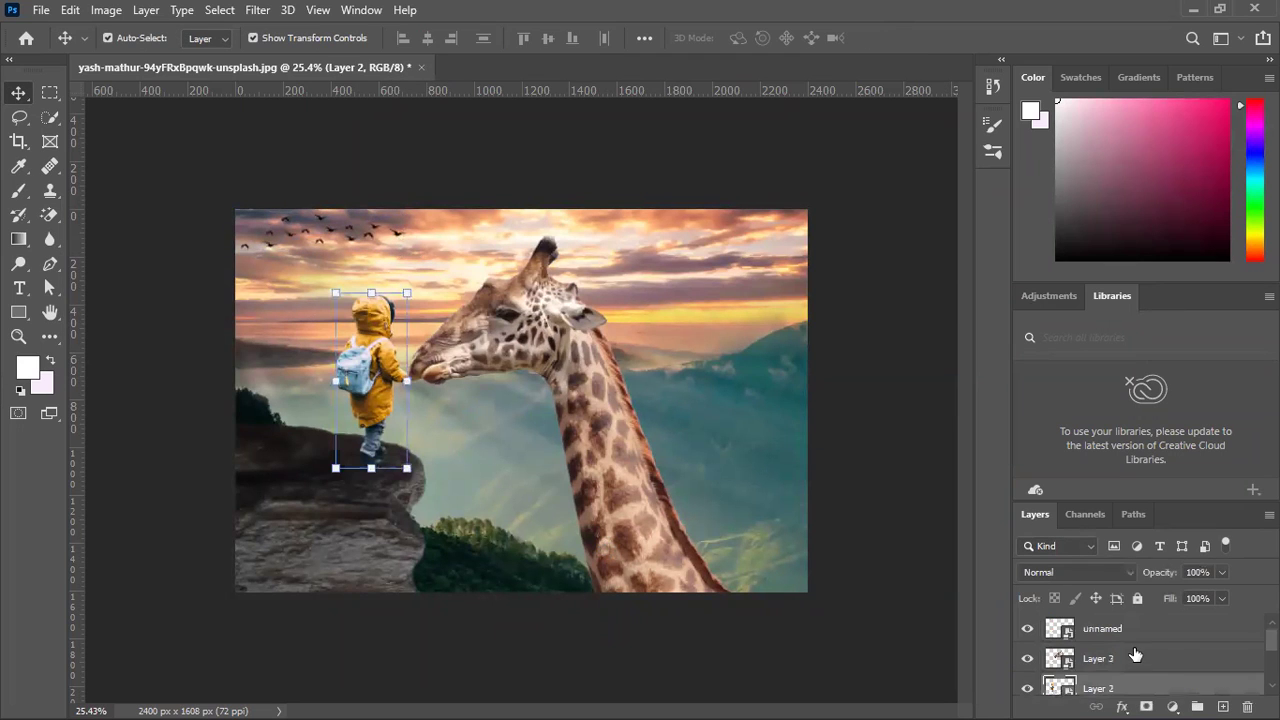
click(1135, 625)
mouse_move(1160, 580)
mouse_down()
mouse_move(1130, 594)
mouse_move(1176, 581)
mouse_move(1165, 580)
mouse_up()
click(950, 396)
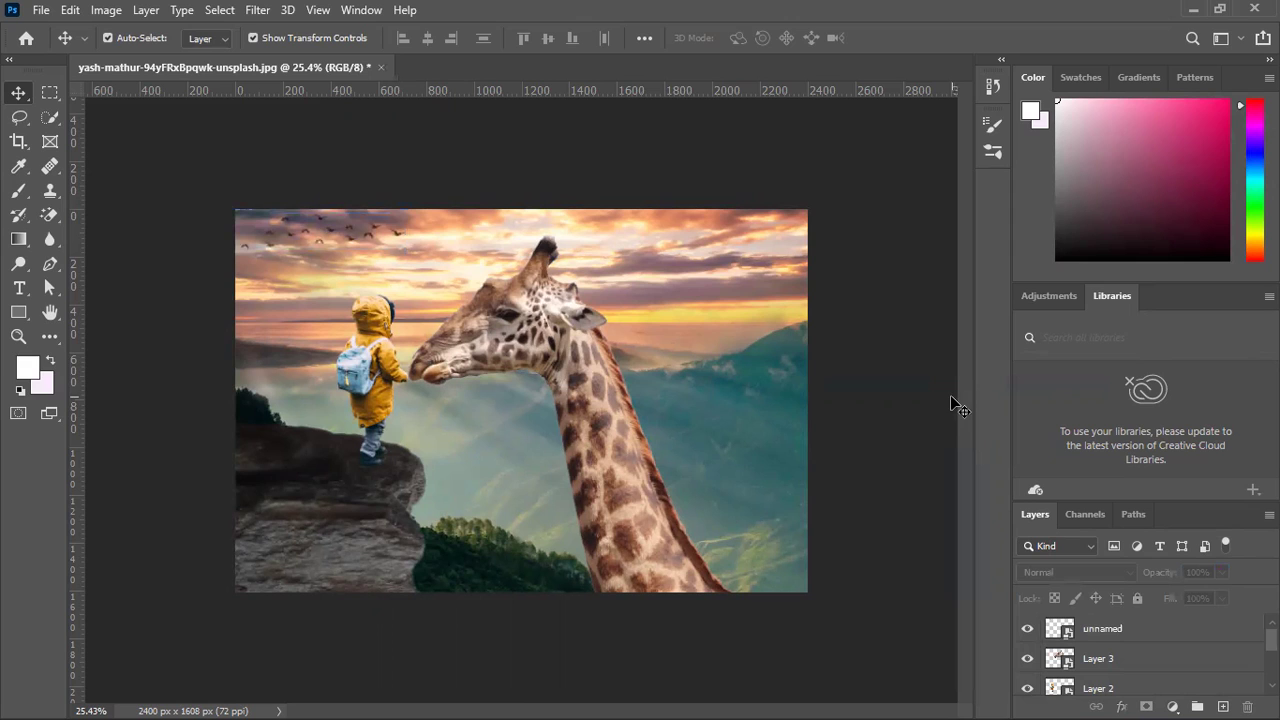
Add a Hue/Saturation adjustment clipped to the giraffe layer, Layer 3, and set its saturation to +22.
click(545, 350)
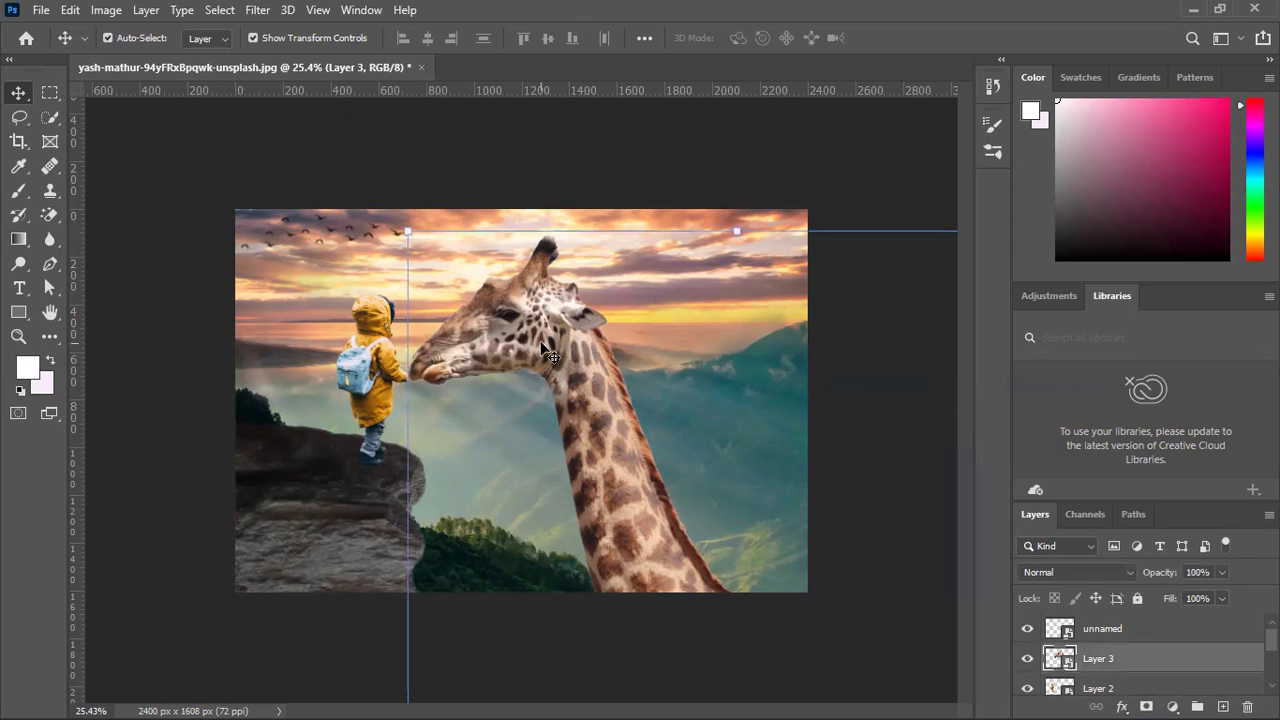
click(864, 172)
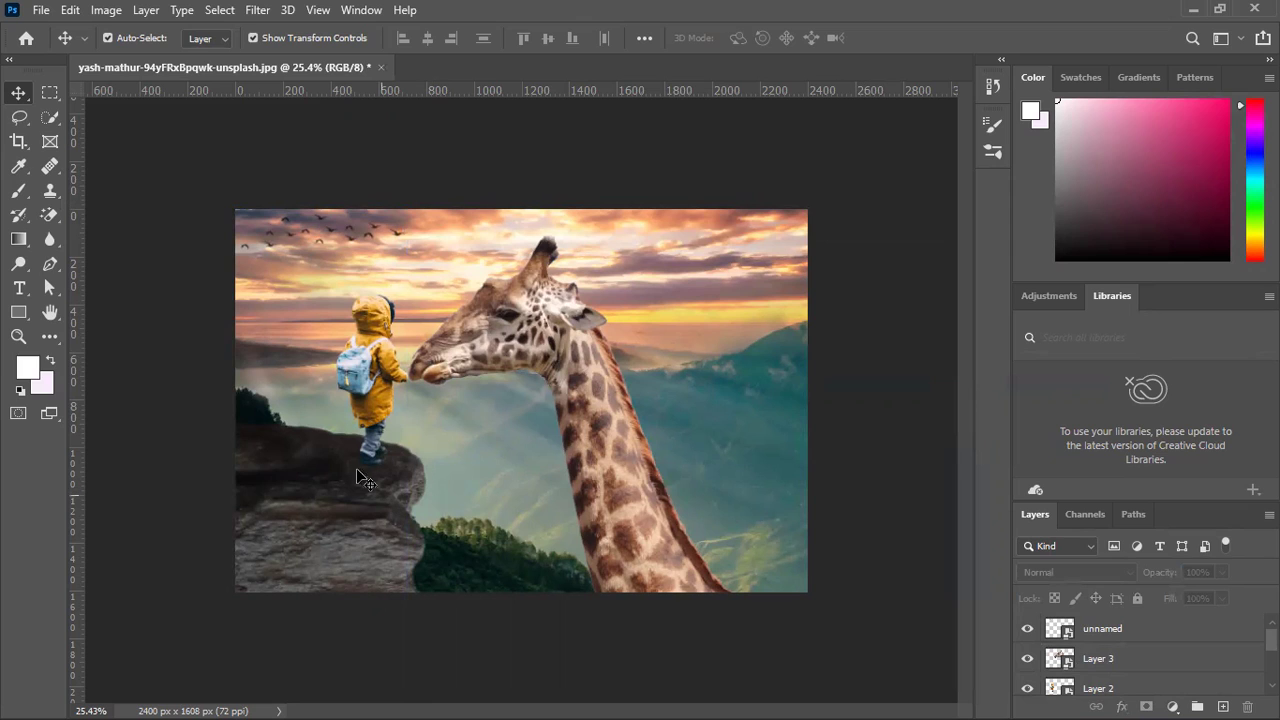
click(523, 331)
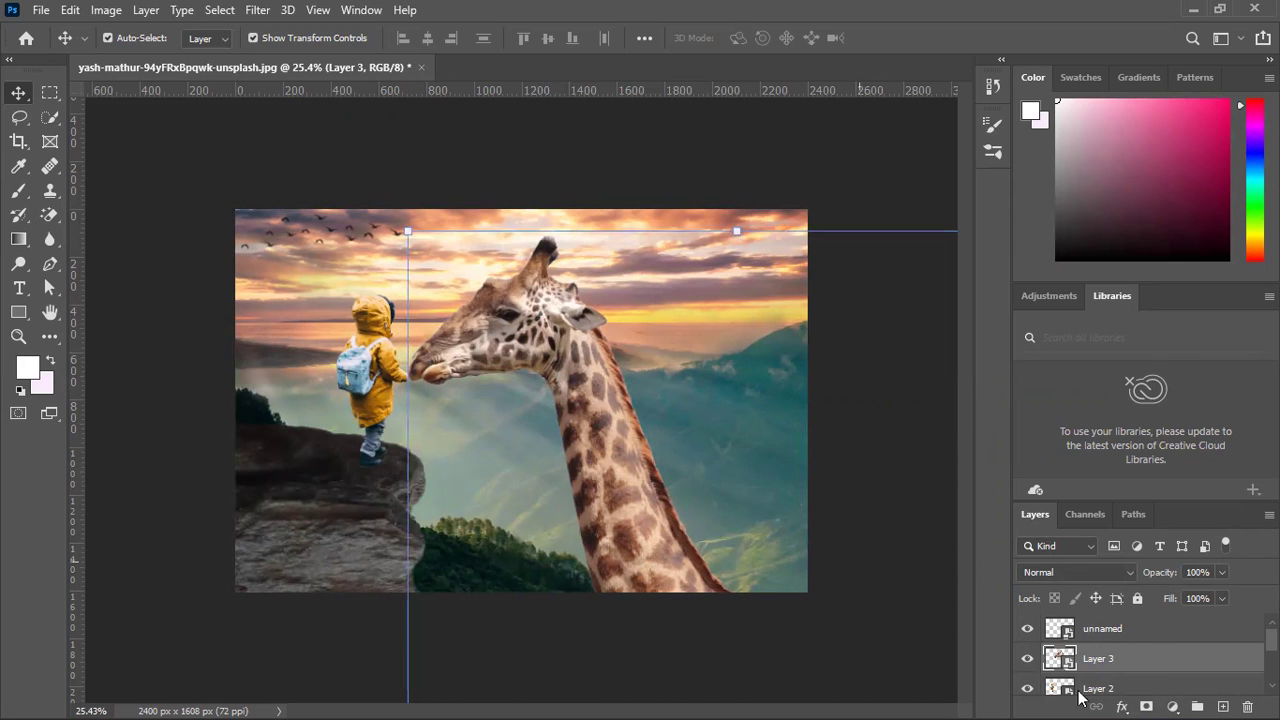
click(1173, 707)
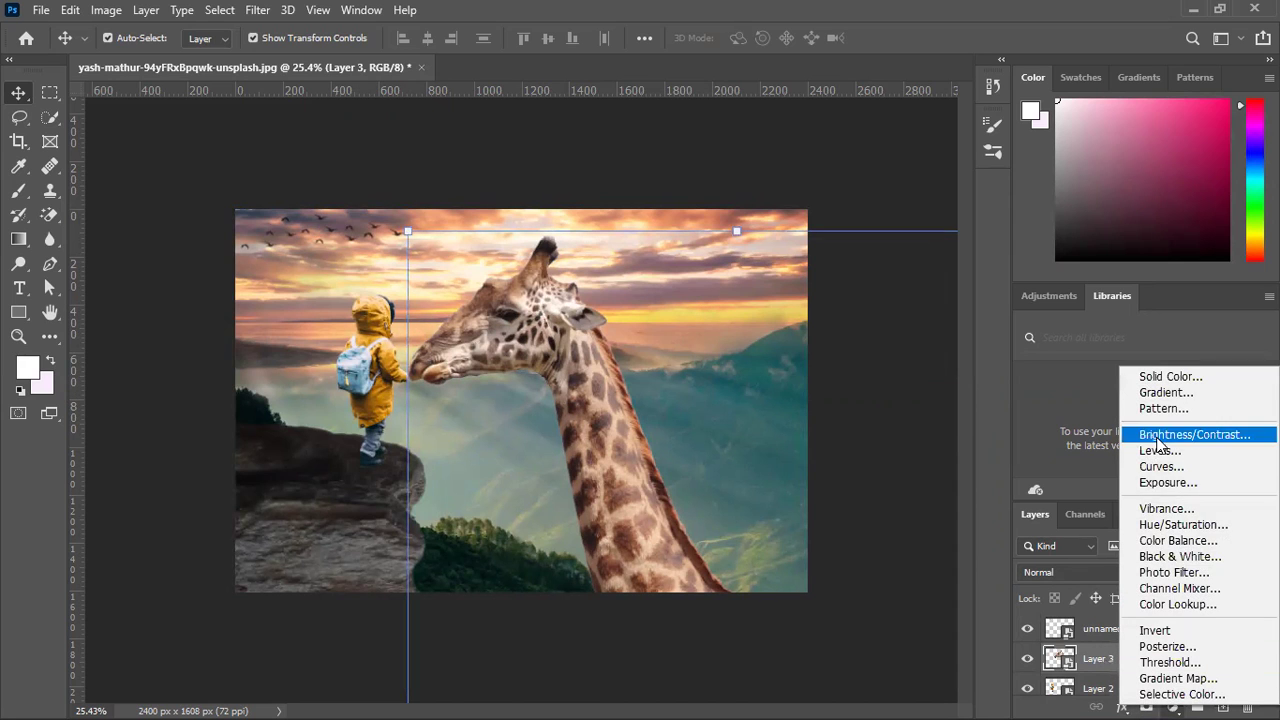
click(1183, 524)
click(1004, 576)
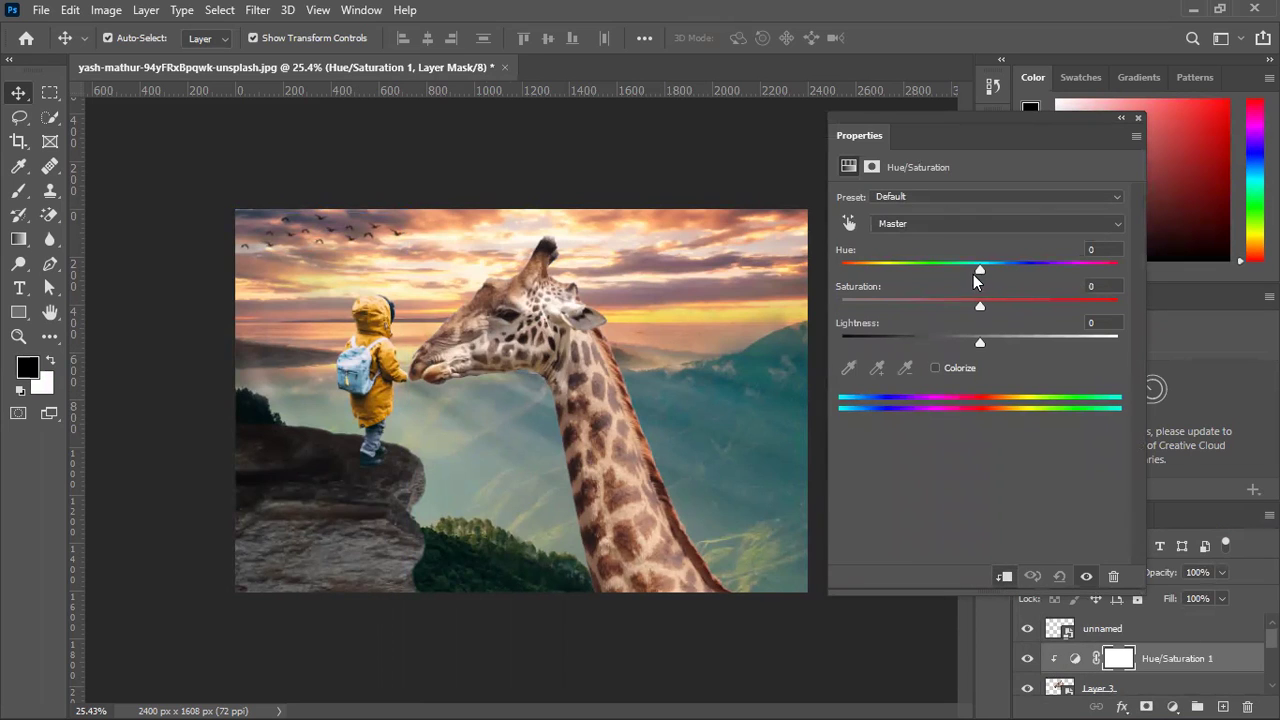
drag(1010, 306, 1009, 306)
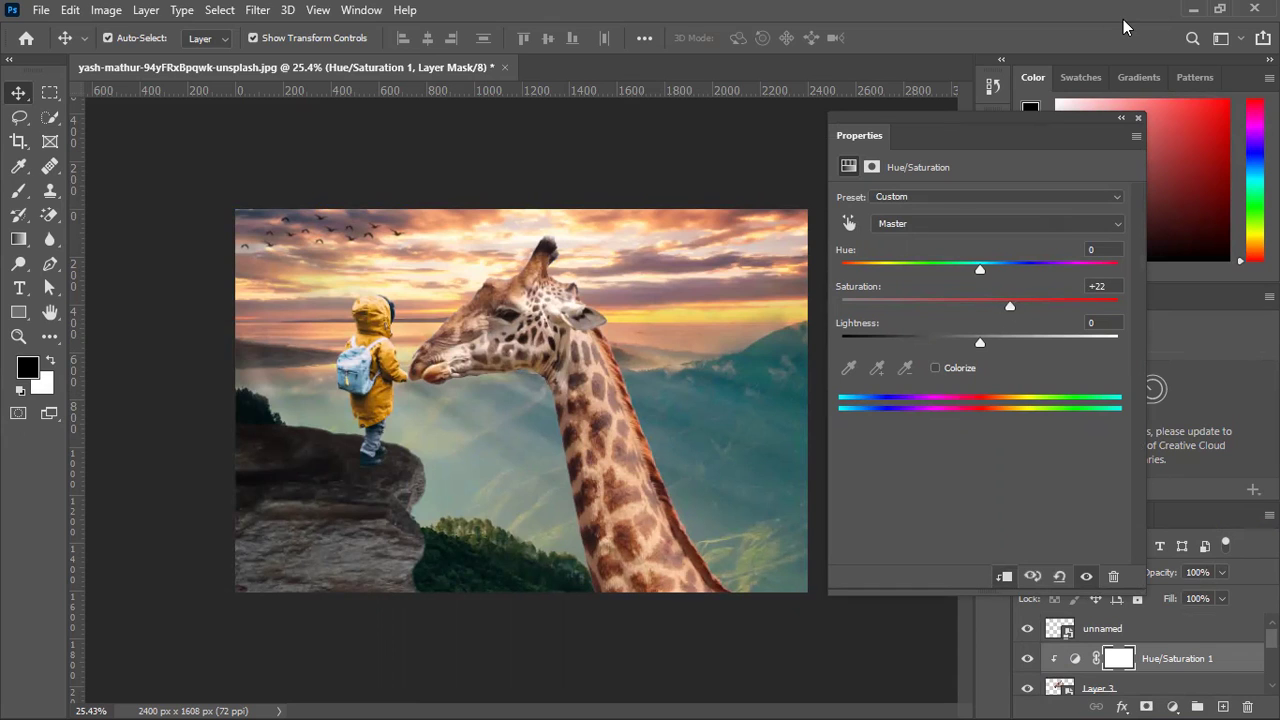
click(1140, 121)
Add a Hue/Saturation adjustment clipped to the child layer, Layer 2, with the master saturation at +12.
click(368, 390)
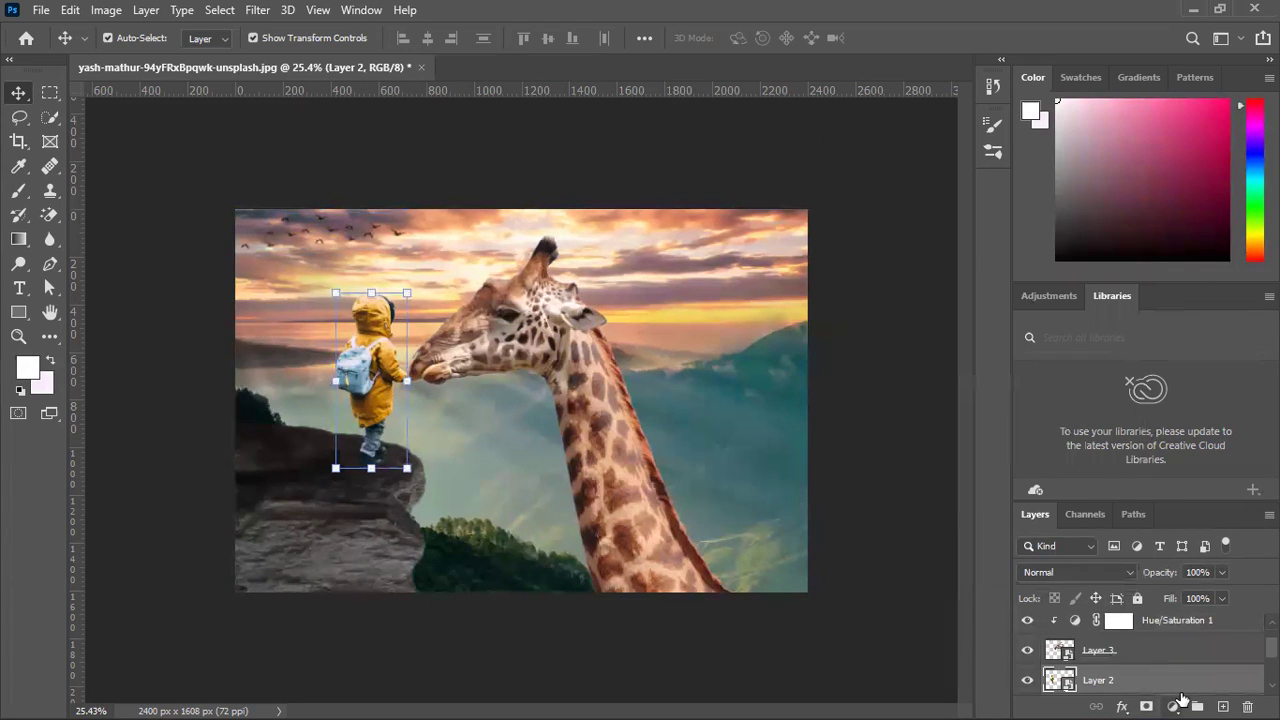
click(1173, 707)
click(1180, 524)
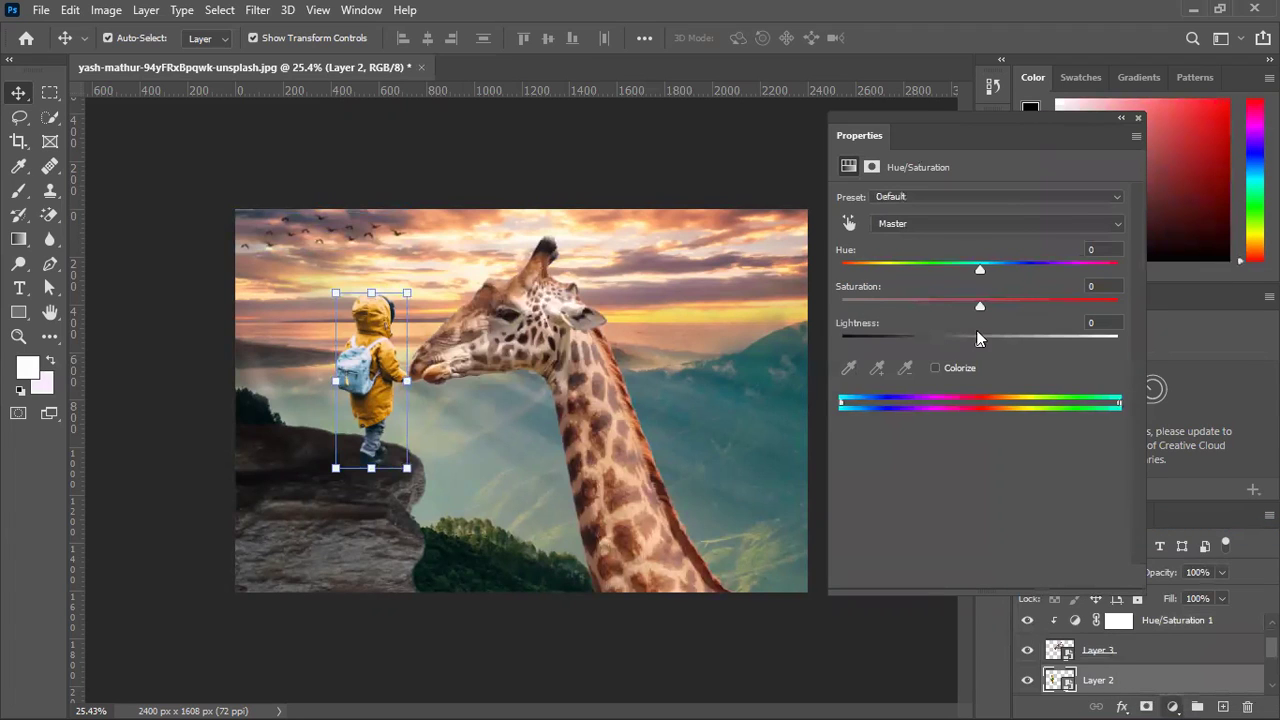
click(997, 578)
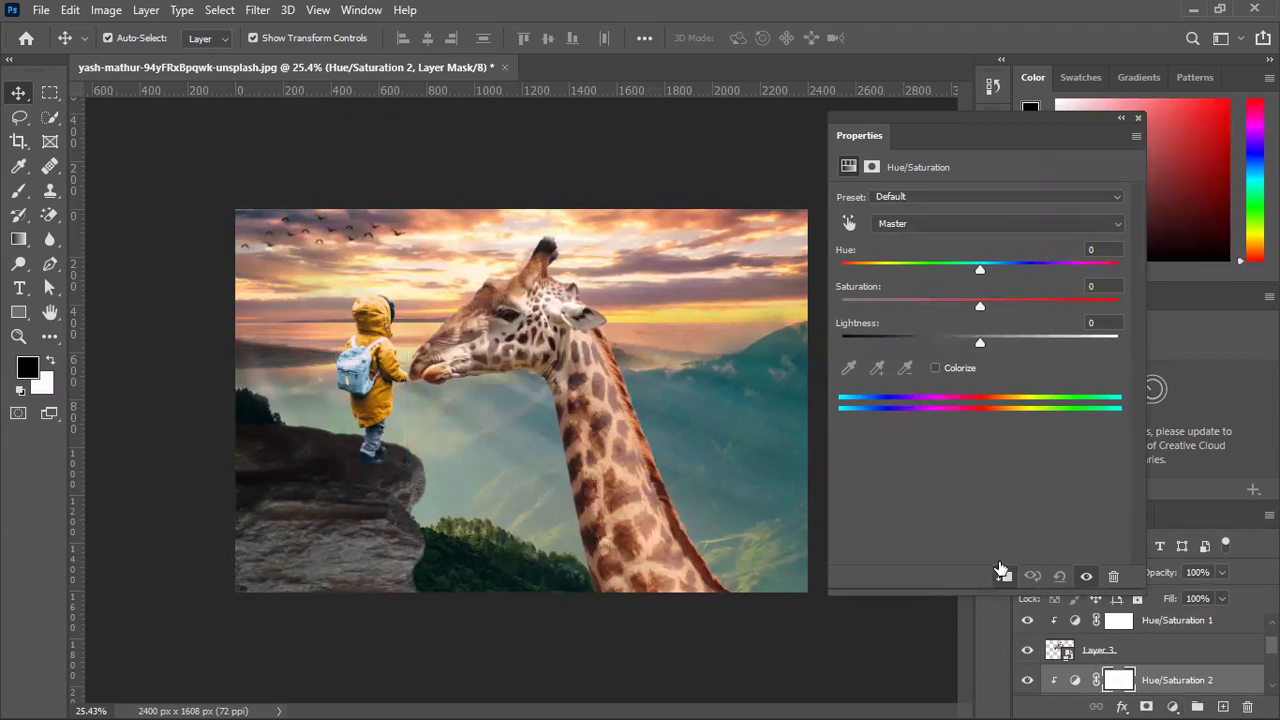
drag(980, 304, 996, 302)
click(849, 223)
click(370, 331)
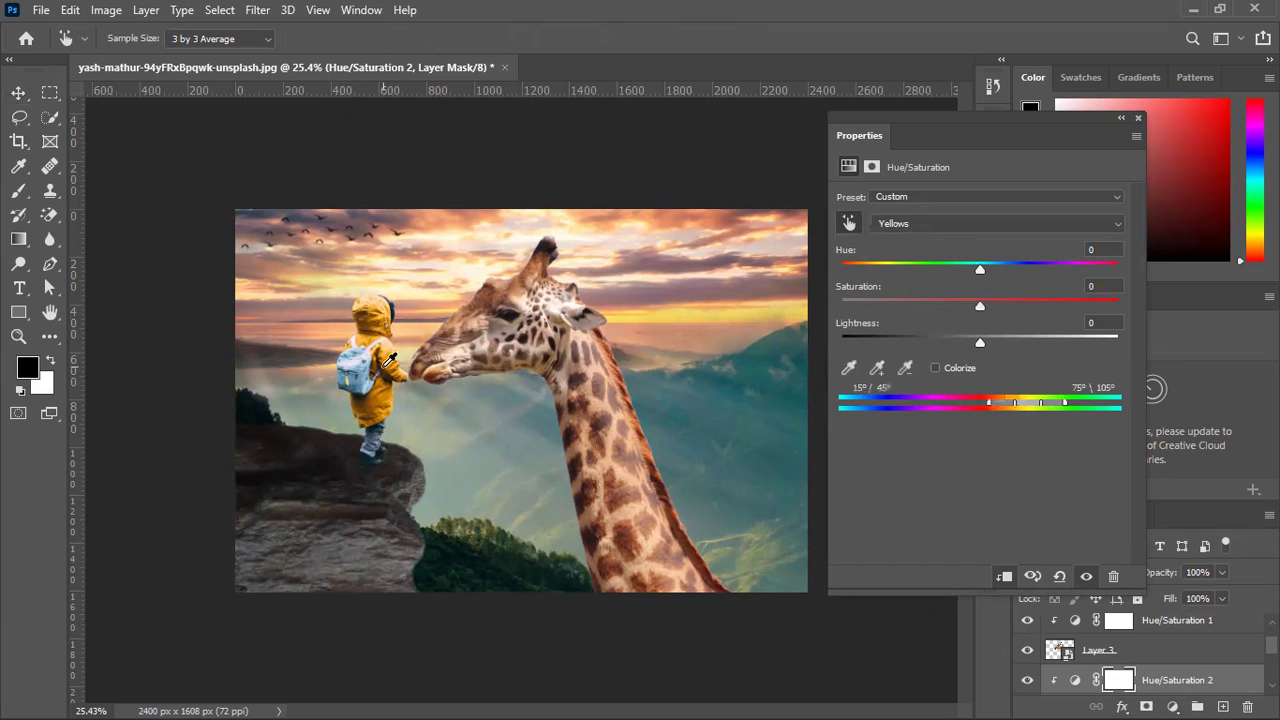
drag(961, 278, 986, 320)
click(939, 369)
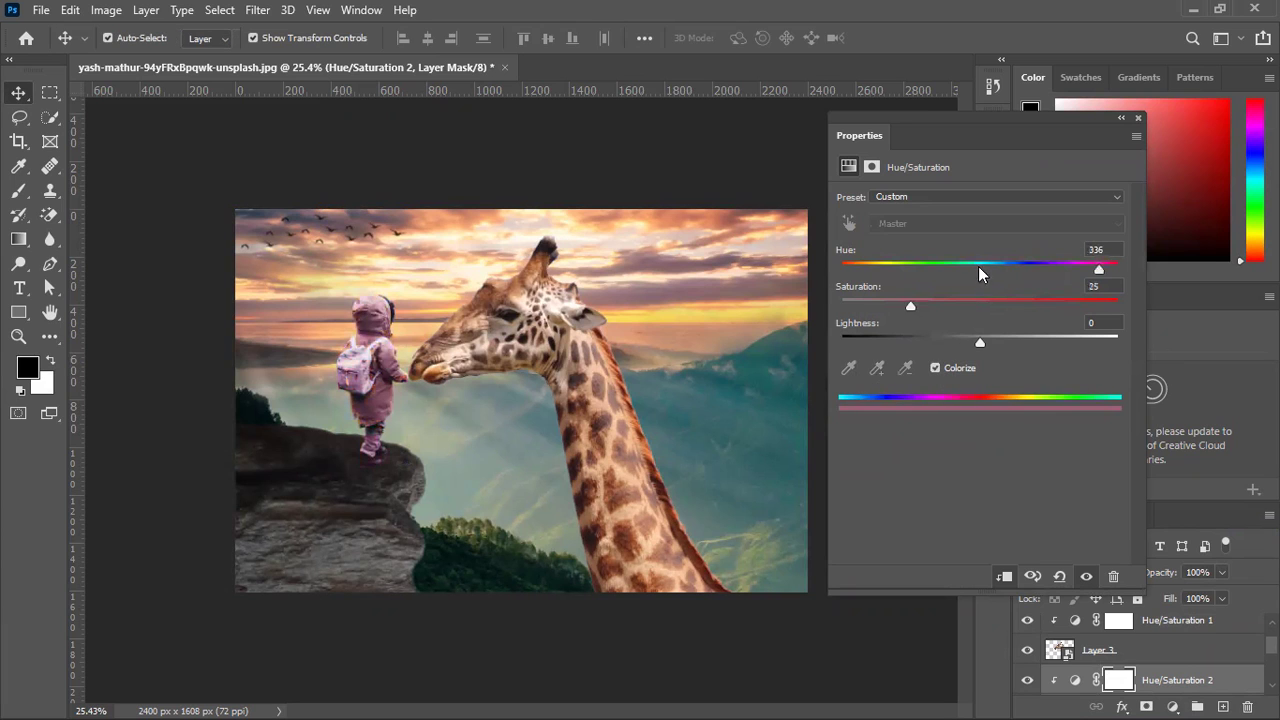
click(937, 368)
click(937, 367)
drag(1099, 272, 1058, 271)
click(936, 369)
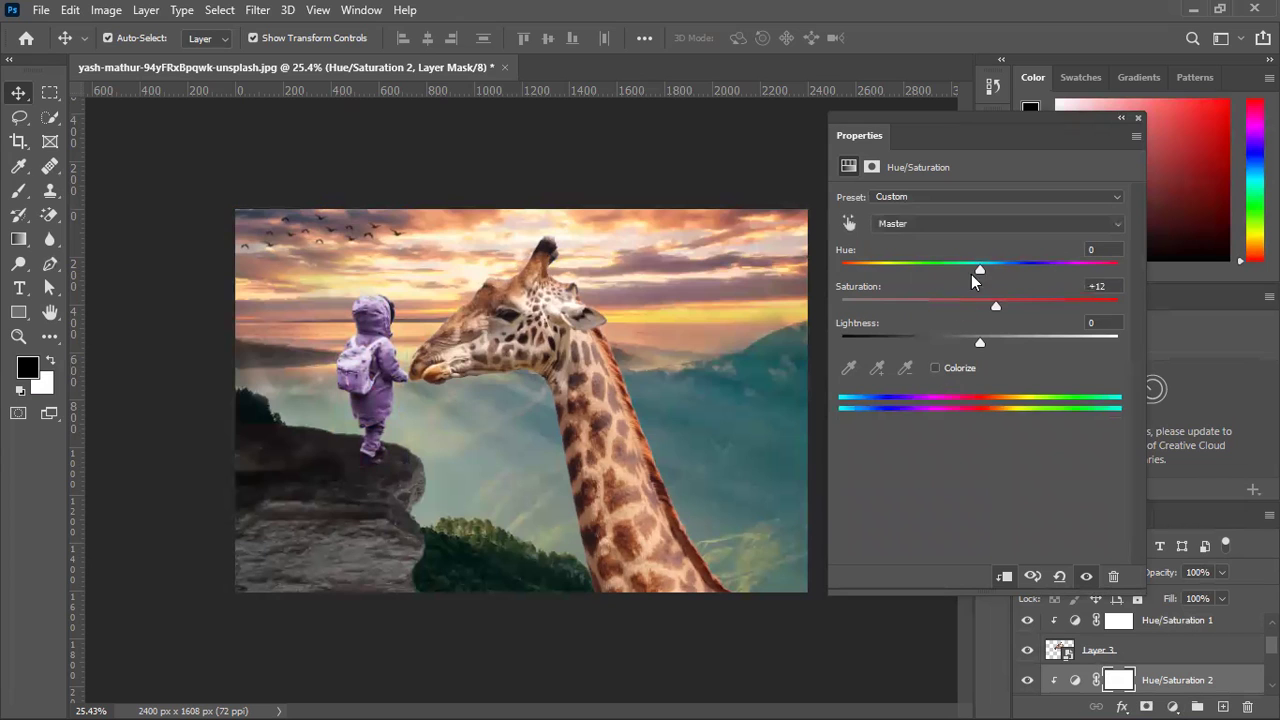
Recolour the child's raincoat orange by setting the hue of the Yellows range to -21.
click(966, 225)
click(920, 268)
drag(980, 270, 945, 283)
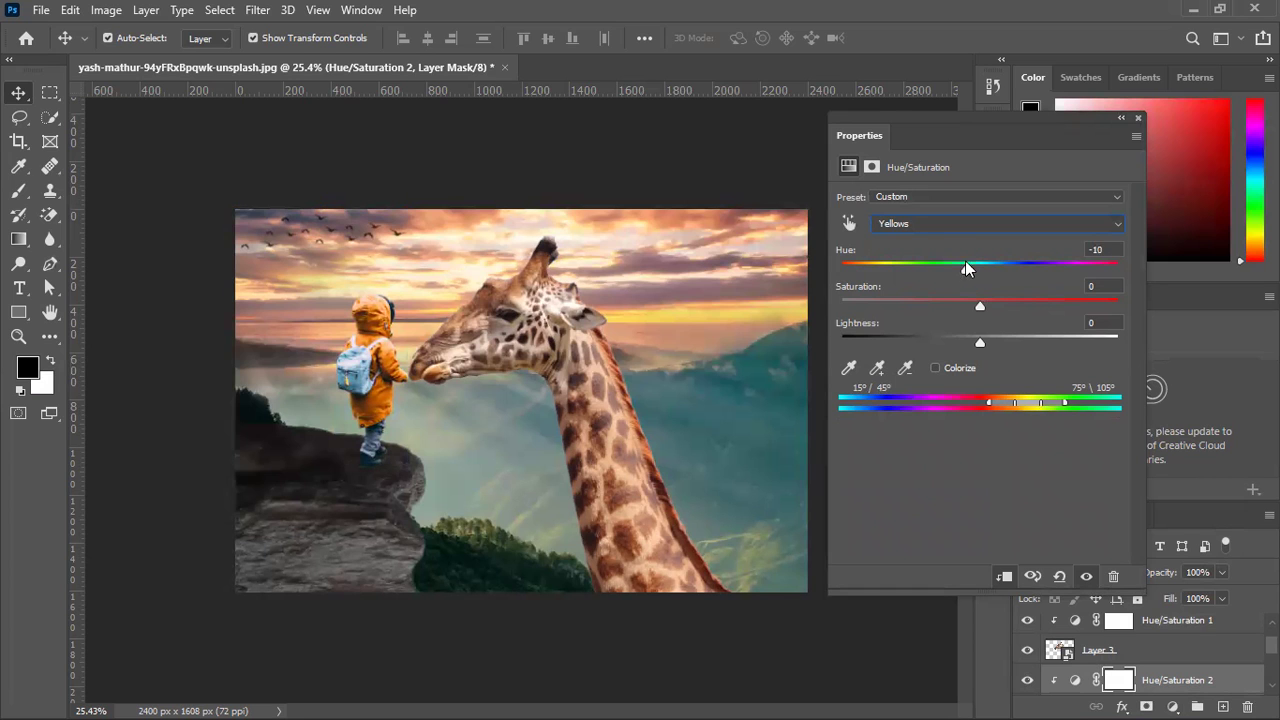
drag(964, 270, 950, 295)
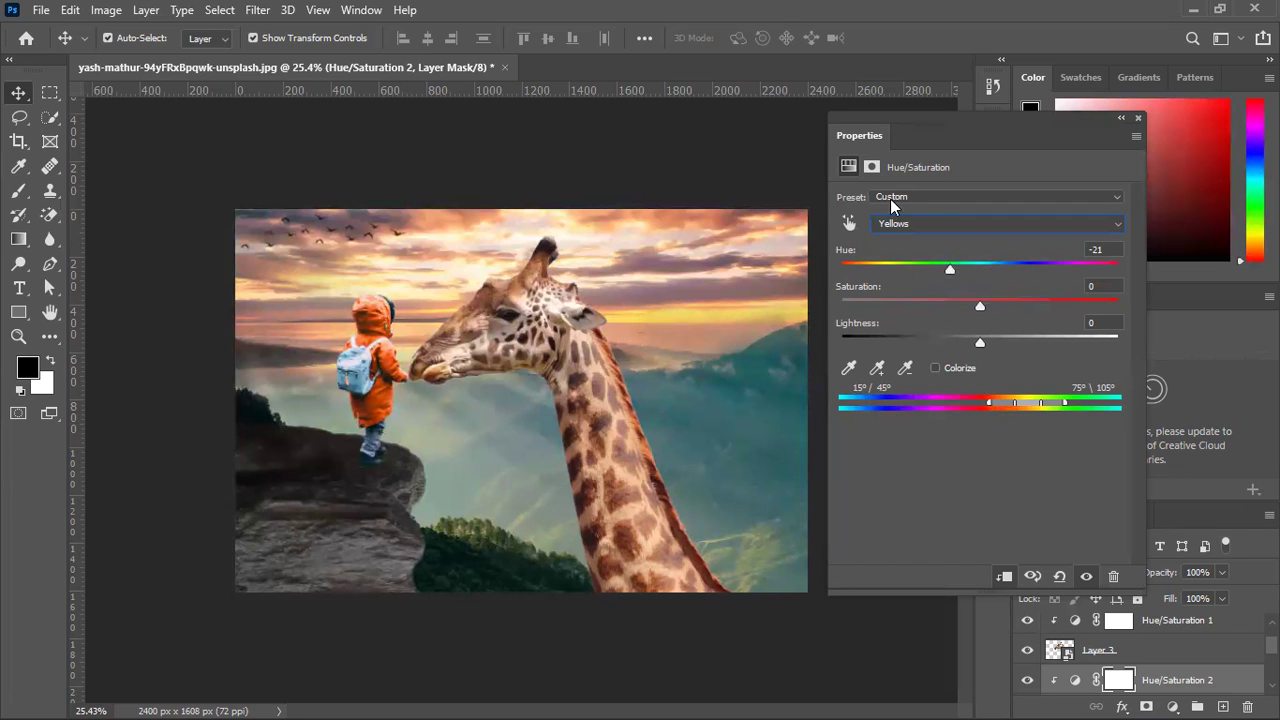
Sample the backpack's Cyans range, set its hue to +50 and saturation to +24, and compare the child with and without the adjustment.
click(849, 221)
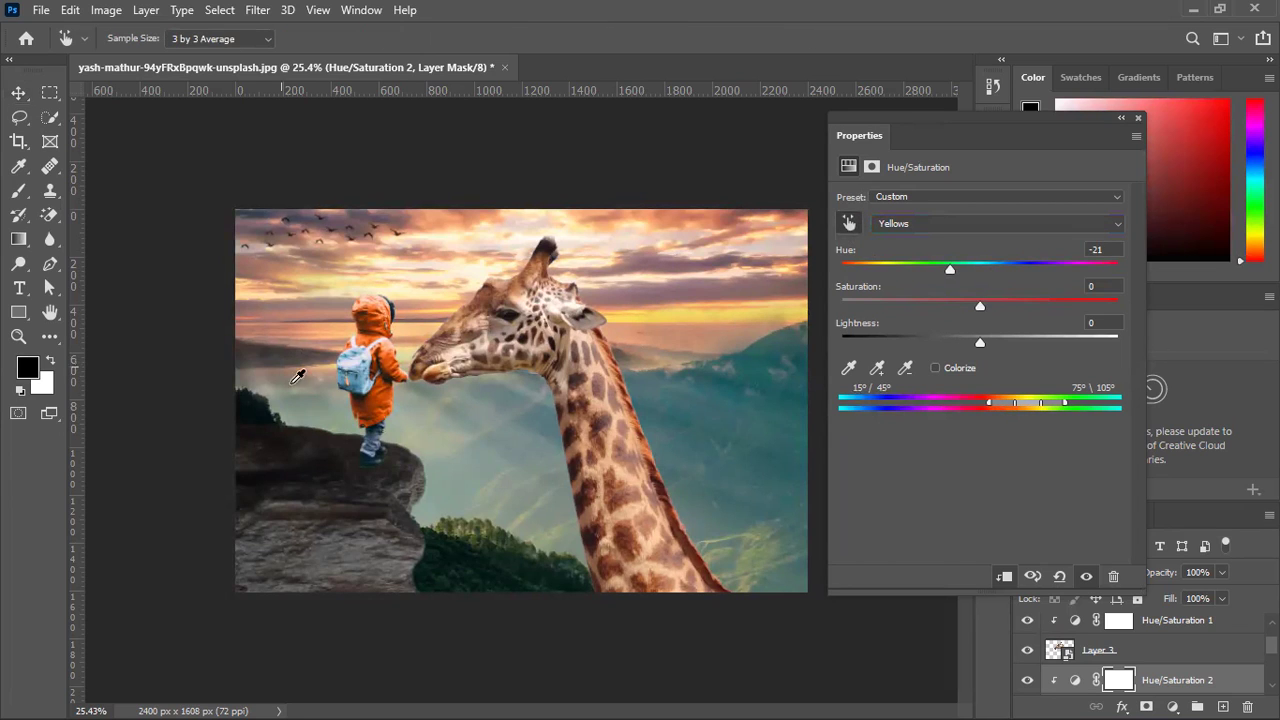
click(362, 381)
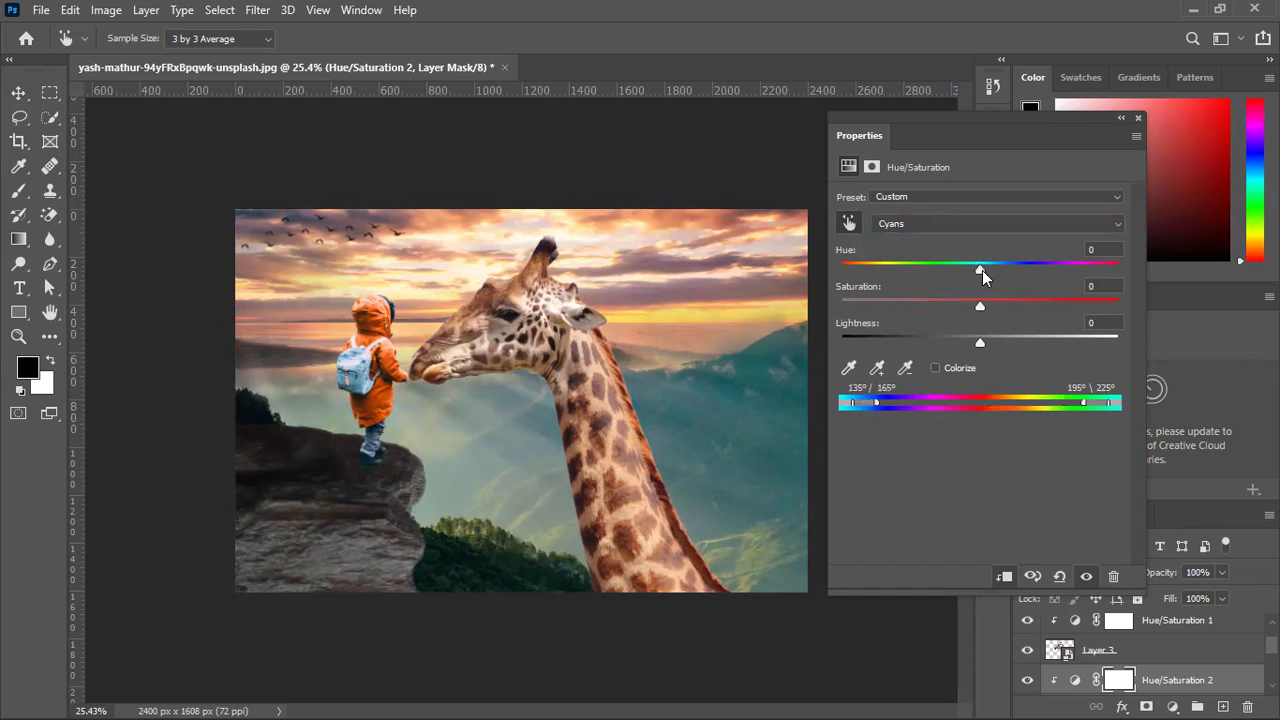
drag(982, 266, 854, 307)
drag(1030, 328, 1012, 317)
mouse_move(998, 272)
mouse_down()
mouse_move(1023, 266)
mouse_move(919, 270)
mouse_move(849, 293)
mouse_move(1032, 297)
mouse_move(954, 287)
mouse_move(1004, 293)
mouse_move(998, 282)
mouse_up()
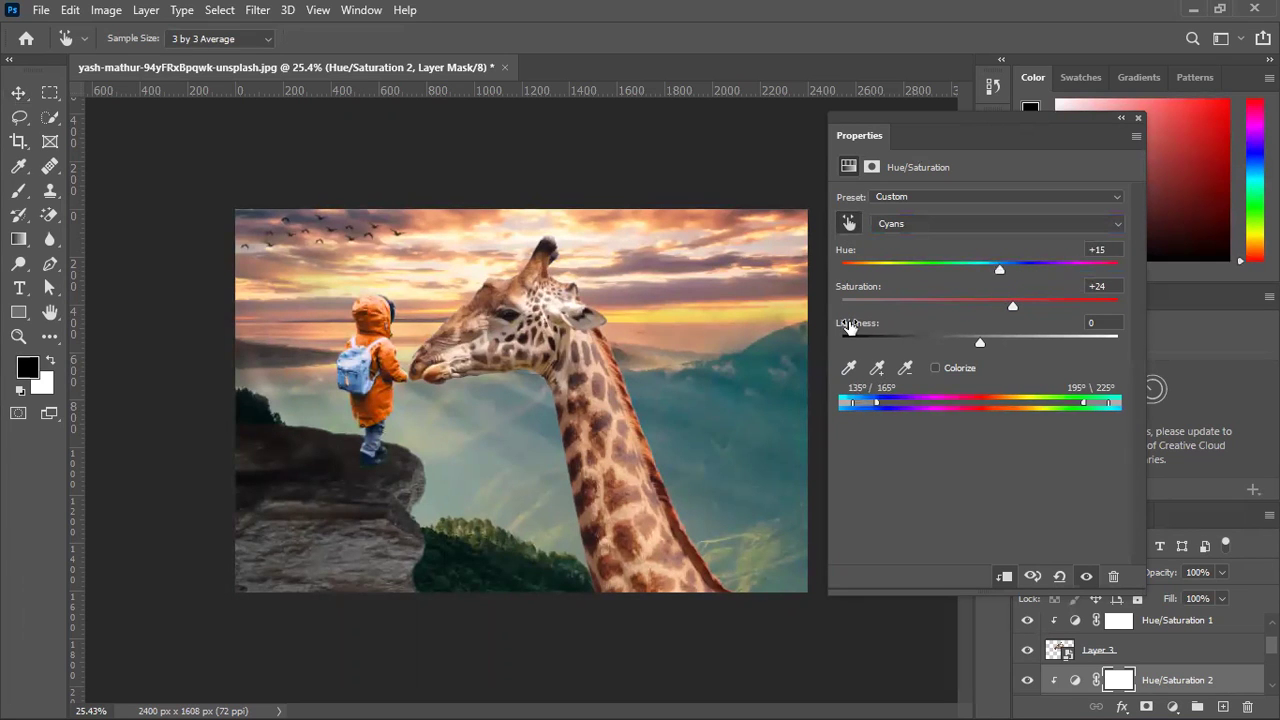
drag(1000, 270, 1043, 270)
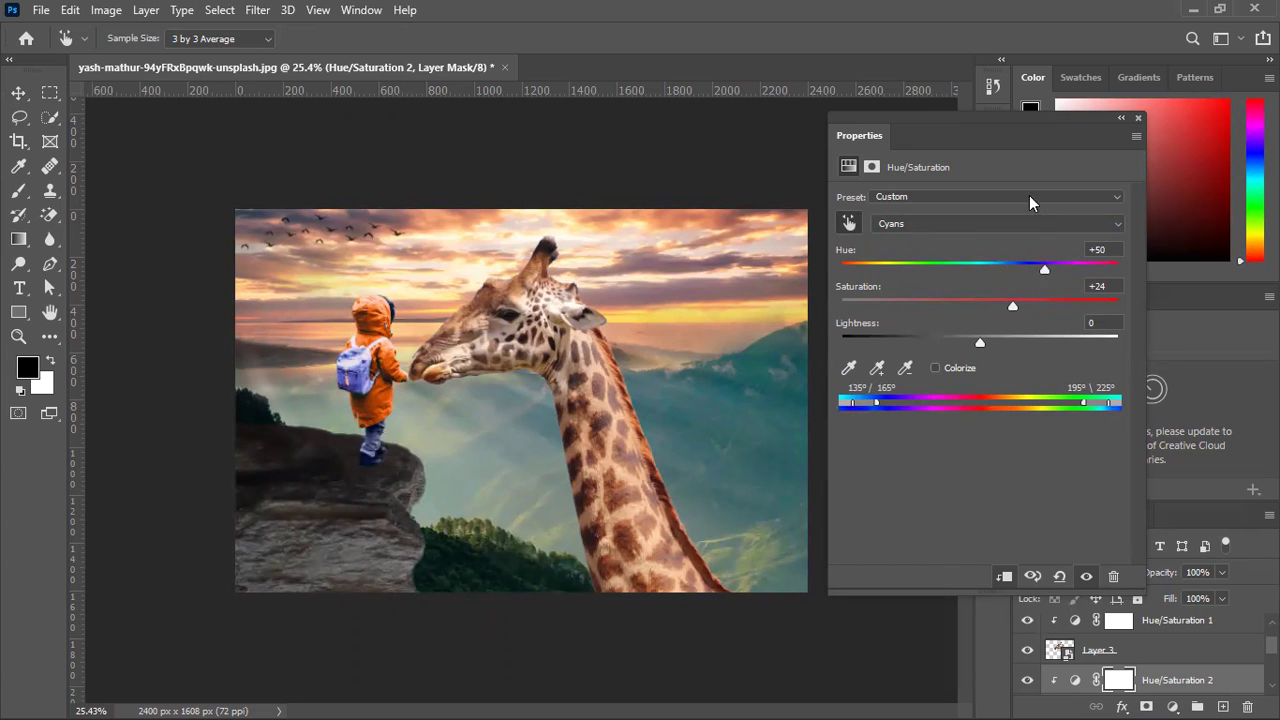
click(1122, 118)
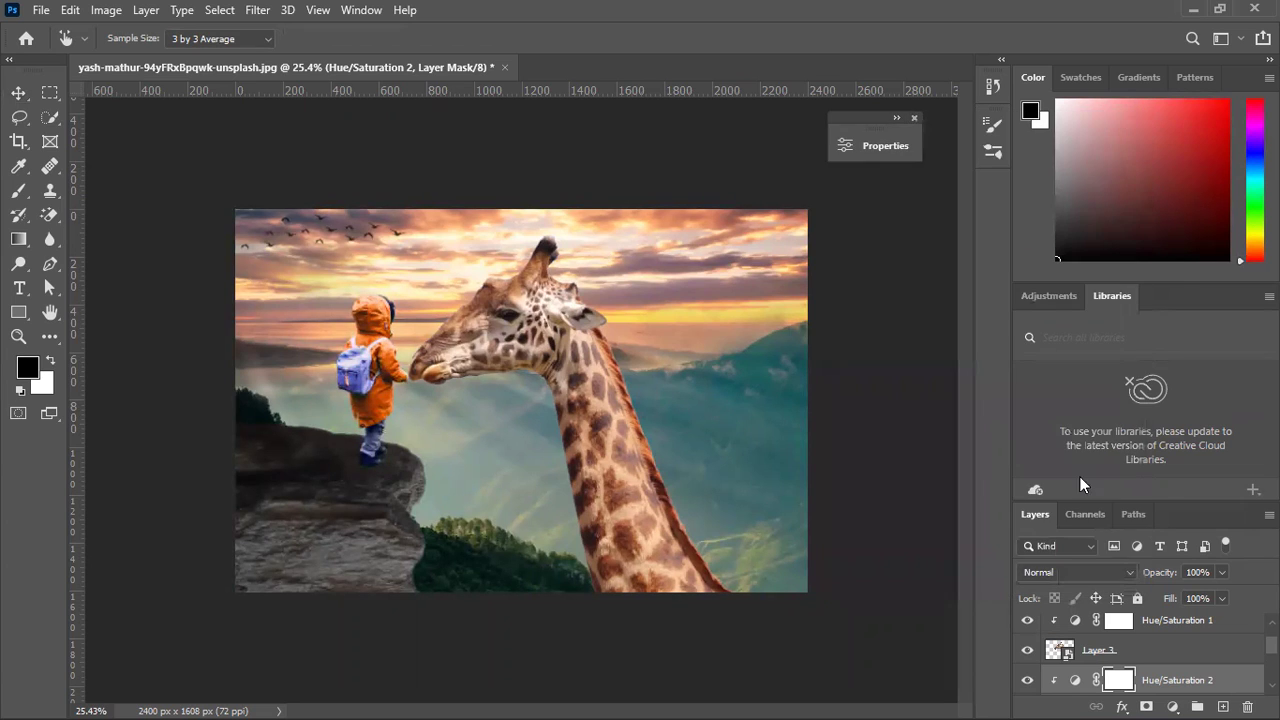
click(1030, 681)
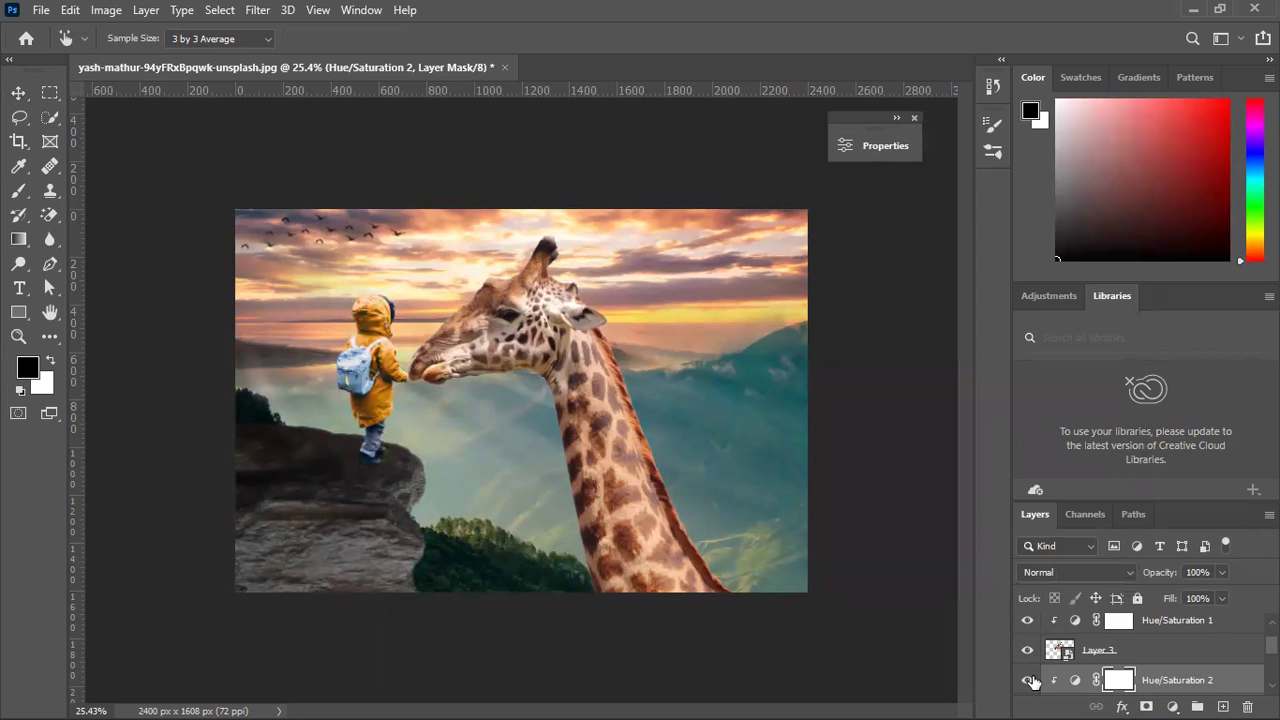
click(1030, 681)
click(1030, 681)
click(1030, 681)
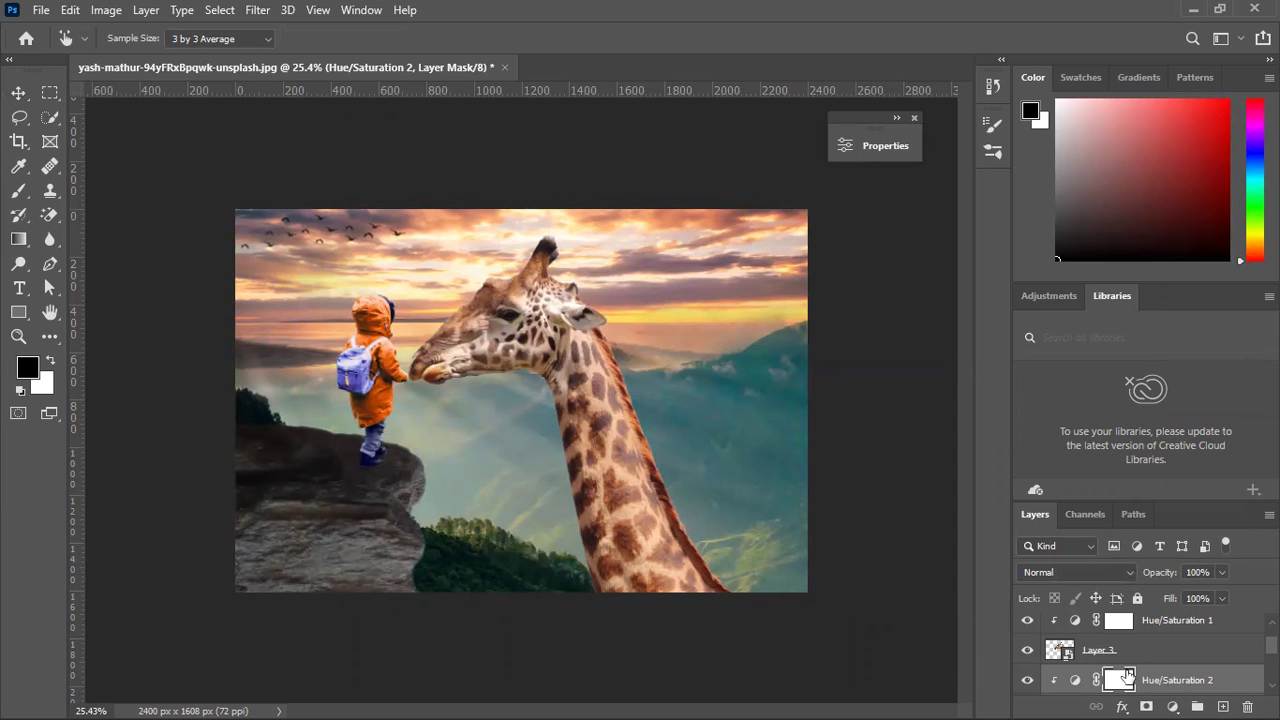
Add a Curves adjustment clipped to the child, darken it with a point at input 154, output 110, and invert its mask.
click(1172, 707)
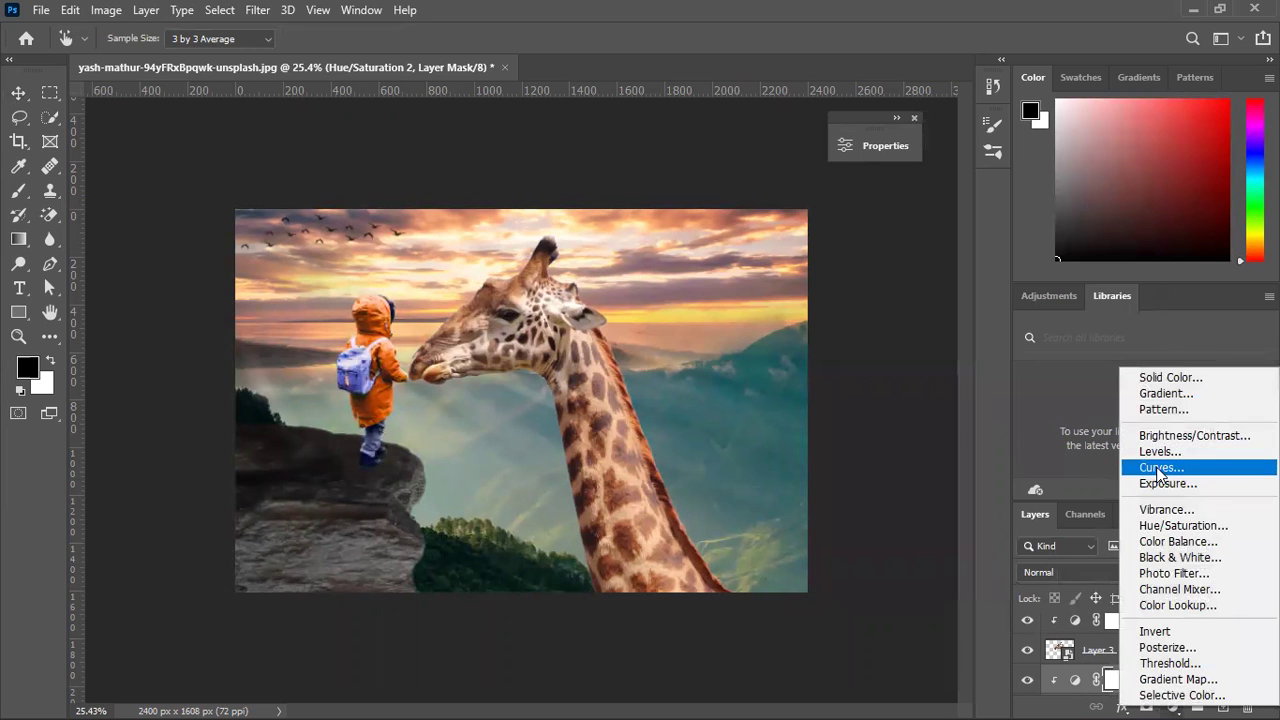
click(1160, 468)
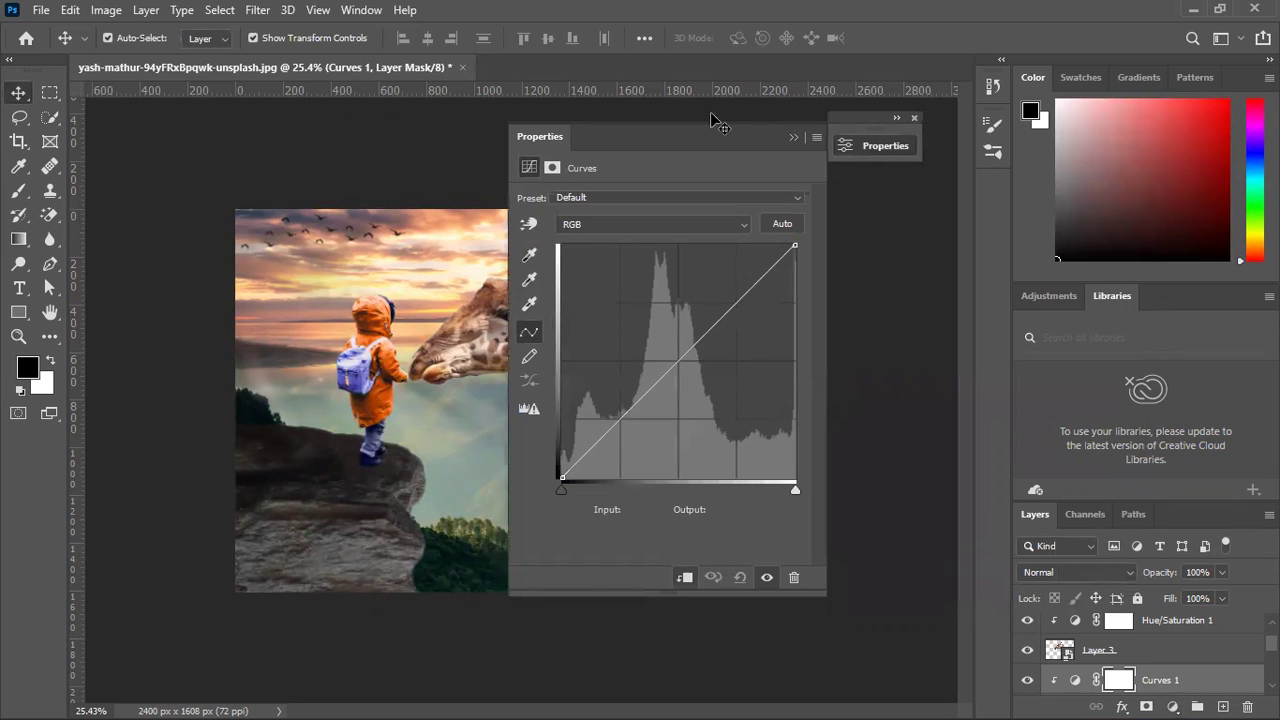
drag(680, 131, 922, 112)
mouse_move(930, 337)
mouse_down()
mouse_move(918, 318)
mouse_move(948, 348)
mouse_up()
mouse_move(949, 351)
mouse_down()
mouse_move(925, 287)
mouse_move(944, 358)
mouse_up()
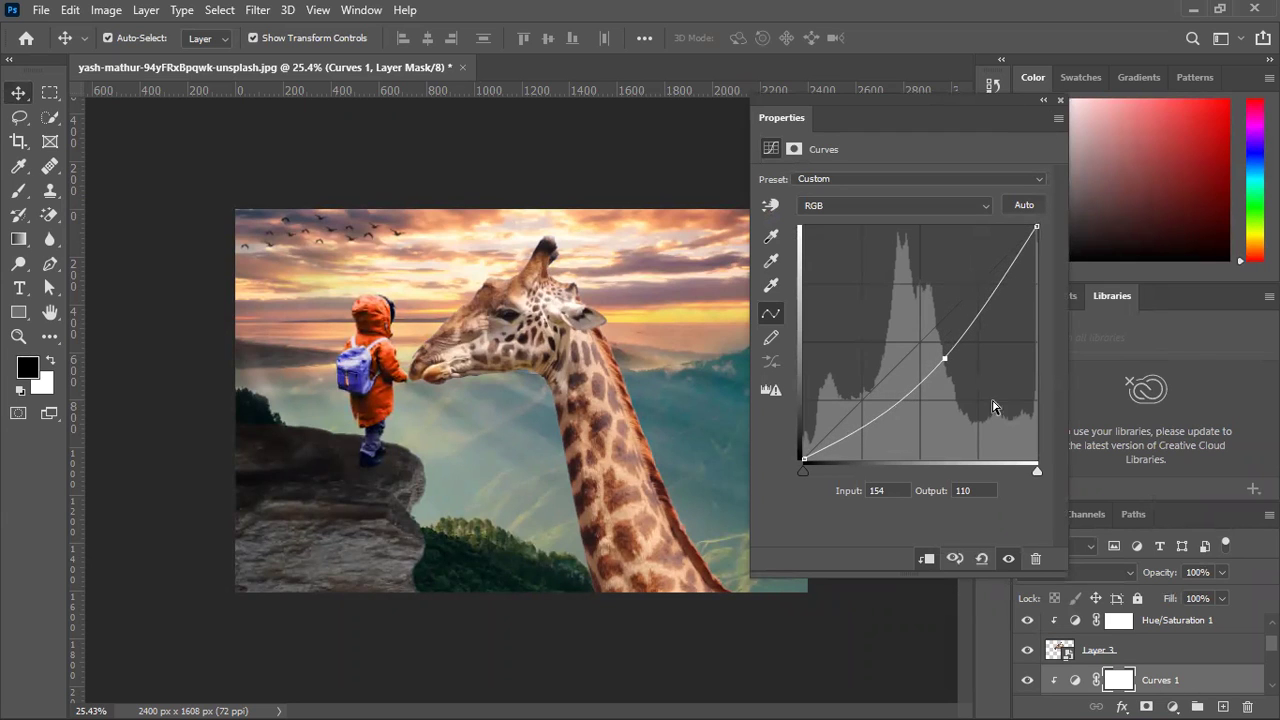
click(1122, 684)
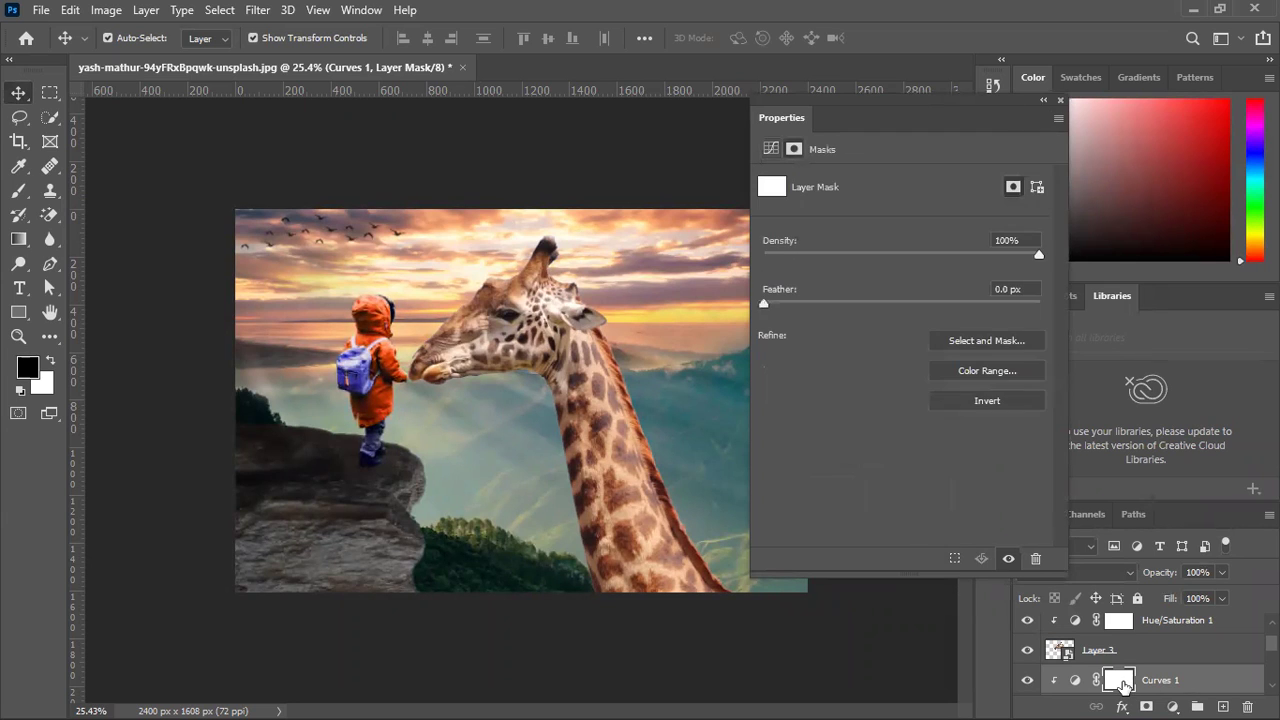
click(1006, 402)
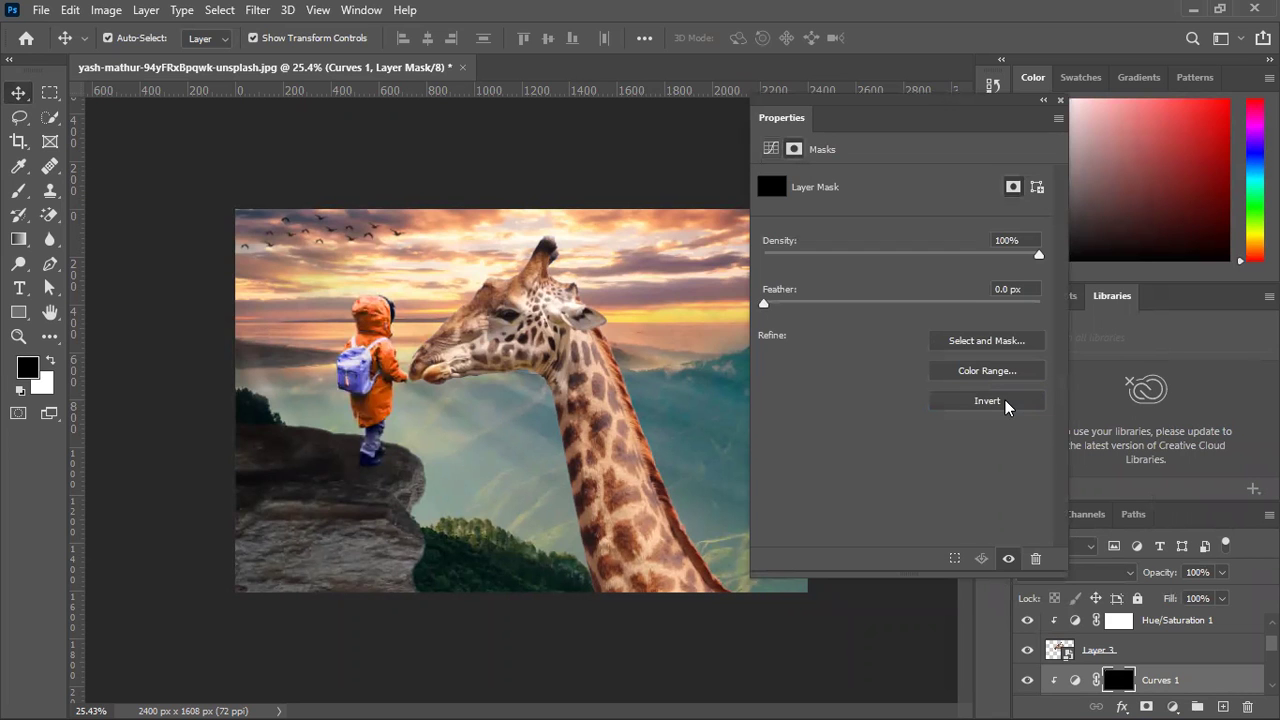
Paint white on the Curves 1 mask over the child's boots with a size 30 brush at 58% flow to darken them.
click(18, 190)
scroll(309, 471, up, 5)
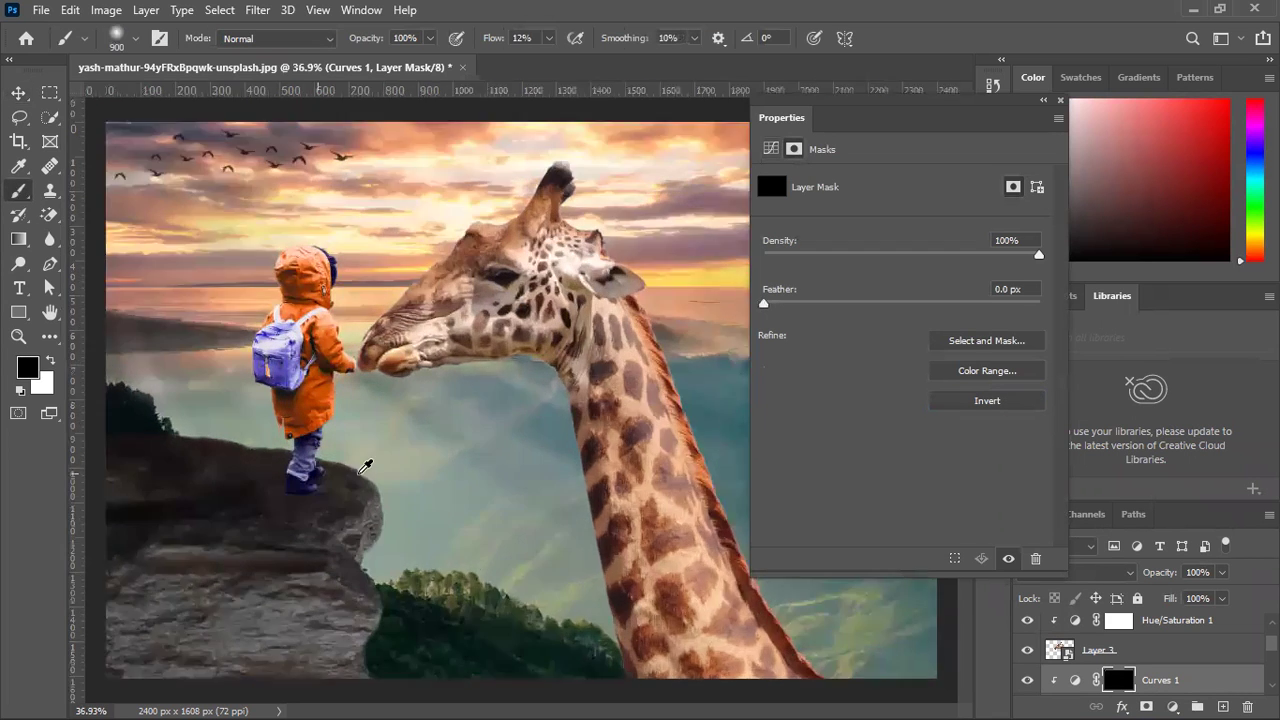
scroll(257, 509, up, 5)
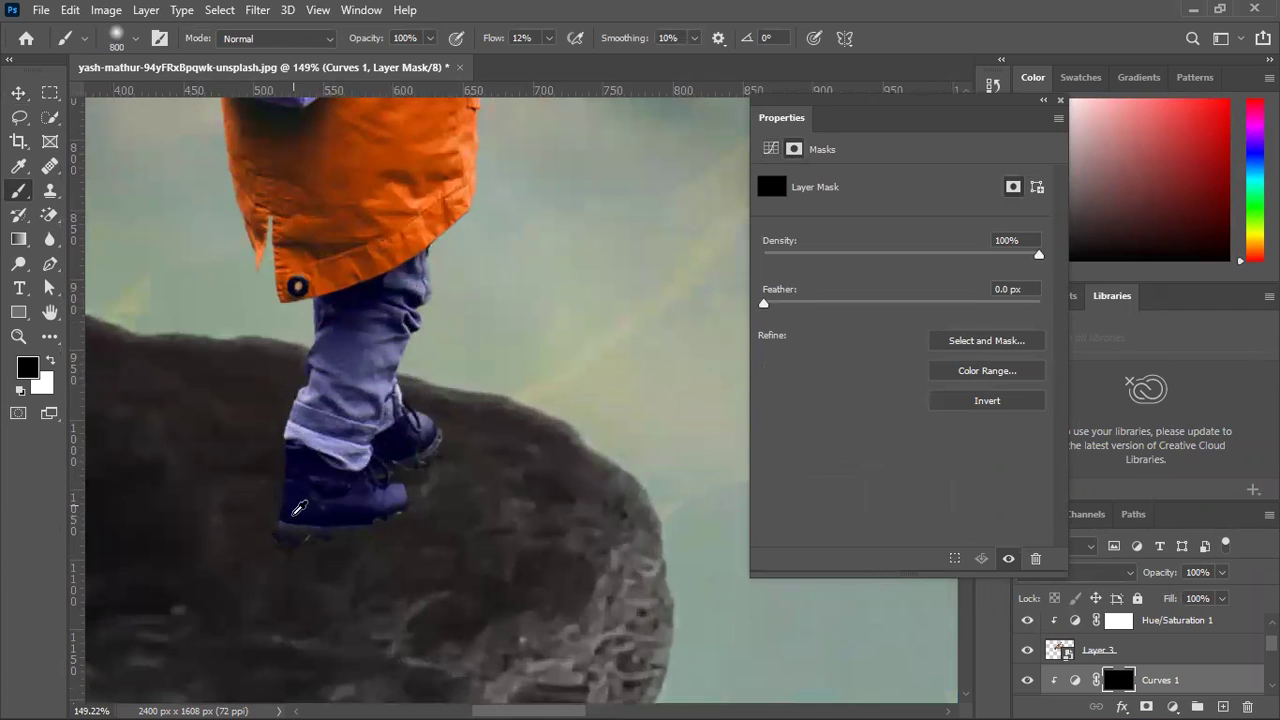
key(bracketleft)
key(bracketleft)
key(bracketleft)
key(bracketleft)
key(bracketleft)
key(bracketleft)
key(bracketleft)
key(bracketleft)
key(bracketleft)
key(bracketleft)
key(bracketleft)
key(bracketleft)
key(bracketleft)
key(bracketleft)
key(bracketleft)
key(bracketleft)
key(bracketleft)
key(bracketleft)
click(49, 363)
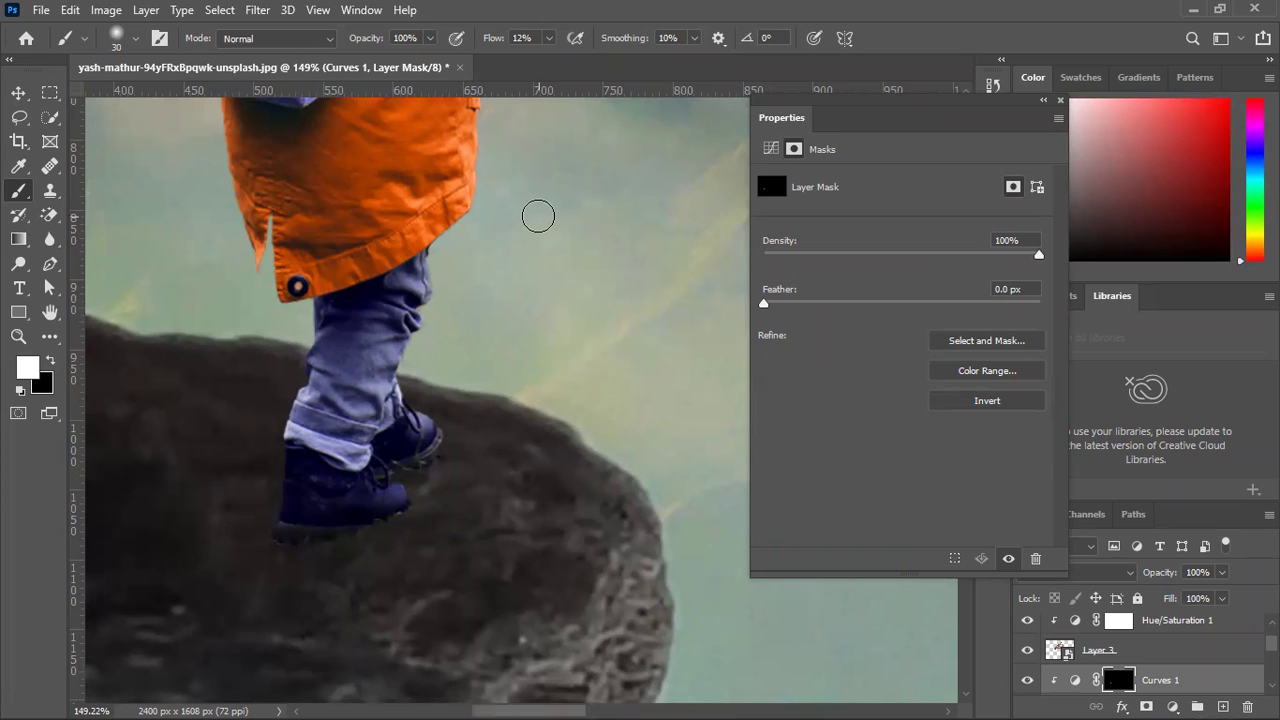
click(521, 38)
text(58)
key(Return)
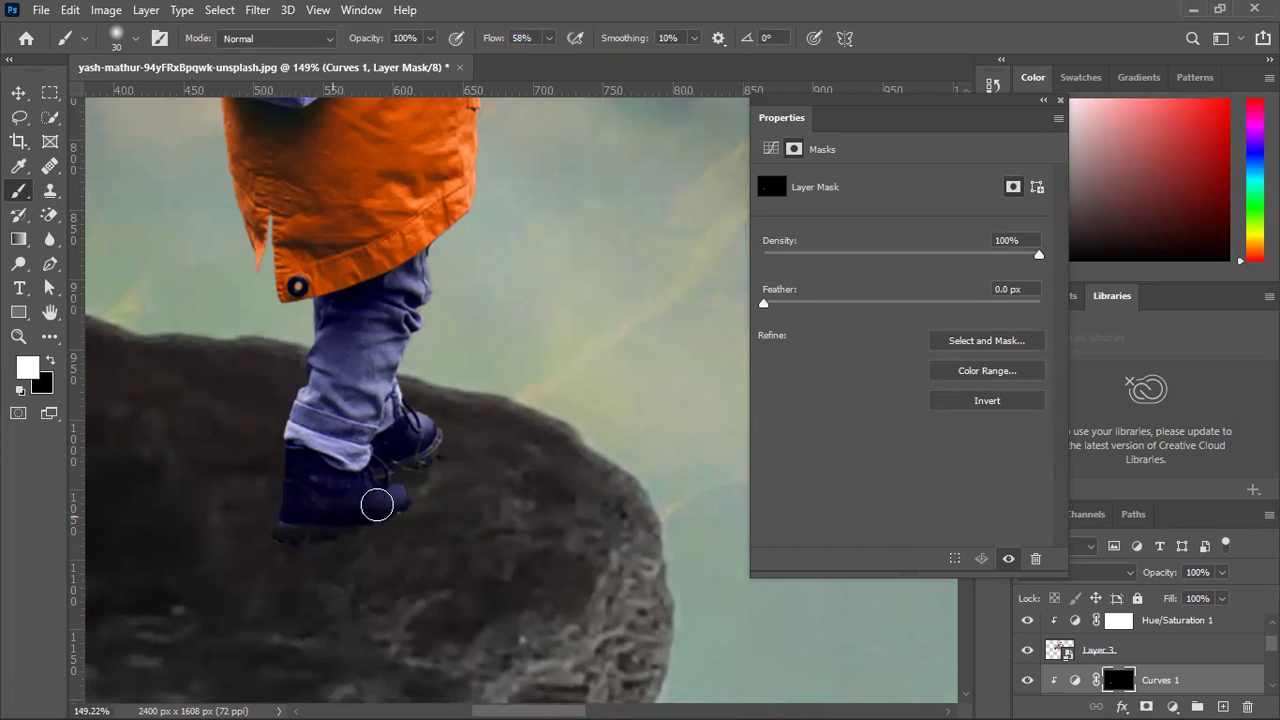
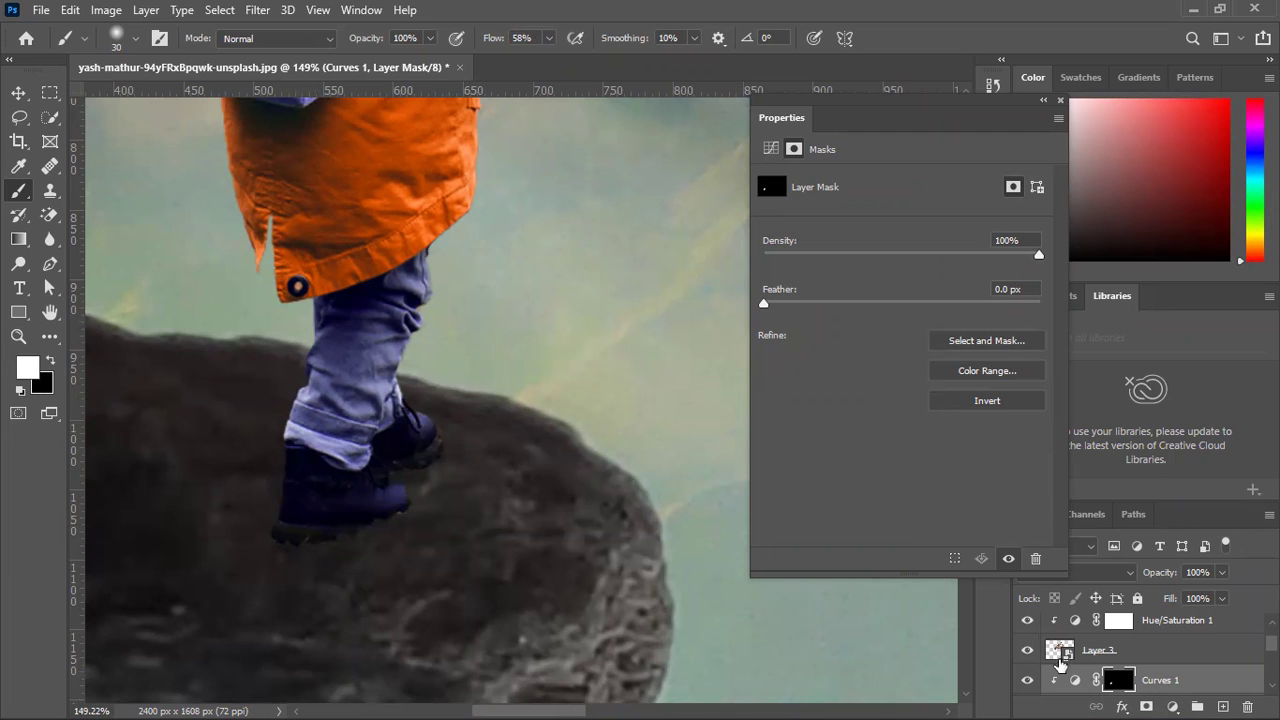
Compare the boots with and without Curves 1, and deepen its curve to input 162, output 106.
click(1024, 681)
click(1045, 679)
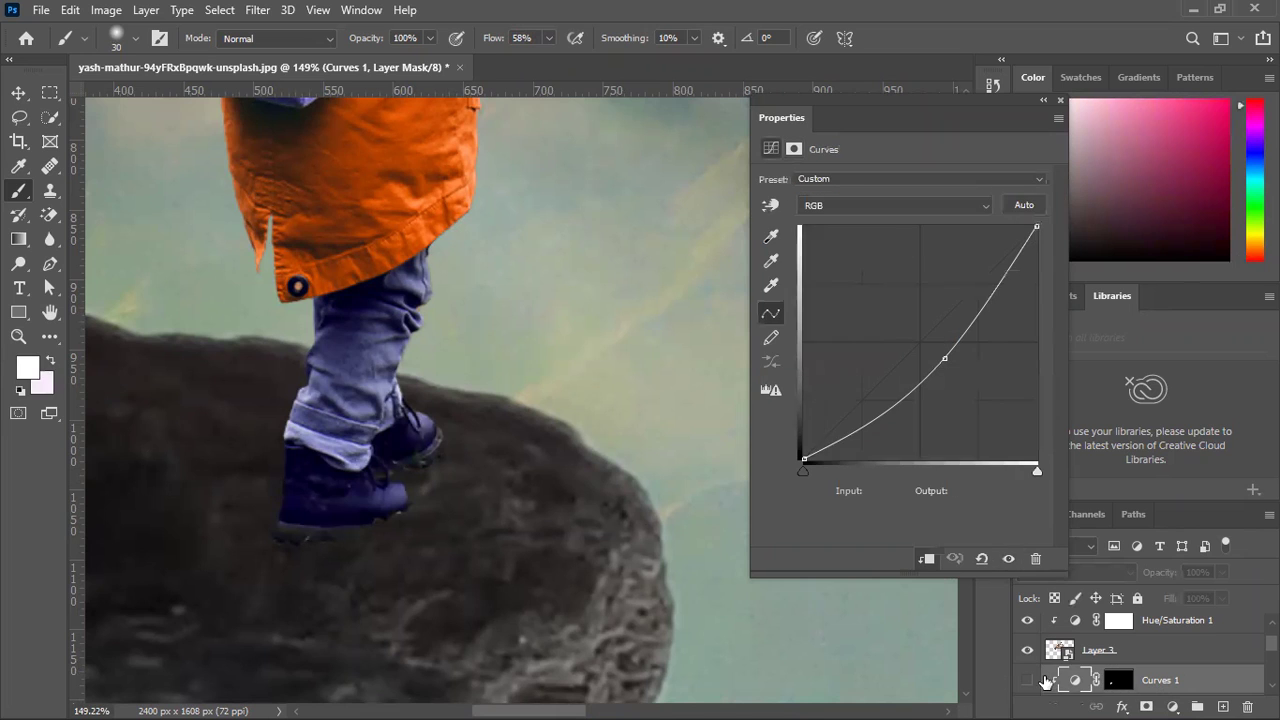
click(1027, 680)
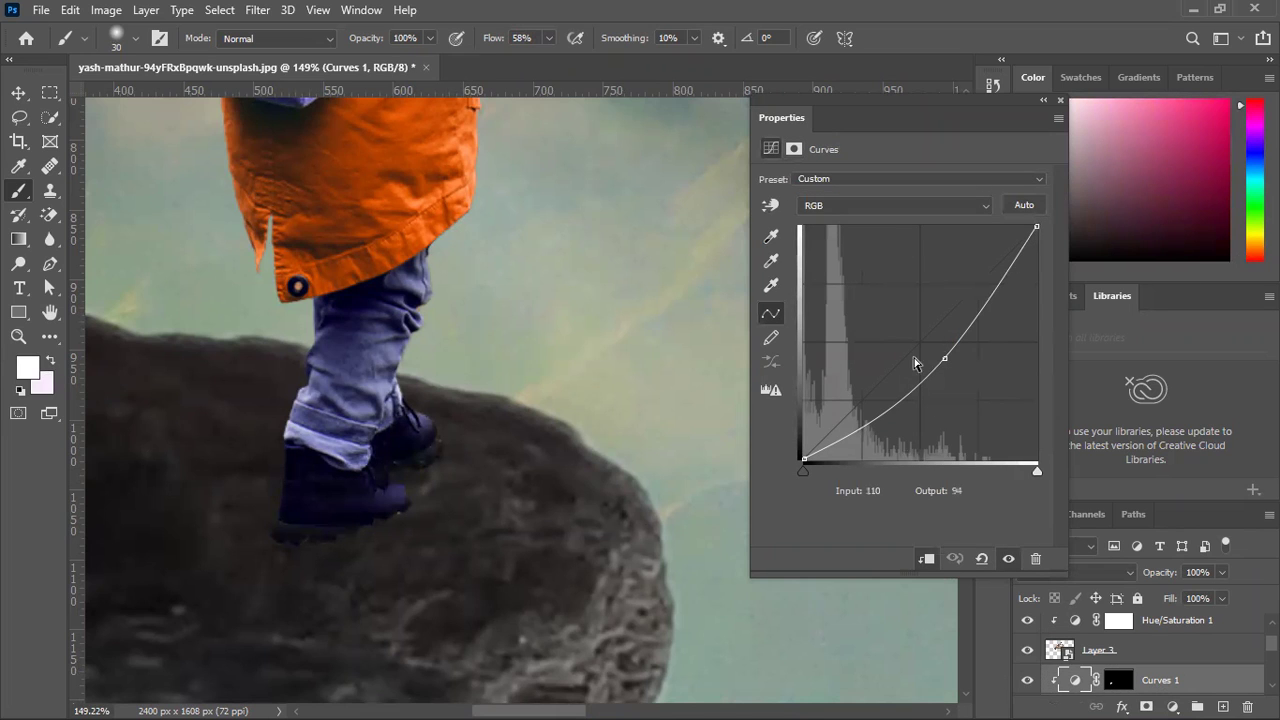
mouse_move(945, 360)
mouse_down()
mouse_move(956, 374)
mouse_move(952, 363)
mouse_up()
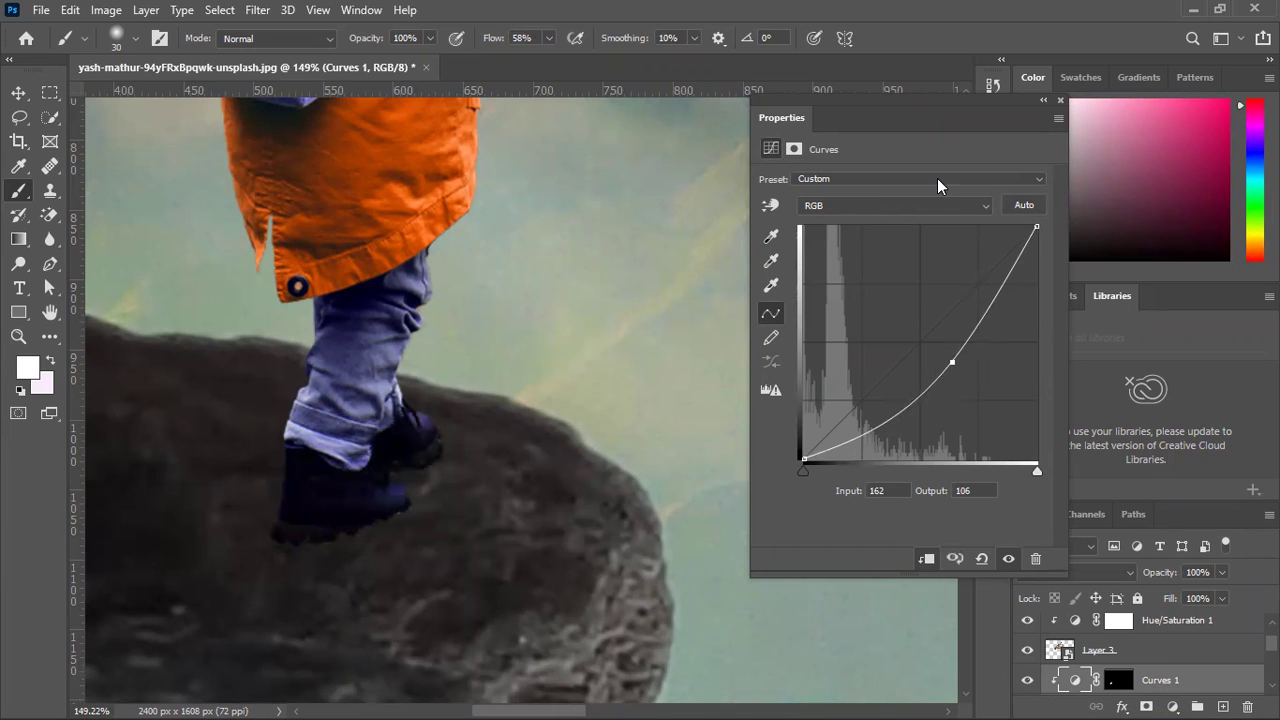
scroll(1130, 647, down, 2)
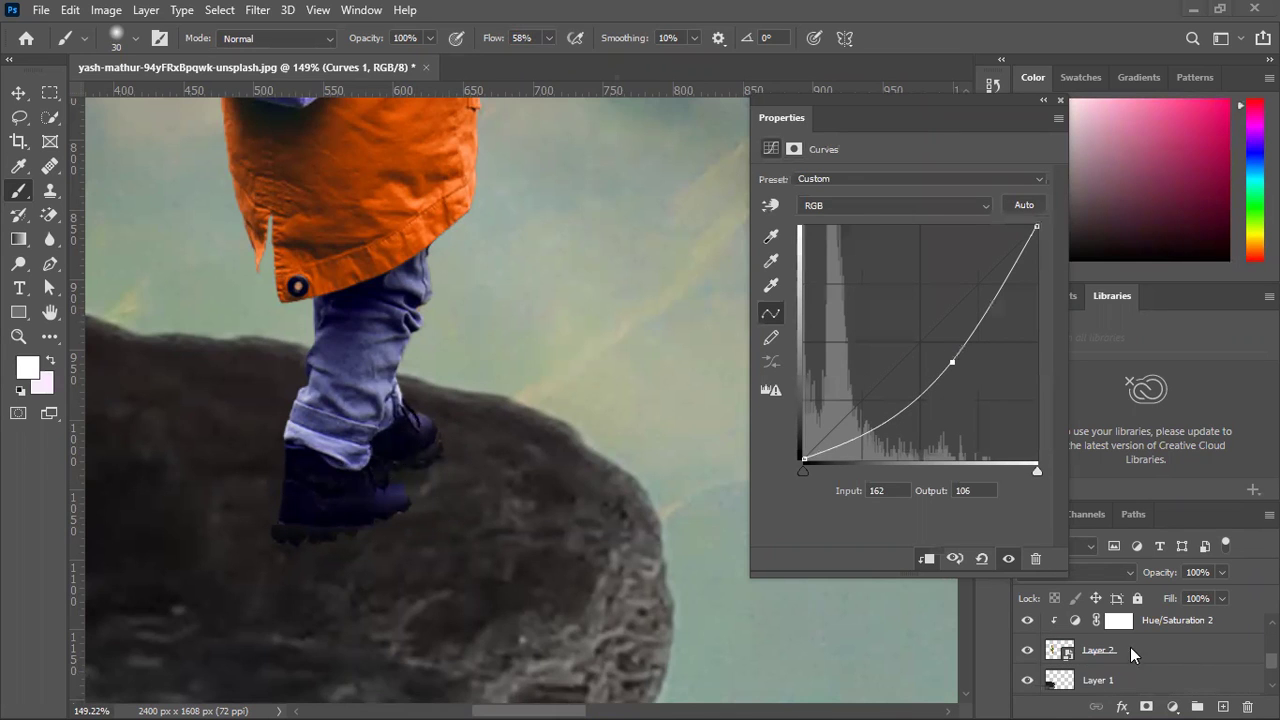
Add a layer mask to the child layer (Layer 2) and paint black along the boots' soles to blend them into the rock.
click(1113, 651)
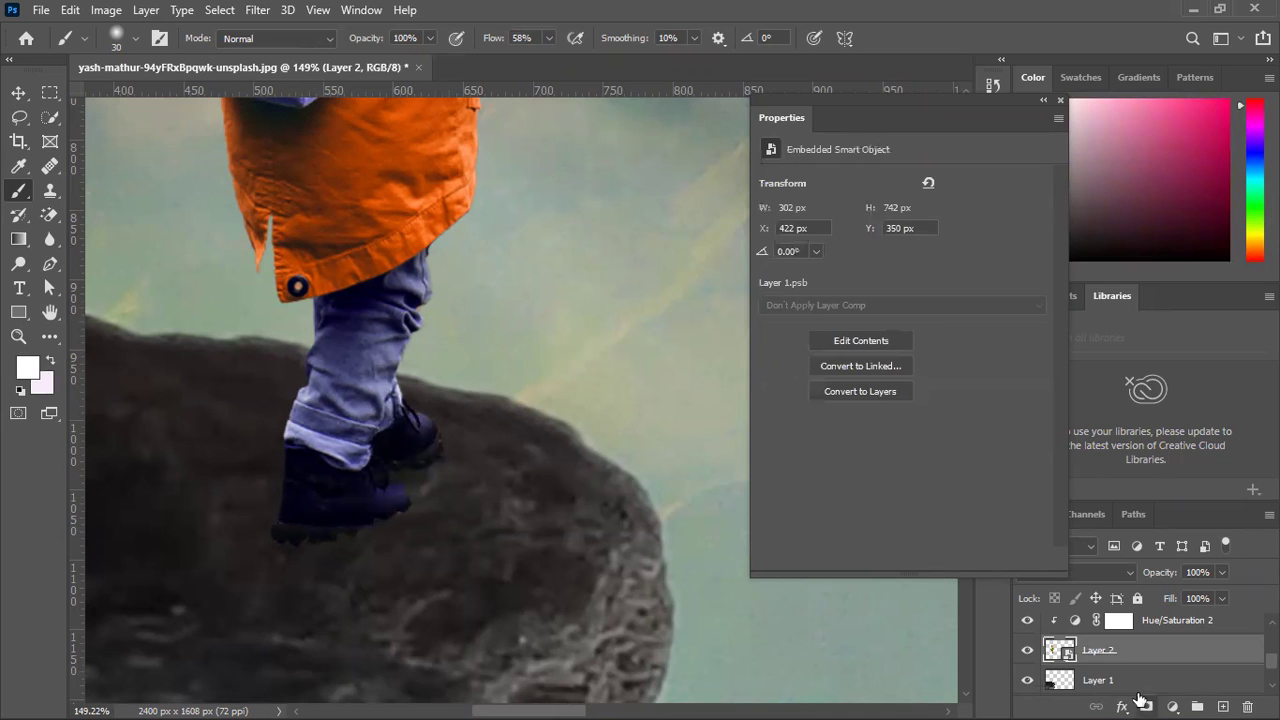
click(1146, 706)
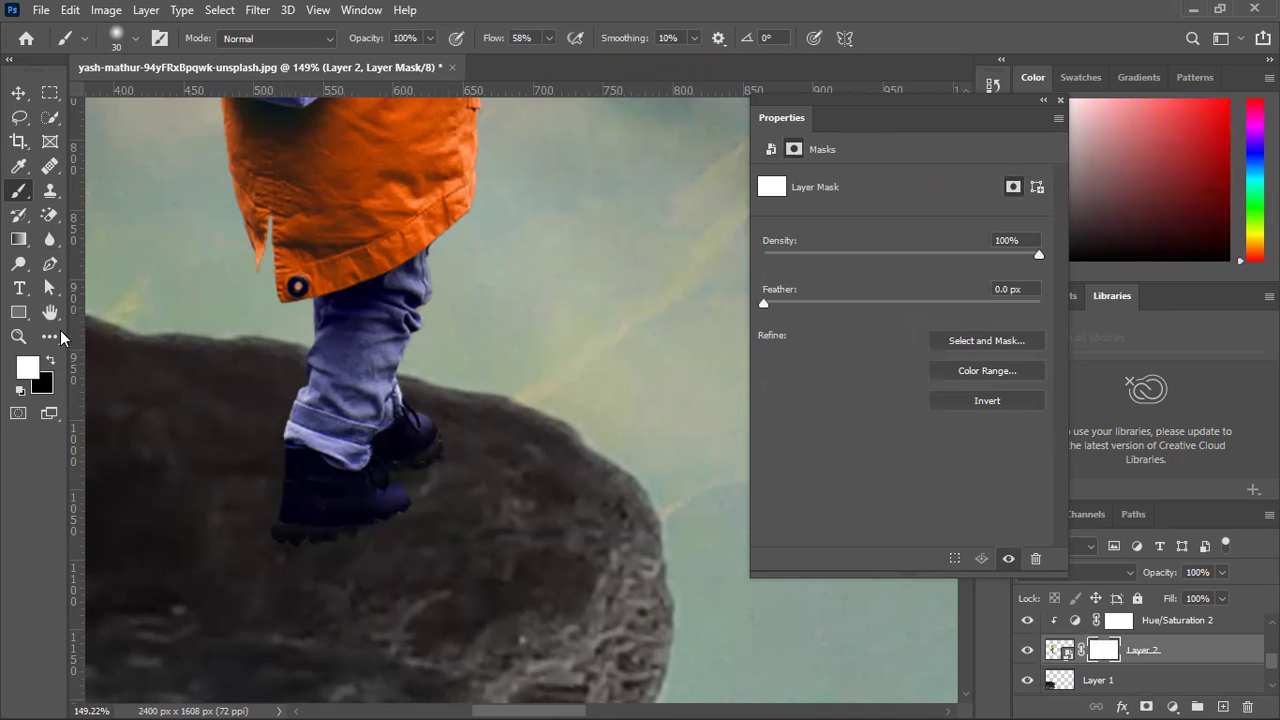
click(48, 361)
mouse_move(249, 546)
mouse_down()
mouse_move(326, 553)
mouse_move(260, 553)
mouse_move(287, 554)
mouse_move(249, 533)
mouse_move(364, 547)
mouse_move(289, 544)
mouse_move(400, 526)
mouse_move(334, 550)
mouse_move(429, 508)
mouse_move(383, 542)
mouse_move(447, 494)
mouse_move(385, 531)
mouse_move(426, 491)
mouse_move(385, 522)
mouse_move(373, 542)
mouse_move(422, 497)
mouse_move(375, 549)
mouse_move(414, 503)
mouse_move(360, 551)
mouse_move(420, 516)
mouse_move(219, 544)
mouse_move(274, 544)
mouse_move(270, 530)
mouse_move(285, 529)
mouse_move(240, 520)
mouse_move(499, 559)
mouse_move(431, 477)
mouse_move(409, 484)
mouse_move(472, 443)
mouse_move(386, 498)
mouse_move(480, 447)
mouse_move(399, 504)
mouse_move(452, 447)
mouse_move(399, 487)
mouse_move(499, 440)
mouse_move(405, 475)
mouse_move(476, 427)
mouse_move(455, 446)
mouse_move(472, 403)
mouse_up()
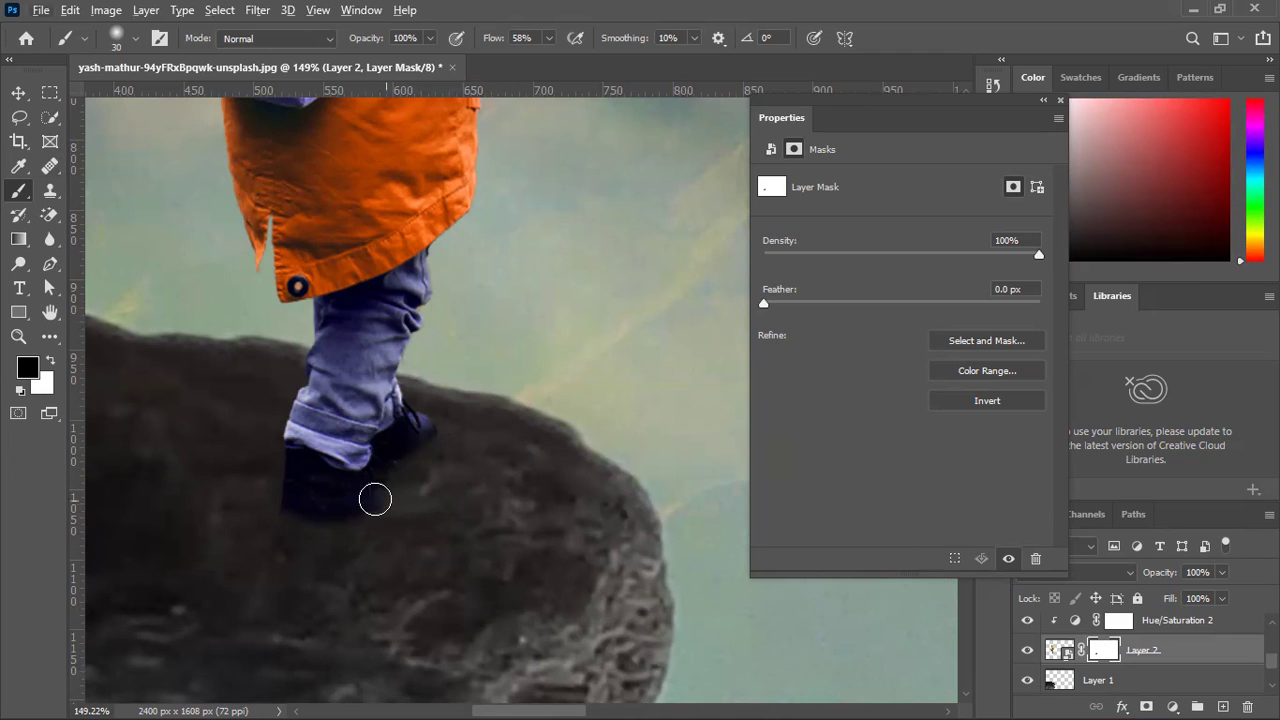
Rasterize the child layer and try to rebuild the front boot's toe with a size 15 Clone Stamp sampling all layers.
click(1052, 651)
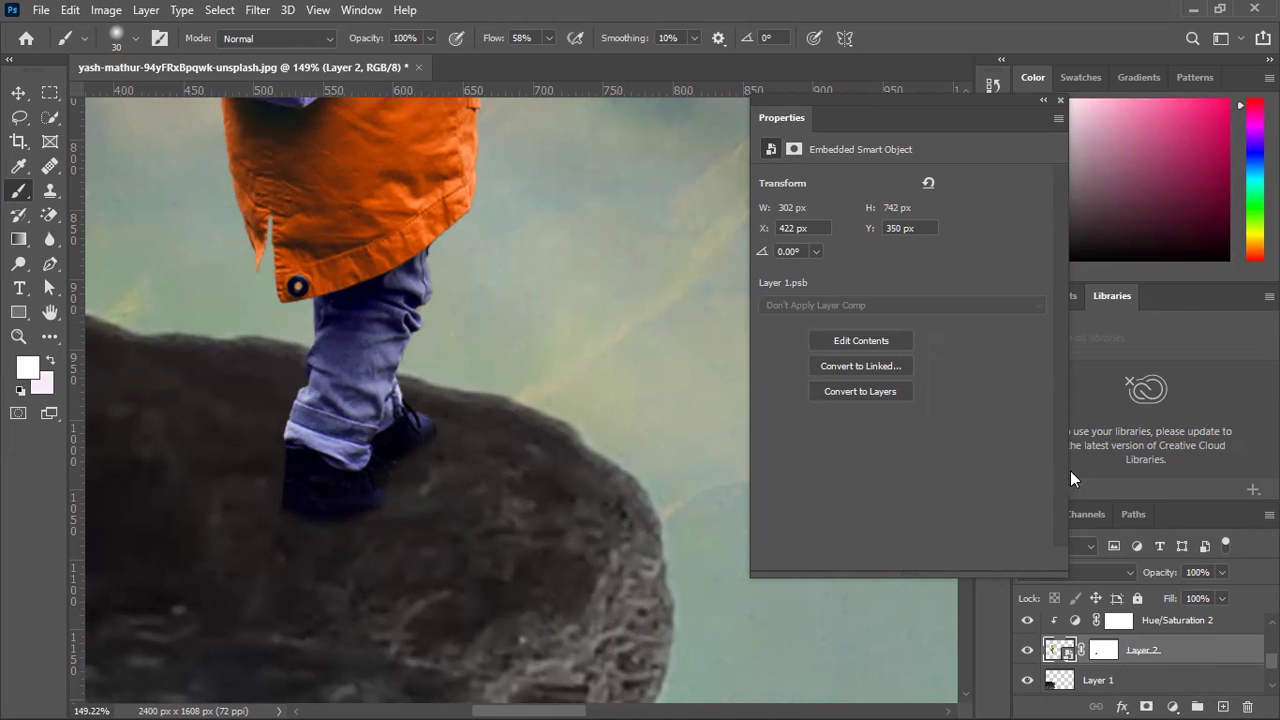
right_click(1178, 650)
click(990, 376)
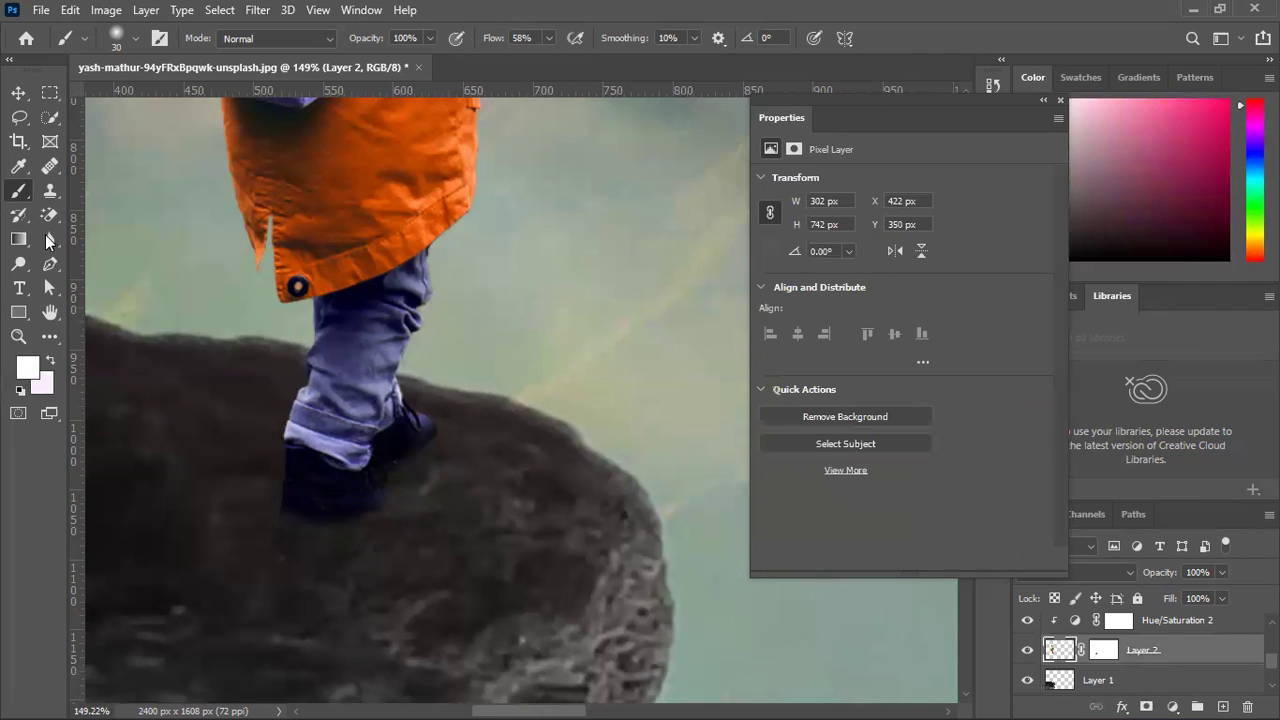
click(50, 190)
key(bracketleft)
key(bracketleft)
key(bracketleft)
key(bracketleft)
key(bracketleft)
key(bracketleft)
key(bracketleft)
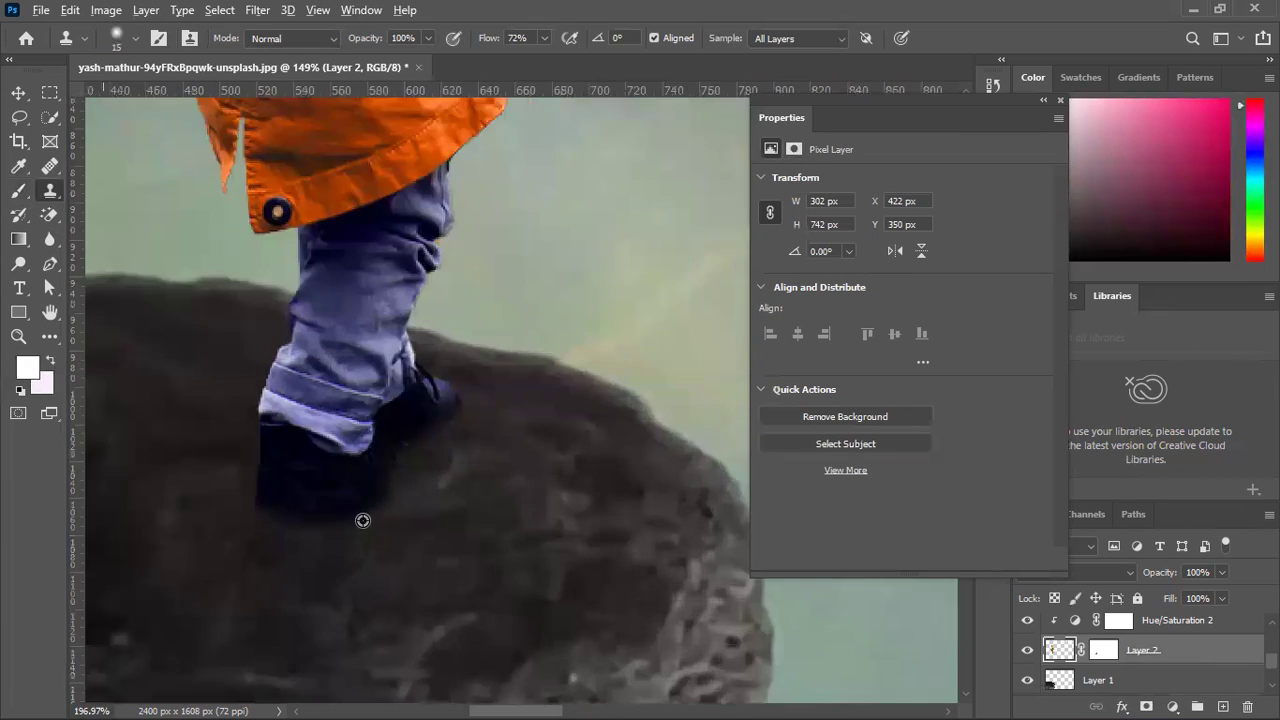
scroll(352, 497, up, 5)
alt+click(325, 483)
mouse_move(428, 440)
mouse_down()
mouse_move(416, 478)
mouse_move(456, 451)
mouse_move(474, 459)
mouse_move(411, 451)
mouse_up()
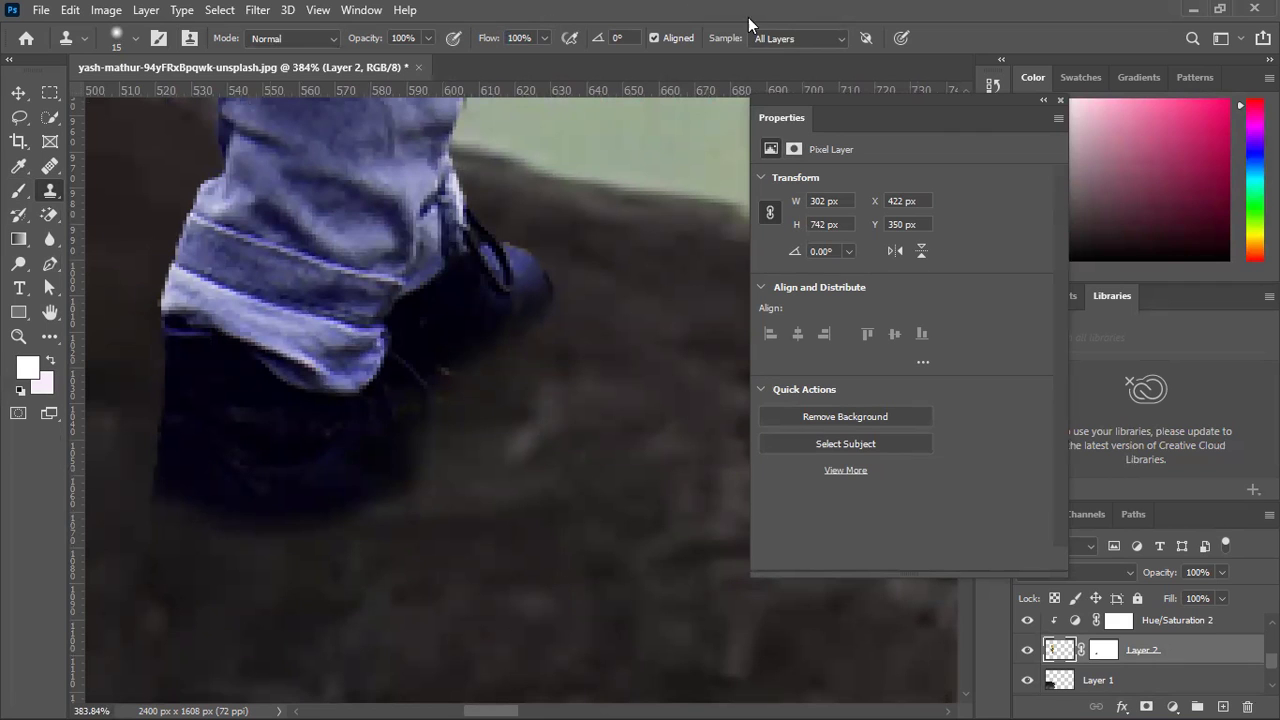
Limit the Clone Stamp's sampling to the current layer and try cloning boot texture over the front boot's toe again.
click(787, 38)
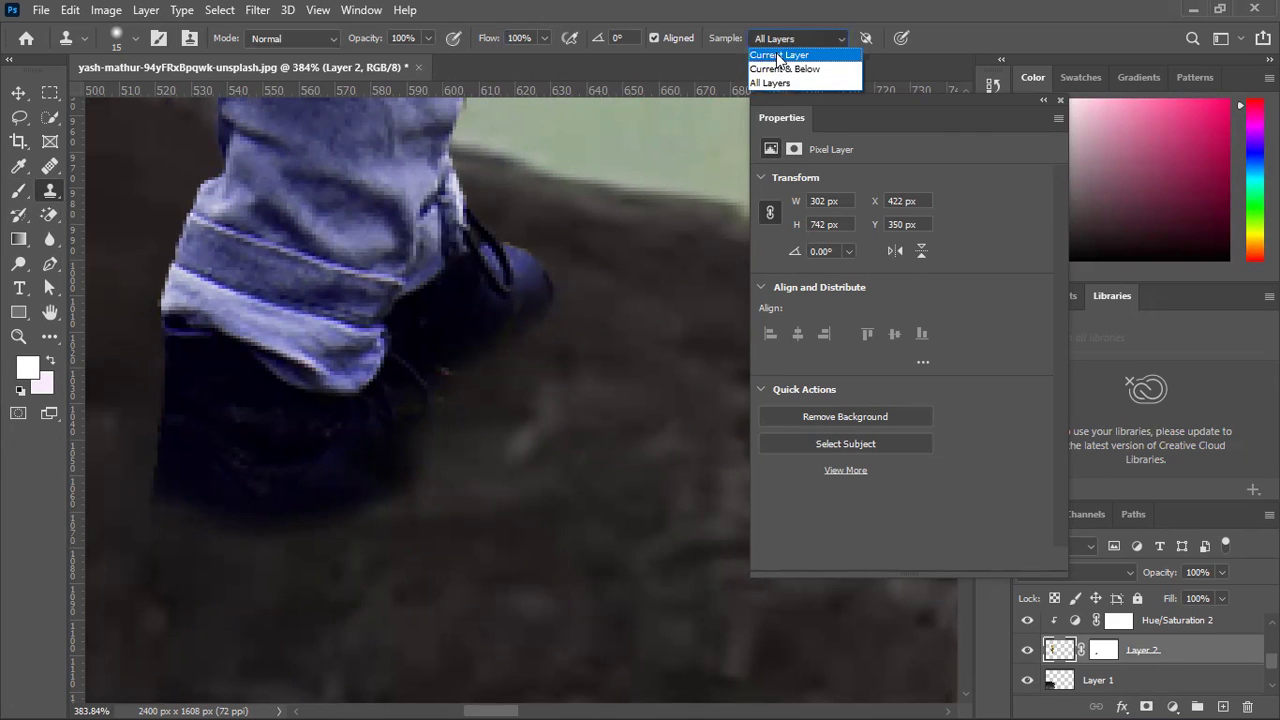
click(779, 55)
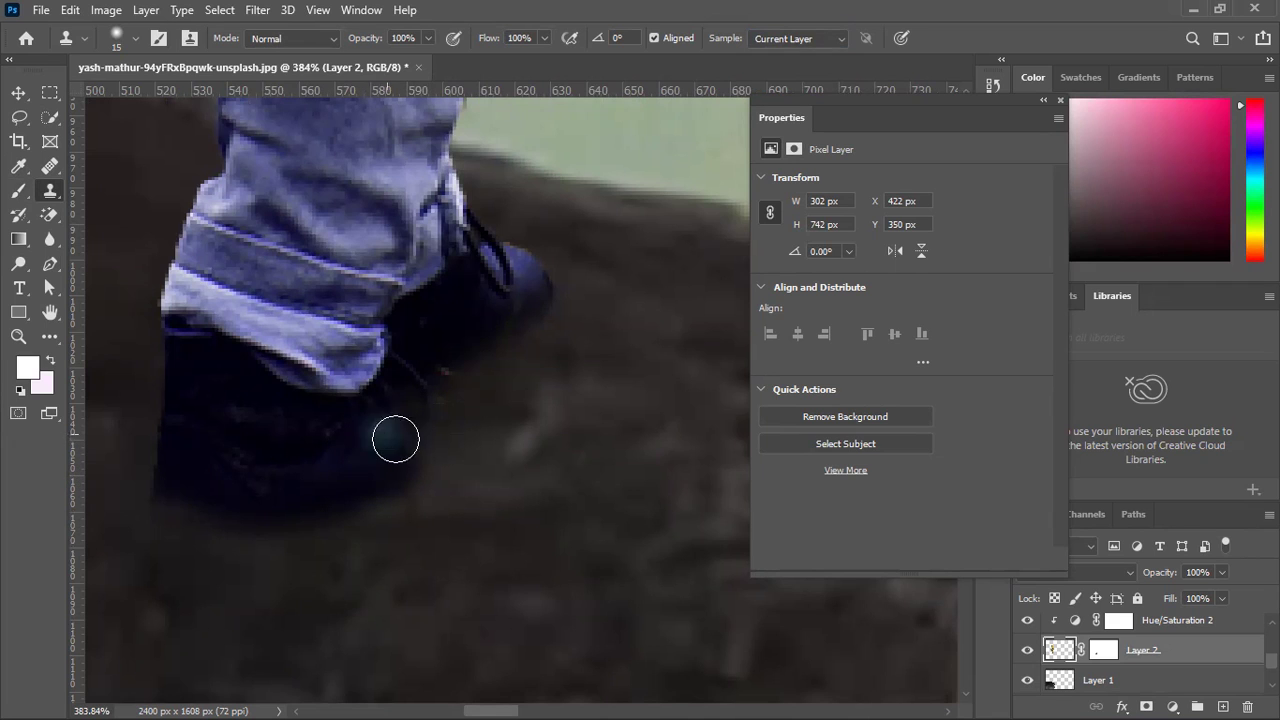
alt+click(475, 331)
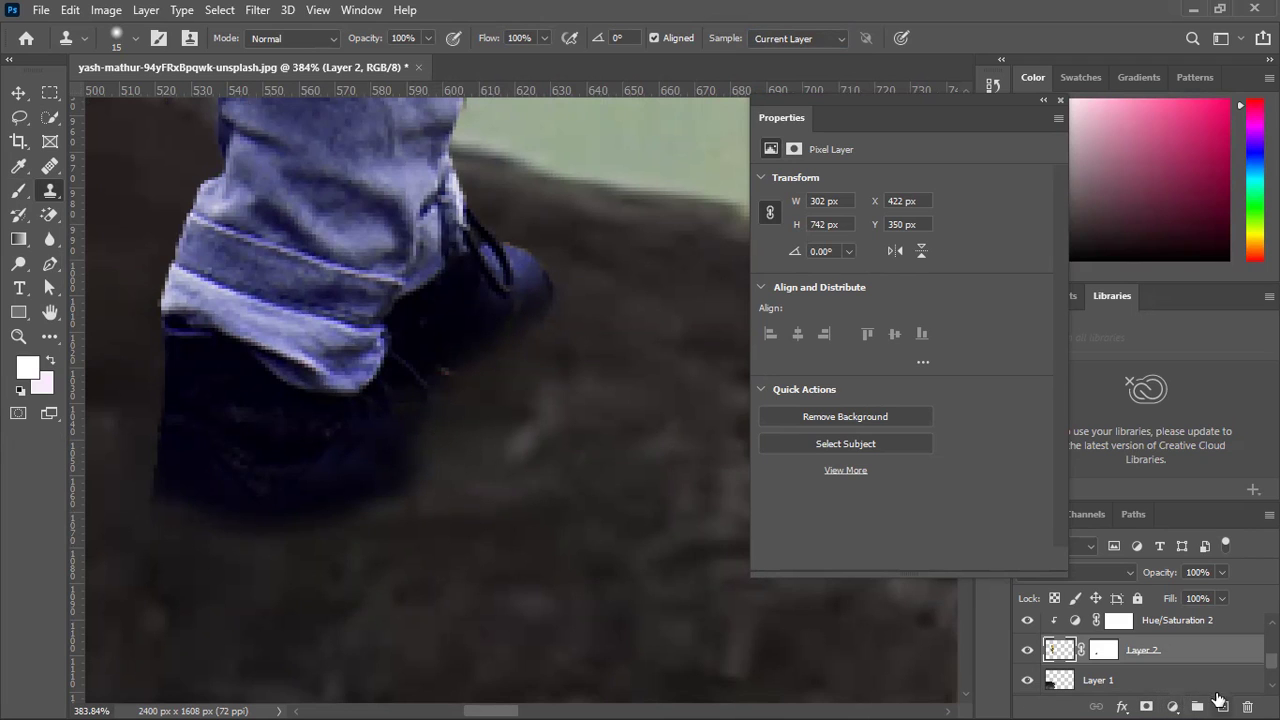
Add a new layer above the child, then undo it together with the cloning and the rasterizing of Layer 2.
click(1220, 698)
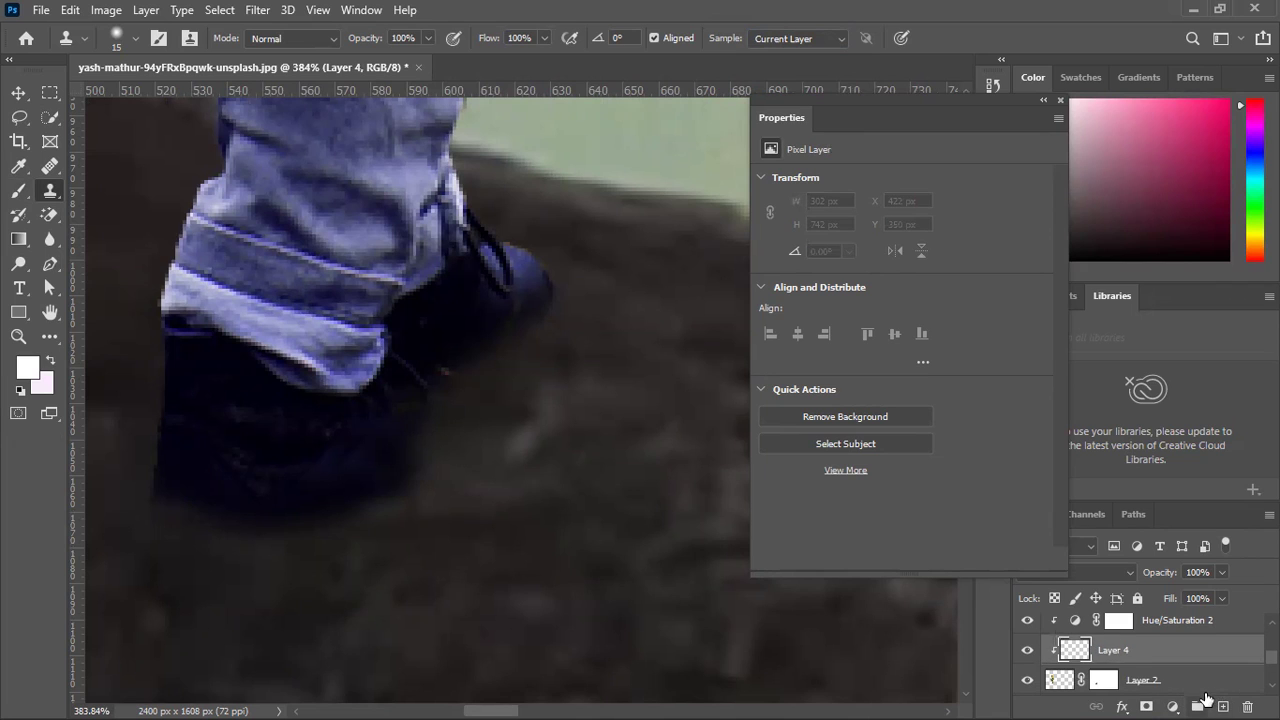
key(ctrl+z)
click(18, 92)
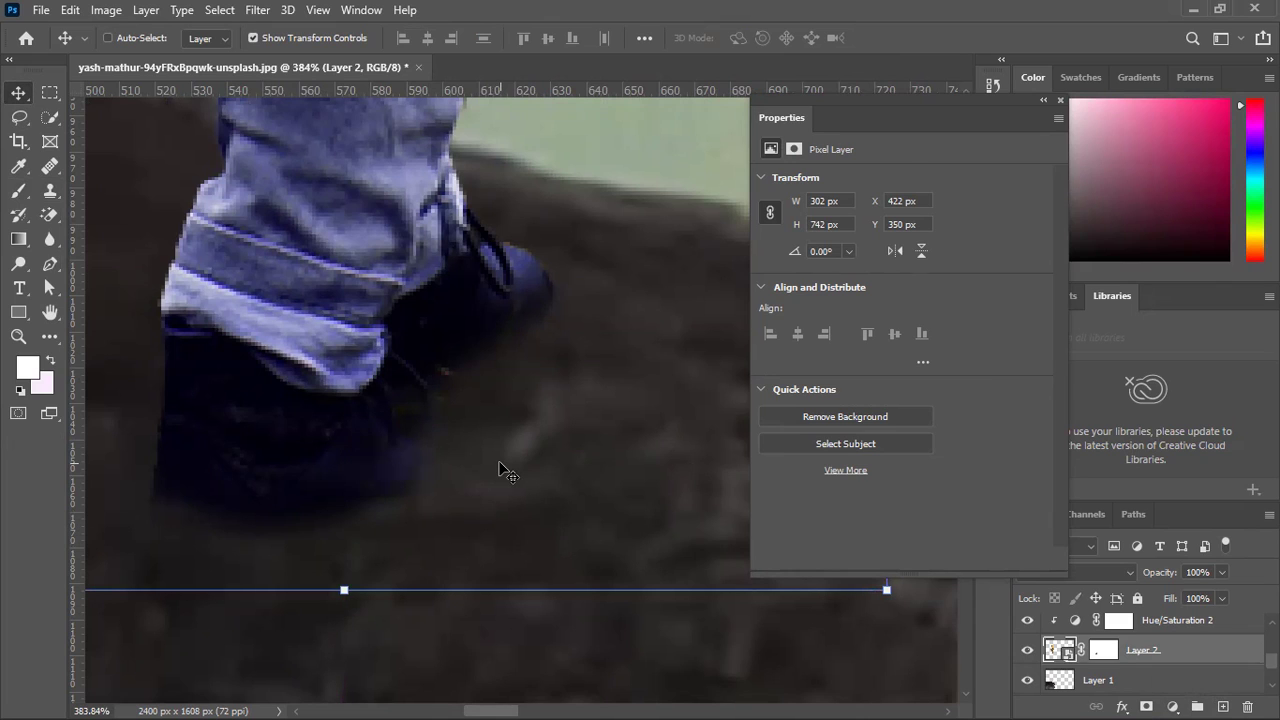
key(ctrl)
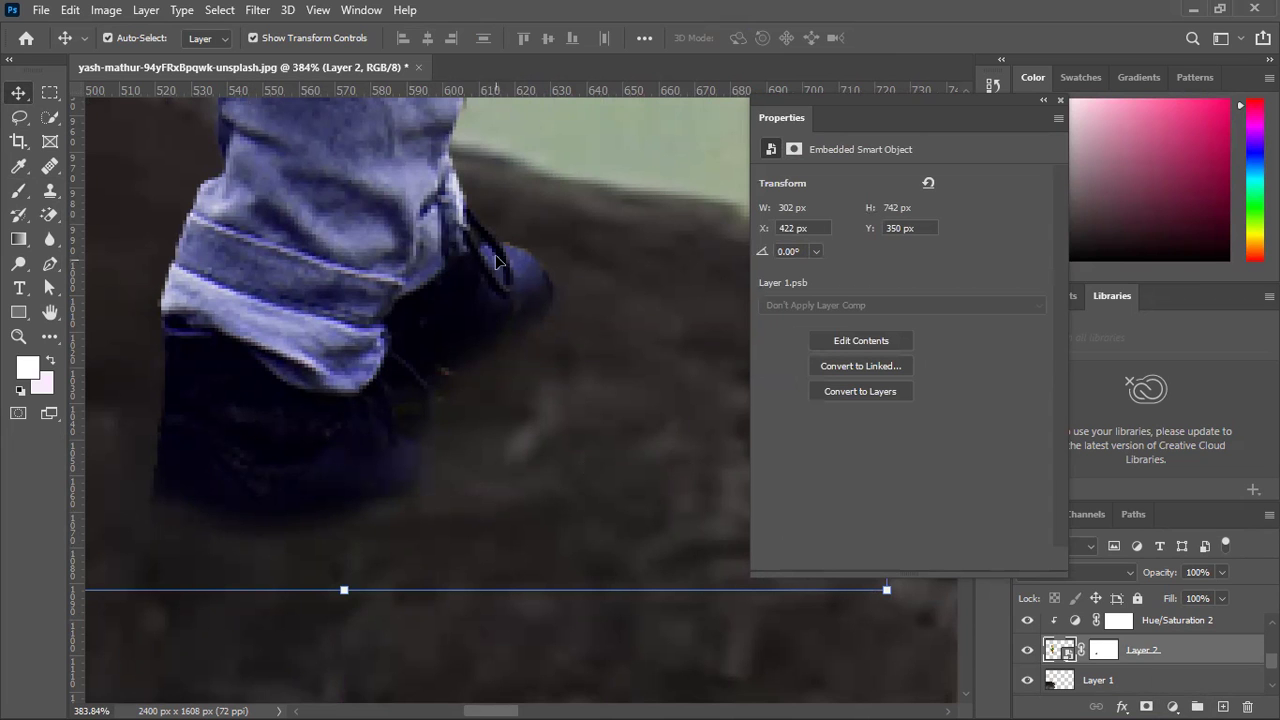
Paint white on the child layer's mask with a size 30 brush at 58% flow to restore the front boot's toe.
scroll(325, 496, down, 6)
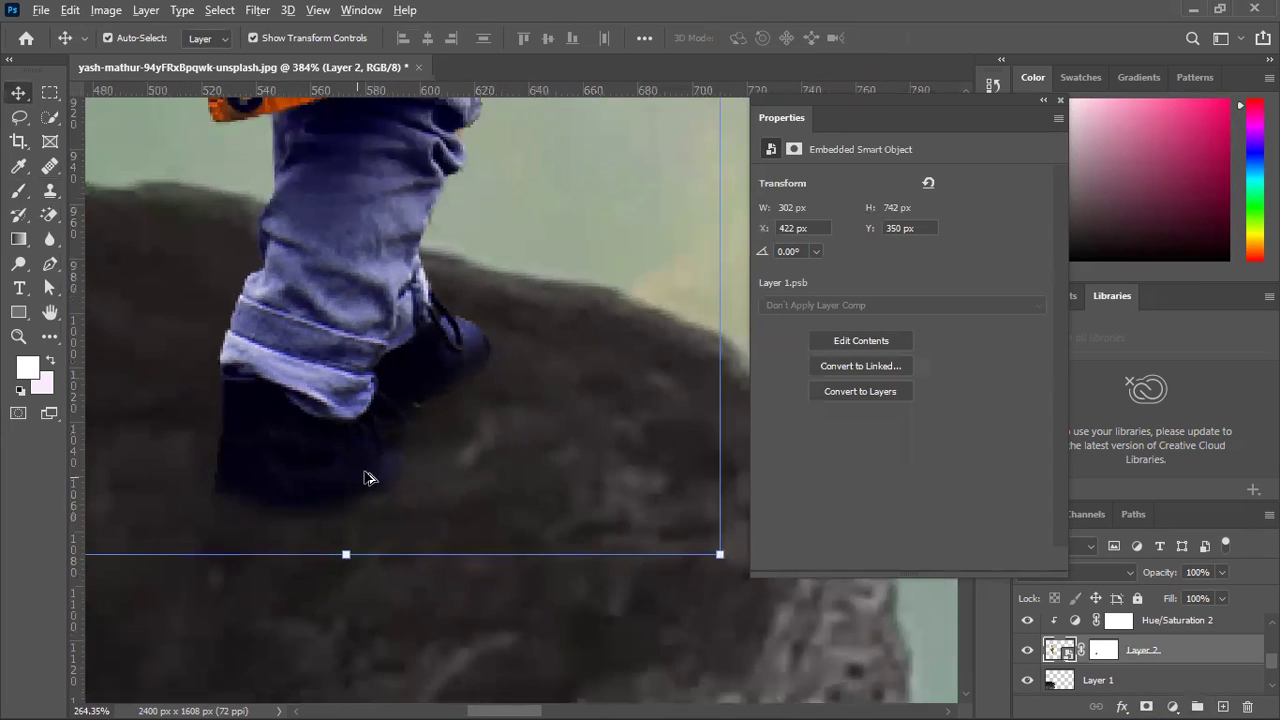
scroll(384, 485, down, 1)
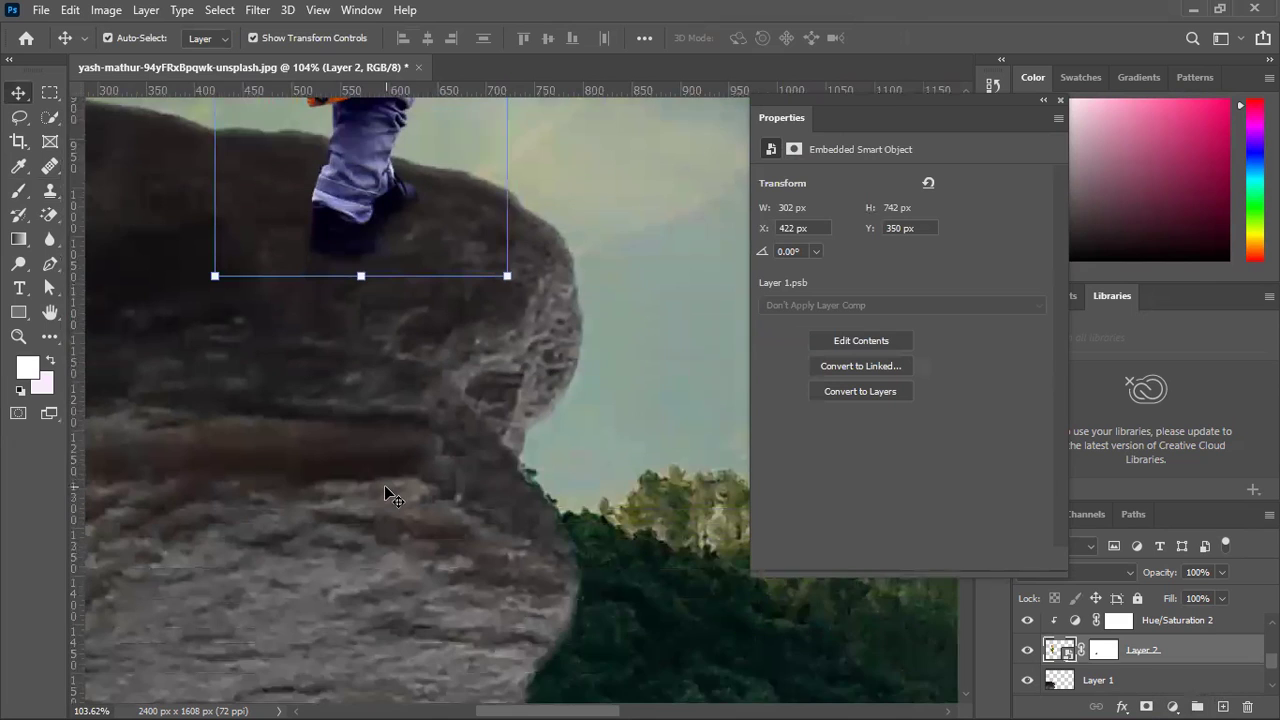
scroll(384, 485, down, 5)
scroll(397, 485, up, 3)
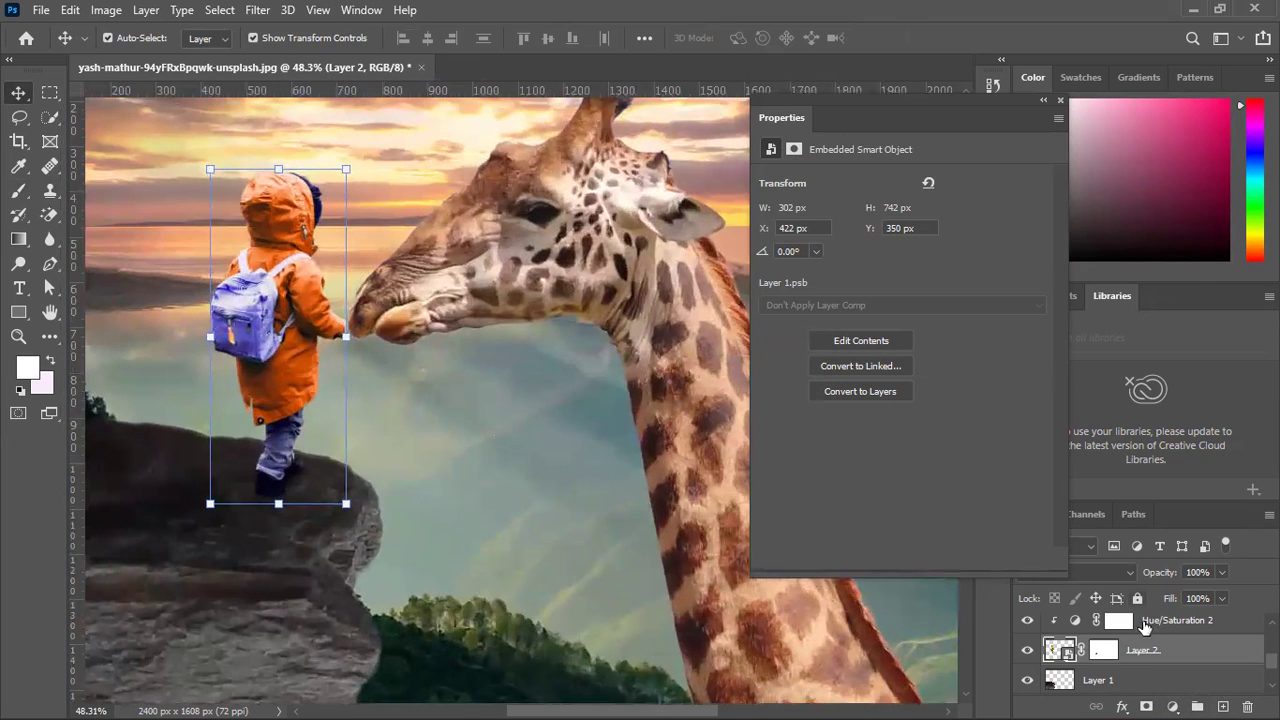
click(1100, 652)
scroll(380, 530, up, 2)
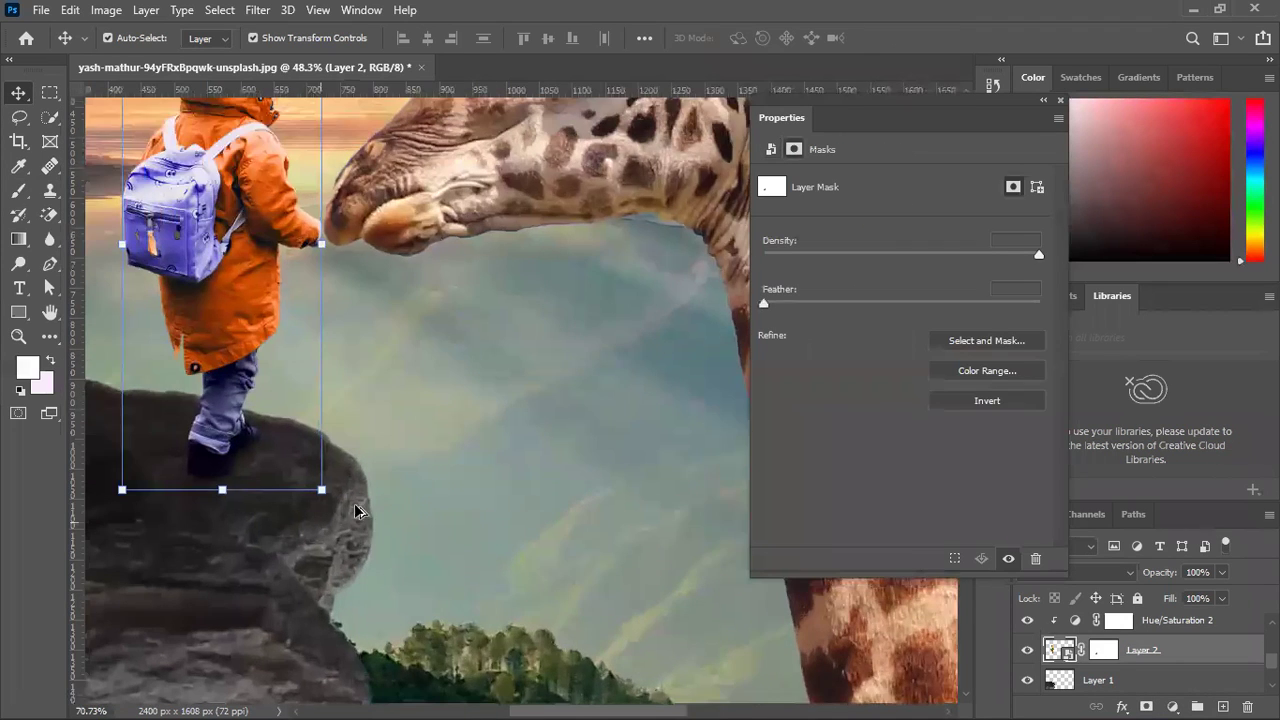
scroll(291, 346, up, 5)
drag(291, 346, 641, 349)
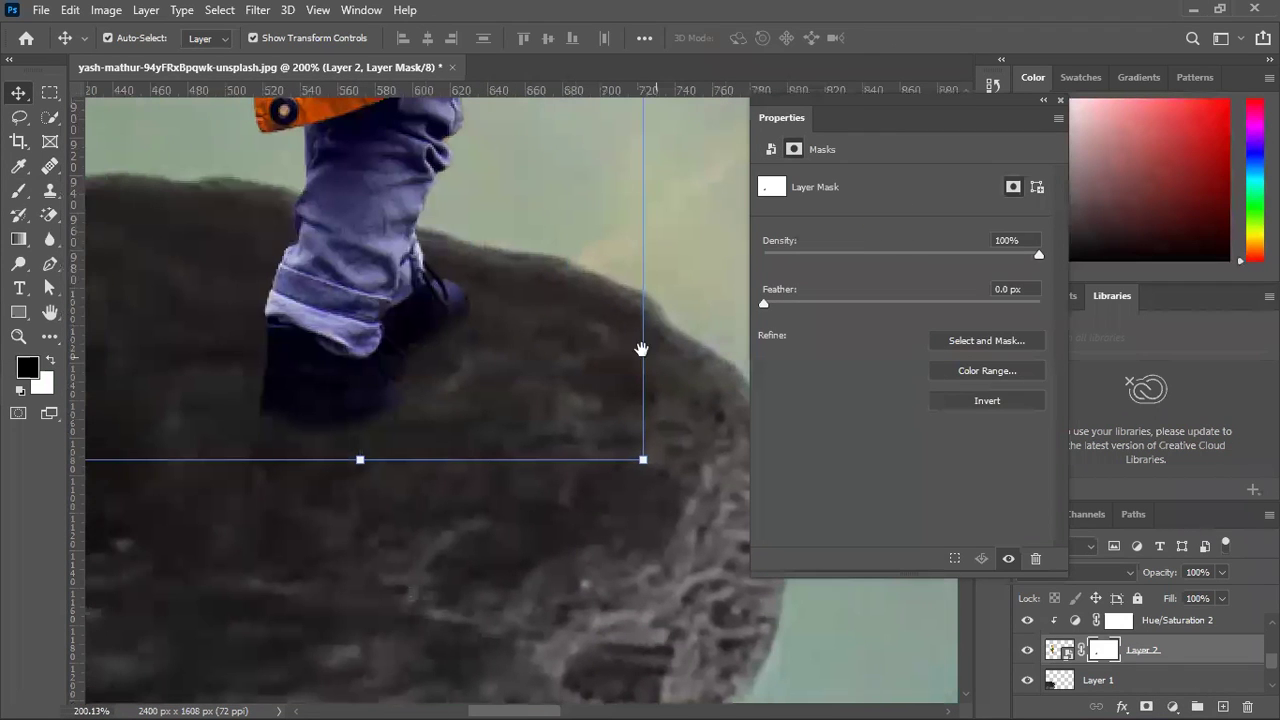
click(18, 190)
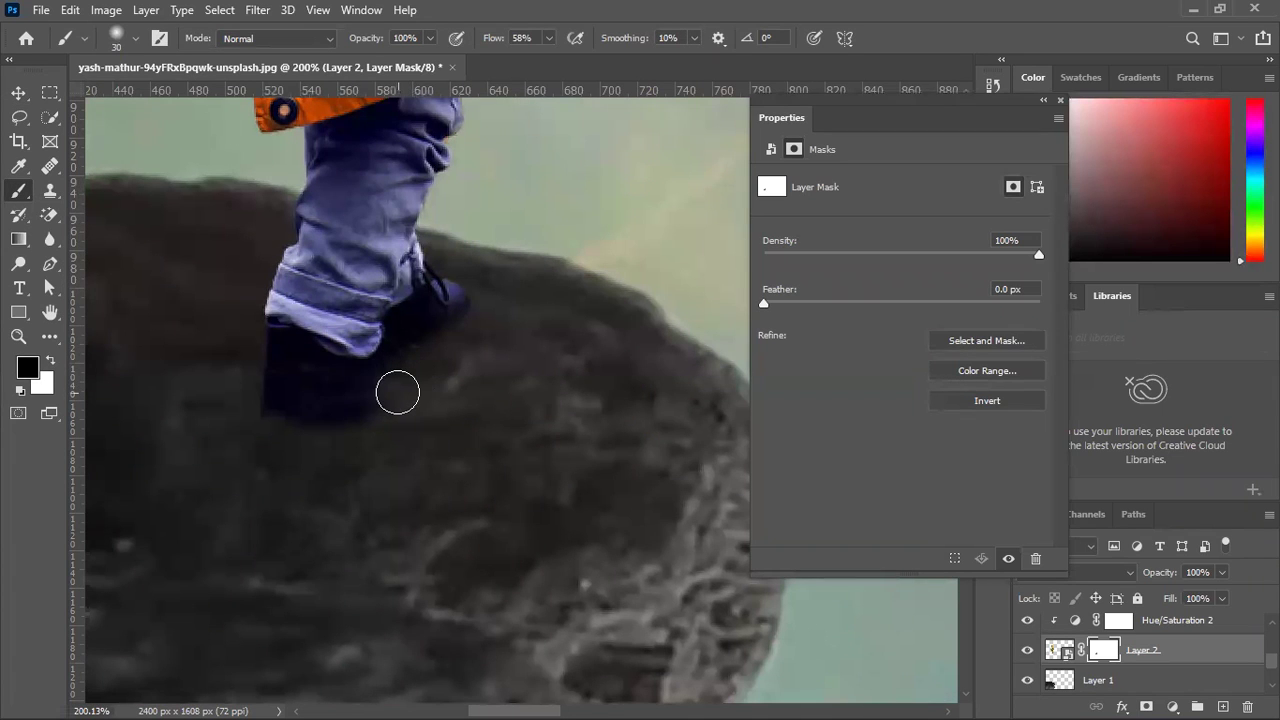
click(46, 360)
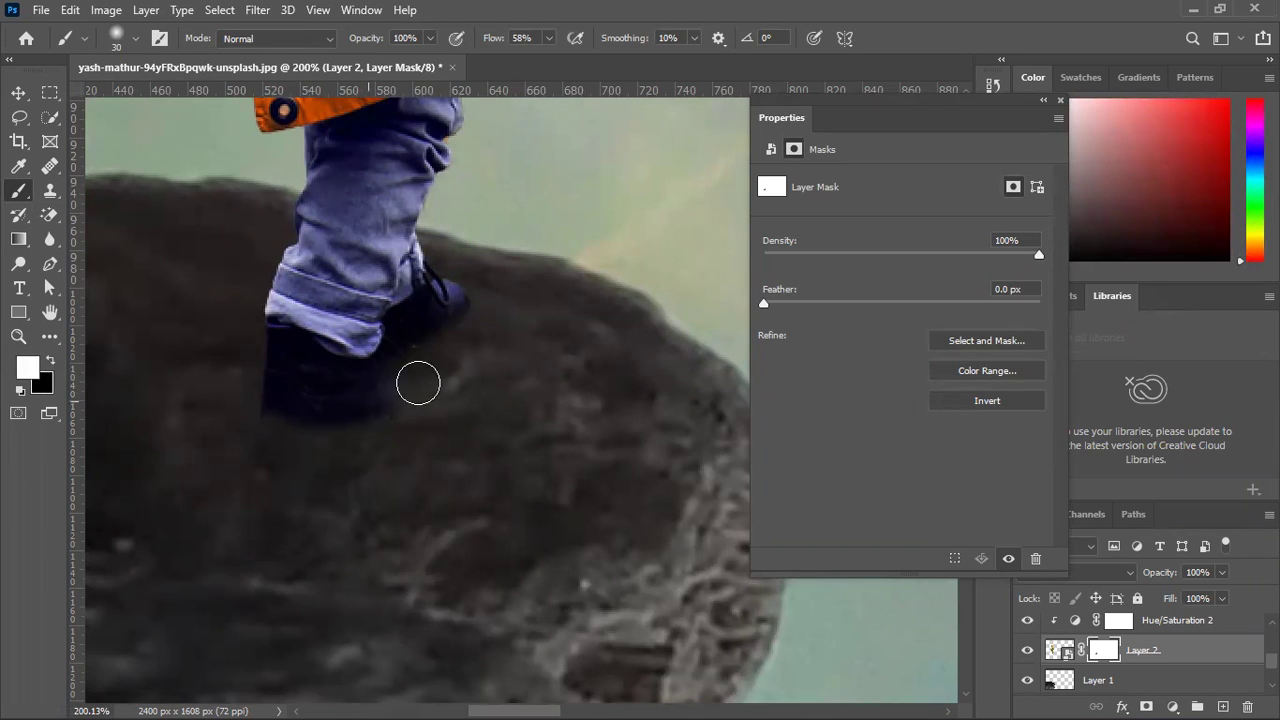
click(409, 397)
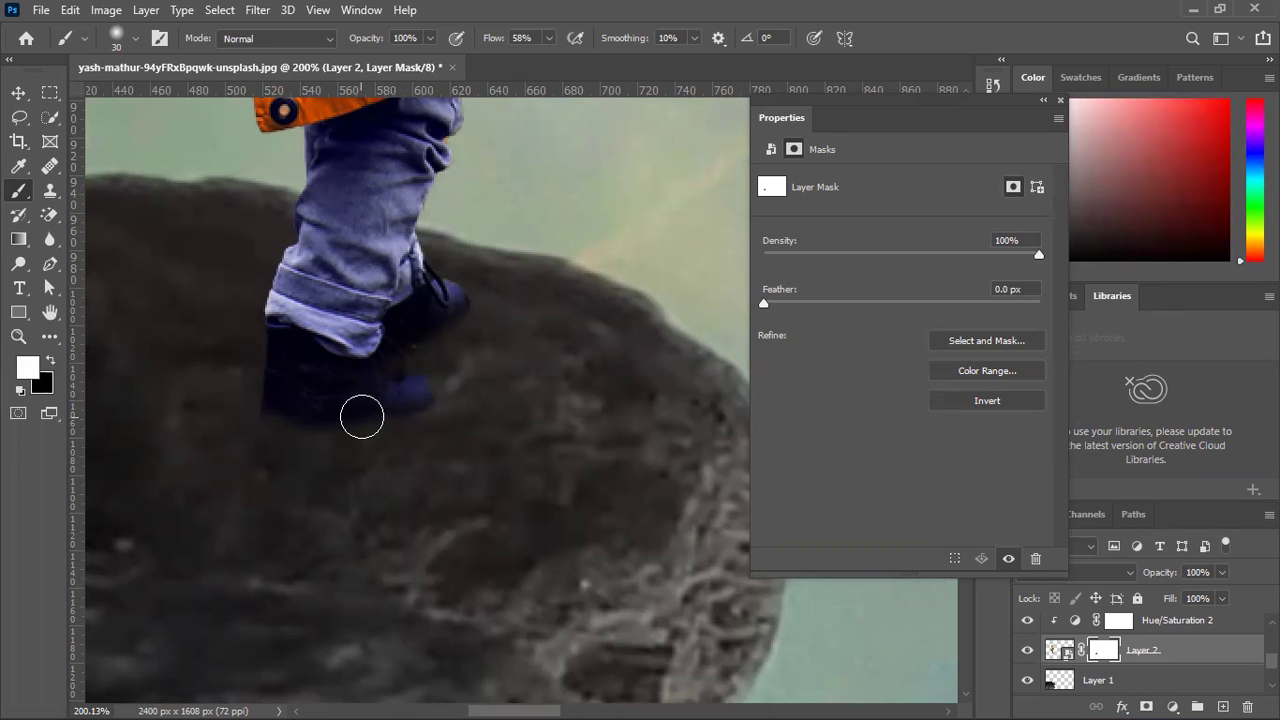
scroll(393, 414, up, 4)
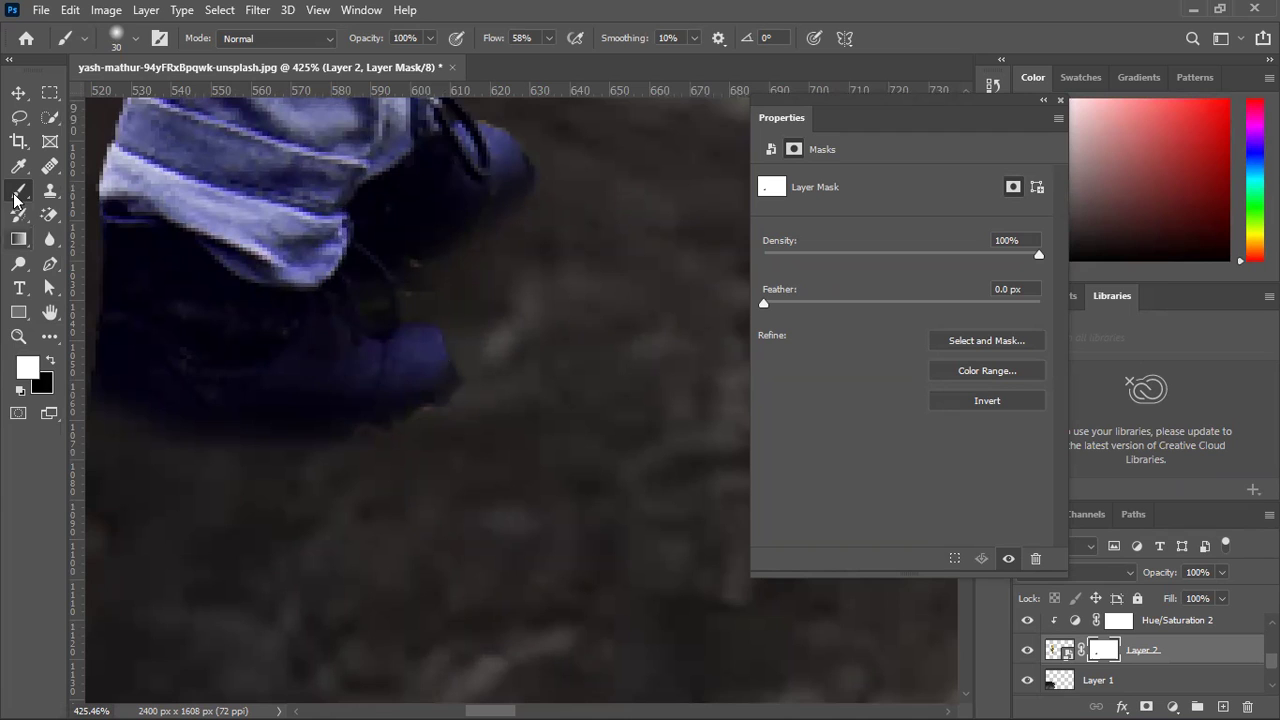
Target the child layer's image instead of its mask and rasterize the layer for cloning.
click(1051, 652)
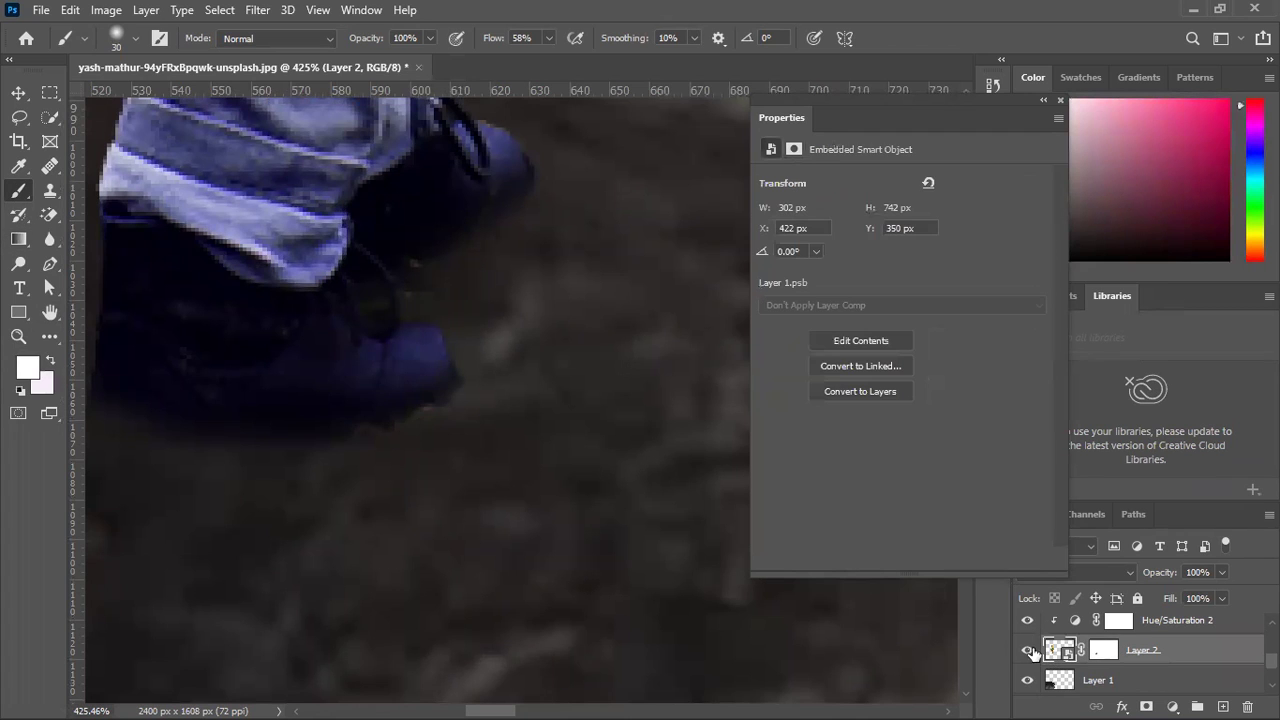
click(50, 190)
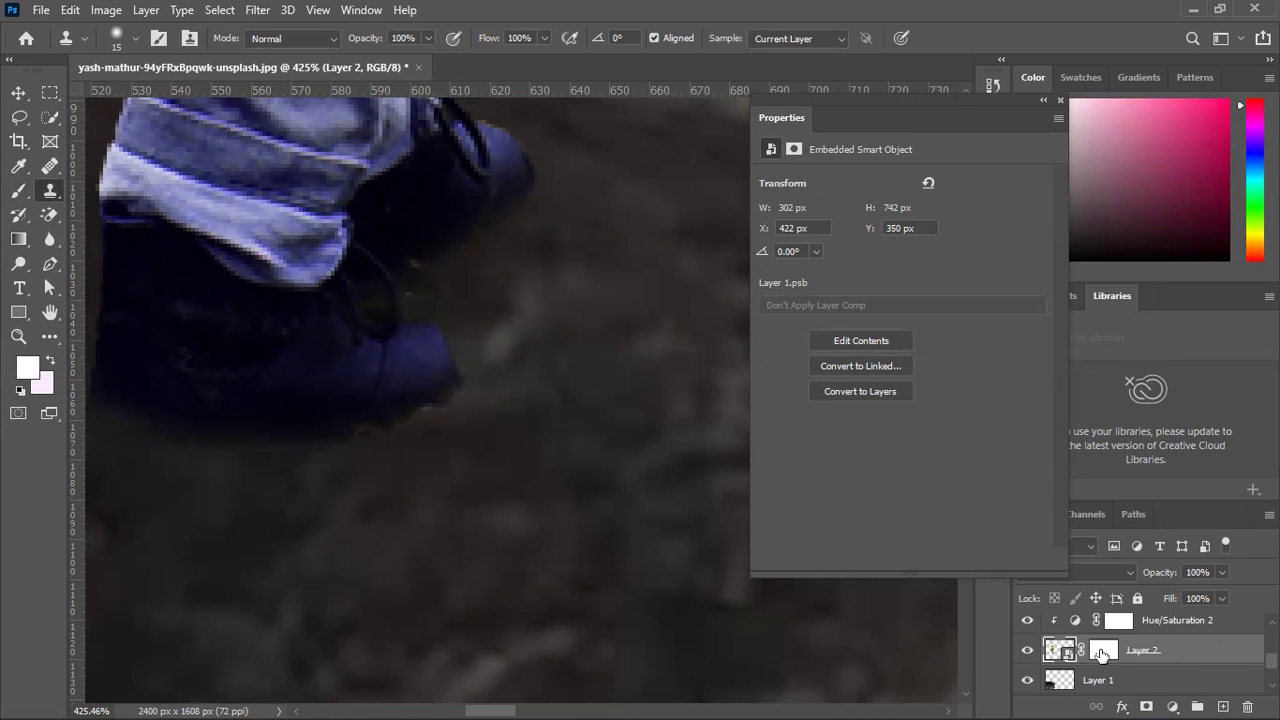
right_click(1065, 655)
click(1210, 667)
right_click(1205, 655)
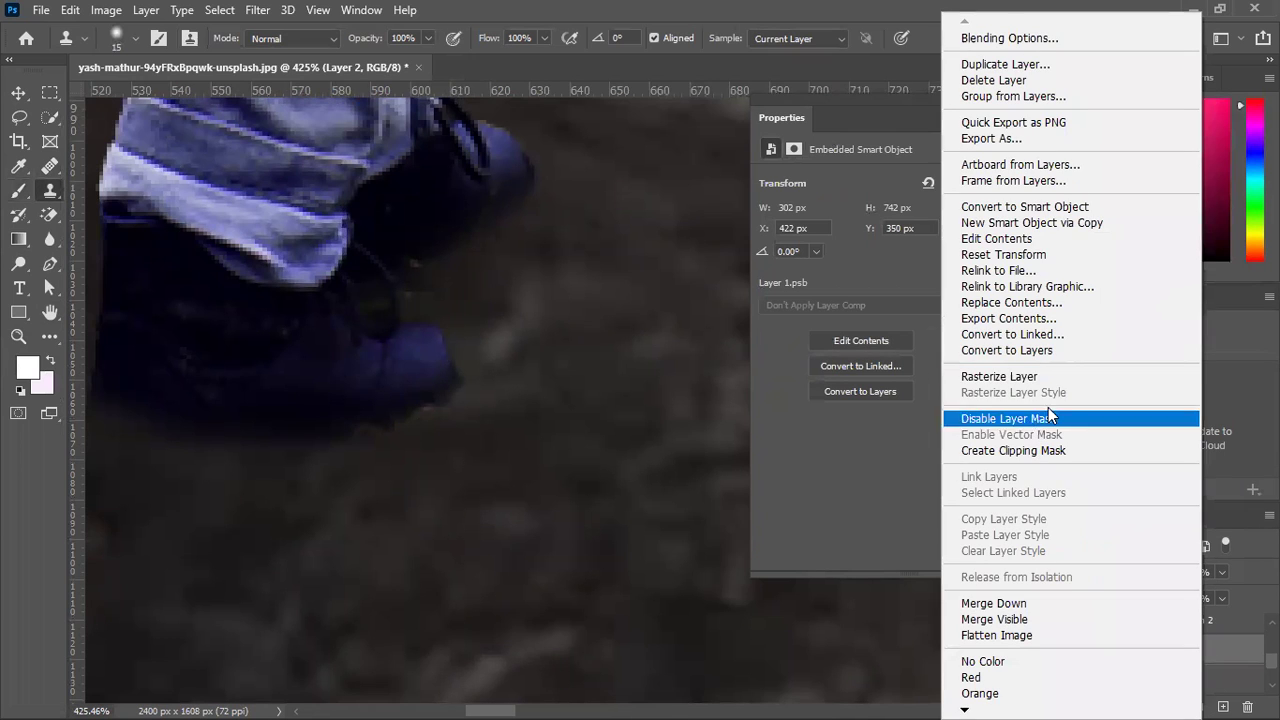
click(1030, 377)
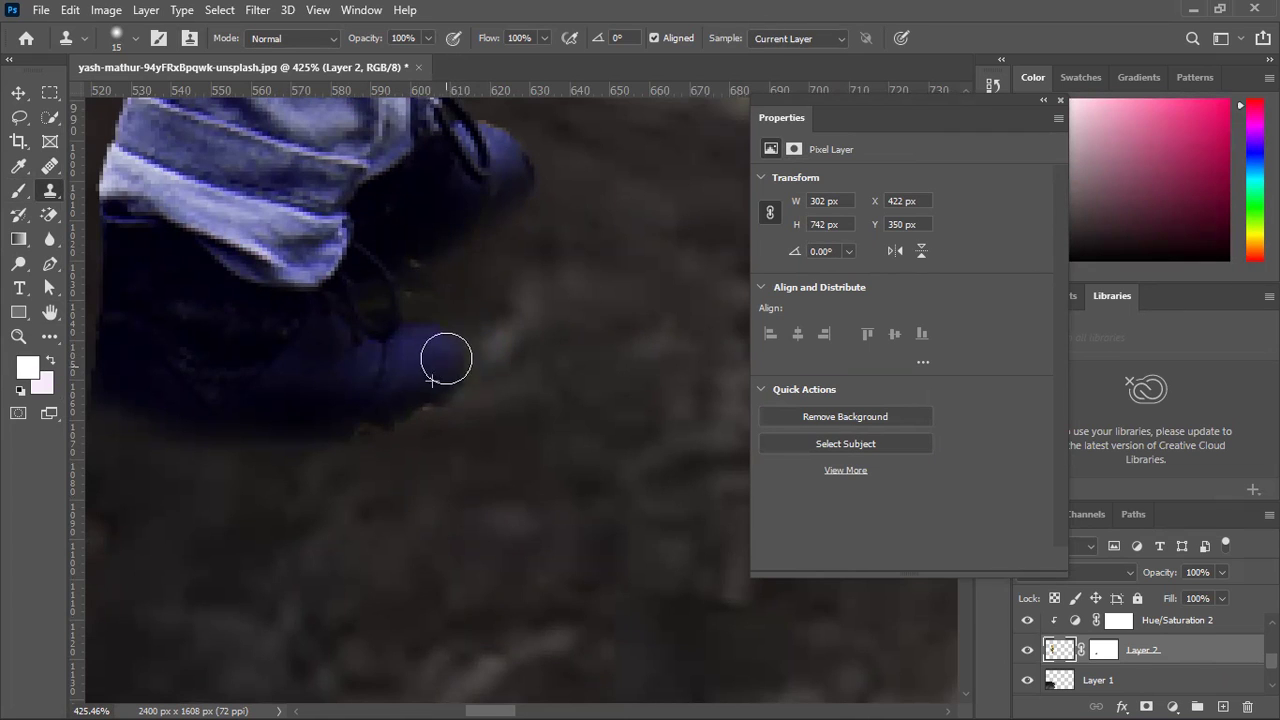
Fill out the front boot's toe with a size 15 Clone Stamp, sampling boot texture from the current layer.
mouse_move(434, 340)
mouse_down()
mouse_move(463, 346)
mouse_move(463, 318)
mouse_move(423, 349)
mouse_move(468, 344)
mouse_up()
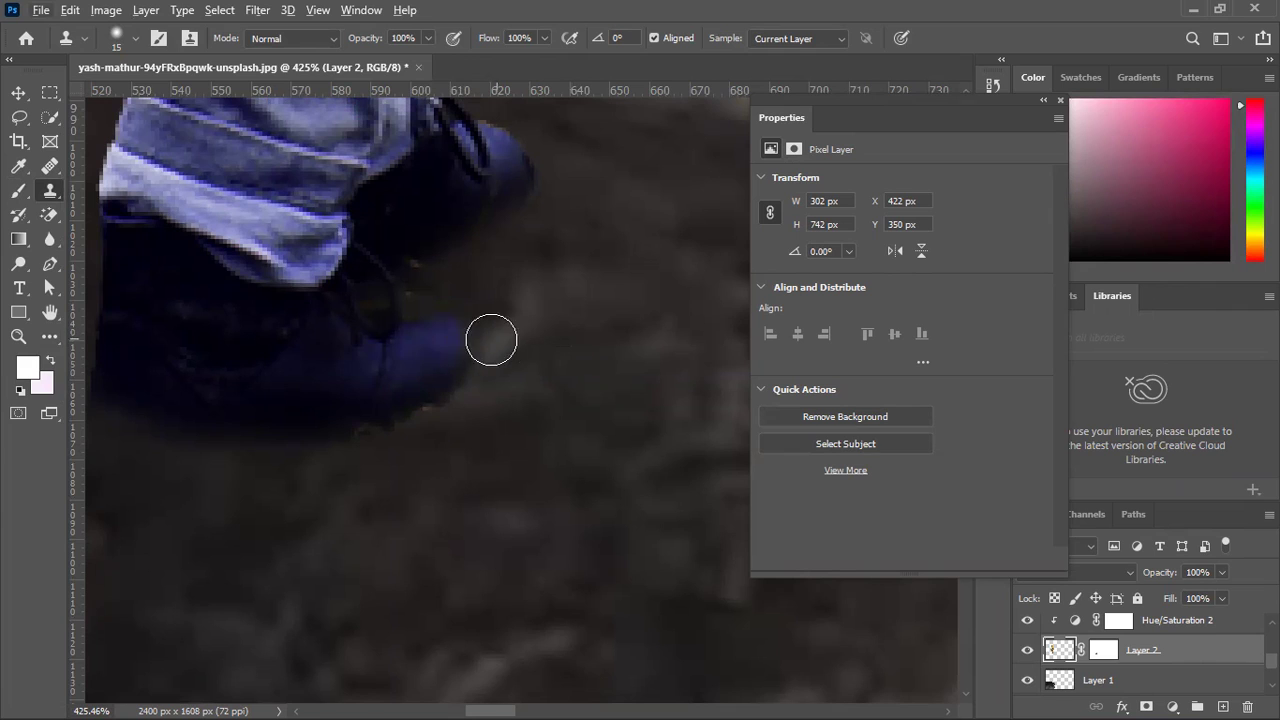
alt+click(415, 376)
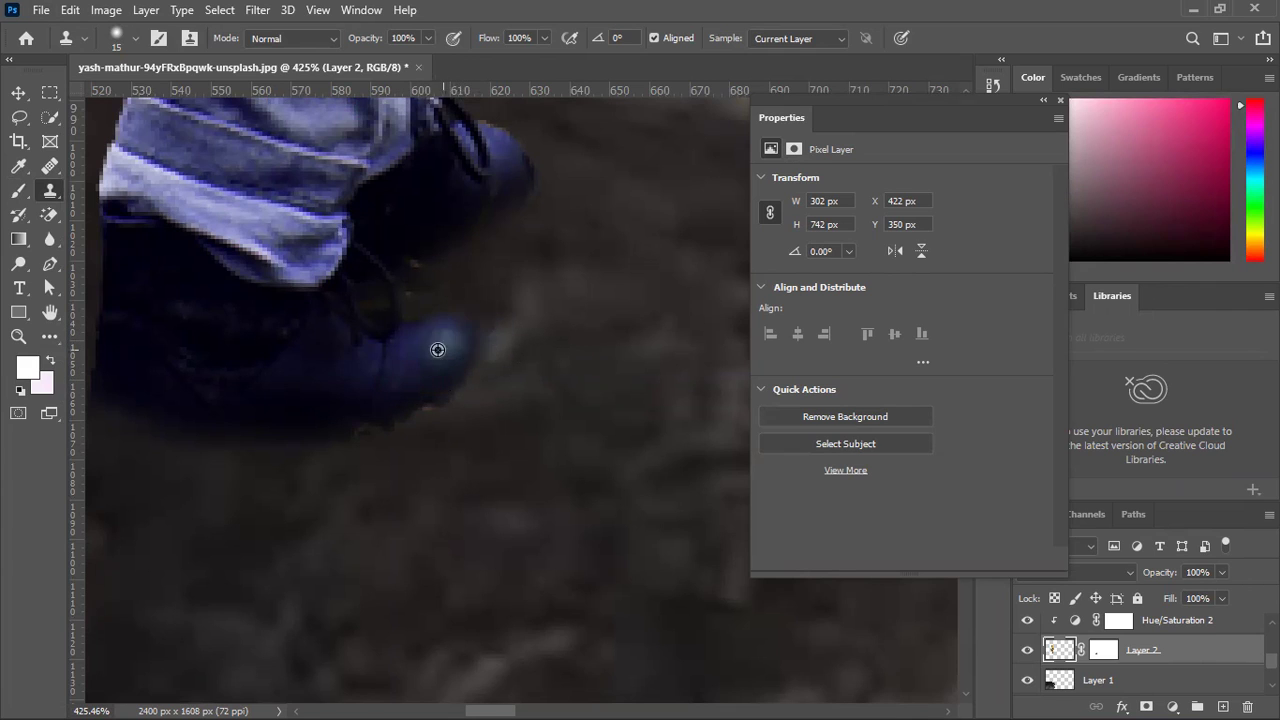
scroll(440, 462, down, 10)
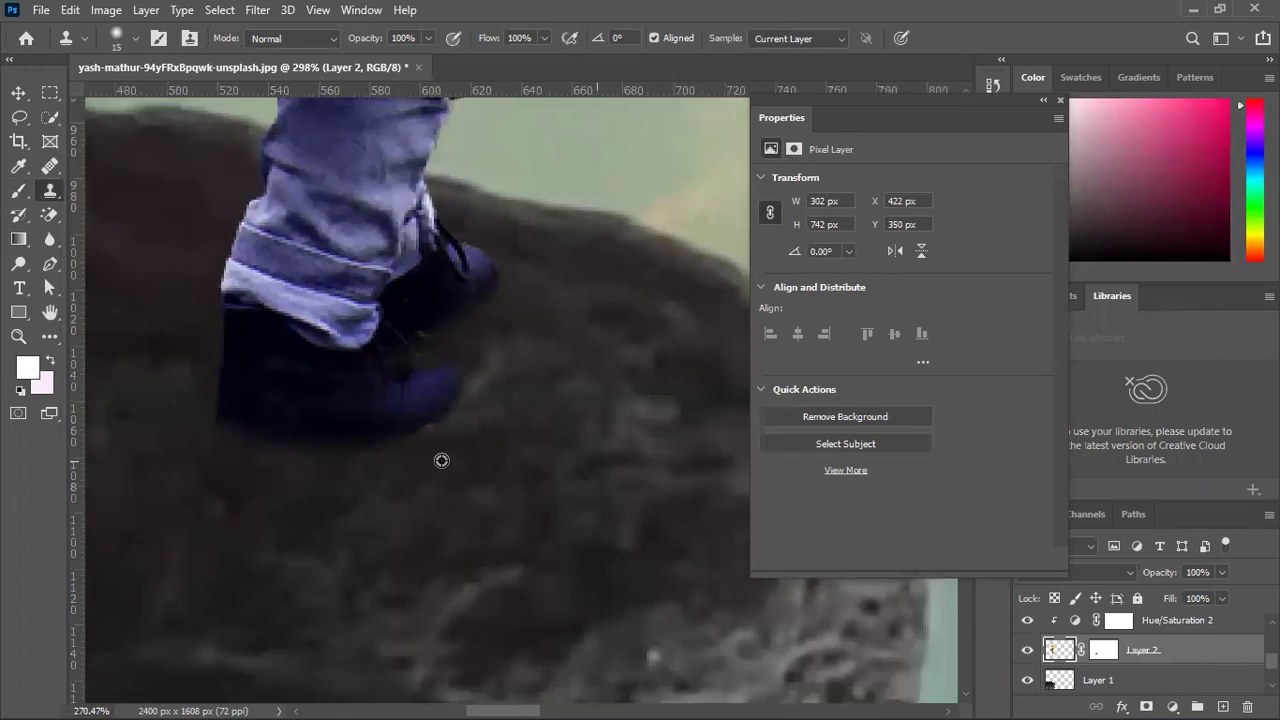
scroll(440, 465, down, 3)
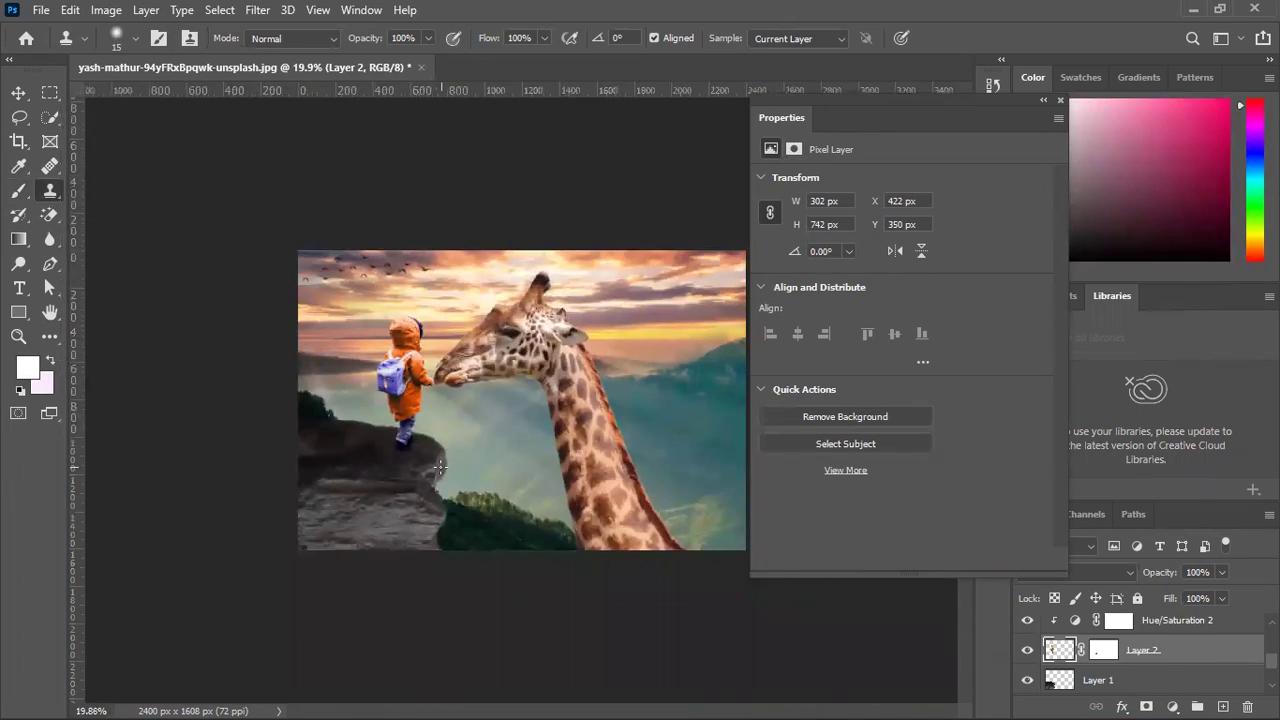
scroll(446, 463, up, 5)
click(18, 94)
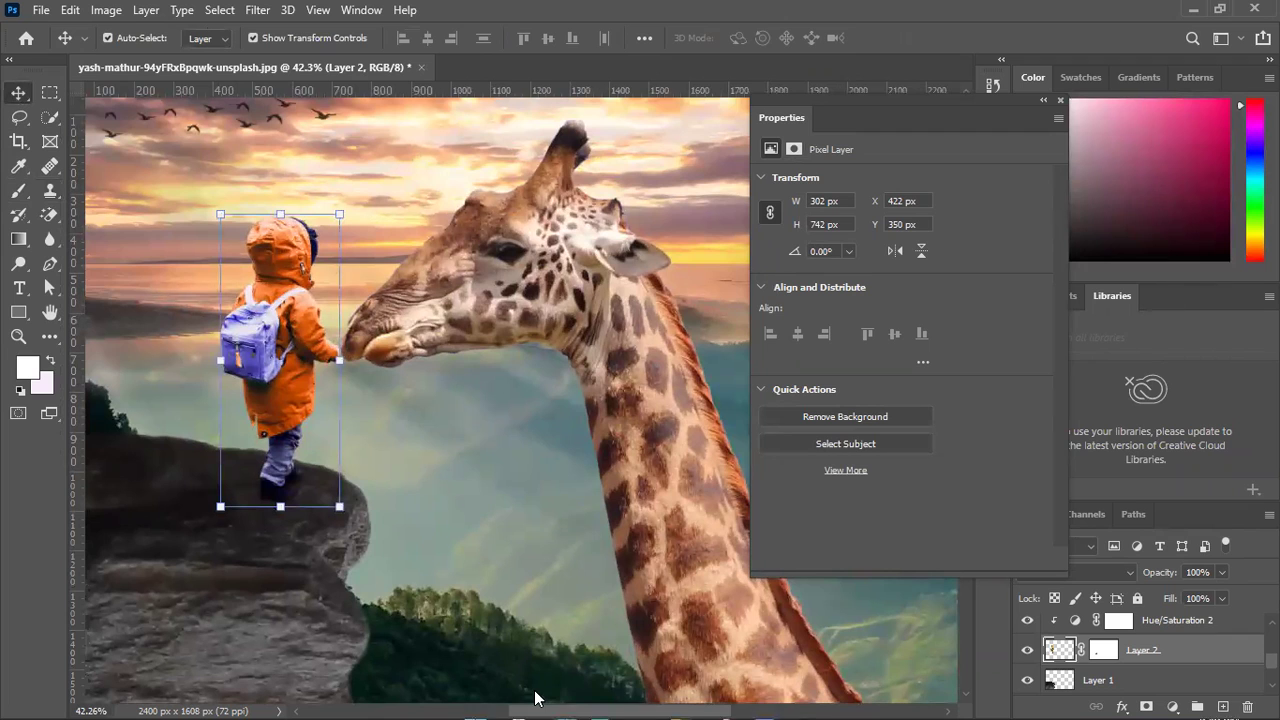
click(1193, 9)
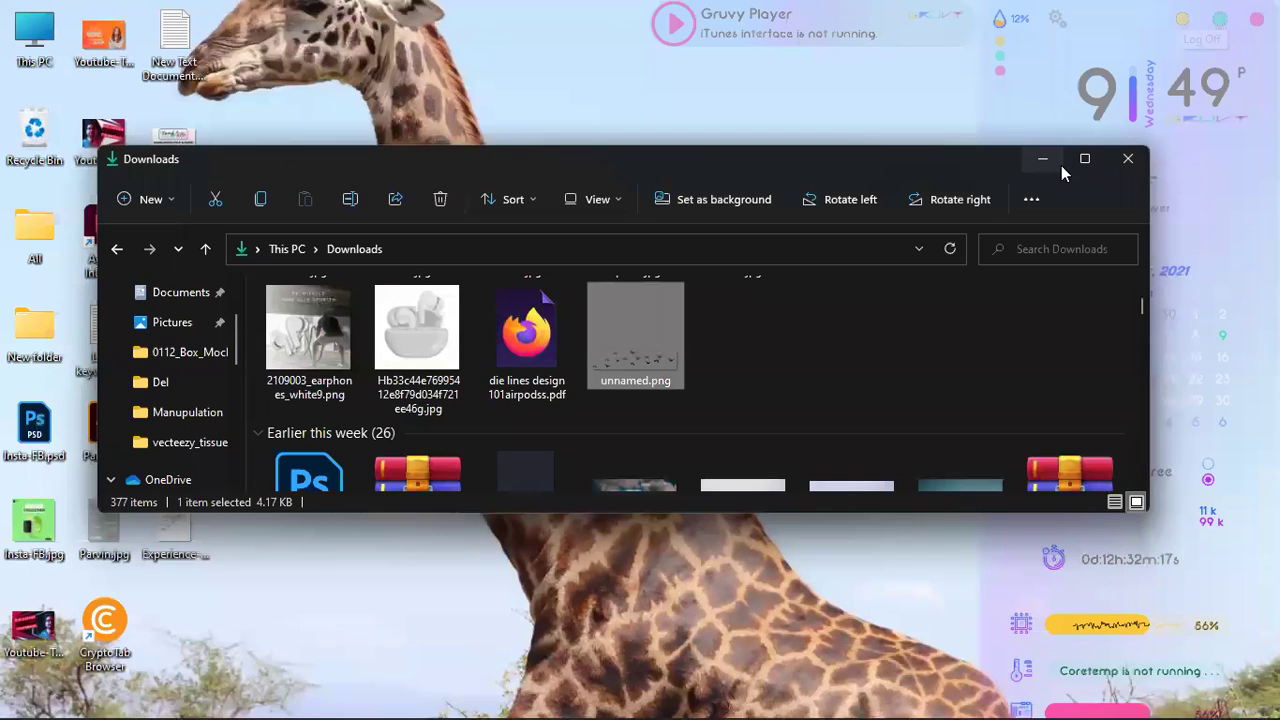
click(806, 712)
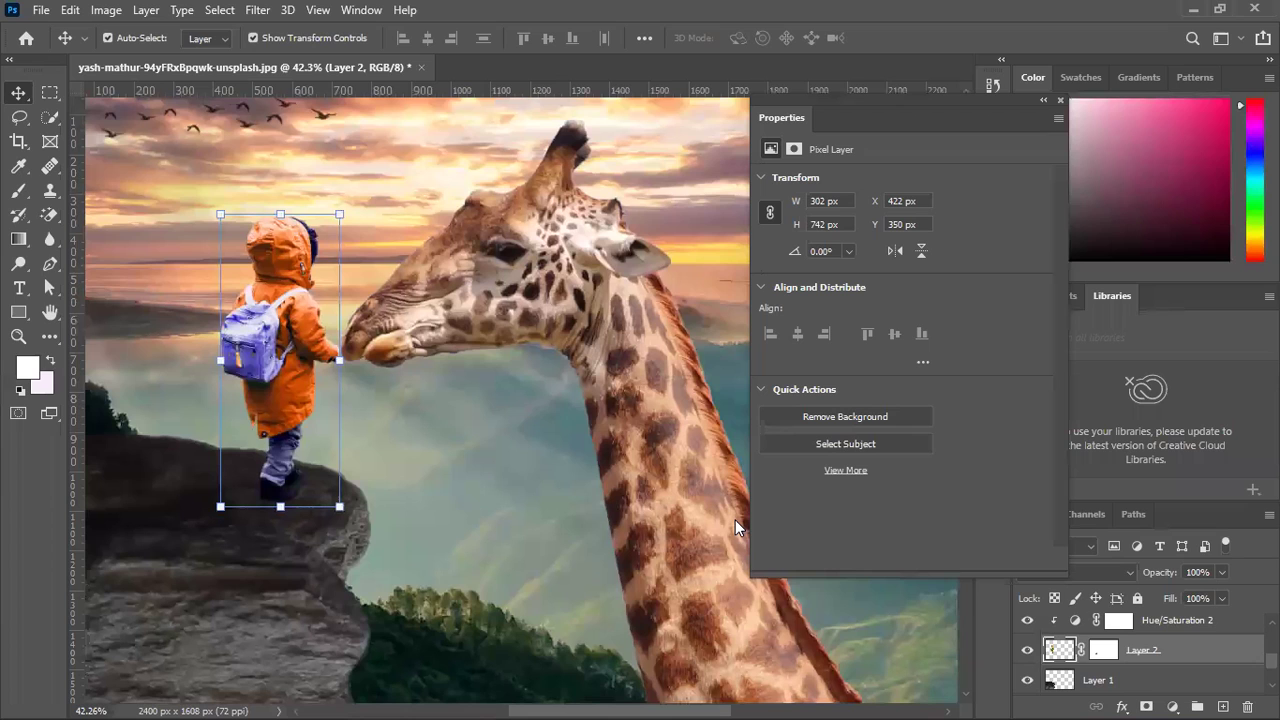
scroll(480, 281, down, 5)
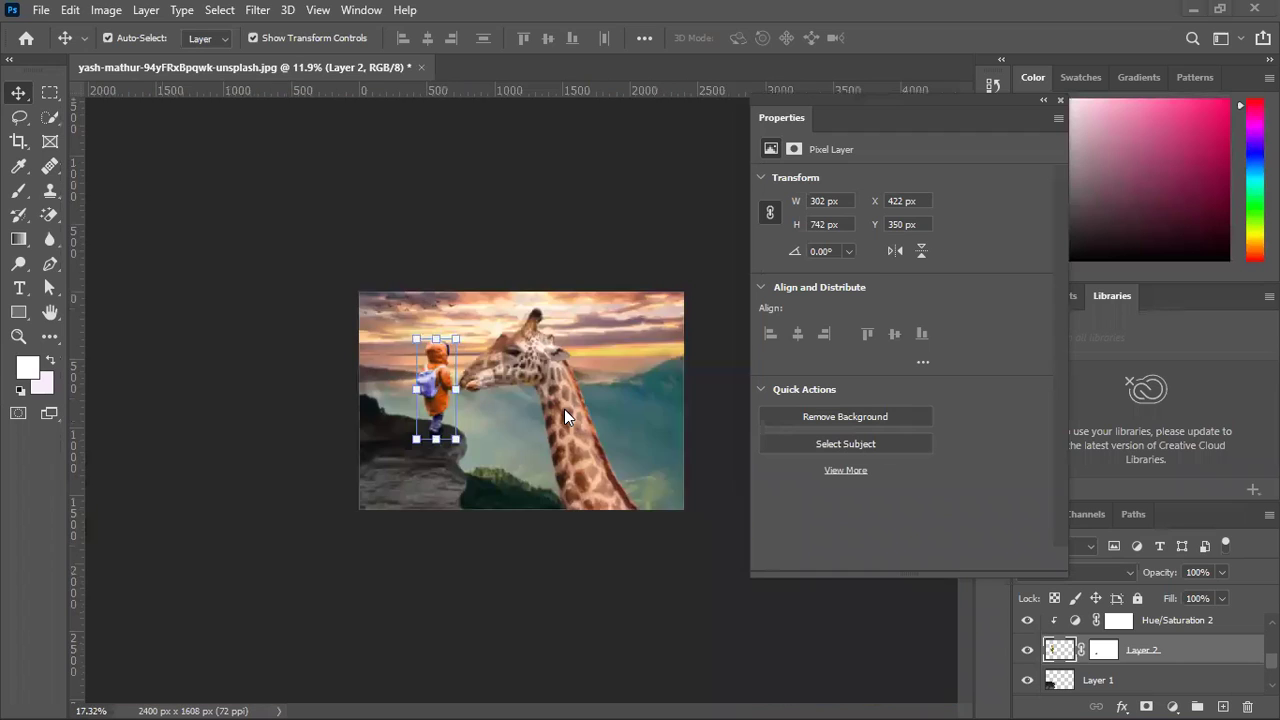
scroll(564, 409, up, 4)
scroll(1091, 645, up, 1)
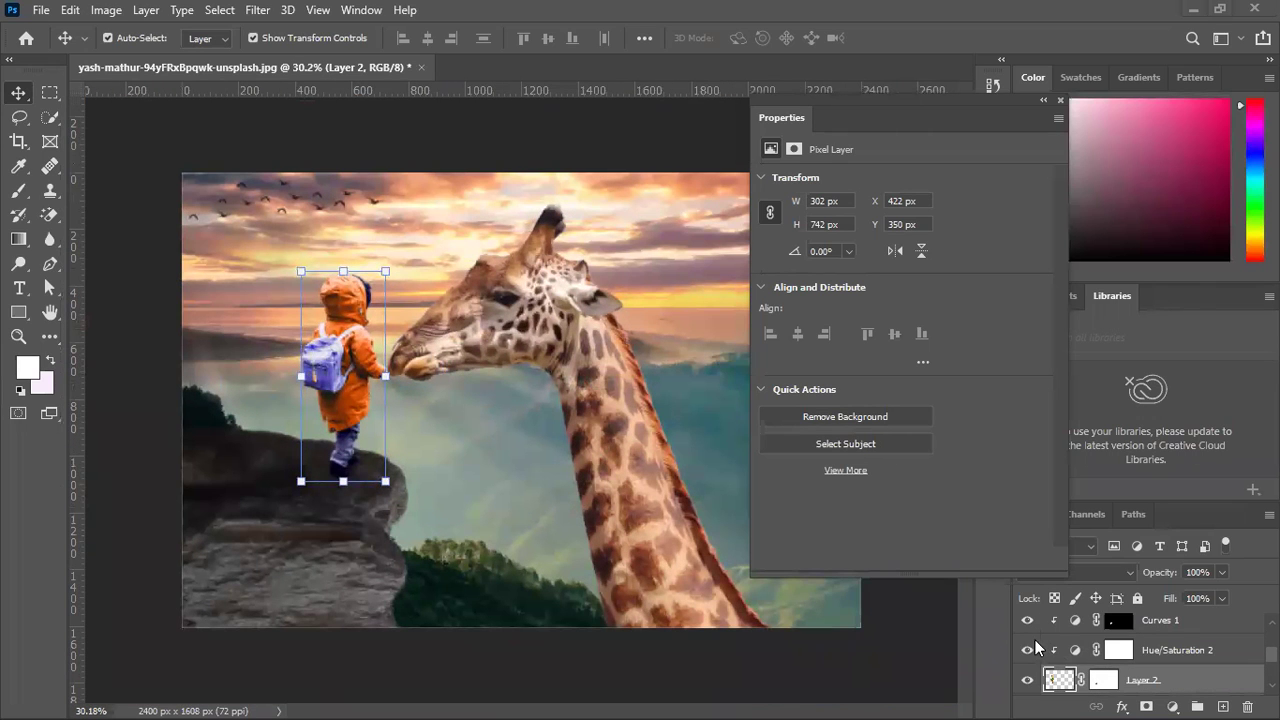
Hide and delete the existing Hue/Saturation 2 adjustment clipped to the child layer.
click(1027, 650)
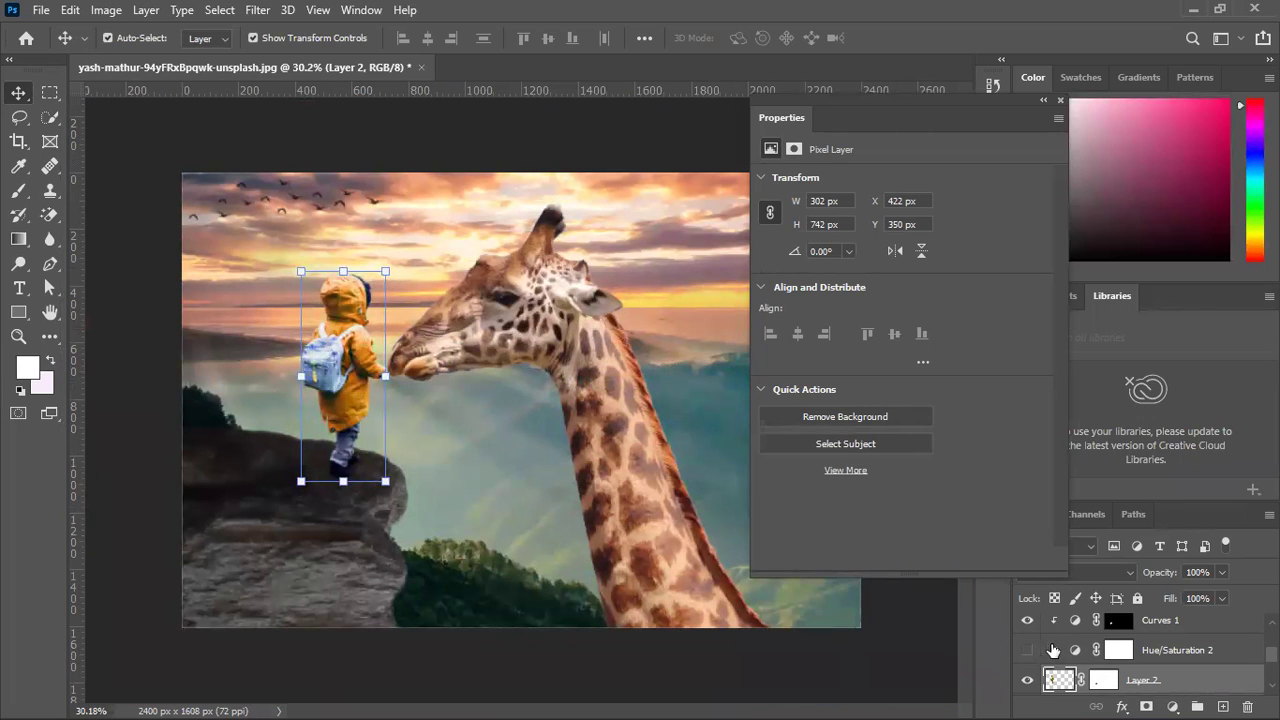
click(1183, 650)
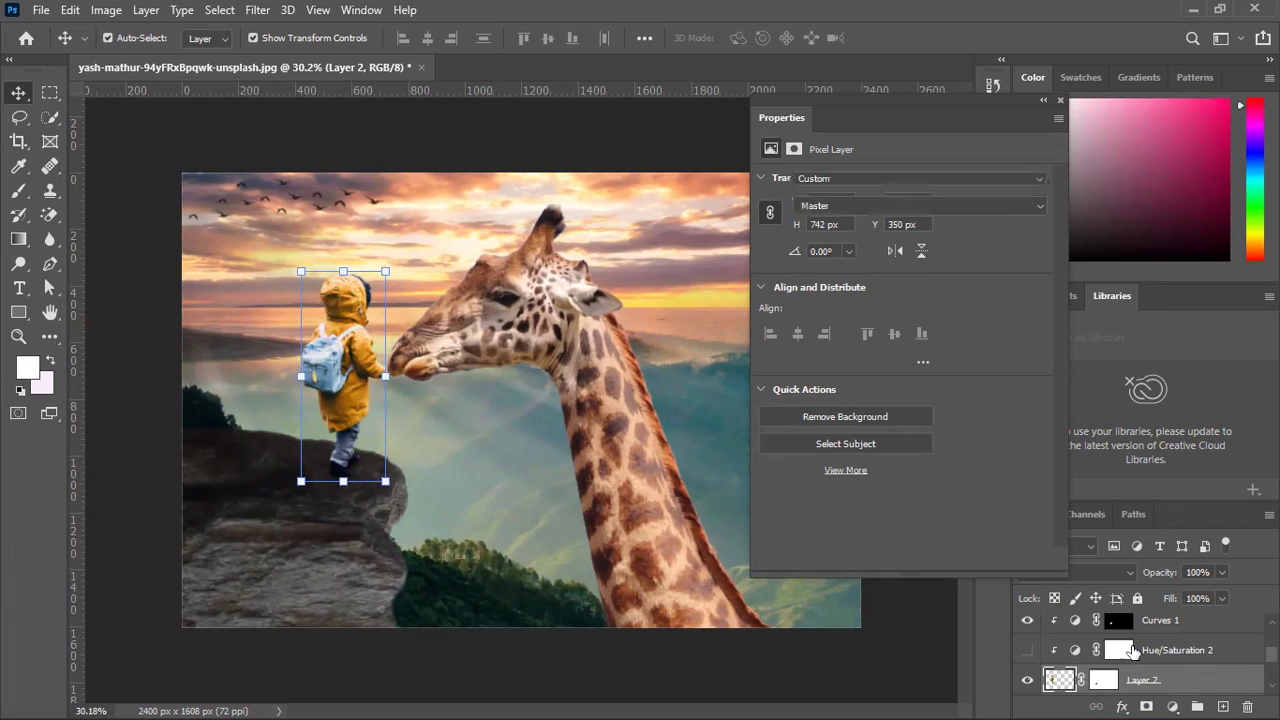
drag(1229, 694, 1247, 707)
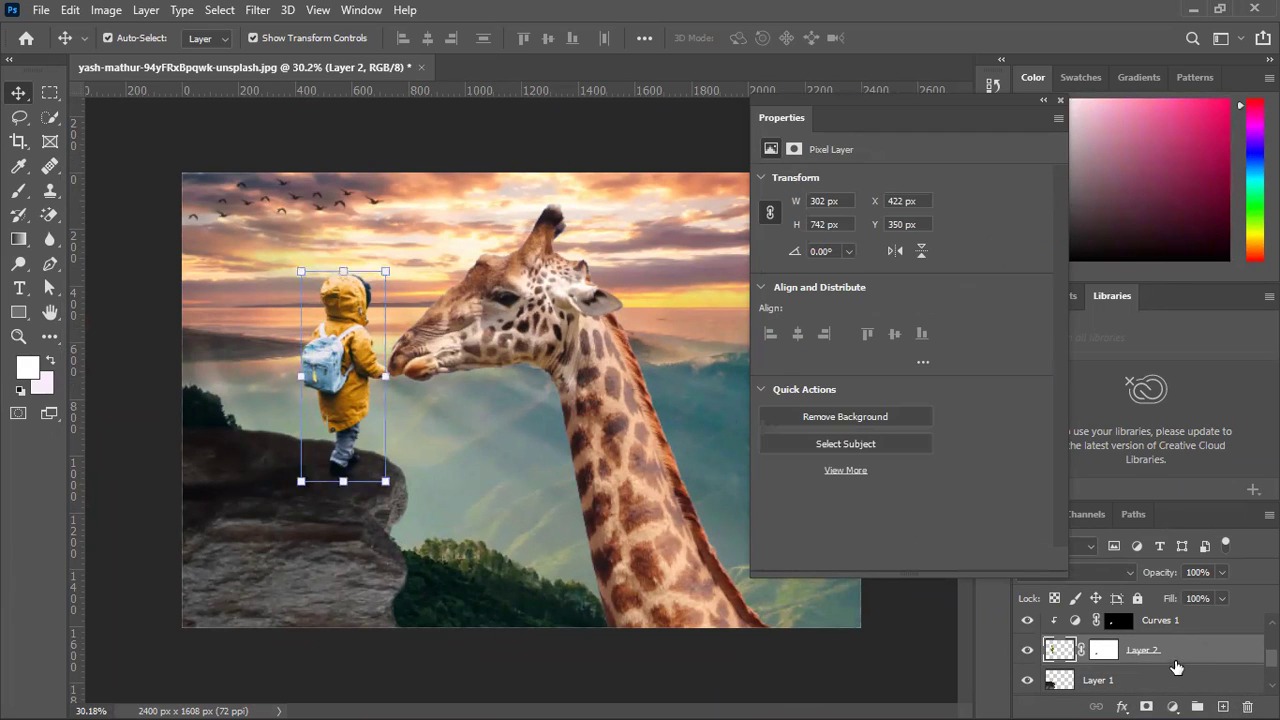
Add a fresh Hue/Saturation adjustment clipped to the child layer and raise its saturation slightly.
click(1175, 705)
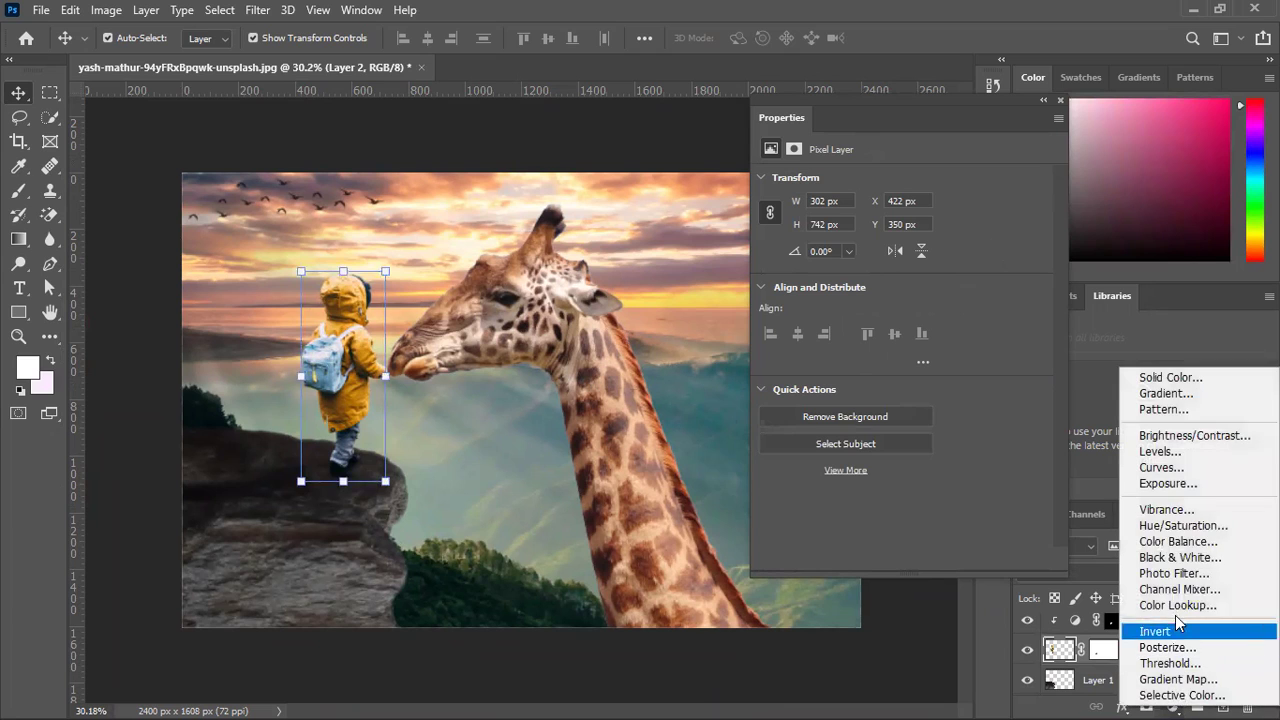
click(1178, 525)
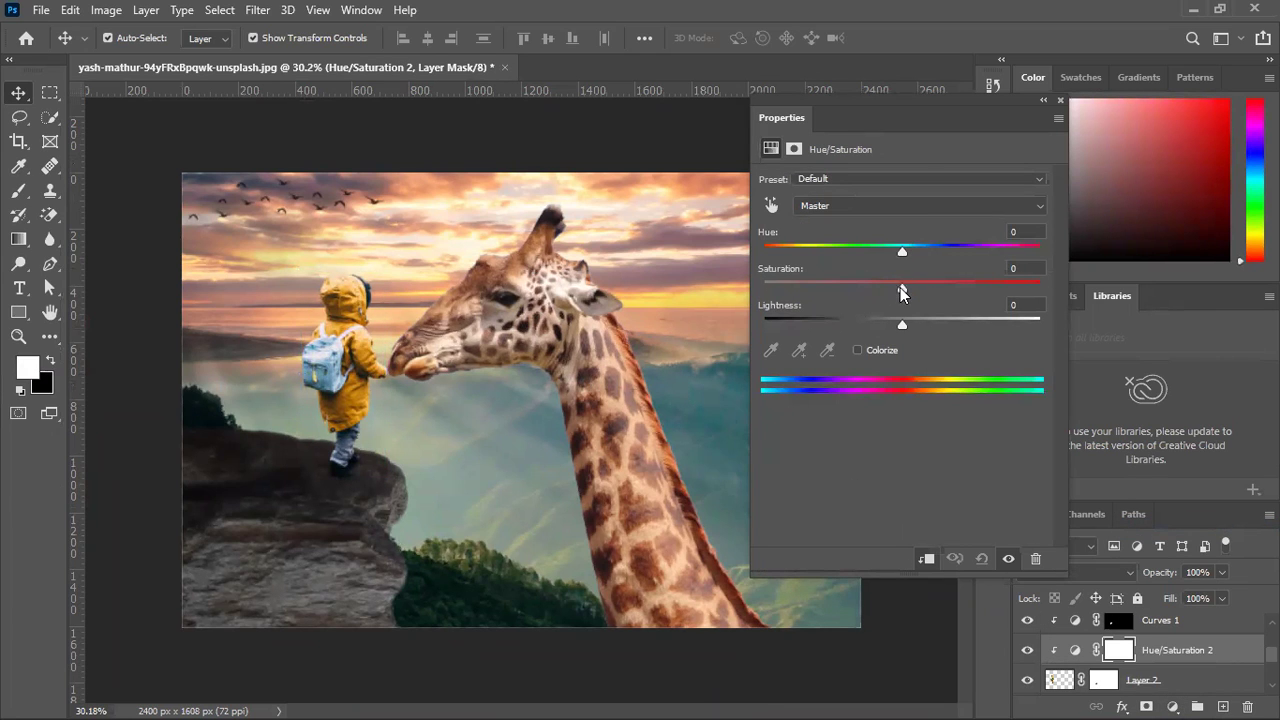
drag(915, 287, 937, 289)
click(1043, 101)
scroll(536, 475, down, 4)
scroll(536, 475, up, 4)
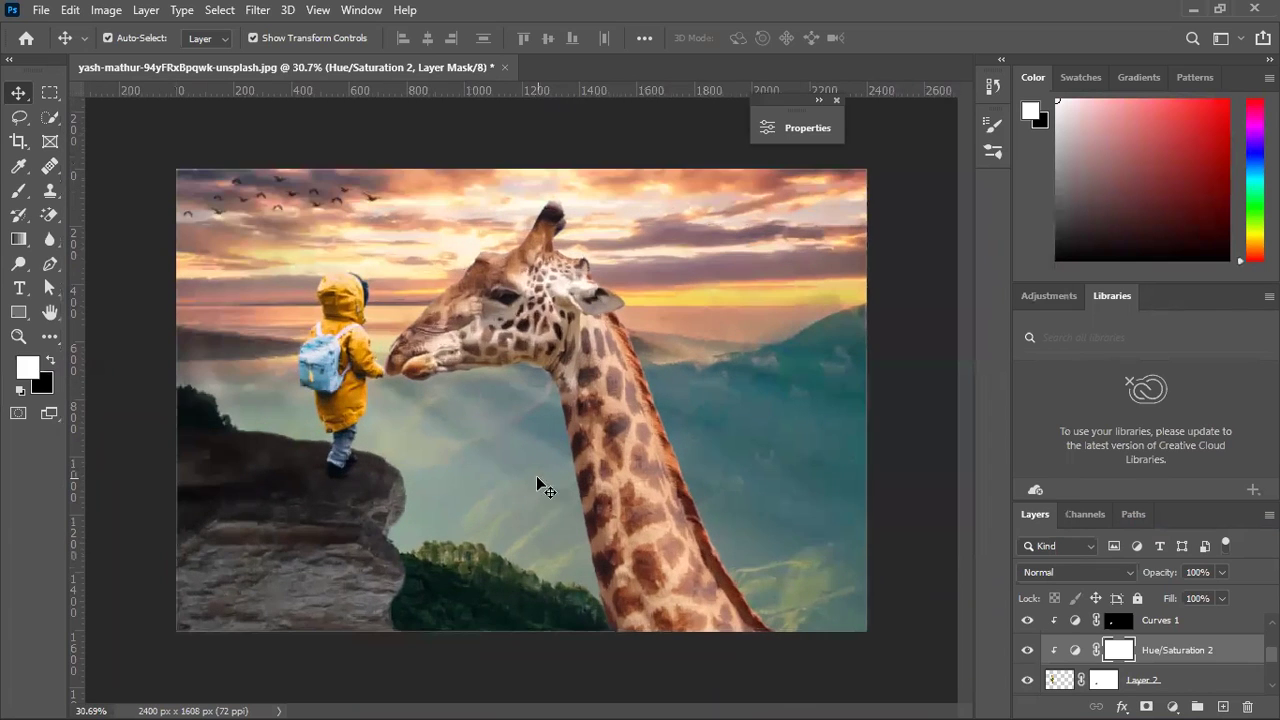
Select the cliff layer and add a new blank layer directly above it.
click(294, 576)
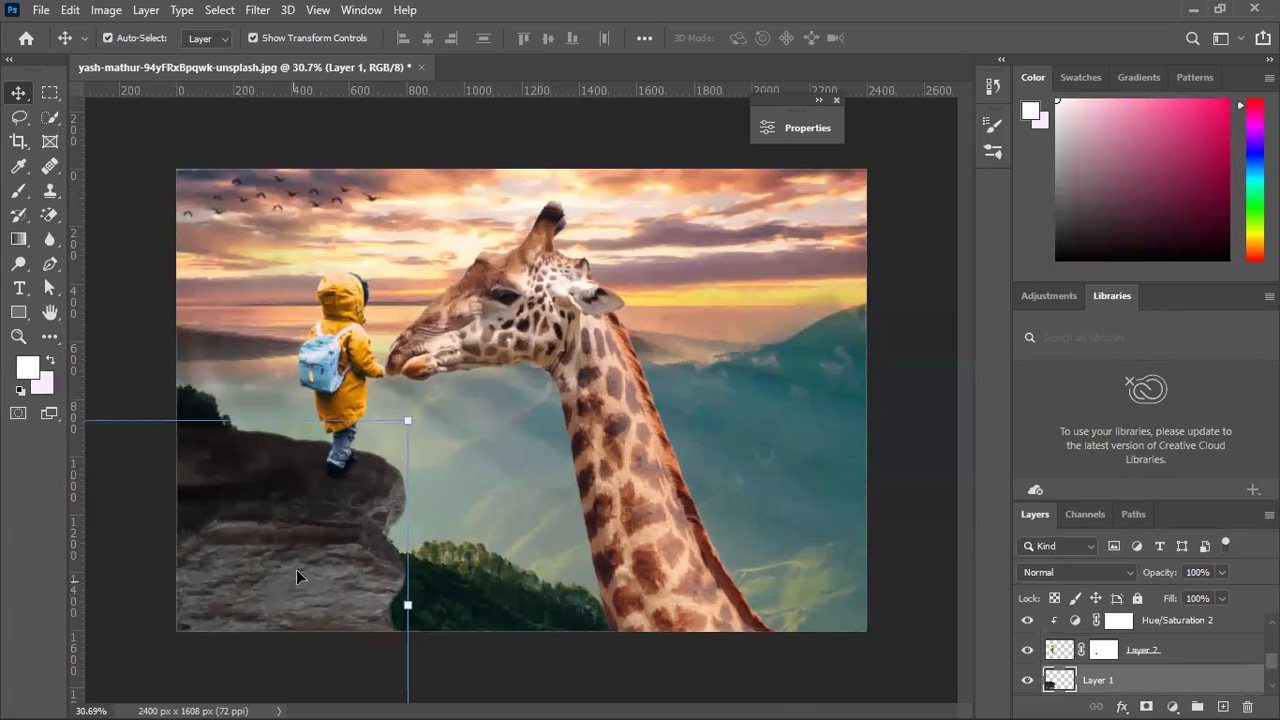
click(928, 416)
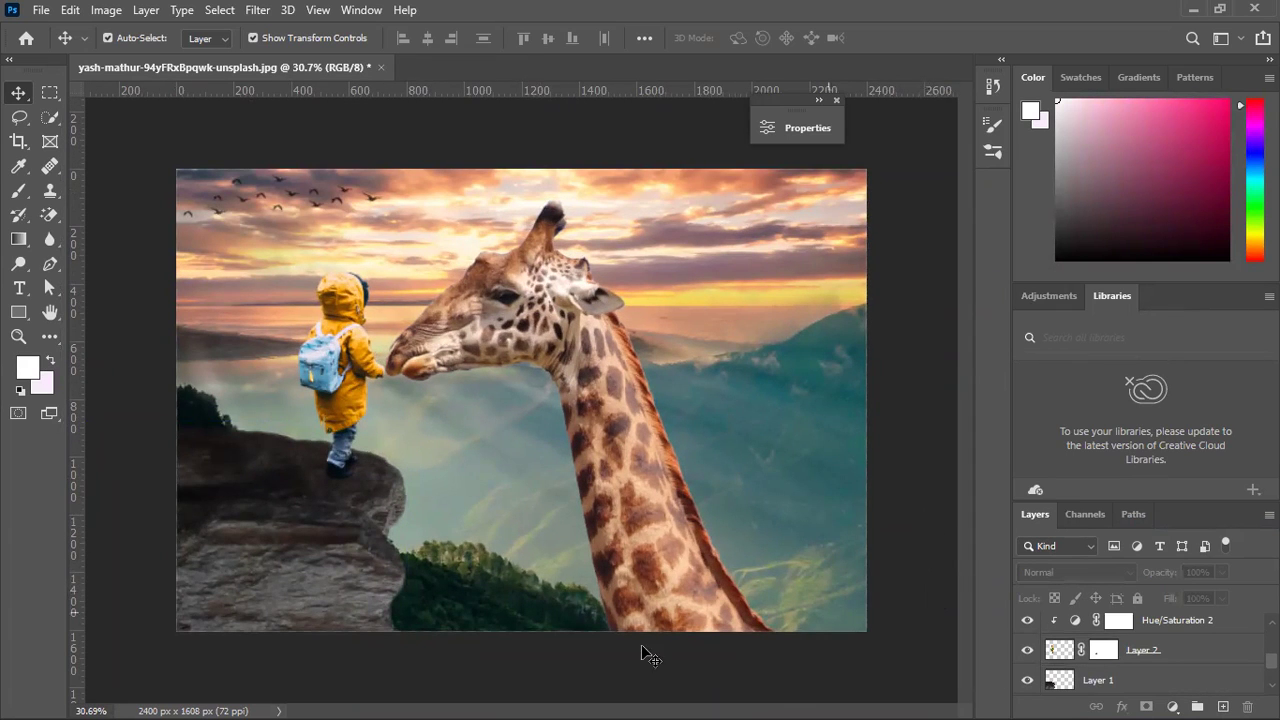
click(371, 568)
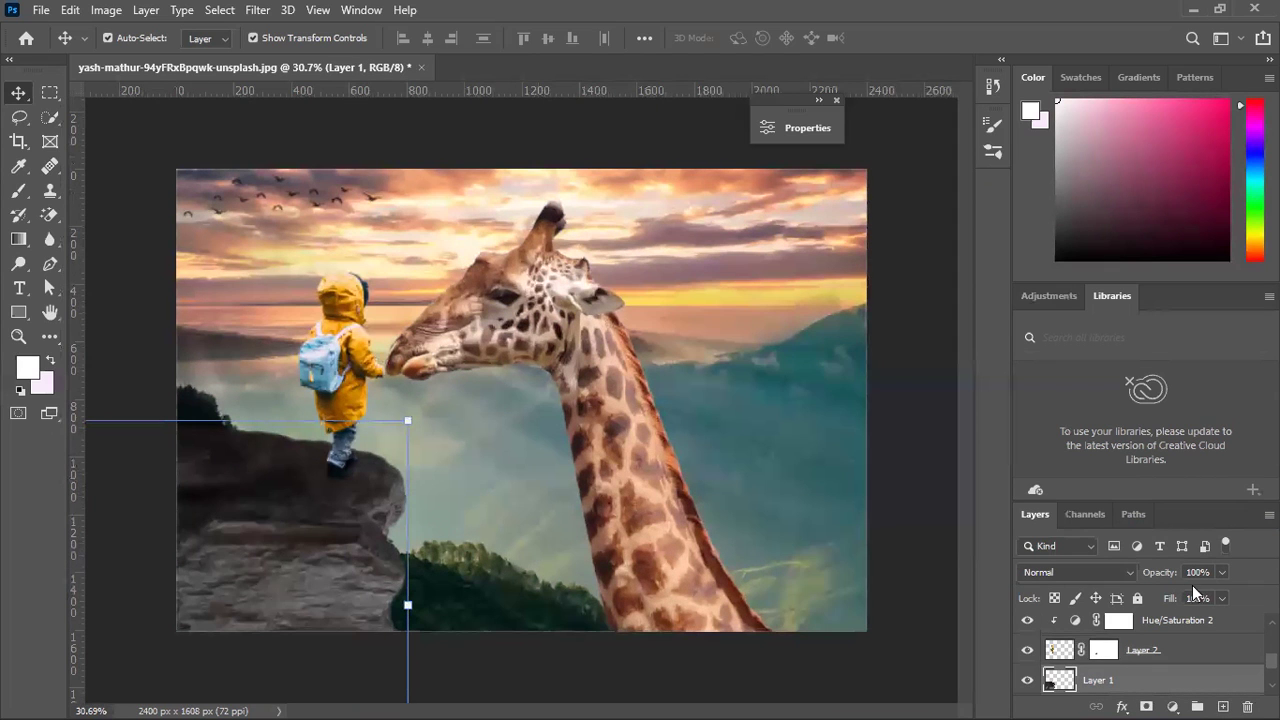
click(1219, 705)
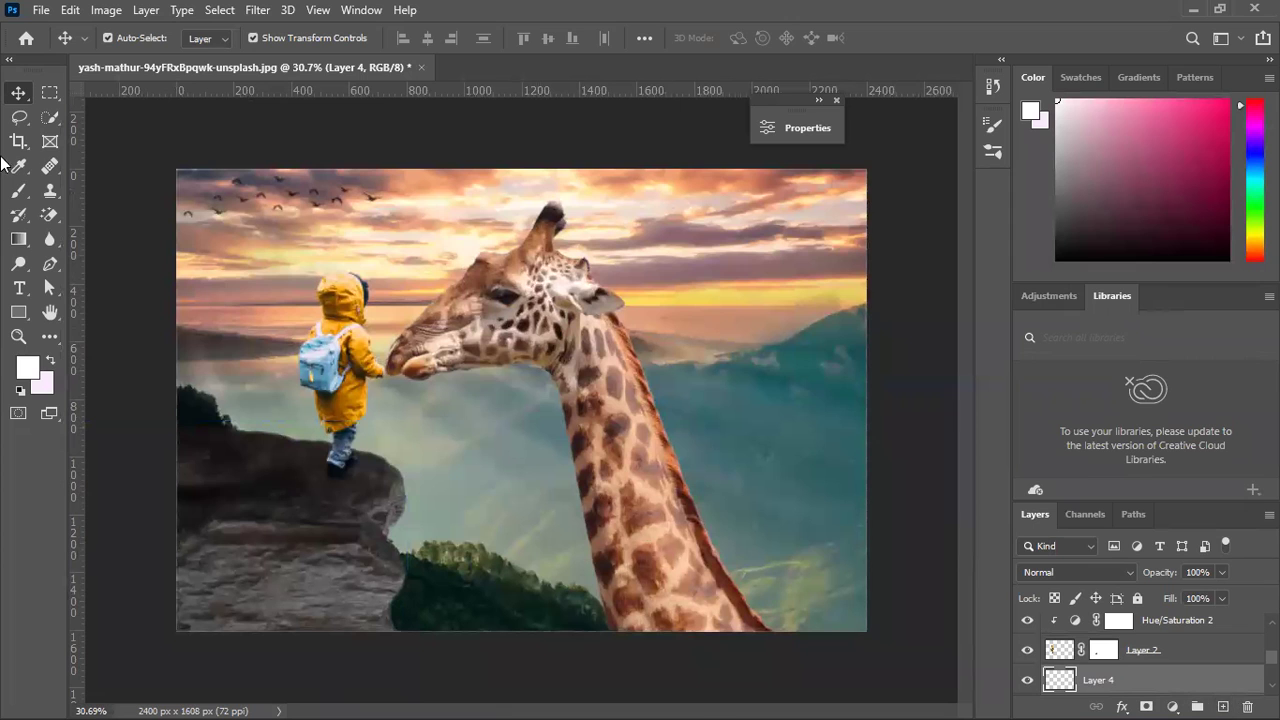
Sample the yellow from the sunset sky and shift the foreground colour to orange #ff571c.
click(14, 196)
click(18, 170)
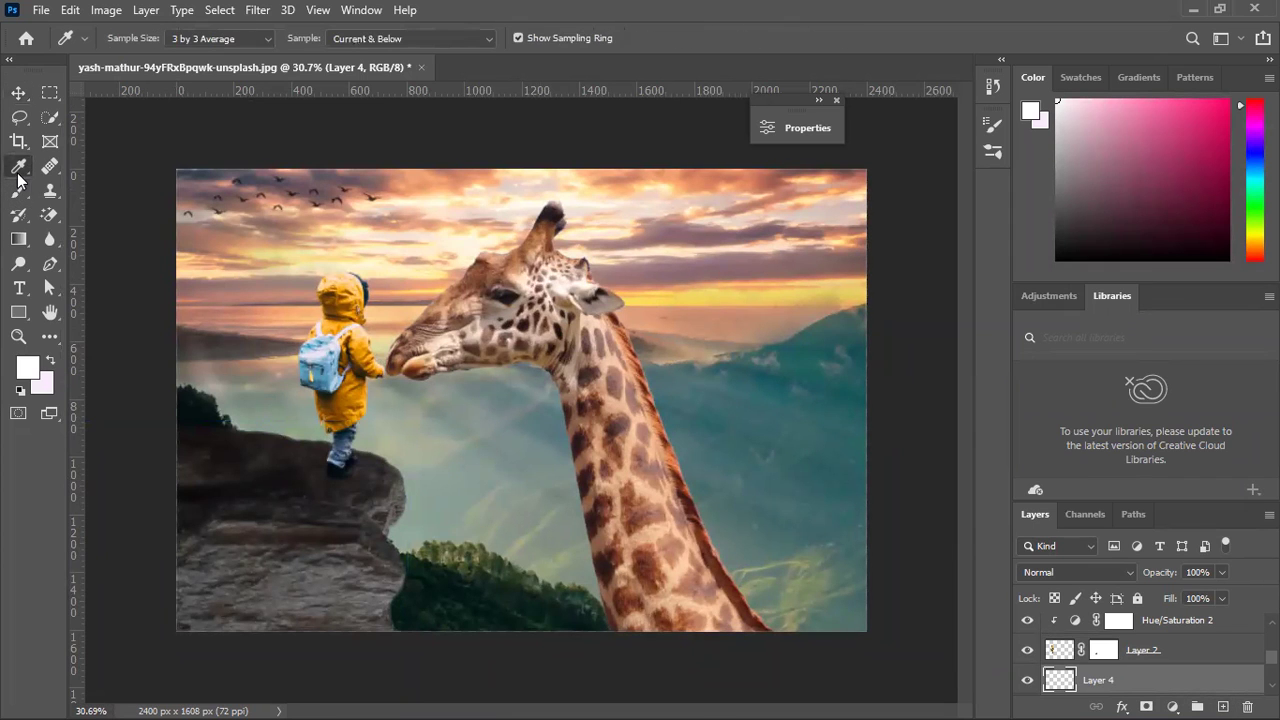
click(198, 286)
drag(204, 288, 540, 215)
drag(670, 289, 719, 287)
click(30, 368)
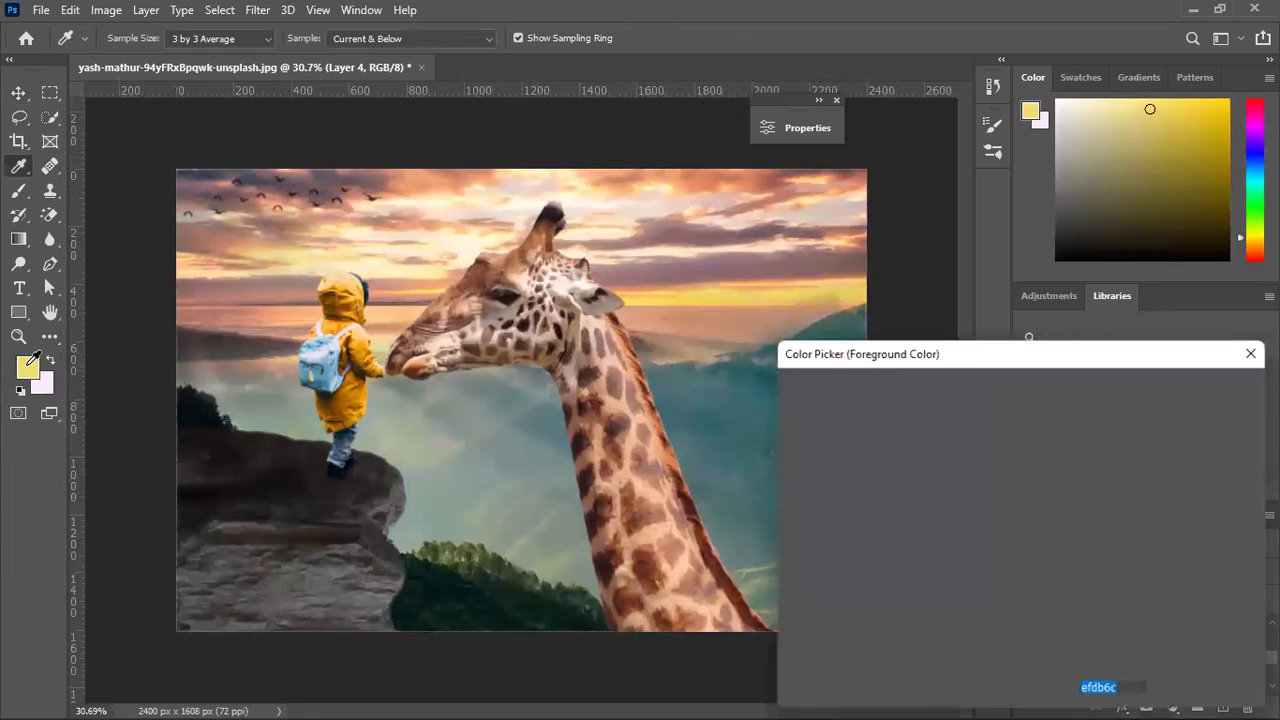
drag(1040, 600, 1048, 621)
mouse_move(987, 431)
mouse_down()
mouse_move(964, 365)
mouse_move(998, 352)
mouse_up()
drag(1048, 618, 1049, 628)
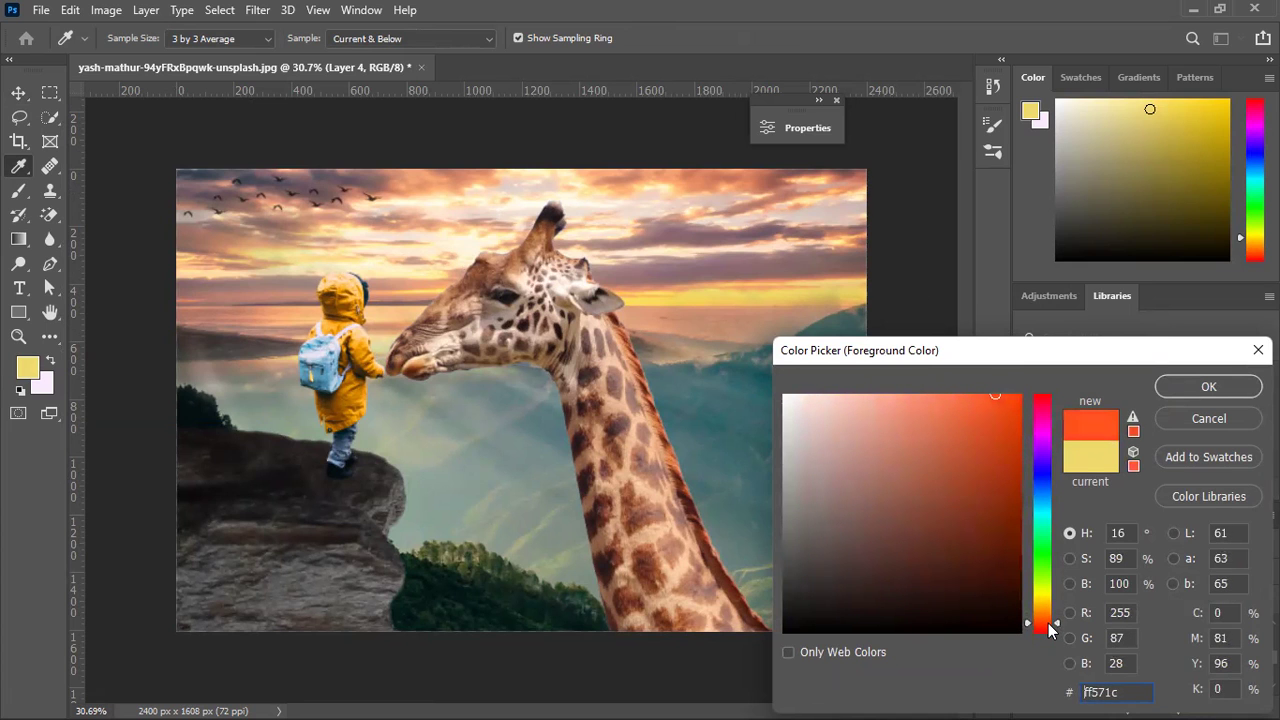
click(1209, 388)
Paint orange over the left part of the cliff on the new Normal-mode layer with a size 500 brush at 100% flow.
click(18, 191)
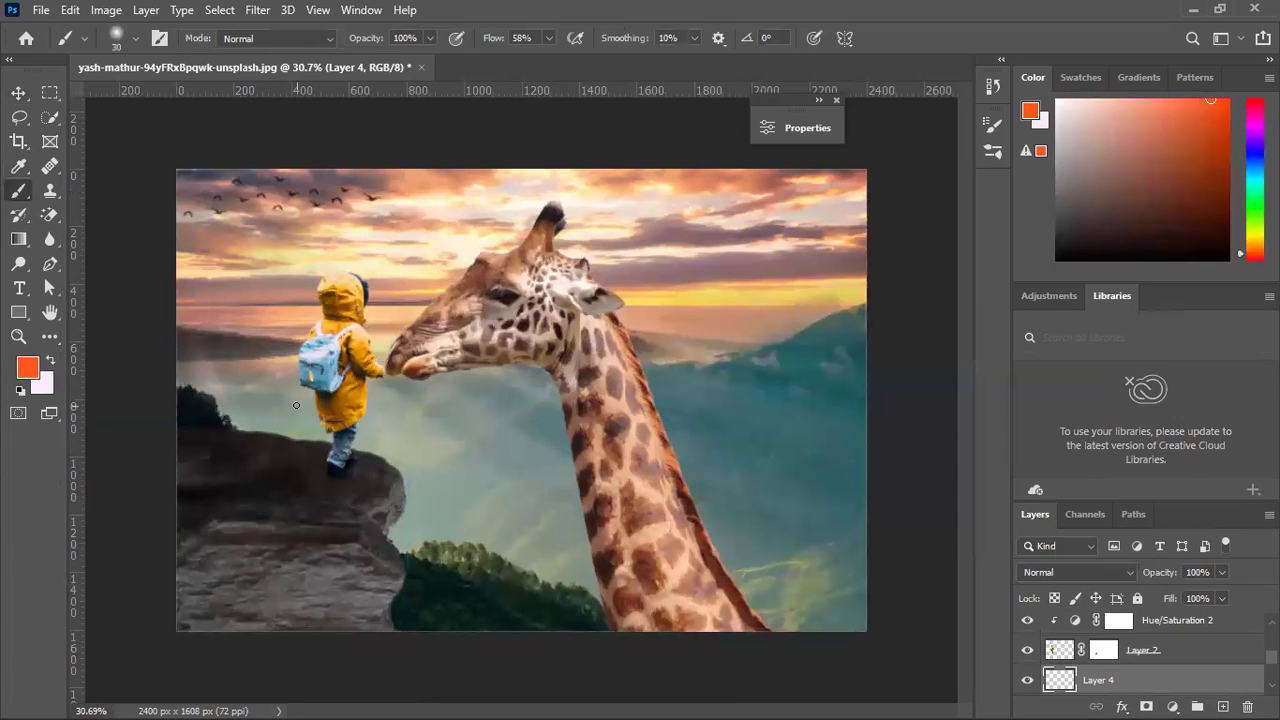
key(bracketright)
key(bracketright)
key(bracketright)
key(bracketright)
key(bracketright)
key(bracketright)
key(bracketright)
key(bracketright)
key(bracketright)
click(1065, 576)
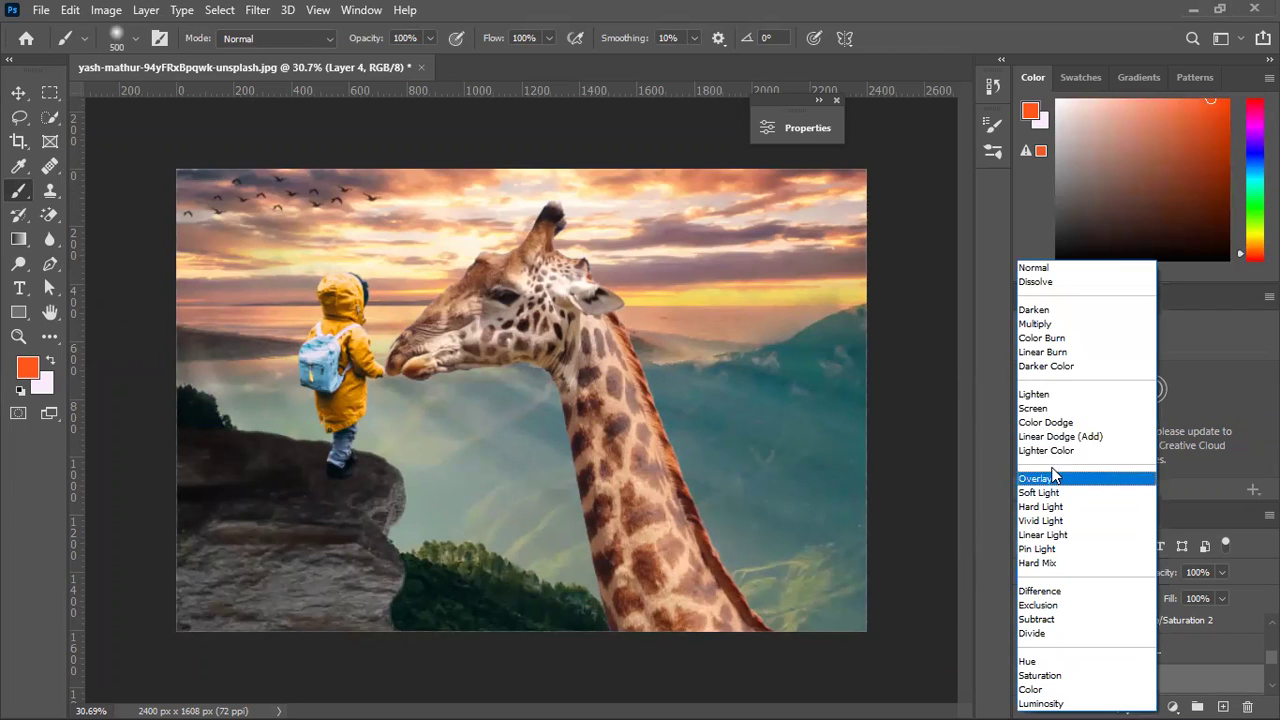
click(1036, 267)
mouse_move(157, 443)
mouse_down()
mouse_move(341, 458)
mouse_move(129, 629)
mouse_up()
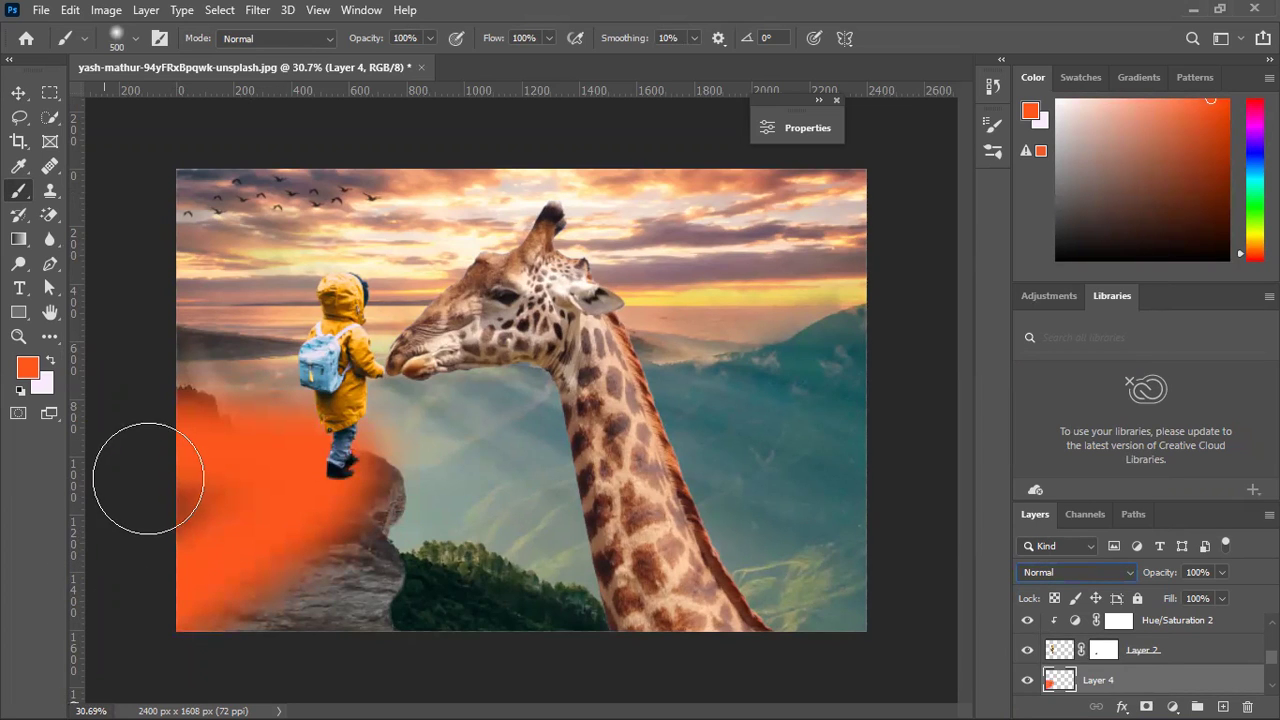
key(ctrl+z)
mouse_move(151, 451)
mouse_down()
mouse_move(229, 462)
mouse_move(273, 516)
mouse_move(156, 624)
mouse_move(223, 547)
mouse_move(180, 510)
mouse_up()
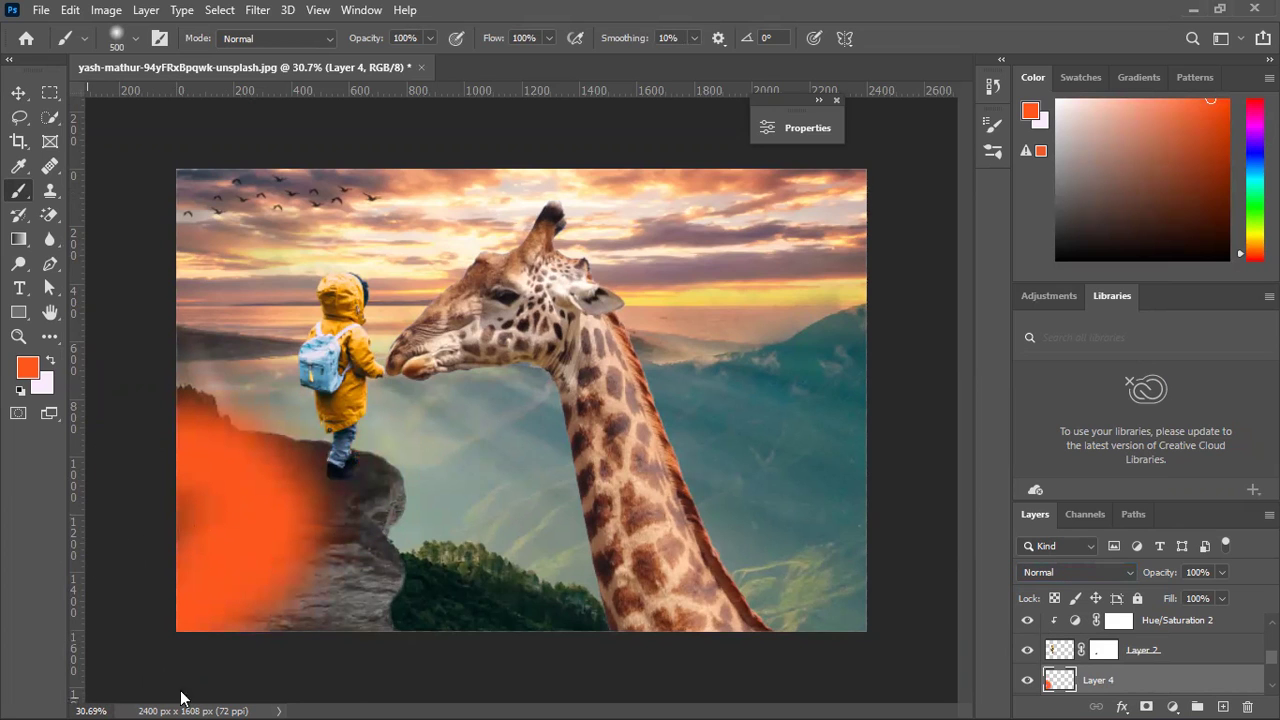
drag(366, 663, 275, 600)
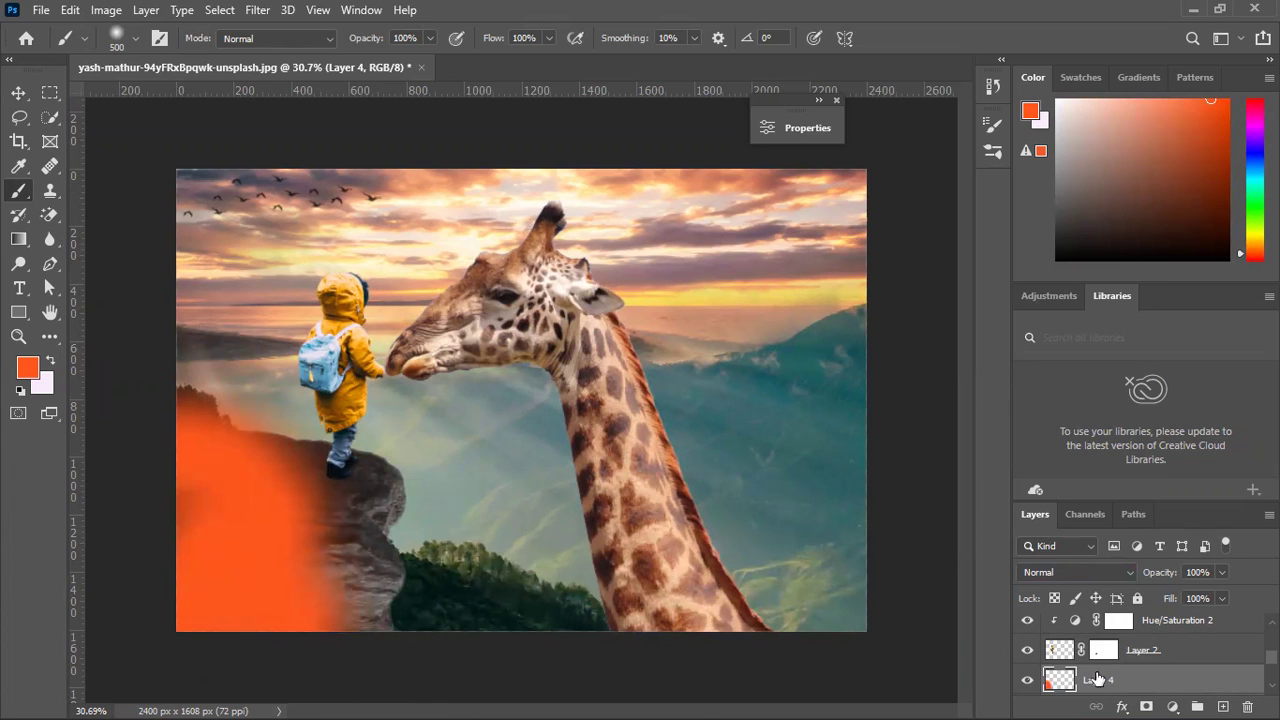
click(18, 92)
click(1121, 705)
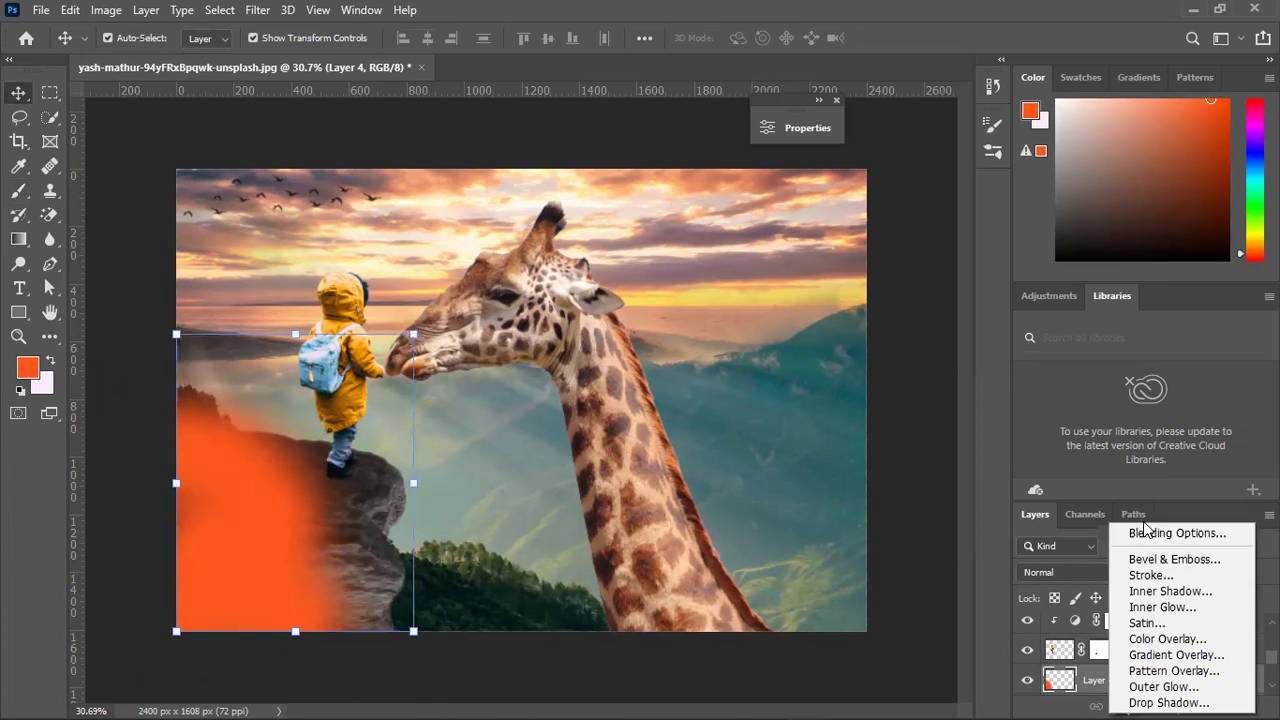
click(1098, 503)
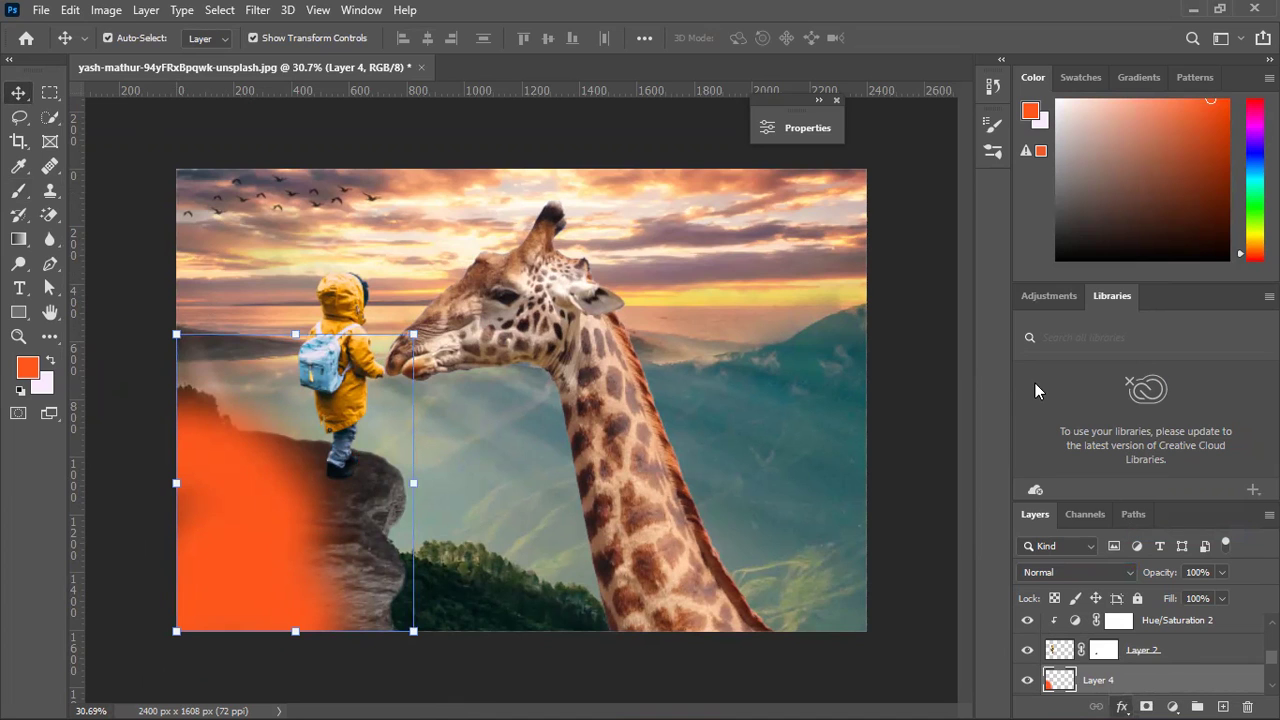
key(alt)
drag(757, 485, 648, 538)
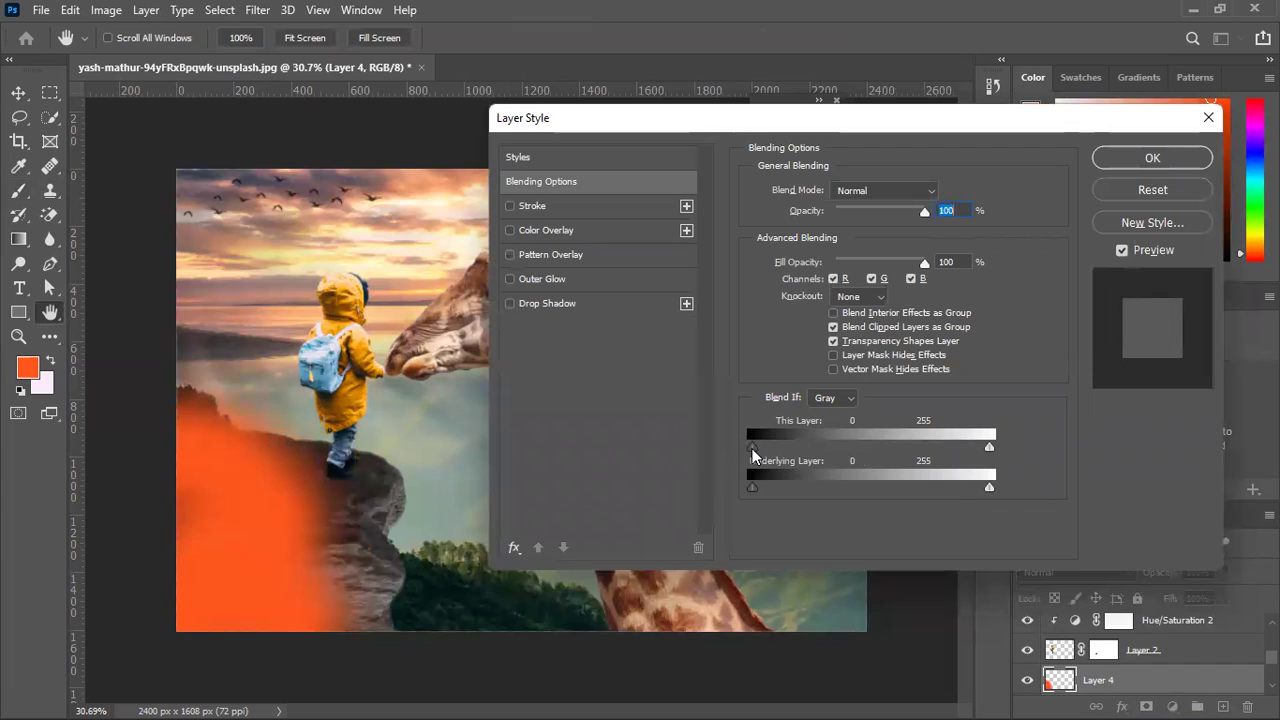
drag(754, 452, 553, 486)
key(alt)
key(ctrl+z)
click(1150, 190)
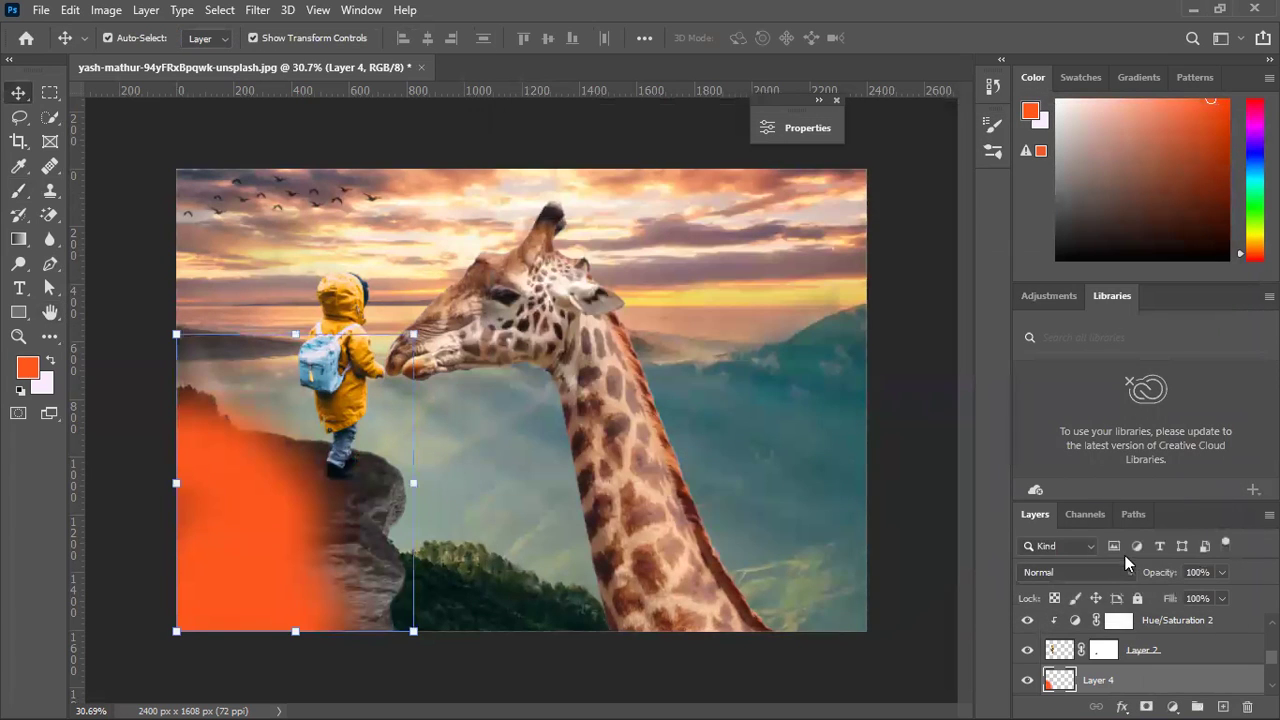
Set the orange layer's blend mode to Linear Dodge (Add) and lower its opacity for a soft glow.
click(1085, 574)
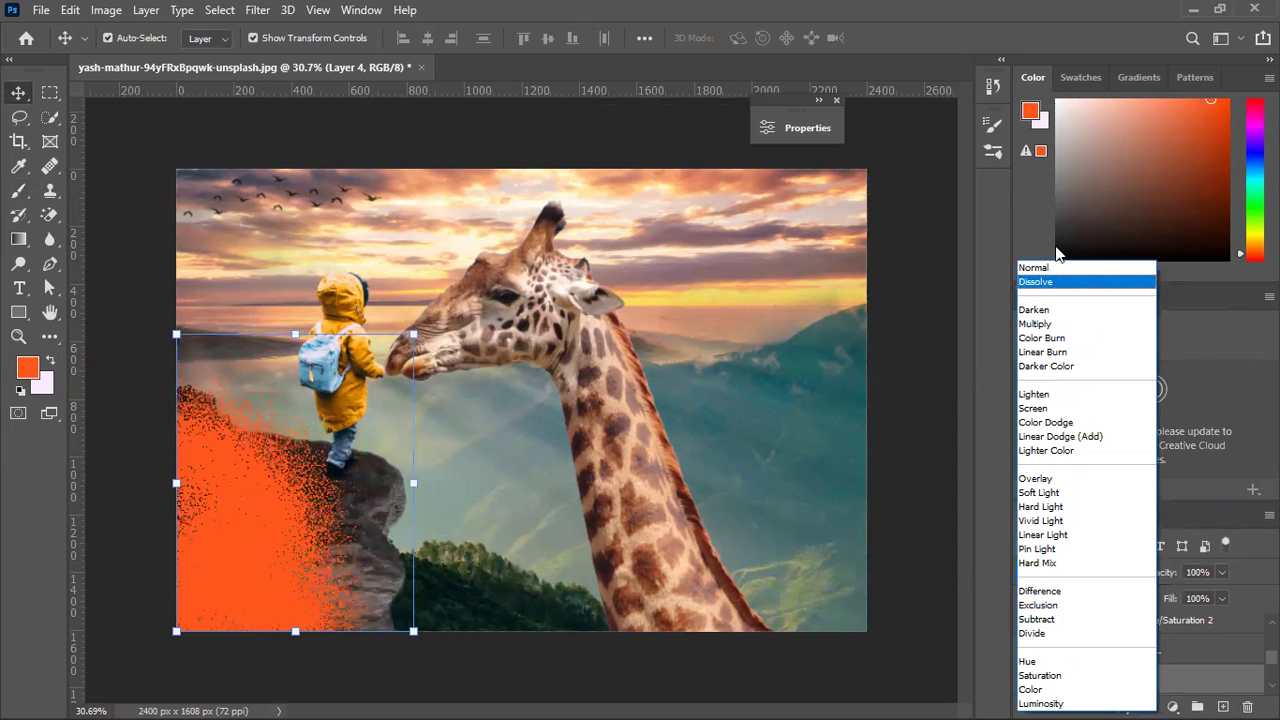
click(1048, 437)
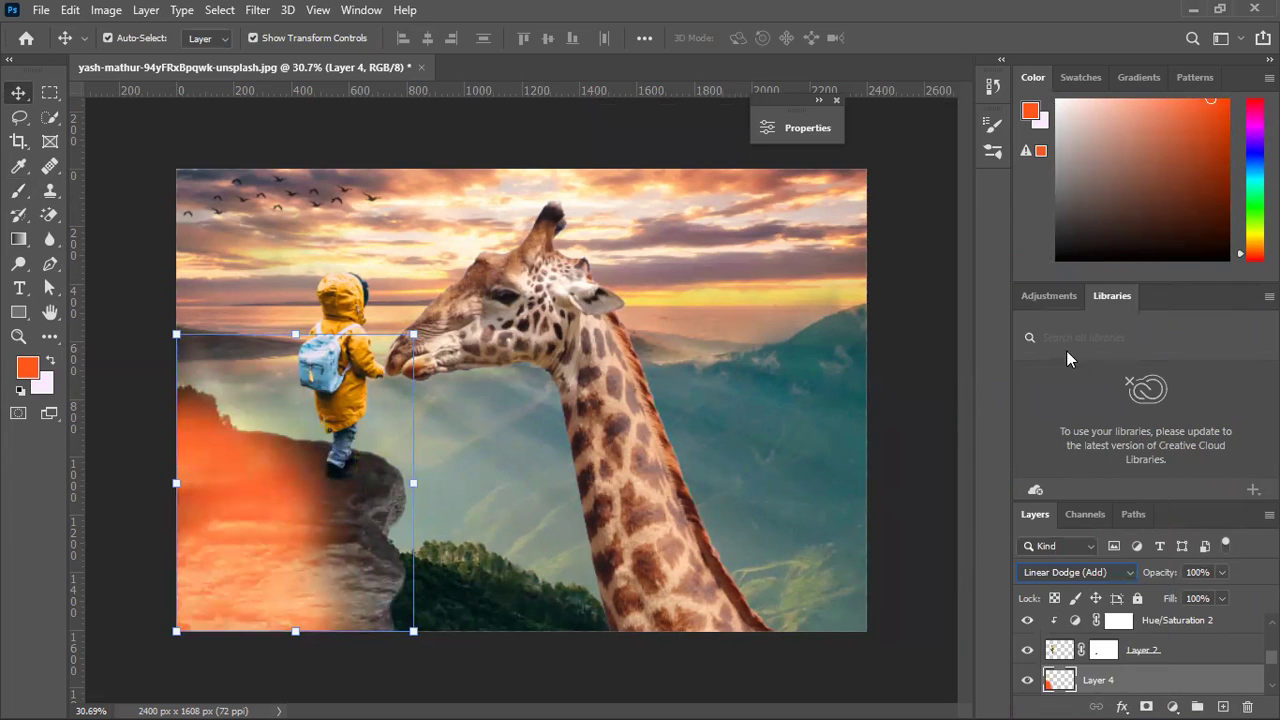
drag(1162, 574, 1056, 624)
Stretch the orange layer horizontally to about 145% width, past the cliff edge, and reduce its opacity to 14%.
drag(415, 484, 525, 466)
drag(1160, 572, 1142, 587)
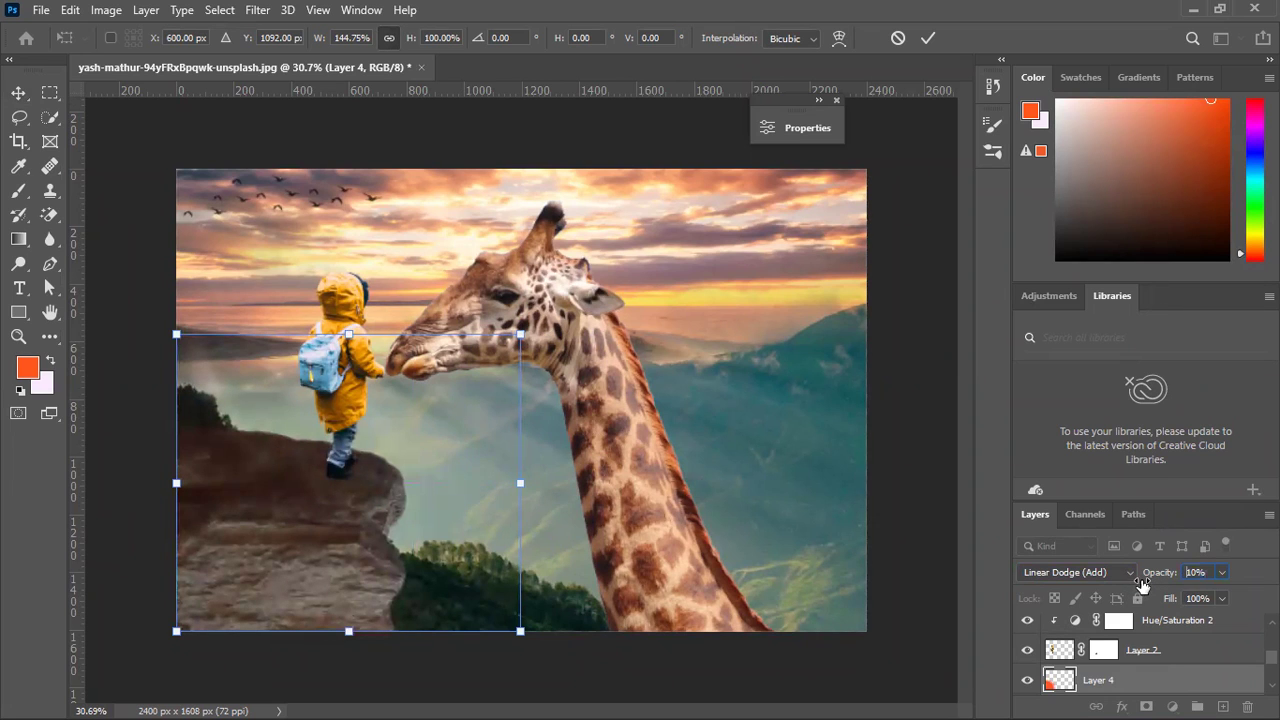
key(Return)
Lower the orange layer's opacity to 7%, comparing the cliff with the glow hidden and shown.
click(1031, 681)
click(1029, 681)
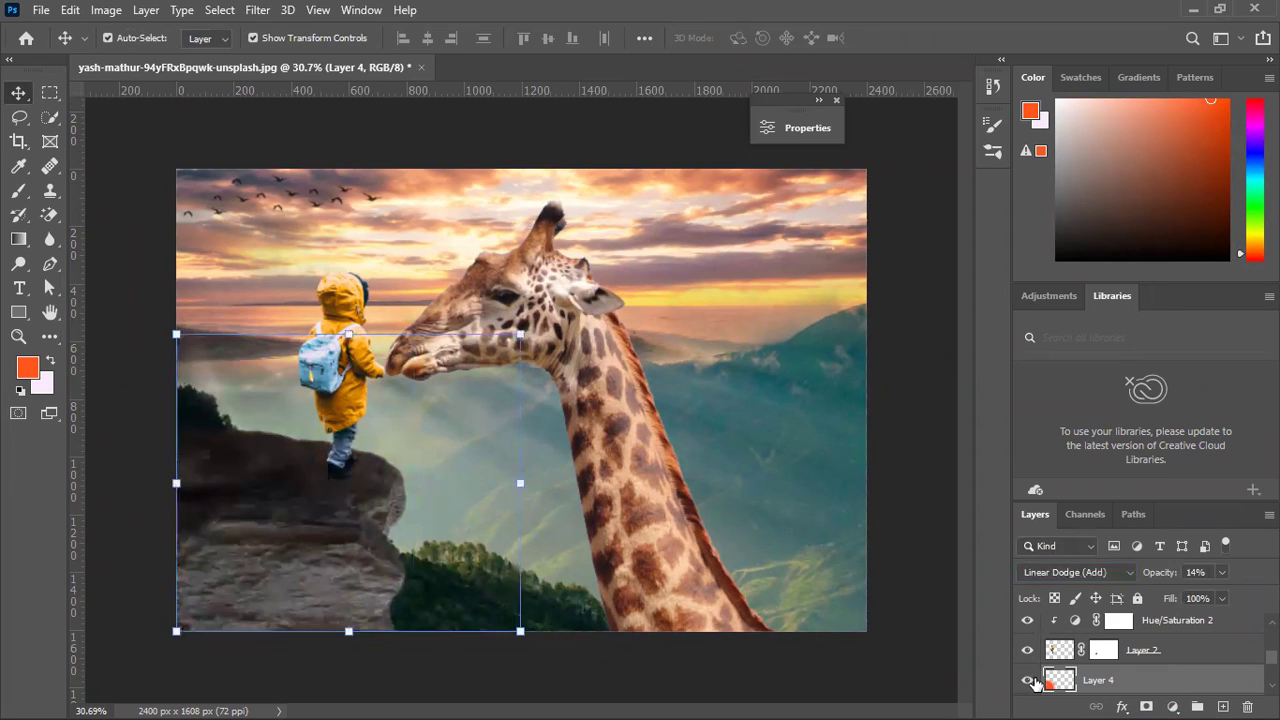
drag(1158, 581, 1154, 581)
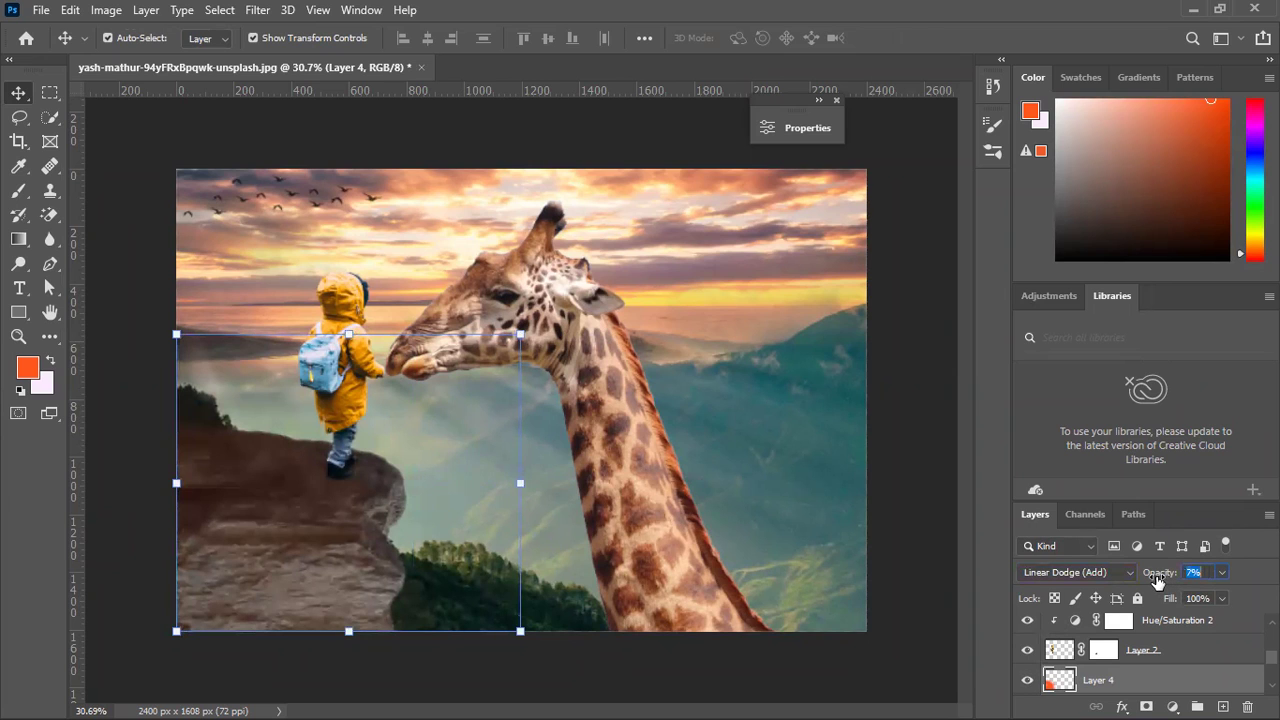
click(1029, 681)
click(1029, 681)
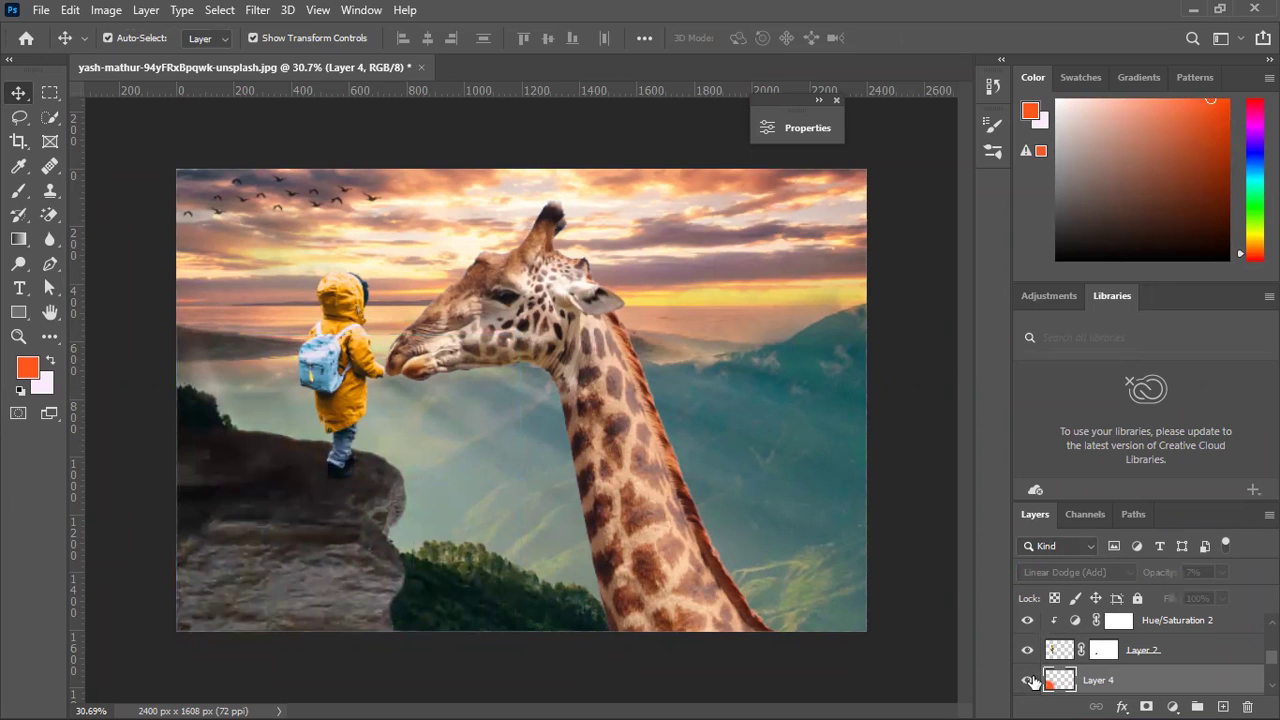
click(880, 342)
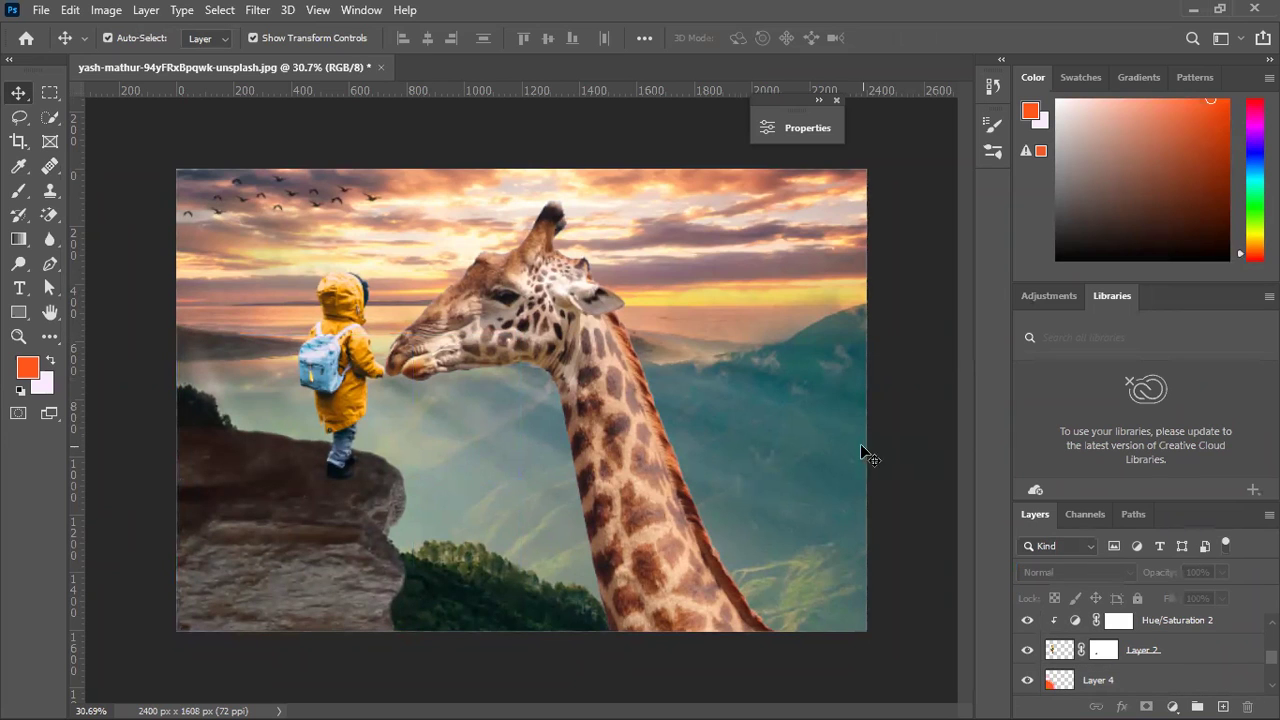
Add a Color Lookup adjustment above the birds layer and load the LateSunset.3DL 3D LUT.
scroll(1178, 641, up, 3)
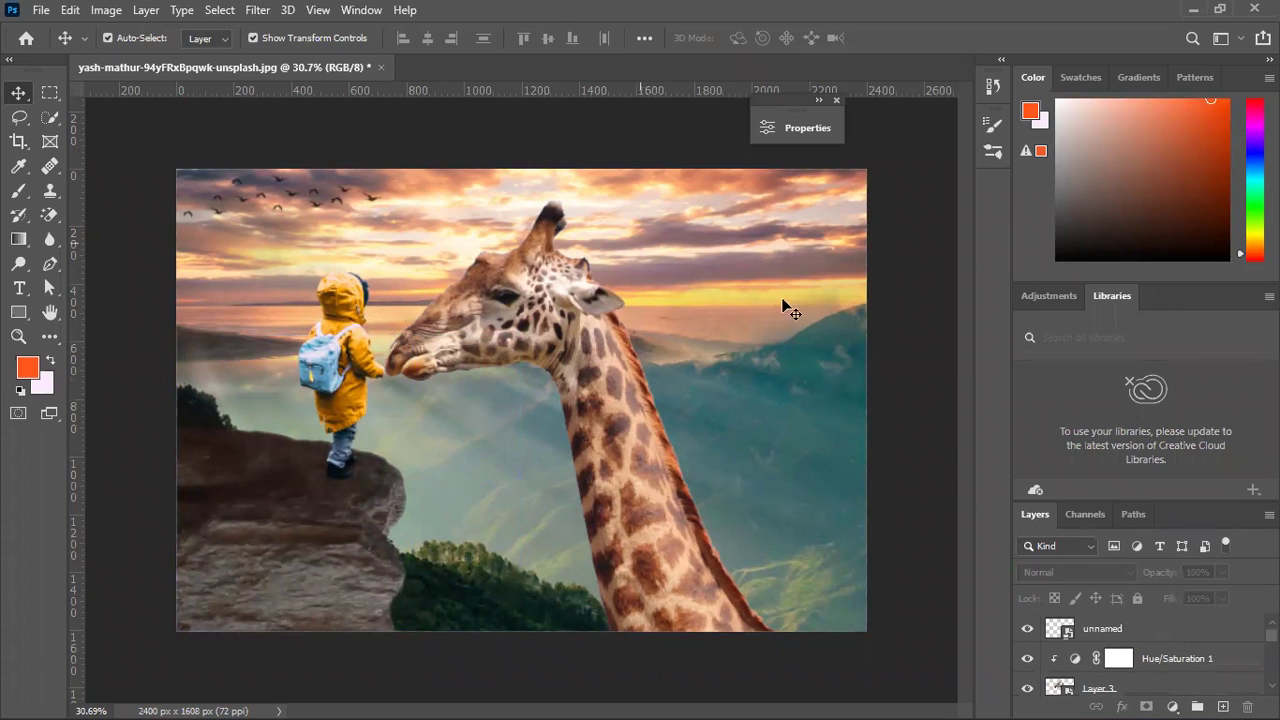
click(1129, 637)
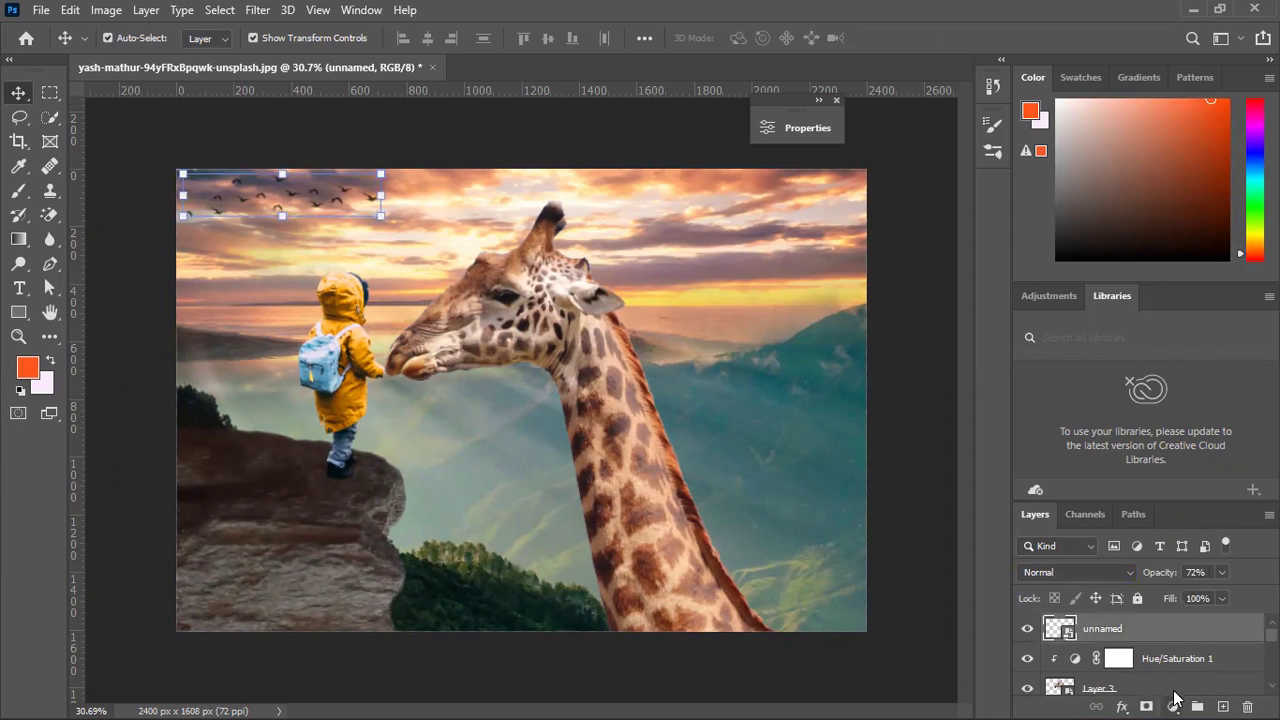
click(1173, 706)
click(1175, 611)
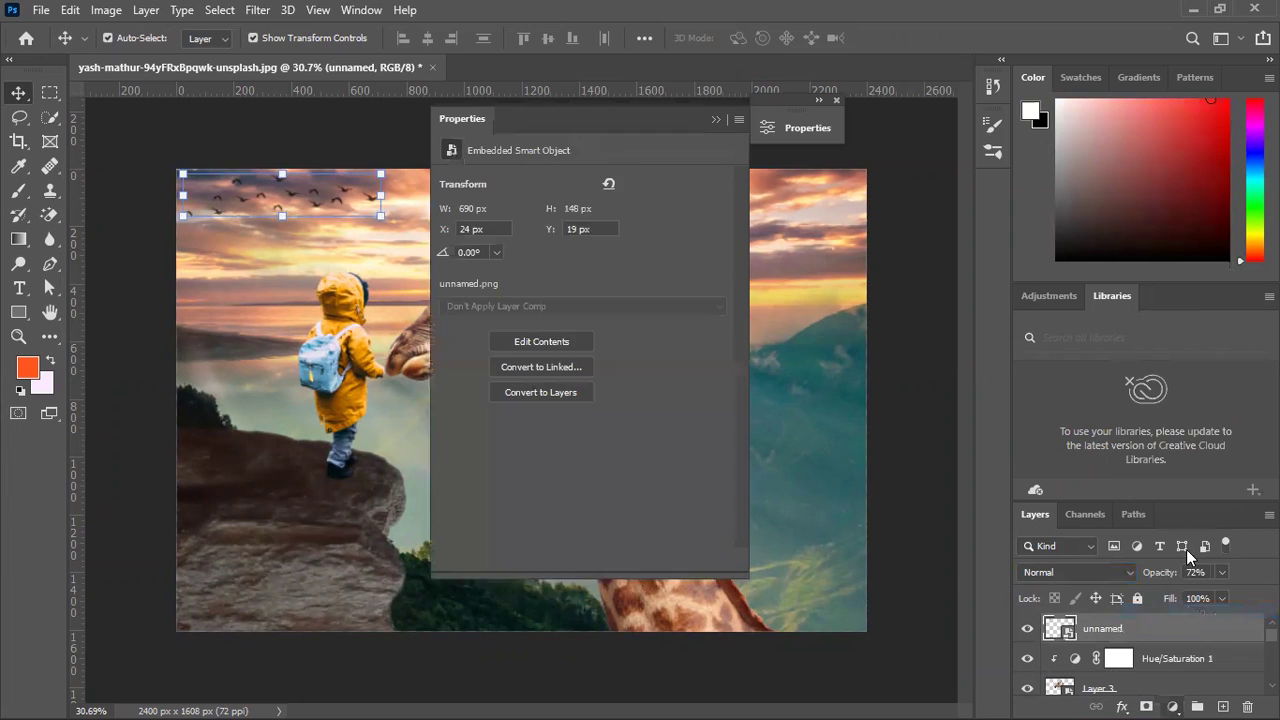
drag(635, 129, 1136, 126)
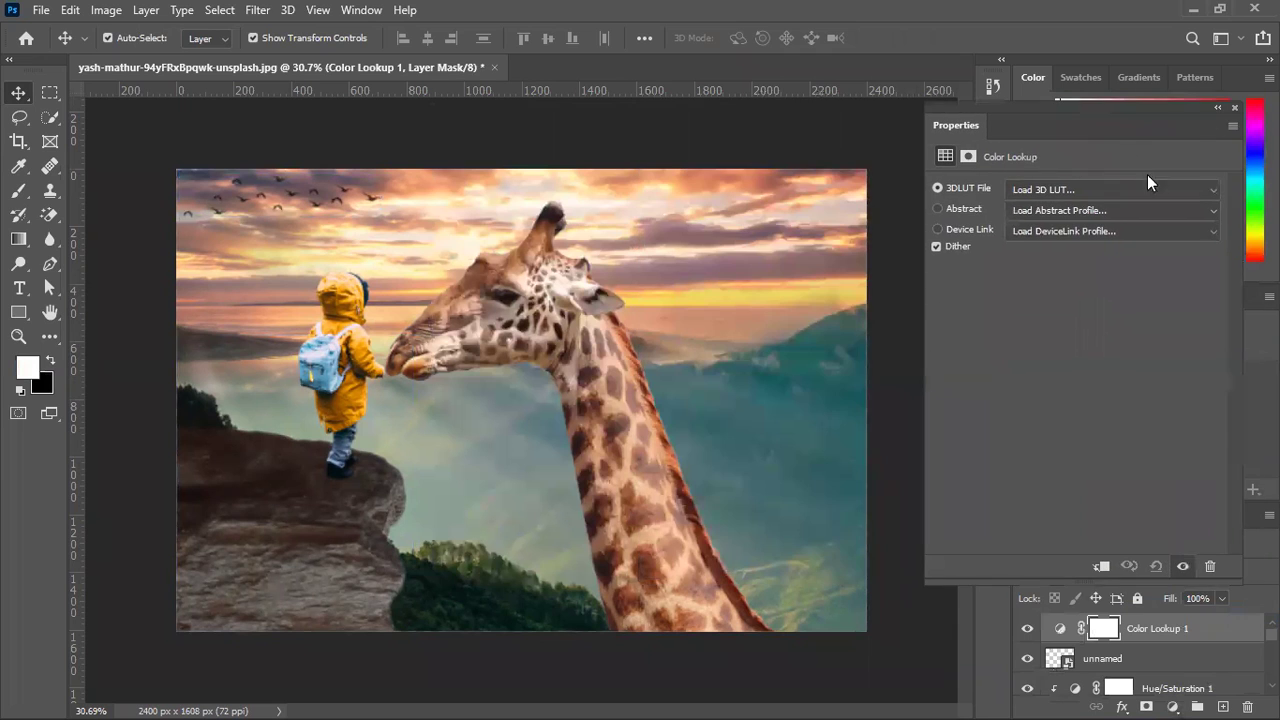
click(1153, 190)
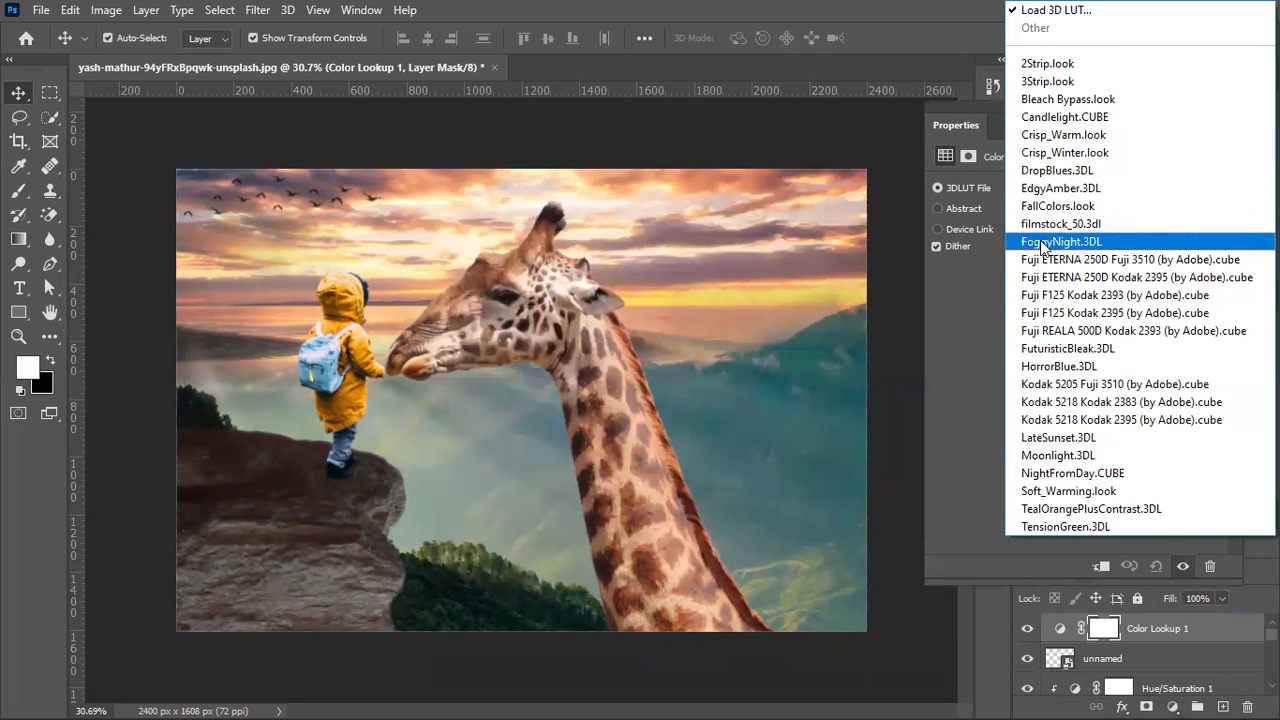
click(1053, 438)
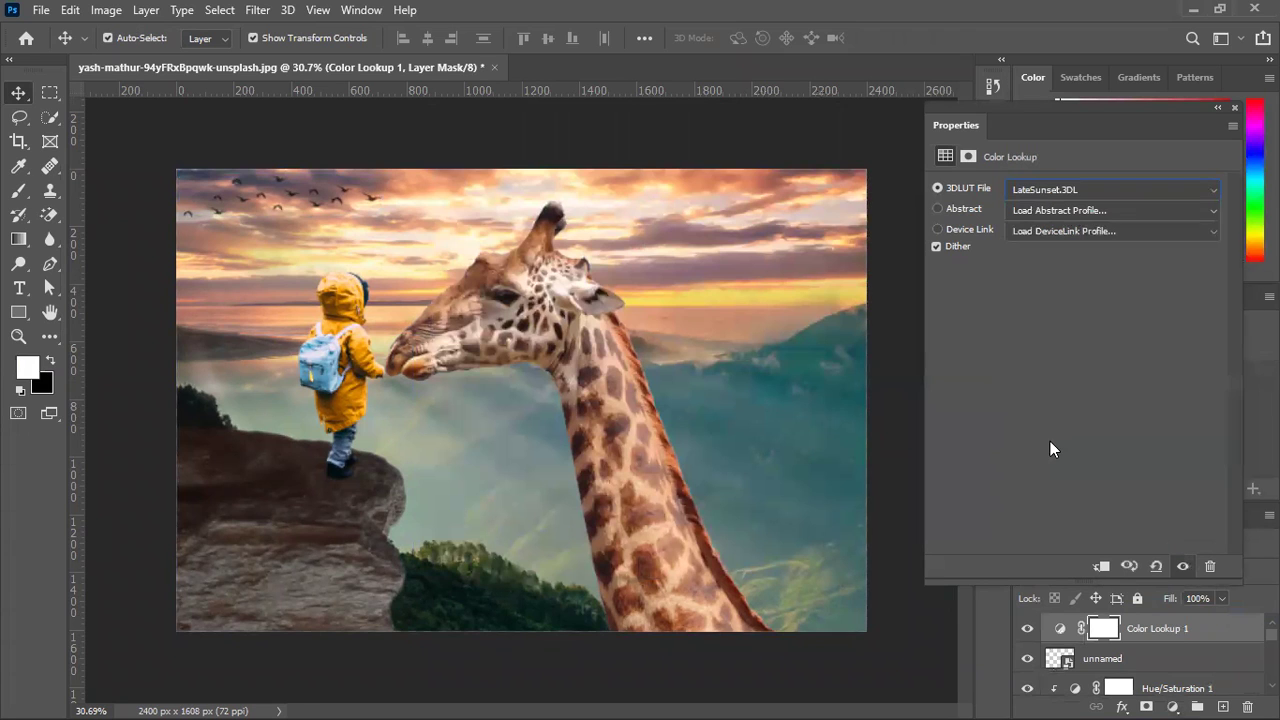
Keep the LateSunset.3DL LUT and blend the Color Lookup layer in Soft Light at 37% opacity.
click(1145, 190)
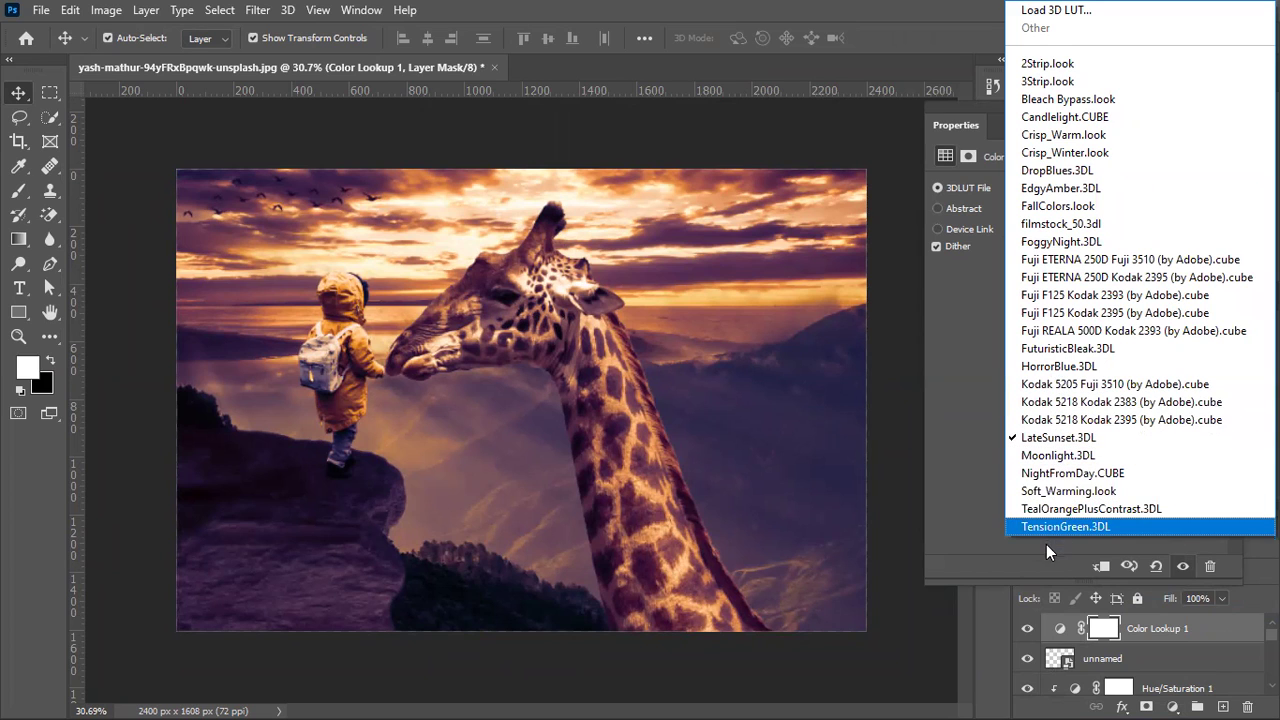
click(982, 527)
drag(1224, 114, 984, 105)
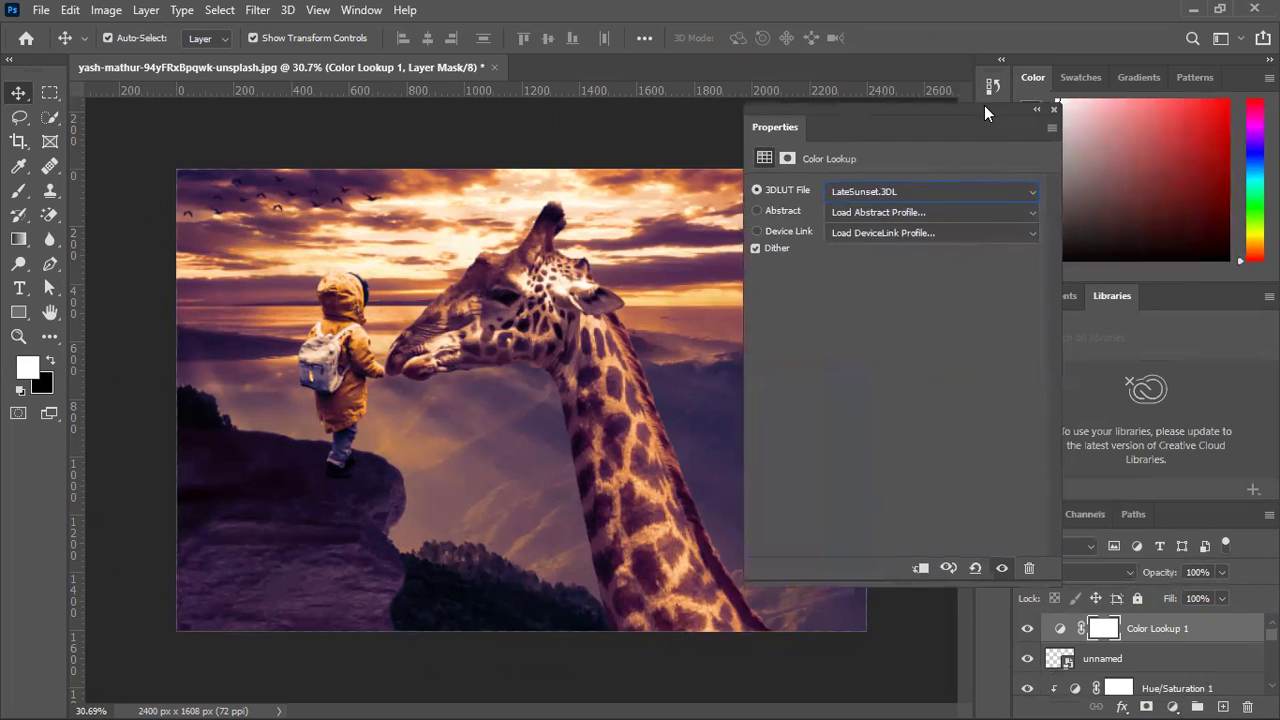
click(1111, 566)
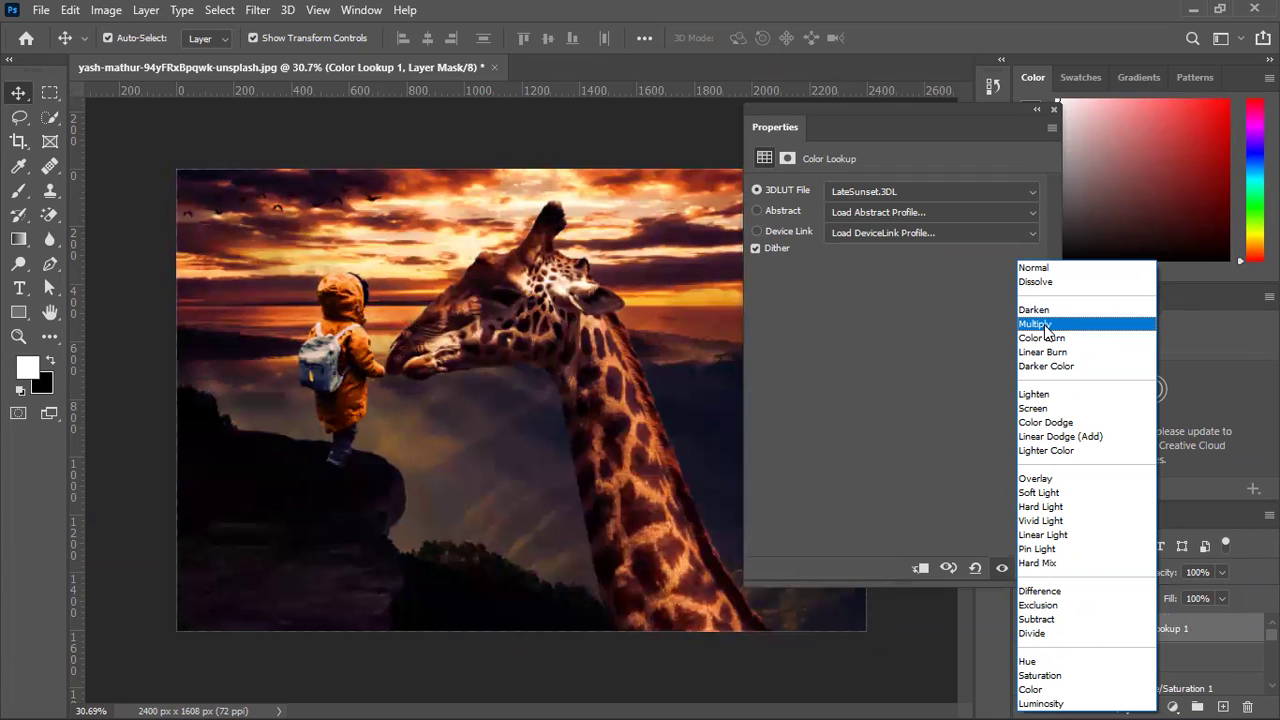
click(1052, 494)
mouse_move(1176, 578)
mouse_down()
mouse_move(1142, 578)
mouse_move(1132, 595)
mouse_move(1159, 574)
mouse_up()
text(70)
key(Return)
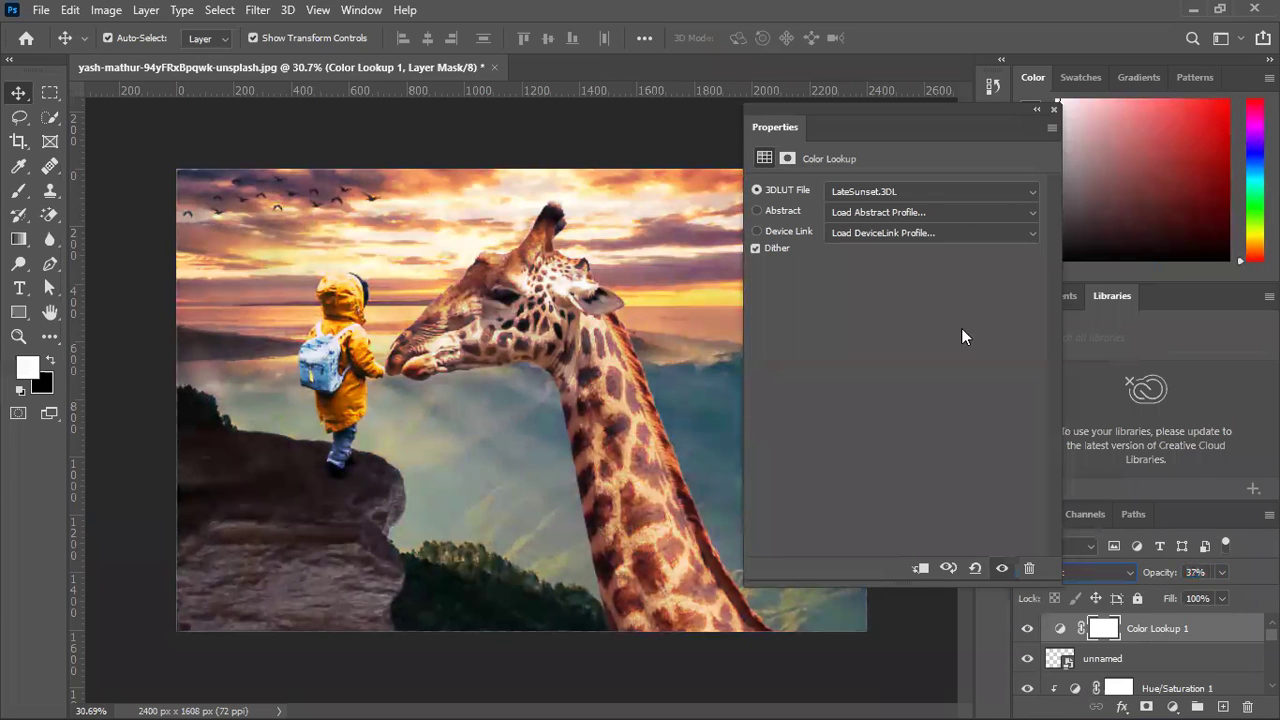
Close the Color Lookup properties and make sure the layer's blend mode is set to Soft Light.
click(1052, 109)
key(Down)
scroll(1100, 648, down, 3)
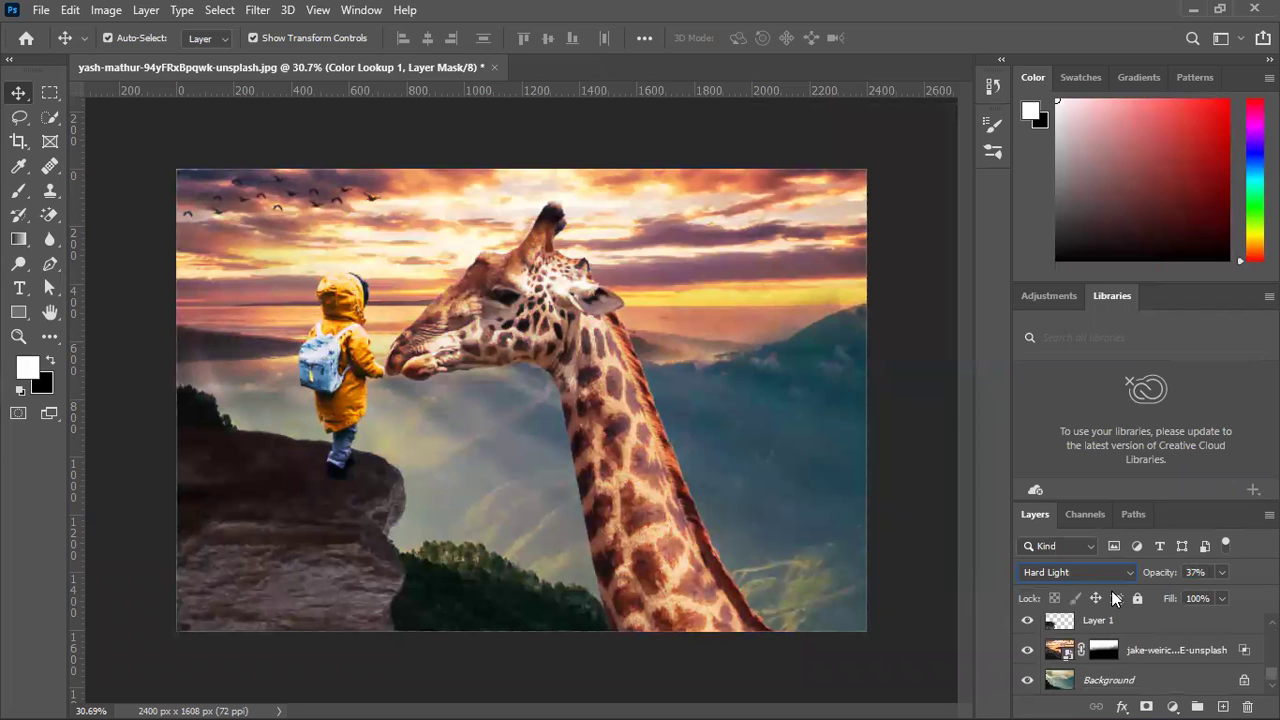
click(1078, 572)
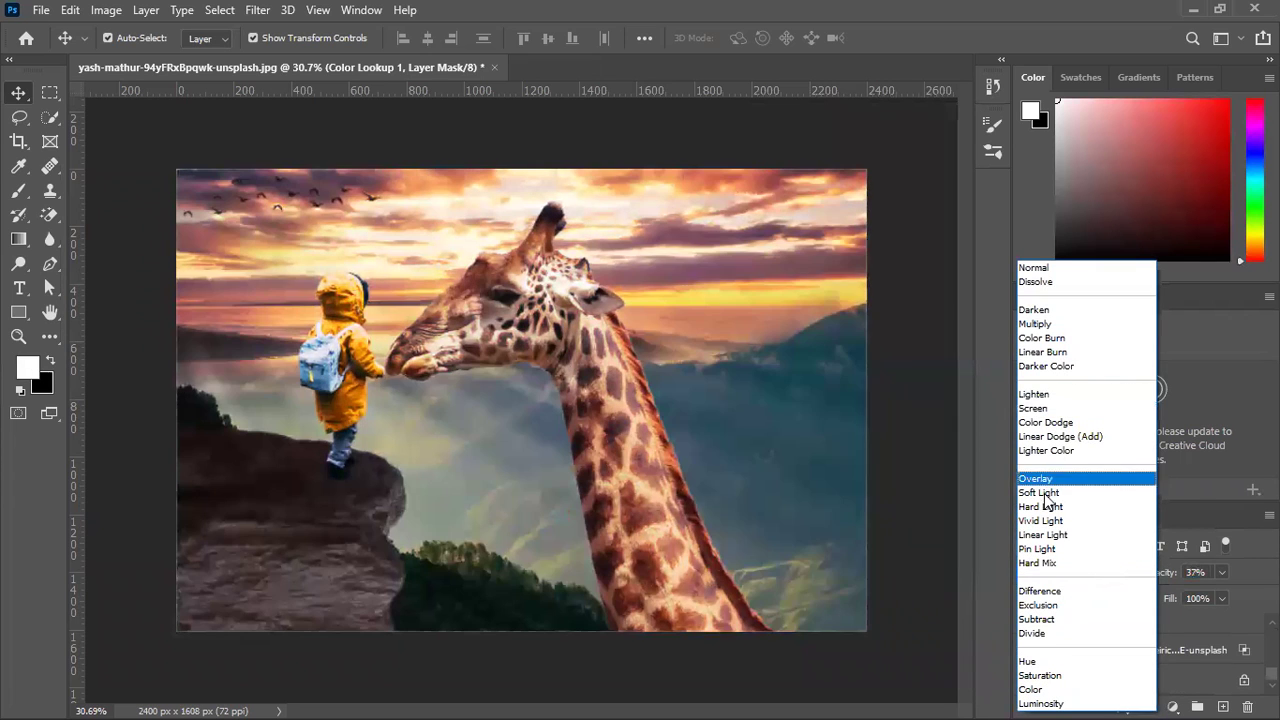
click(1045, 492)
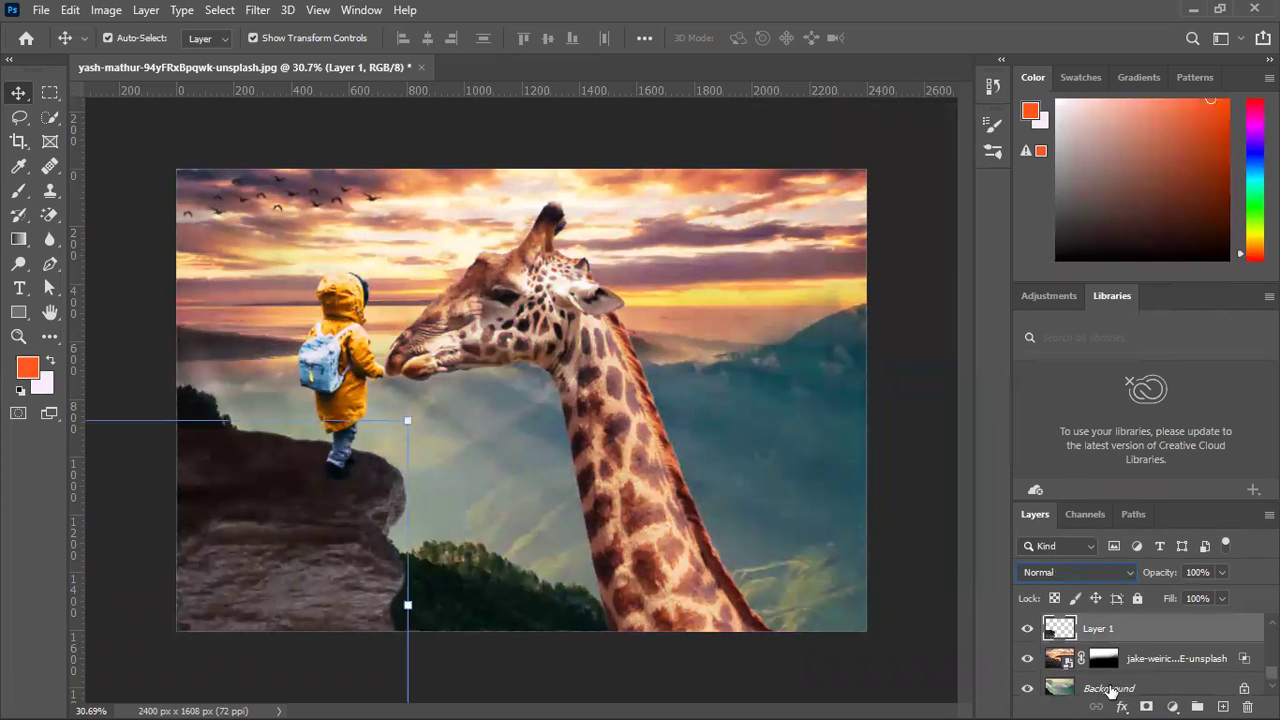
Compare the cliff with the orange Layer 4 hidden and shown, and lower that layer's opacity to 5%.
scroll(1105, 670, up, 1)
click(1100, 621)
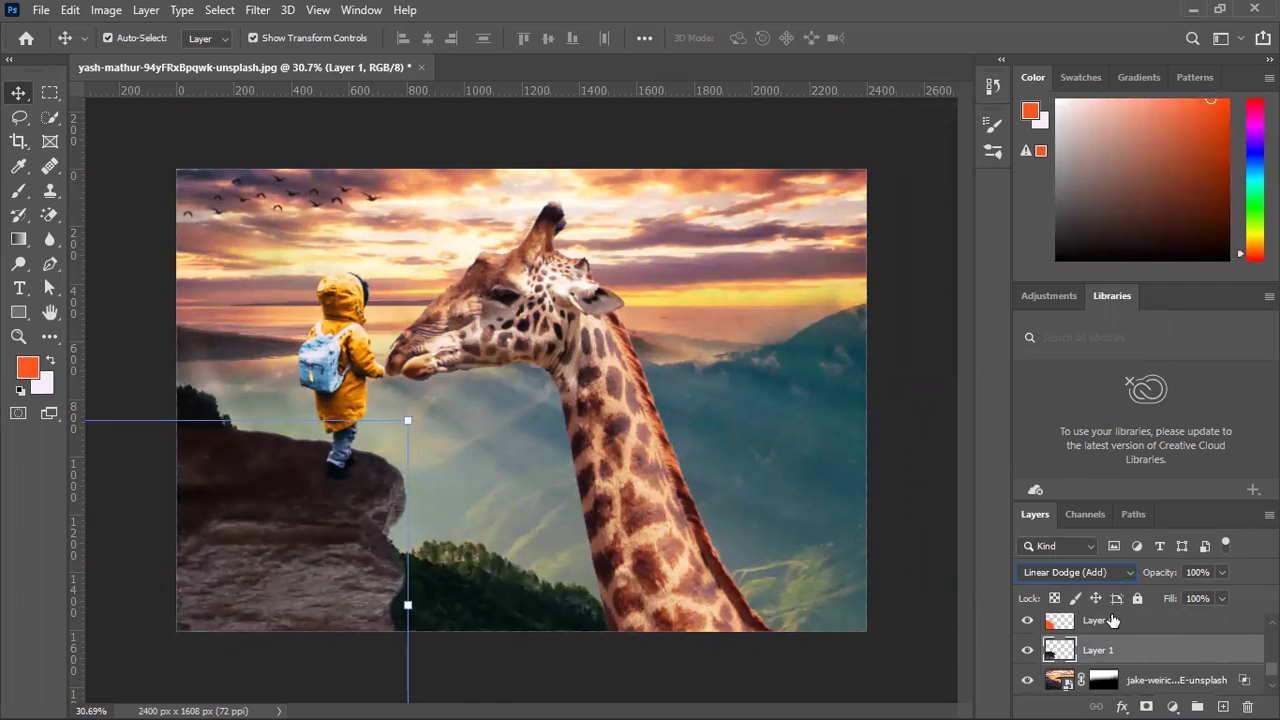
click(1029, 628)
click(1030, 629)
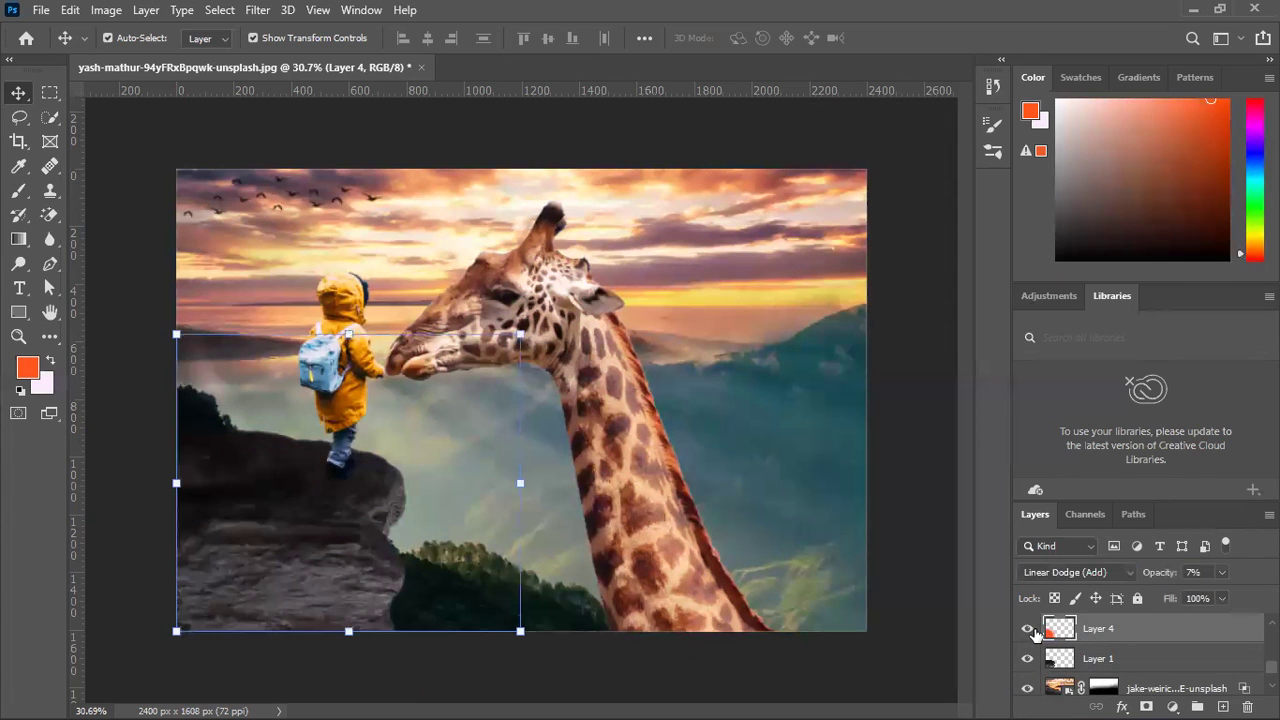
drag(1161, 575, 1159, 575)
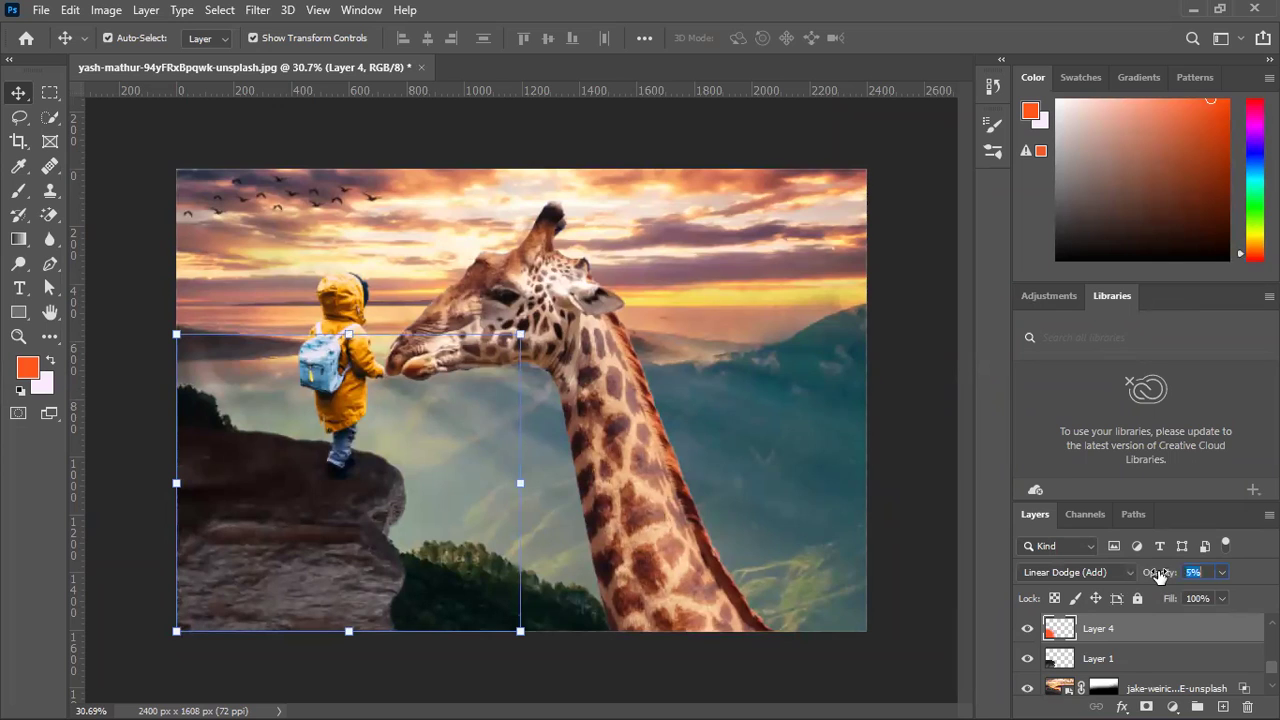
click(945, 531)
scroll(1113, 637, up, 3)
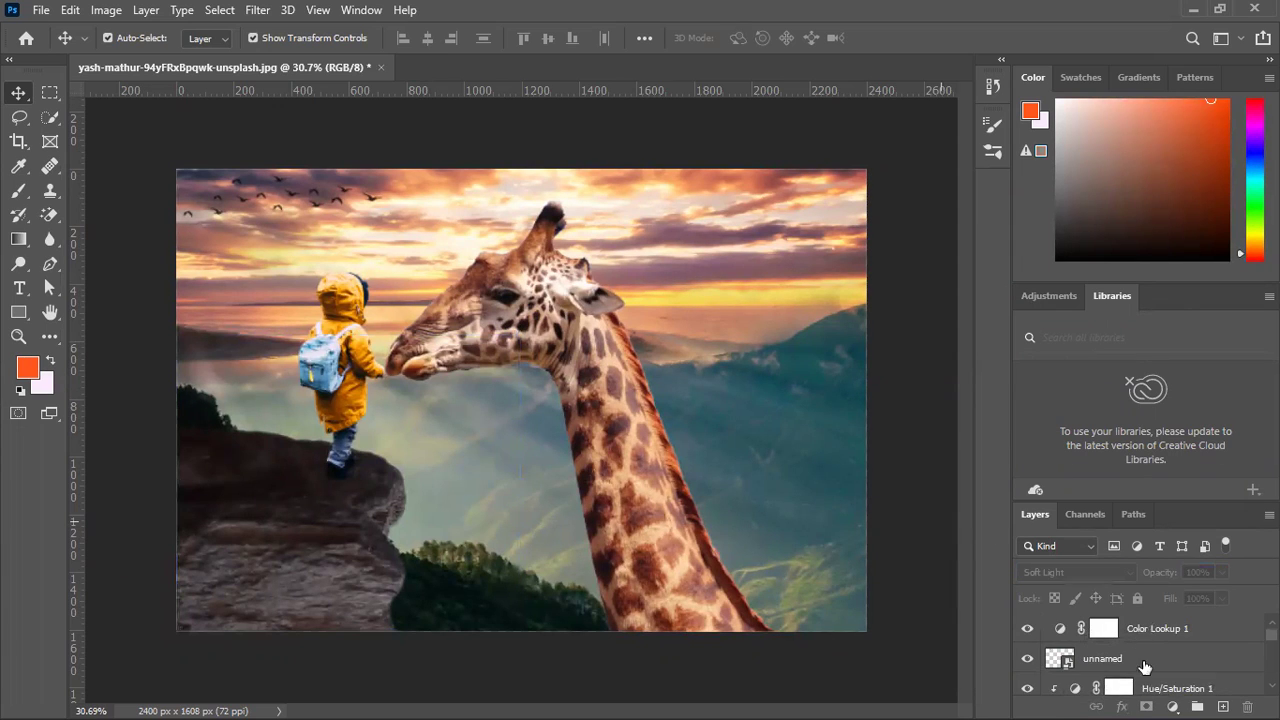
Add a second Color Lookup adjustment above the existing Color Lookup layer.
click(1104, 630)
click(1172, 706)
click(1166, 597)
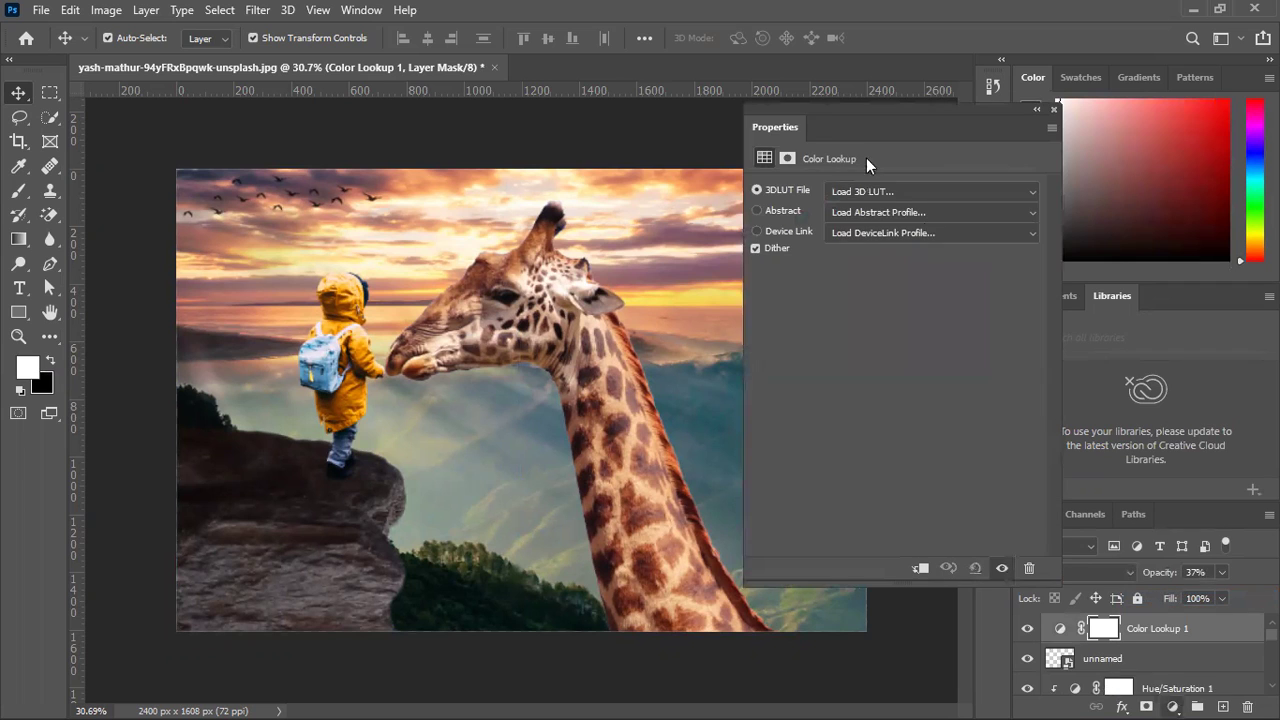
Apply the 3Strip.look 3D LUT to the second Color Lookup adjustment after trying Crisp_Warm.look.
click(883, 197)
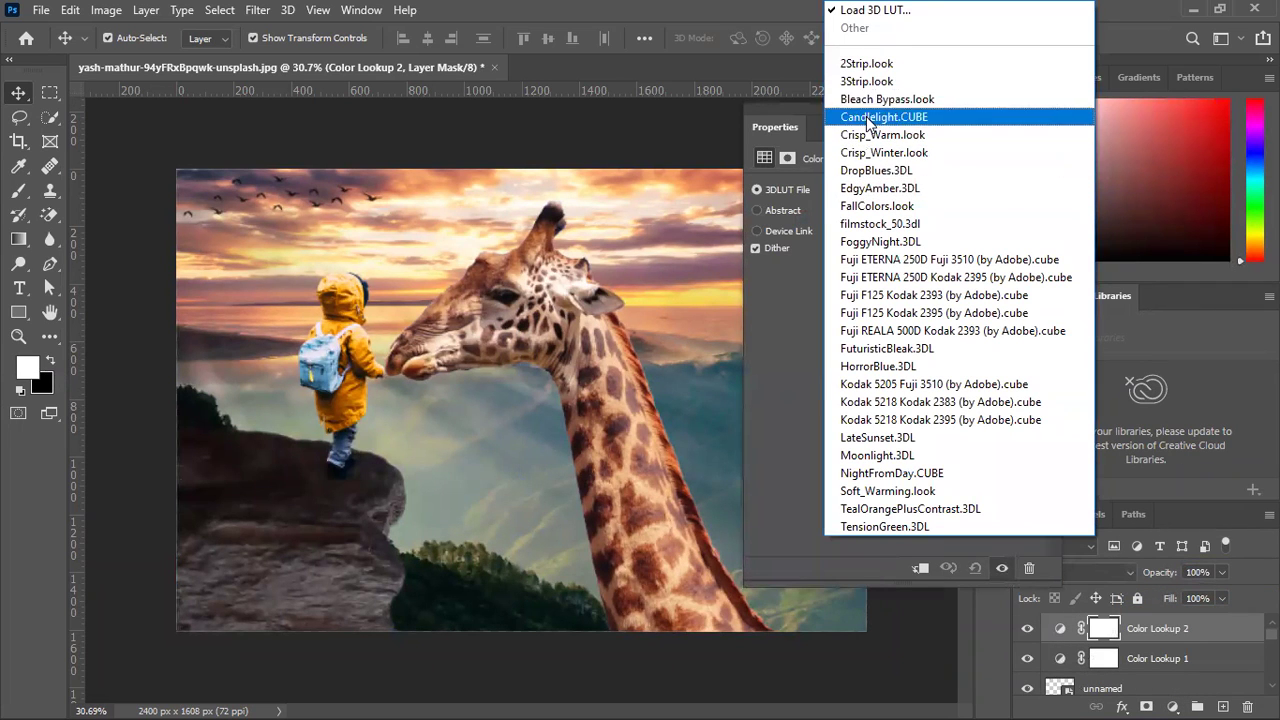
click(867, 140)
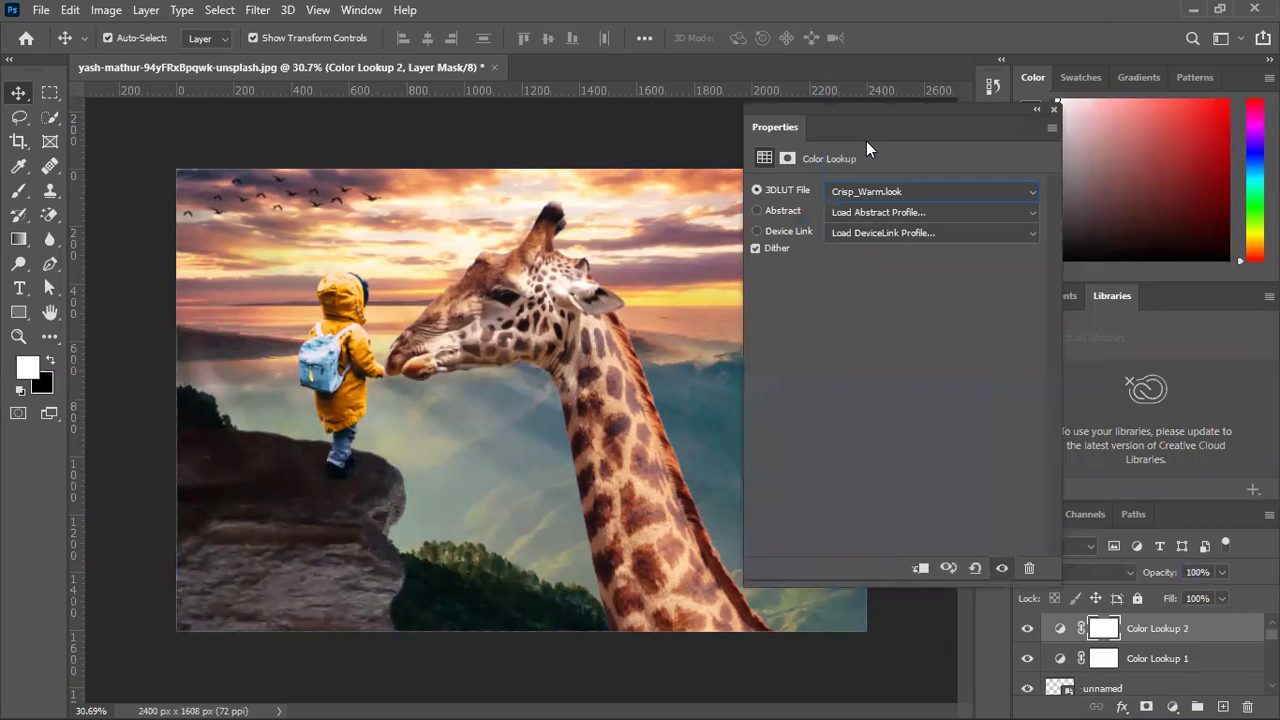
click(939, 191)
click(868, 81)
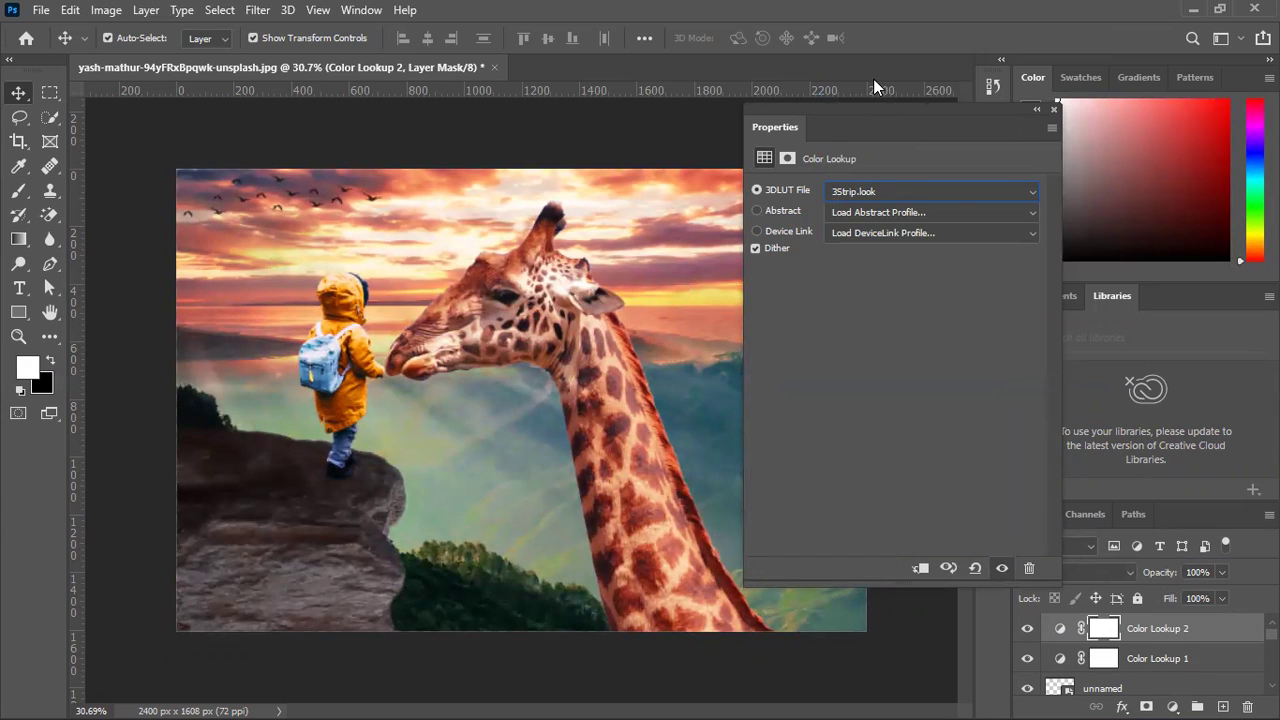
Collapse the adjustment settings and lower the Color Lookup 2 layer's opacity to 24%.
click(1037, 110)
drag(1166, 574, 1116, 621)
mouse_move(1159, 578)
mouse_down()
mouse_move(1127, 581)
mouse_move(1170, 574)
mouse_up()
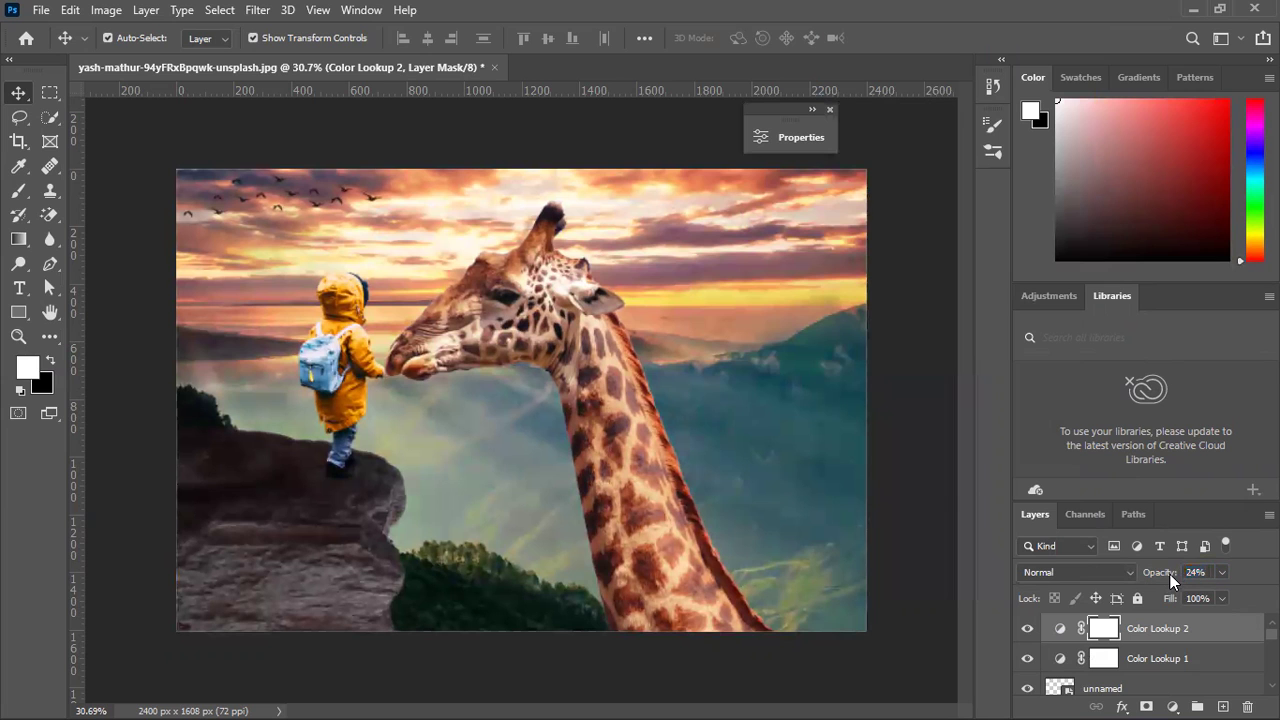
Add a third Color Lookup adjustment layer above the others and move its settings clear of the image.
click(1173, 707)
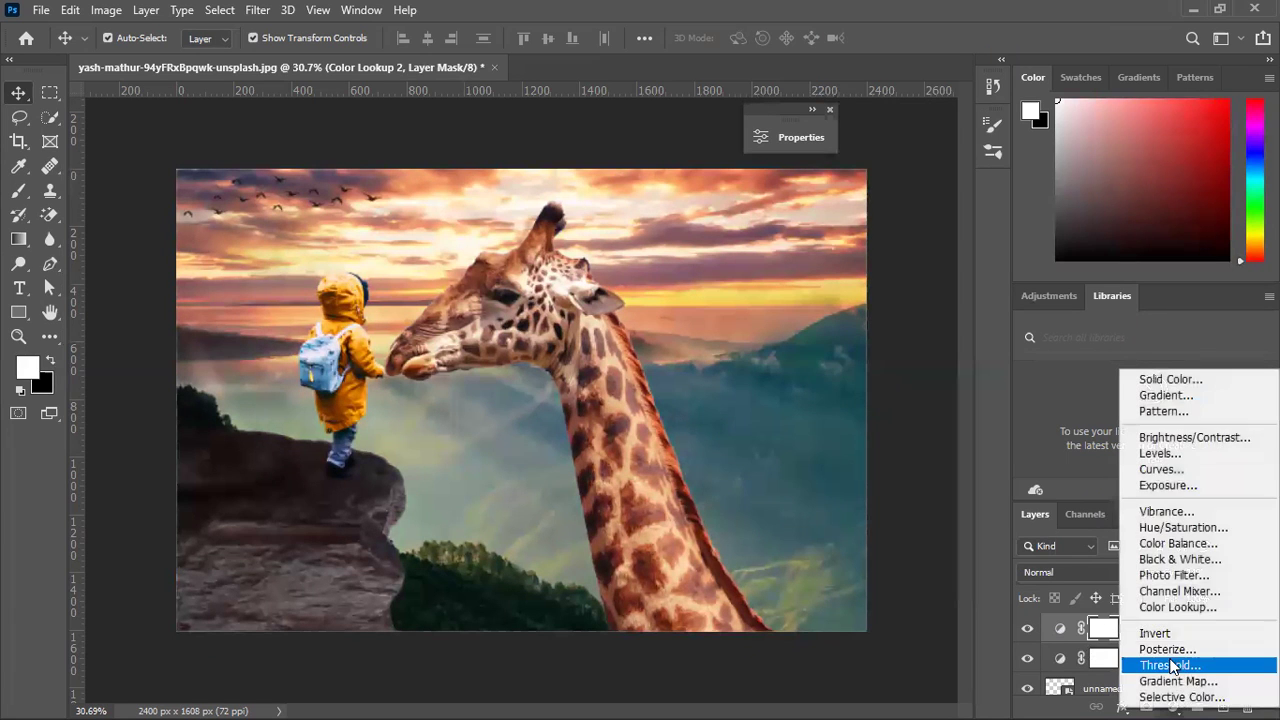
click(1165, 607)
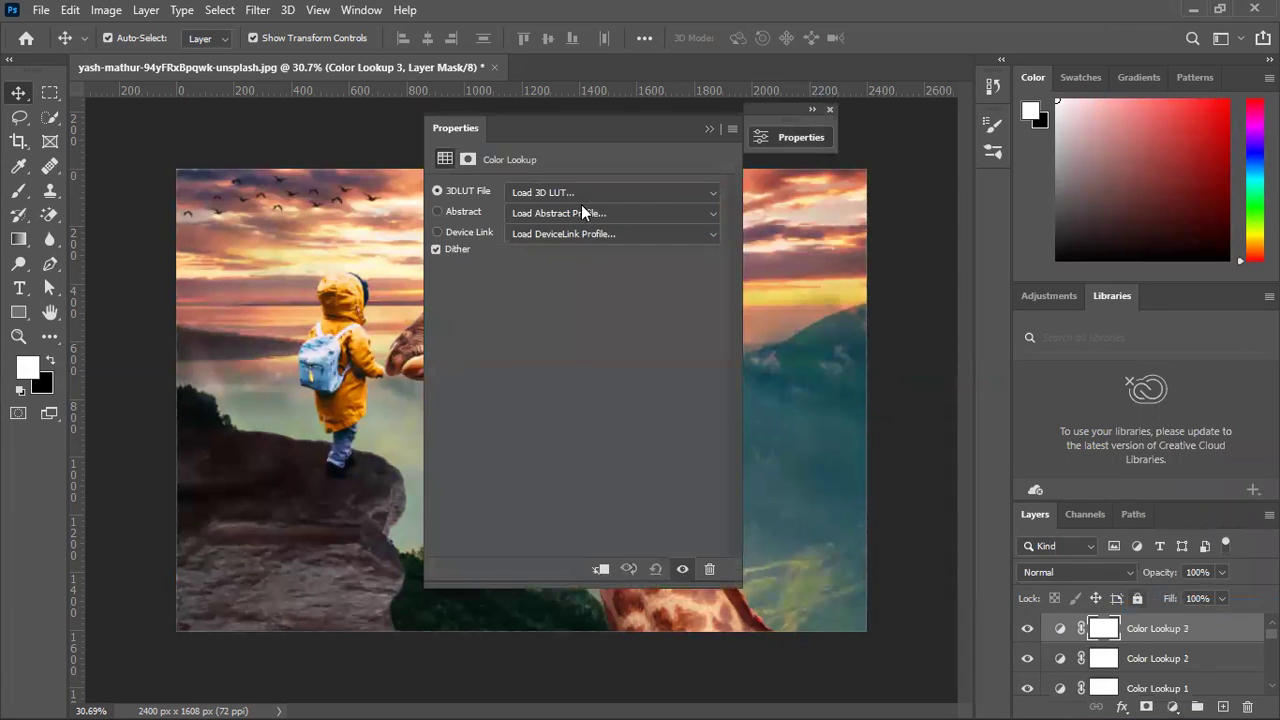
drag(583, 133, 1098, 105)
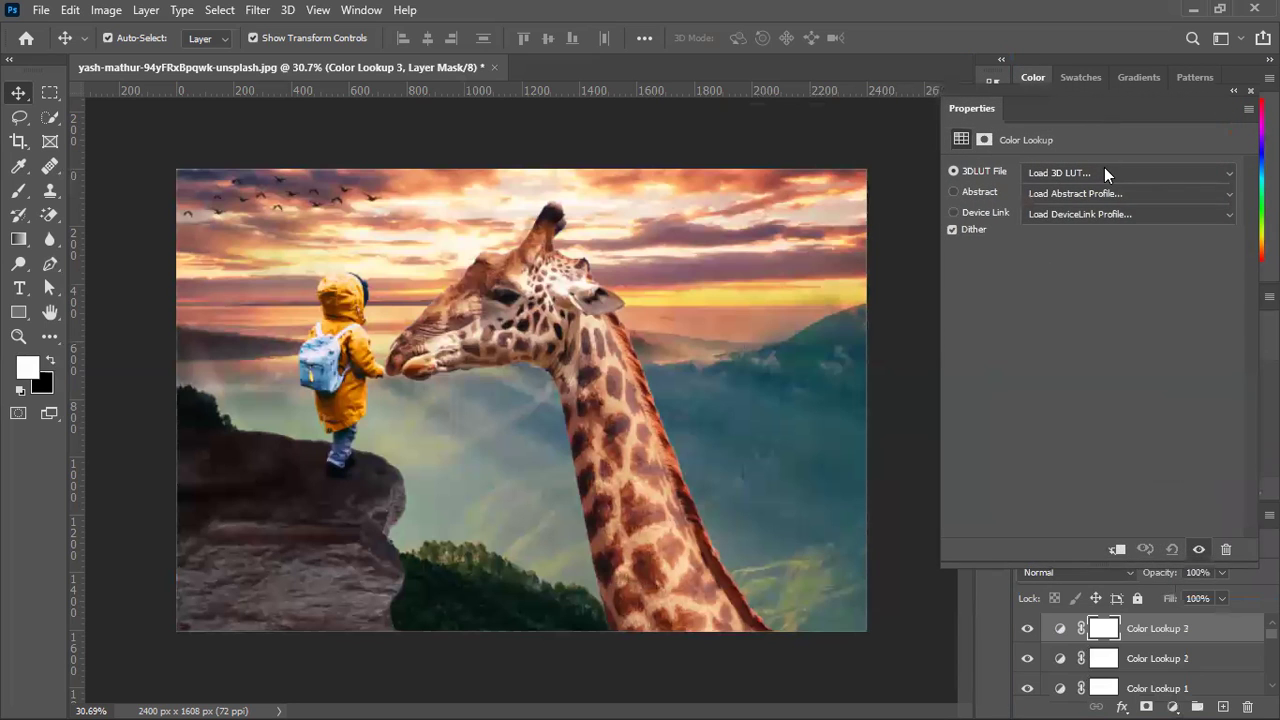
click(1104, 172)
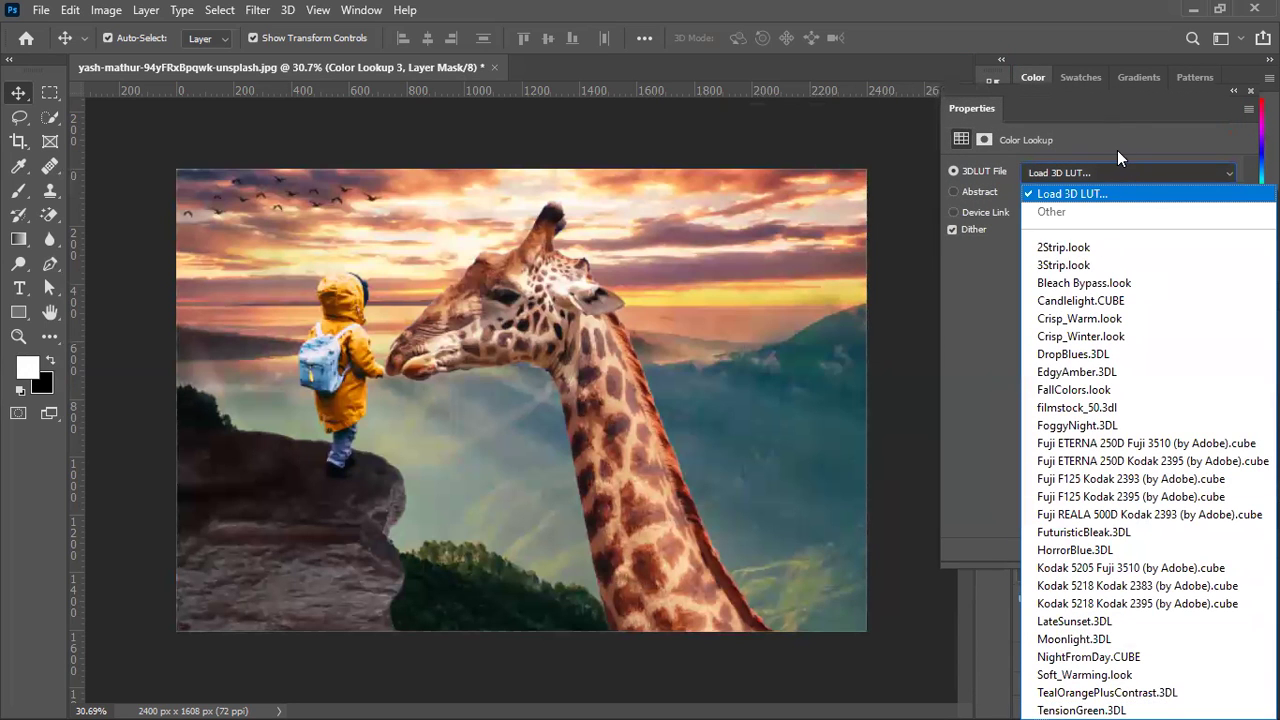
click(1128, 99)
drag(1083, 103, 1049, 54)
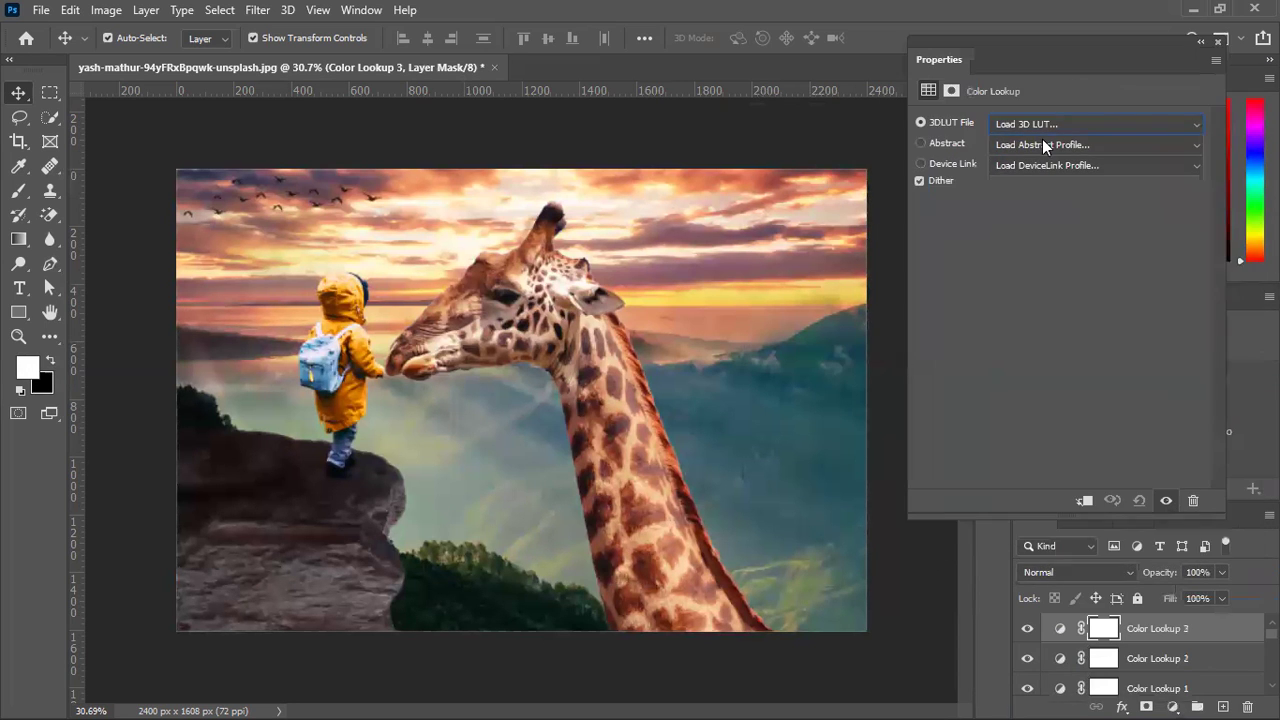
Try the TensionGreen.3DL, TealOrangePlusContrast.3DL, Soft_Warming.look and NightFromDay.CUBE 3D LUTs on the Color Lookup 3 layer.
click(1048, 126)
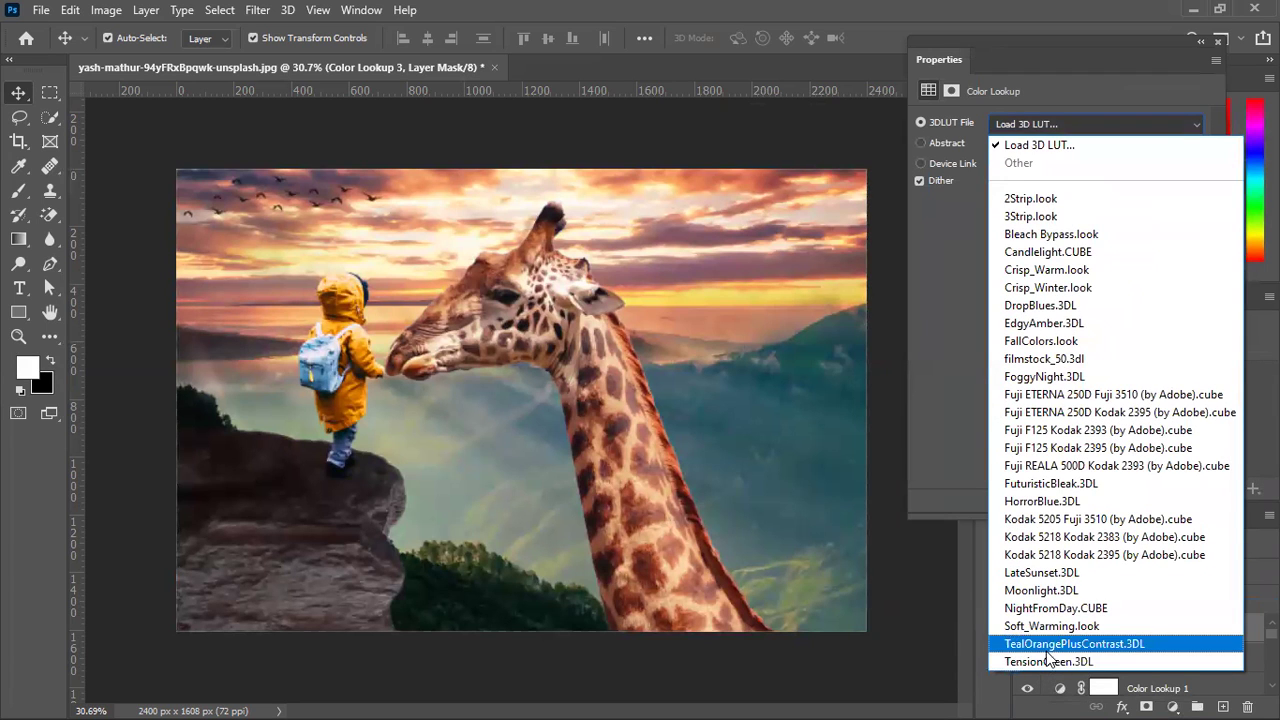
click(1048, 662)
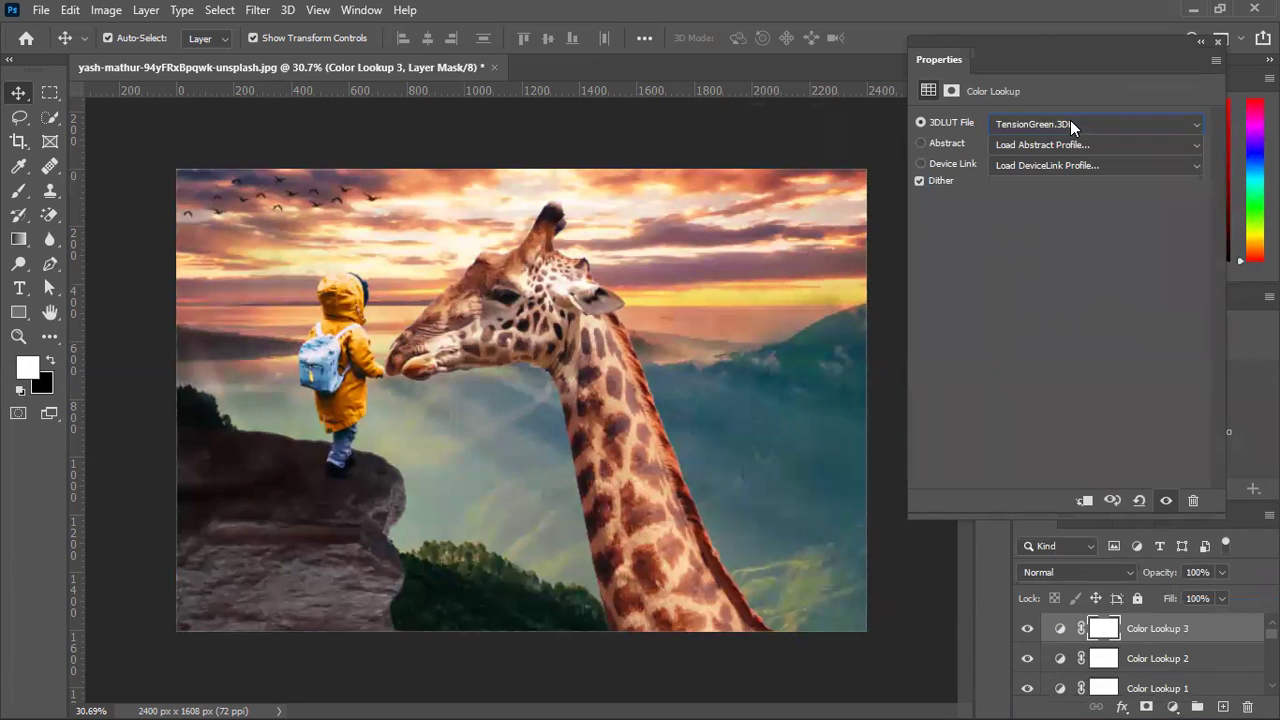
click(1071, 124)
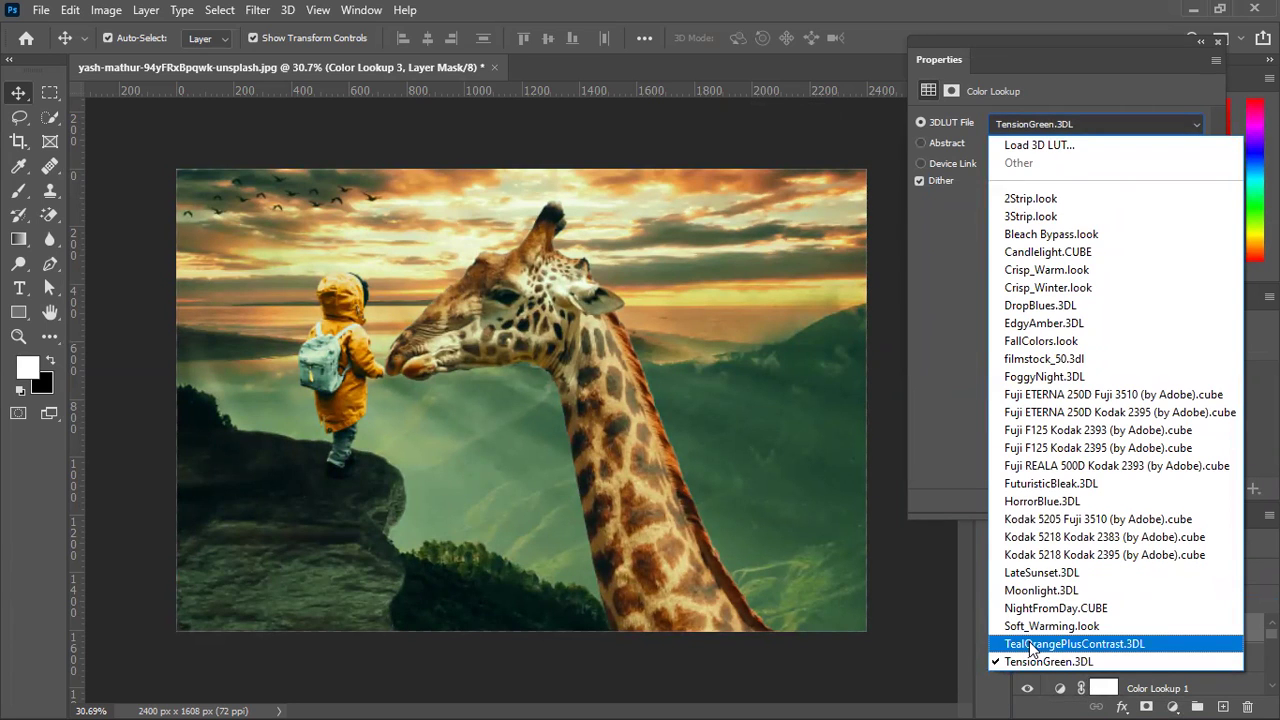
click(1030, 645)
click(1059, 126)
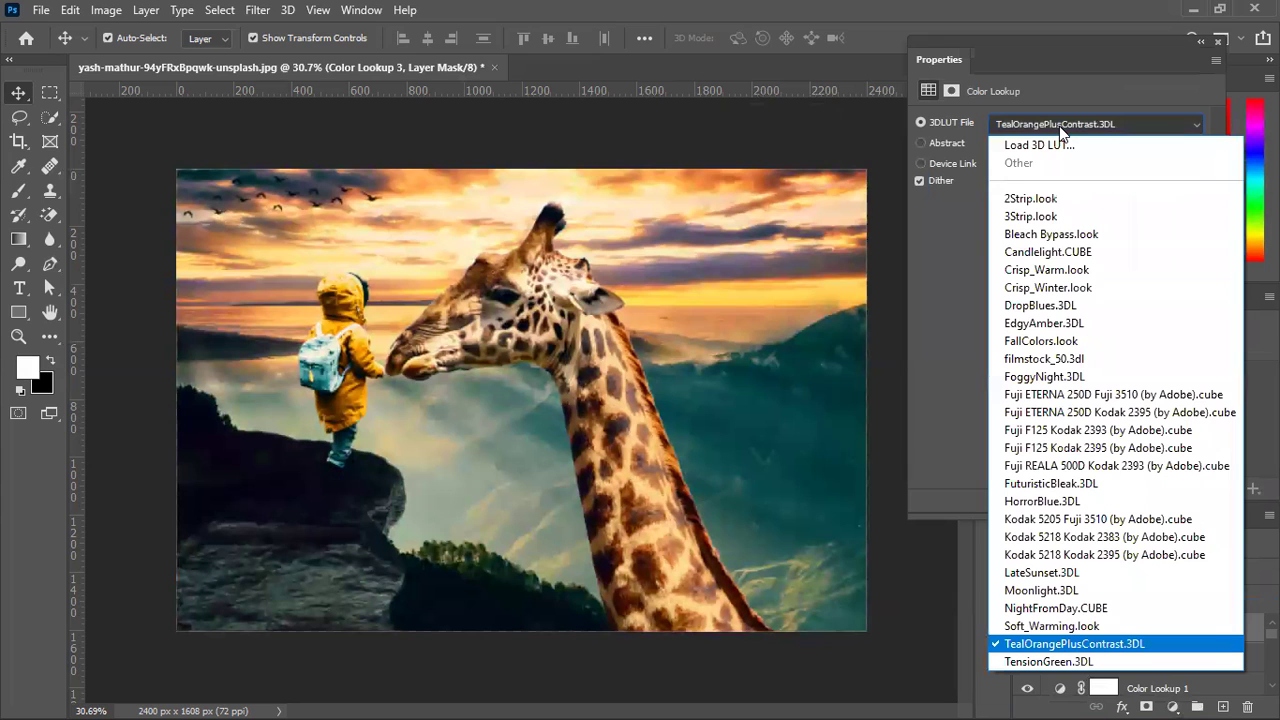
click(1050, 626)
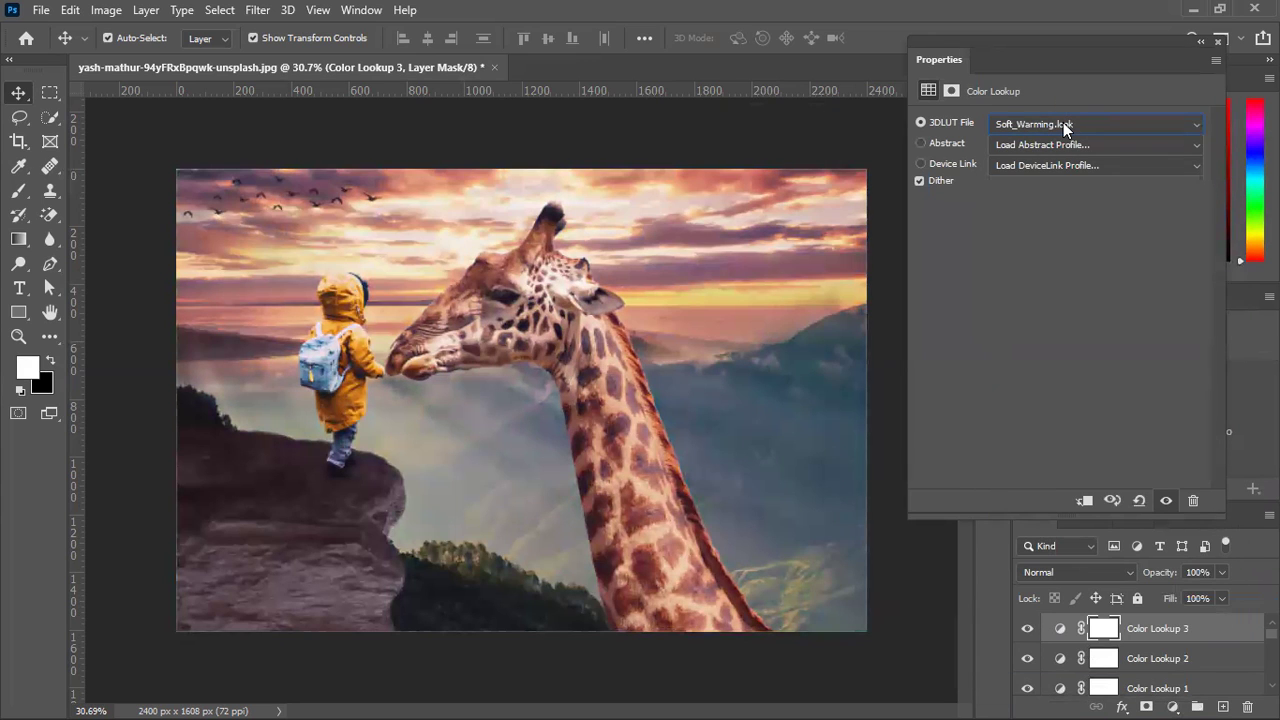
click(1063, 122)
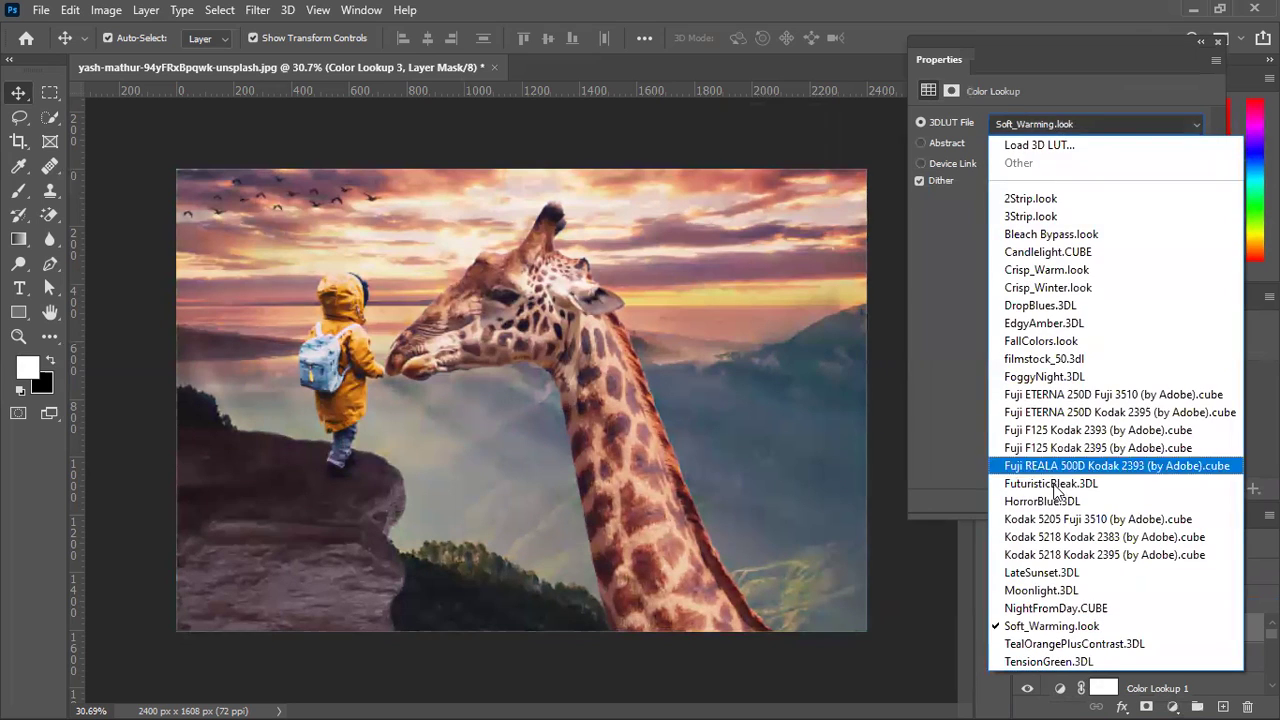
click(1042, 604)
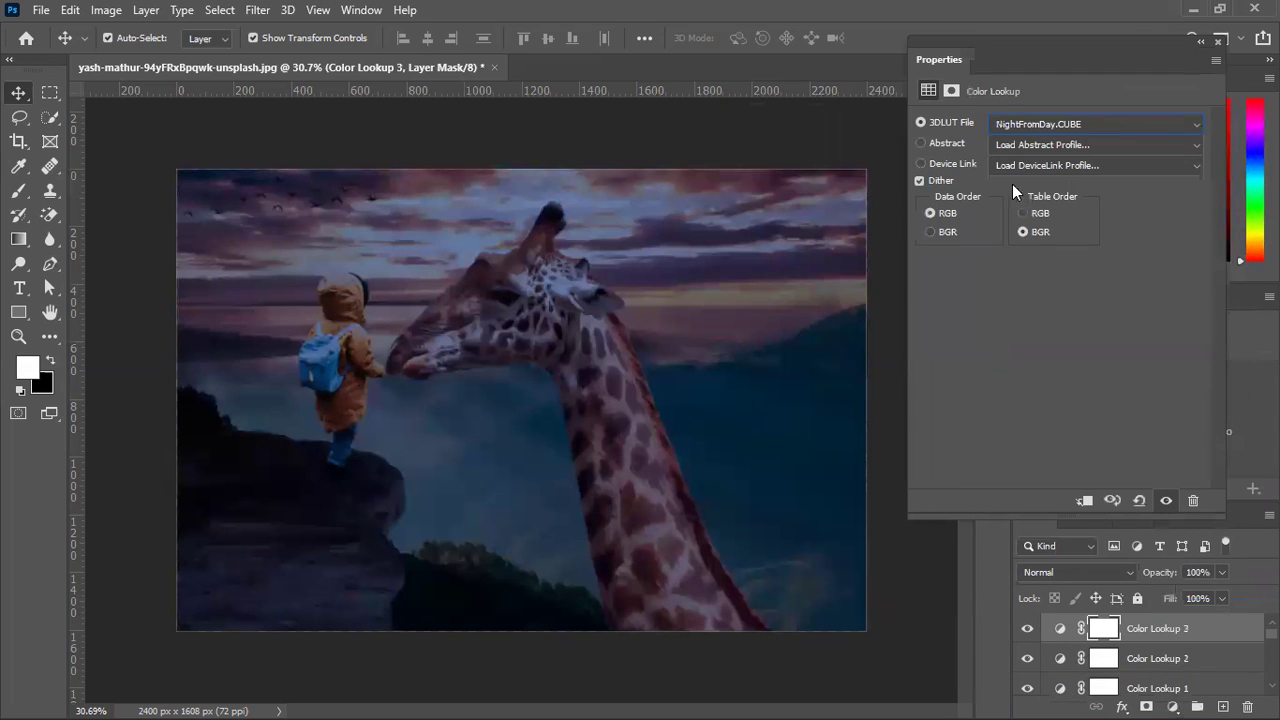
Apply the Moonlight.3DL 3D LUT to the Color Lookup 3 layer and close its settings.
click(1029, 126)
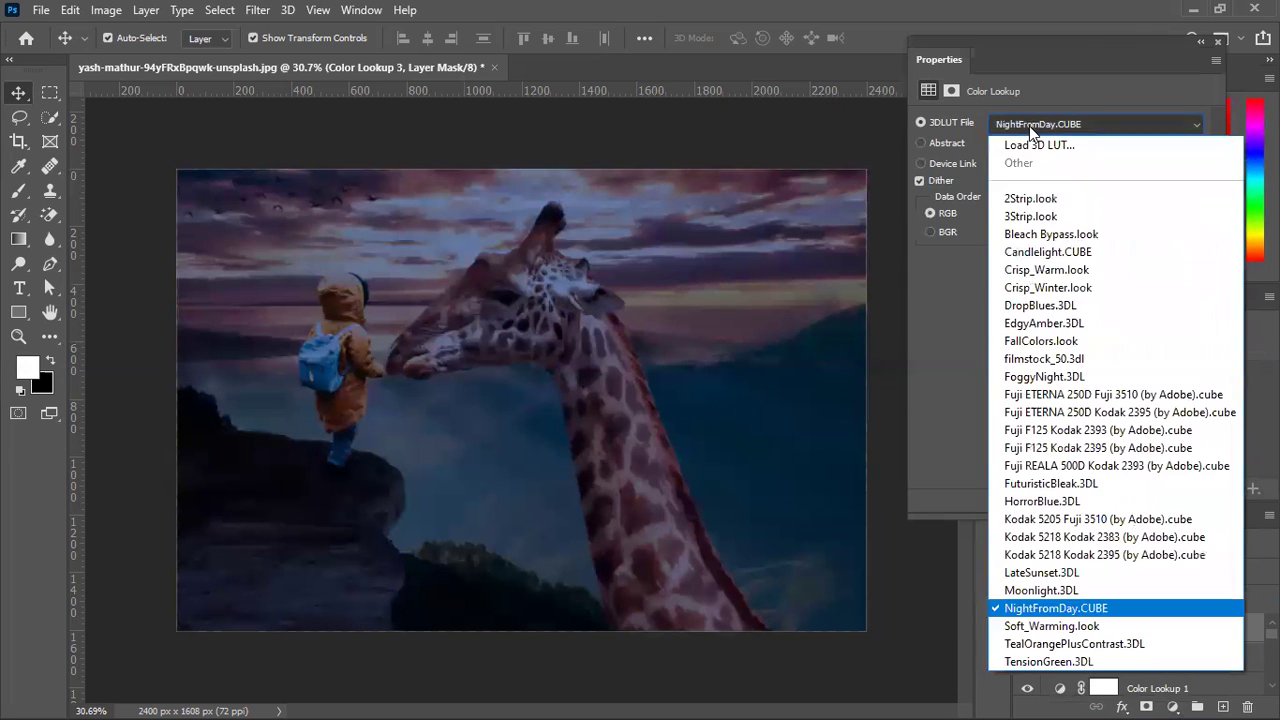
click(1040, 585)
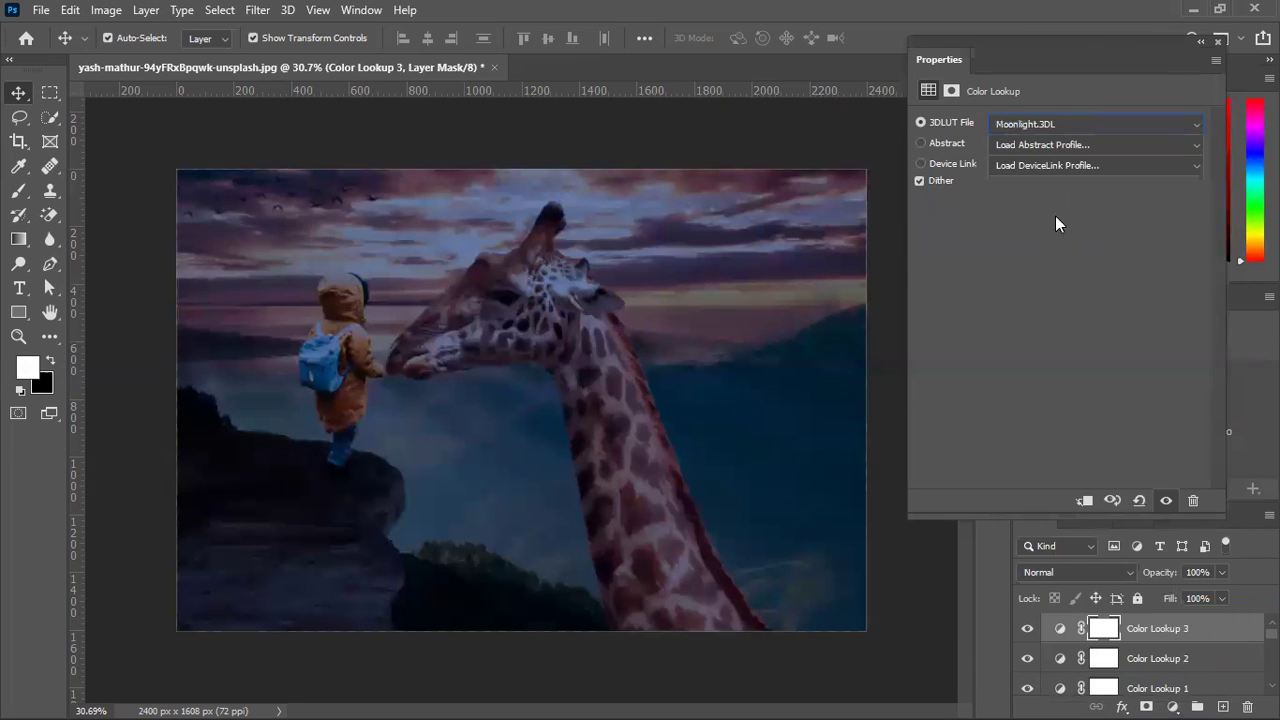
click(1055, 116)
click(1055, 116)
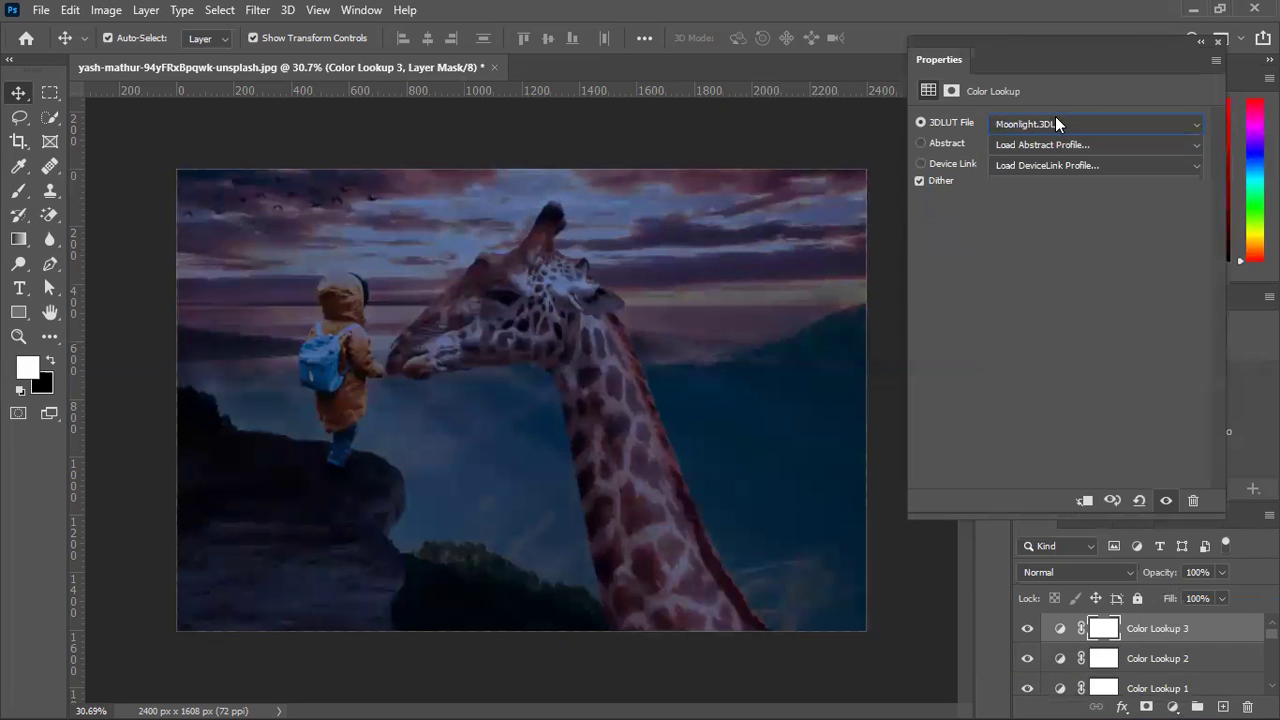
click(1218, 42)
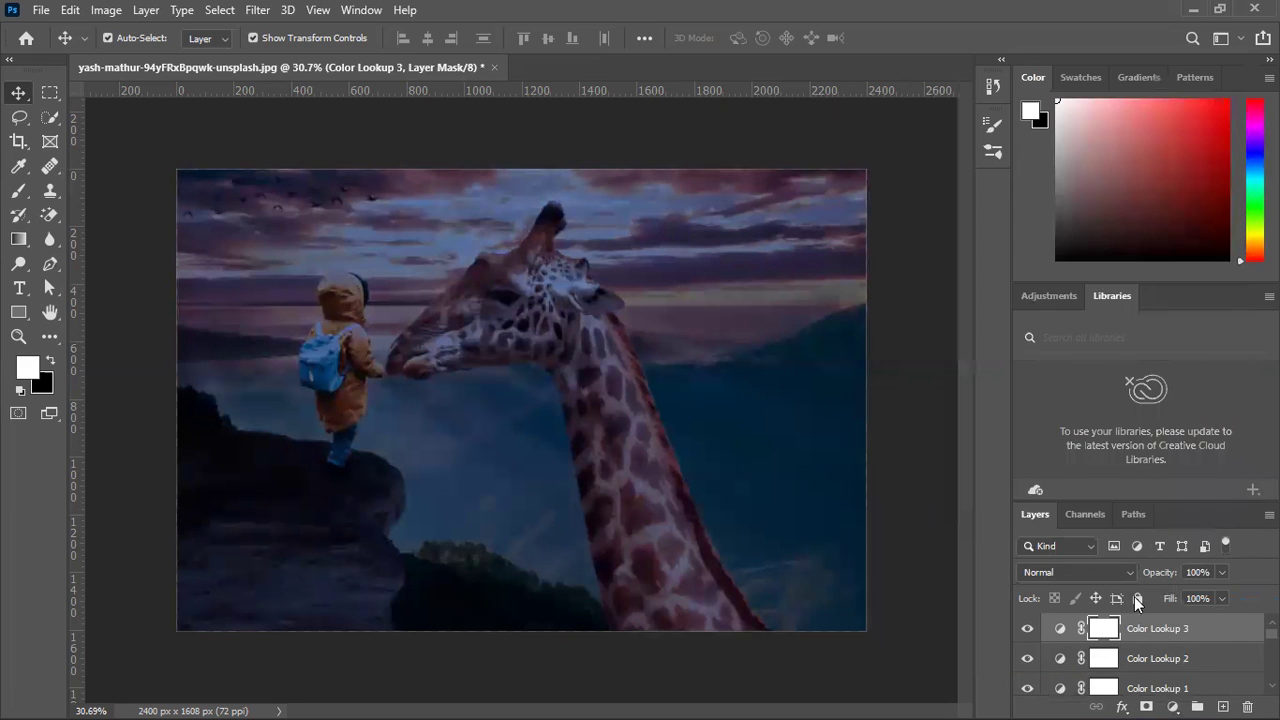
Try the Lighten blend mode on the Color Lookup 3 layer and toggle its visibility to compare.
click(1094, 577)
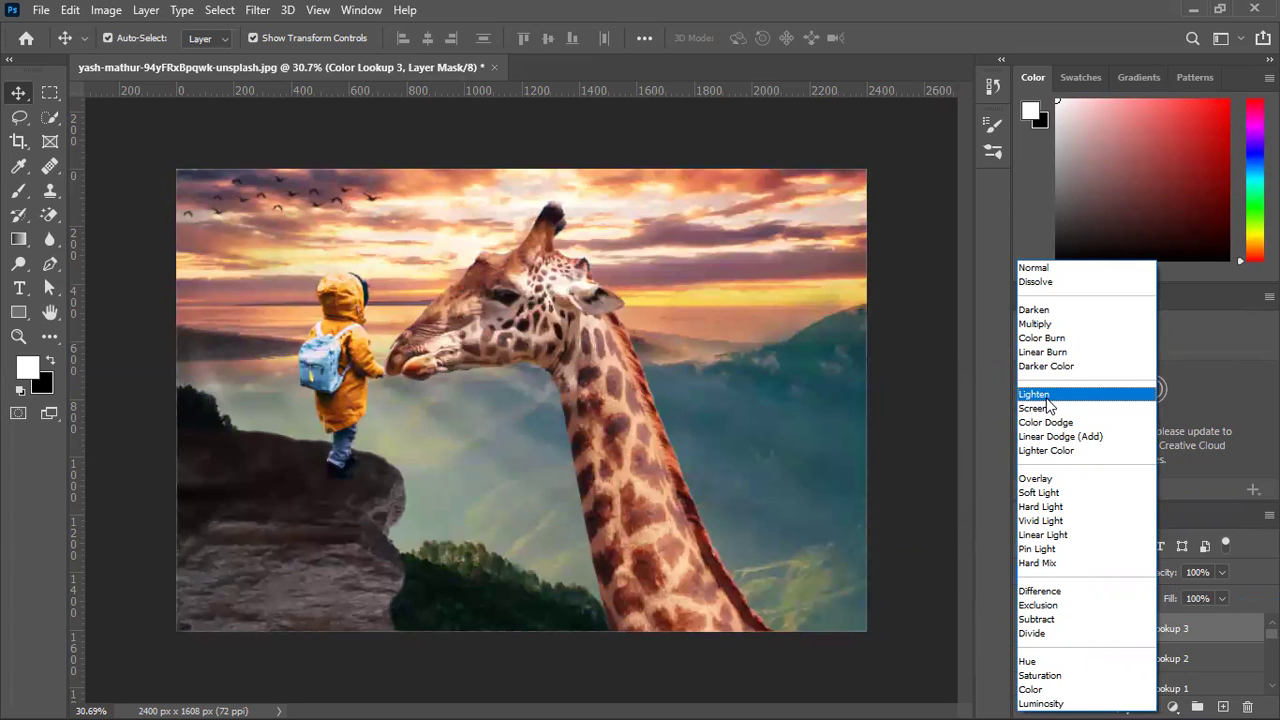
click(1043, 401)
click(1030, 632)
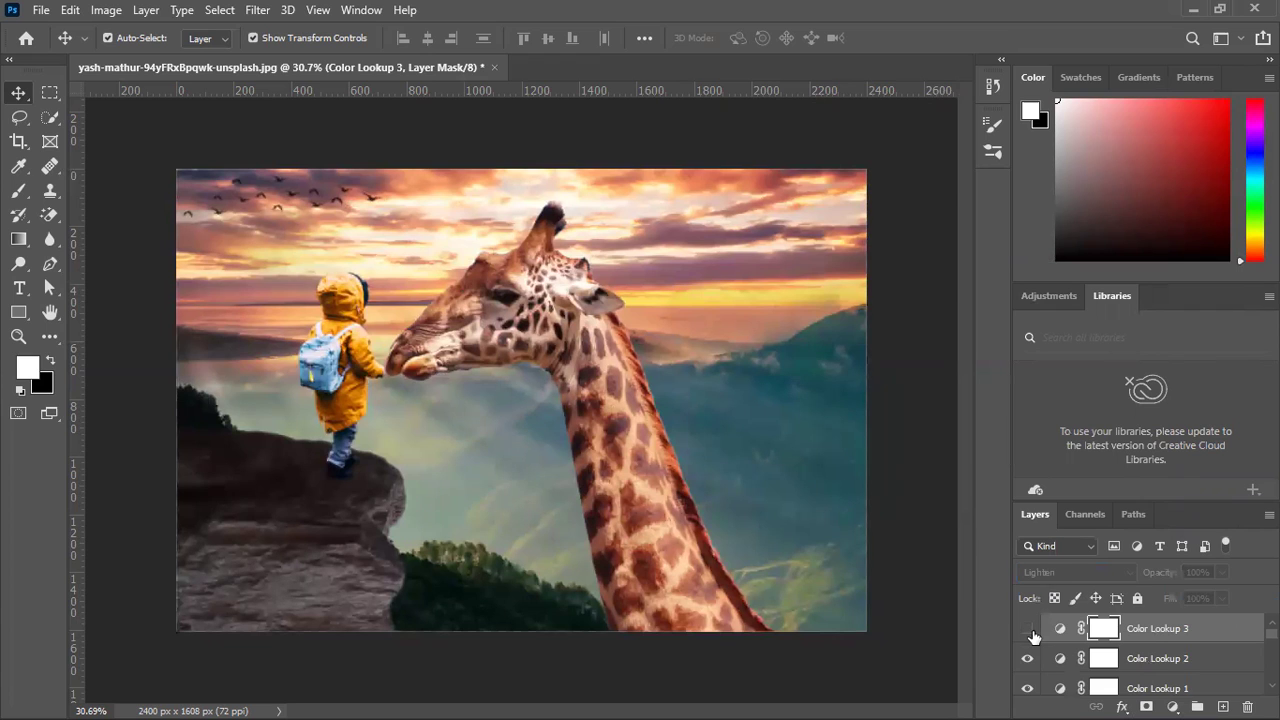
click(1025, 630)
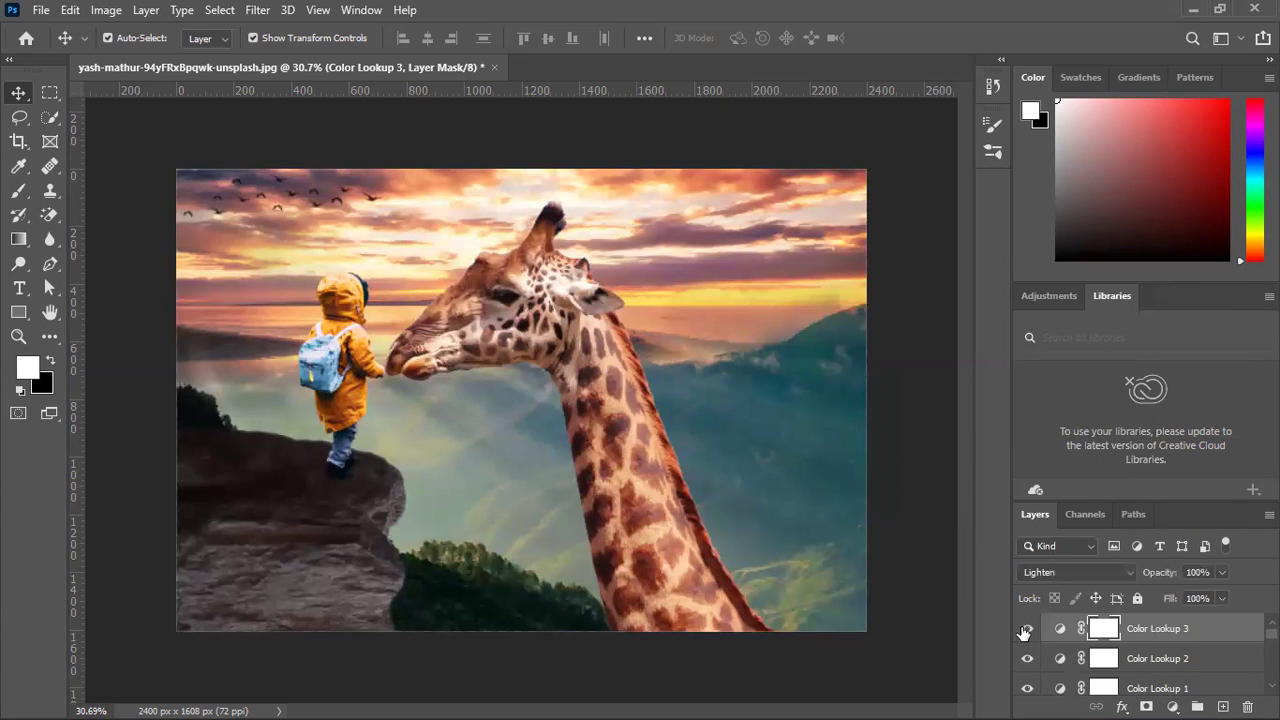
click(1026, 630)
click(1026, 630)
Set the Color Lookup 3 layer to Soft Light at 40% opacity and compare the image with and without it.
click(1072, 576)
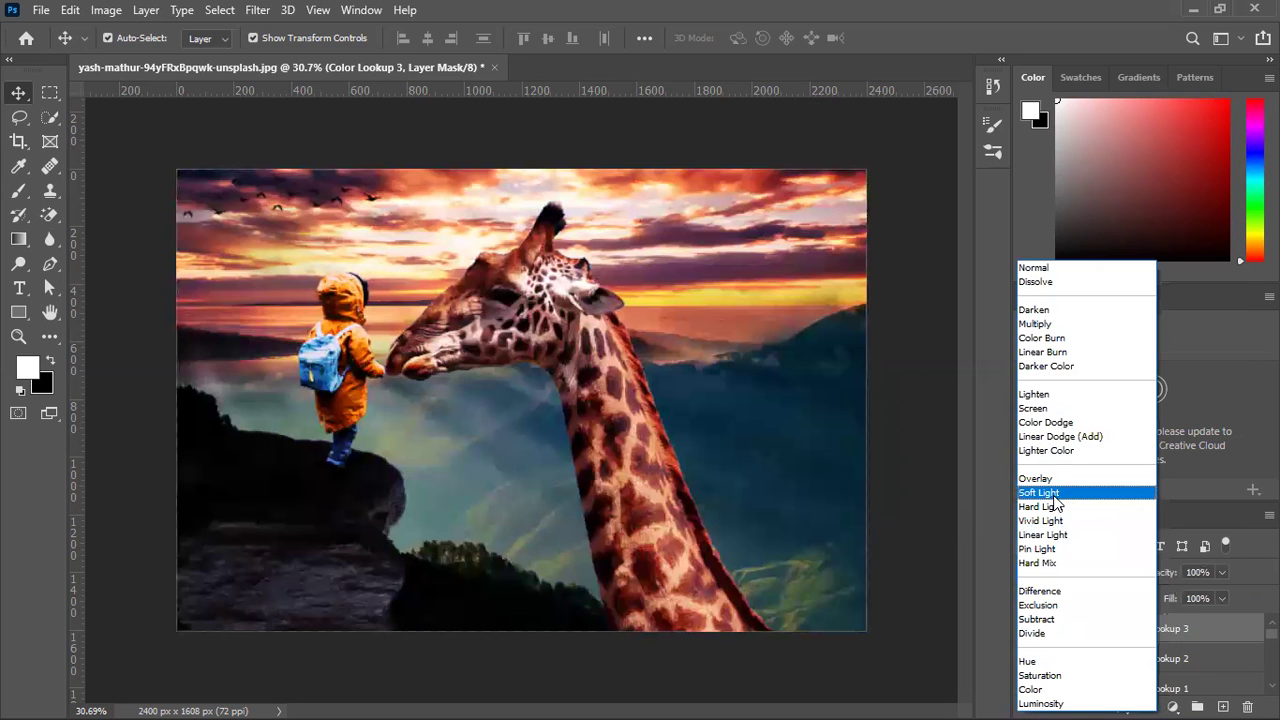
click(1052, 493)
mouse_move(1157, 576)
mouse_down()
mouse_move(1130, 626)
mouse_move(1146, 580)
mouse_up()
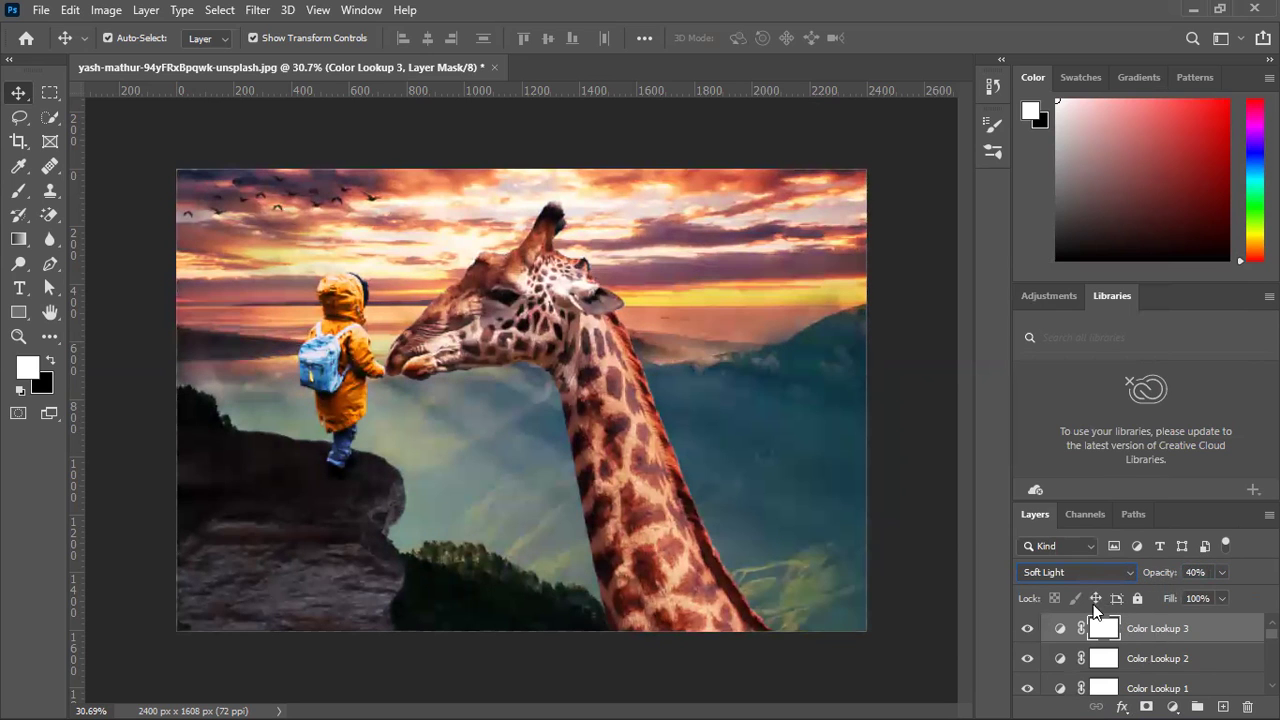
click(1025, 632)
click(1025, 632)
Add a Curves adjustment above the rock's Layer 1 and clip it to that layer.
click(273, 497)
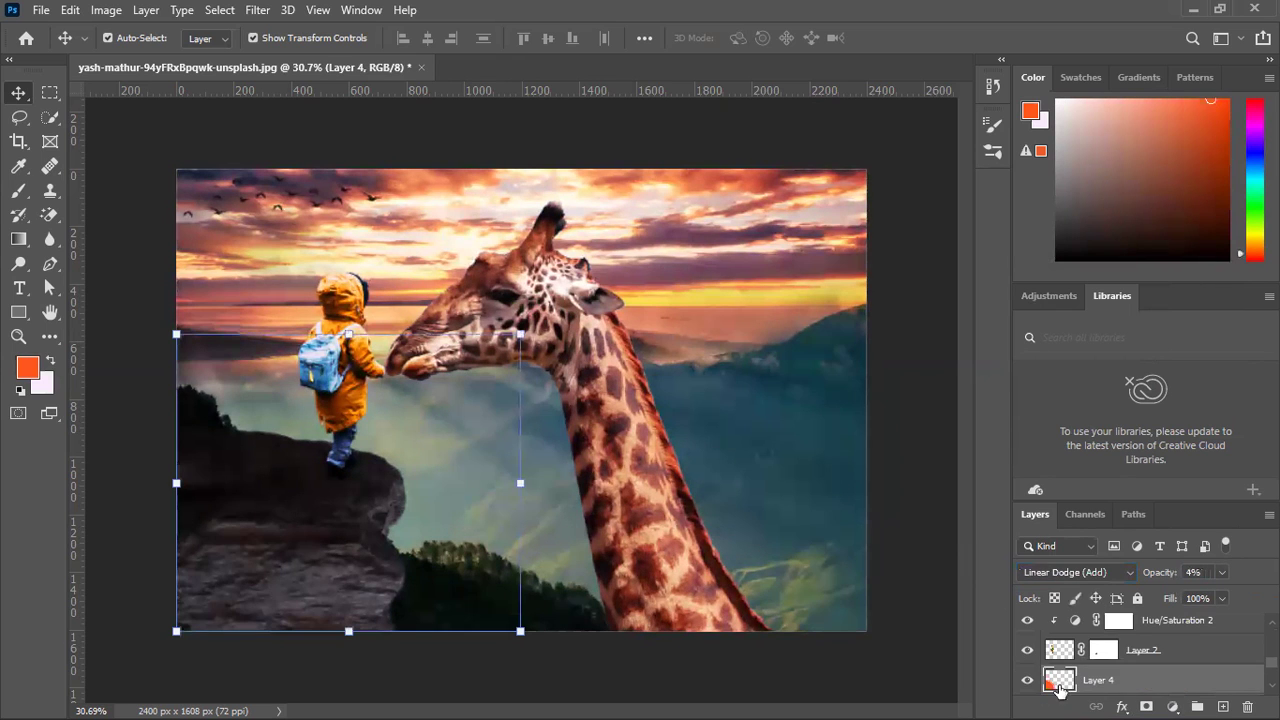
scroll(1138, 686, down, 1)
click(1137, 682)
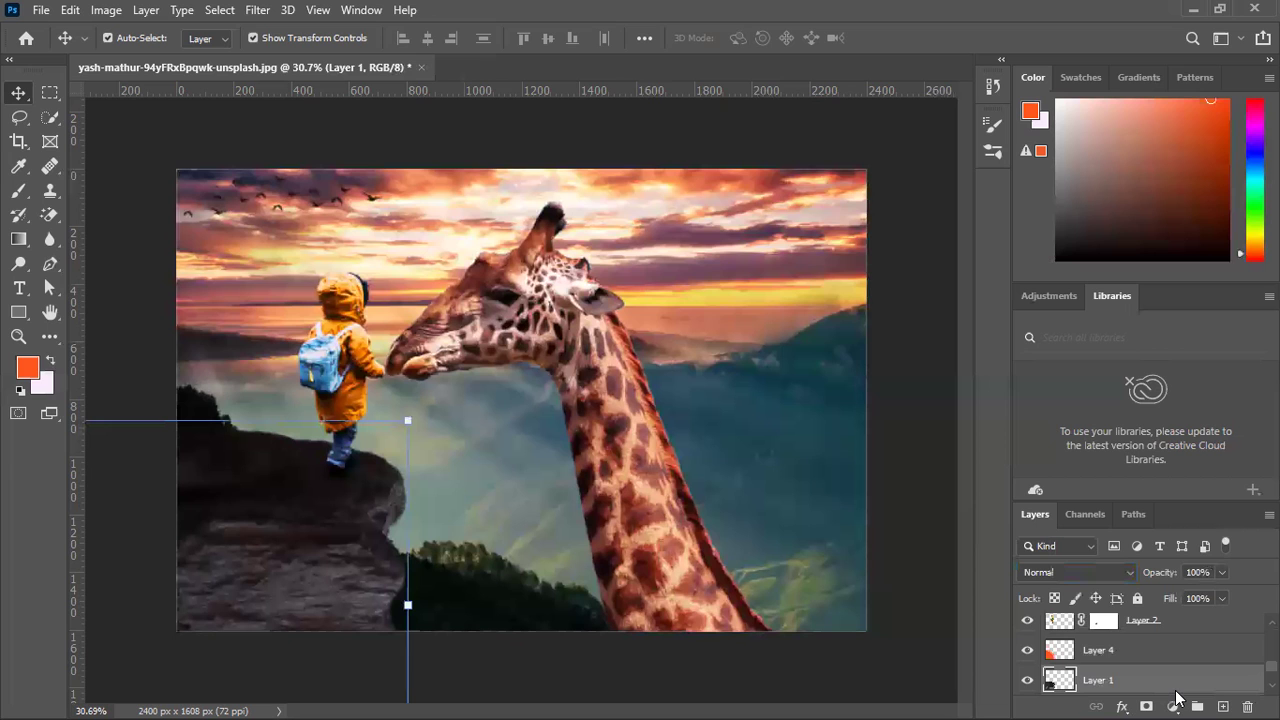
click(1171, 705)
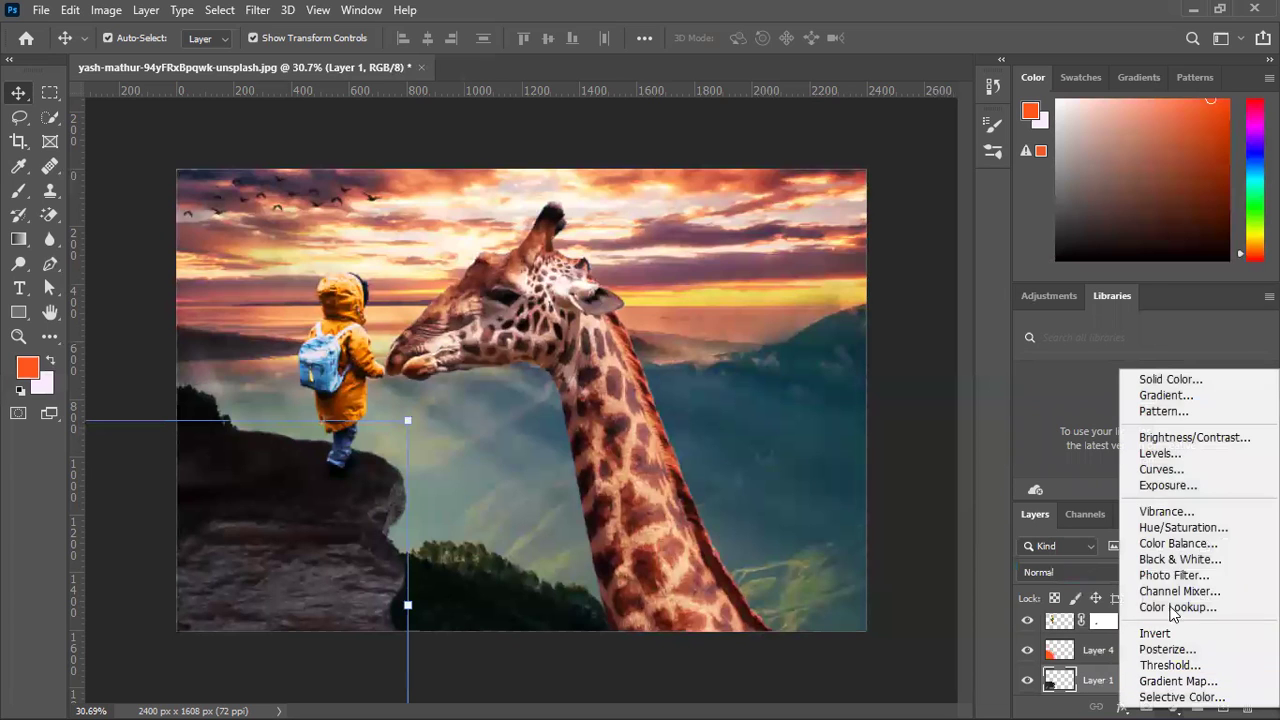
click(1162, 472)
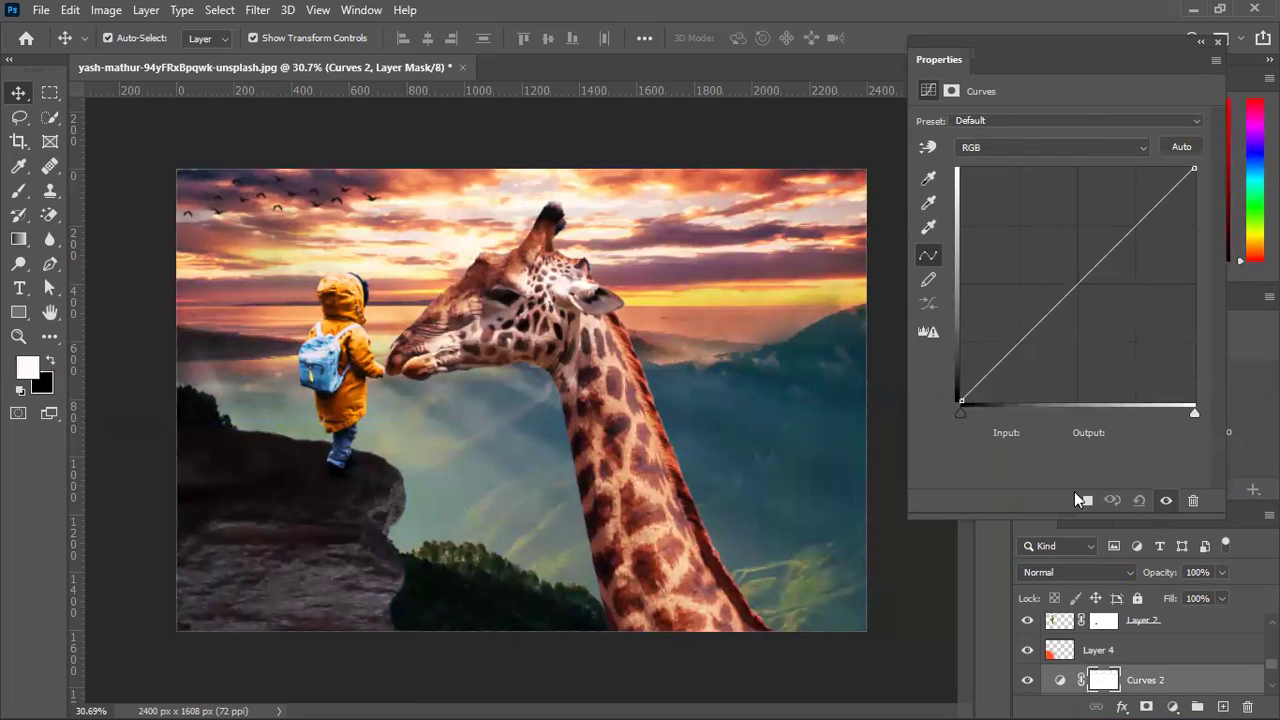
click(1085, 497)
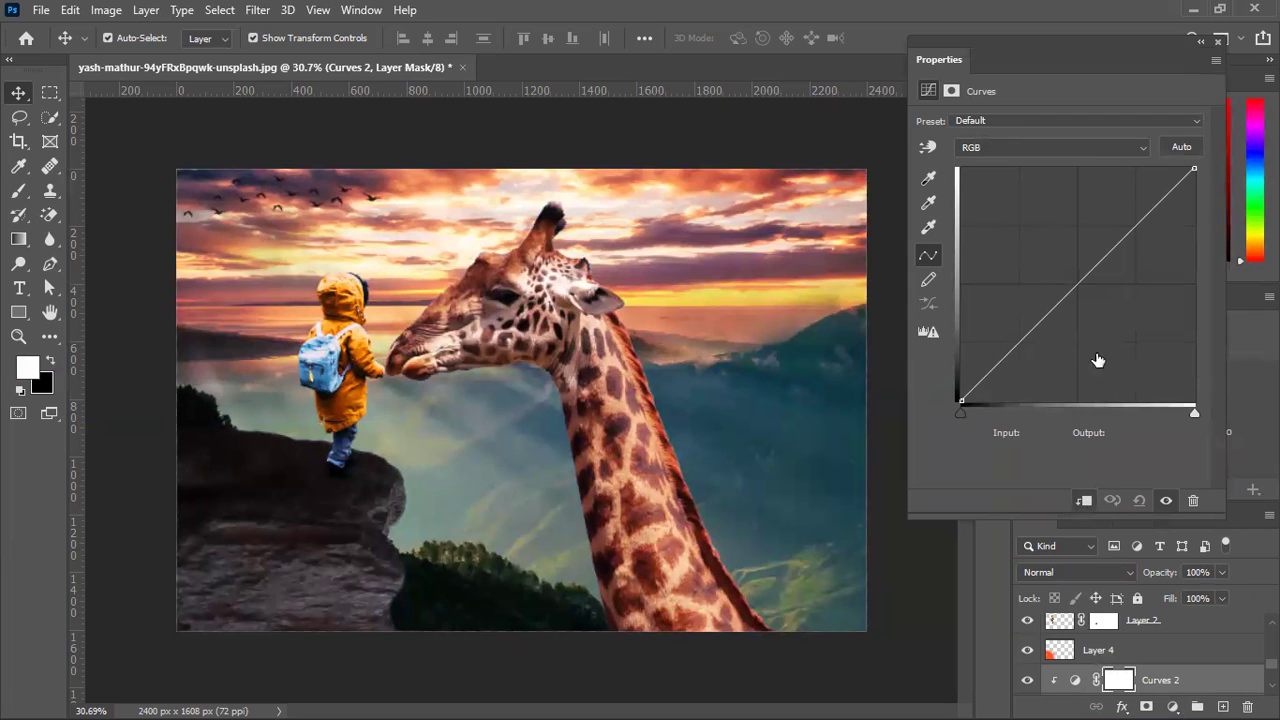
Brighten the rock with curve points at input 109, output 145 and input 158, output 204, and close the settings.
click(1076, 281)
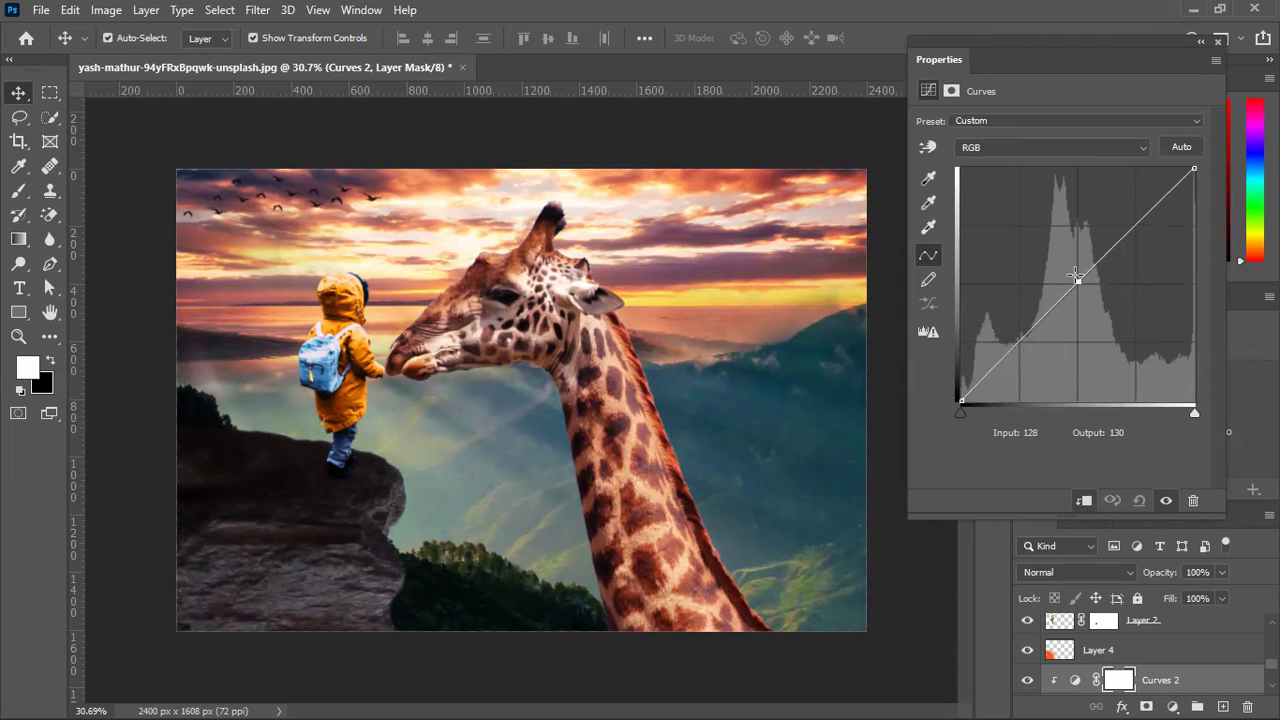
mouse_move(1063, 265)
mouse_down()
mouse_move(1049, 250)
mouse_move(1060, 268)
mouse_up()
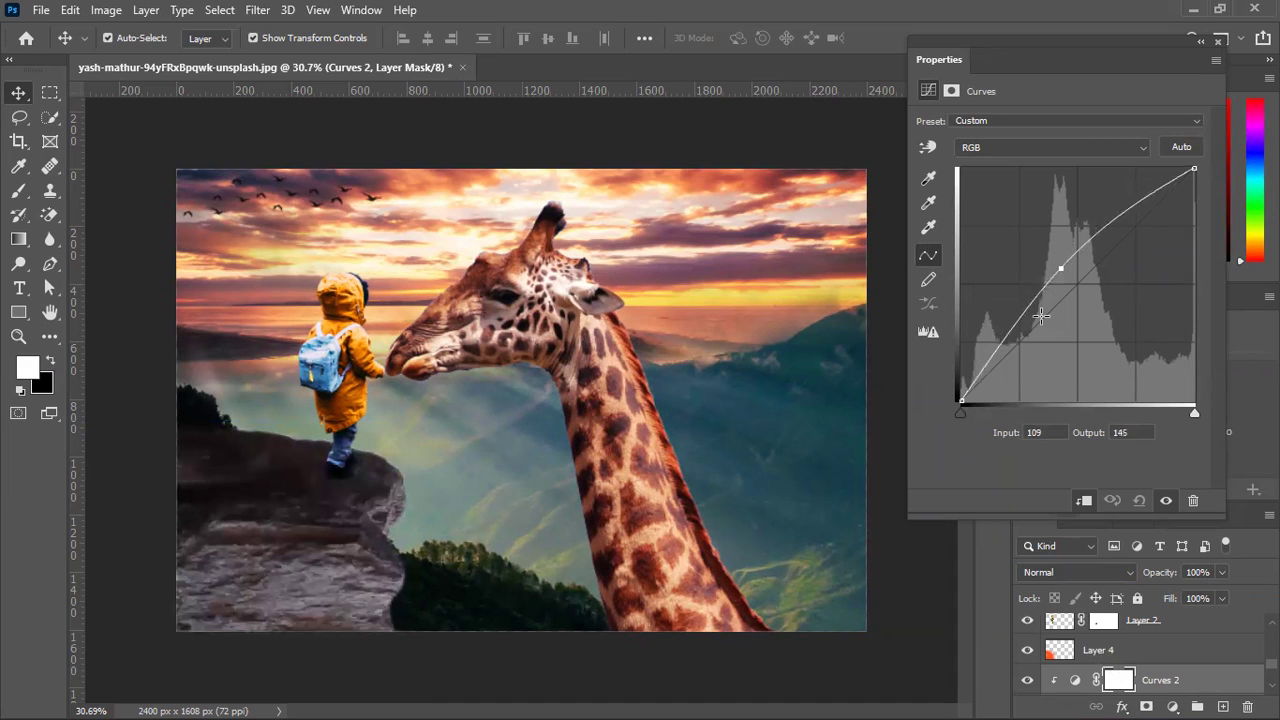
drag(1104, 231, 1106, 212)
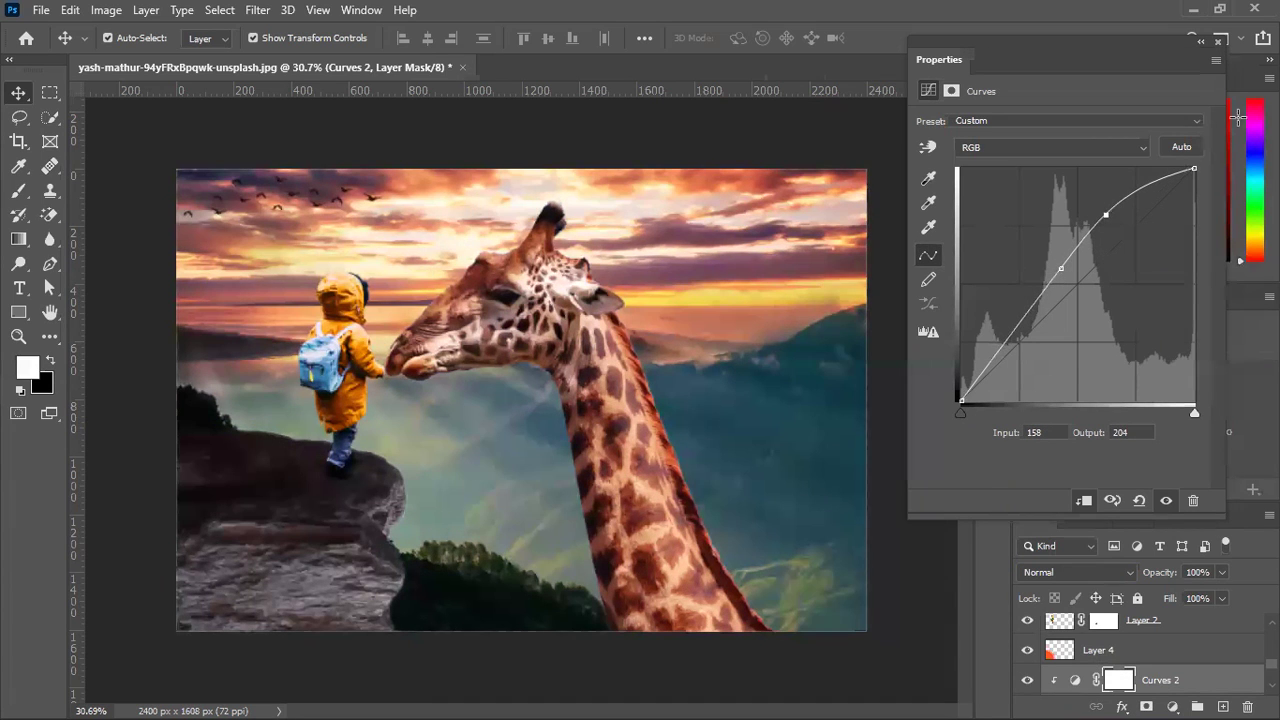
click(1217, 45)
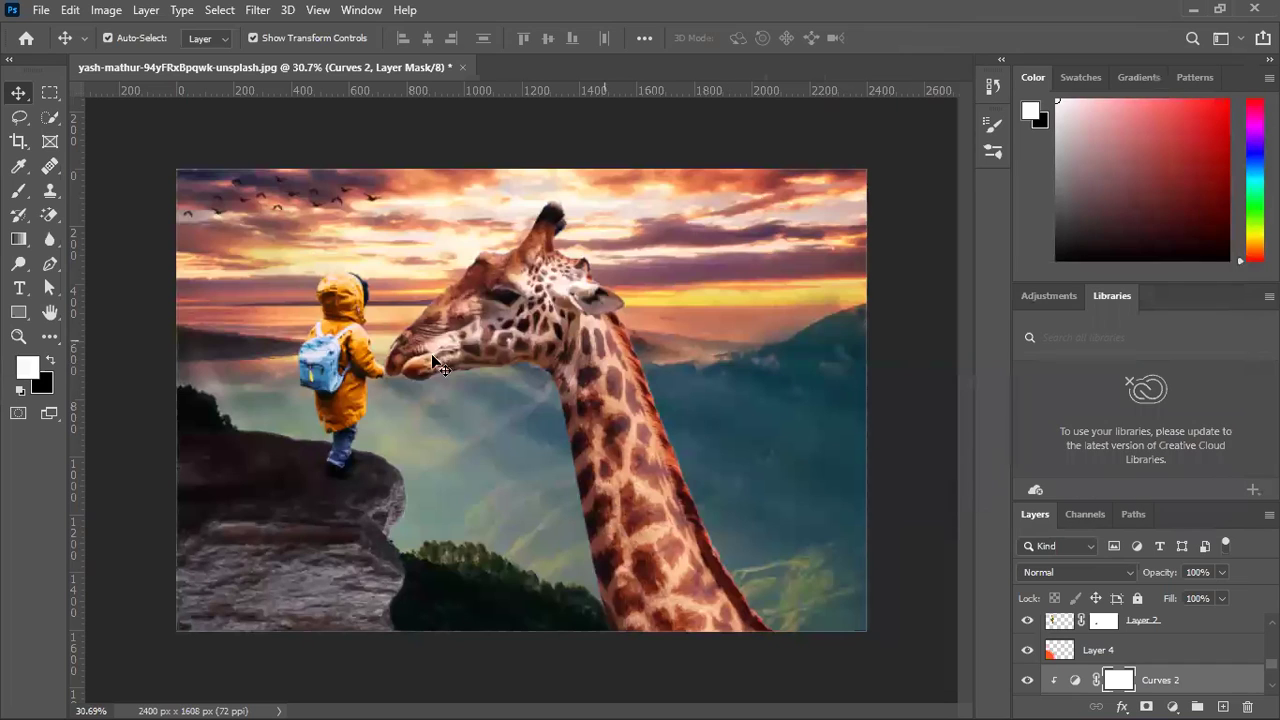
Inspect the child on Layer 2 up close against the giraffe and the background.
click(350, 335)
scroll(345, 335, up, 4)
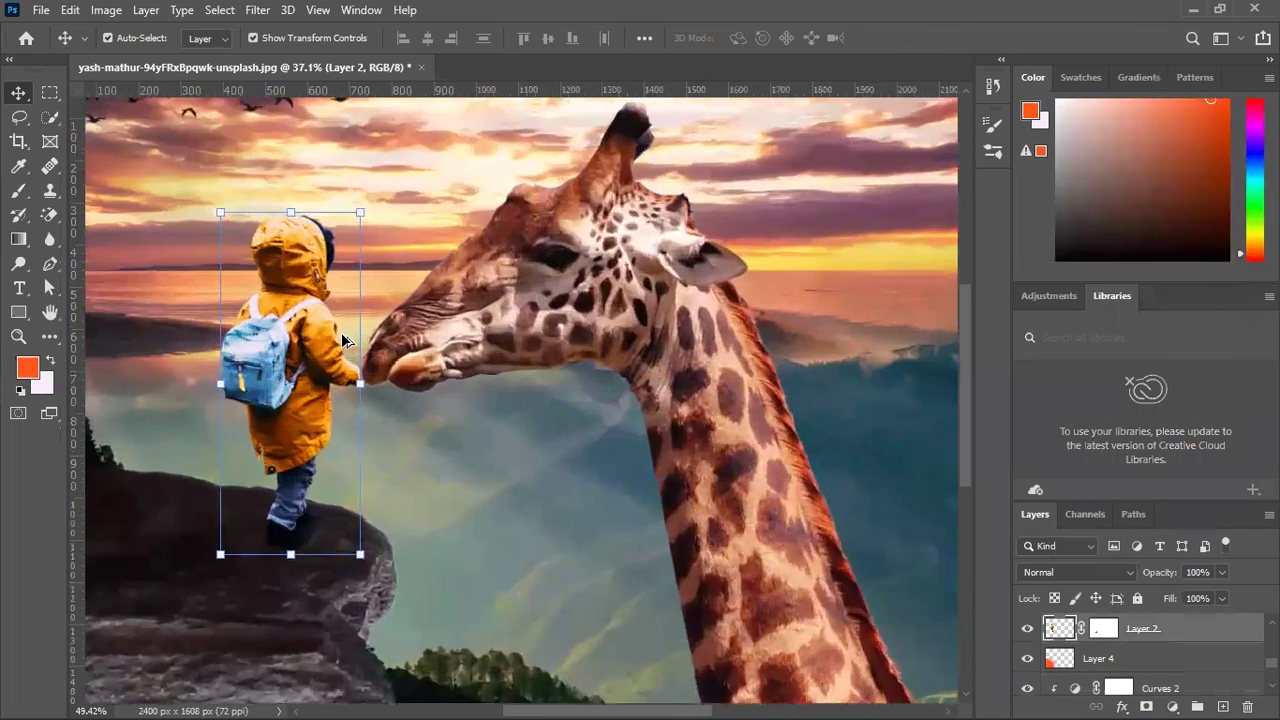
scroll(297, 303, up, 3)
scroll(297, 303, up, 2)
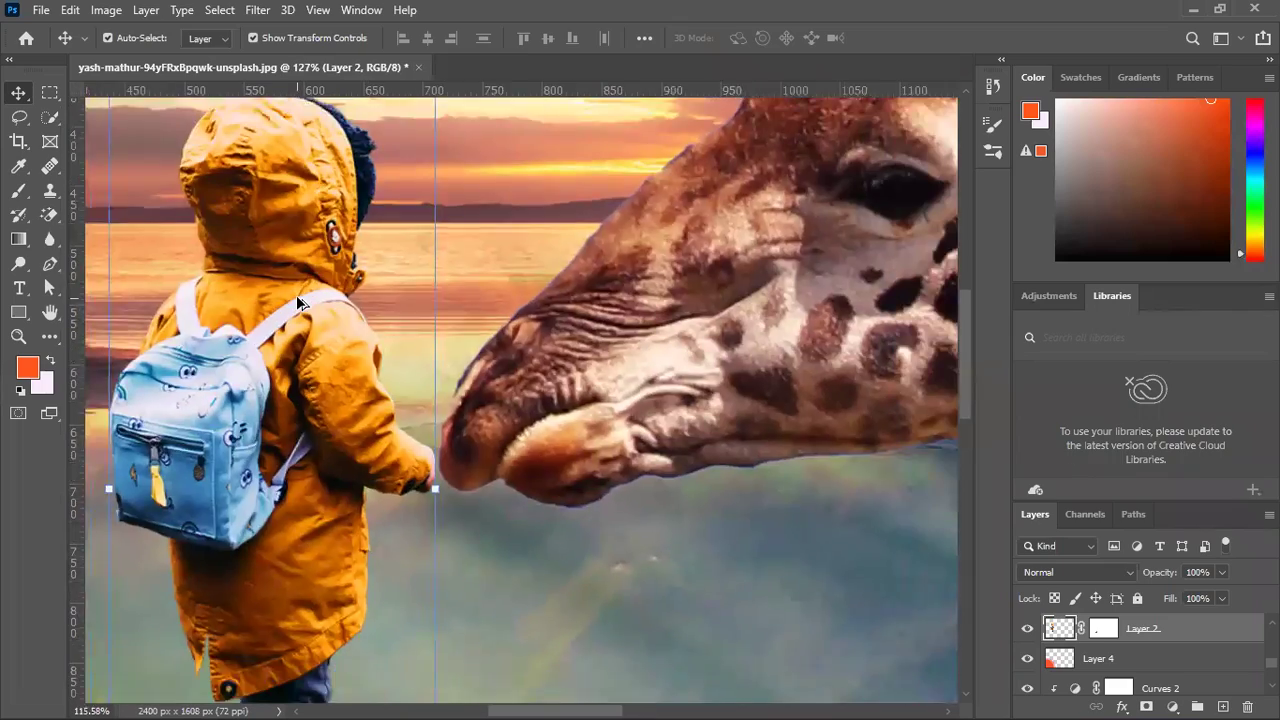
scroll(370, 385, down, 8)
scroll(370, 385, up, 4)
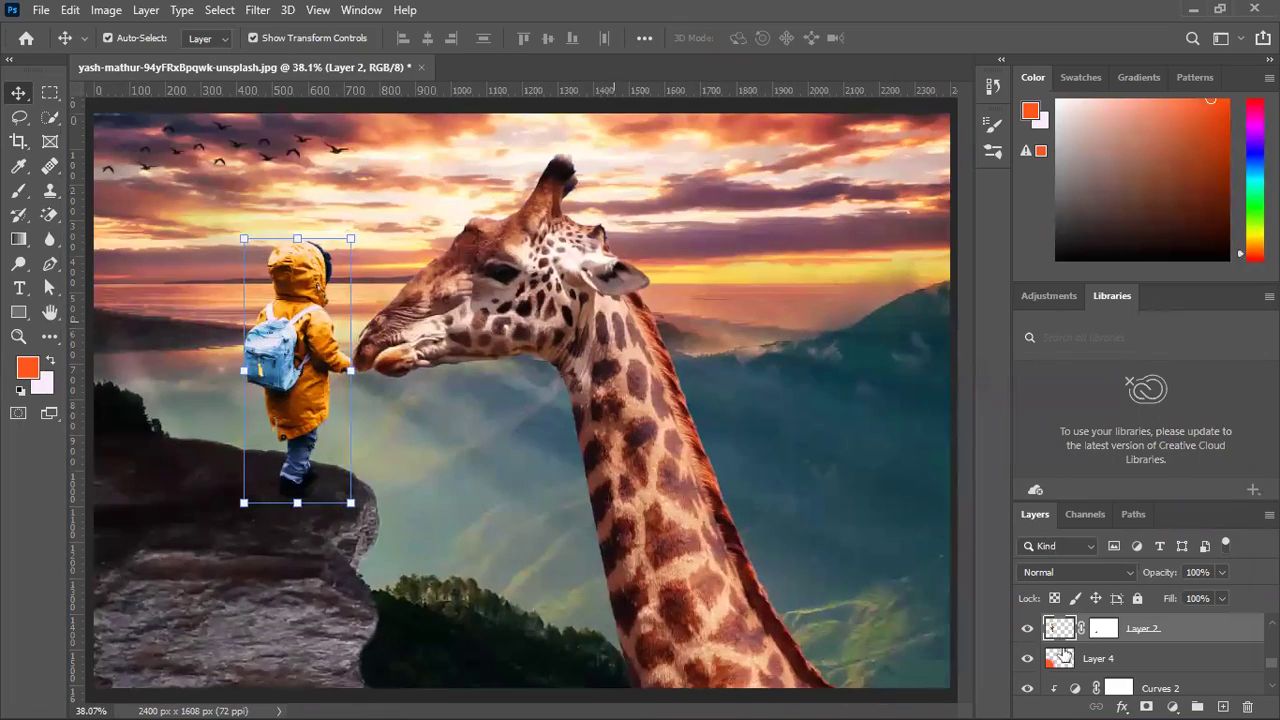
Look through the layer stack for the adjustment layers clipped to the child's Layer 2.
scroll(1098, 660, down, 4)
click(1117, 630)
scroll(1115, 628, up, 2)
scroll(1117, 682, down, 1)
click(1117, 665)
scroll(1117, 662, up, 2)
scroll(1117, 662, down, 3)
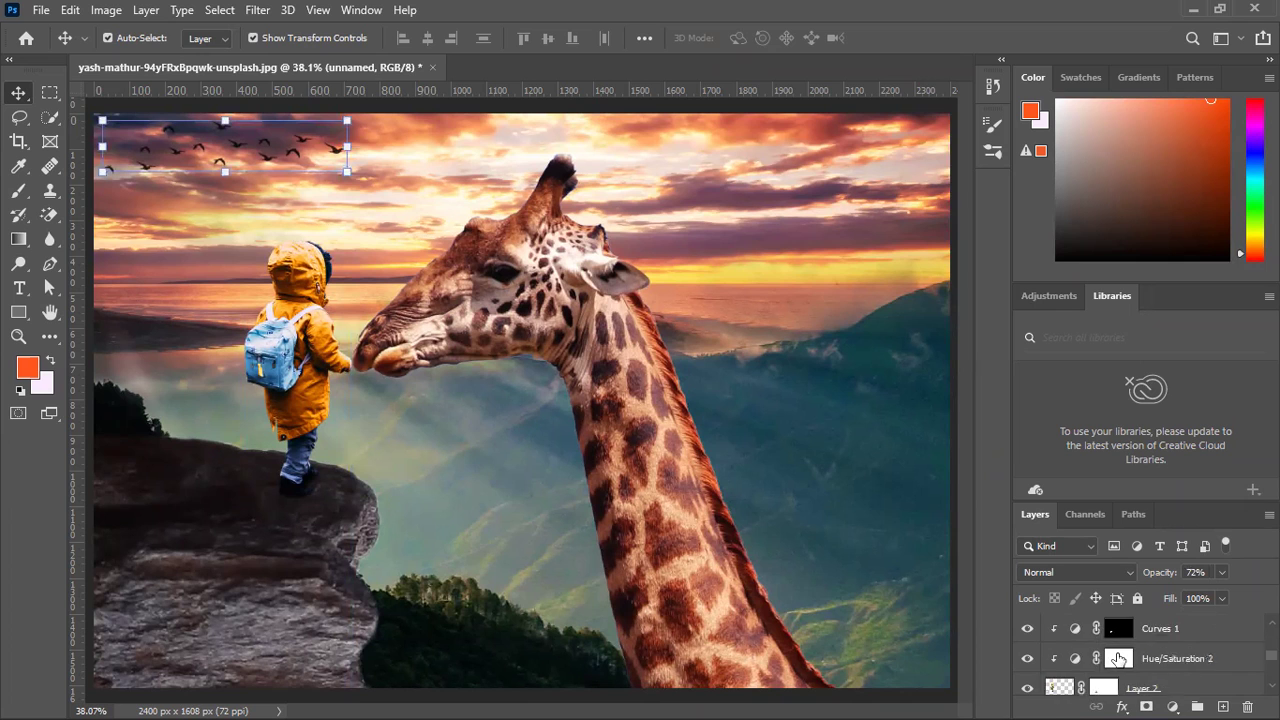
click(1165, 668)
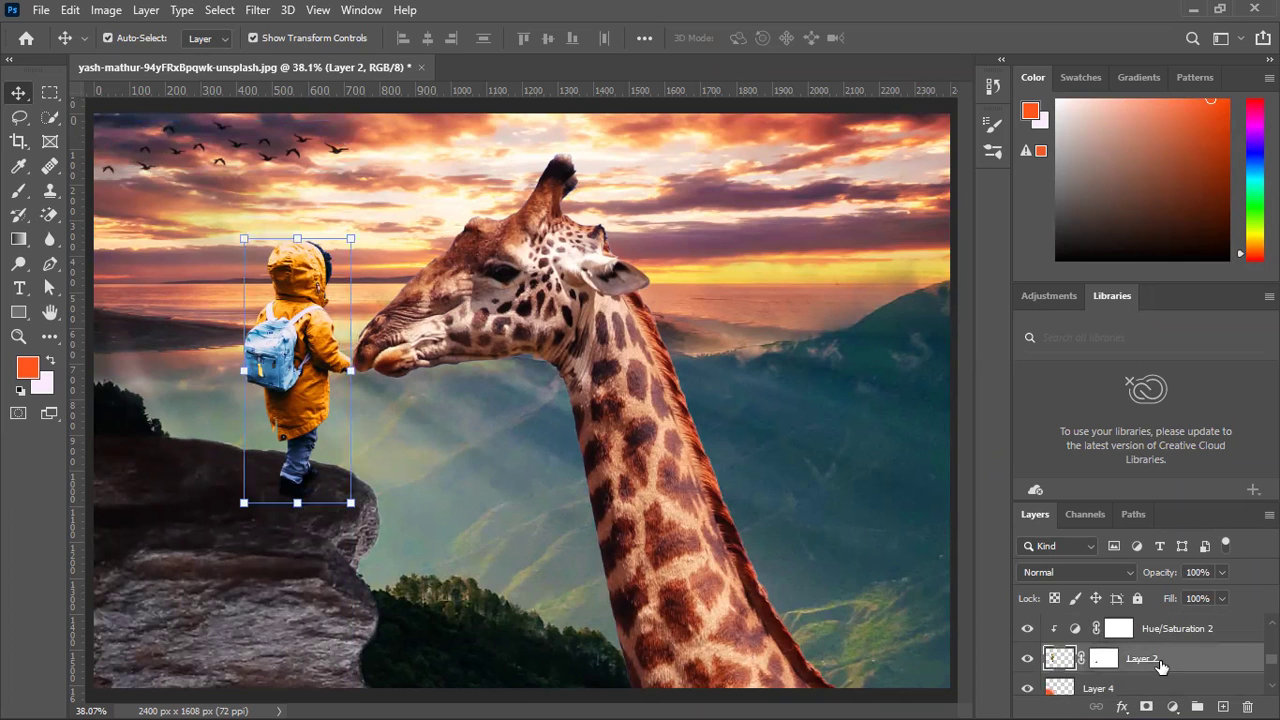
scroll(1160, 672, up, 1)
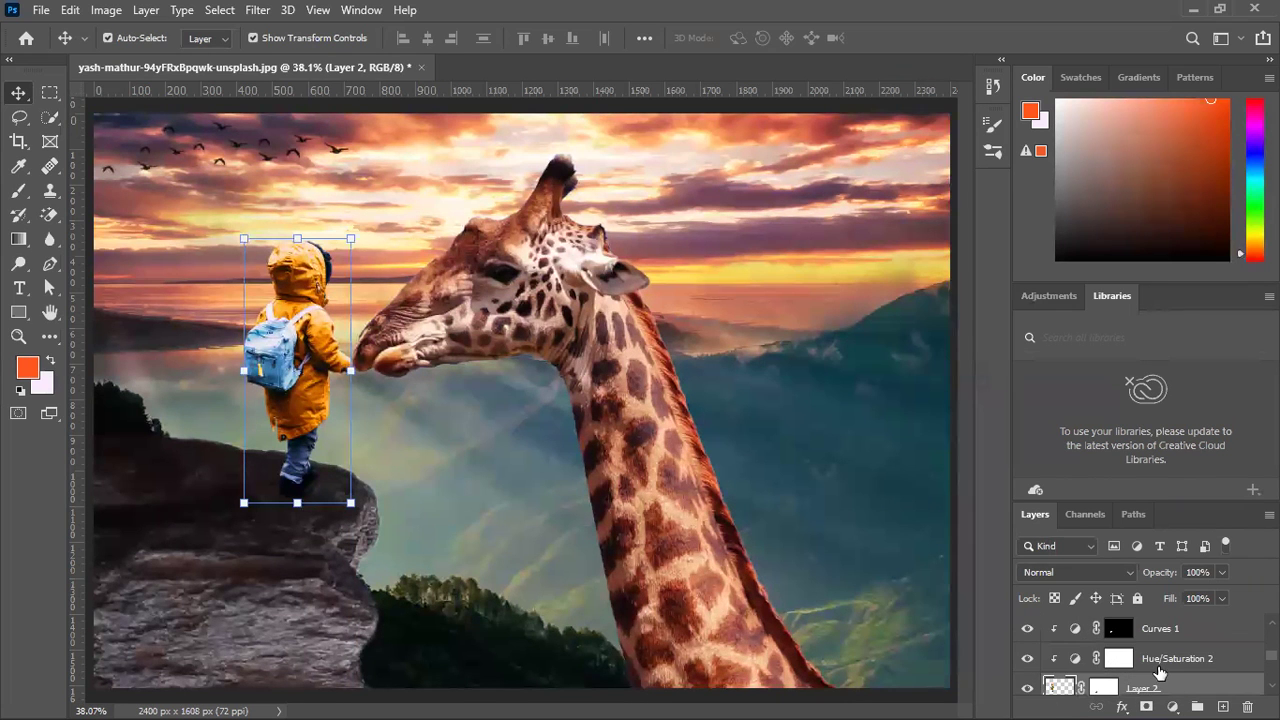
Compare the image with and without the child's Hue/Saturation 2 adjustment, keeping the layer and its mask.
click(1040, 664)
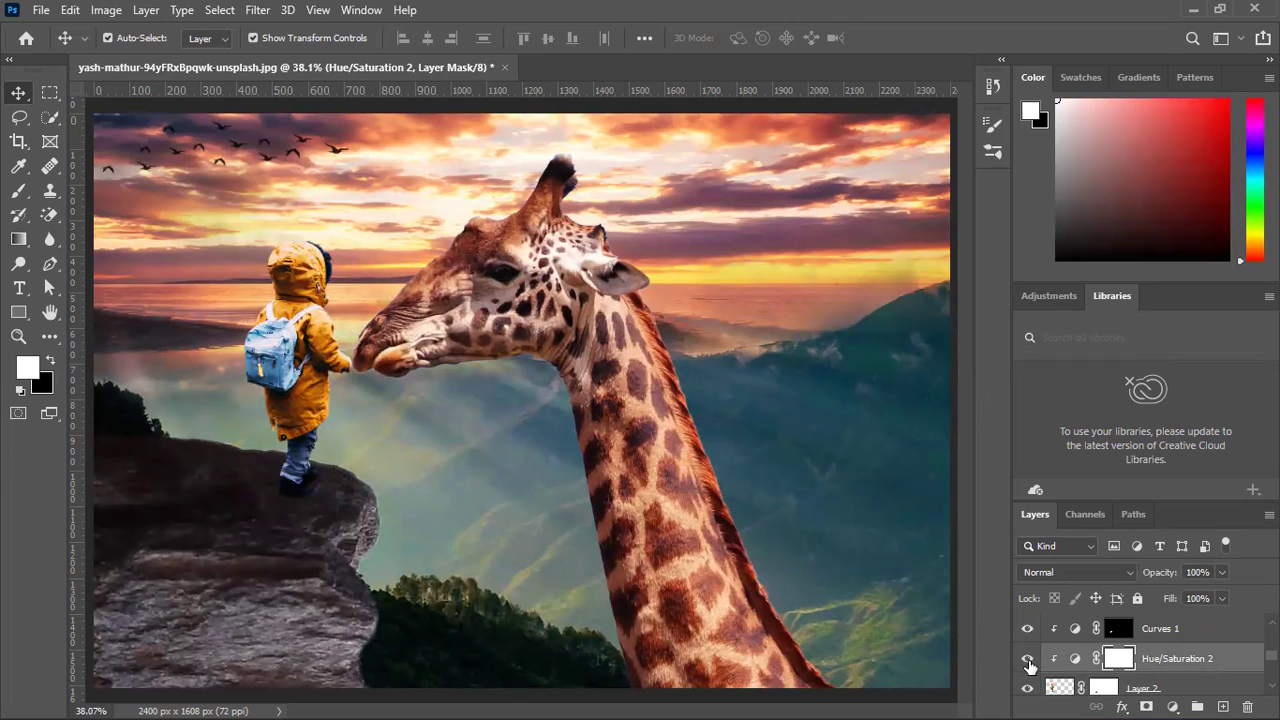
click(1027, 659)
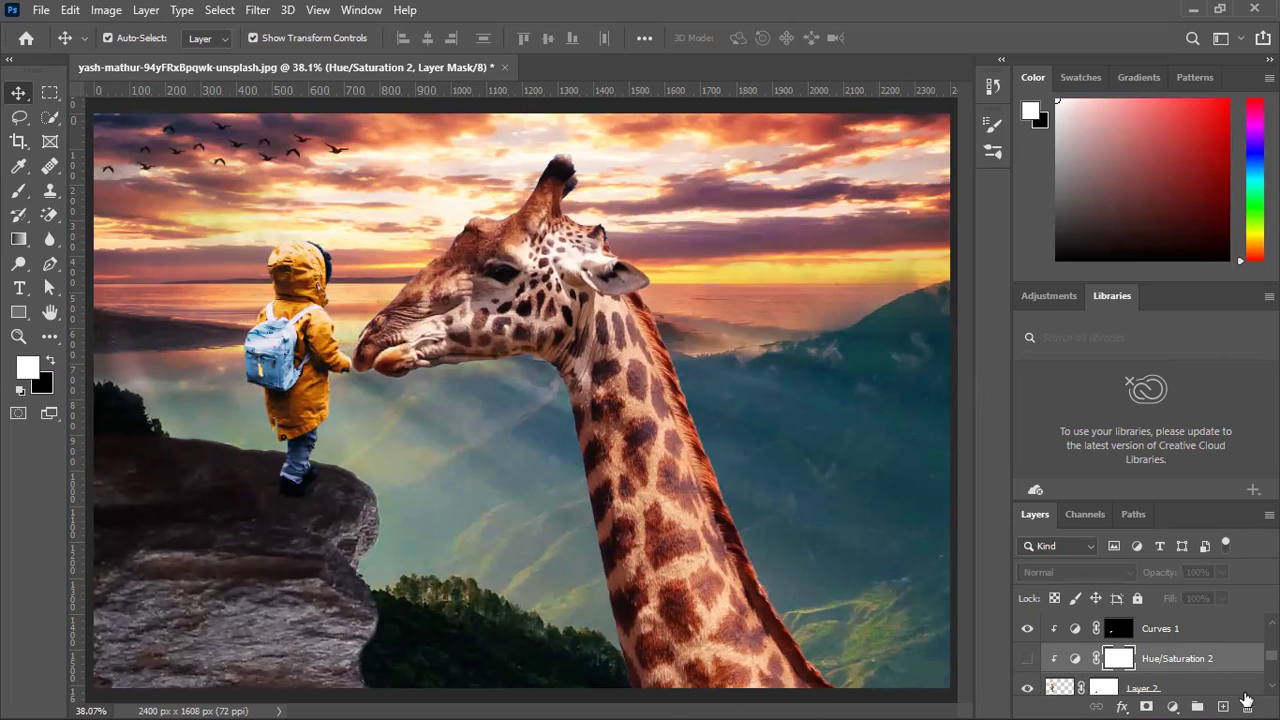
click(1247, 706)
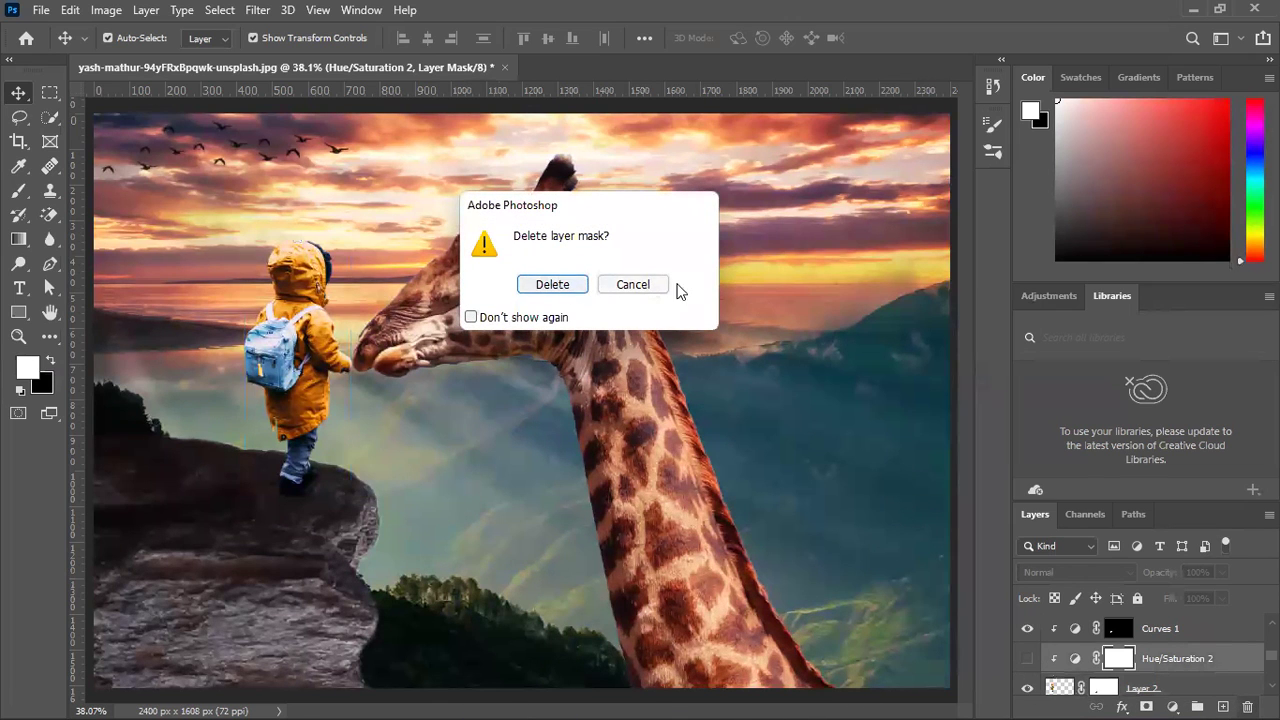
click(648, 285)
click(1029, 659)
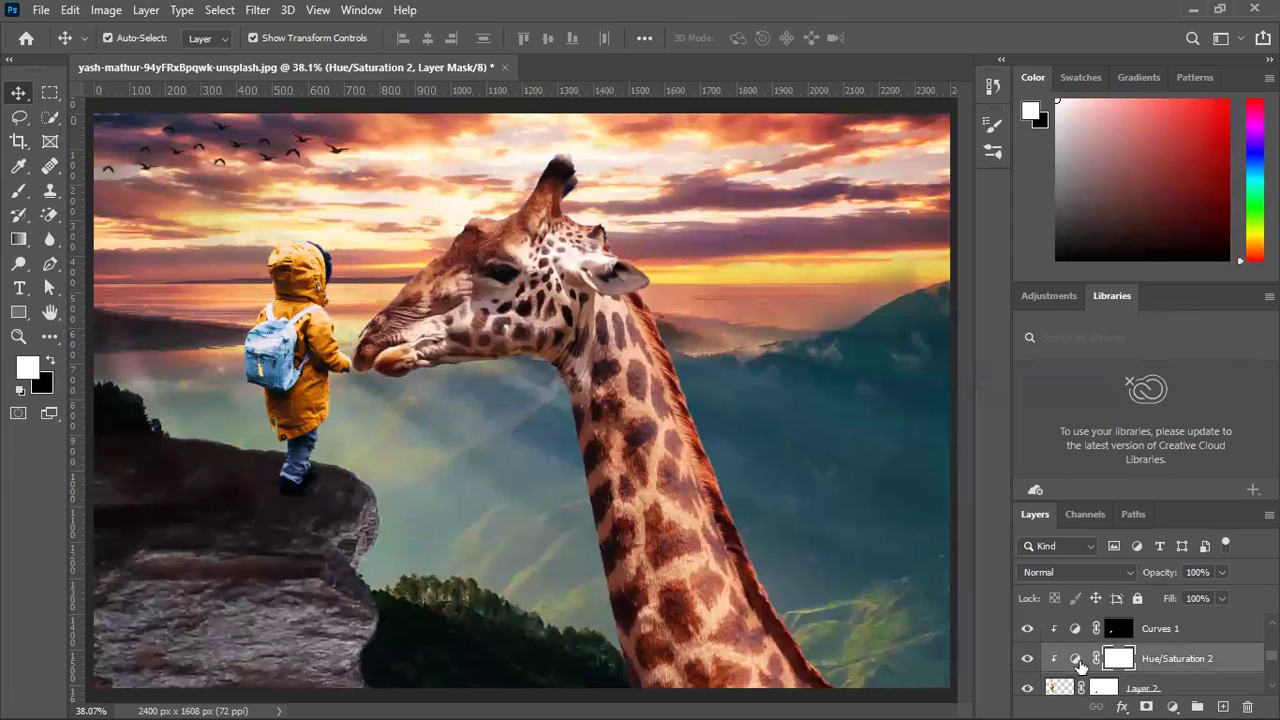
Set the child's Hue/Saturation 2 saturation to +4, raise its lightness slightly, and close the settings.
click(1076, 660)
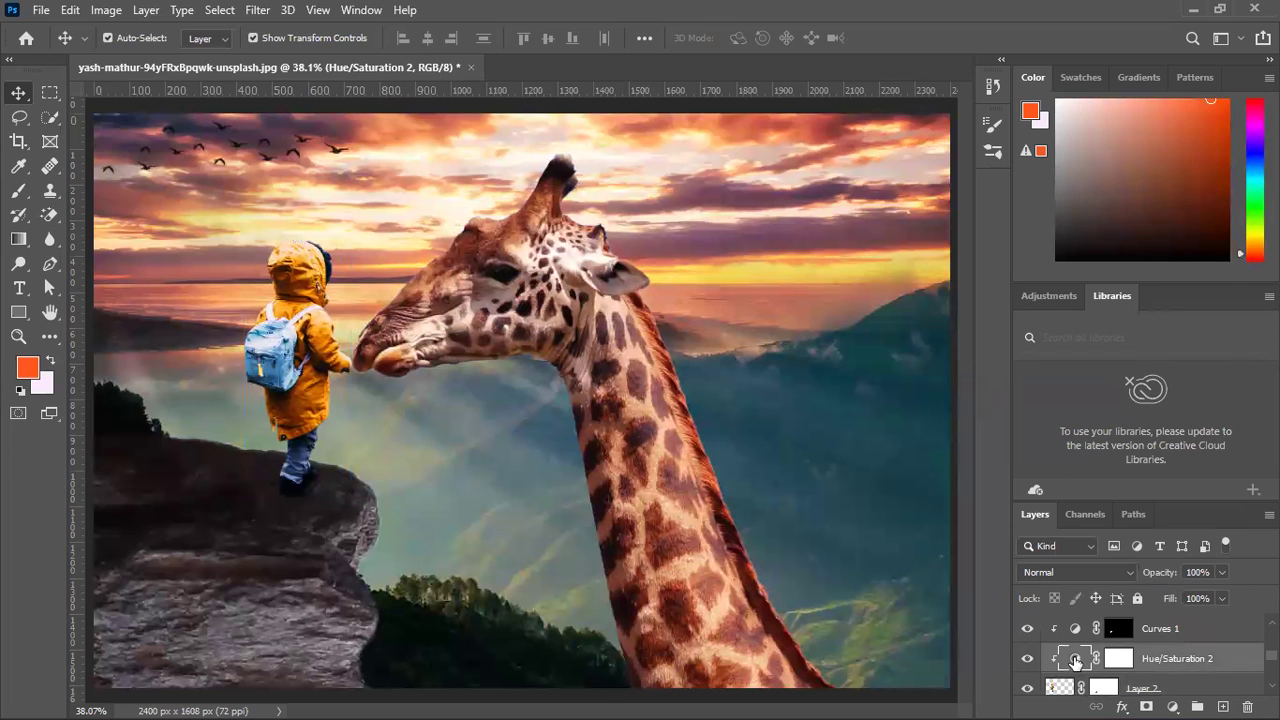
double_click(1076, 660)
mouse_move(1076, 233)
mouse_down()
mouse_move(1034, 234)
mouse_move(1100, 236)
mouse_move(1038, 240)
mouse_move(1064, 244)
mouse_up()
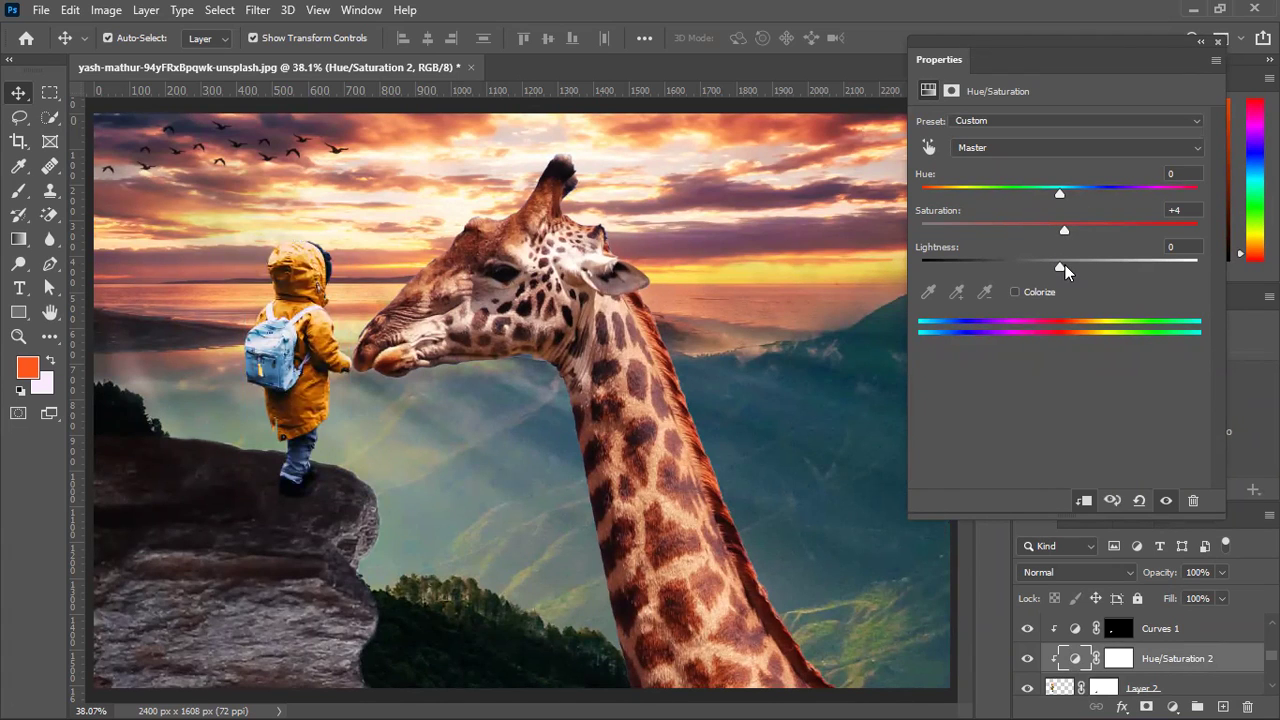
mouse_move(1059, 272)
mouse_down()
mouse_move(1034, 274)
mouse_move(1068, 273)
mouse_up()
click(1220, 41)
Unlock the Background layer to turn it into a regular layer.
click(802, 269)
scroll(802, 269, down, 4)
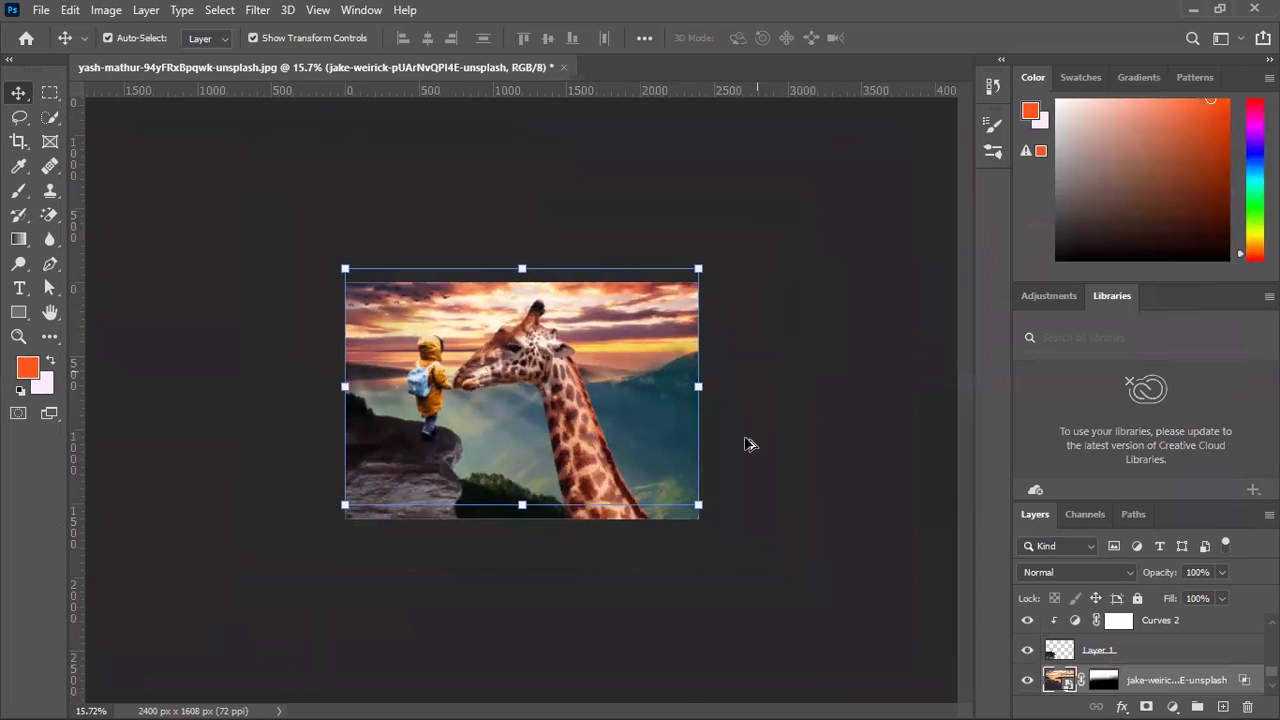
scroll(806, 477, up, 1)
click(808, 478)
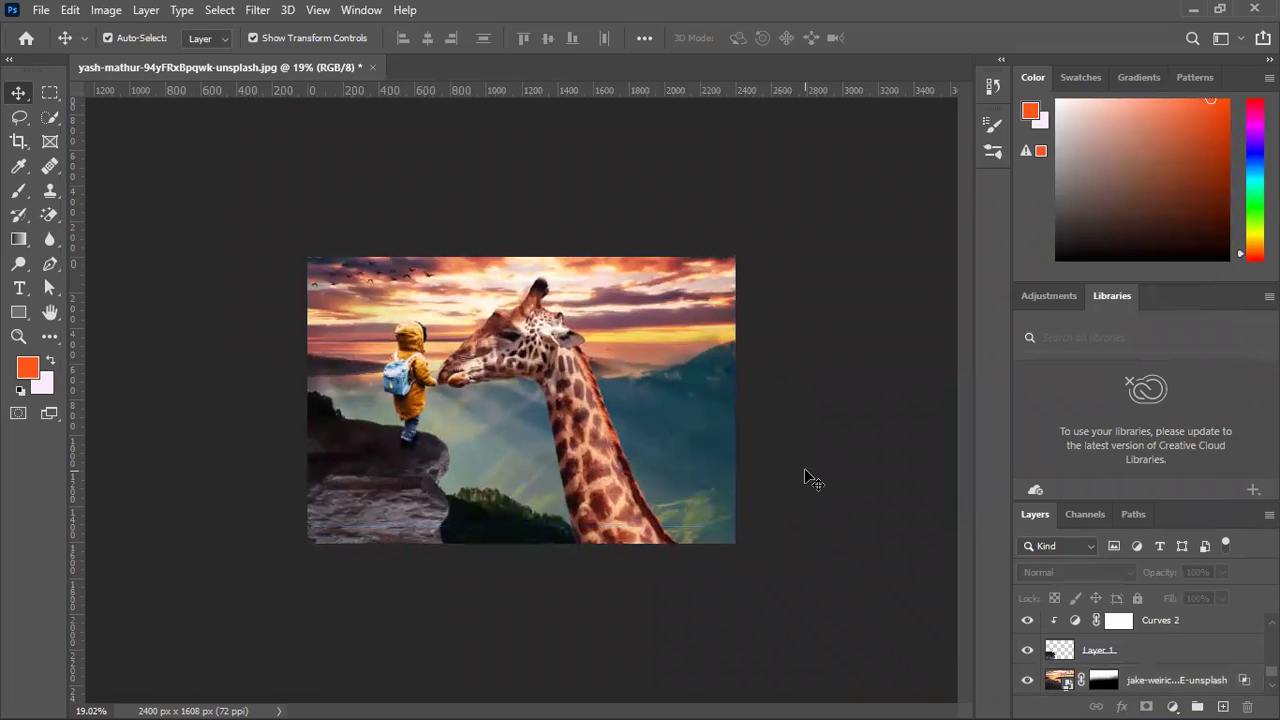
scroll(1100, 650, up, 5)
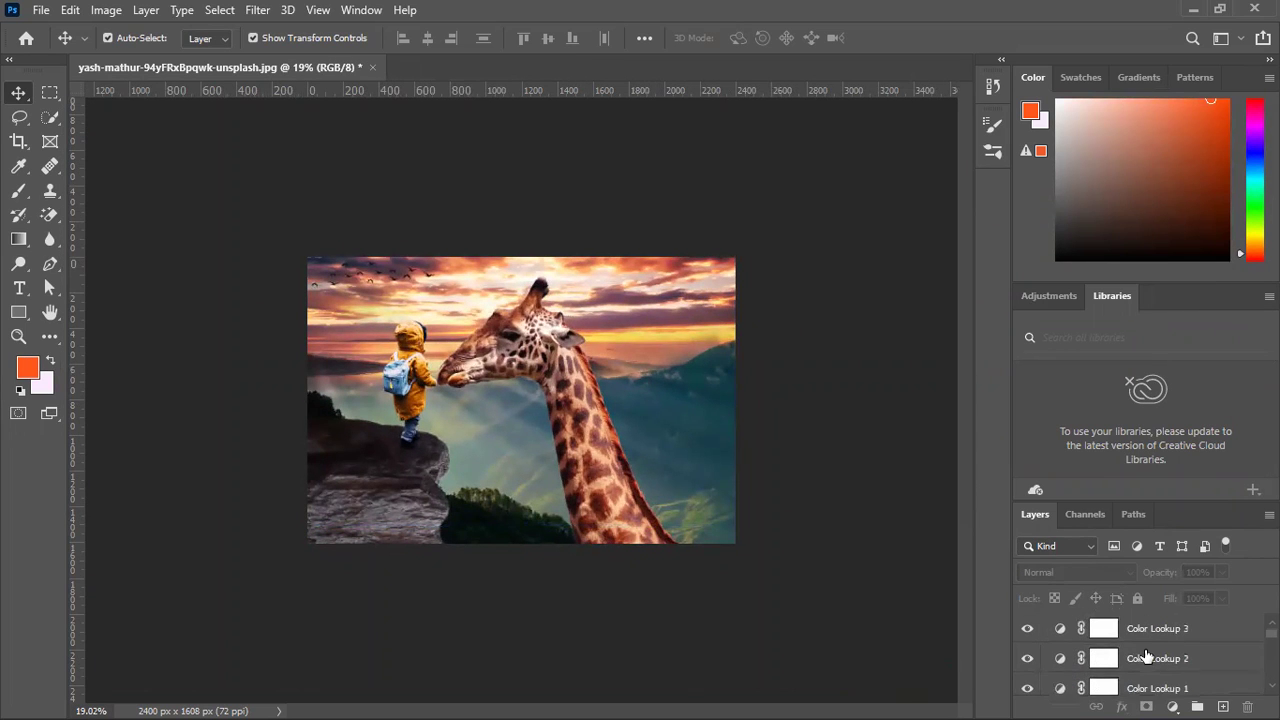
scroll(1120, 662, down, 5)
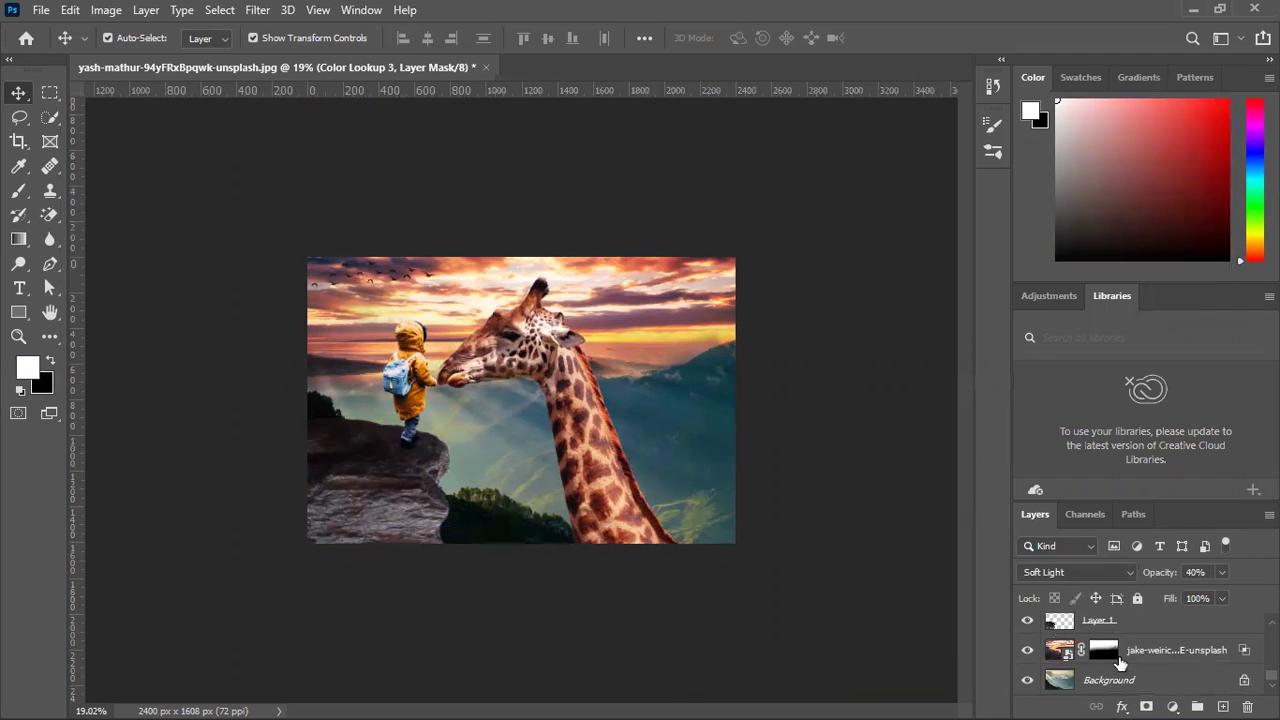
click(1228, 680)
click(1243, 681)
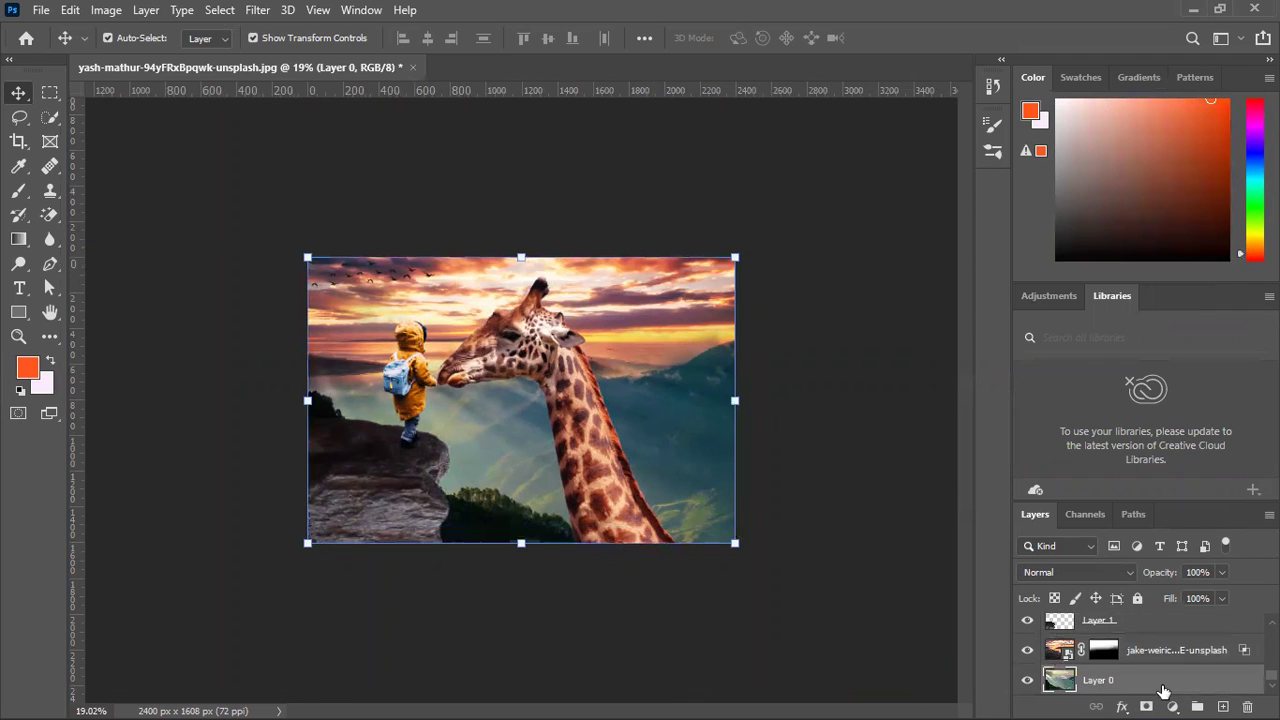
Group all layers from the unlocked background up to Color Lookup 3 and name the group Day.
scroll(1157, 685, up, 5)
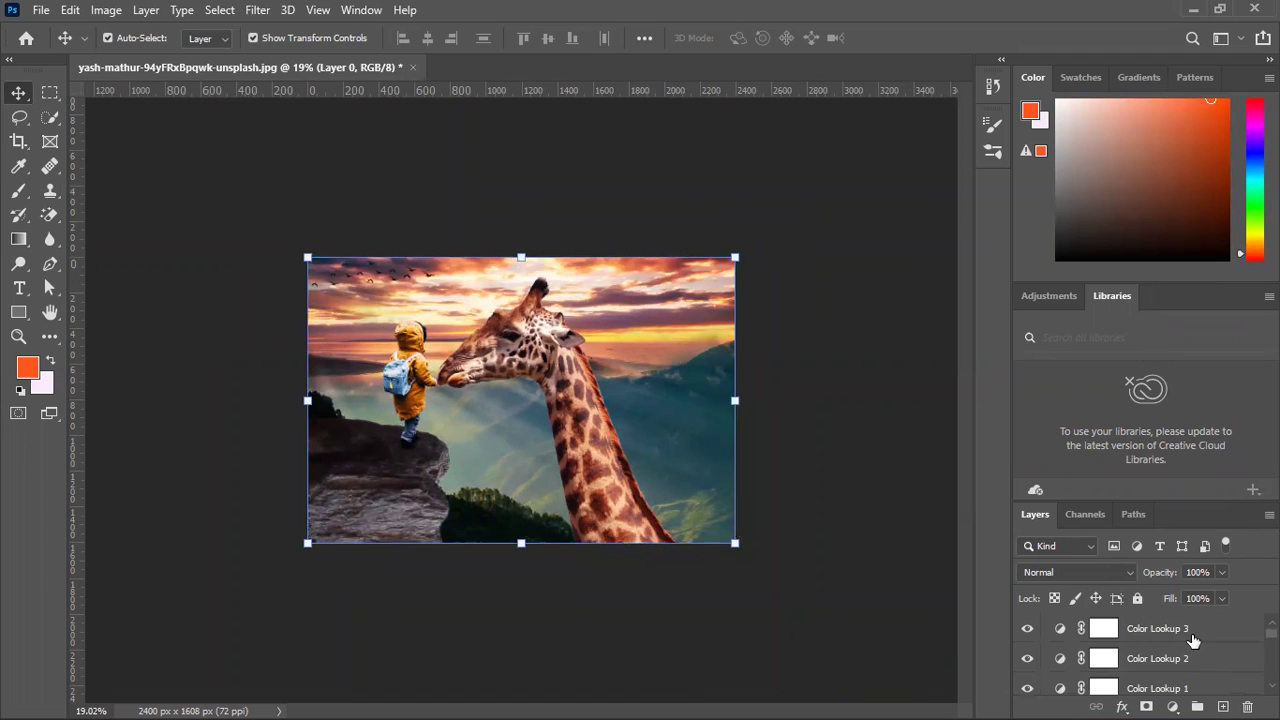
click(1192, 638)
key(ctrl+g)
double_click(1098, 624)
text(Da)
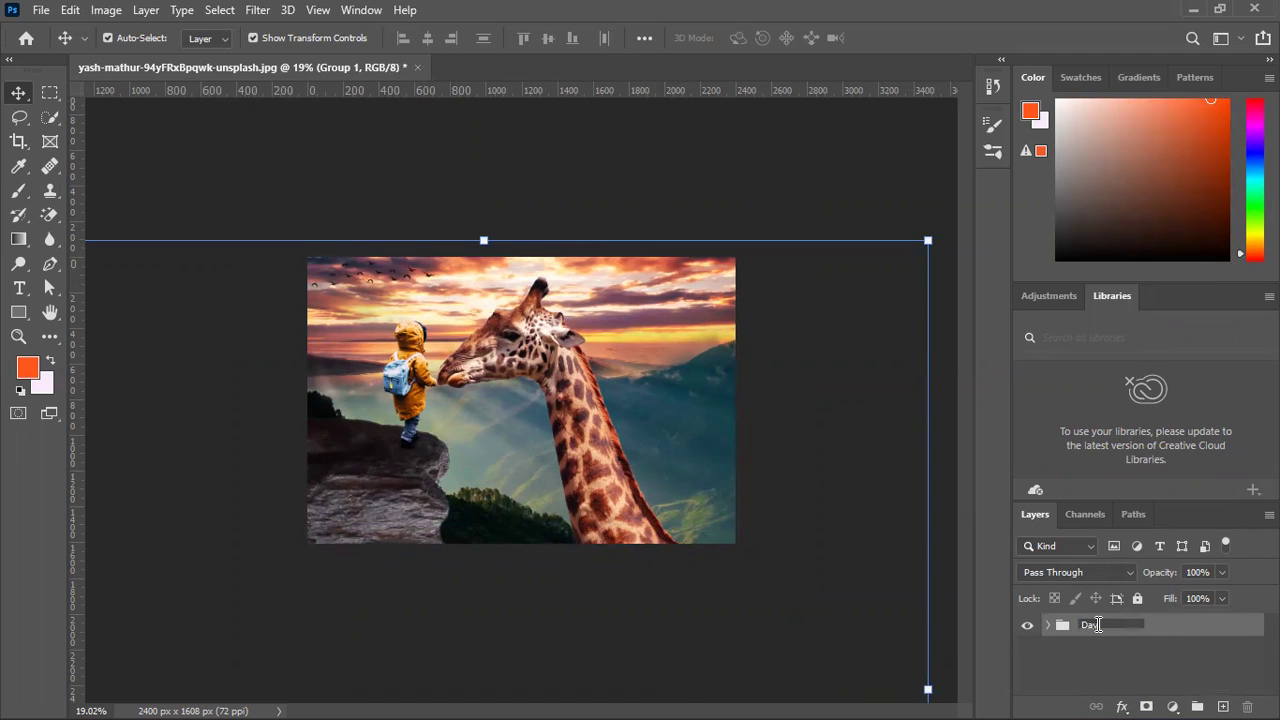
click(1150, 652)
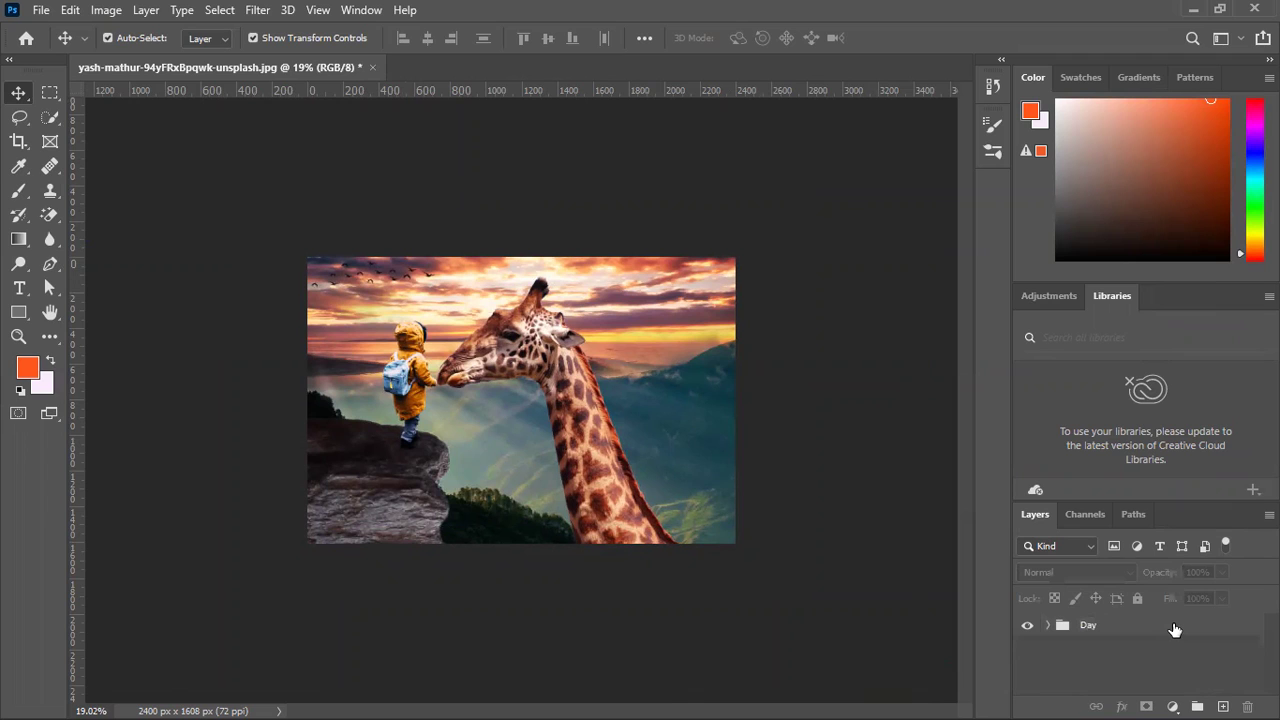
Duplicate the Day group and rename the copy Night.
click(1175, 629)
key(ctrl+j)
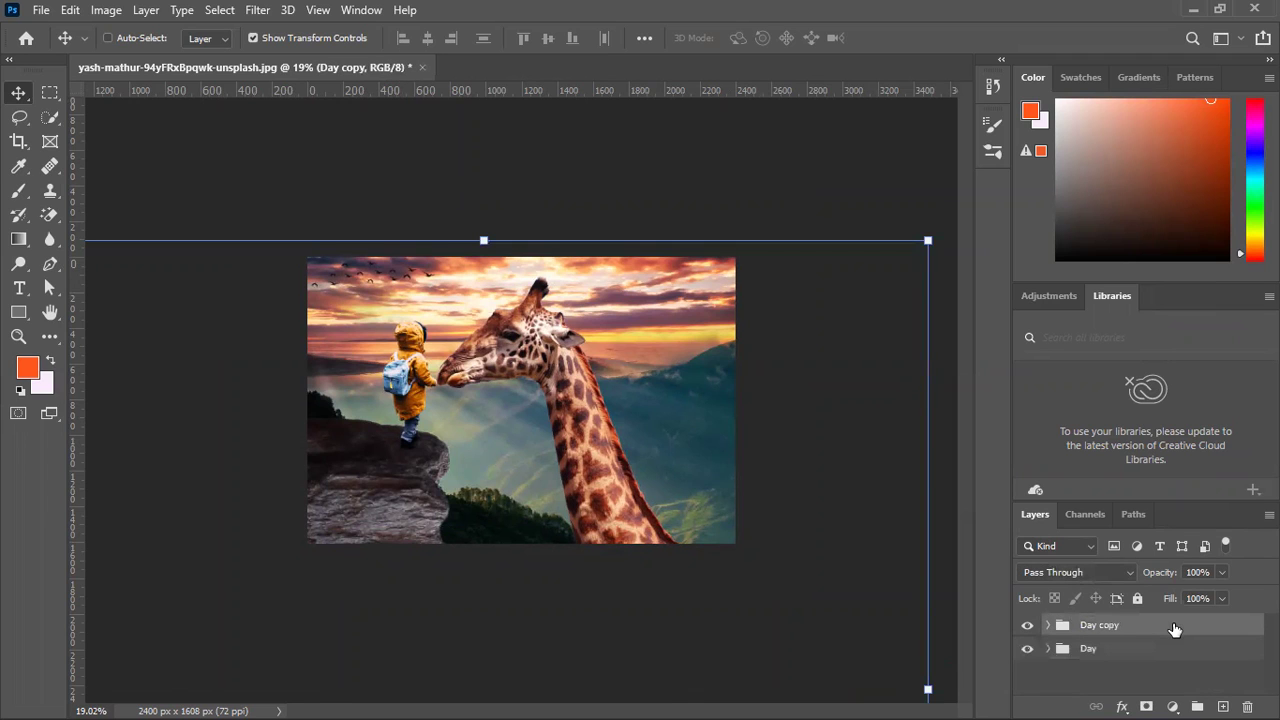
double_click(1101, 626)
text(Night)
click(1122, 690)
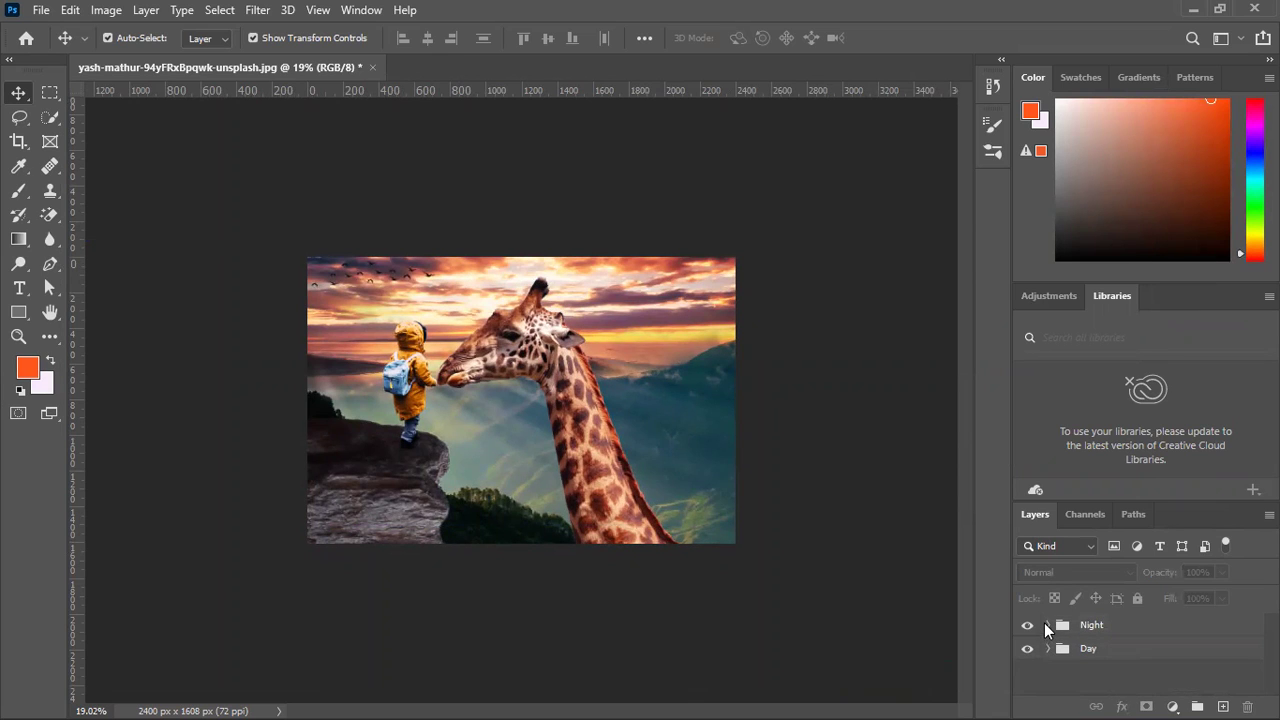
Expand the Night group and delete its birds layer, named unnamed.
click(1050, 624)
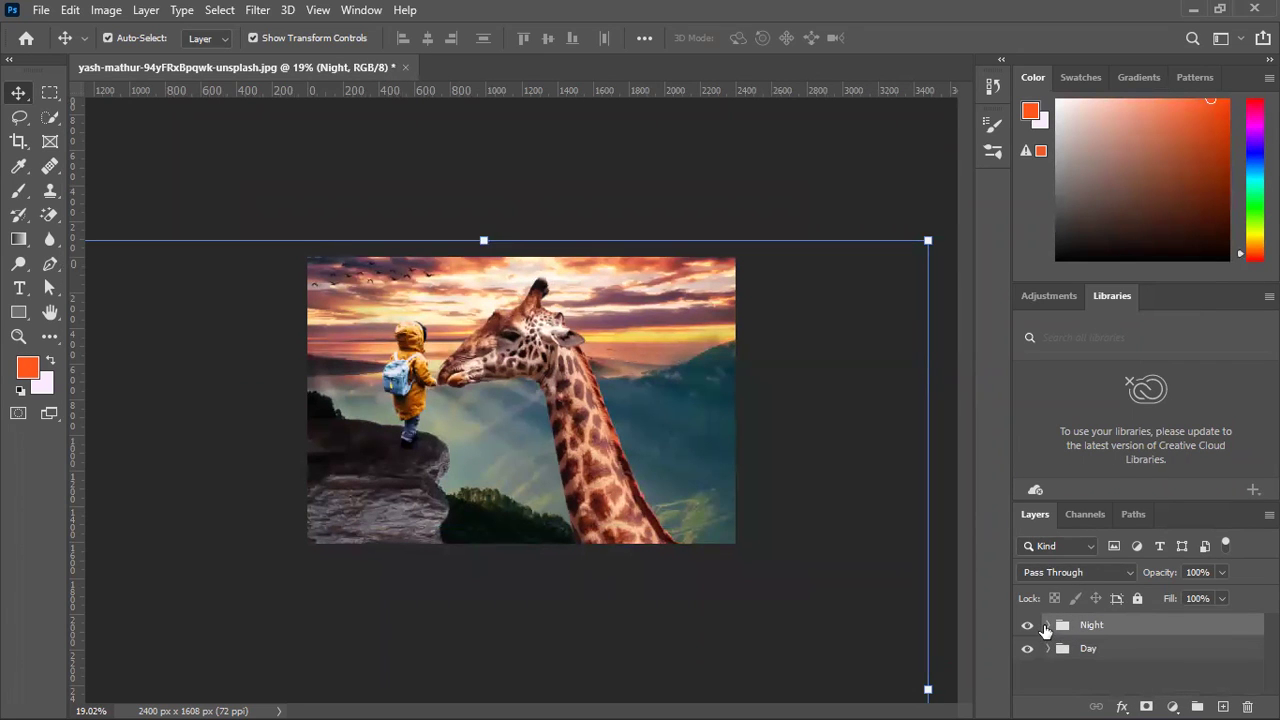
click(1046, 625)
scroll(1125, 660, down, 3)
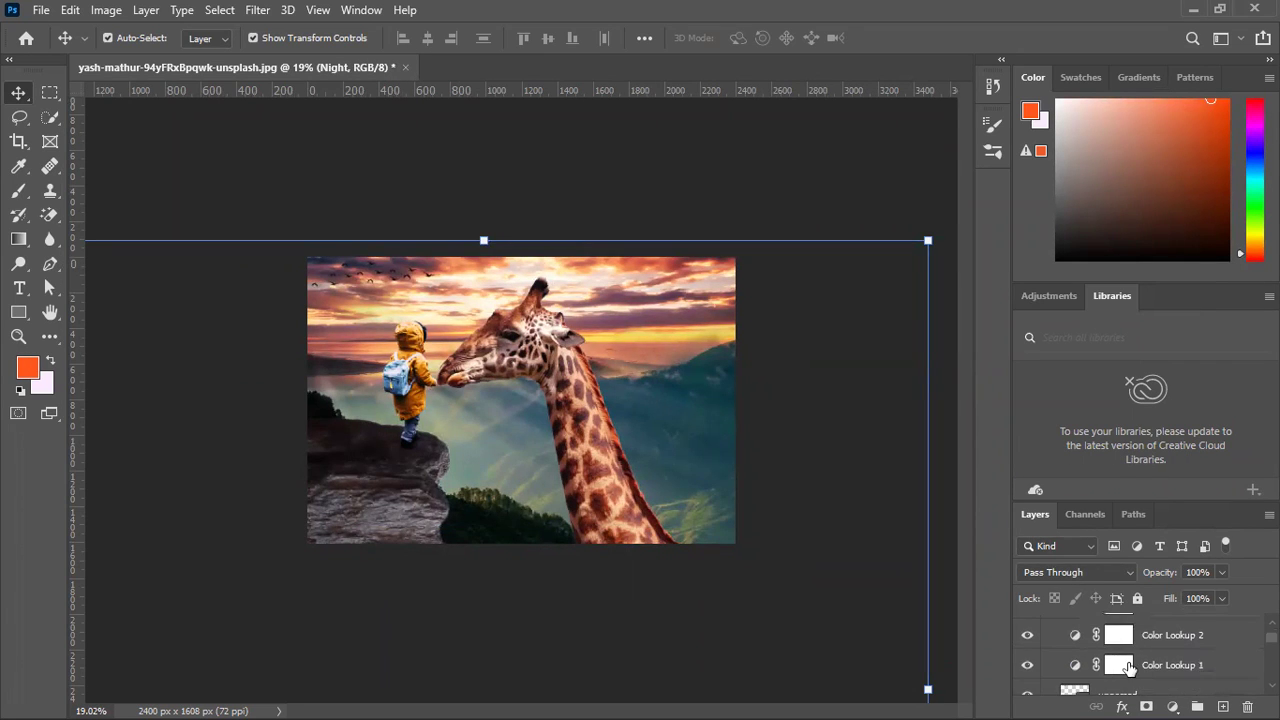
click(1117, 653)
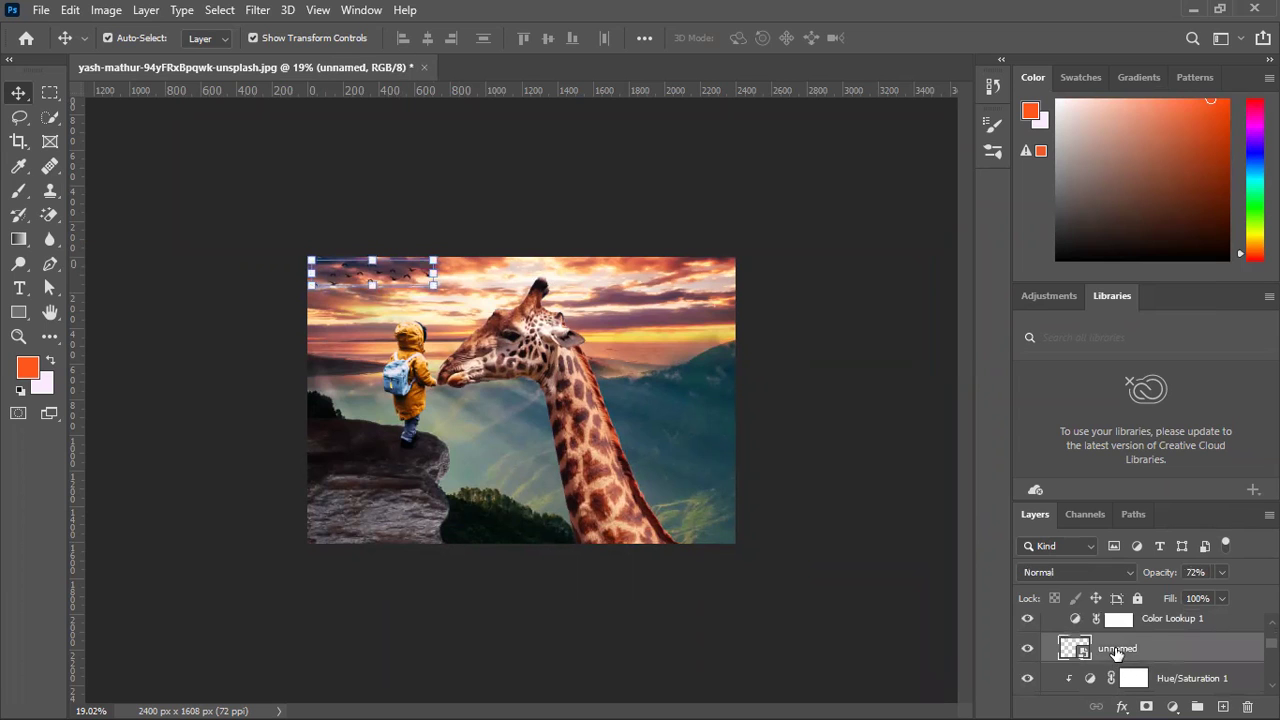
key(Delete)
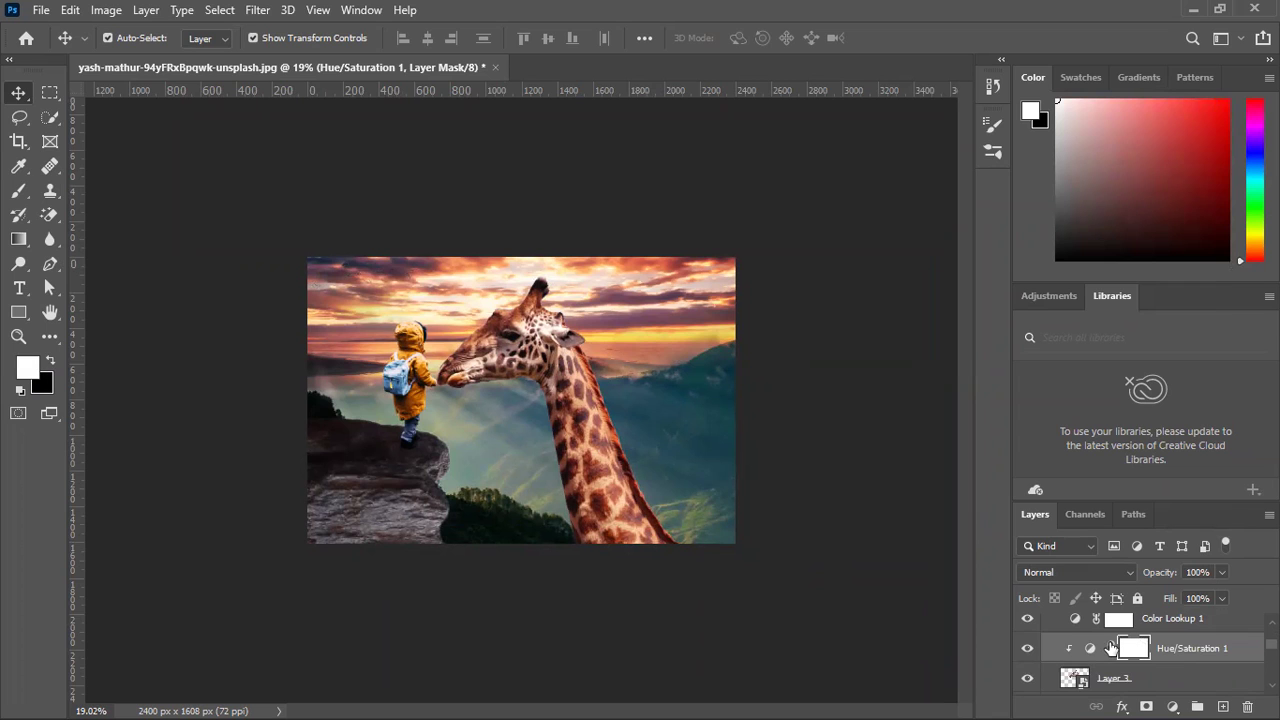
Set the Night group's Color Lookup 3 layer to Normal blend mode at 100% opacity.
scroll(1110, 648, up, 2)
click(1157, 652)
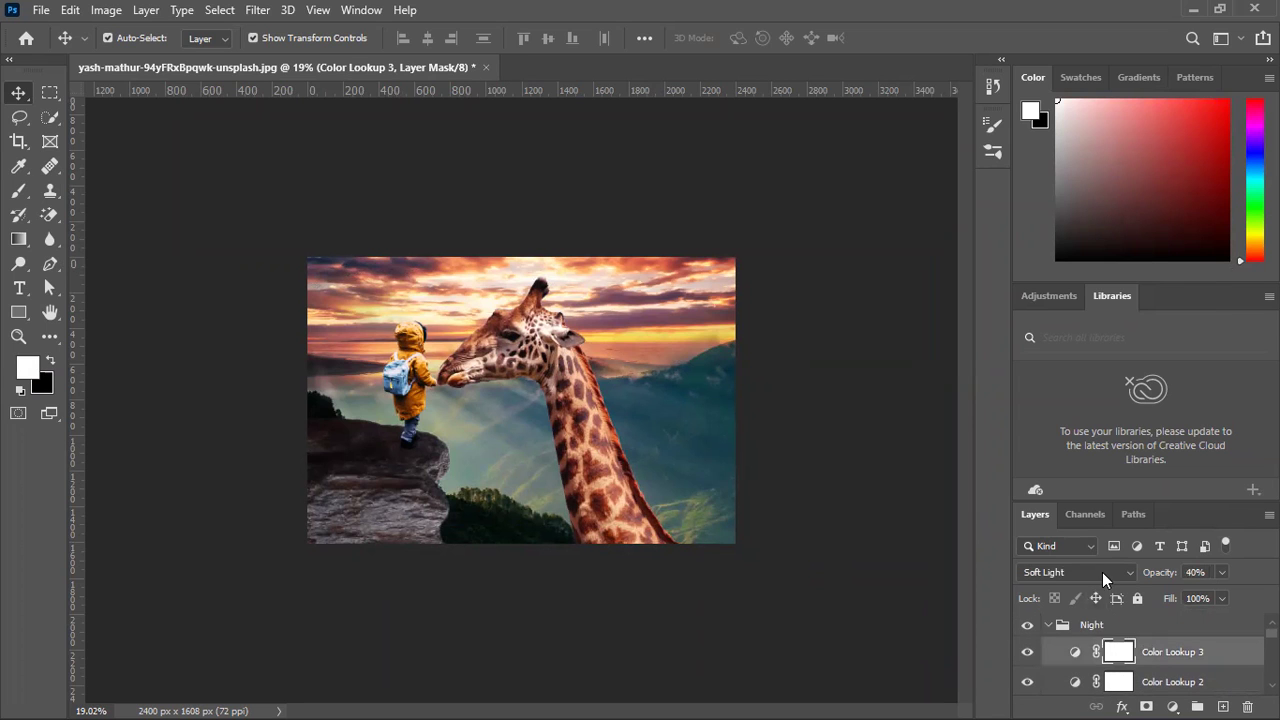
click(1102, 572)
click(1055, 270)
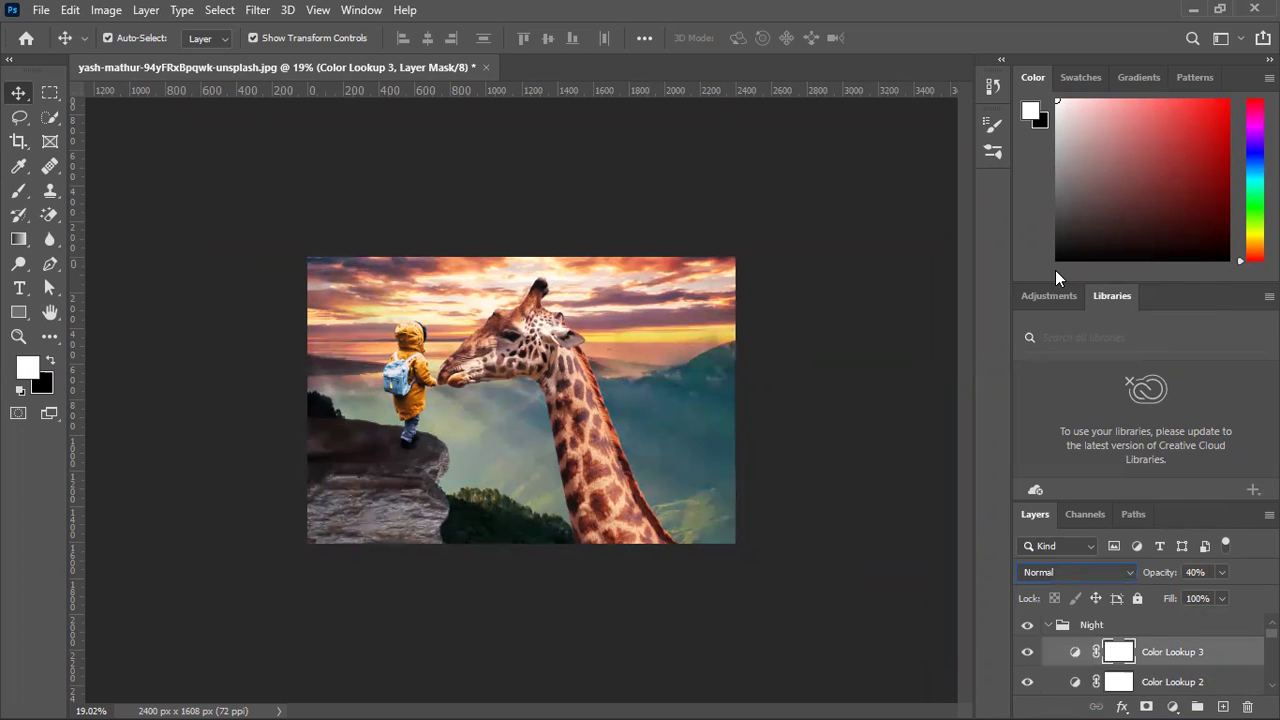
key(0)
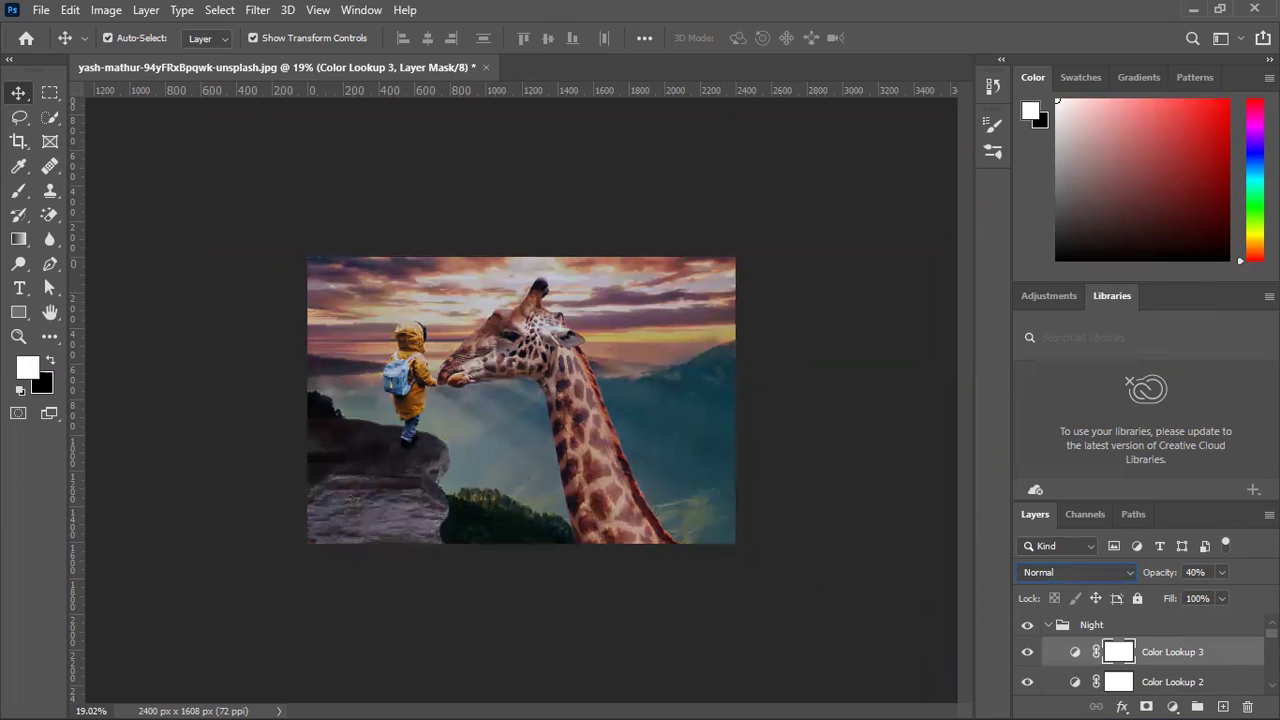
click(1143, 578)
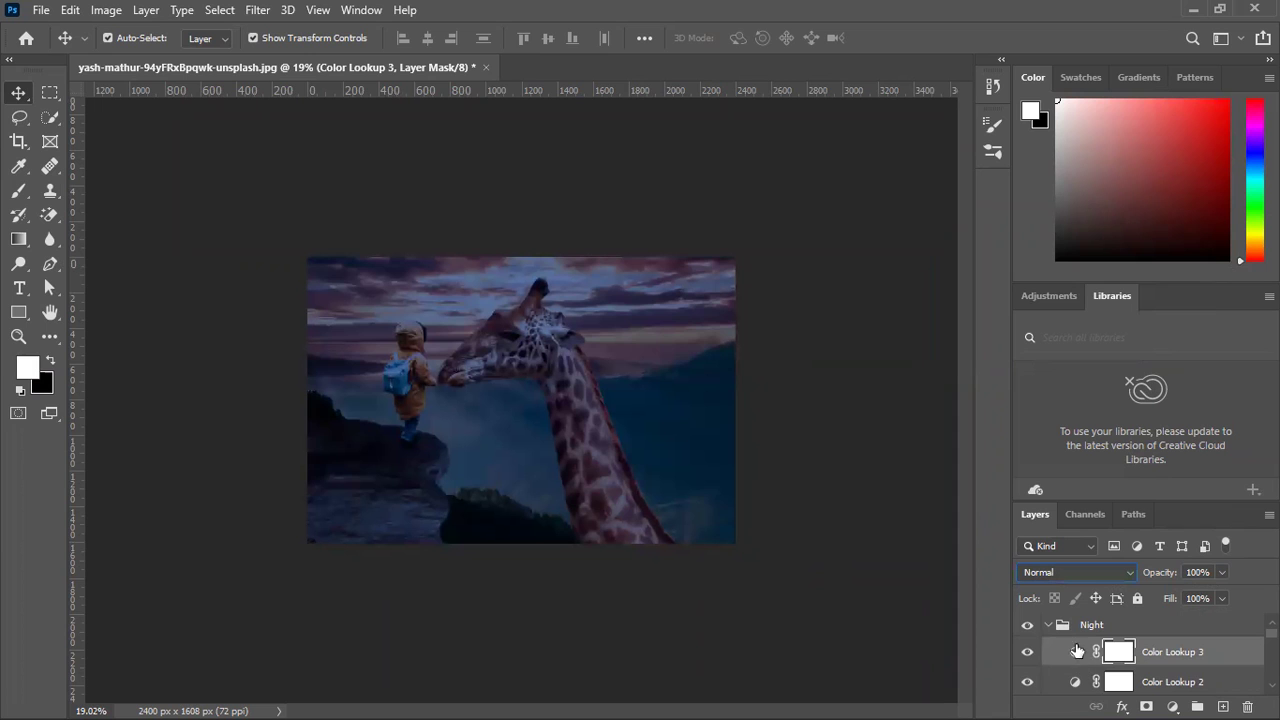
Add a Curves adjustment above Color Lookup 3 in the Night group, darken with a point at input 163, output 136, and close the settings.
click(1175, 704)
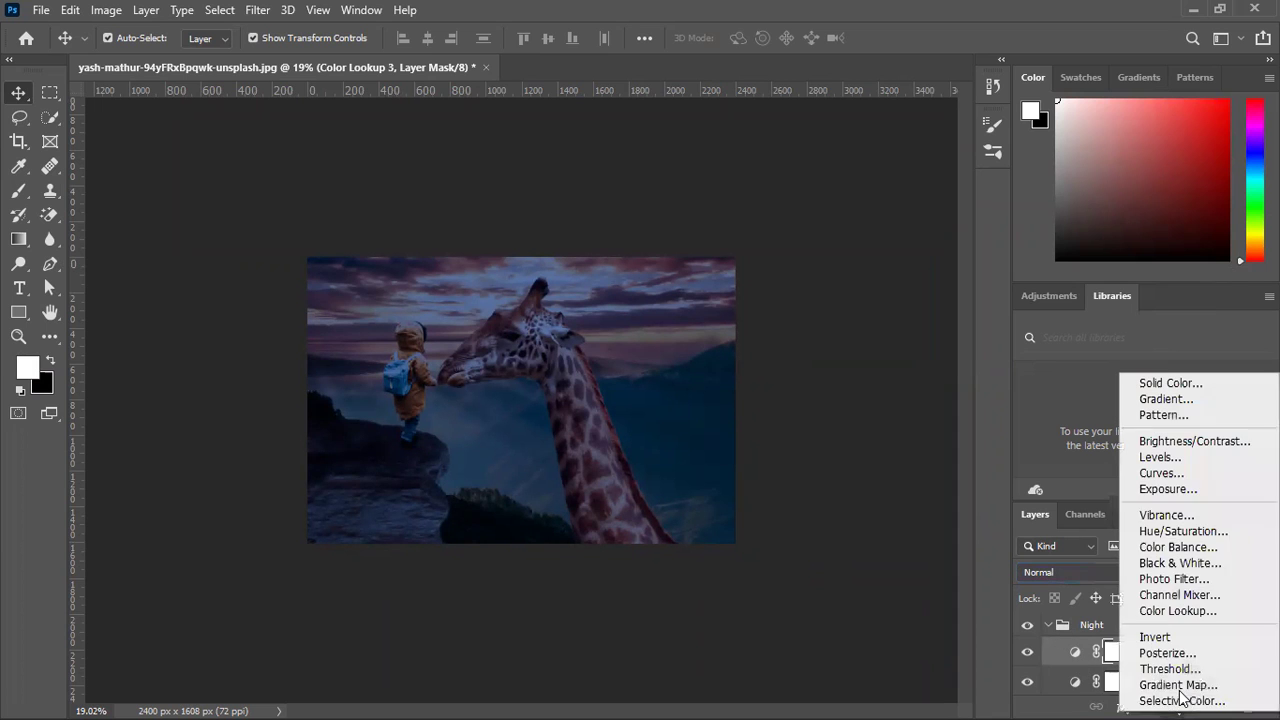
click(1176, 475)
click(1076, 282)
drag(1083, 283, 1110, 279)
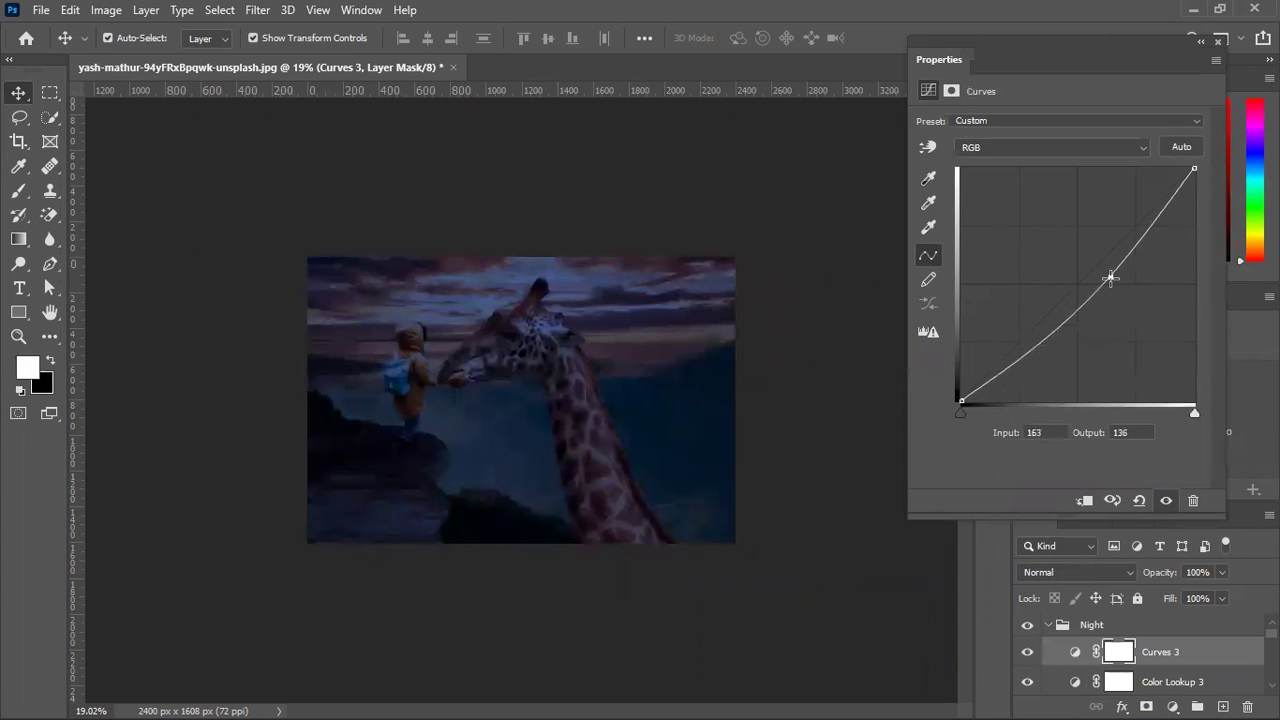
click(1217, 42)
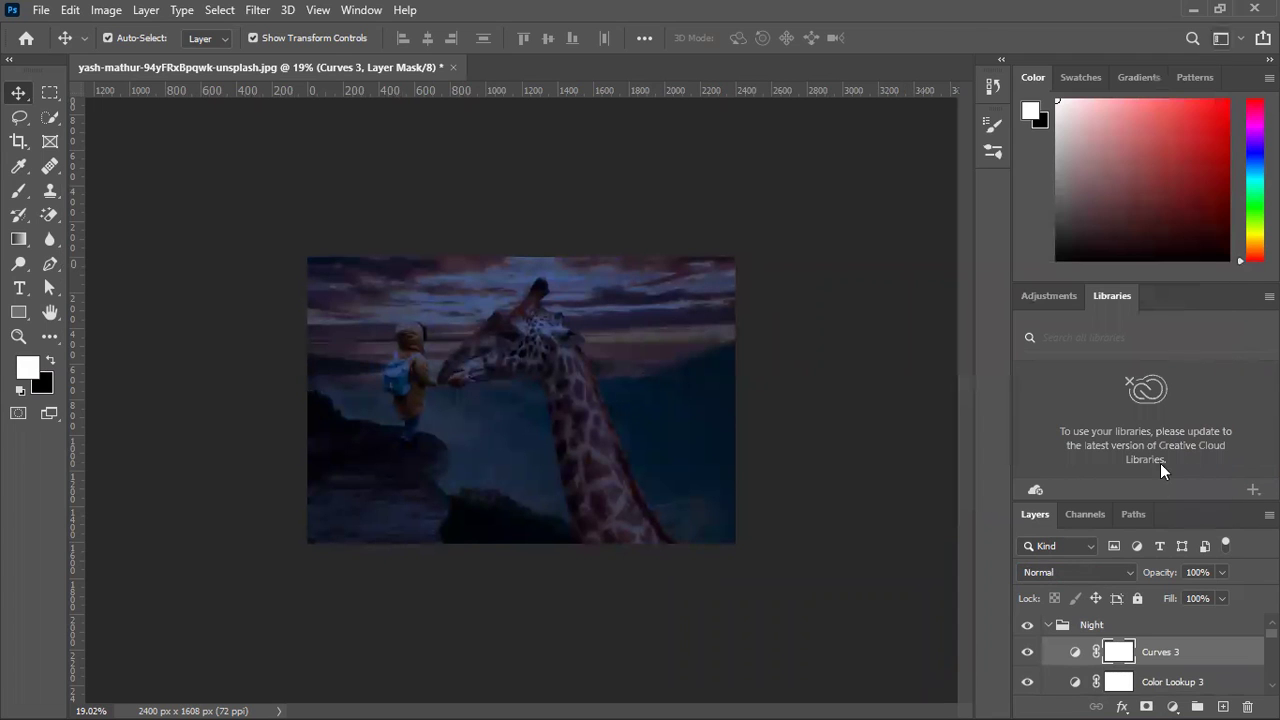
Delete the jake-weirick sunset sky layer from the Night group.
scroll(1143, 650, down, 5)
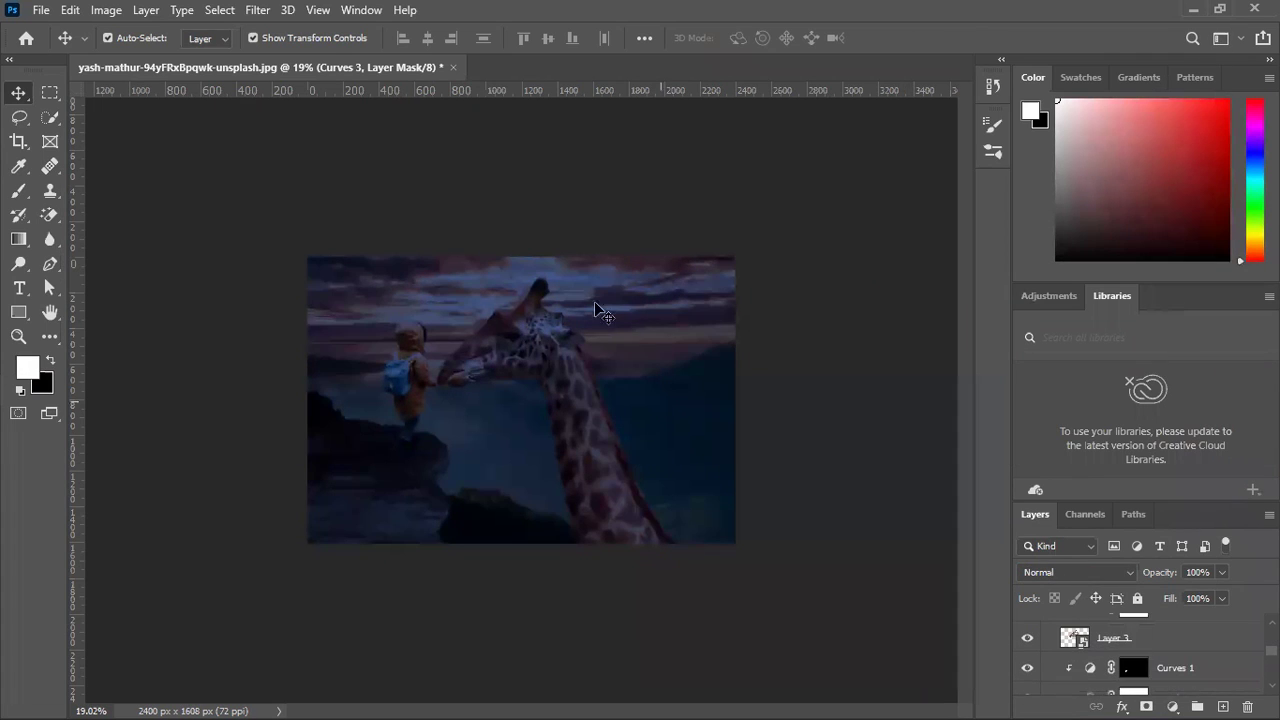
click(620, 280)
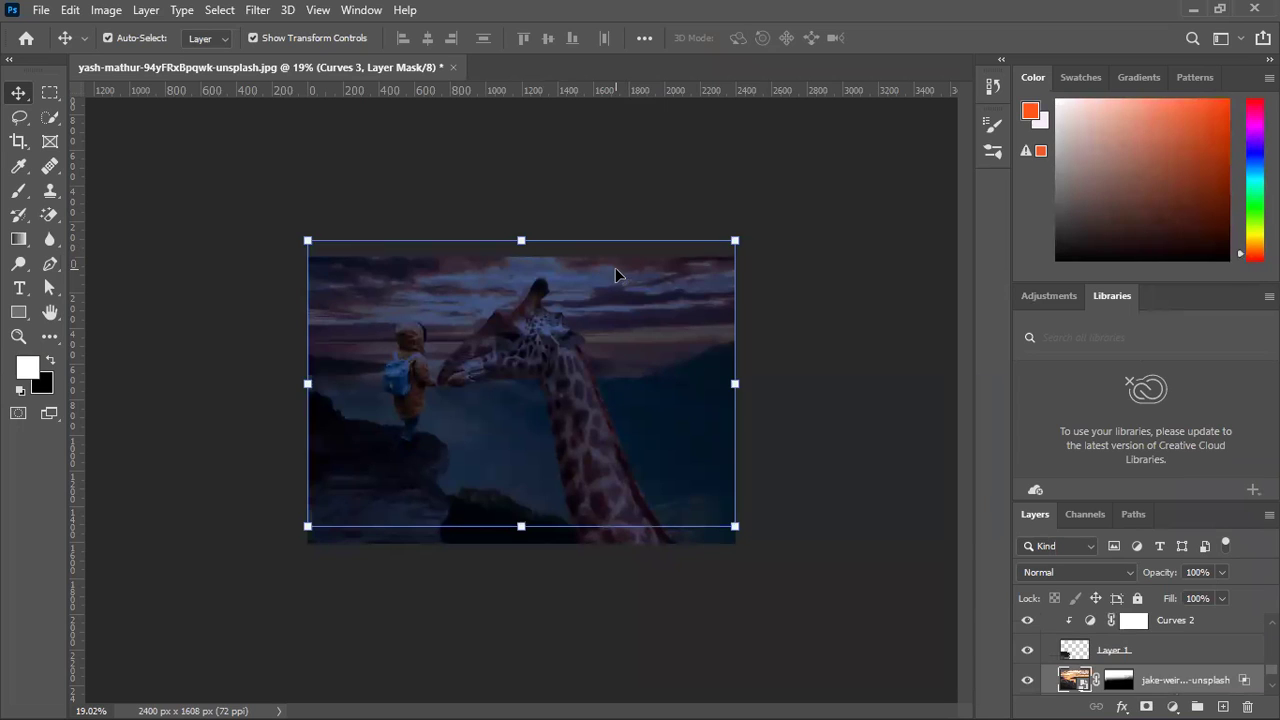
click(1027, 681)
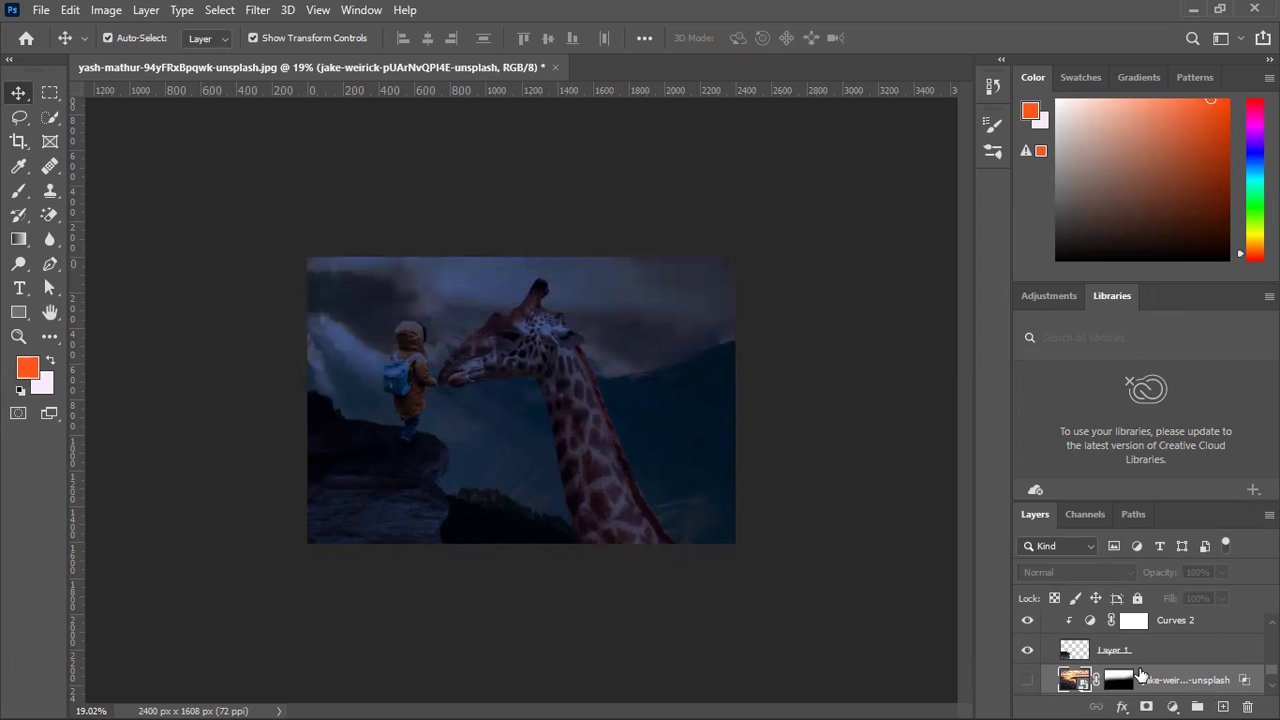
key(Delete)
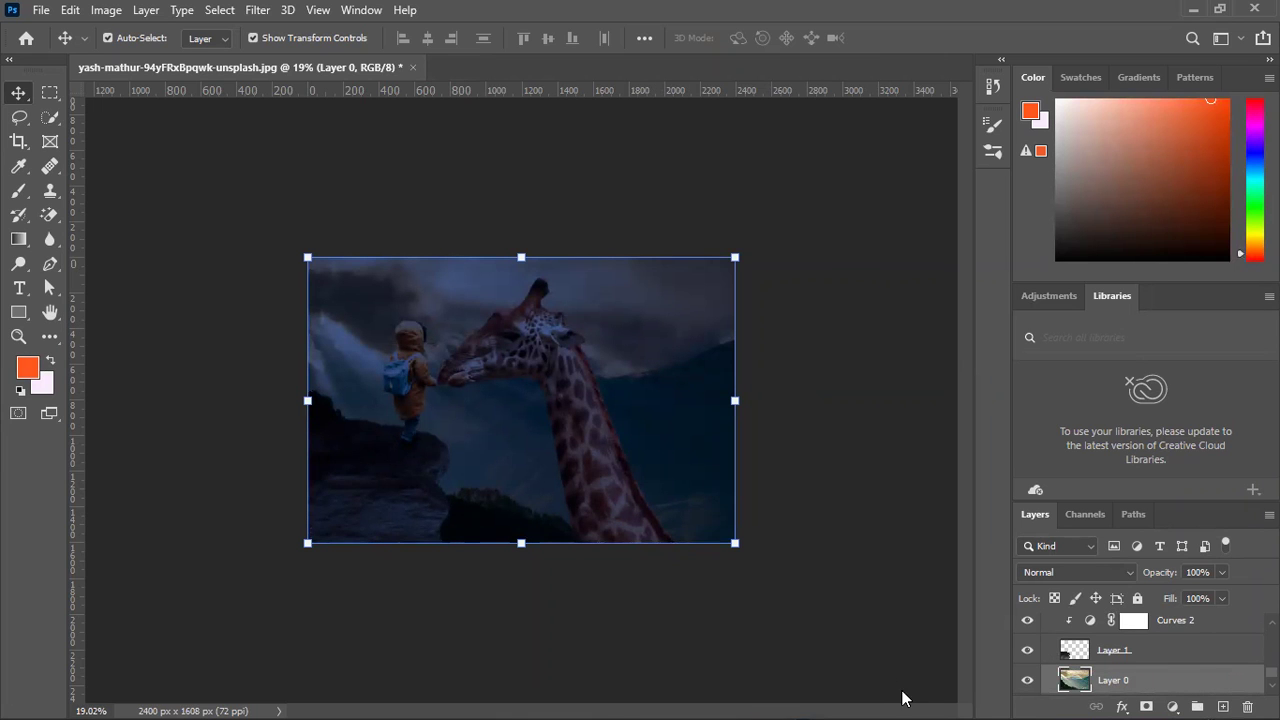
Switch to the Downloads folder and look through its files for a night sky image.
click(1196, 9)
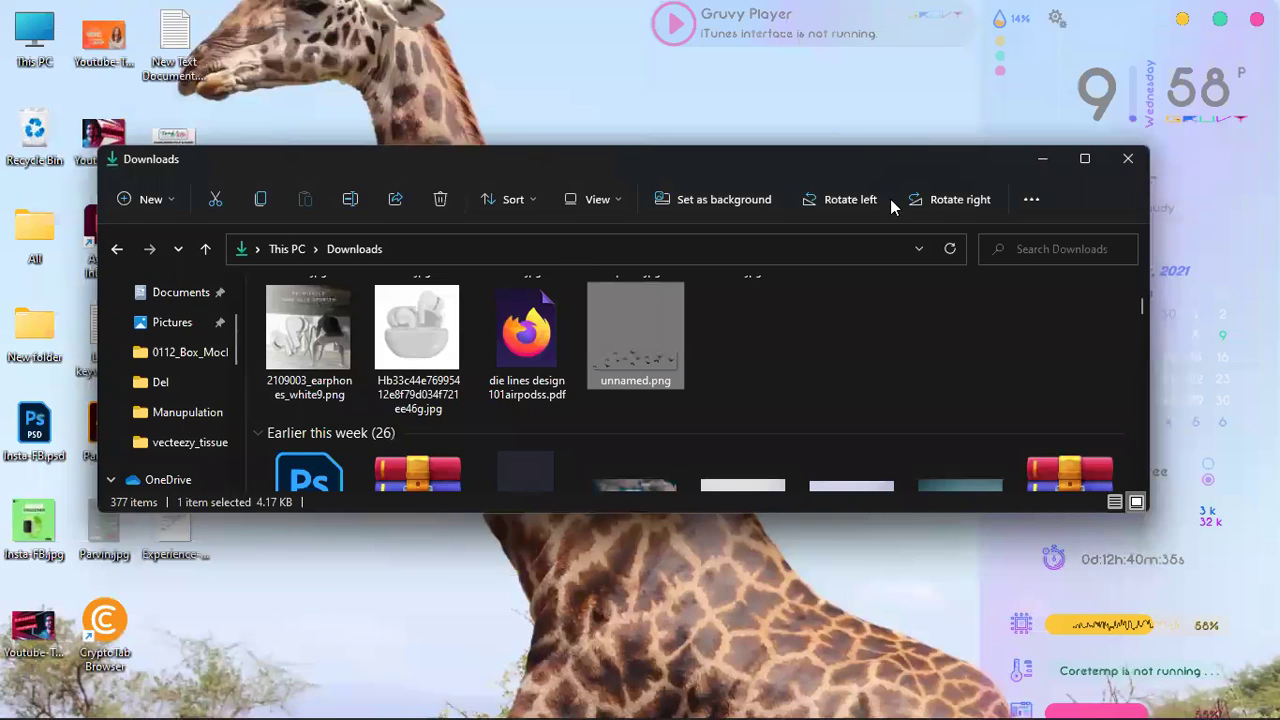
click(1084, 158)
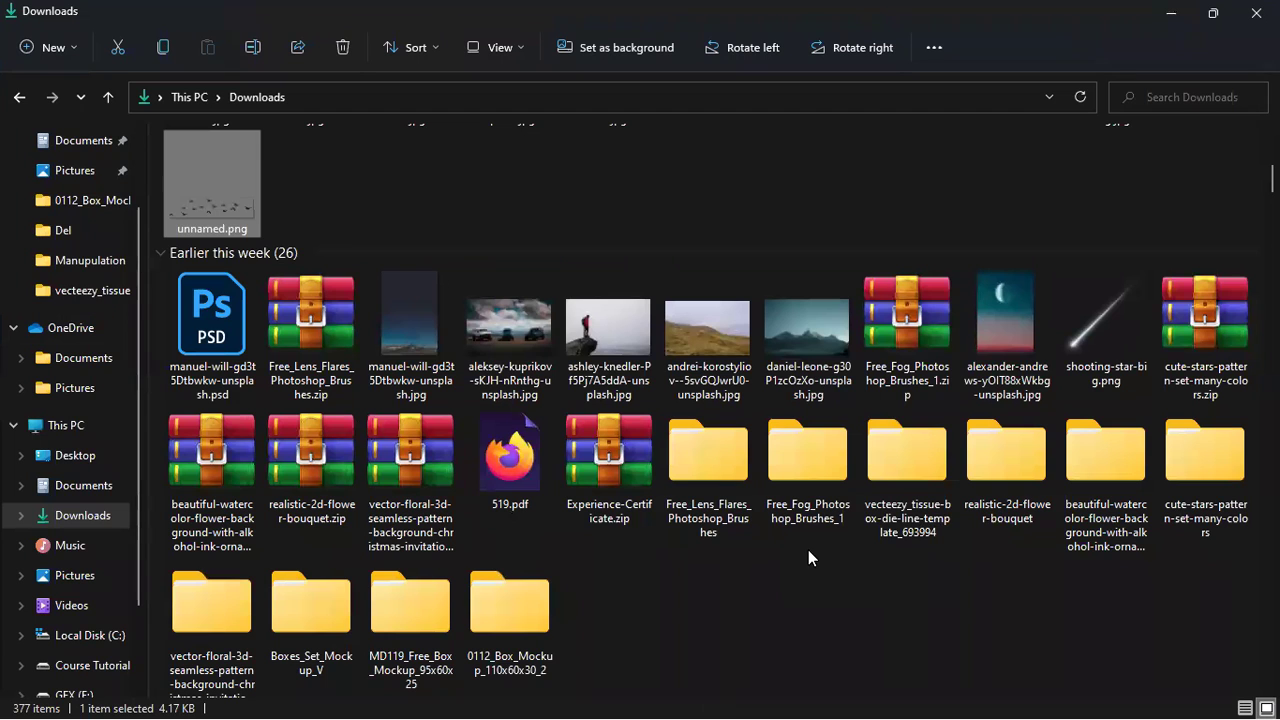
click(1171, 12)
Switch to the Firefox browser and search Google Images for "night sky".
mouse_move(746, 714)
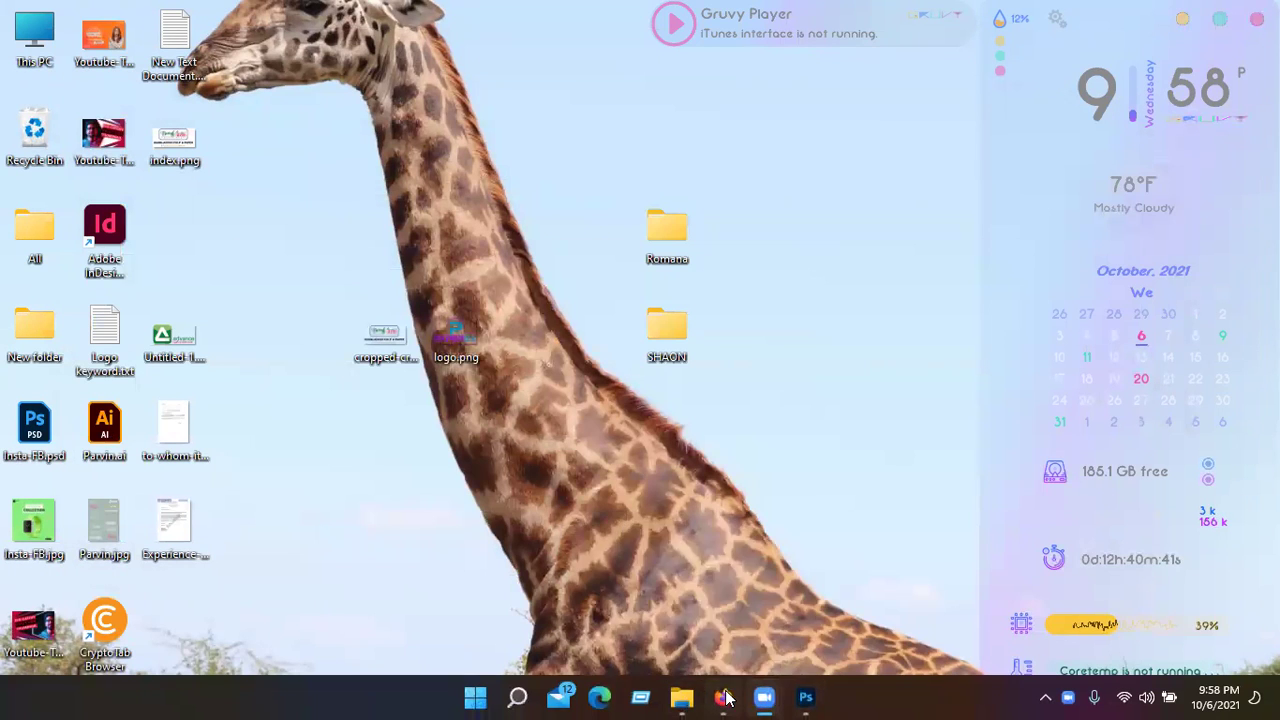
click(724, 697)
click(504, 100)
key(ctrl+a)
text(night sky)
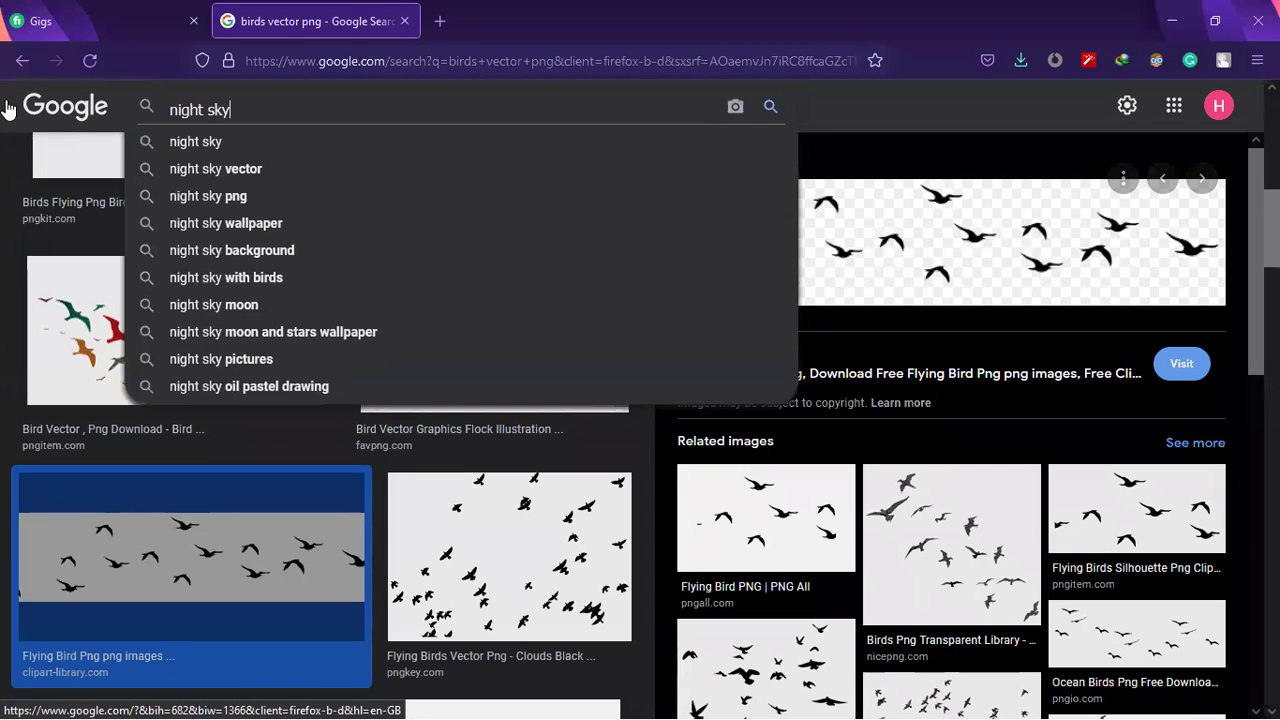
key(Return)
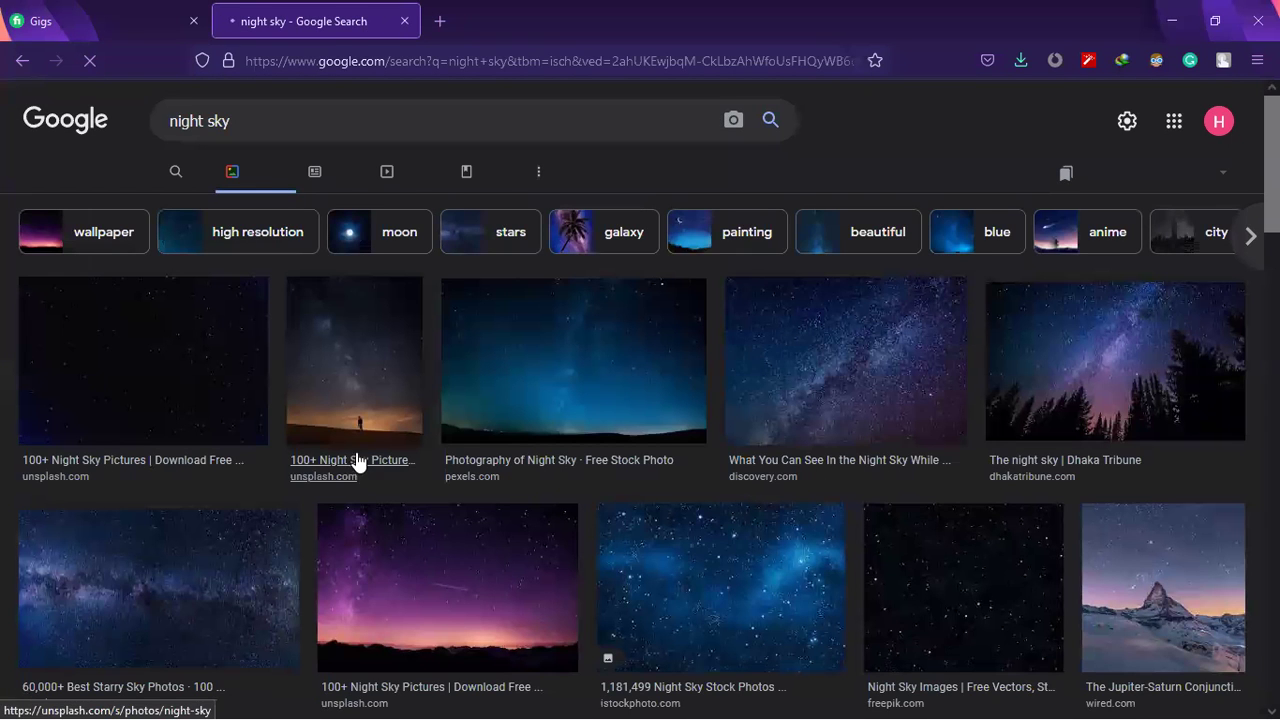
Examine the night sky image results for a suitable replacement sky and return to Photoshop.
scroll(460, 505, down, 1)
scroll(450, 508, down, 3)
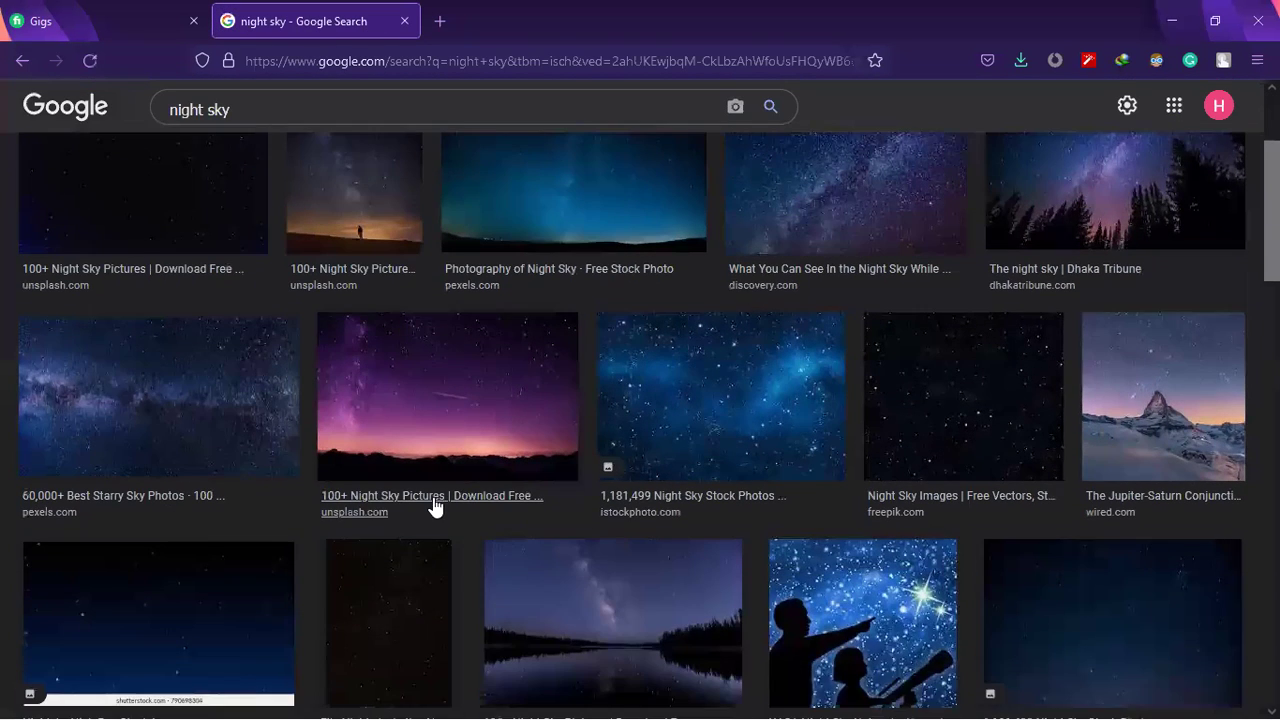
scroll(700, 455, down, 4)
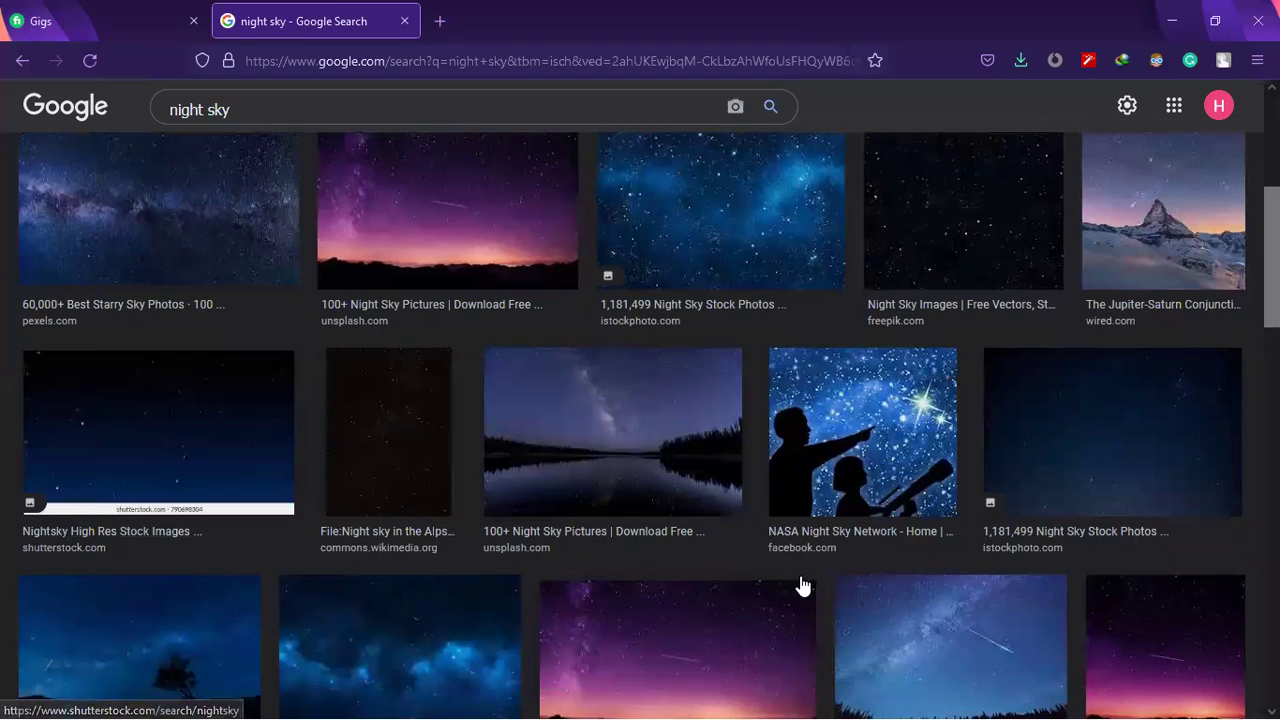
scroll(806, 578, down, 1)
scroll(806, 578, down, 5)
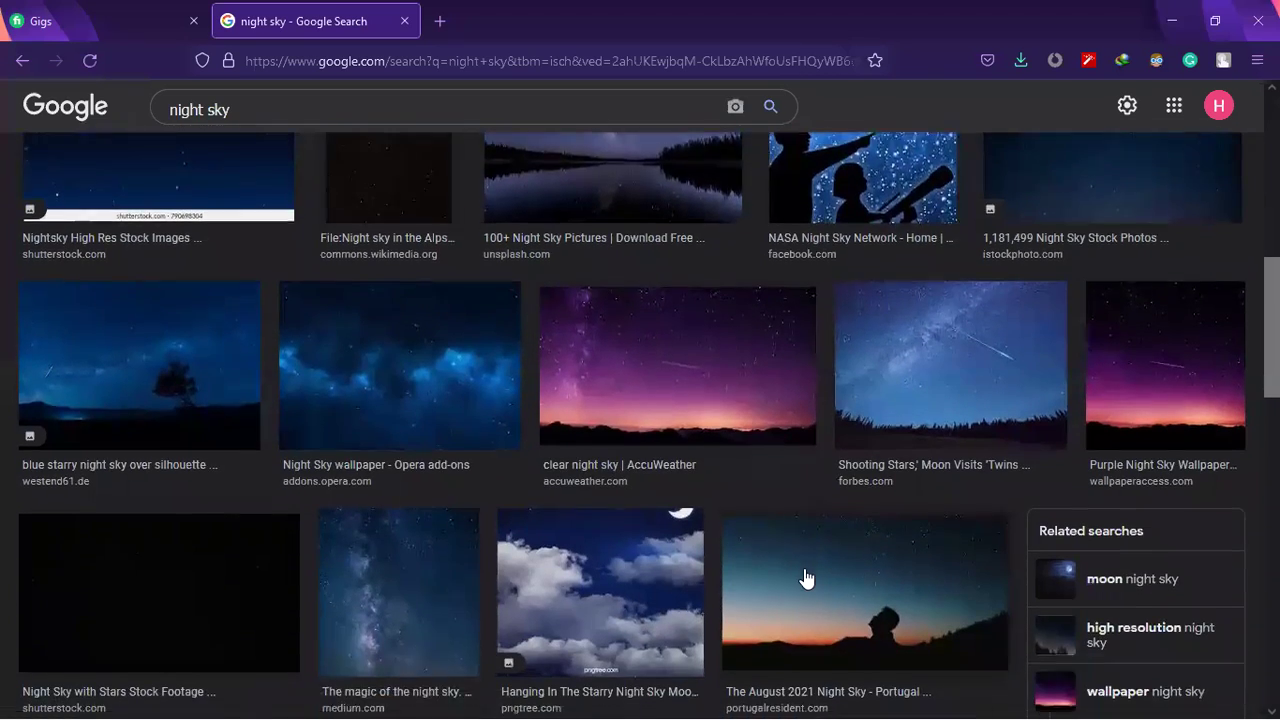
scroll(806, 578, down, 4)
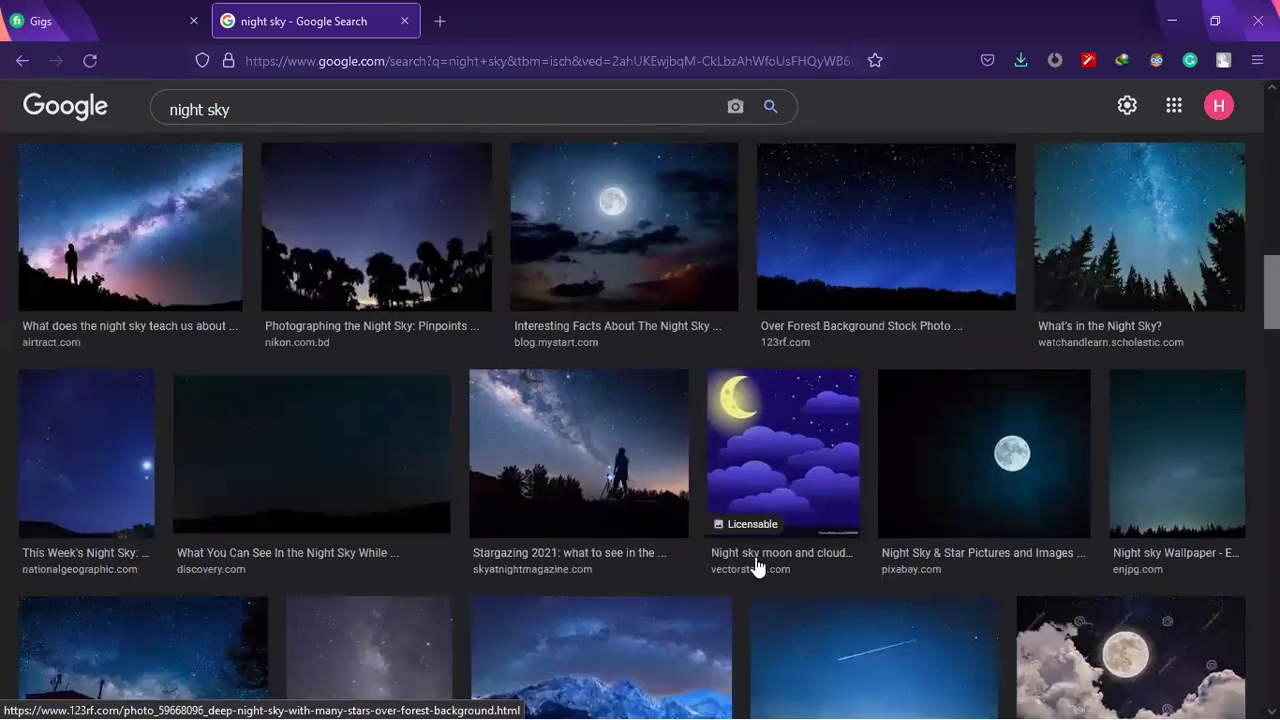
scroll(800, 500, down, 2)
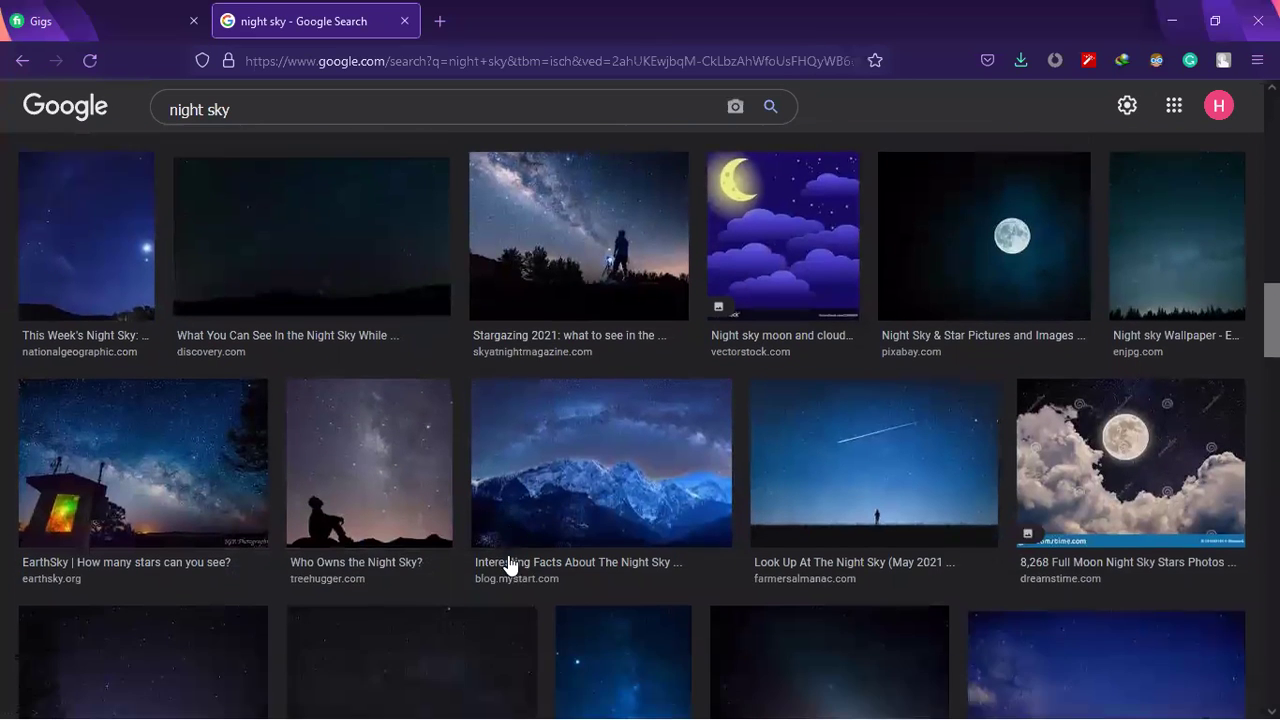
scroll(381, 441, down, 3)
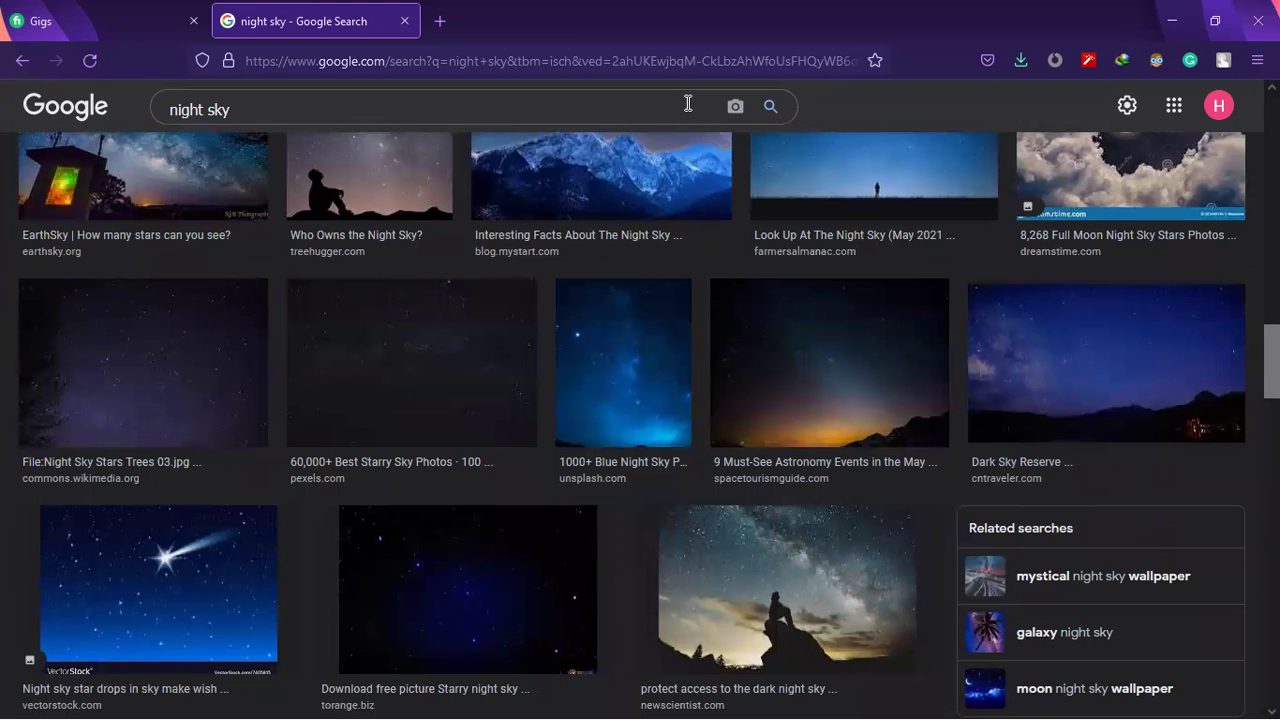
click(1172, 20)
click(806, 698)
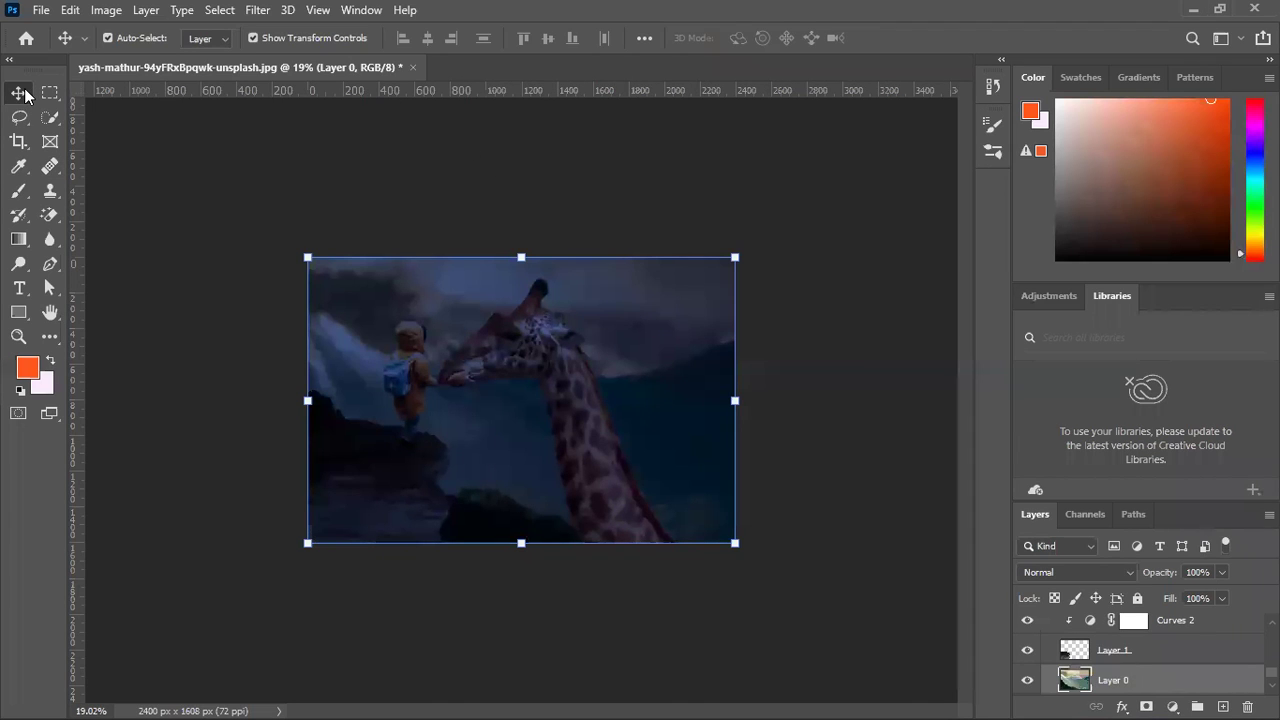
click(21, 119)
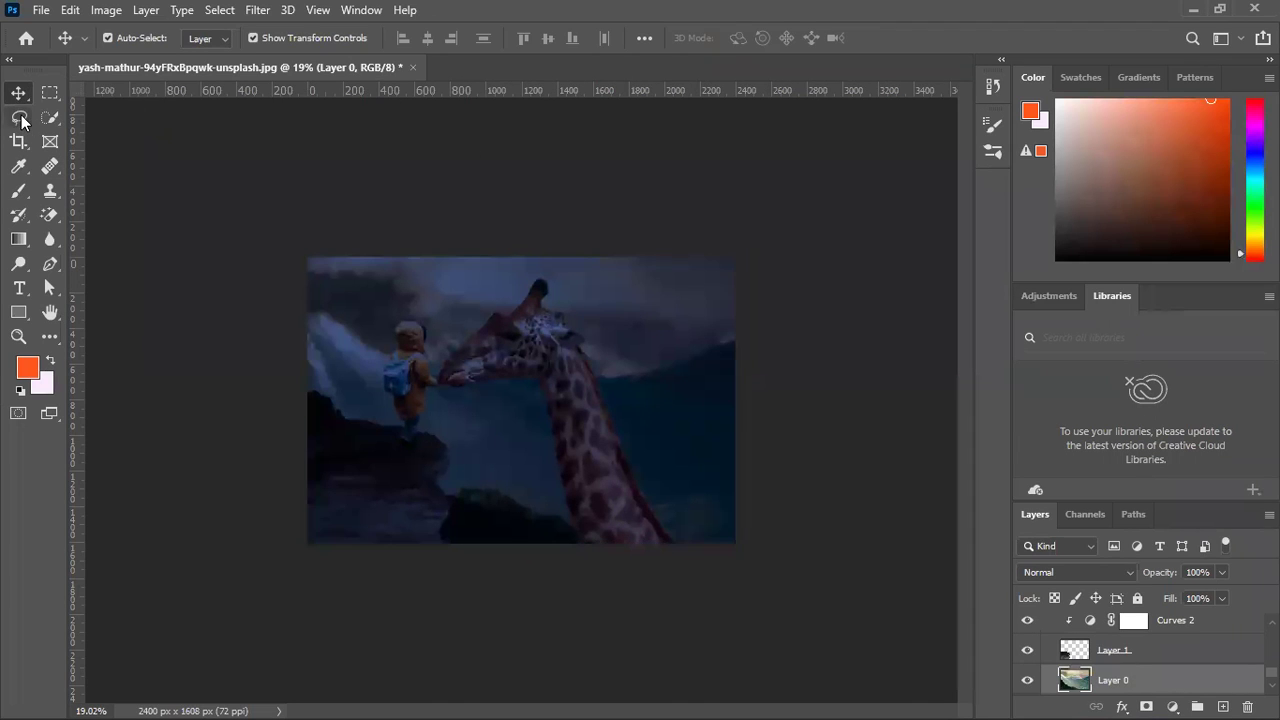
click(22, 121)
click(62, 116)
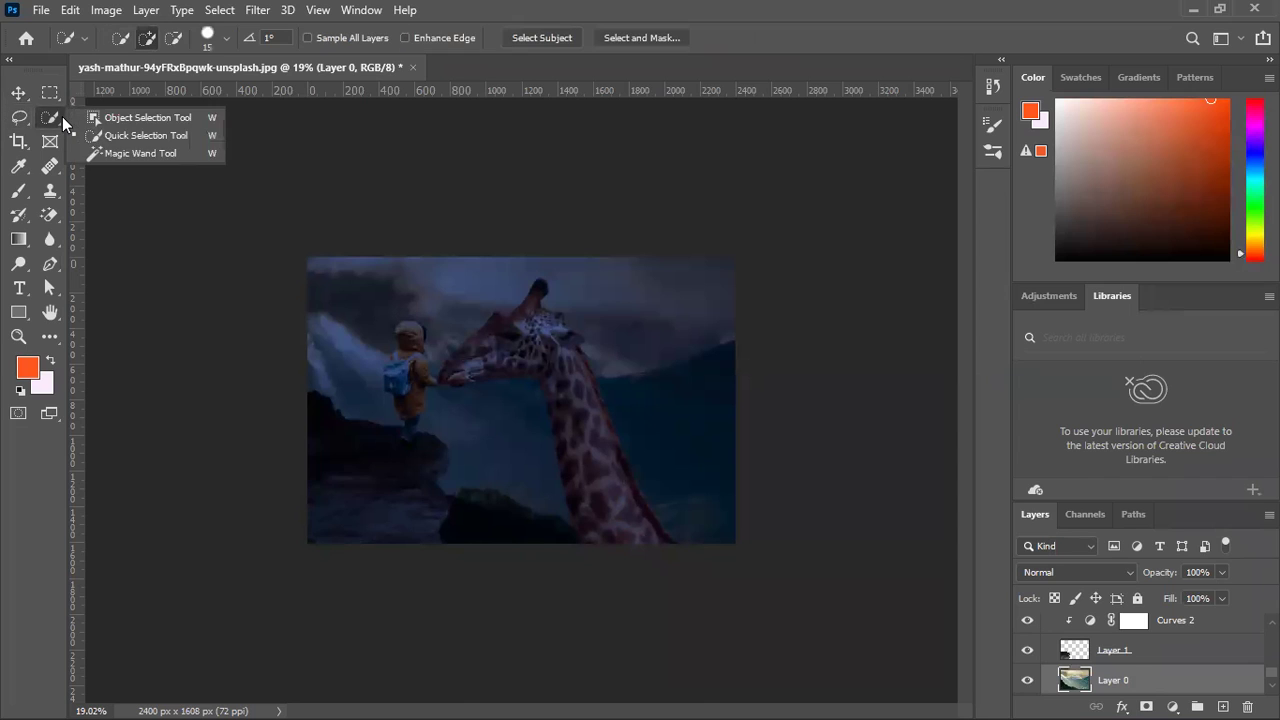
click(62, 116)
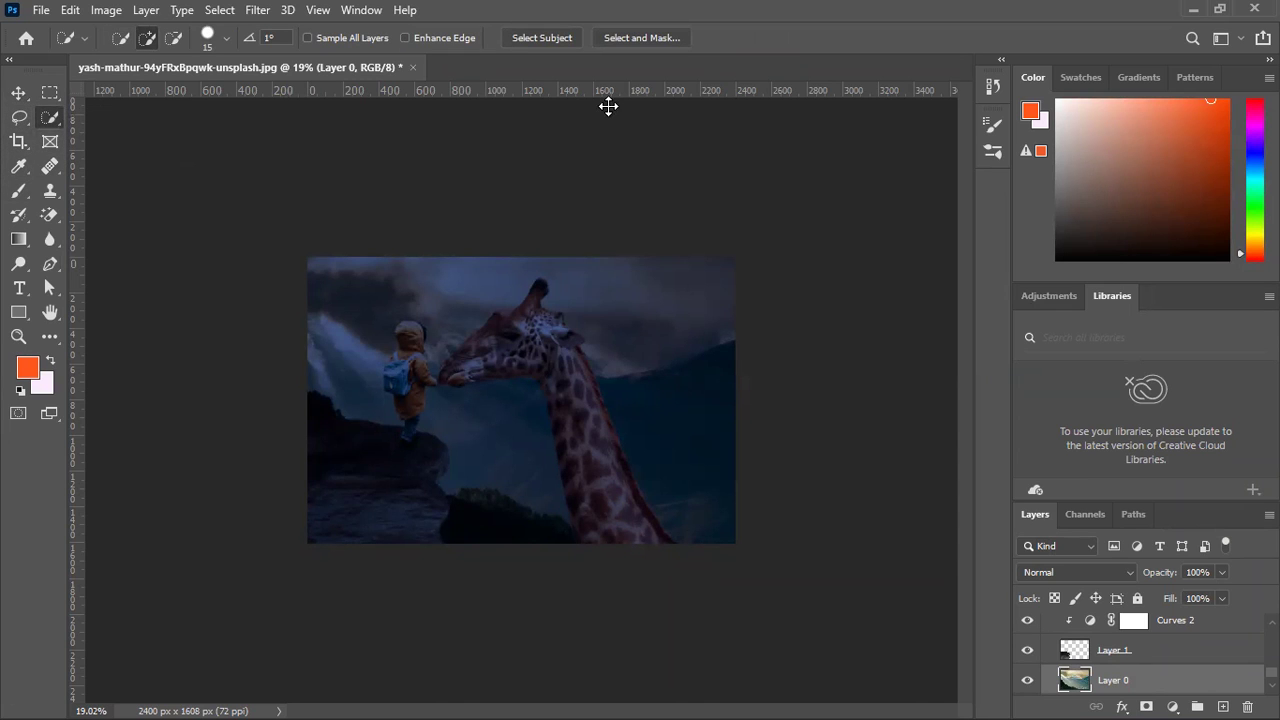
click(405, 10)
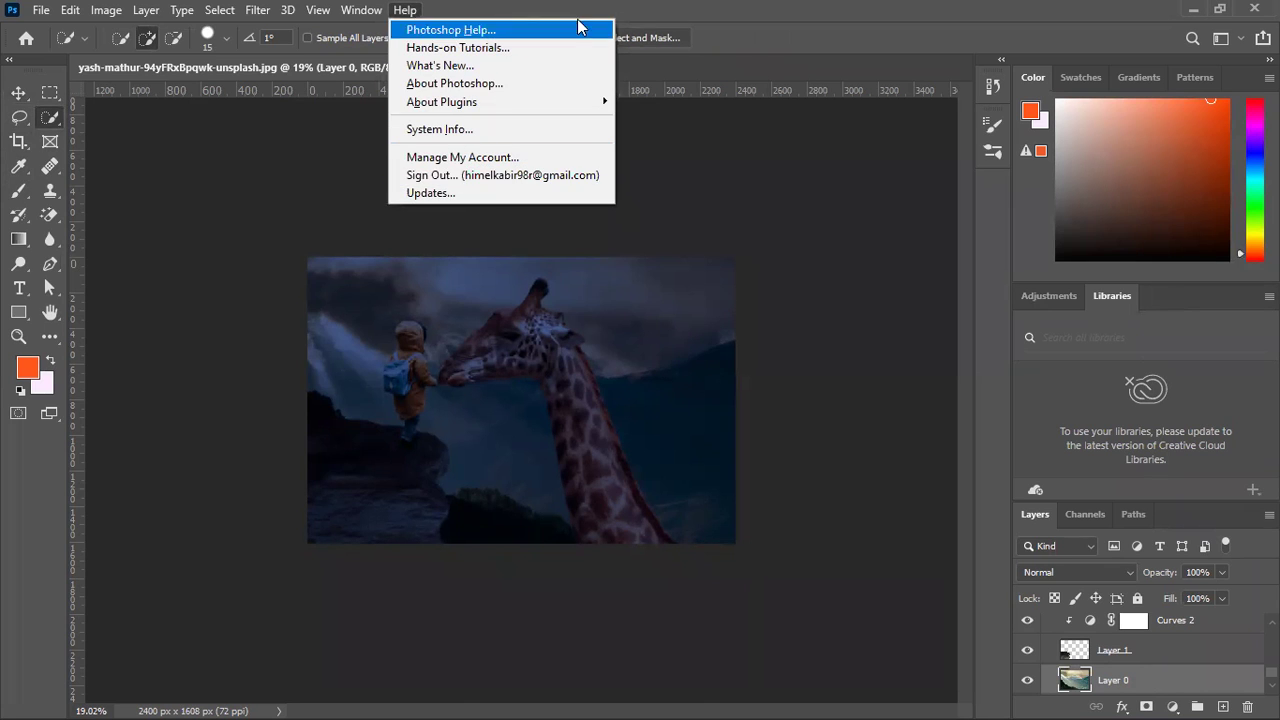
click(762, 8)
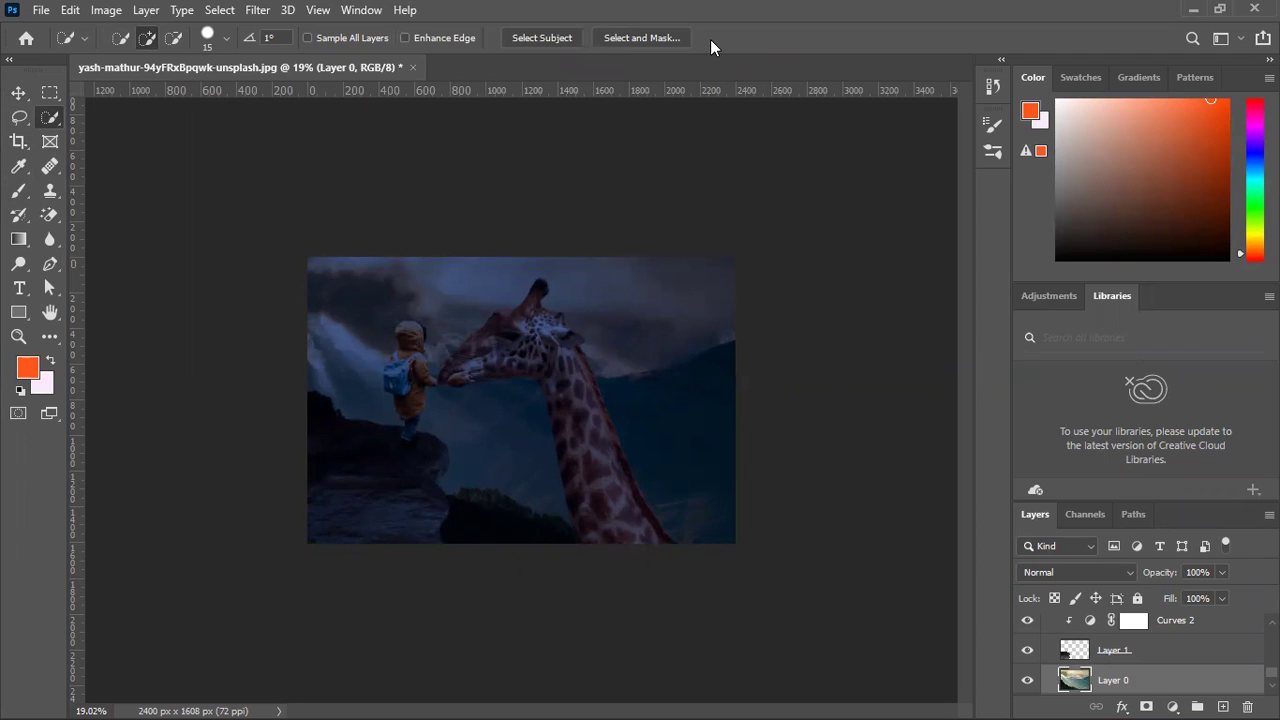
click(393, 12)
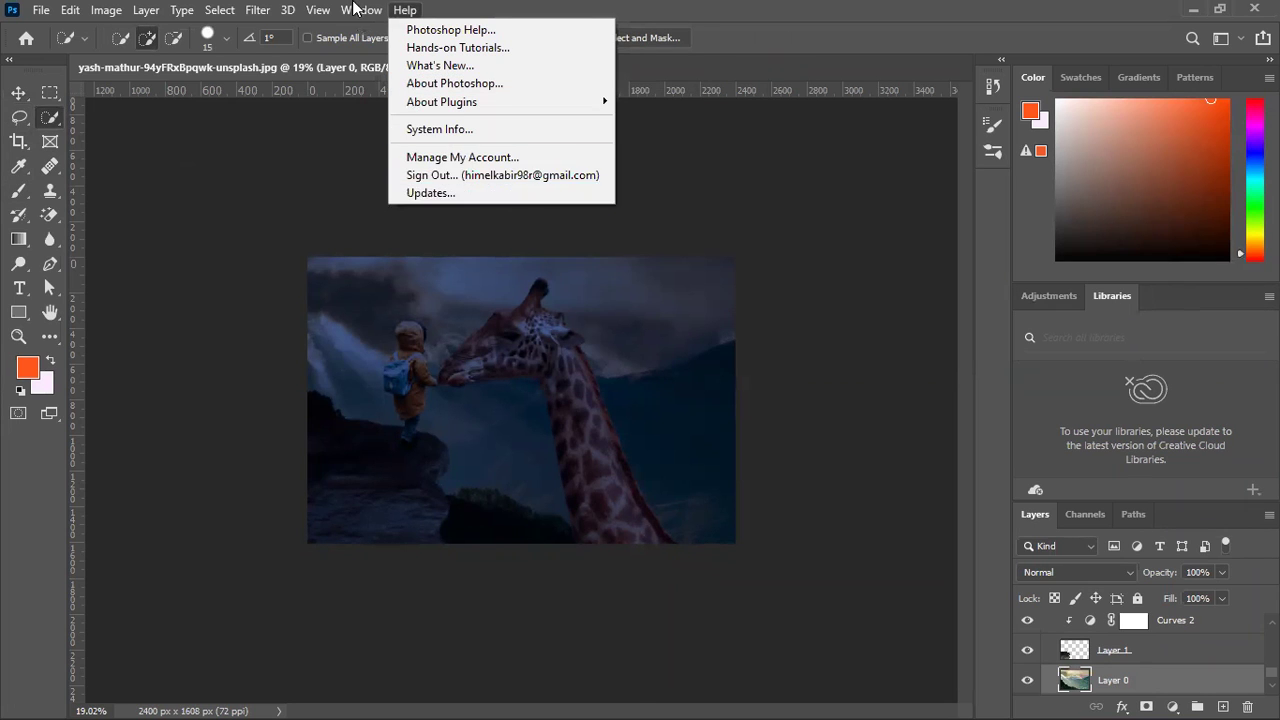
mouse_move(352, 8)
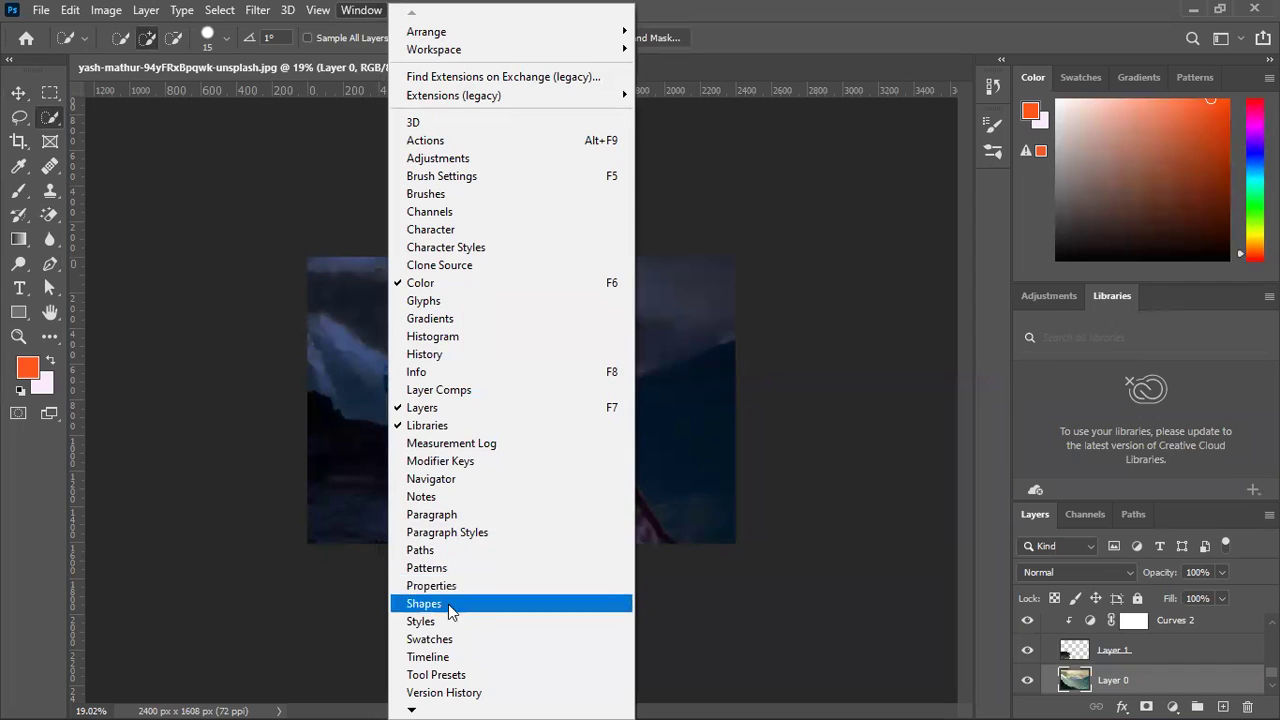
click(306, 6)
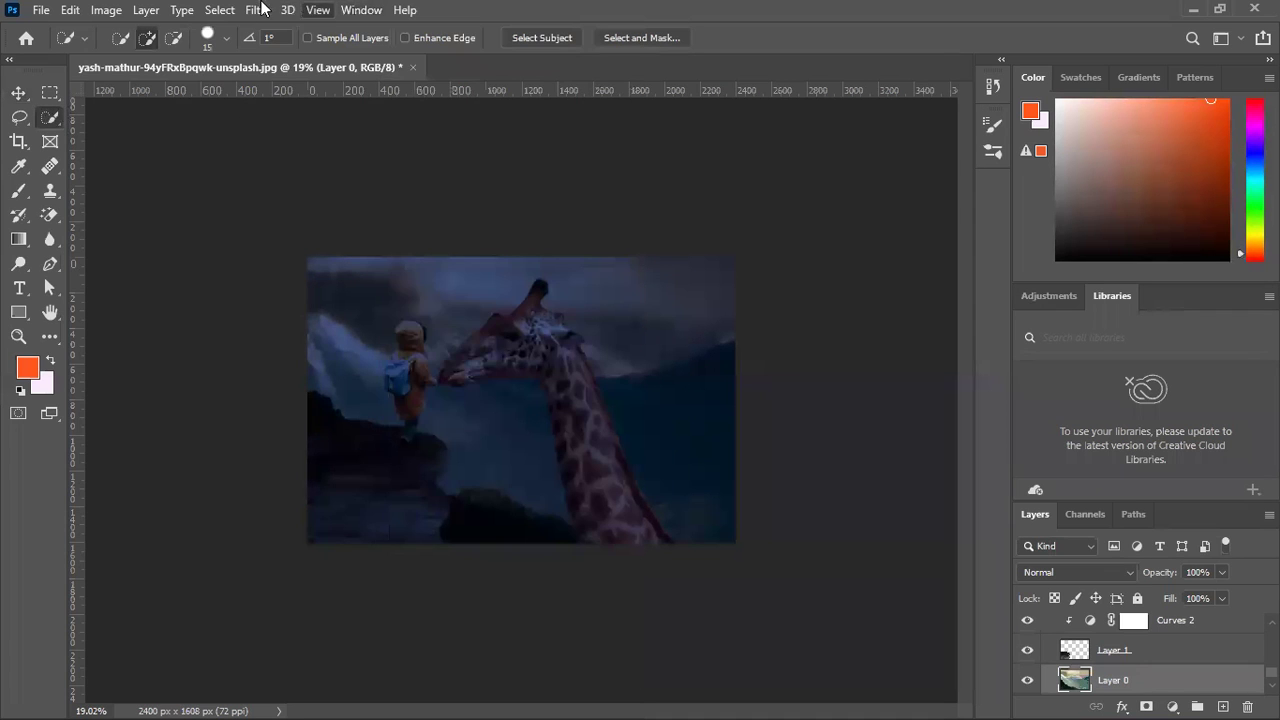
click(258, 10)
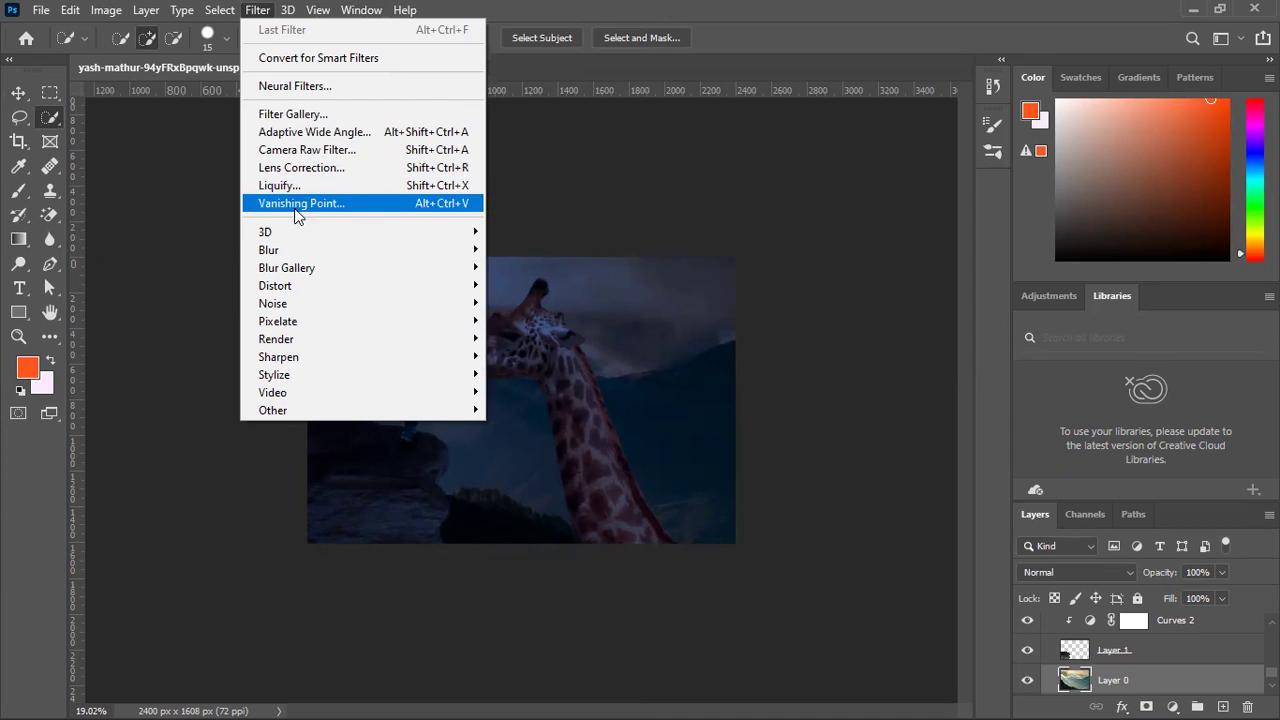
mouse_move(212, 18)
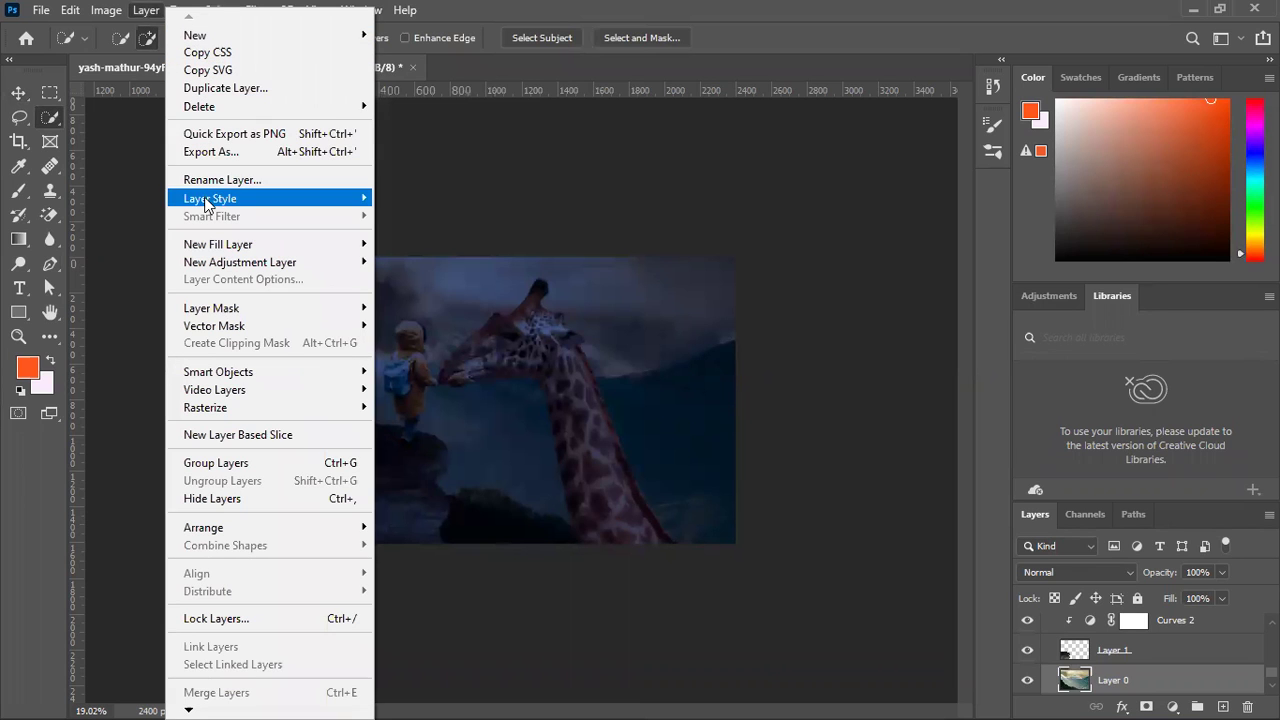
mouse_move(216, 200)
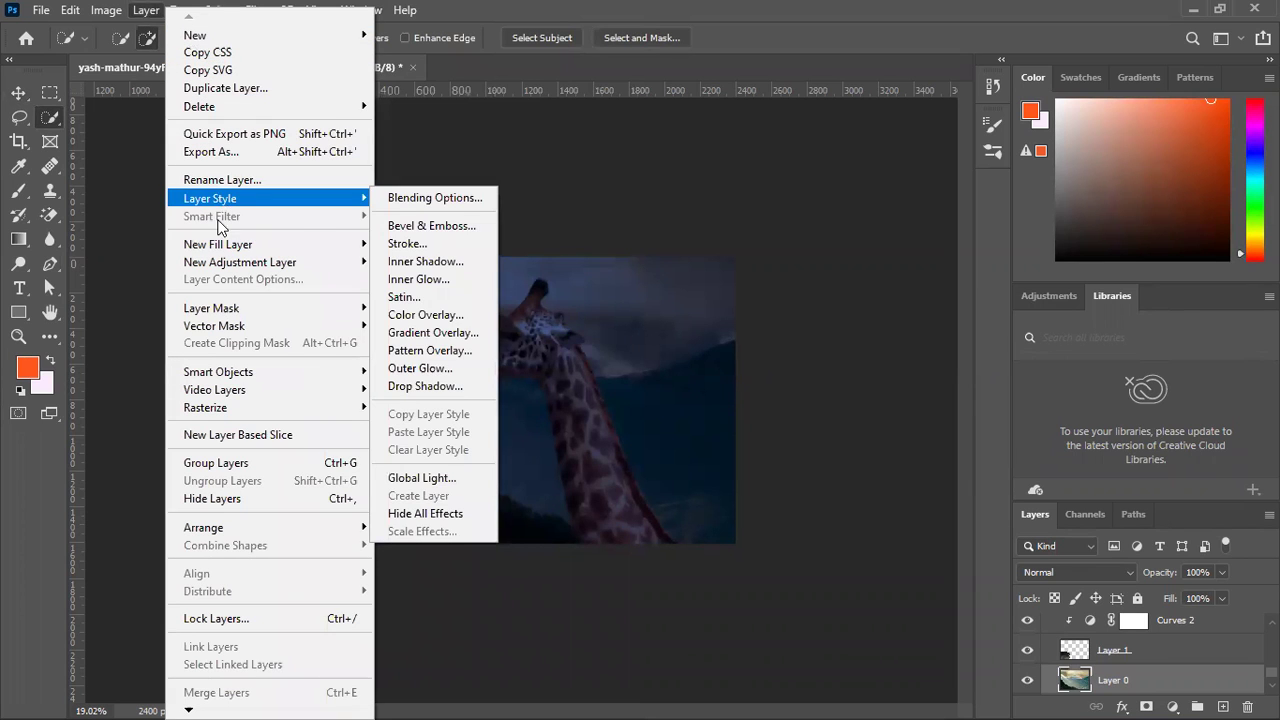
mouse_move(219, 262)
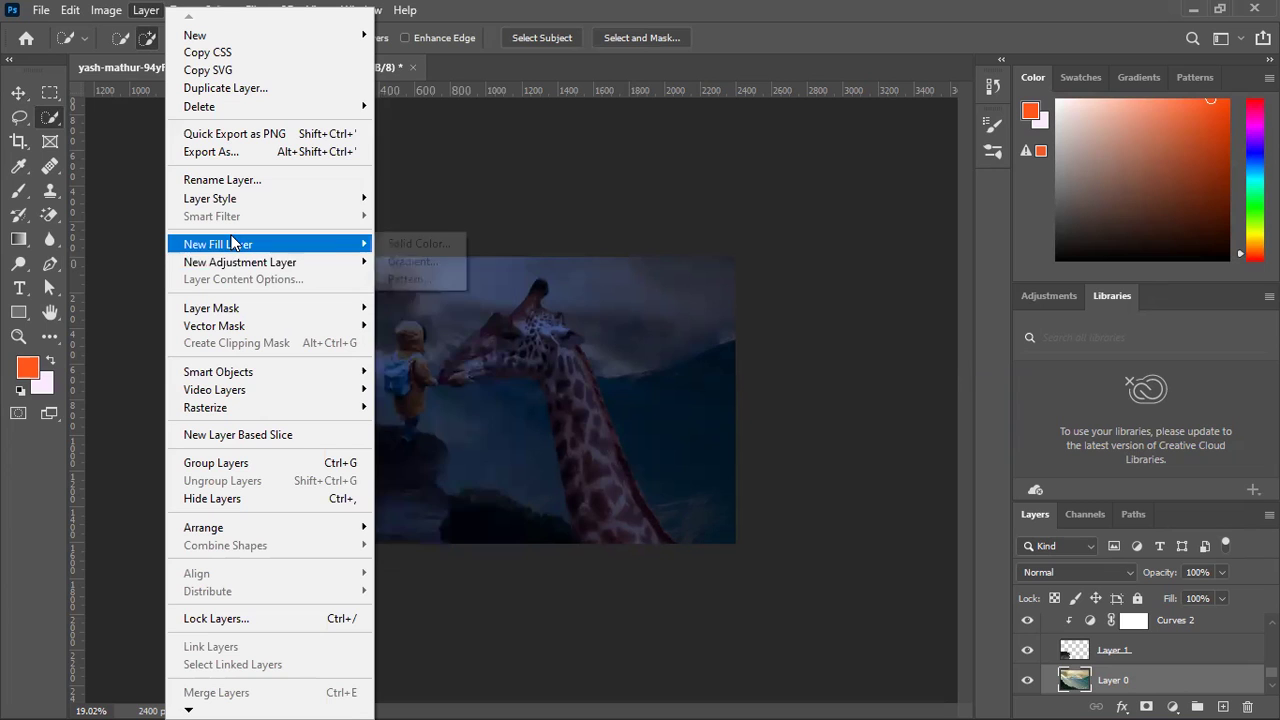
mouse_move(231, 308)
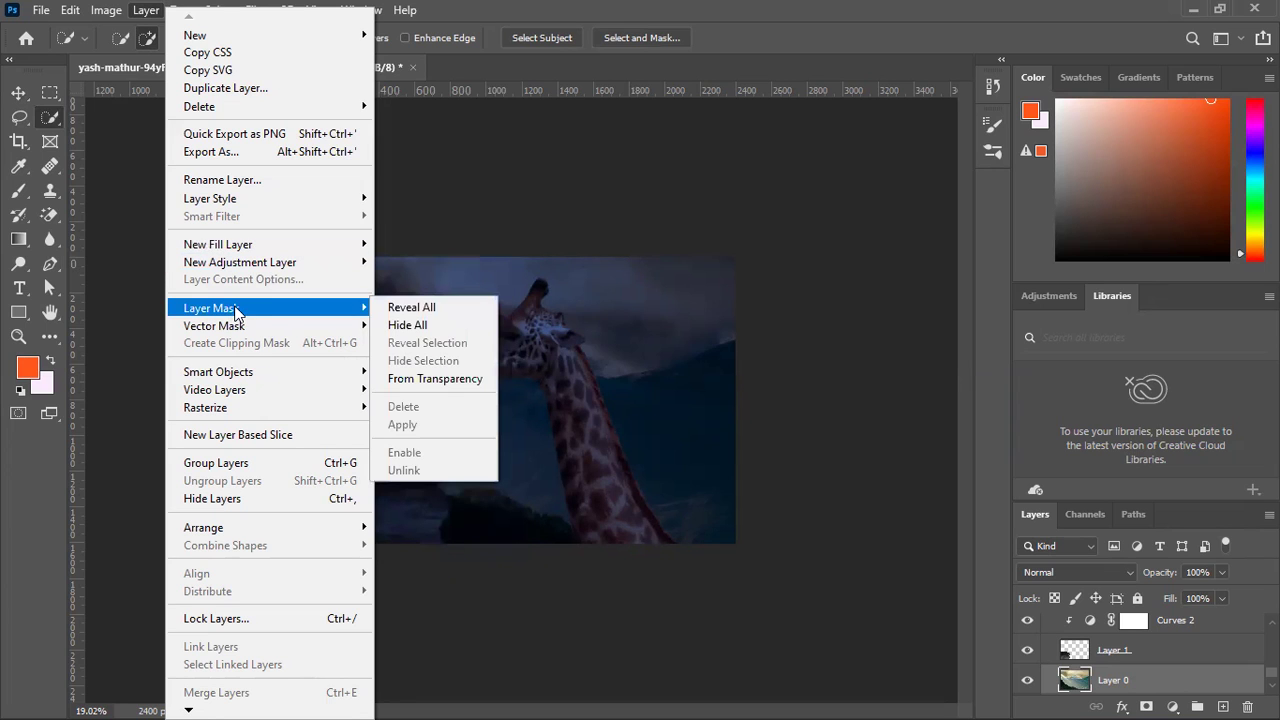
mouse_move(216, 390)
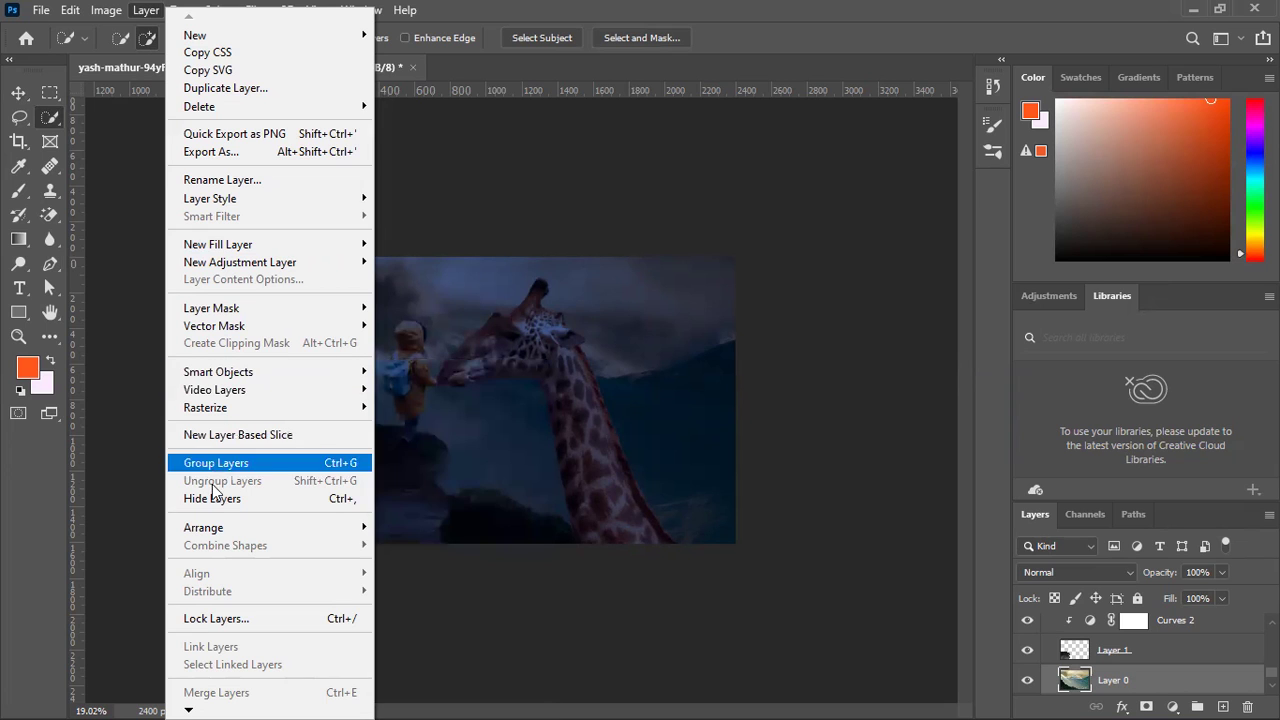
mouse_move(192, 697)
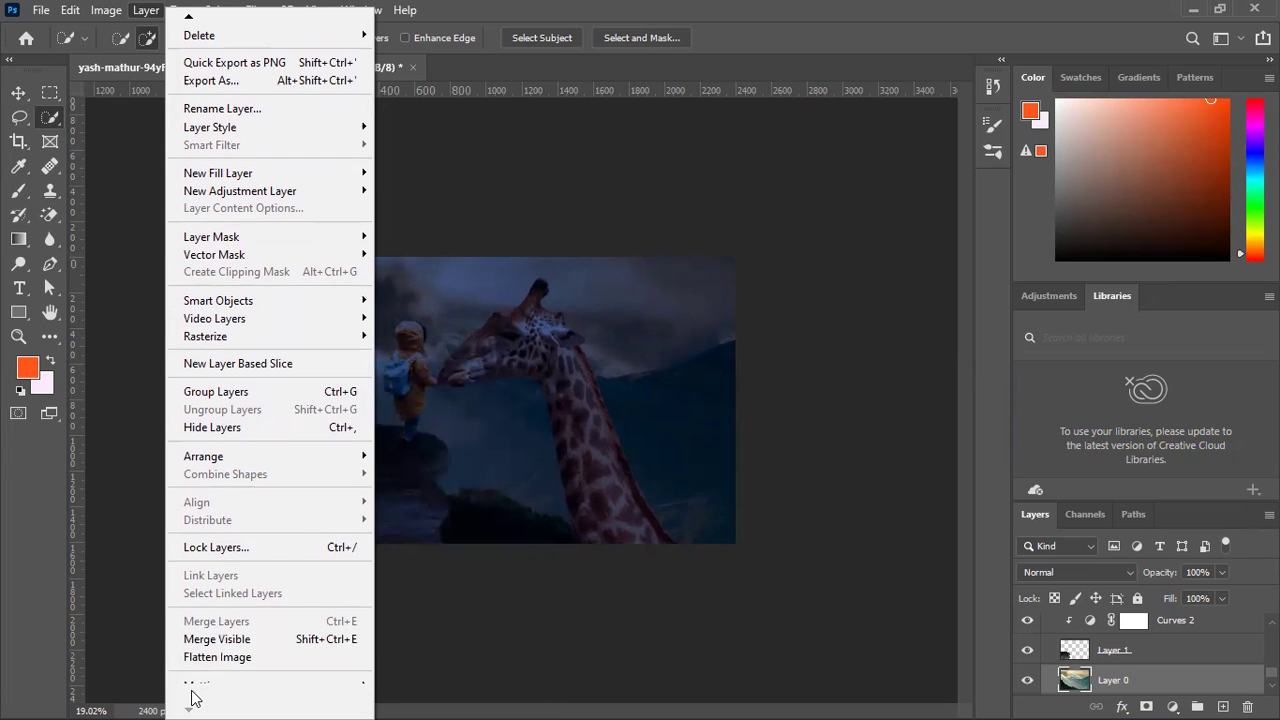
Start Sky Replacement on Layer 0, move its dialog clear of the composite, and open the list of sky presets.
mouse_move(92, 10)
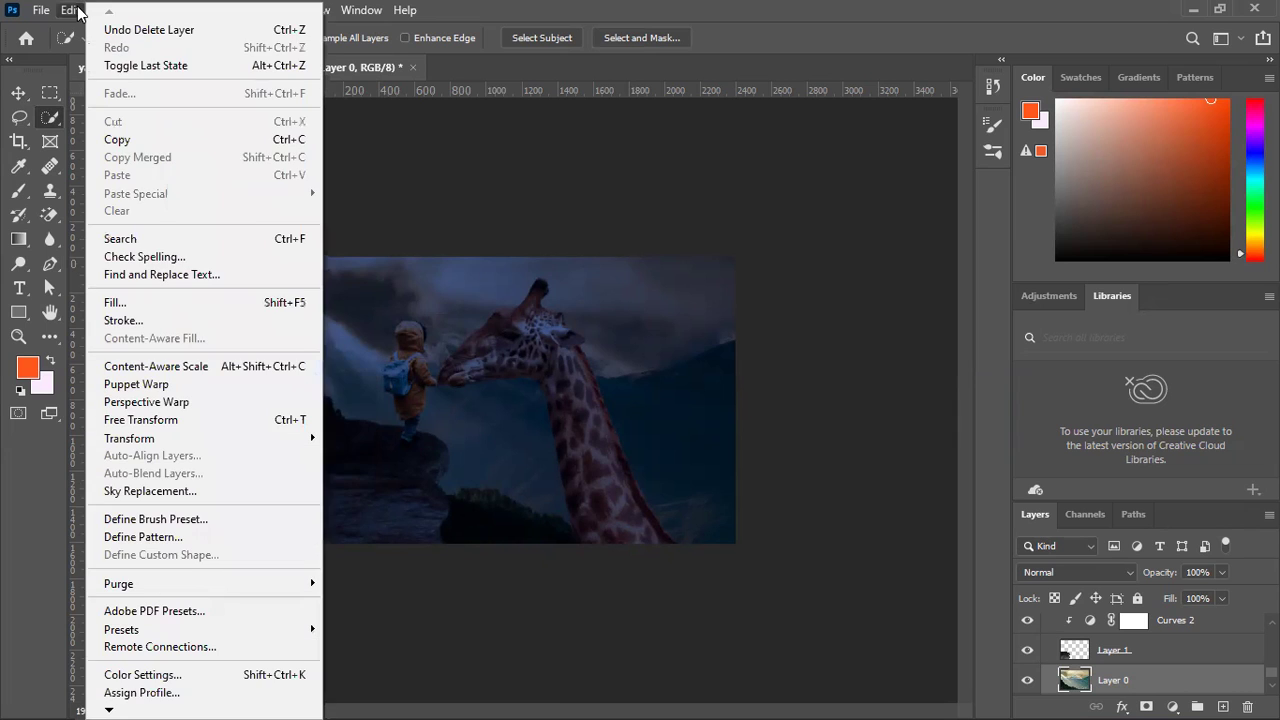
click(150, 491)
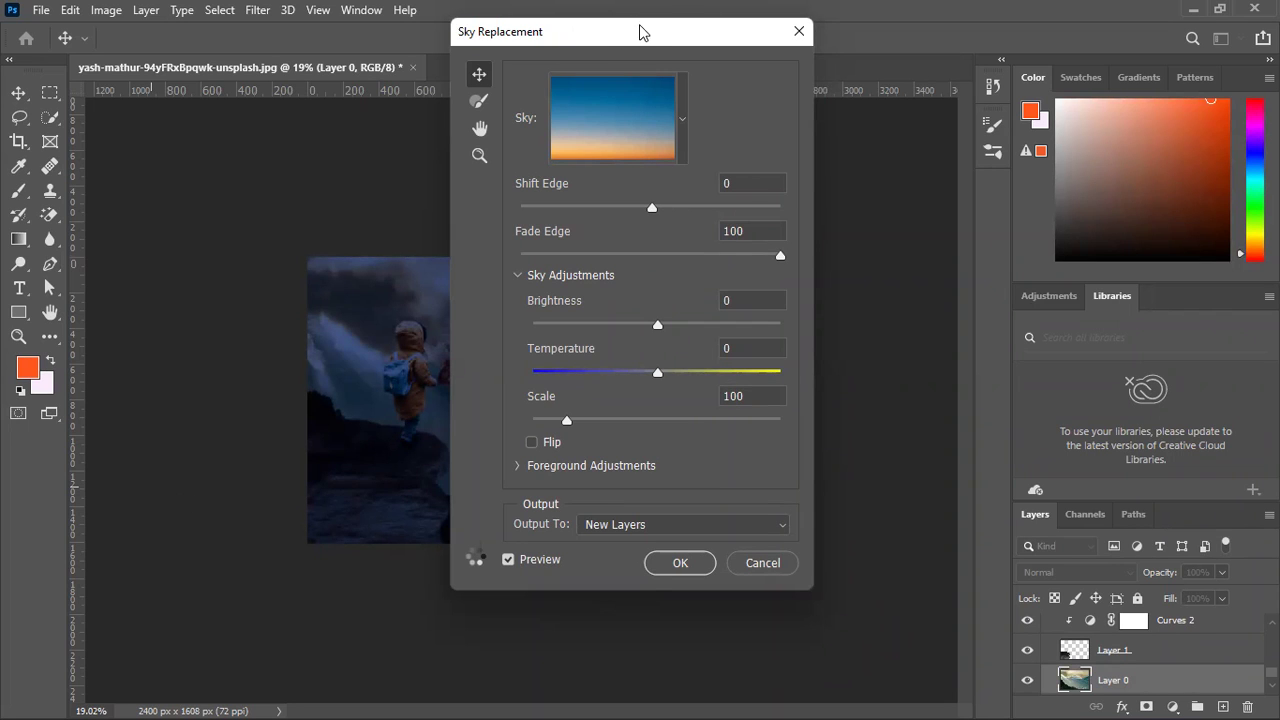
drag(639, 32, 1115, 107)
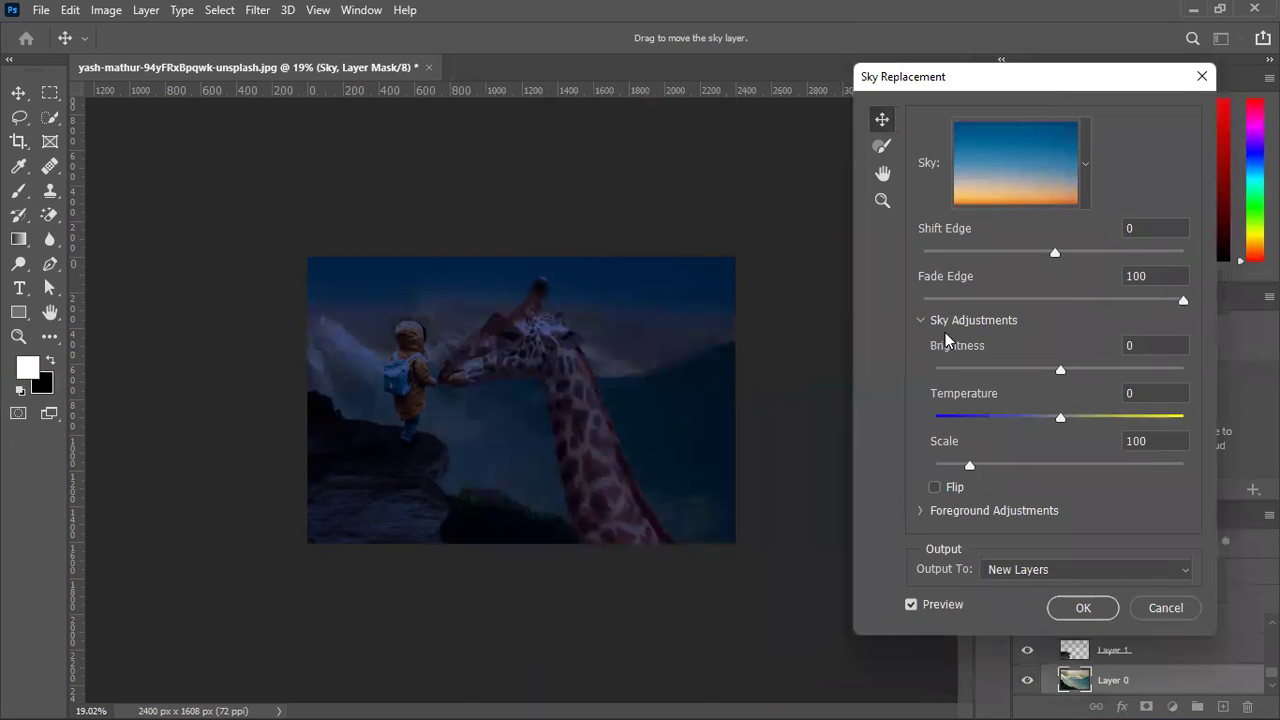
click(1083, 162)
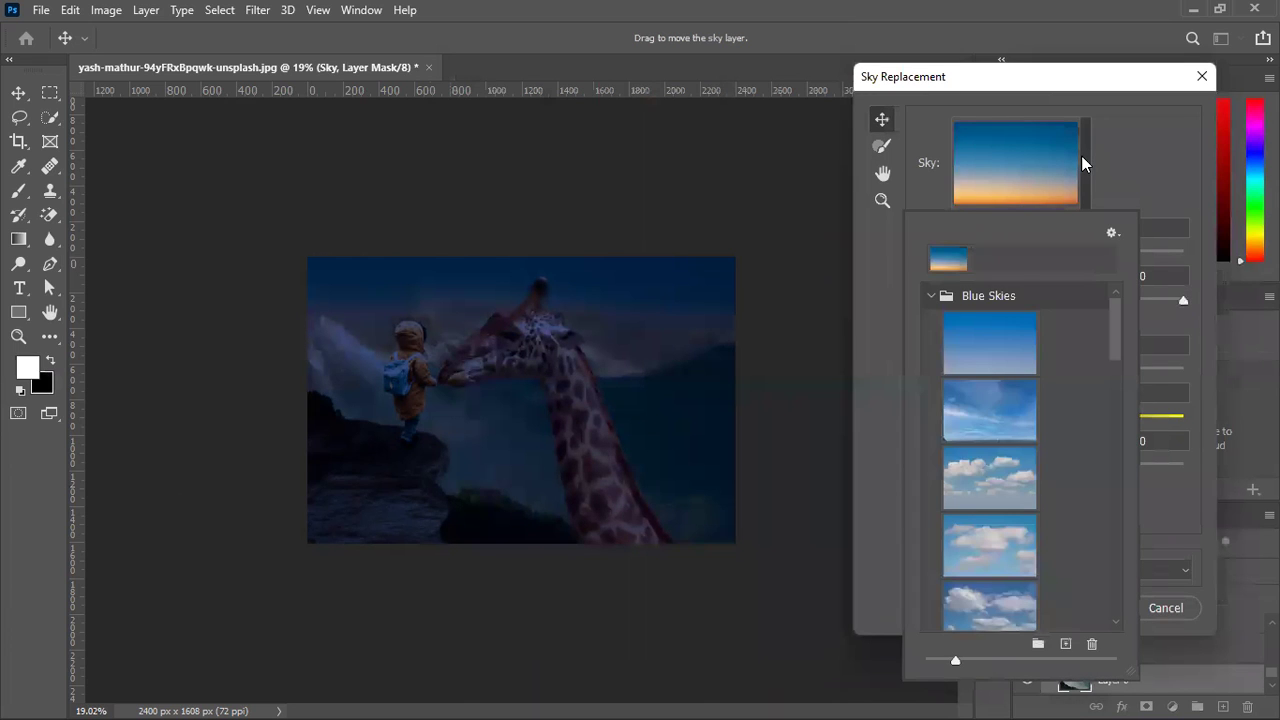
Try the purple dusk sky and SunsetSky001byPhotoshop presets as the replacement sky.
drag(1121, 341, 1136, 621)
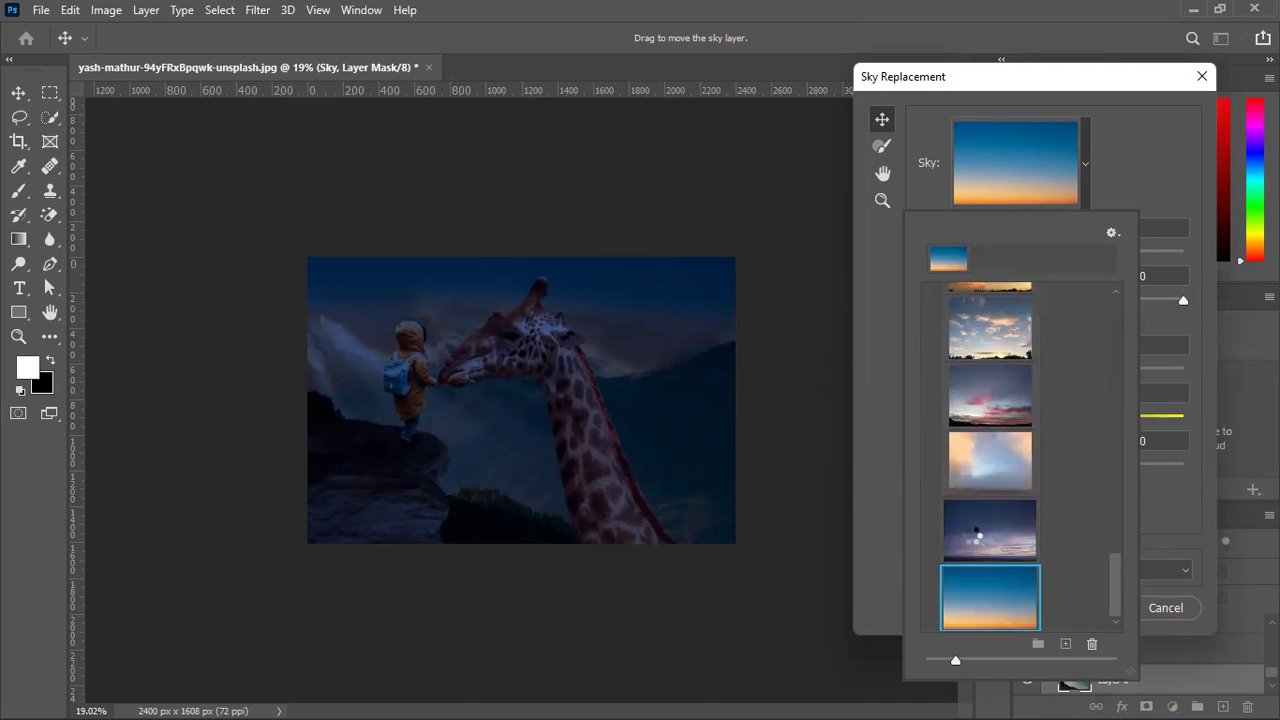
click(973, 535)
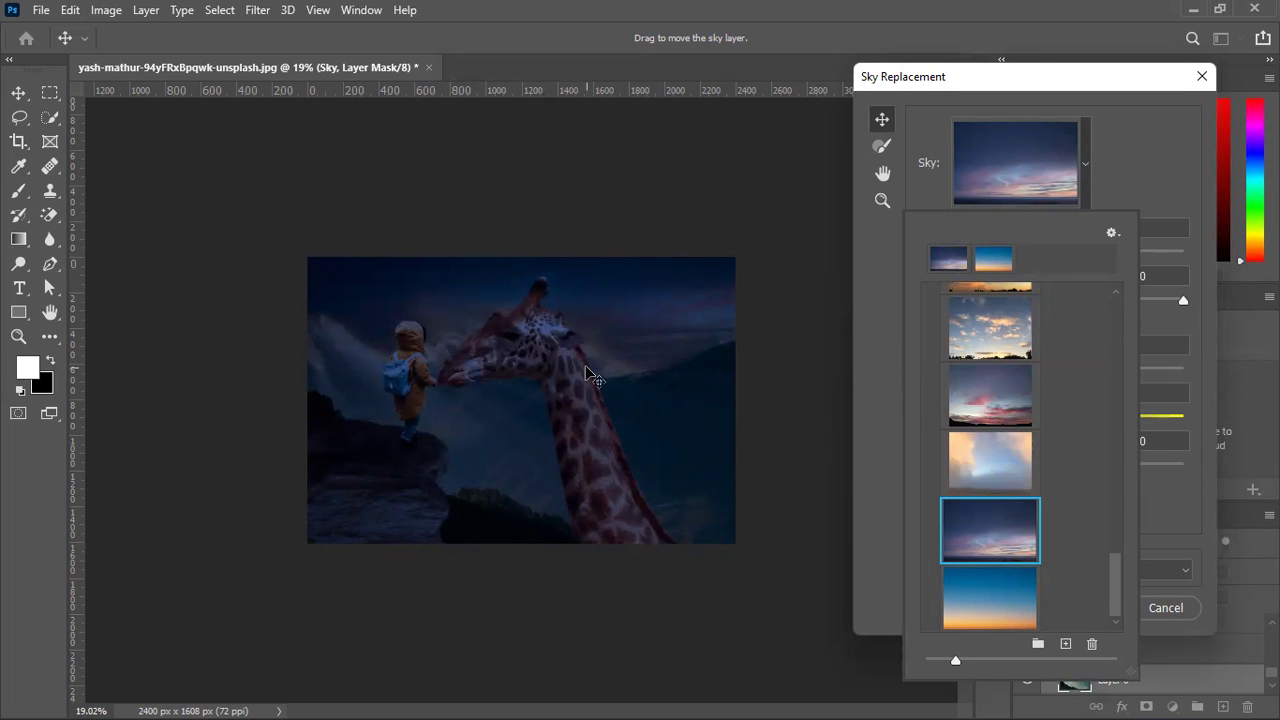
scroll(990, 440, up, 3)
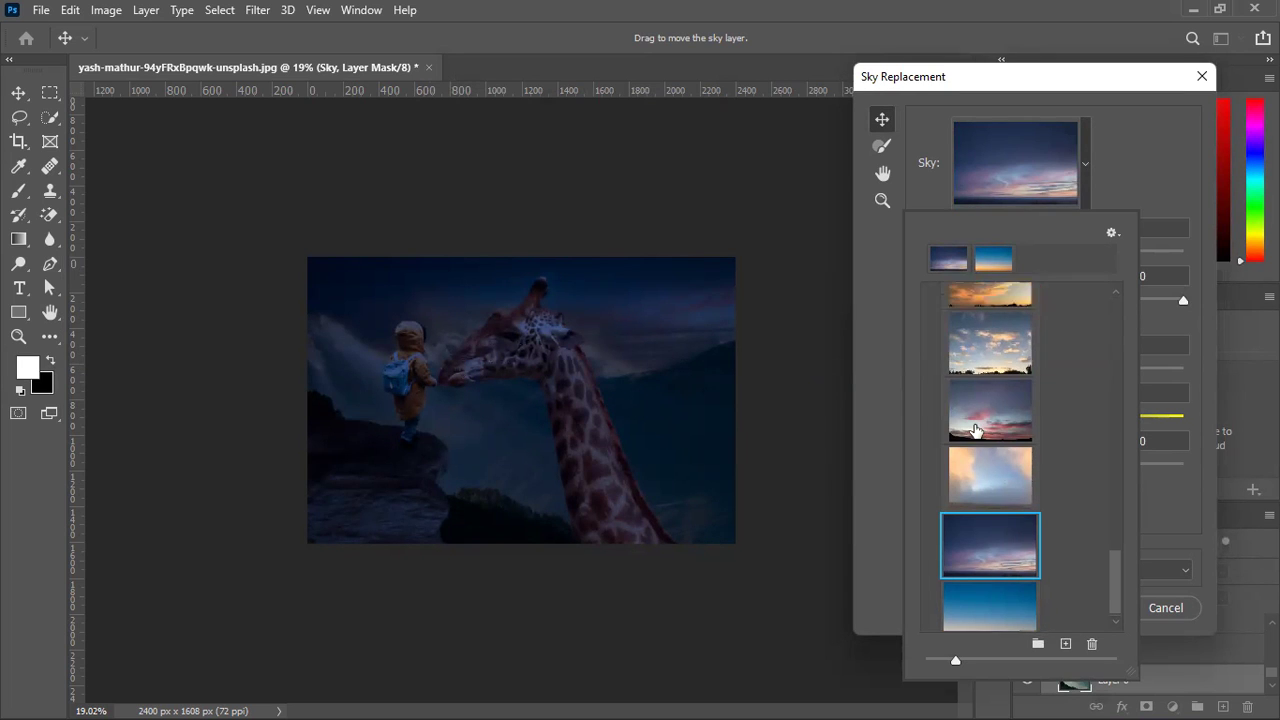
scroll(985, 438, up, 5)
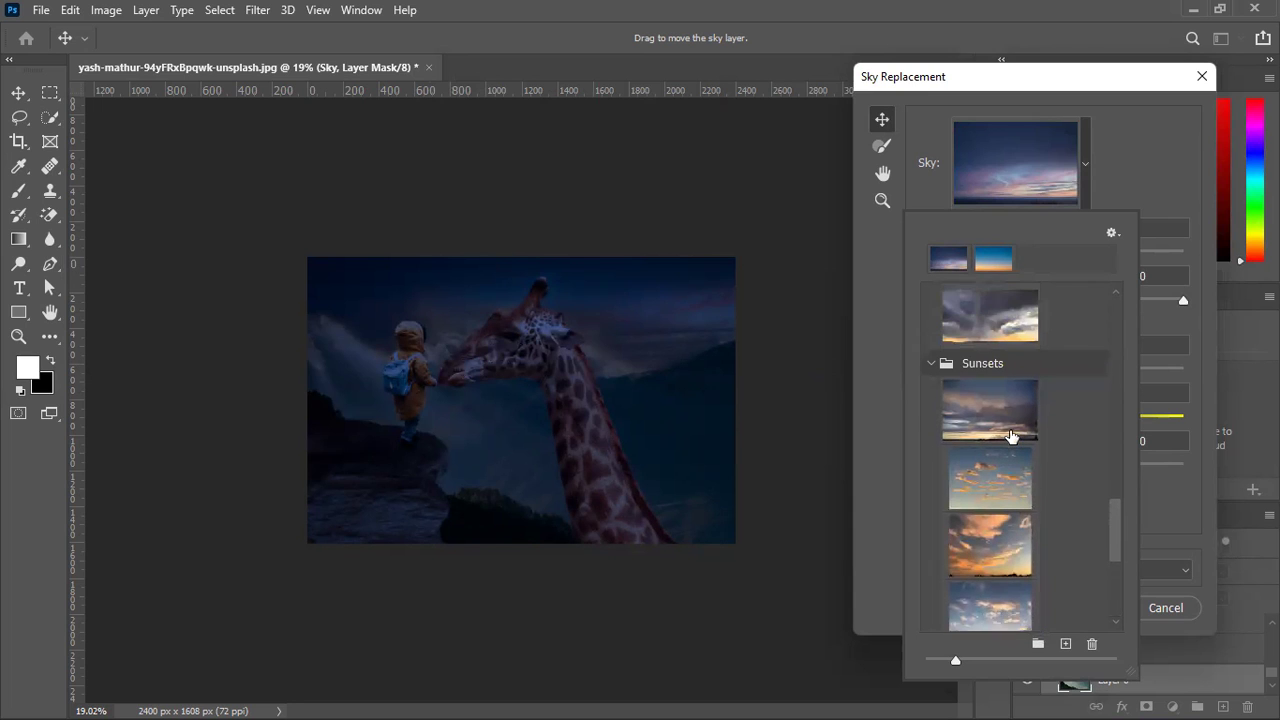
scroll(1010, 437, up, 5)
scroll(1012, 440, down, 4)
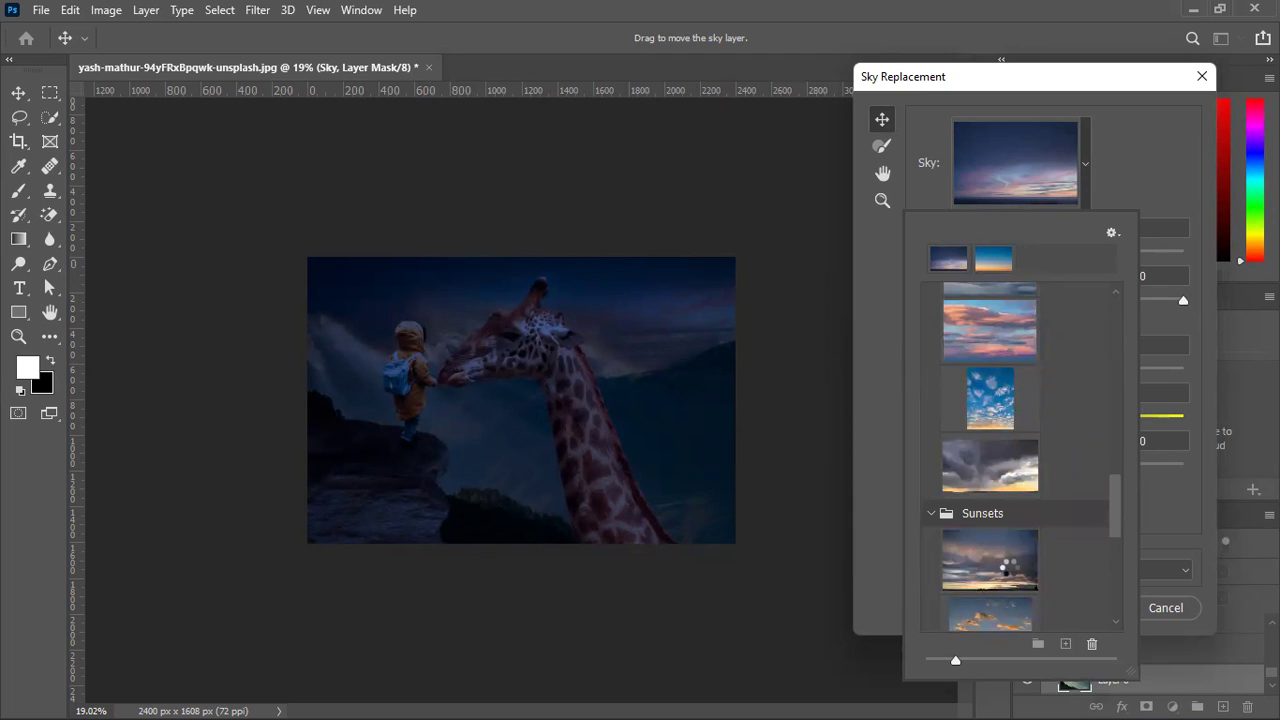
click(1010, 570)
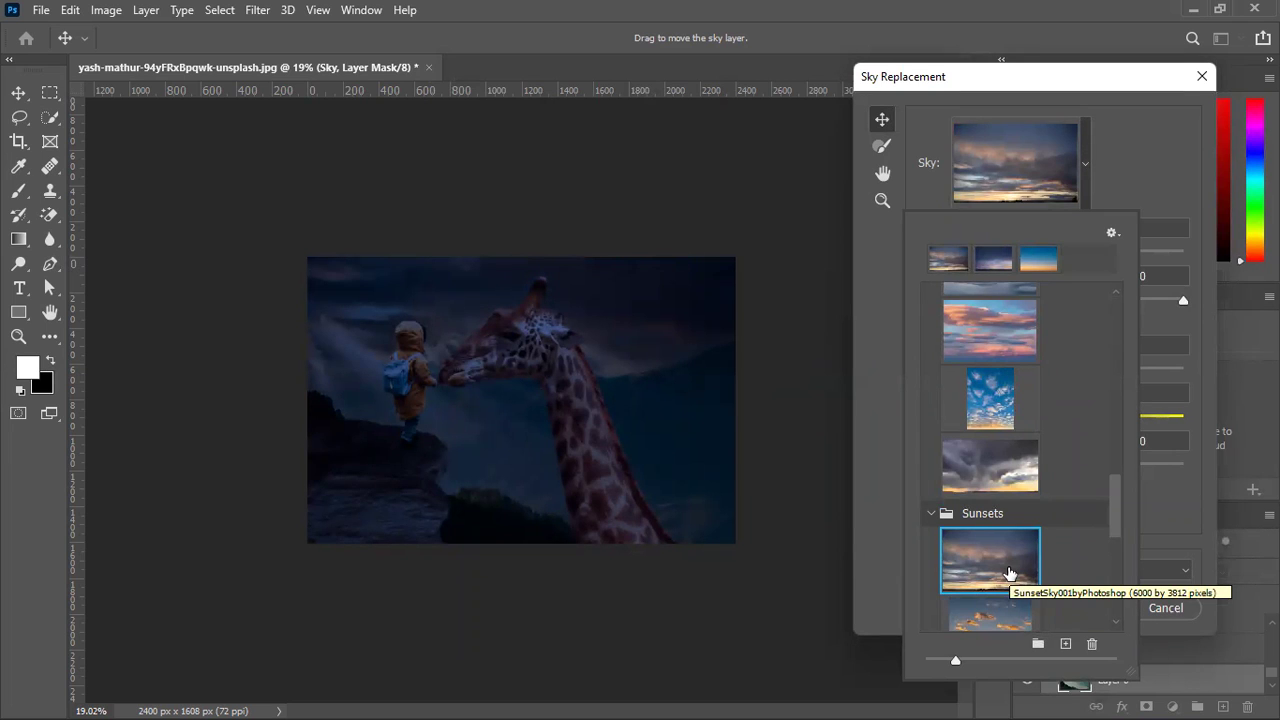
Look through the Spectacular, Sunsets and other sky presets for a suitable night sky.
click(1064, 642)
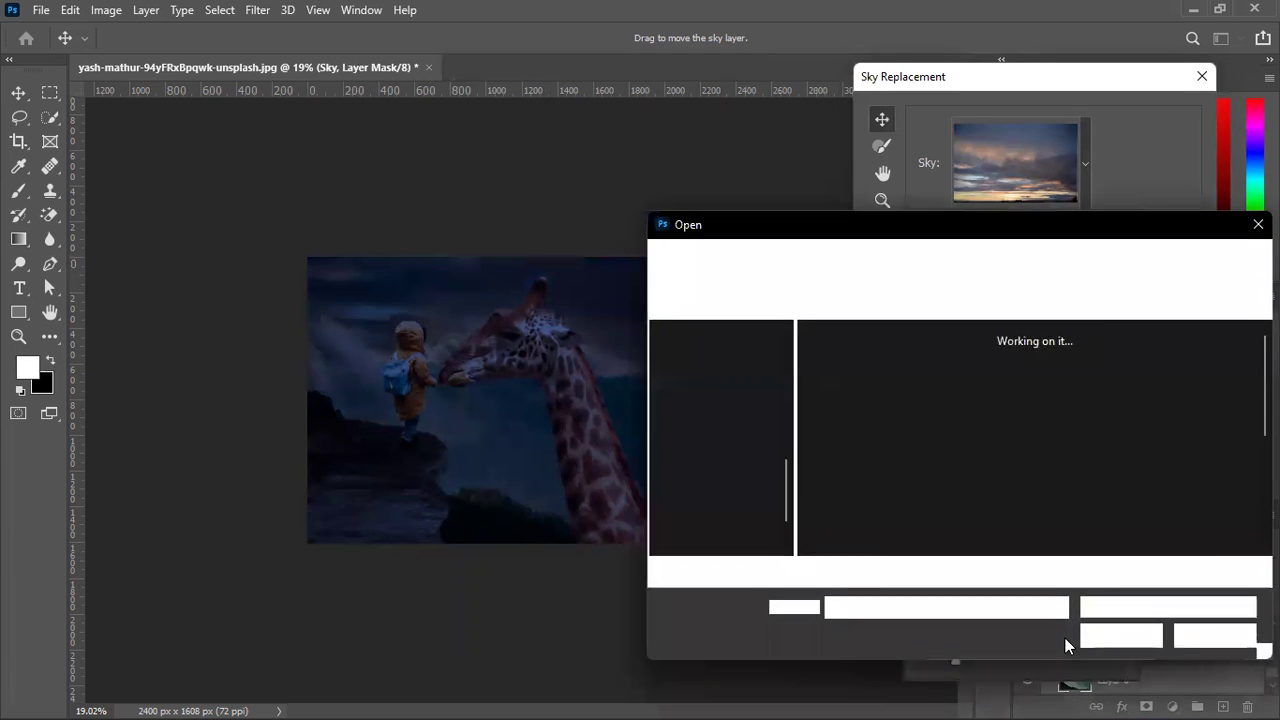
click(1195, 634)
scroll(990, 520, up, 5)
scroll(988, 532, up, 6)
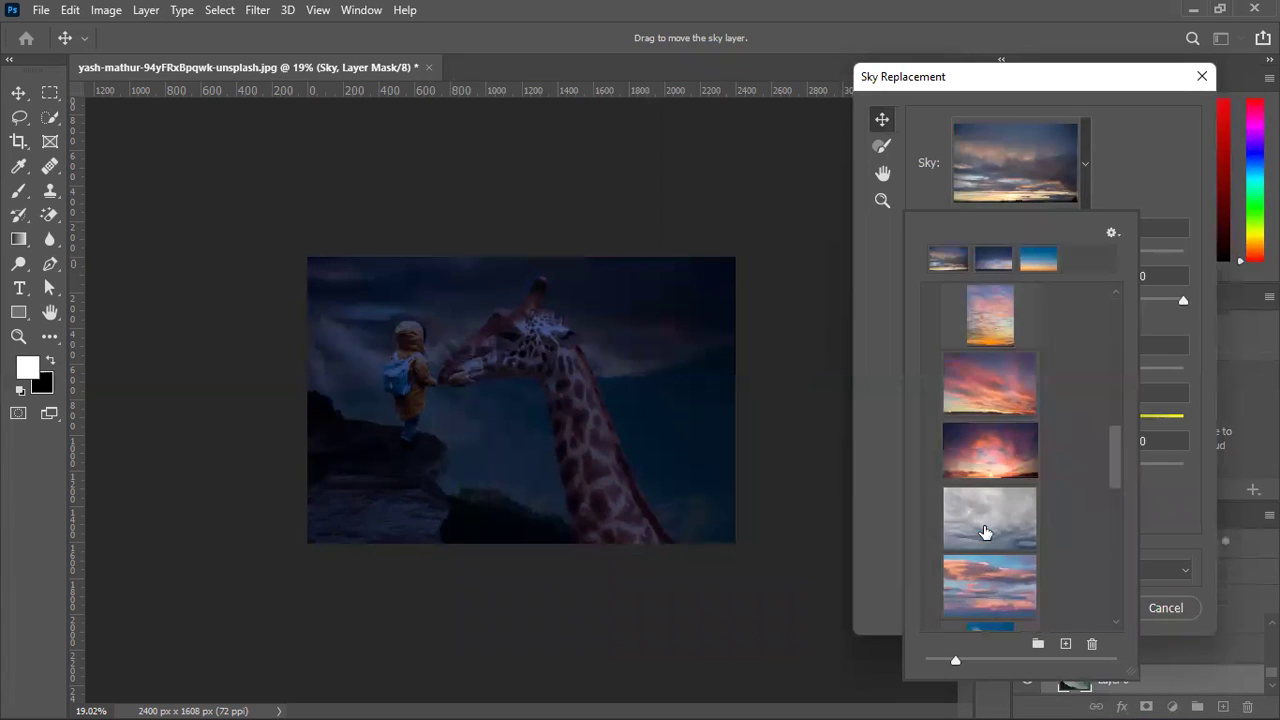
scroll(1040, 430, up, 5)
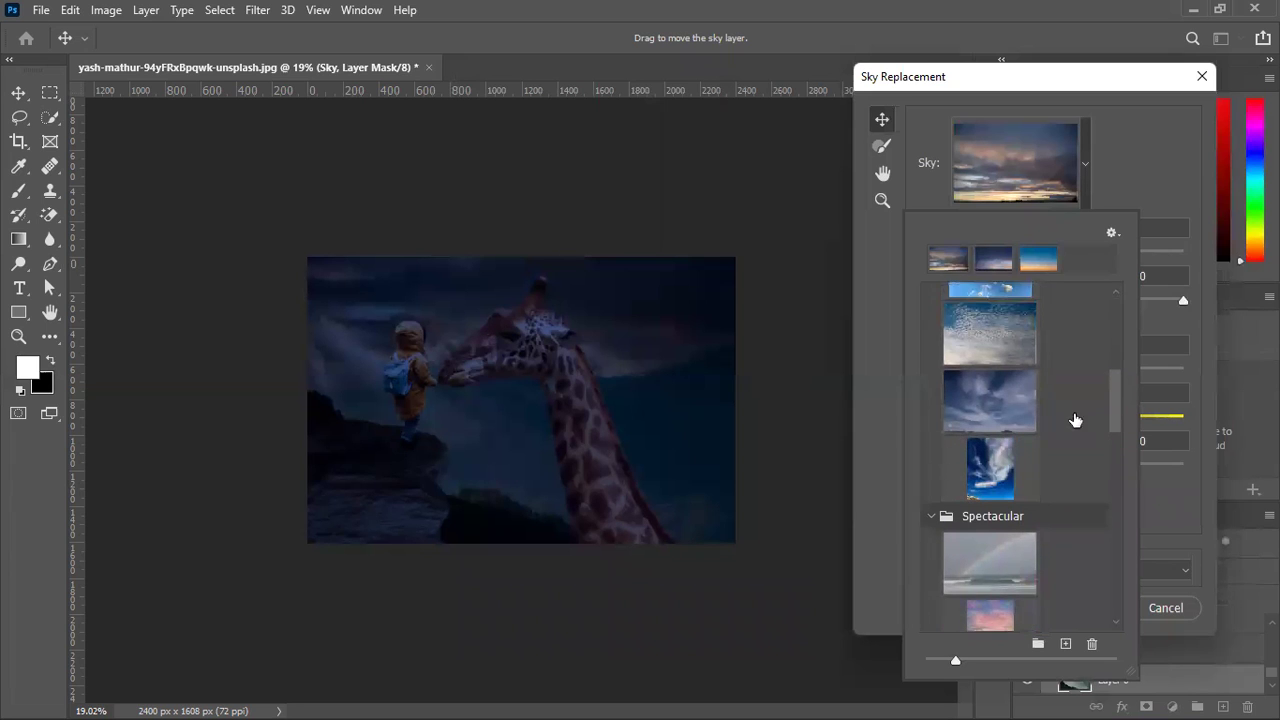
drag(1120, 400, 1106, 645)
drag(1116, 577, 1104, 268)
drag(1097, 347, 1087, 530)
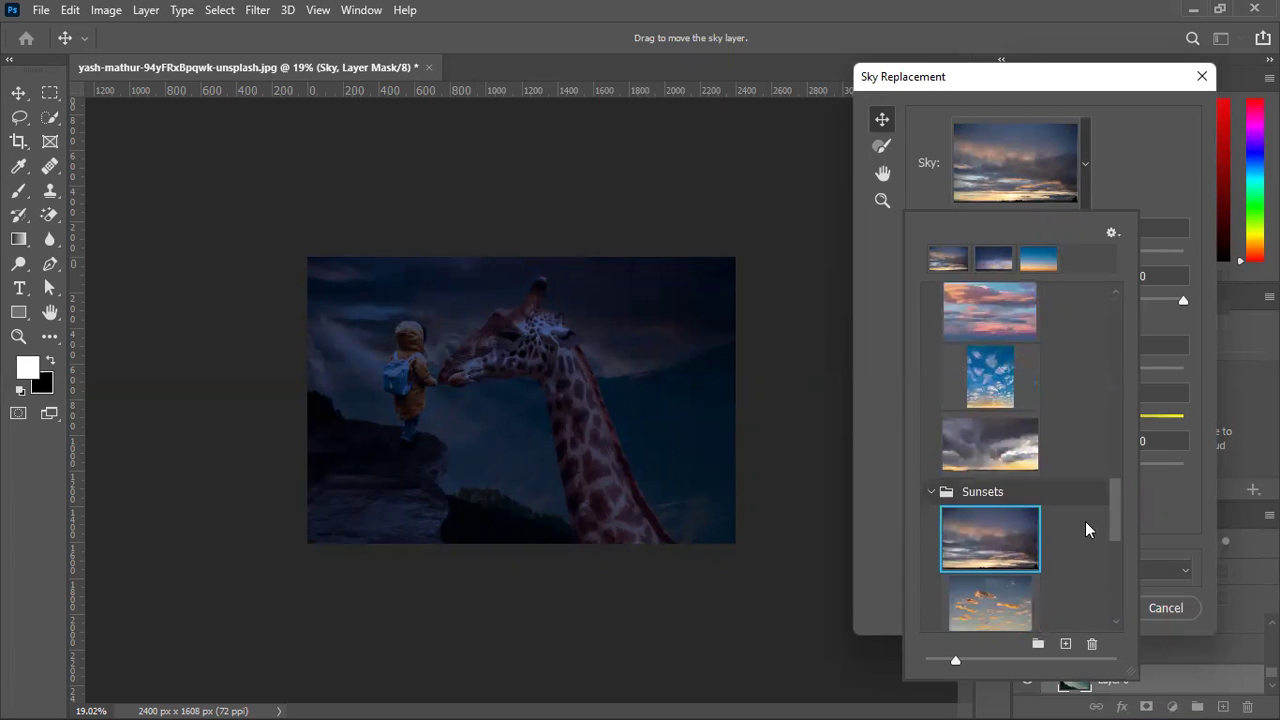
Import manuel-will-gd3t5Dtbwkw-unsplash.jpg from the Downloads folder as a new sky preset, keeping its suggested name.
click(1065, 643)
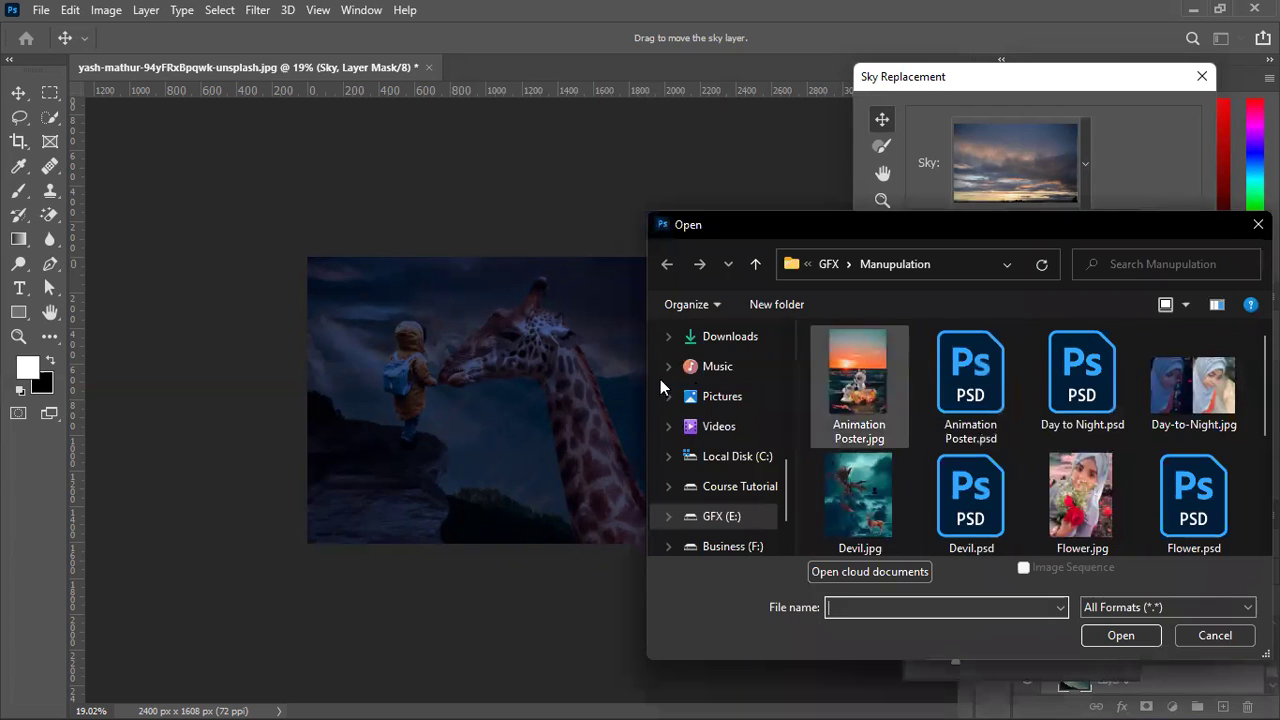
scroll(725, 365, up, 1)
click(724, 370)
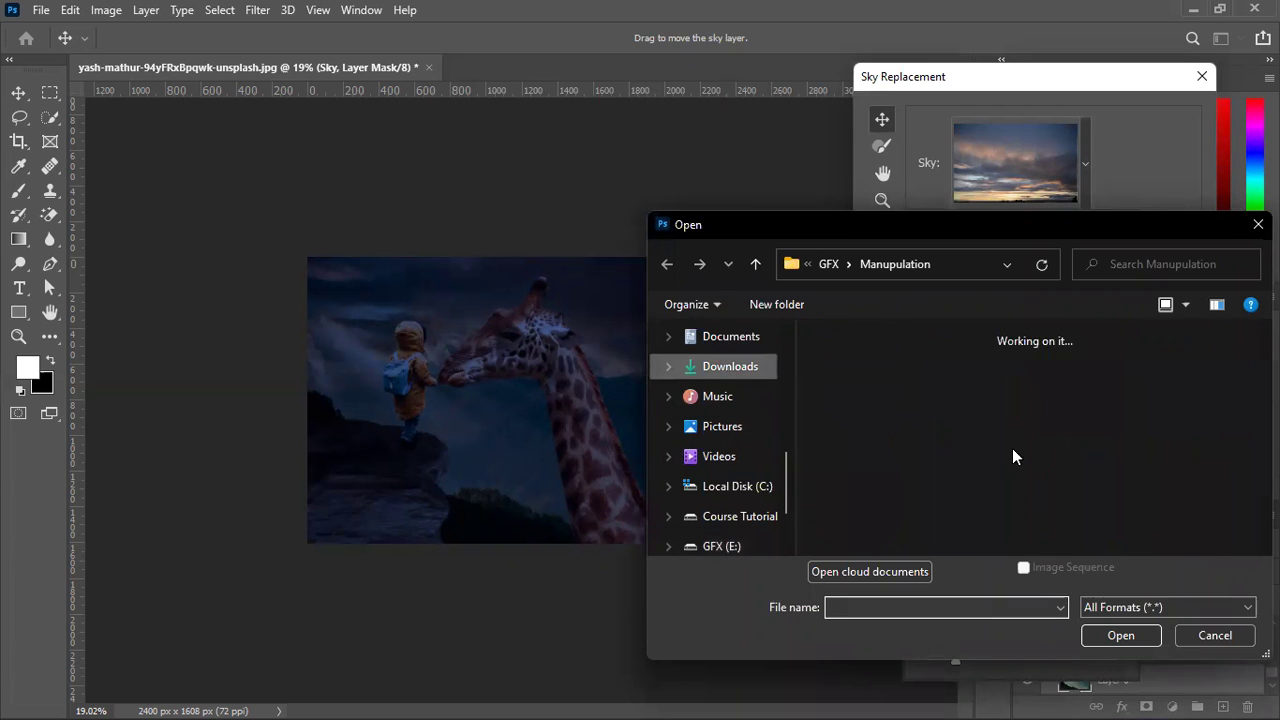
scroll(1040, 455, down, 5)
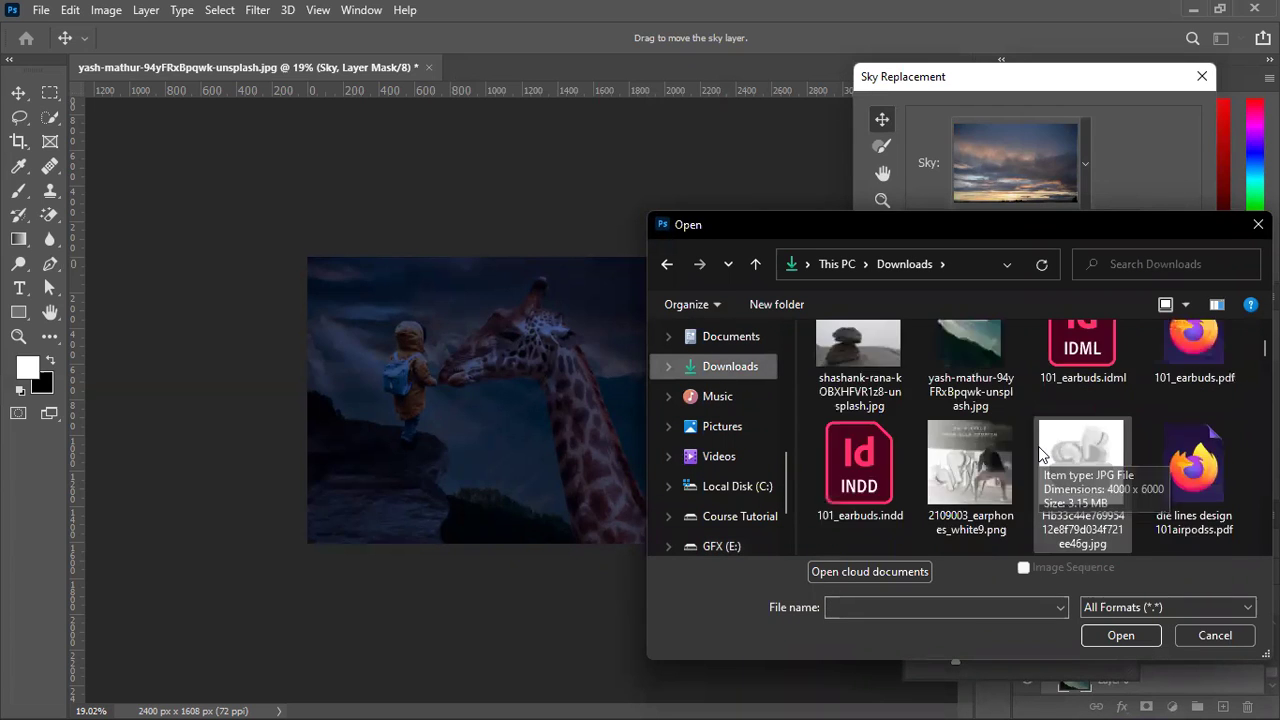
click(1081, 455)
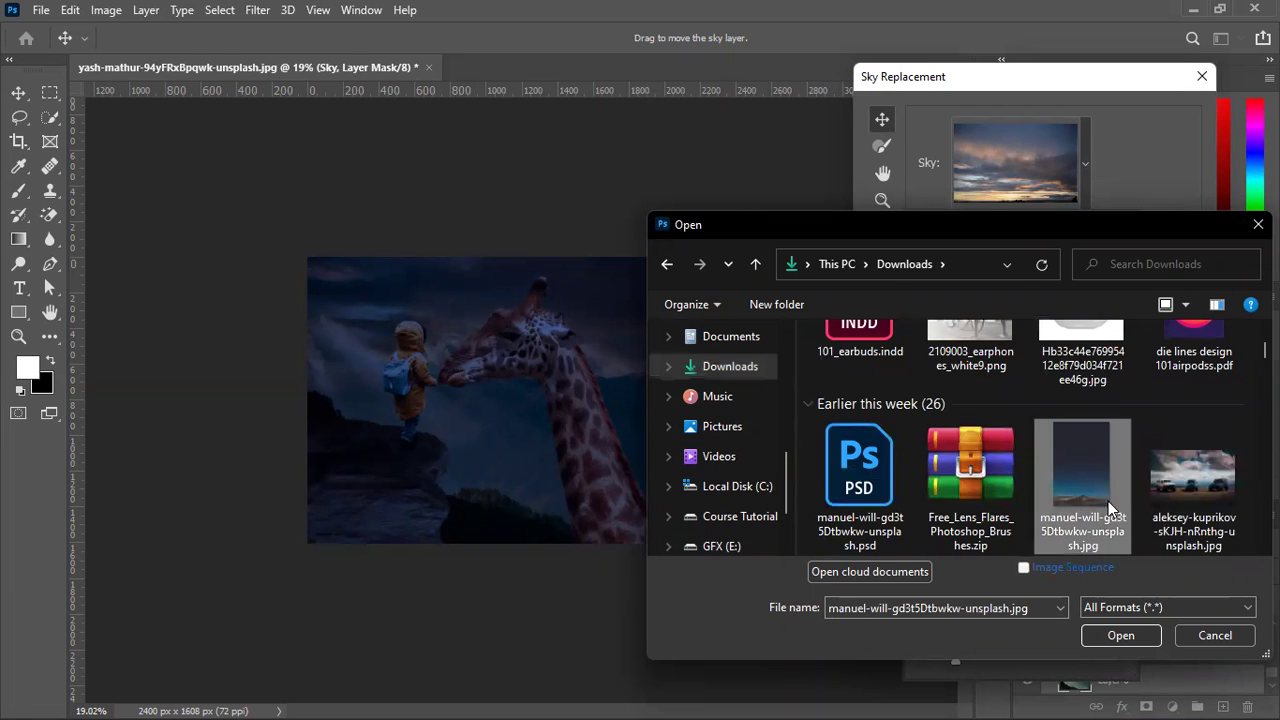
scroll(1083, 497, down, 3)
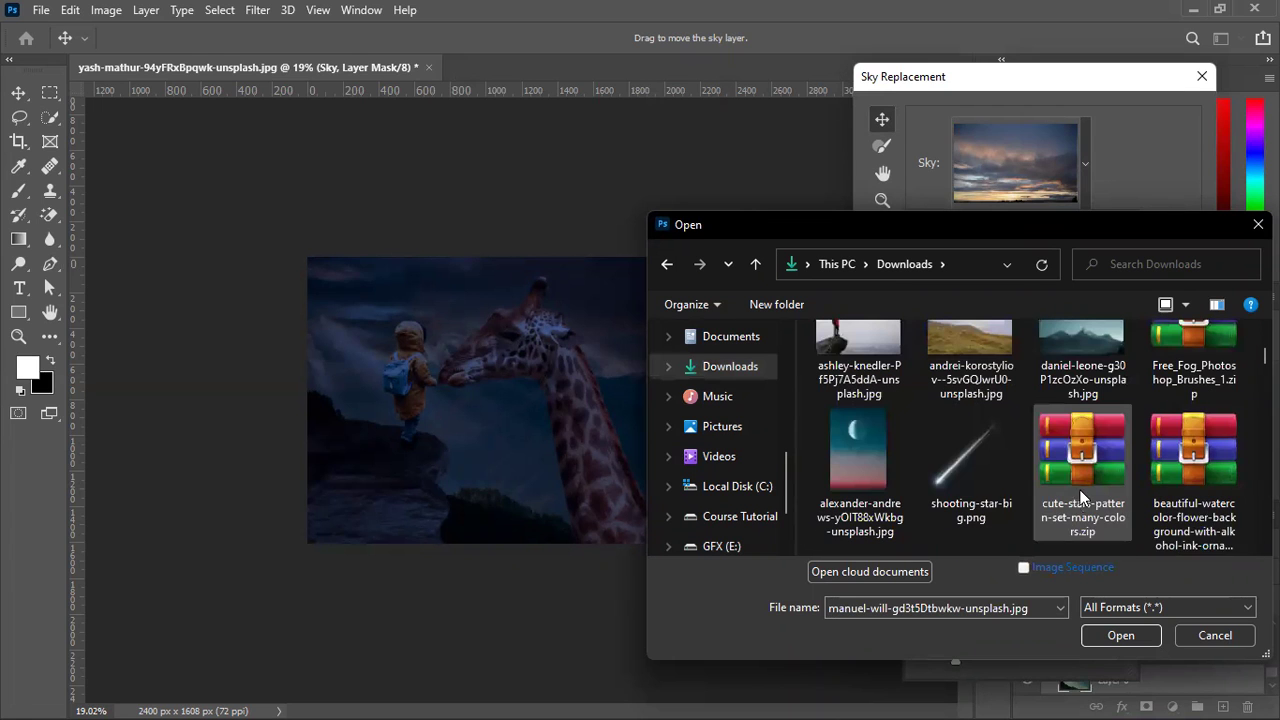
click(1121, 636)
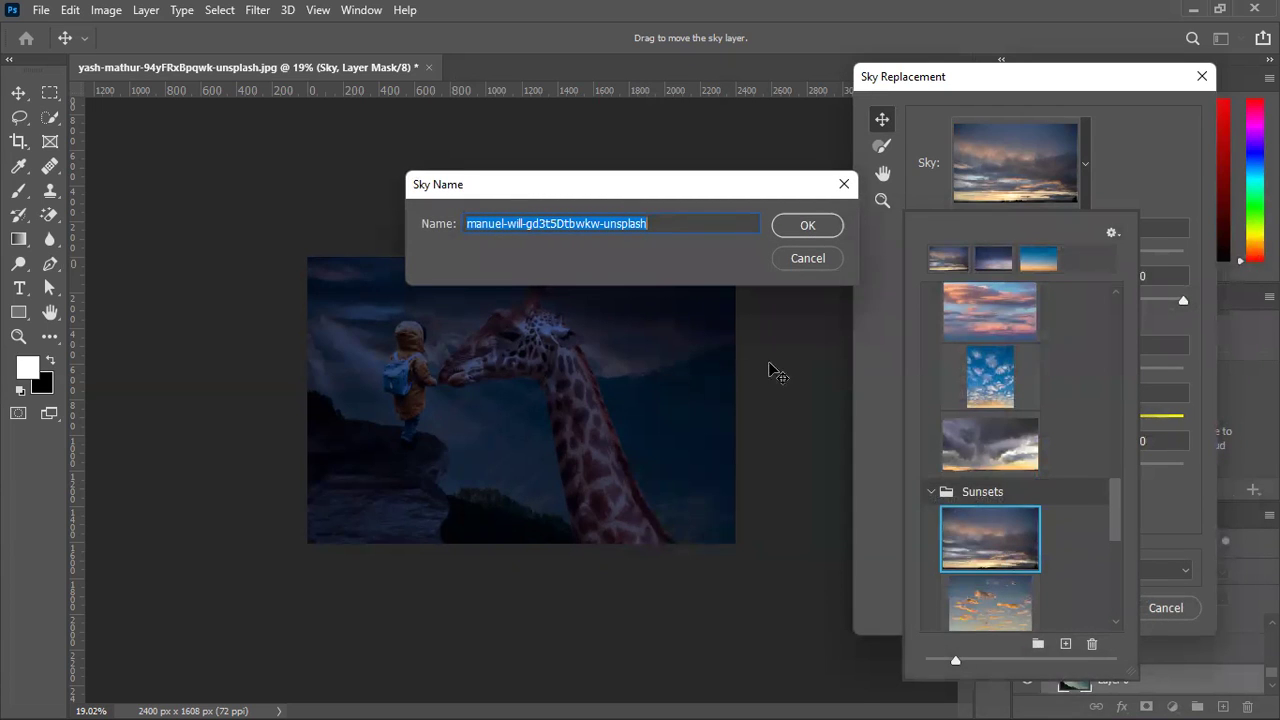
click(807, 228)
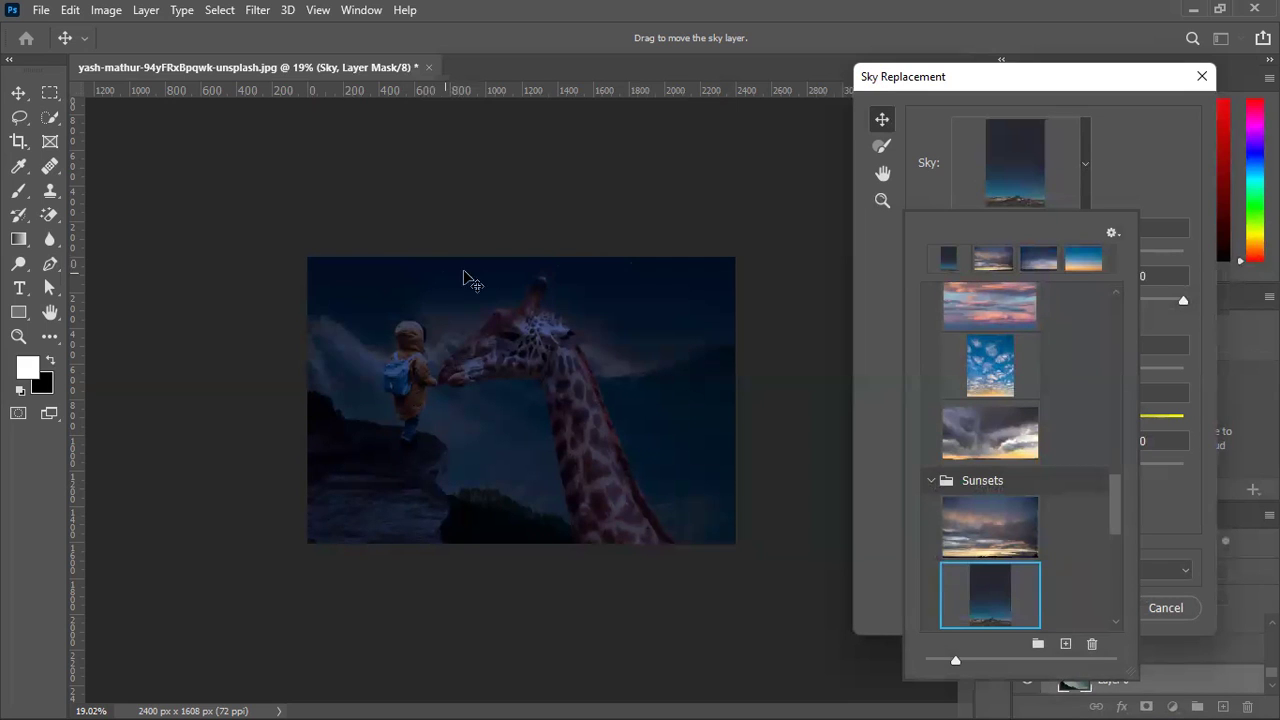
Reposition the imported night sky behind the giraffe and apply the sky replacement as new layers.
click(672, 320)
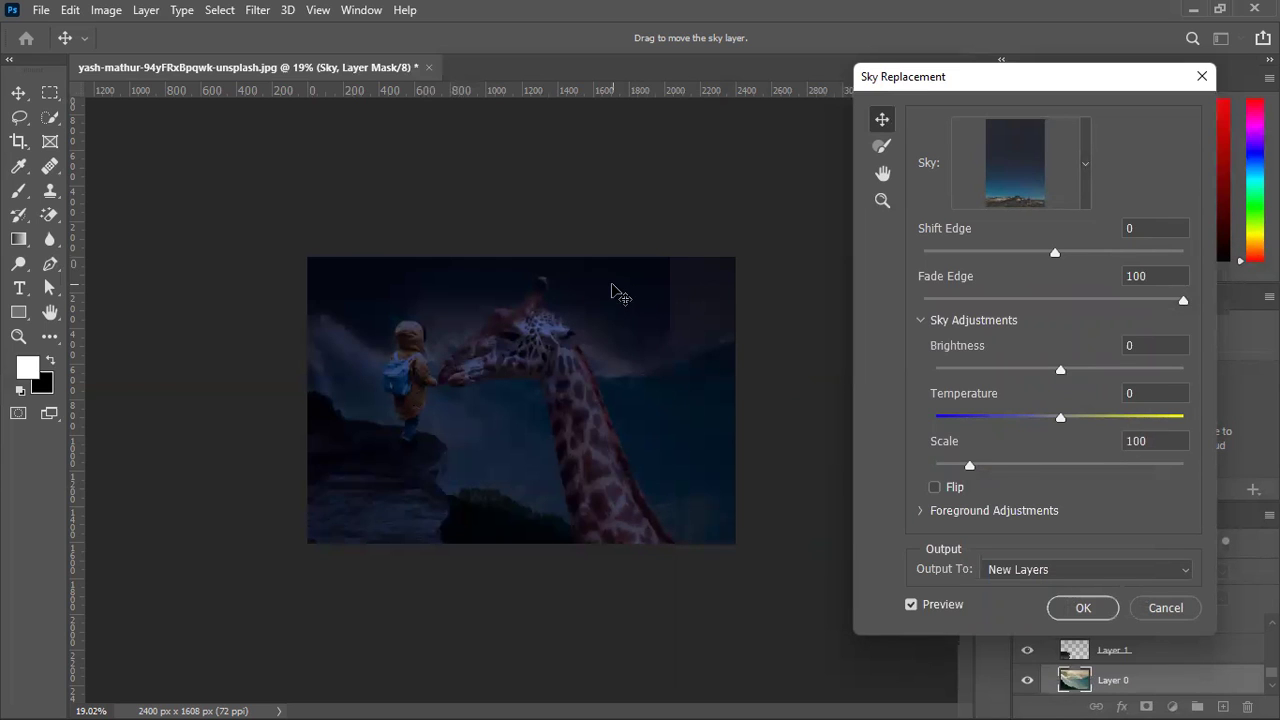
drag(604, 278, 665, 261)
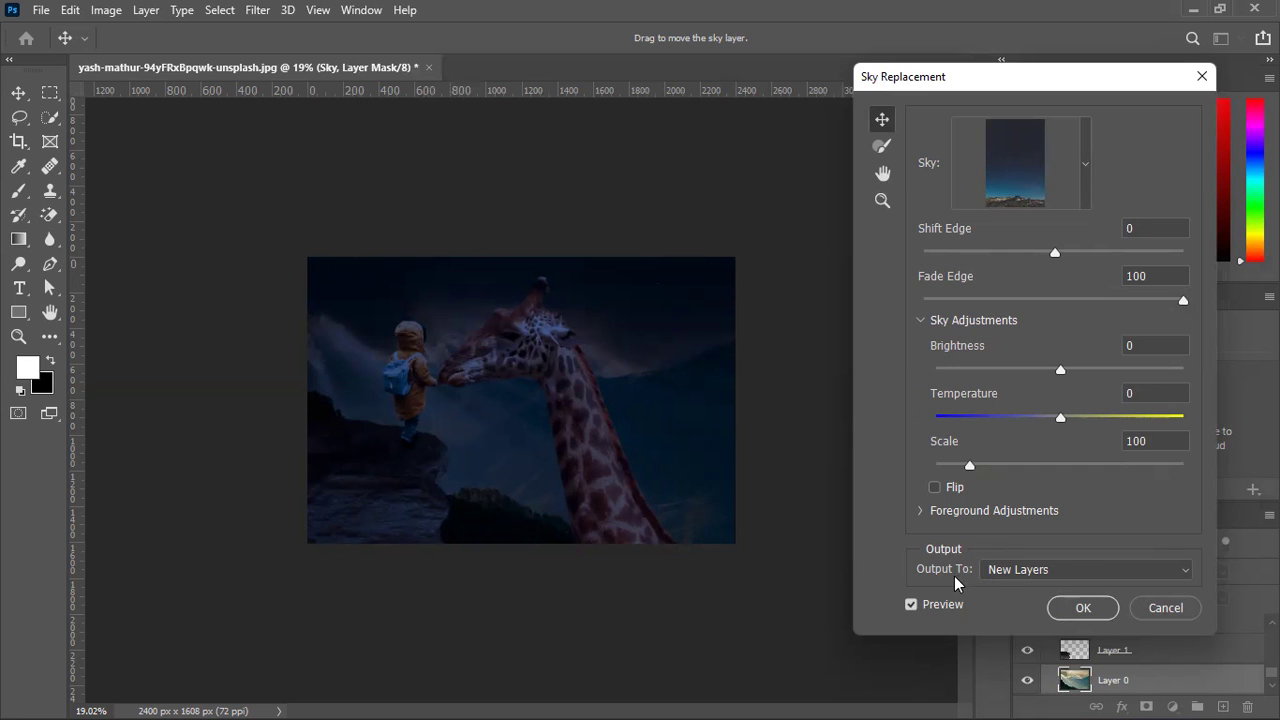
click(1080, 606)
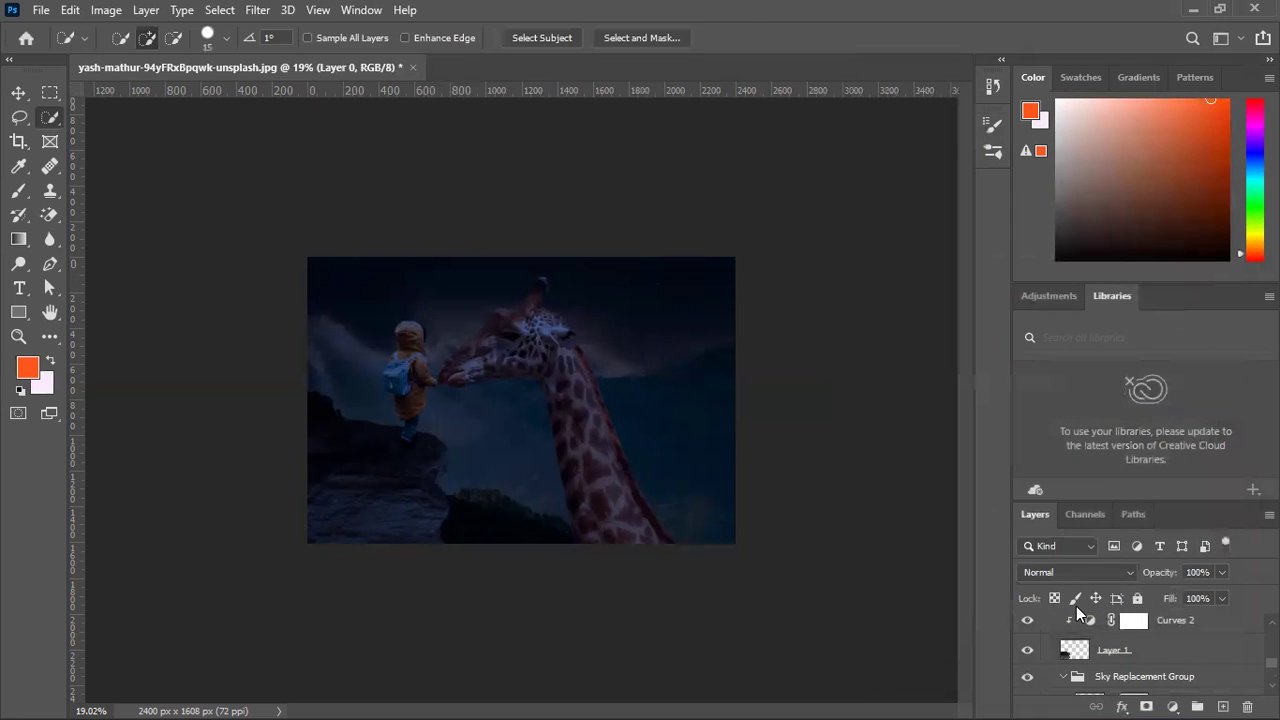
Paint the Sky layer's mask white with a soft 500 px brush to extend the night sky around the child and giraffe.
click(1120, 674)
scroll(1140, 645, down, 2)
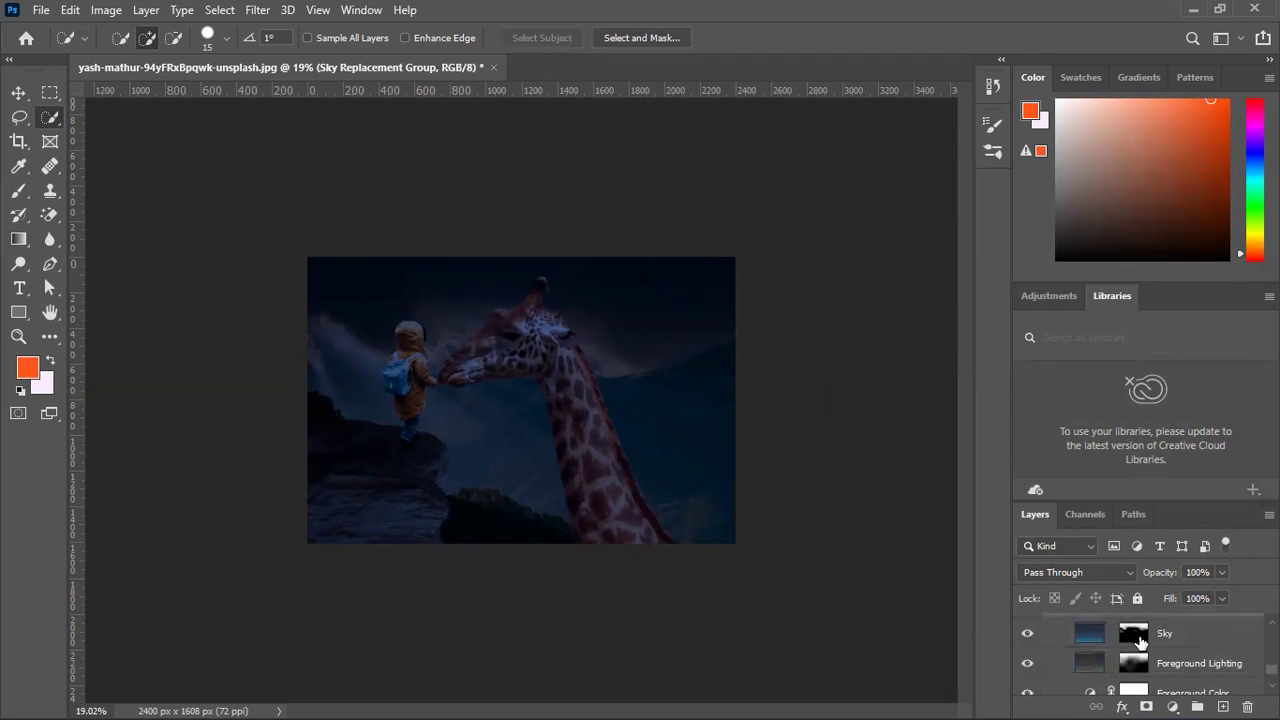
click(1140, 640)
scroll(1150, 652, down, 1)
scroll(1150, 652, up, 1)
scroll(1147, 641, up, 2)
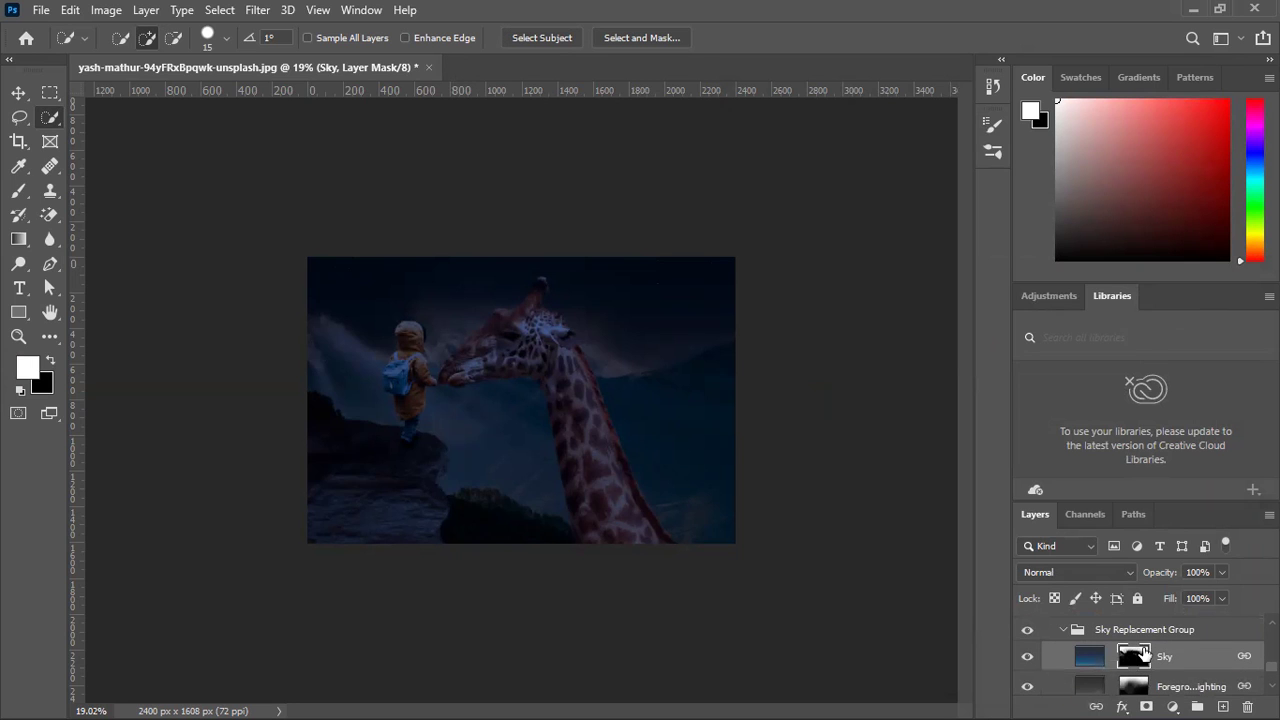
click(19, 191)
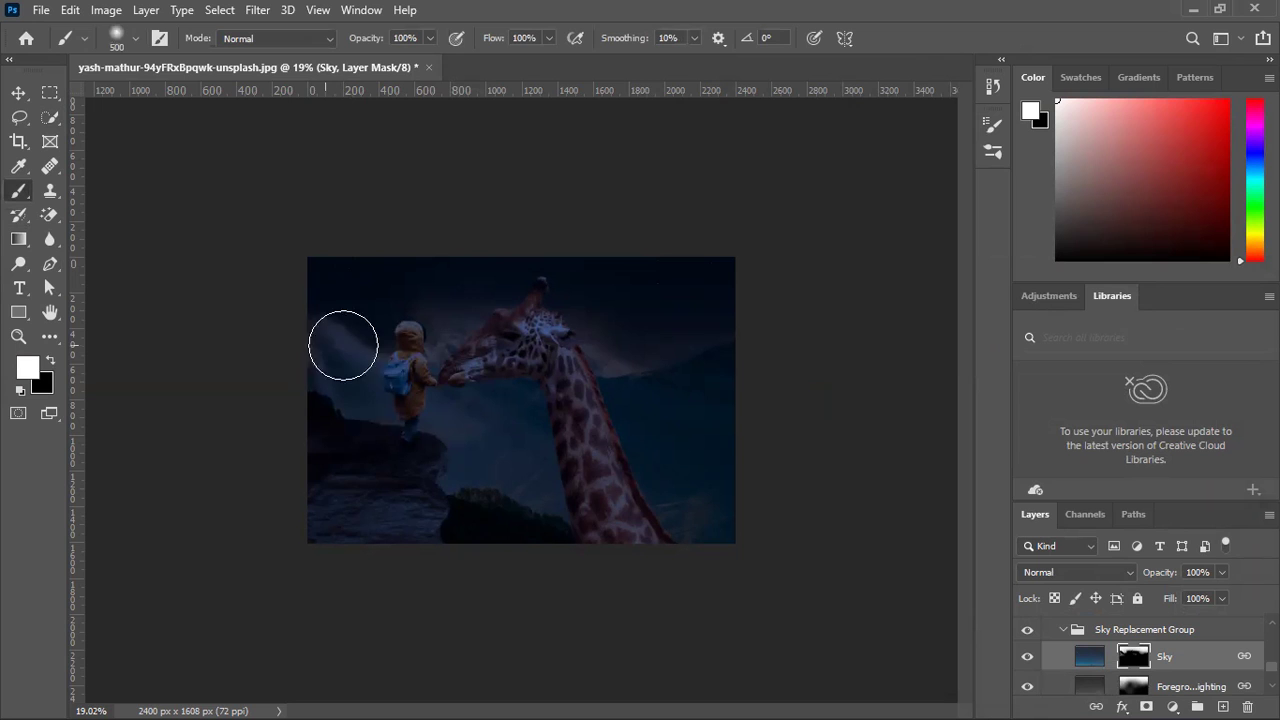
drag(343, 340, 311, 322)
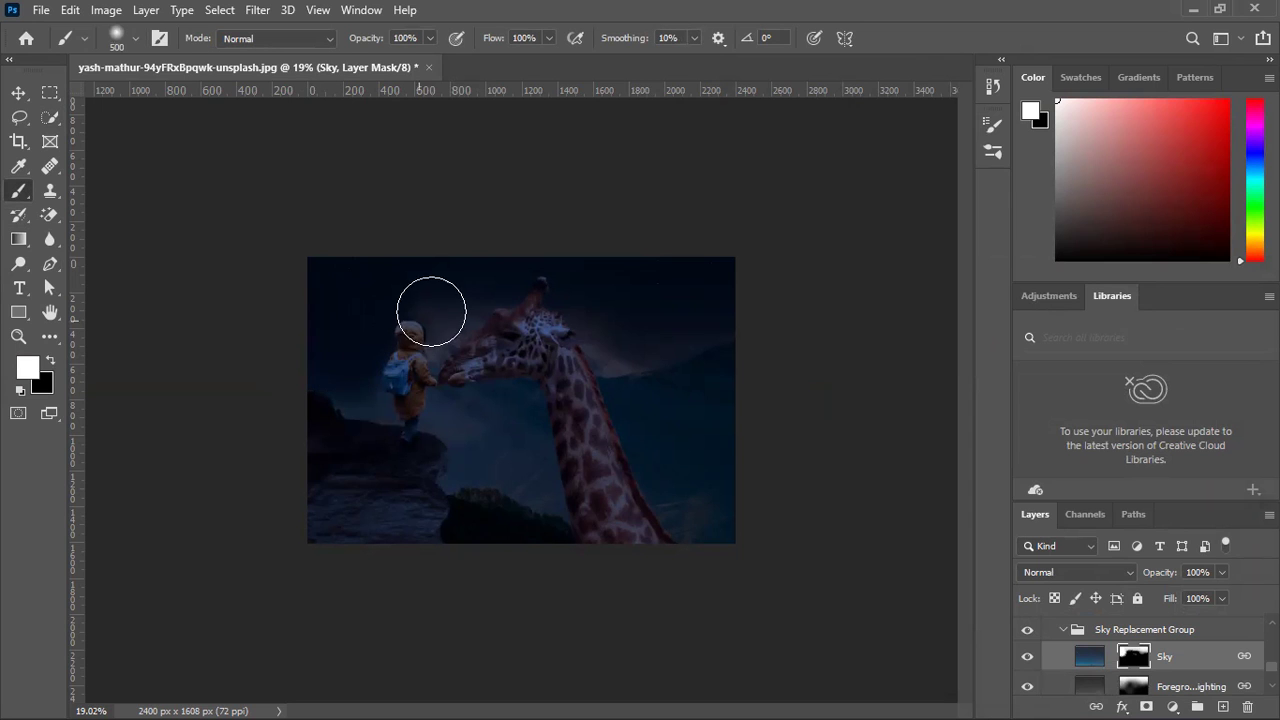
drag(429, 303, 637, 311)
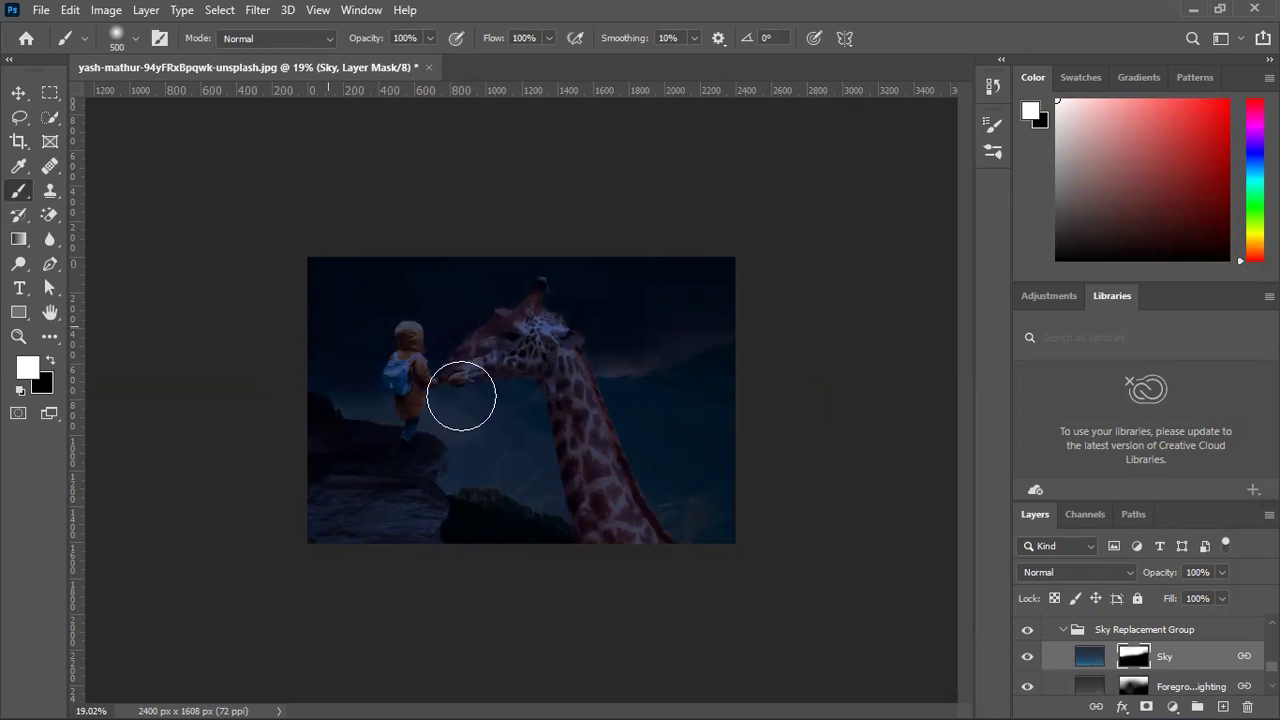
mouse_move(720, 320)
mouse_down()
mouse_move(467, 383)
mouse_move(559, 375)
mouse_move(646, 326)
mouse_move(695, 325)
mouse_move(500, 416)
mouse_move(348, 398)
mouse_up()
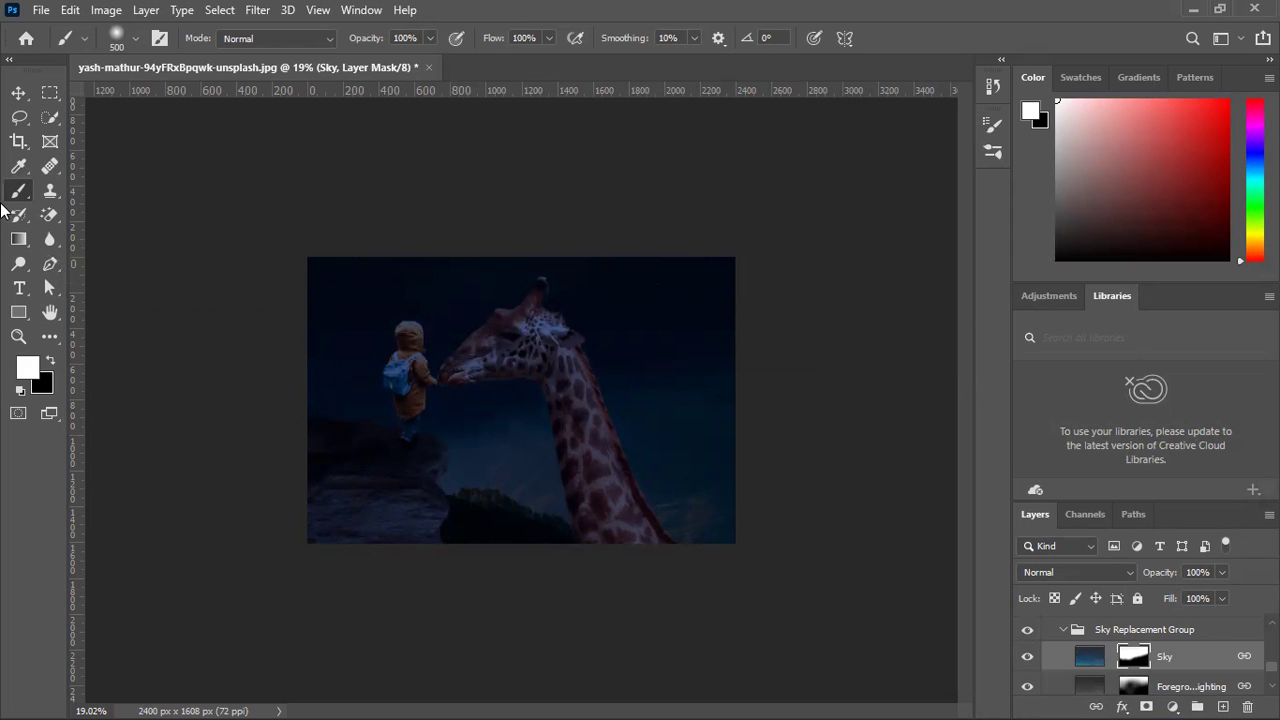
Place alexander-andrews-yOIT88xWkbg-unsplash.jpg from the Downloads folder into the composite at its default size.
click(18, 92)
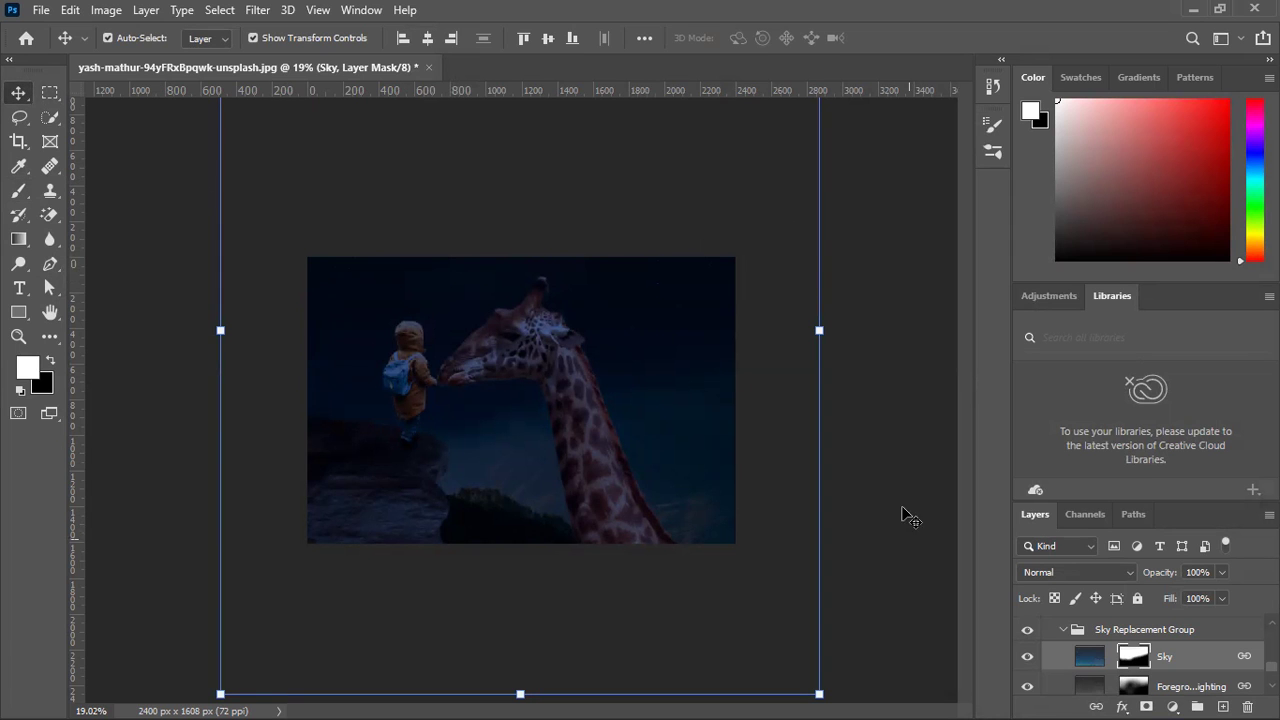
click(1193, 9)
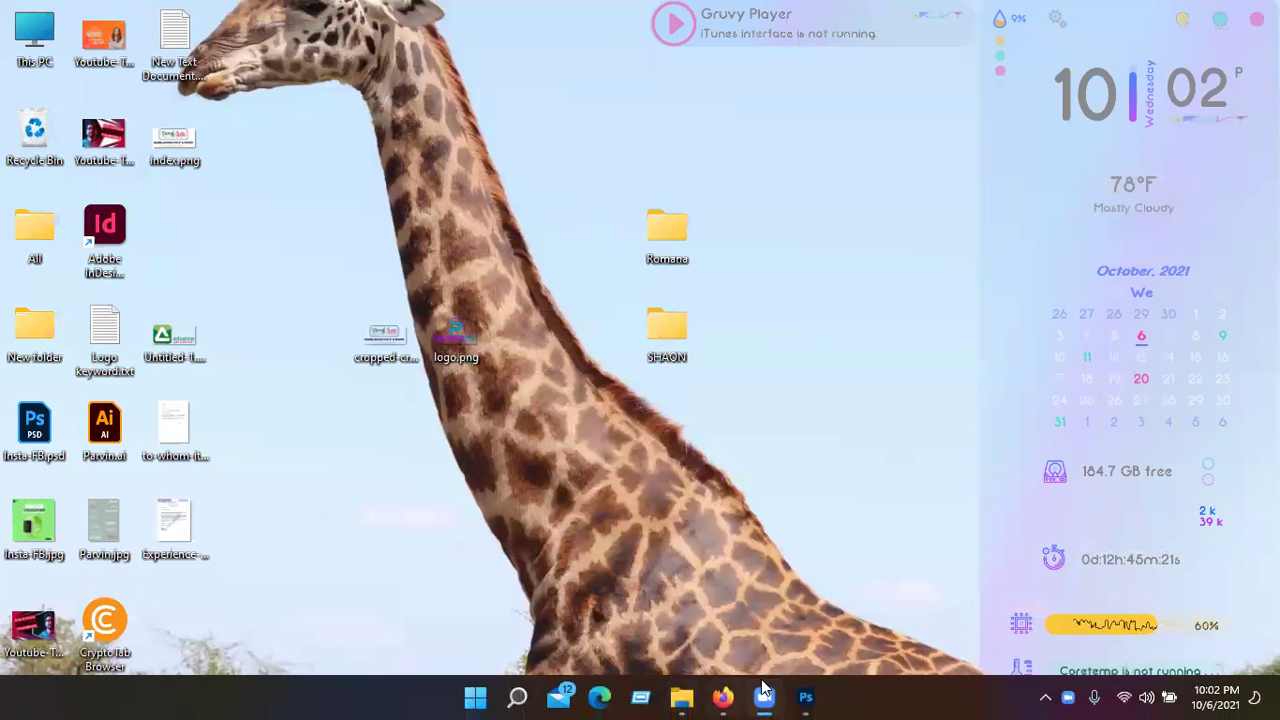
click(806, 697)
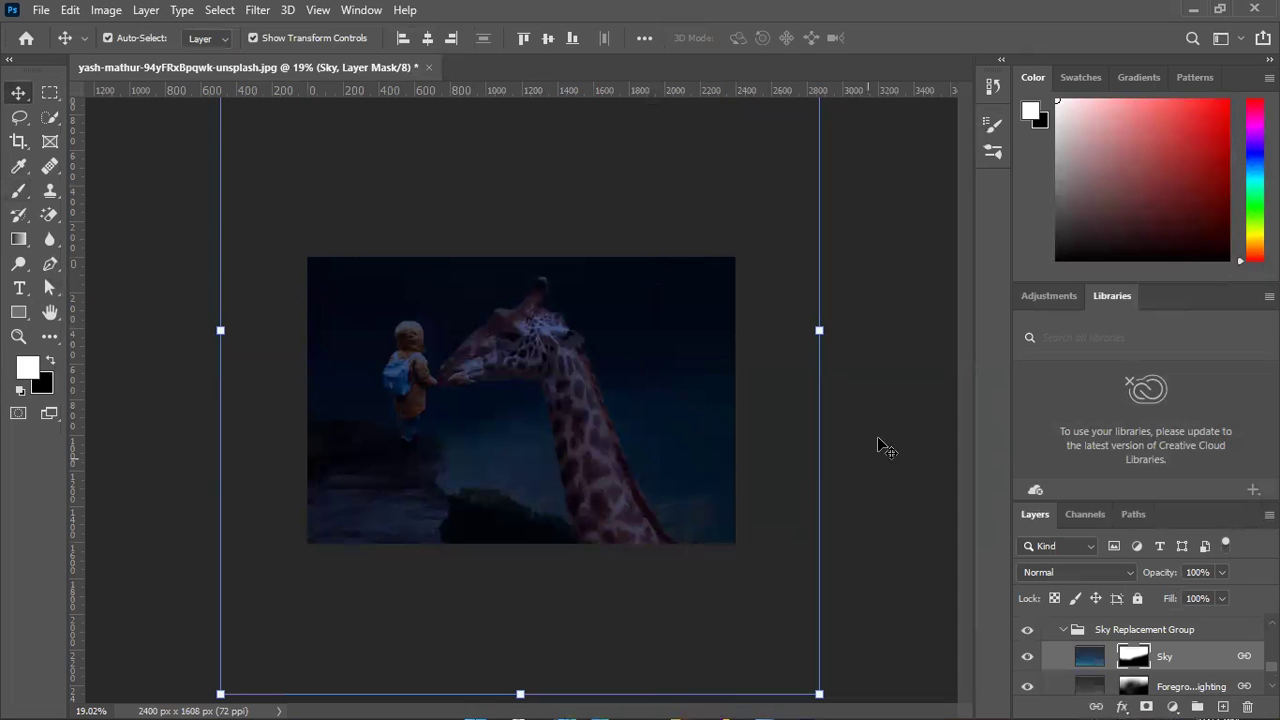
click(1219, 9)
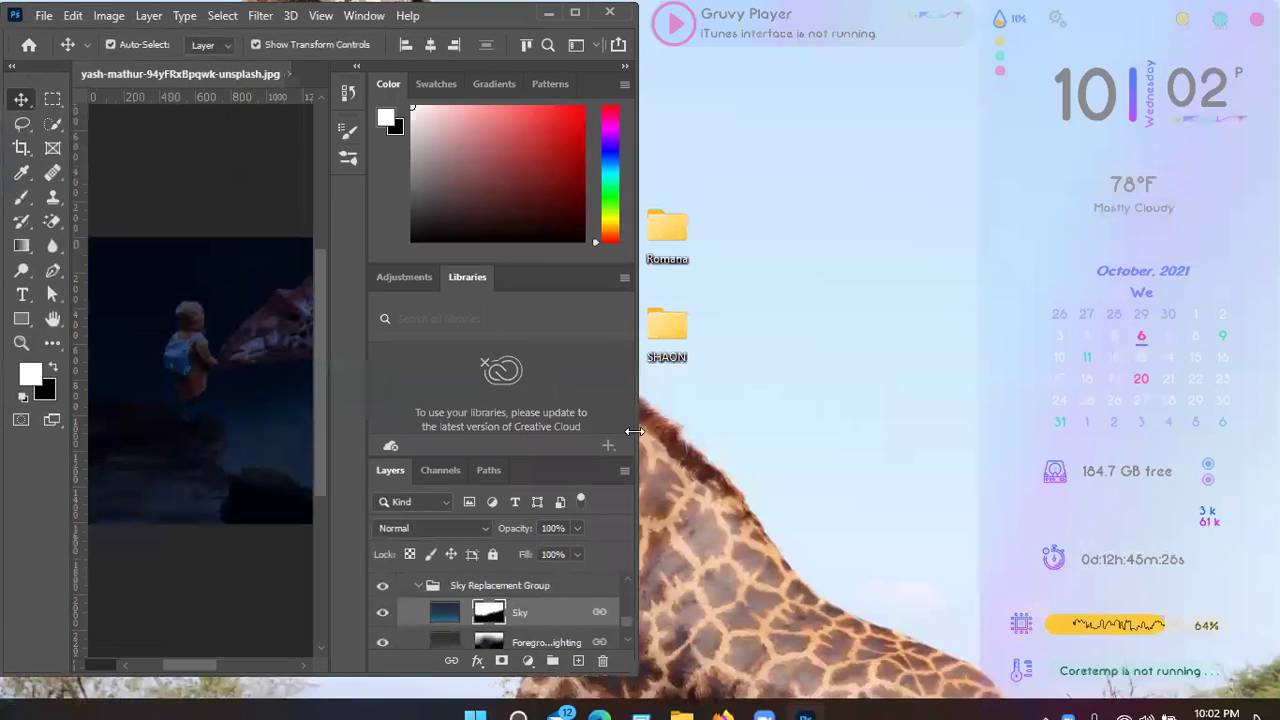
click(681, 710)
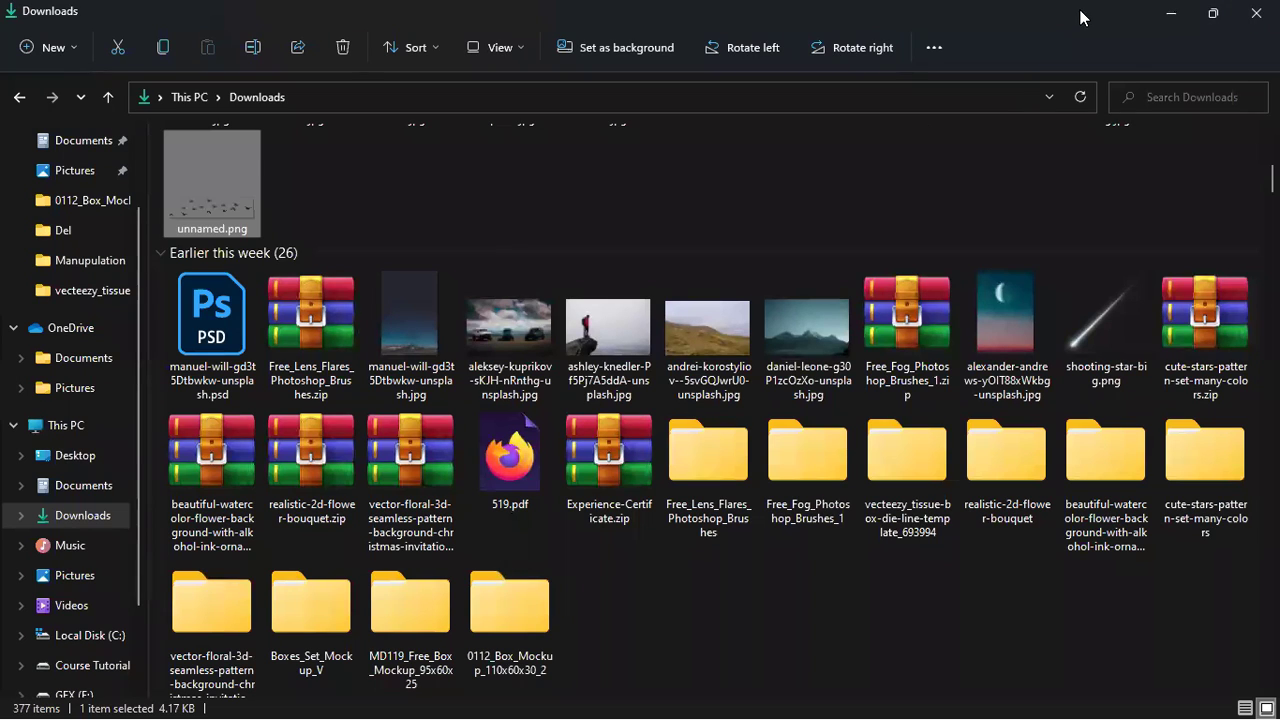
key(super+Right)
drag(875, 322, 210, 360)
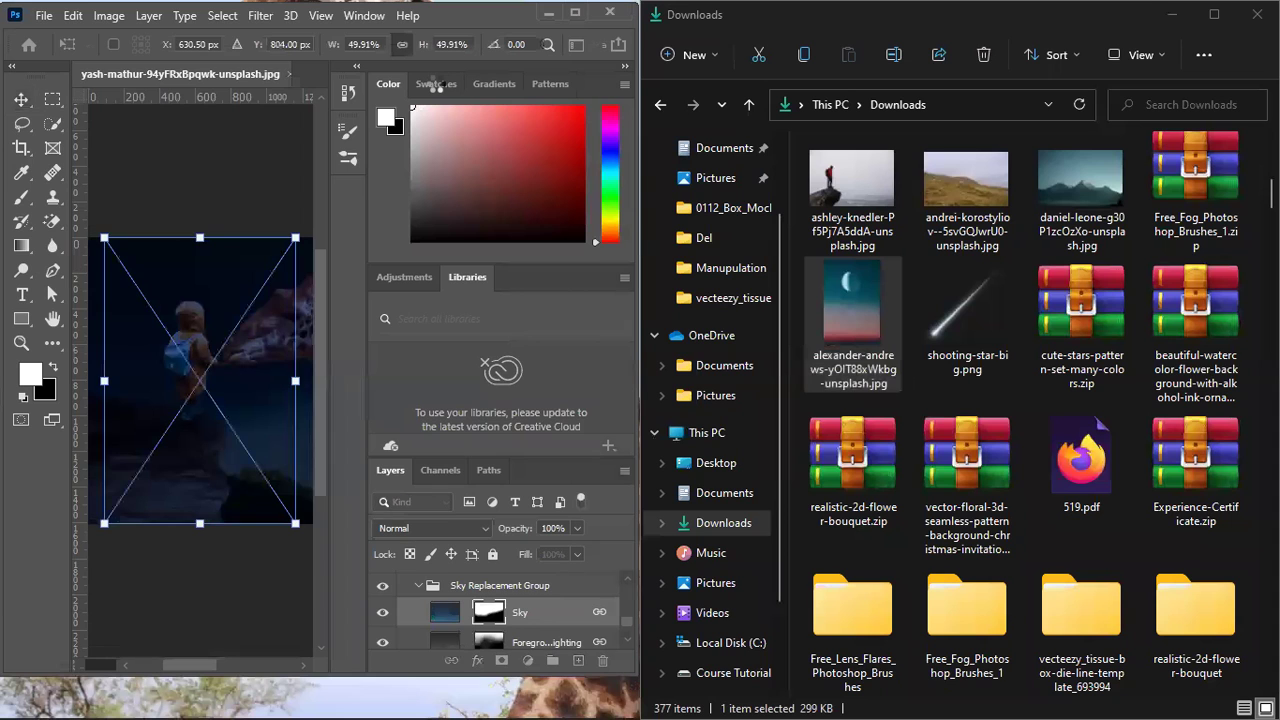
click(575, 13)
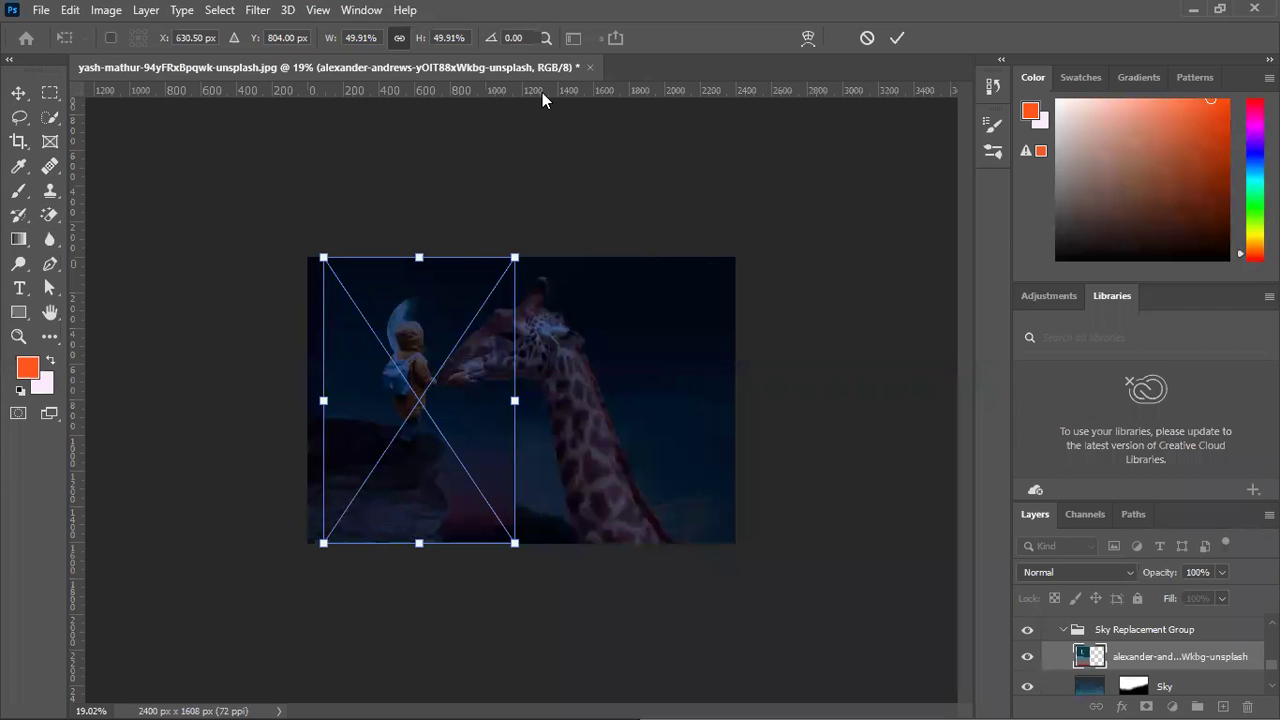
click(906, 39)
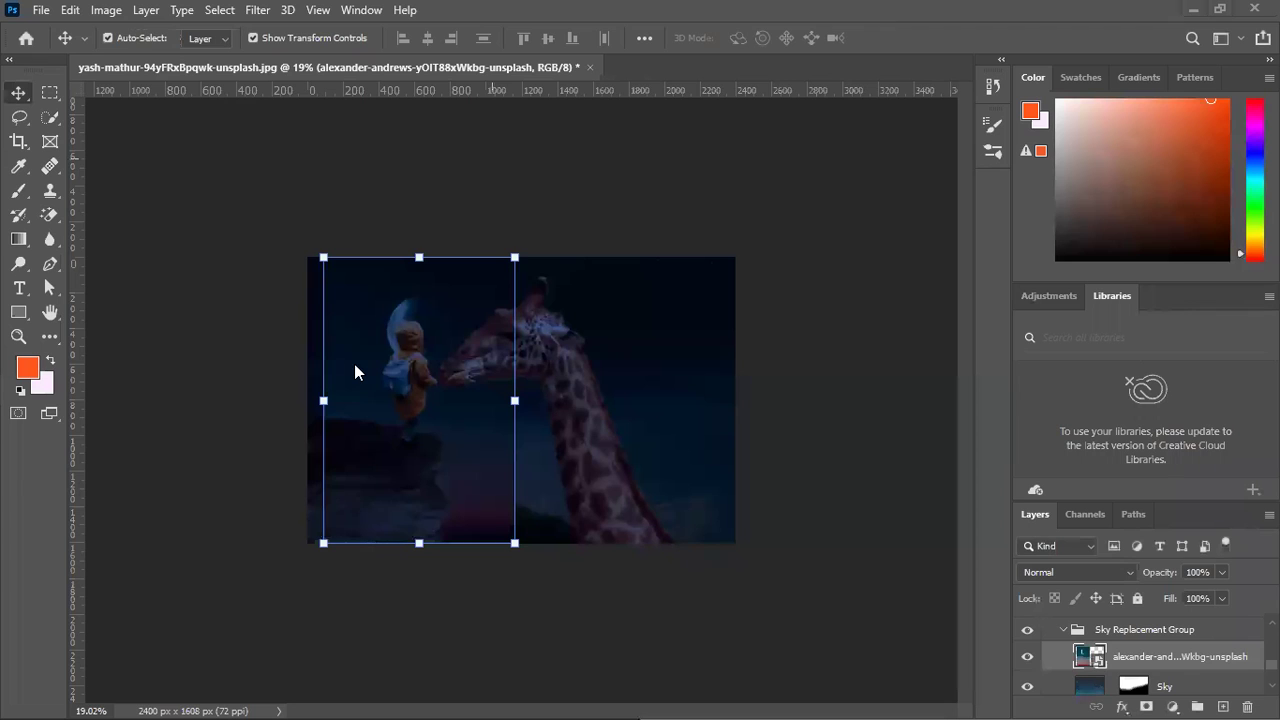
Scale the placed moon photo to about 46.5% between the child and giraffe, and move its layer to the top of the Night group.
scroll(384, 384, up, 2)
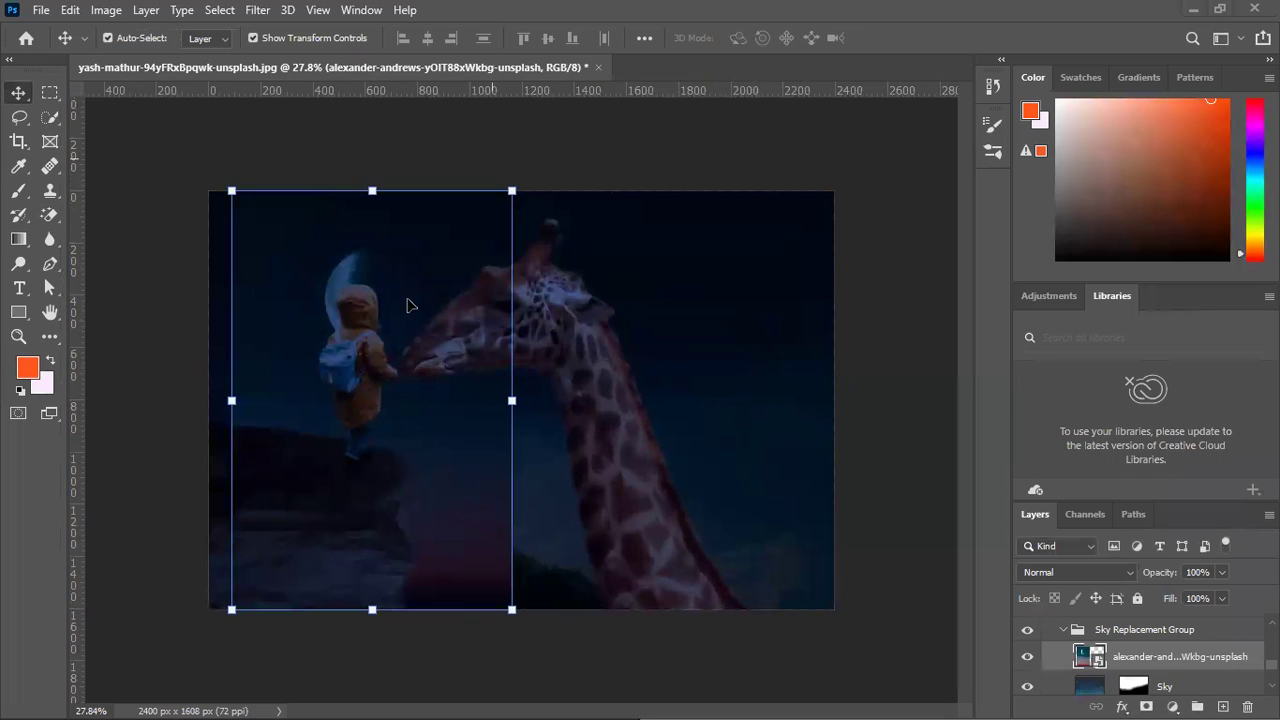
drag(385, 300, 434, 290)
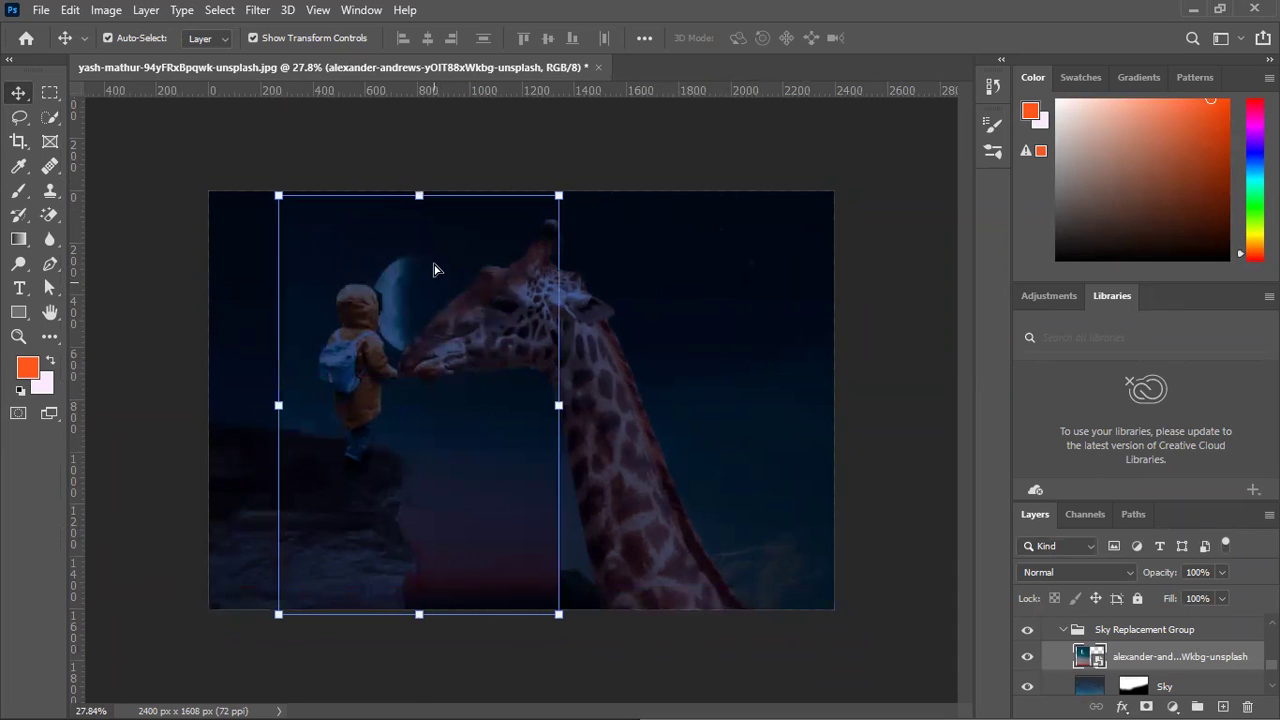
drag(558, 195, 549, 210)
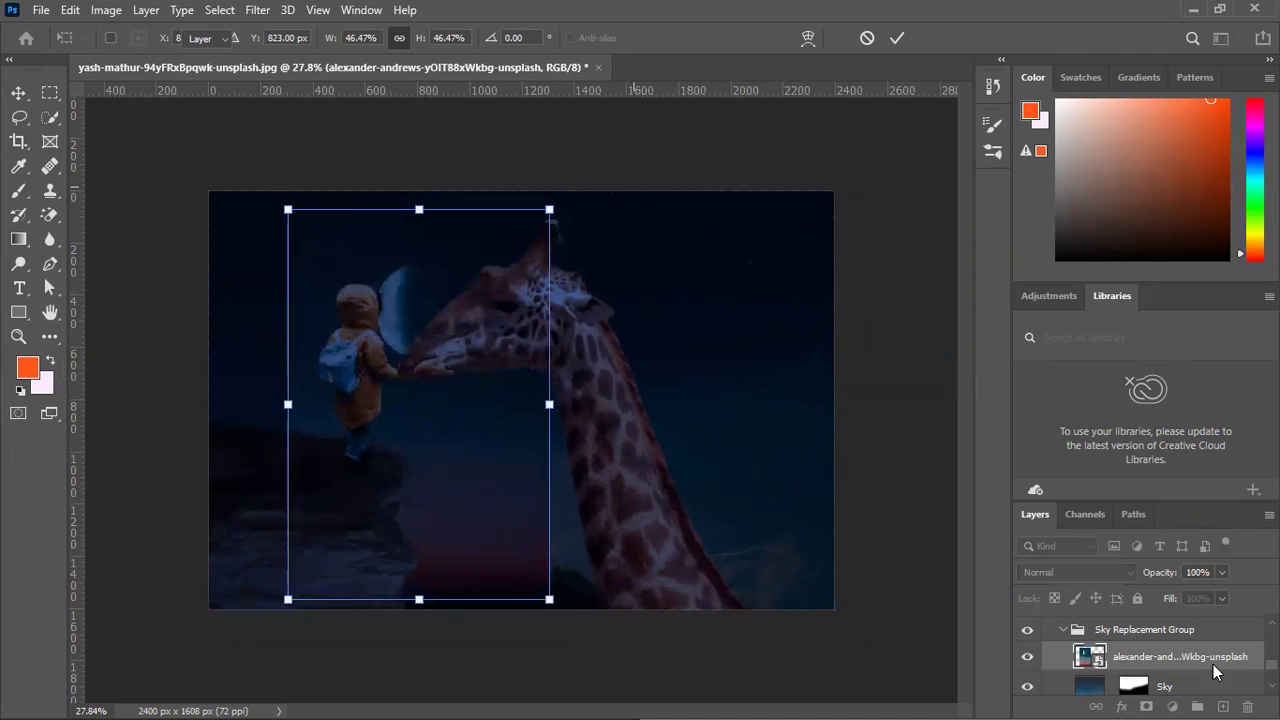
drag(1203, 543, 1130, 638)
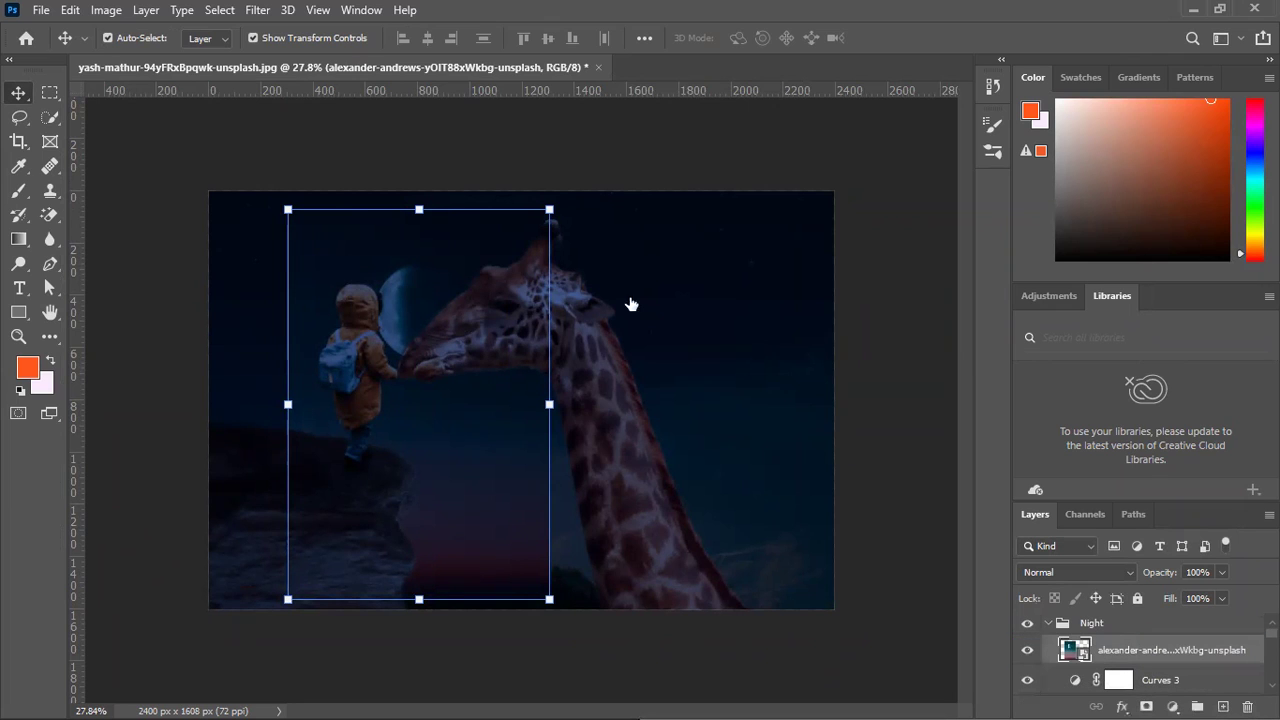
Select the moon in the placed photo with the Quick Selection tool, subtracting stray background along its edge.
click(19, 117)
click(50, 117)
right_click(50, 117)
click(120, 132)
mouse_move(425, 337)
mouse_down()
mouse_move(413, 276)
mouse_move(432, 300)
mouse_move(425, 343)
mouse_up()
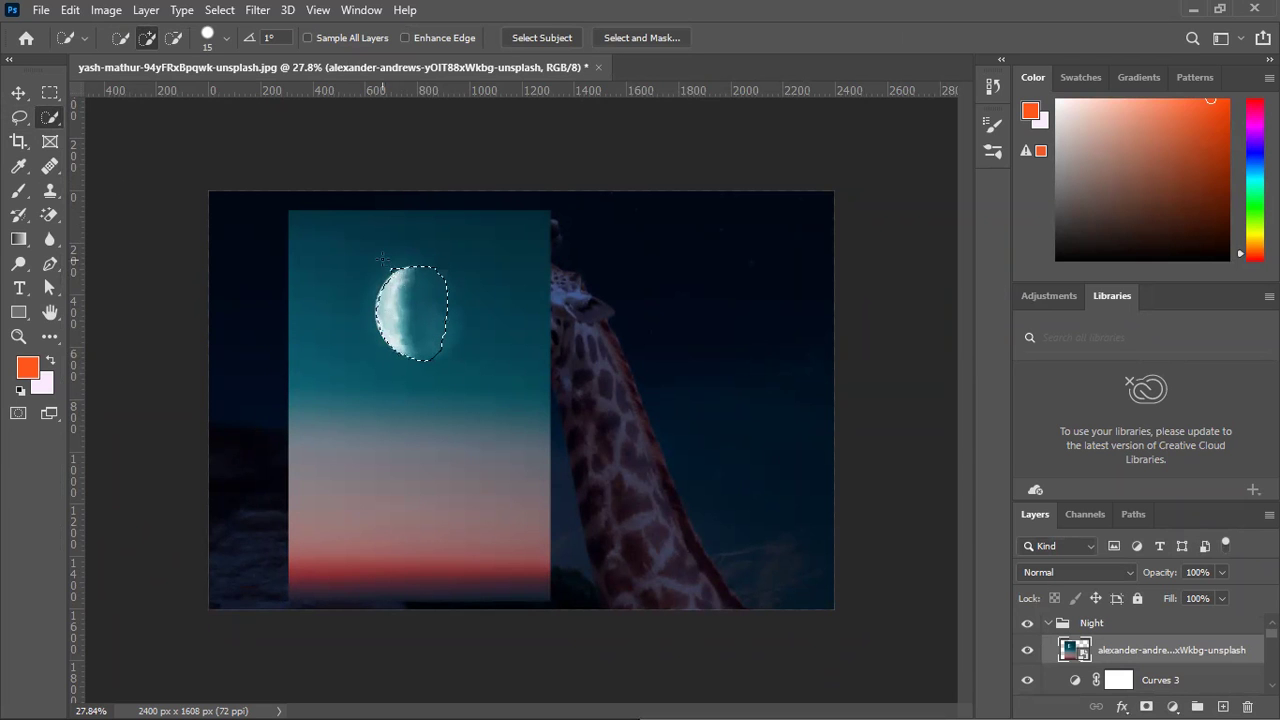
scroll(410, 318, up, 6)
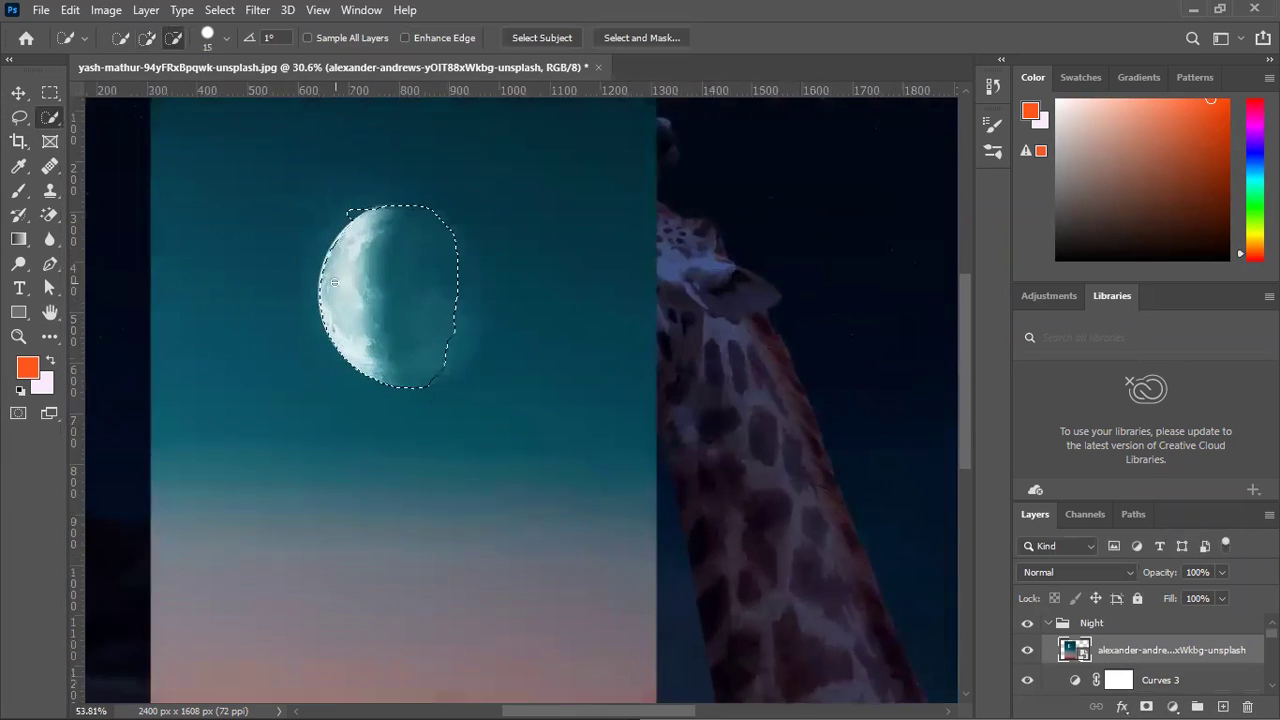
alt+click(364, 172)
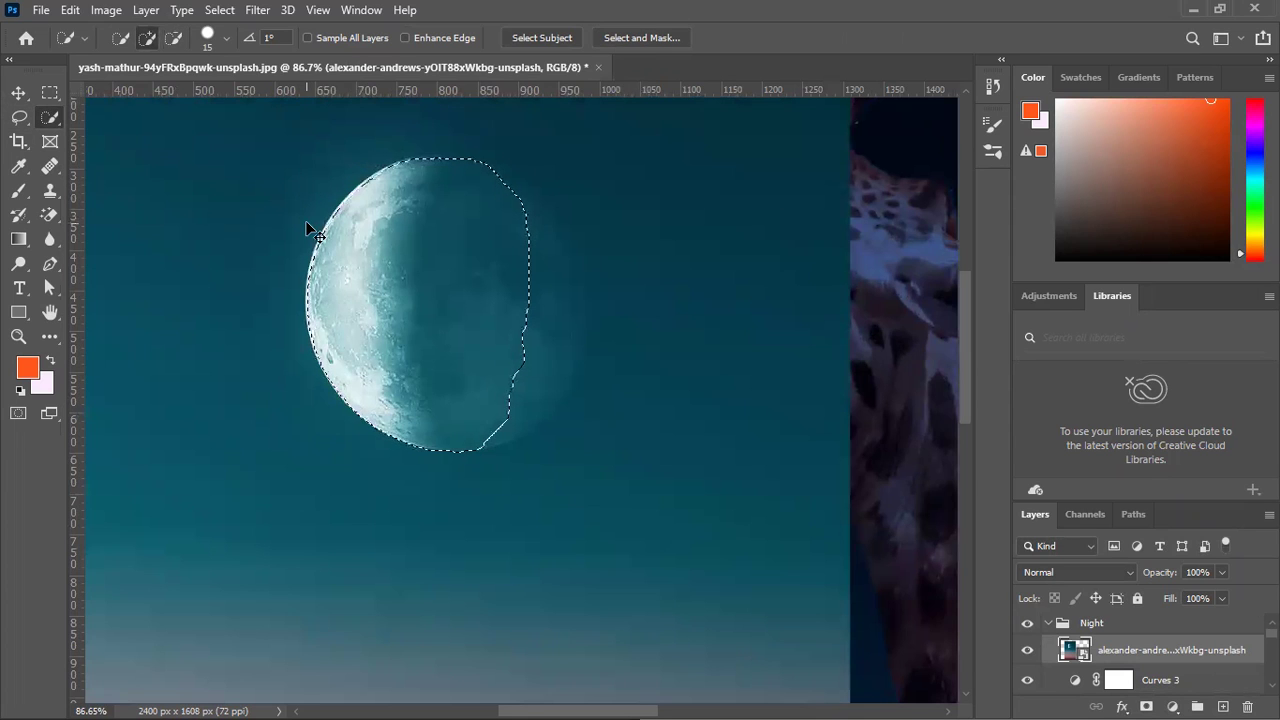
Copy the selected moon to a new layer and delete the placed photo's layer.
key(ctrl+j)
click(19, 93)
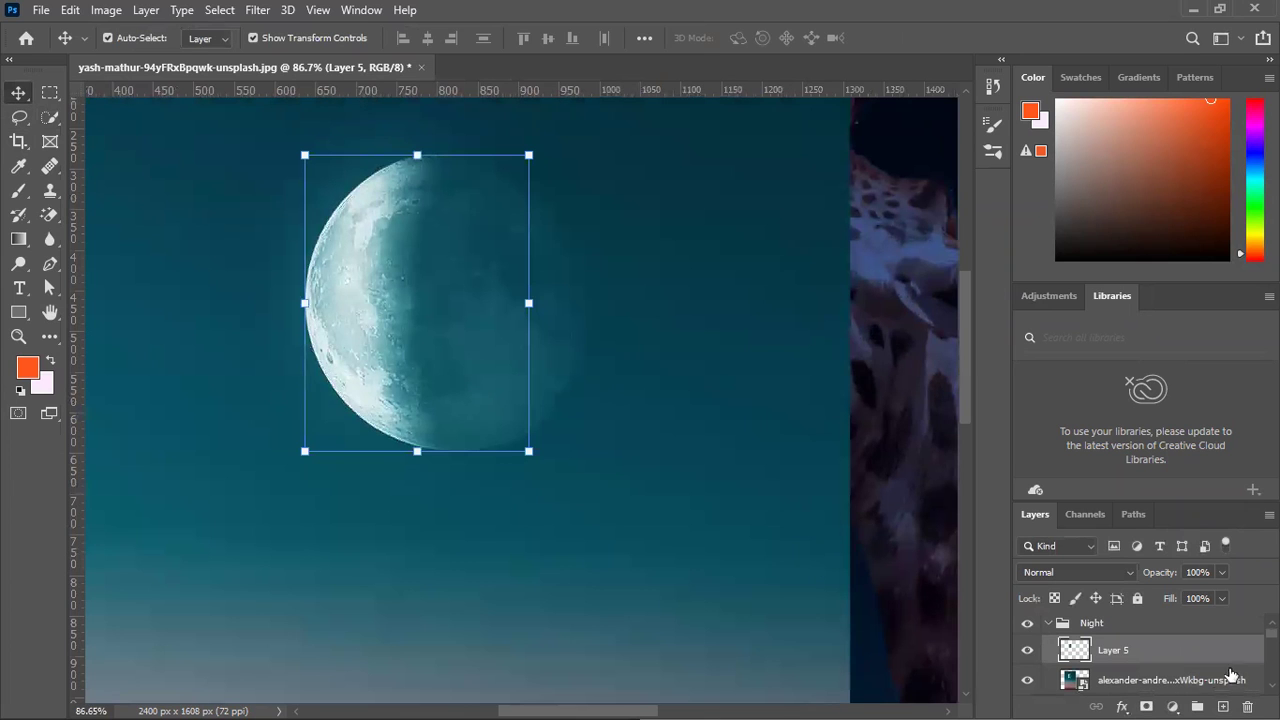
click(1232, 677)
key(ctrl+m)
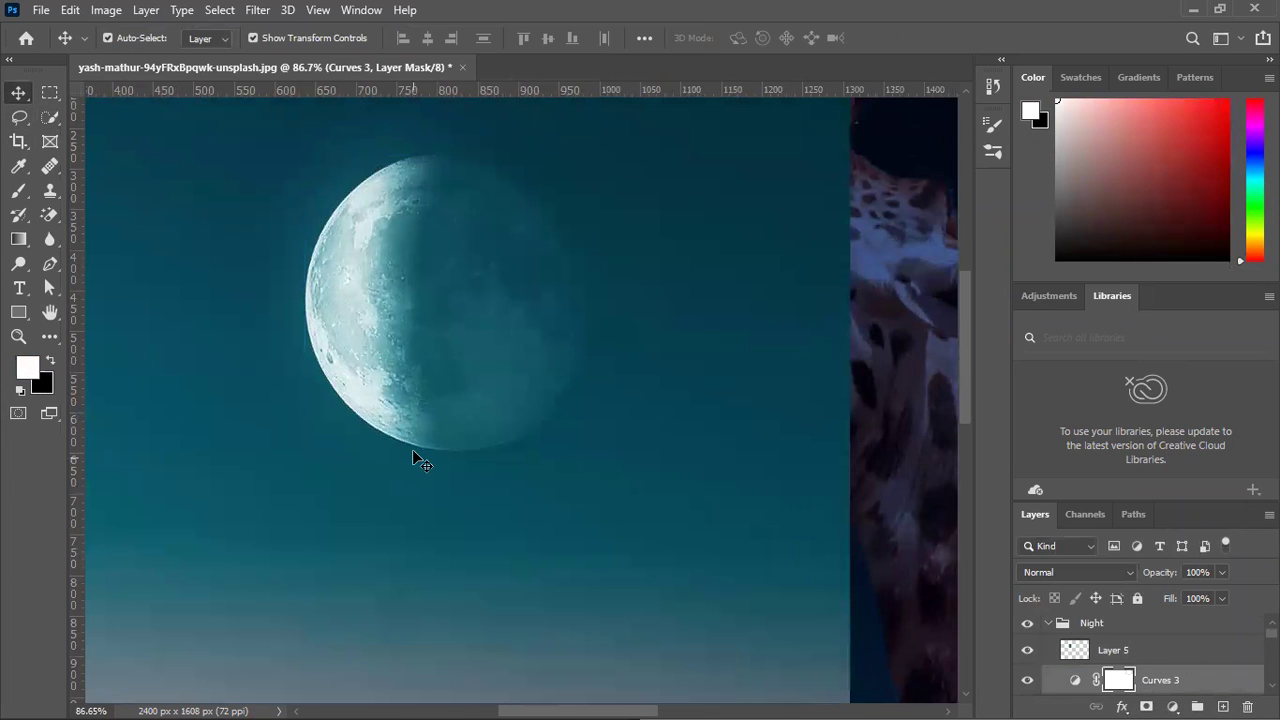
scroll(412, 449, down, 5)
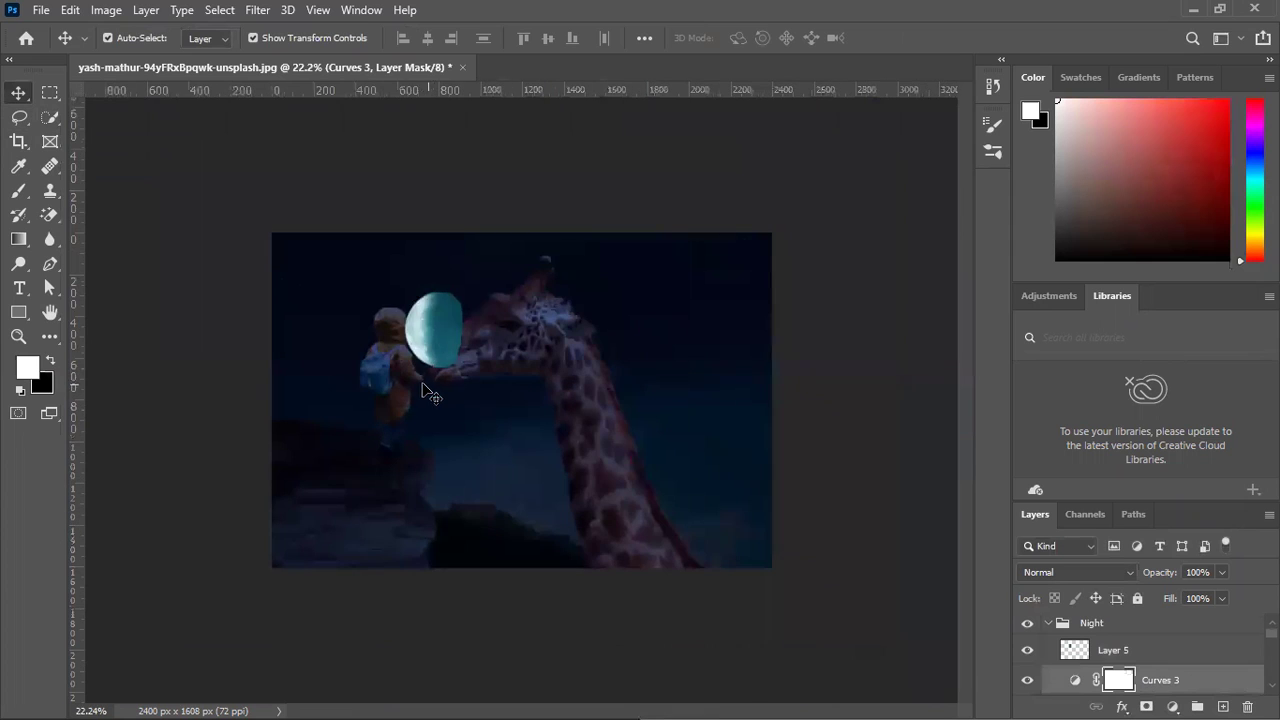
Rotate the cut-out moon by -150° so its lit side faces the giraffe.
click(426, 323)
drag(488, 285, 365, 365)
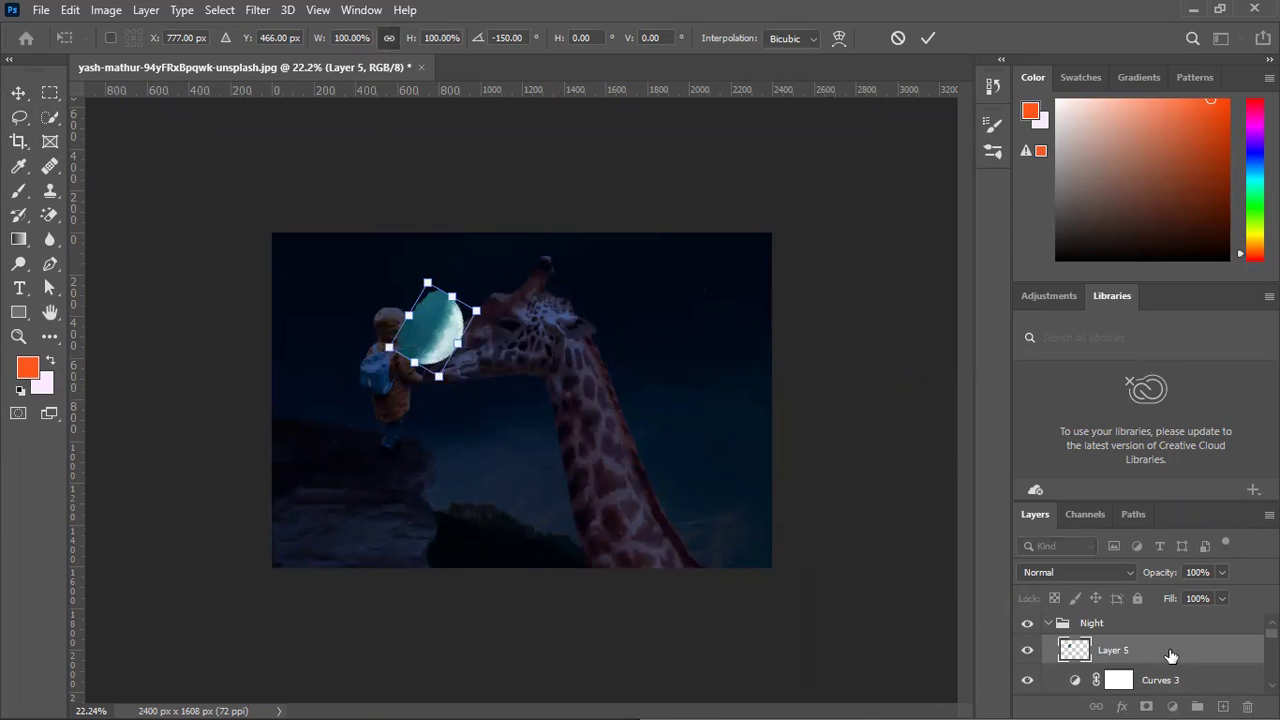
key(Return)
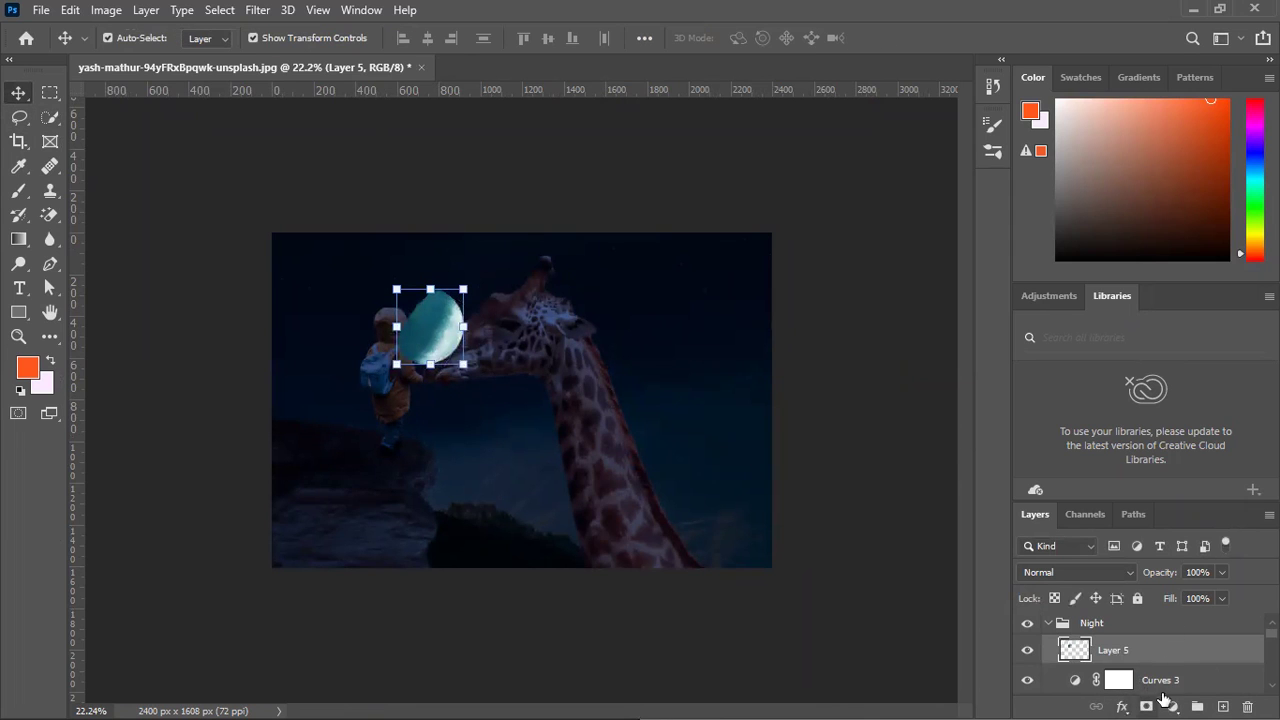
Add a mask to the moon layer and paint its dark side black with a soft 150 px brush, leaving a crescent.
click(1146, 707)
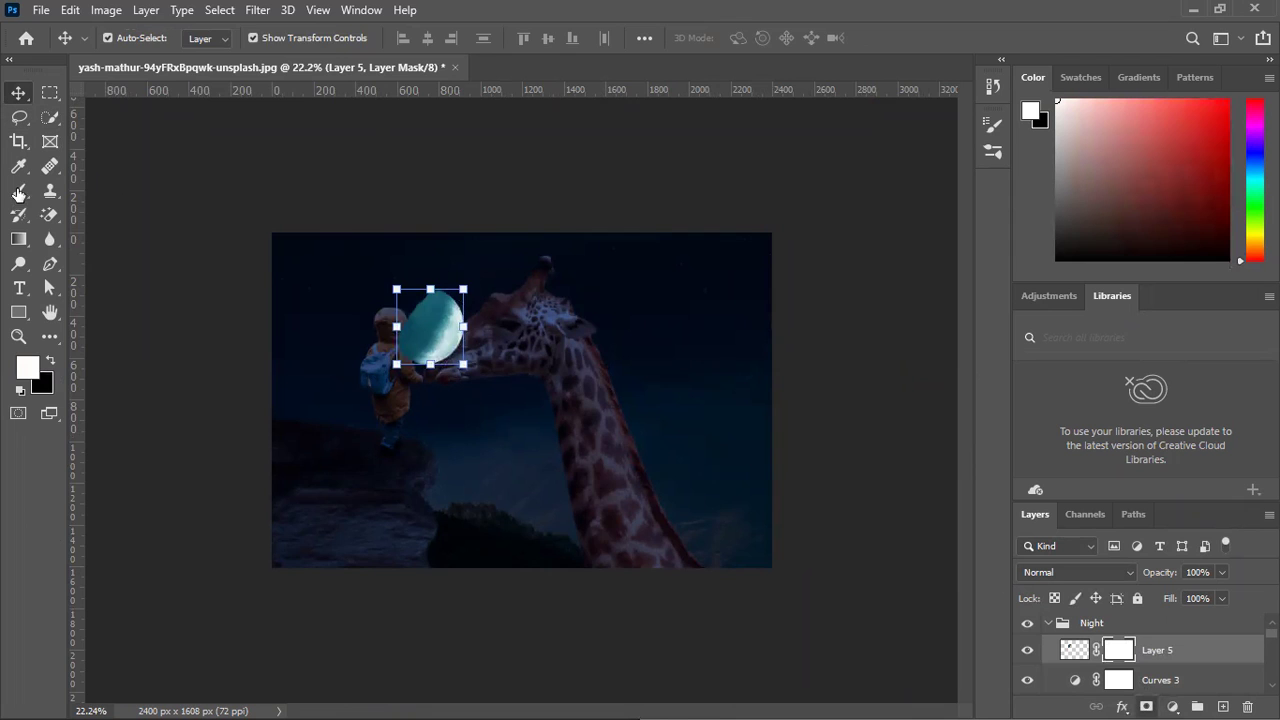
click(19, 192)
scroll(420, 340, up, 5)
key(bracketleft)
key(bracketleft)
key(bracketleft)
key(bracketleft)
click(47, 362)
mouse_move(271, 343)
mouse_down()
mouse_move(370, 181)
mouse_move(379, 208)
mouse_move(320, 330)
mouse_up()
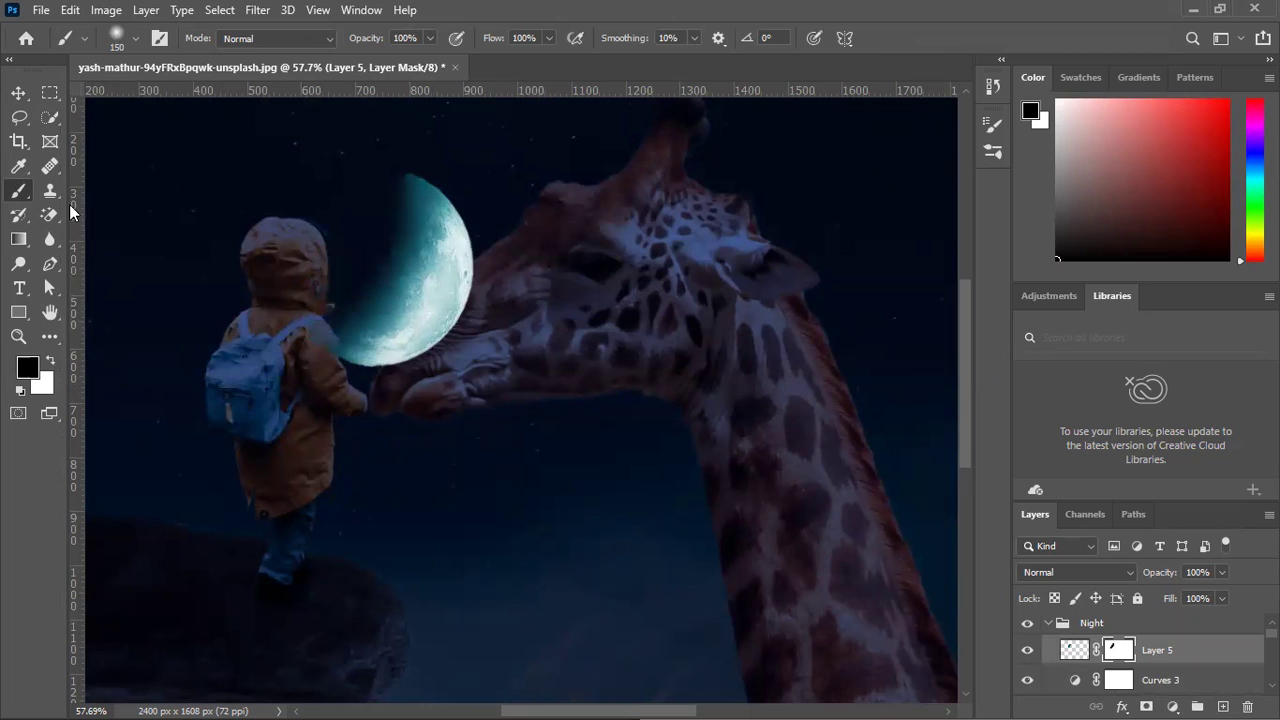
drag(397, 120, 415, 235)
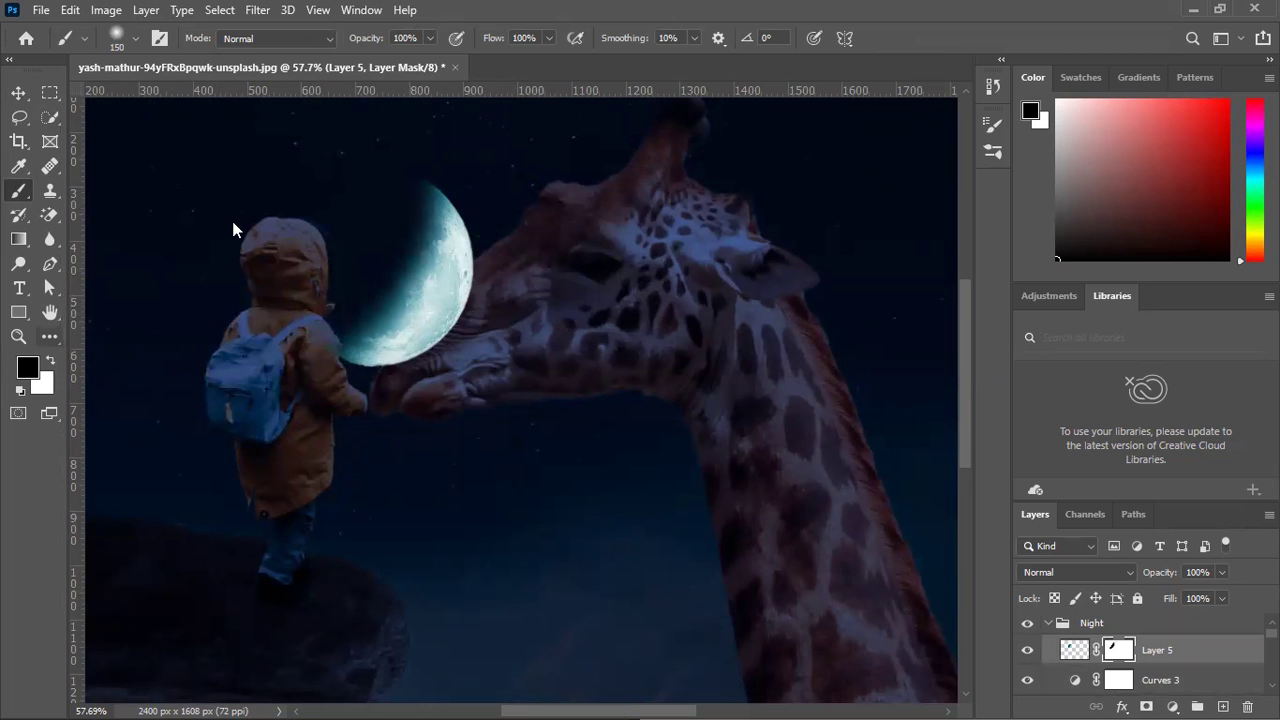
Move the crescent moon into the sky at the image's upper-left corner, above the child.
key(v)
drag(418, 301, 286, 369)
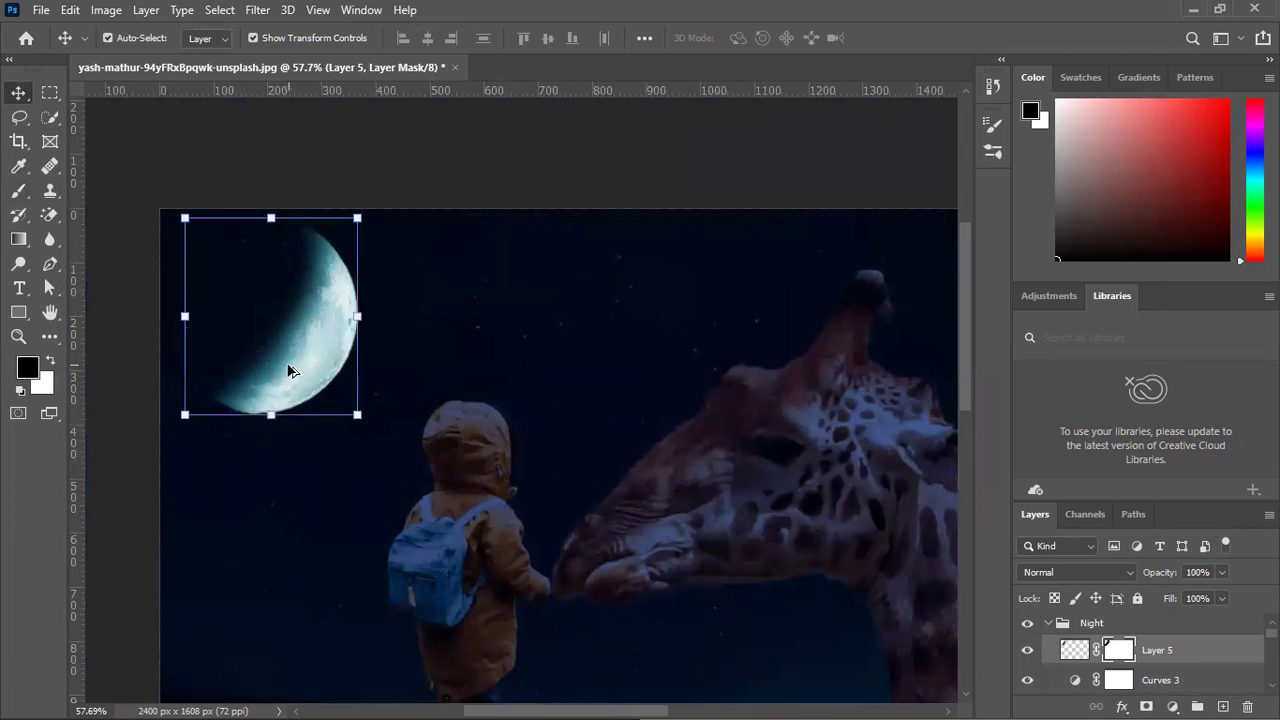
scroll(294, 371, down, 5)
click(903, 523)
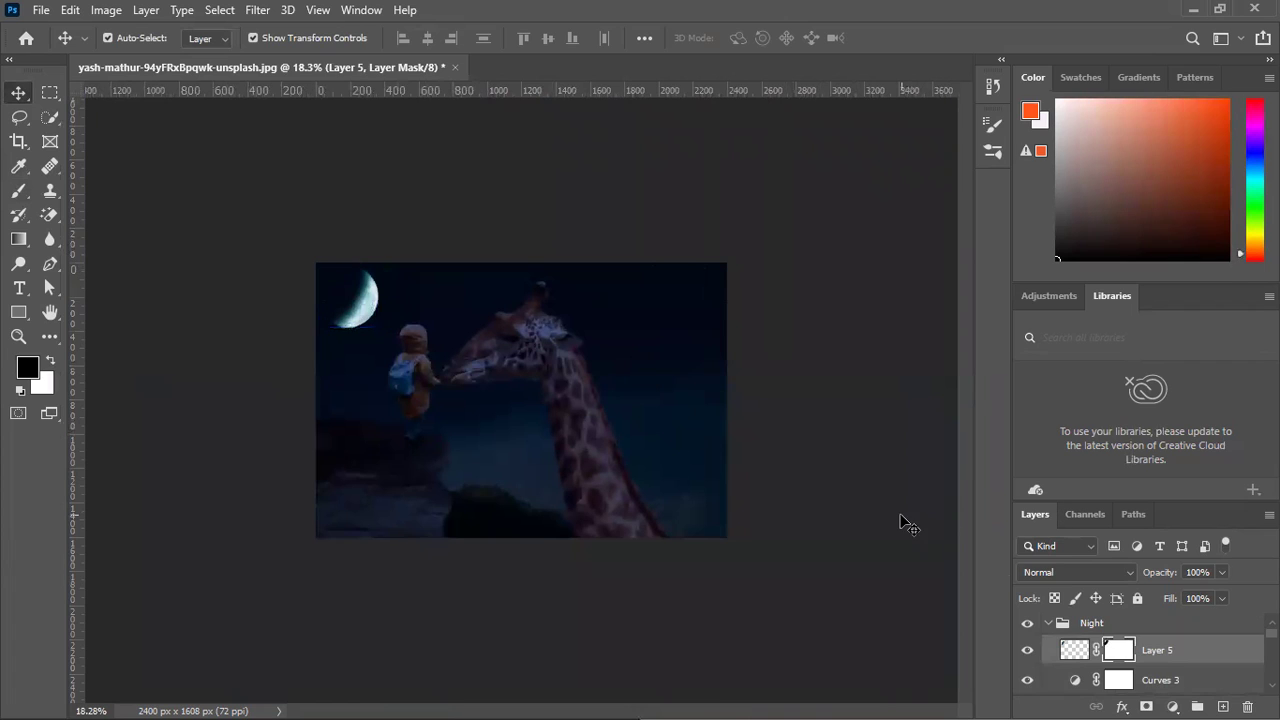
Set the moon layer's blend mode to Lighter Color and lower its opacity to about 79%.
click(1155, 648)
drag(1158, 580, 1123, 612)
text(100)
key(Return)
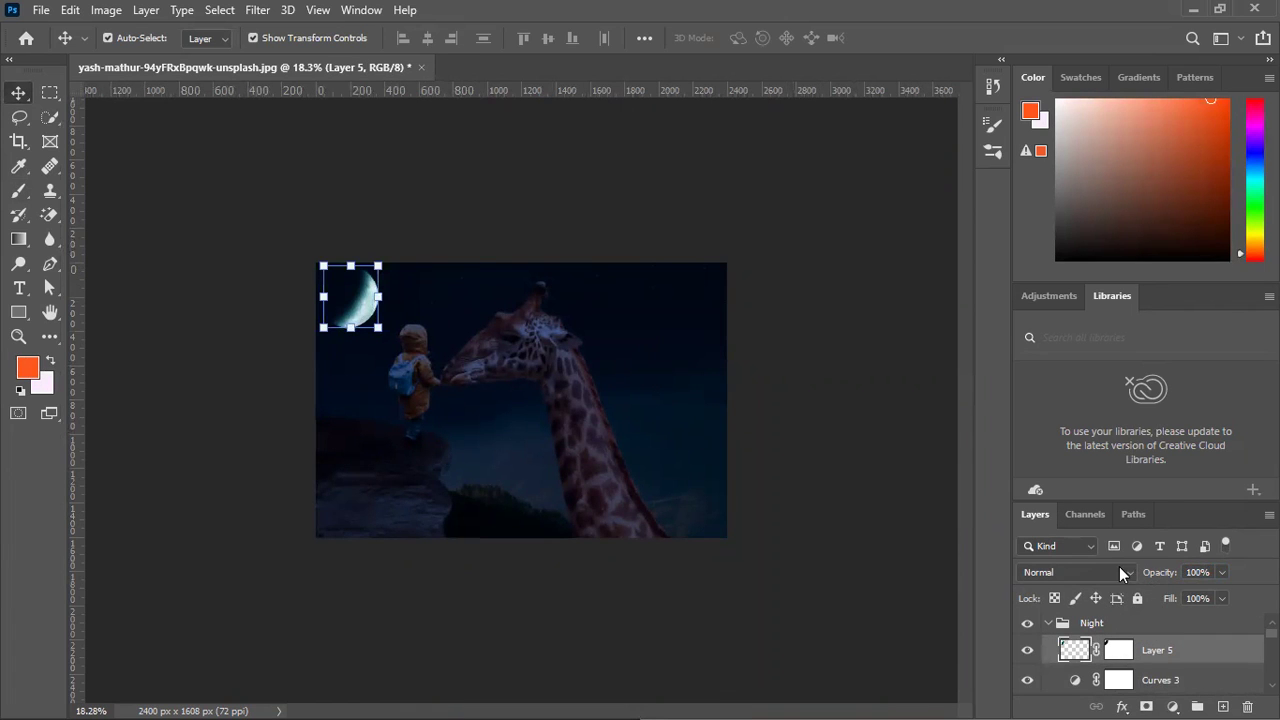
click(1120, 567)
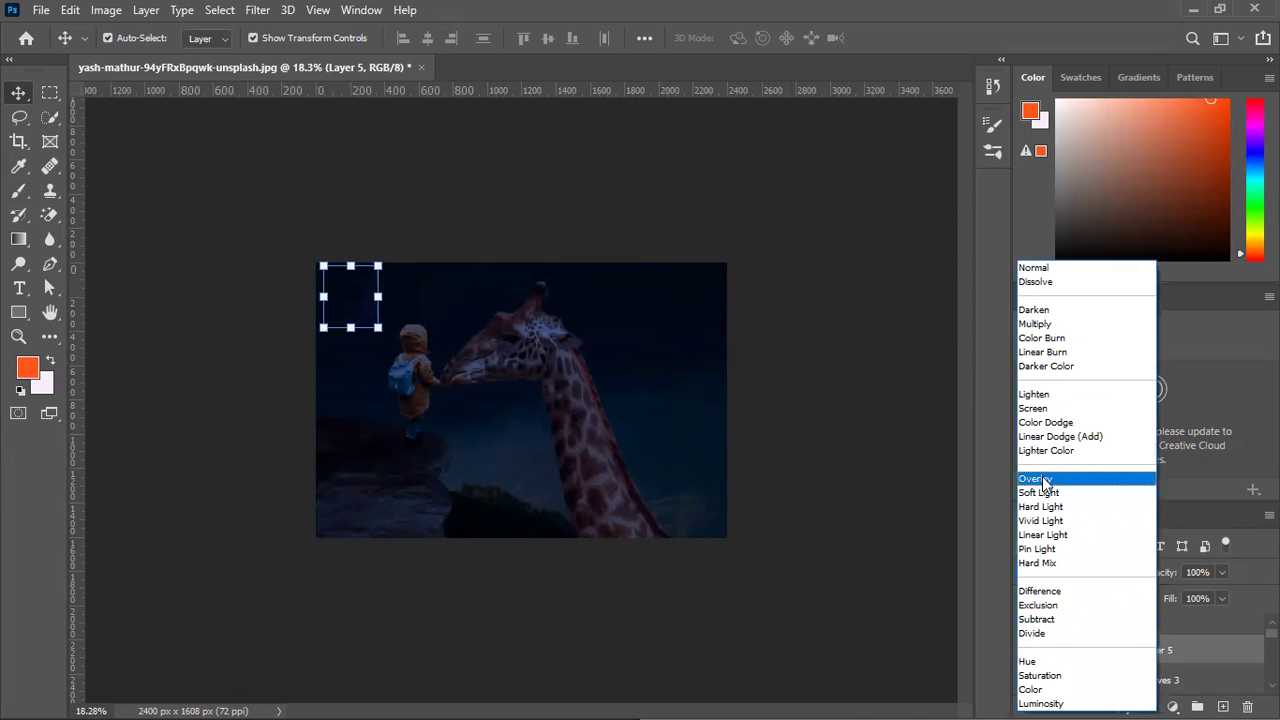
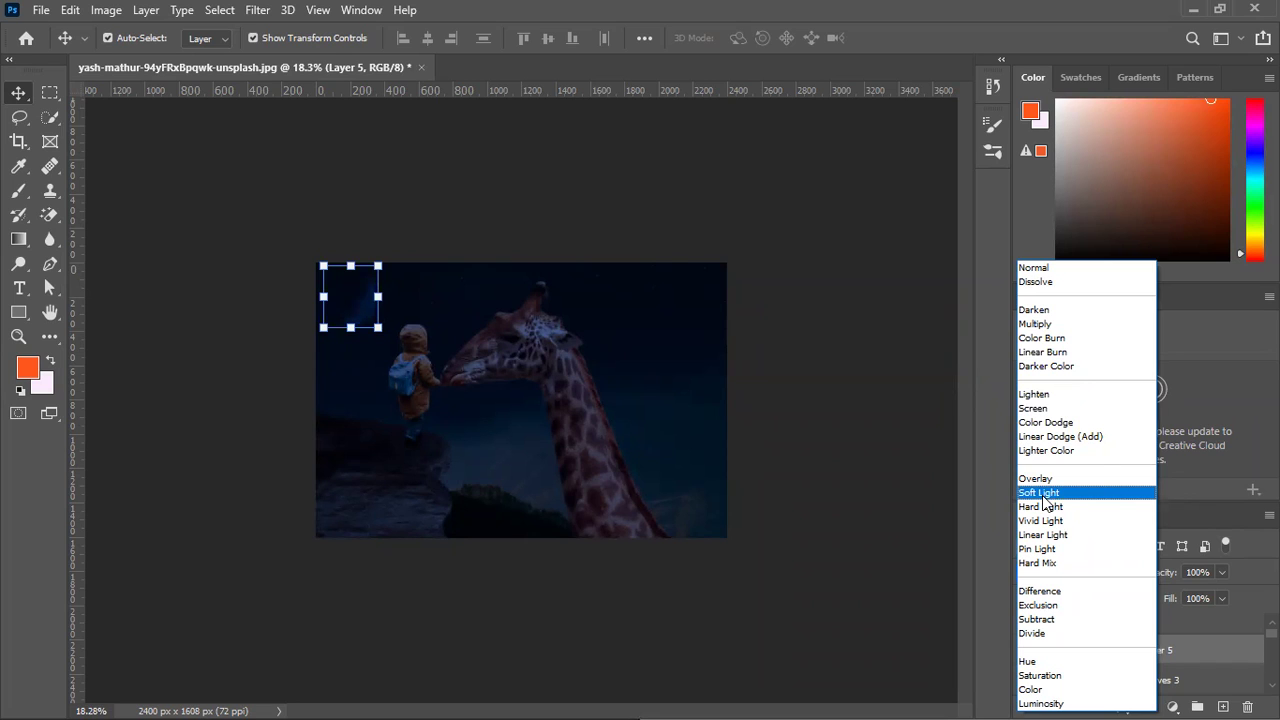
click(1048, 451)
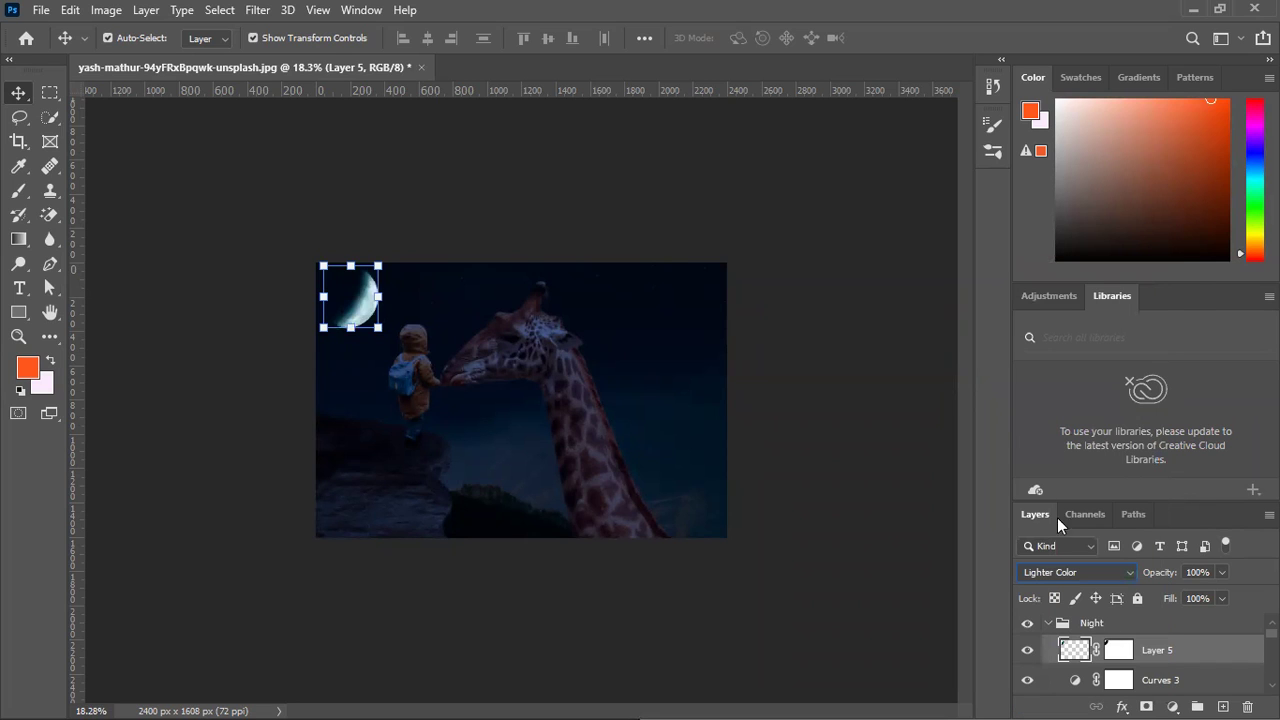
mouse_move(1176, 580)
mouse_down()
mouse_move(1145, 588)
mouse_move(1178, 576)
mouse_move(1166, 580)
mouse_up()
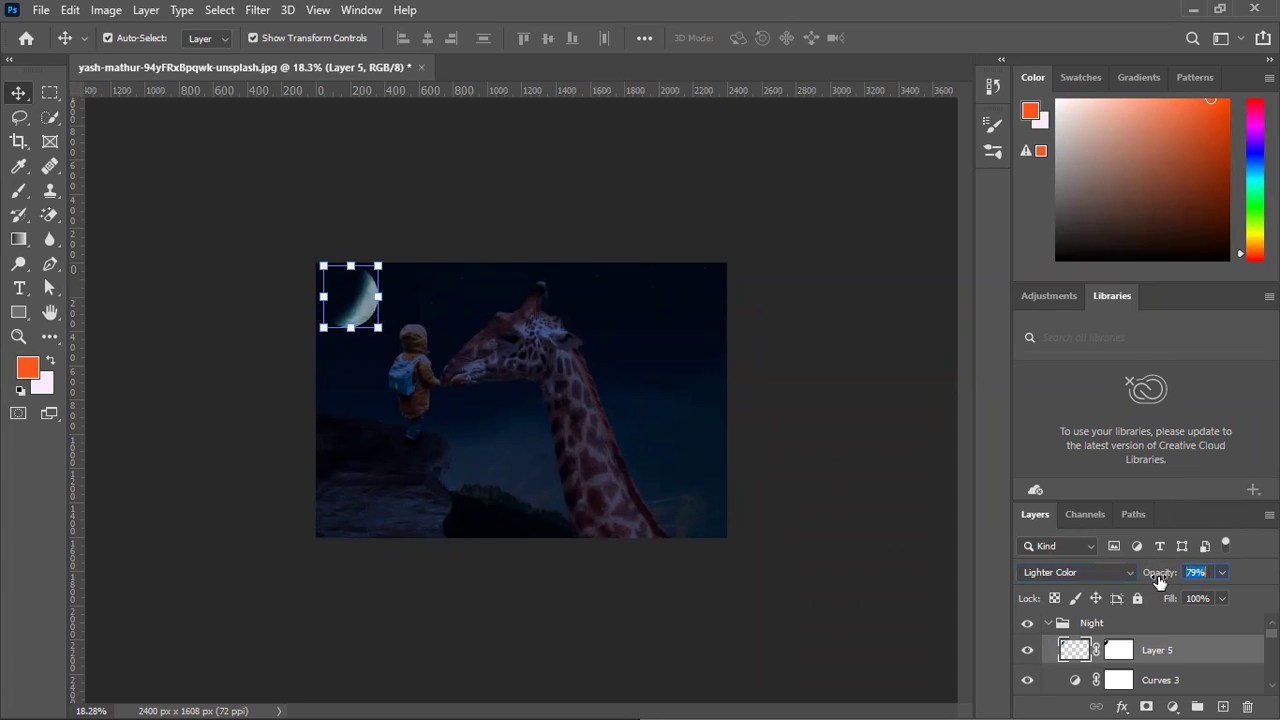
click(933, 439)
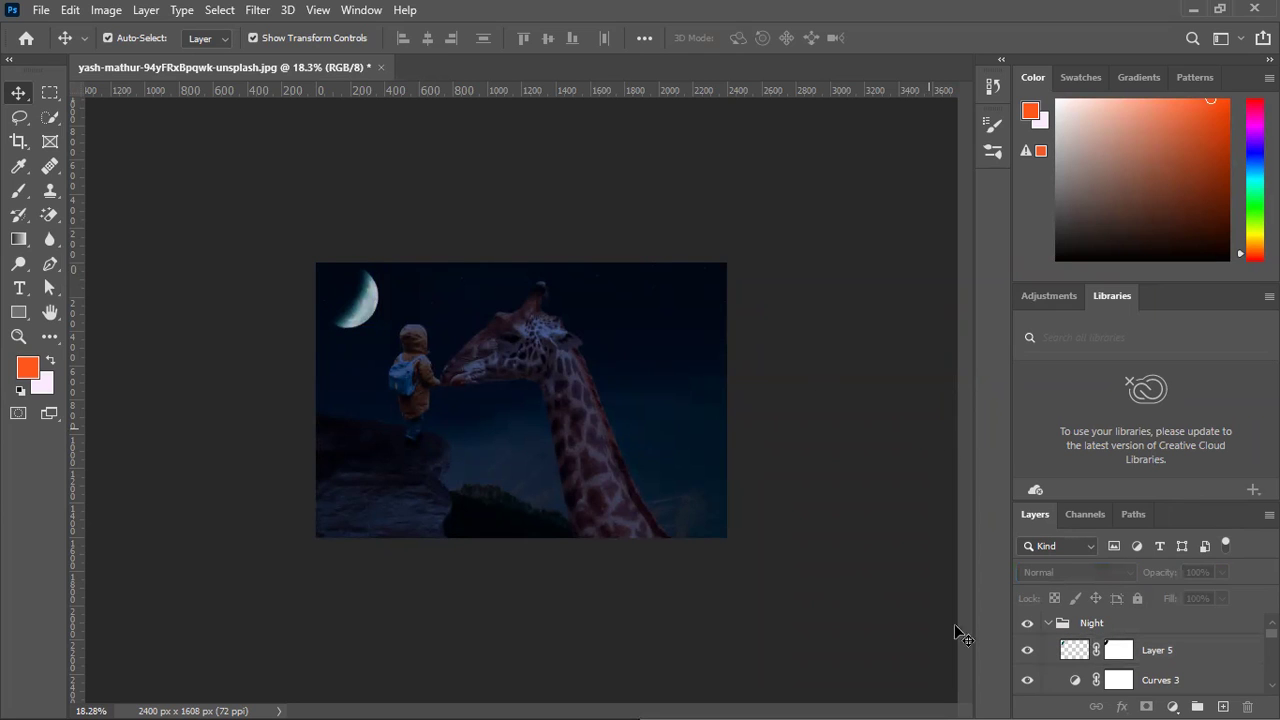
Add a Curves adjustment clipped to the giraffe layer above Hue/Saturation 1, raising its midtones from input 101 to output 151.
scroll(1150, 676, down, 5)
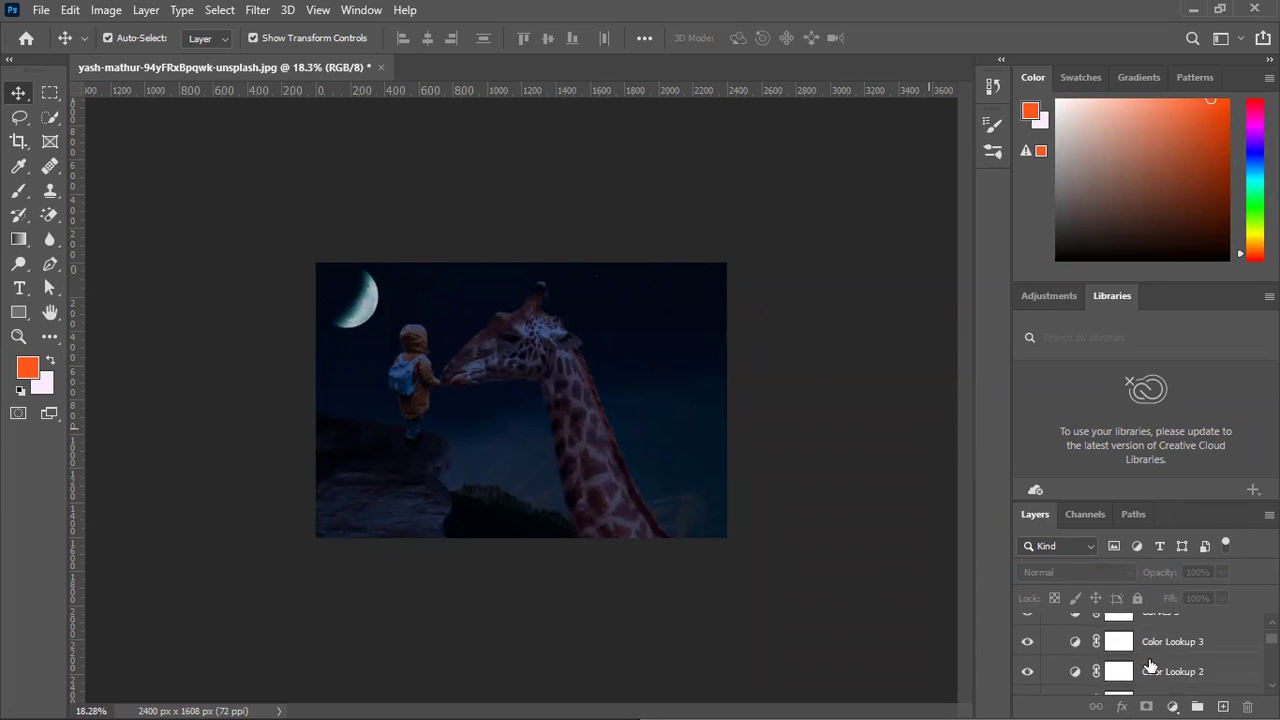
click(535, 352)
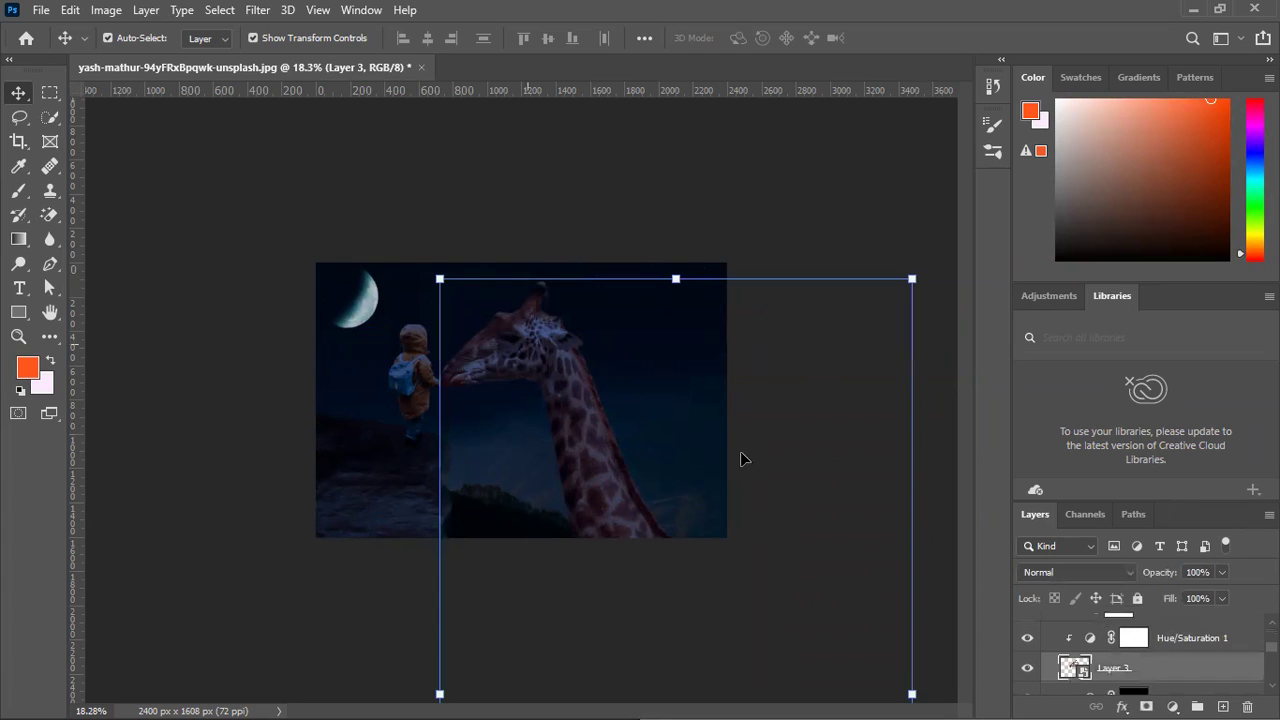
scroll(1137, 669, up, 3)
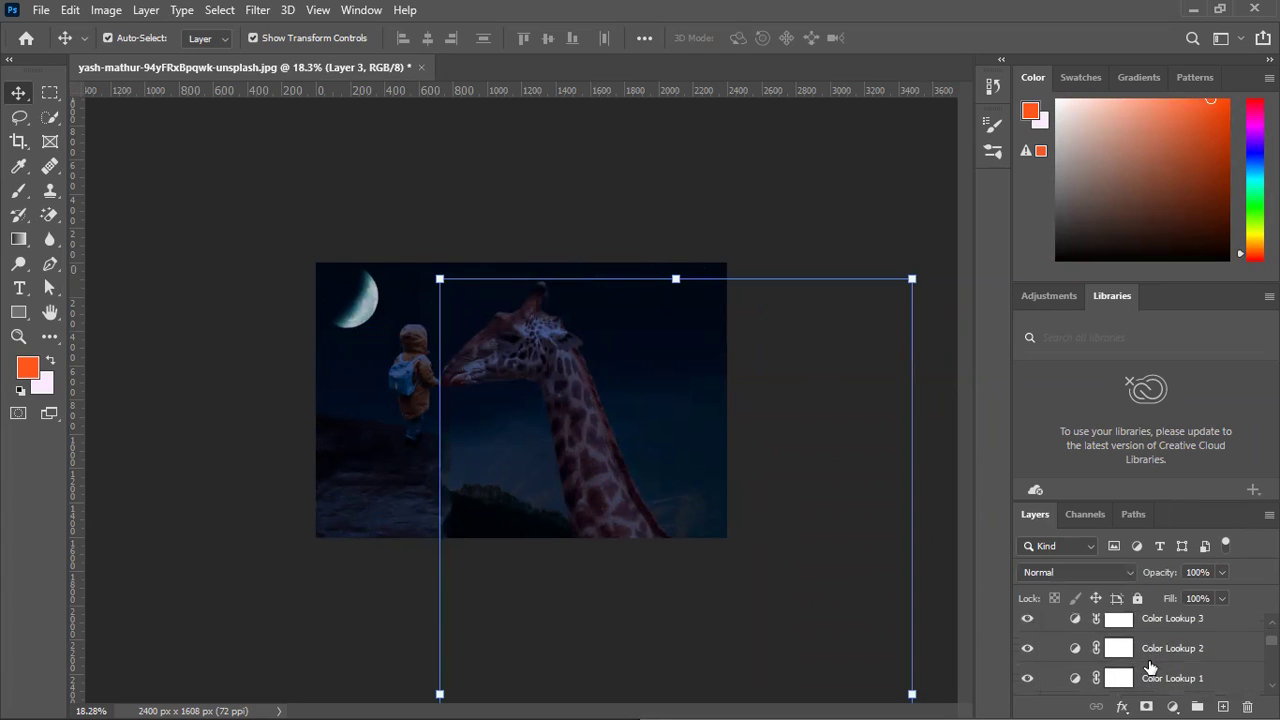
scroll(1150, 668, down, 4)
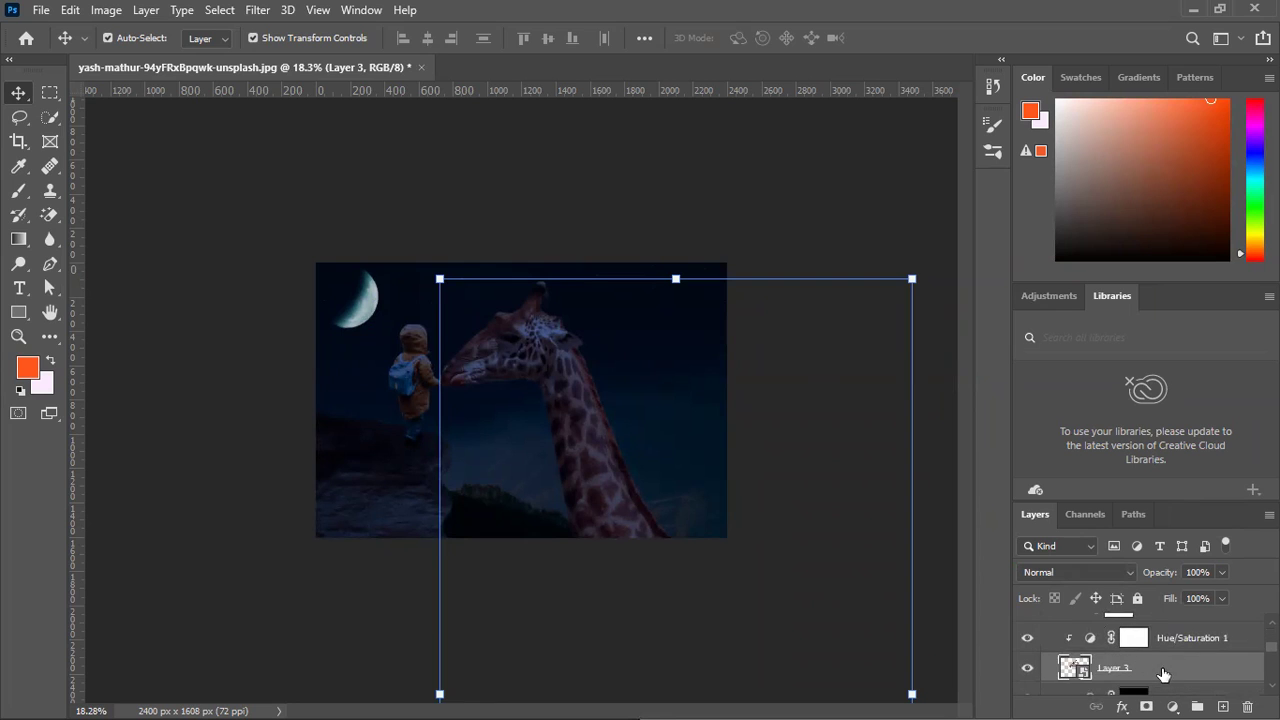
scroll(1180, 655, down, 2)
click(1178, 645)
click(1173, 706)
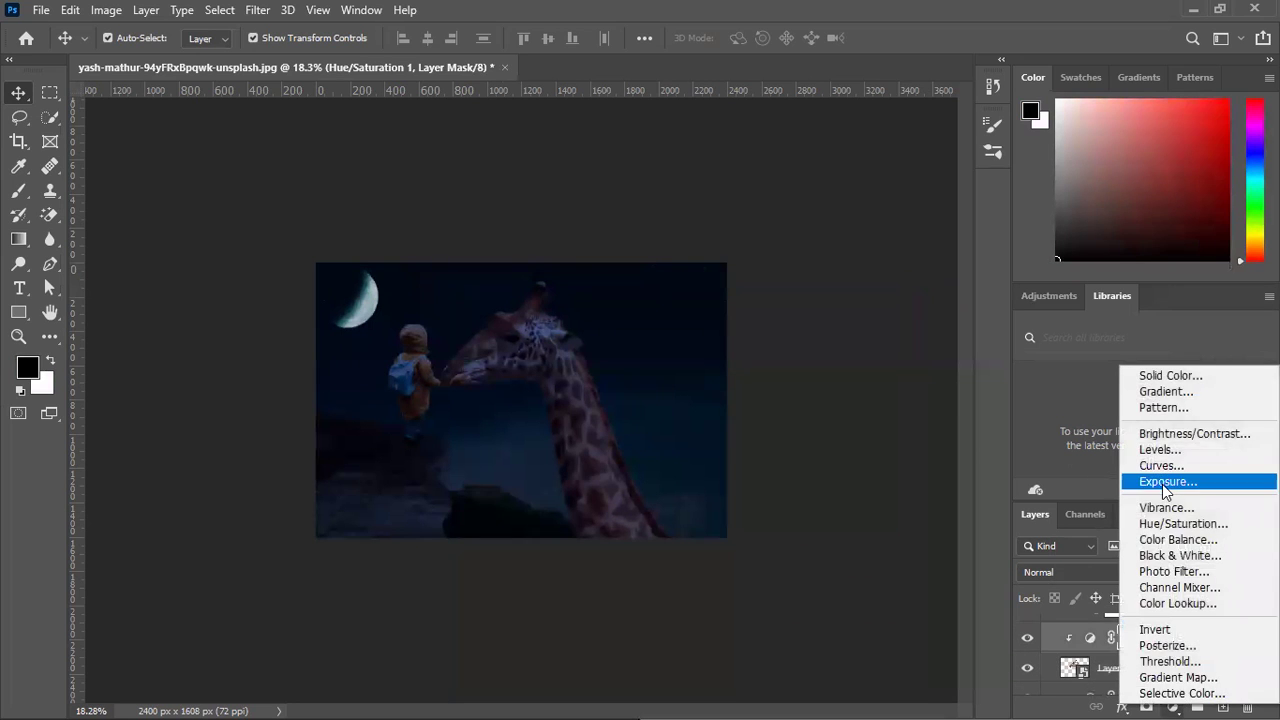
click(1171, 466)
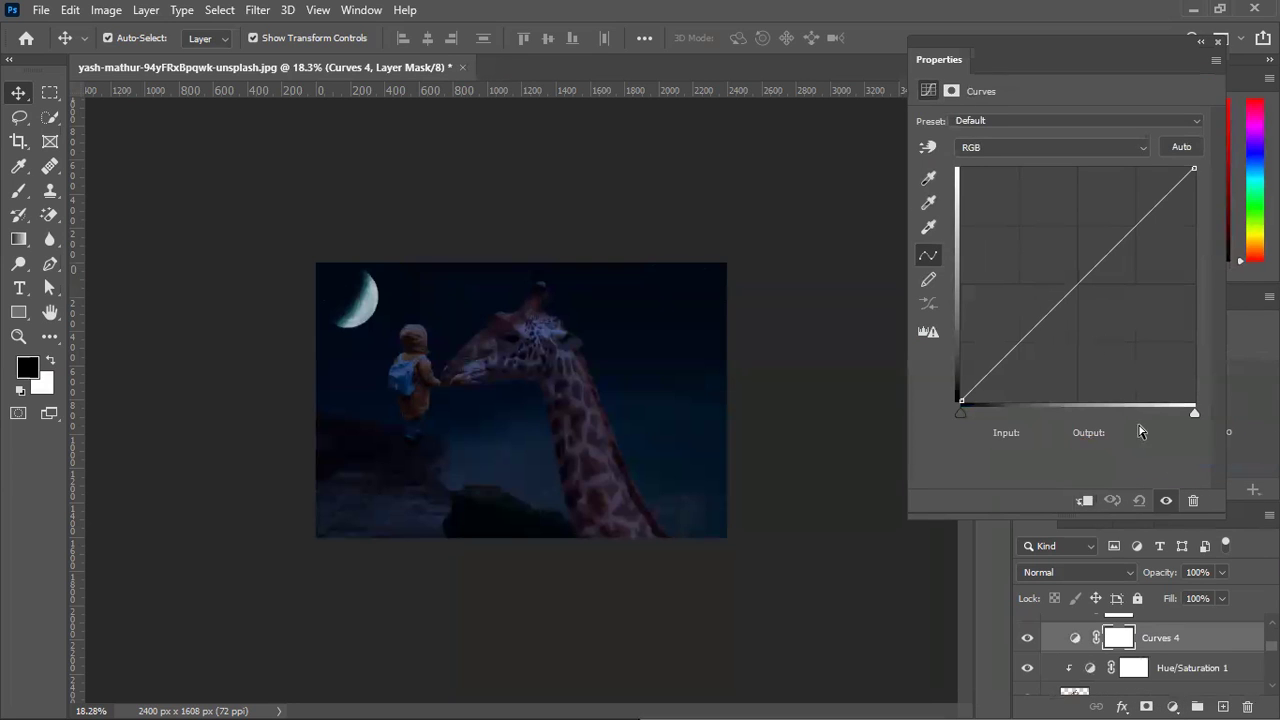
click(1084, 499)
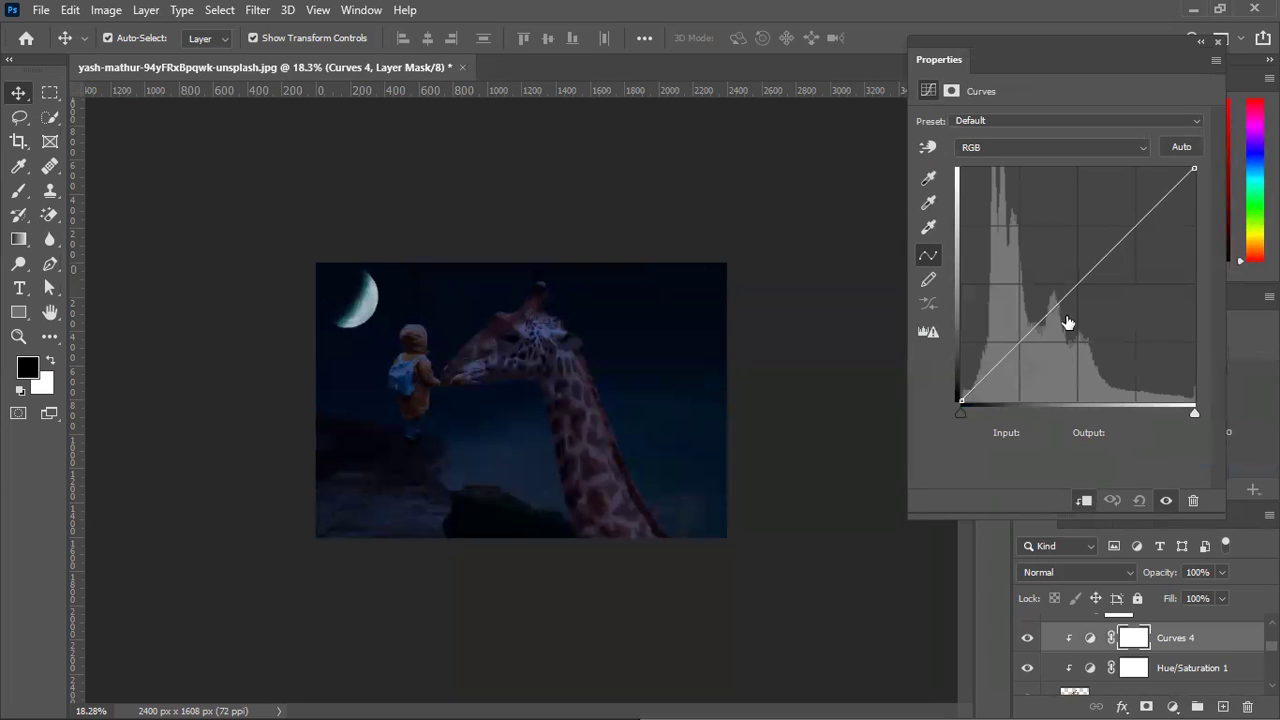
click(1075, 279)
drag(1042, 249, 1054, 264)
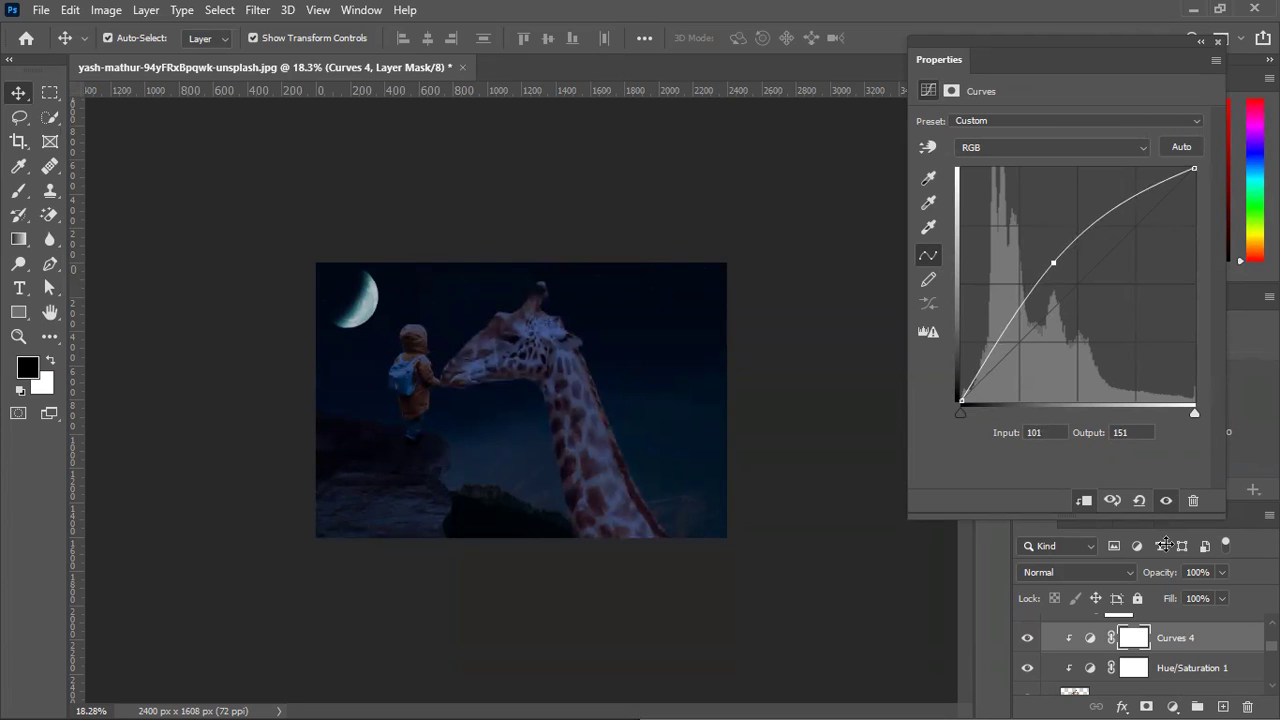
Invert the giraffe's new Curves mask and paint the moonlit face back in with a soft white 300 px brush at 11% flow.
click(1135, 640)
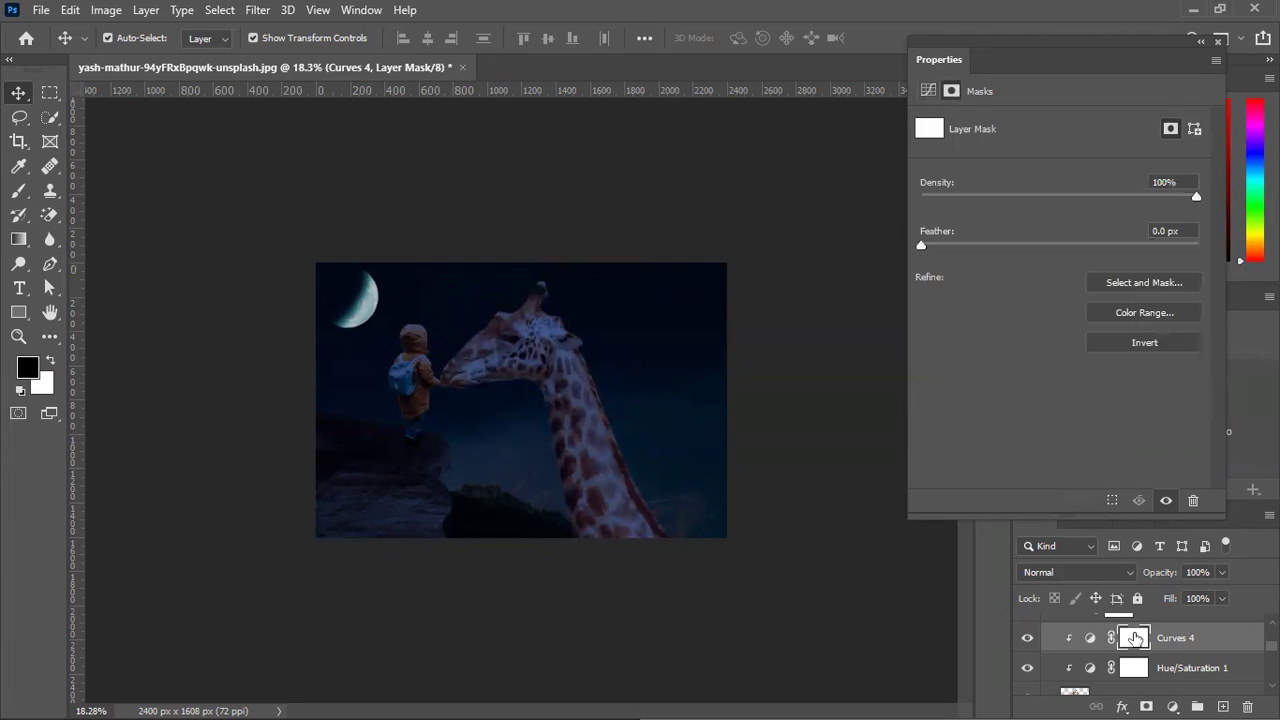
click(1156, 346)
key(b)
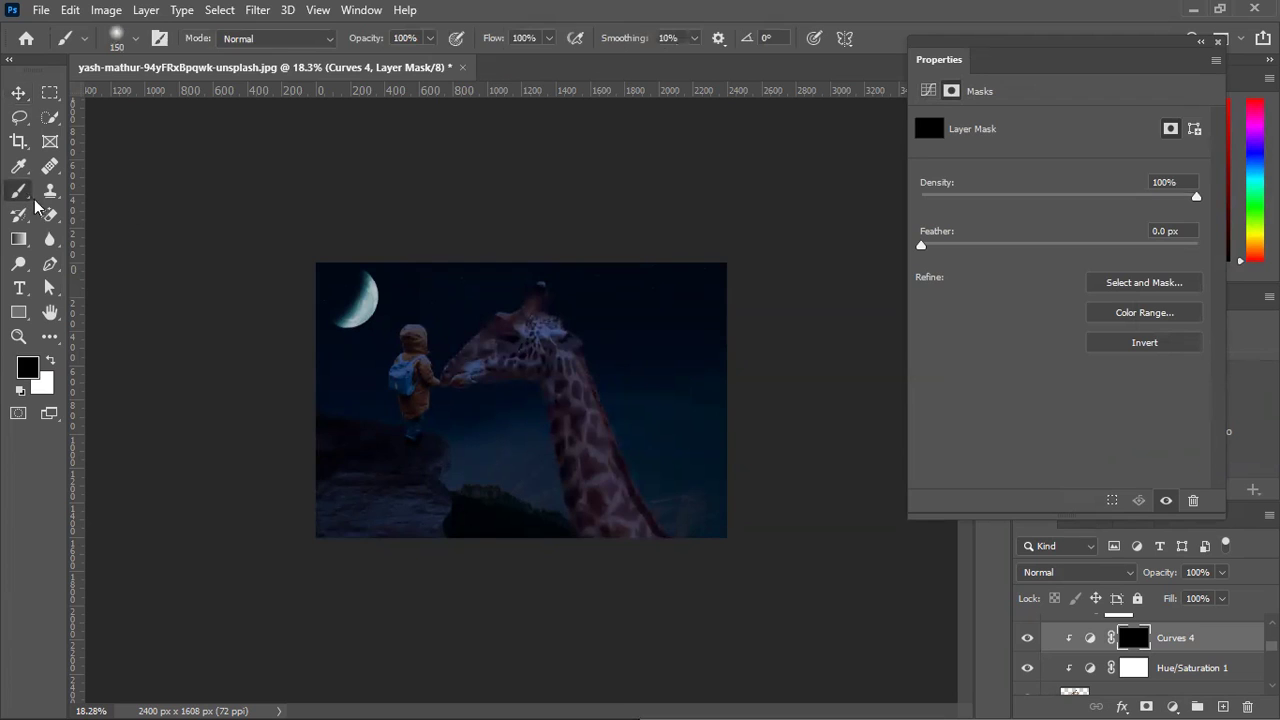
key(bracketright)
key(bracketright)
key(bracketright)
key(bracketright)
key(x)
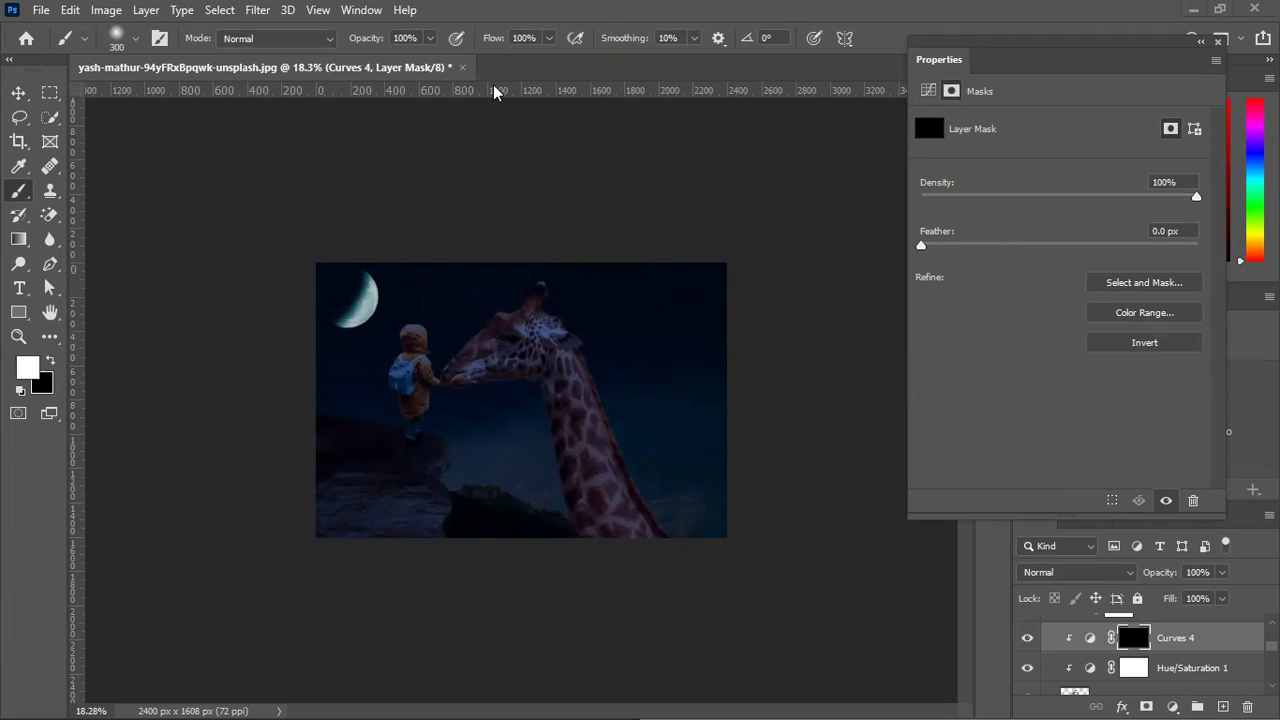
drag(494, 39, 410, 195)
scroll(497, 203, up, 3)
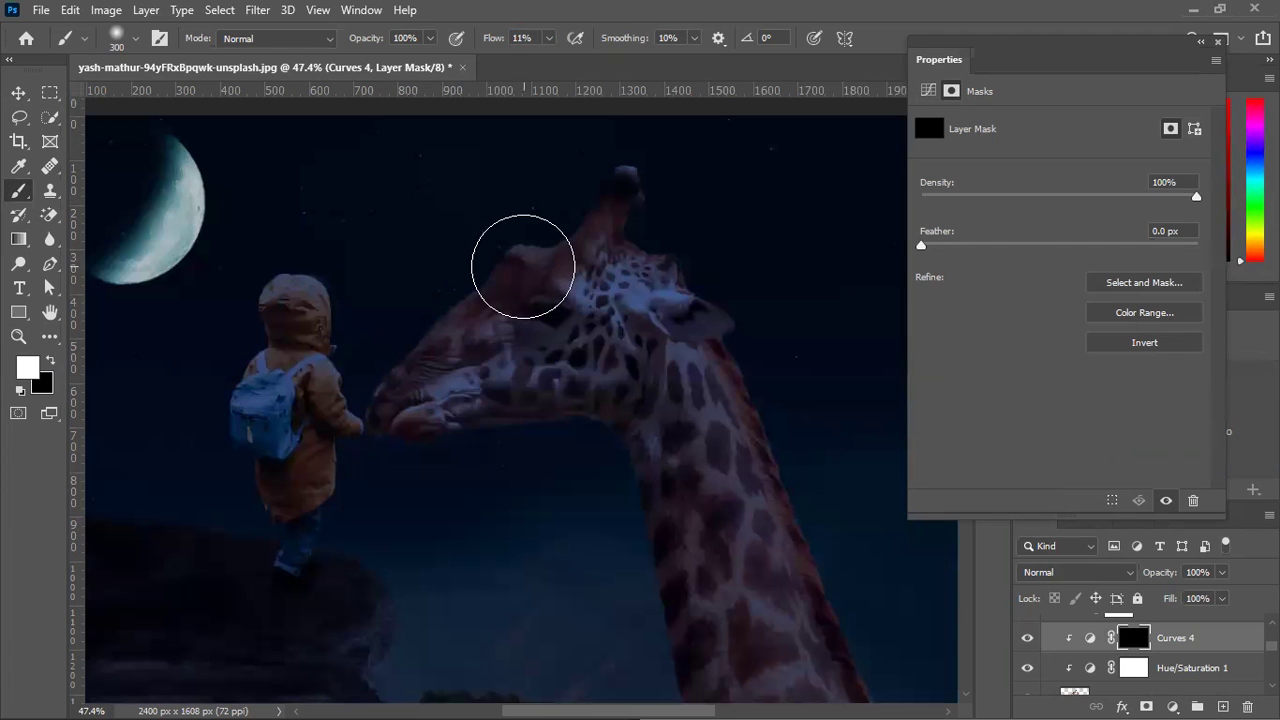
mouse_move(485, 258)
mouse_down()
mouse_move(383, 341)
mouse_move(459, 291)
mouse_move(424, 281)
mouse_move(302, 460)
mouse_move(304, 498)
mouse_move(360, 456)
mouse_move(495, 231)
mouse_move(639, 150)
mouse_move(480, 249)
mouse_move(641, 175)
mouse_move(407, 280)
mouse_move(718, 128)
mouse_move(388, 352)
mouse_move(603, 173)
mouse_move(383, 403)
mouse_move(456, 358)
mouse_move(647, 186)
mouse_move(343, 437)
mouse_move(328, 435)
mouse_move(457, 414)
mouse_move(393, 416)
mouse_move(536, 229)
mouse_move(688, 208)
mouse_move(572, 251)
mouse_move(369, 383)
mouse_move(463, 307)
mouse_move(531, 272)
mouse_move(323, 415)
mouse_move(416, 403)
mouse_move(392, 384)
mouse_move(429, 372)
mouse_move(308, 457)
mouse_move(482, 343)
mouse_move(347, 445)
mouse_up()
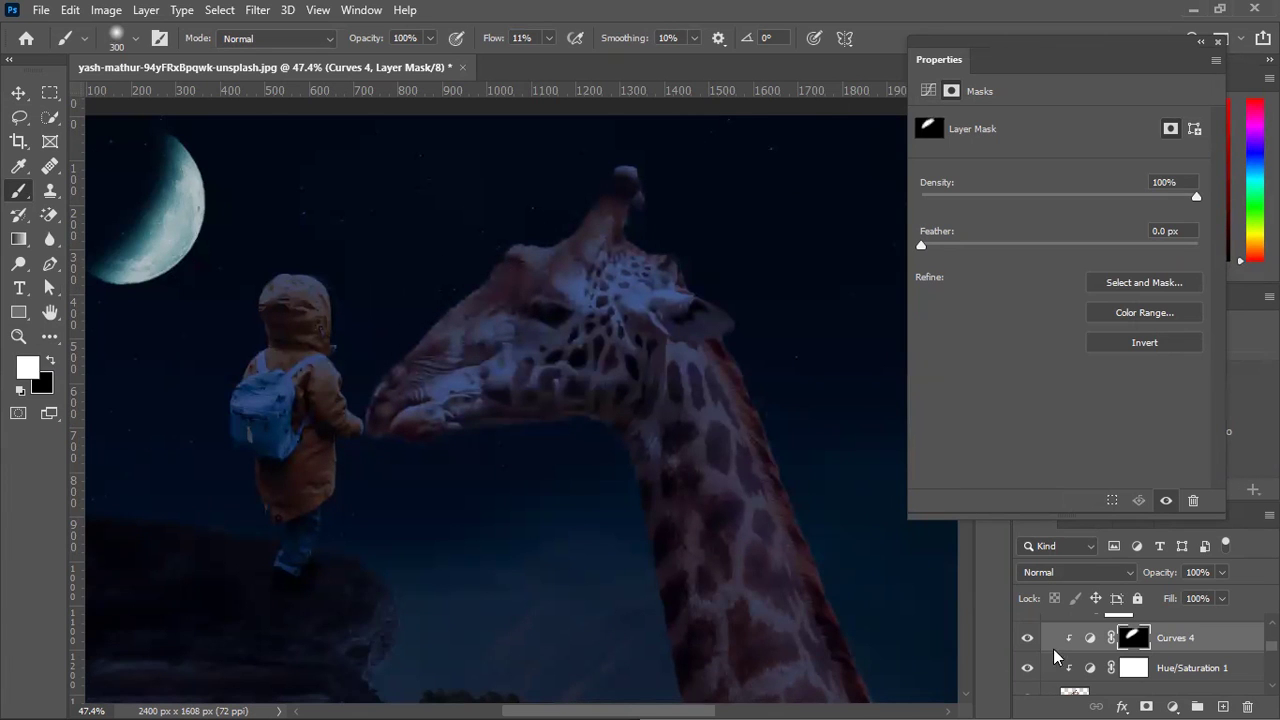
click(1027, 640)
click(1027, 640)
Add a Curves adjustment clipped to the child layer above Curves 1, raising its midtones from input 108 to output 136.
scroll(1148, 660, down, 4)
scroll(1150, 657, down, 2)
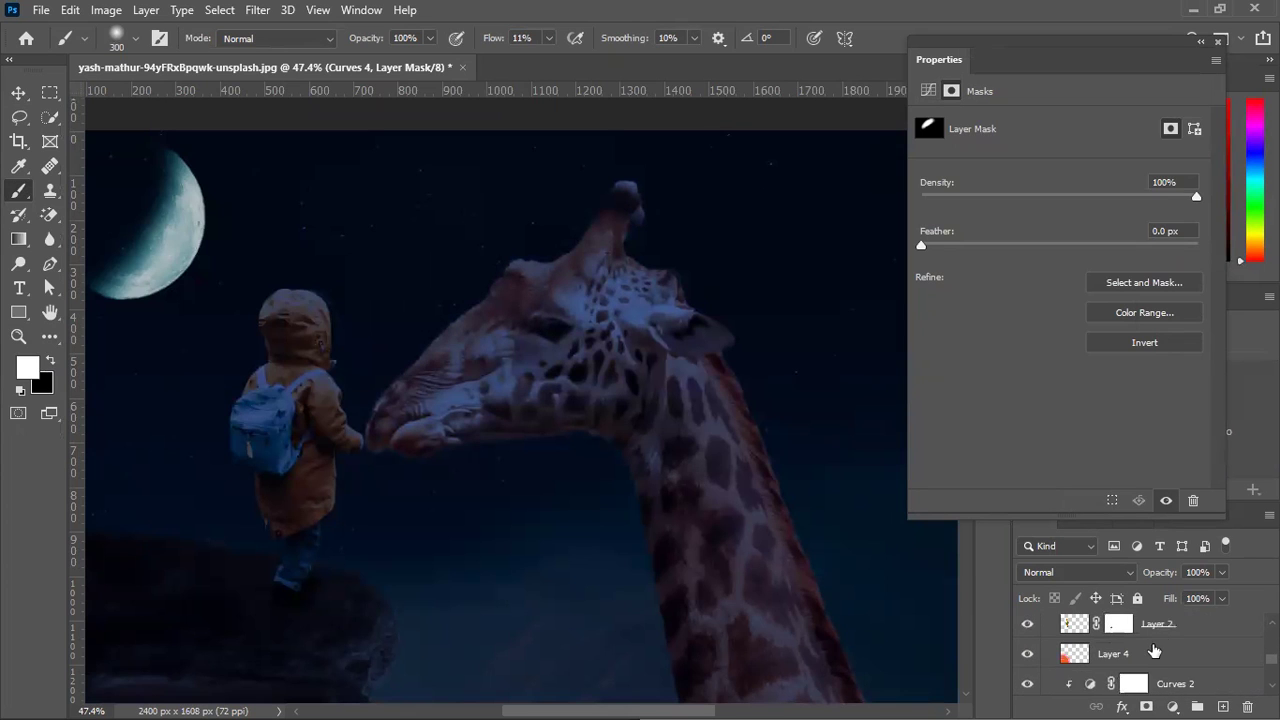
click(1160, 625)
scroll(1160, 660, up, 2)
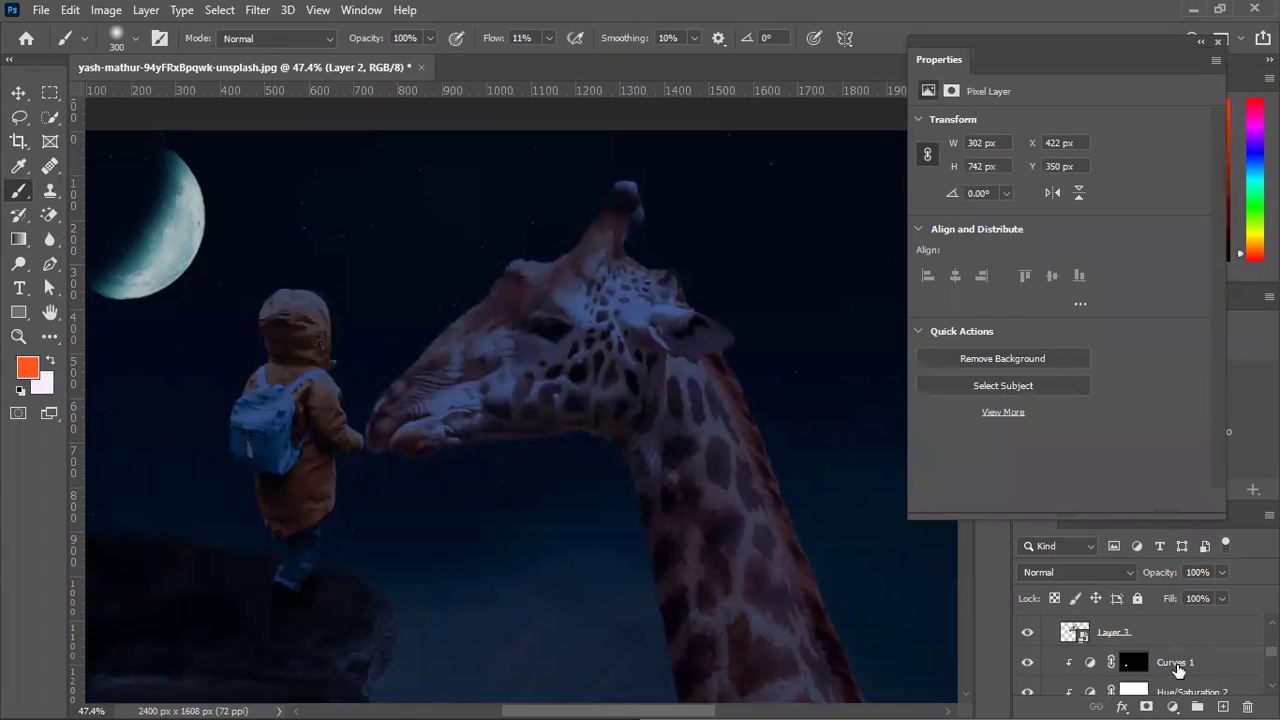
click(1150, 662)
click(1174, 705)
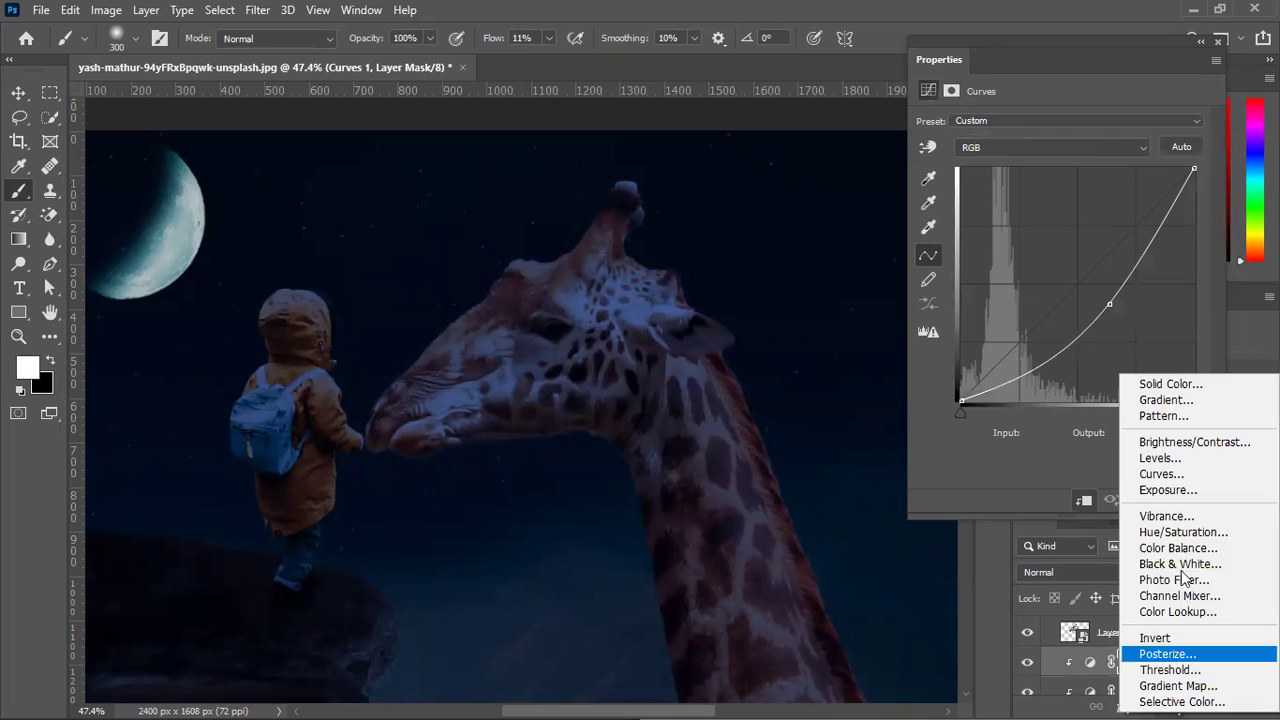
click(1166, 474)
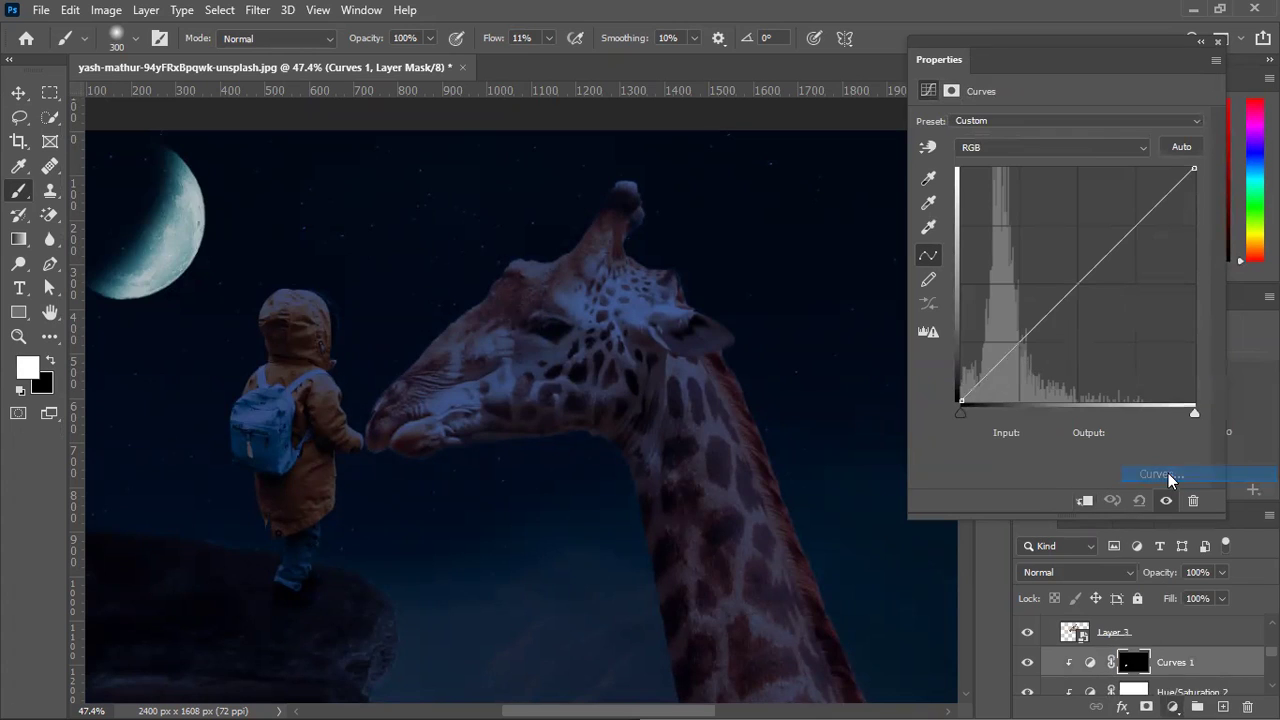
click(1082, 503)
click(1077, 286)
drag(1056, 260, 1060, 274)
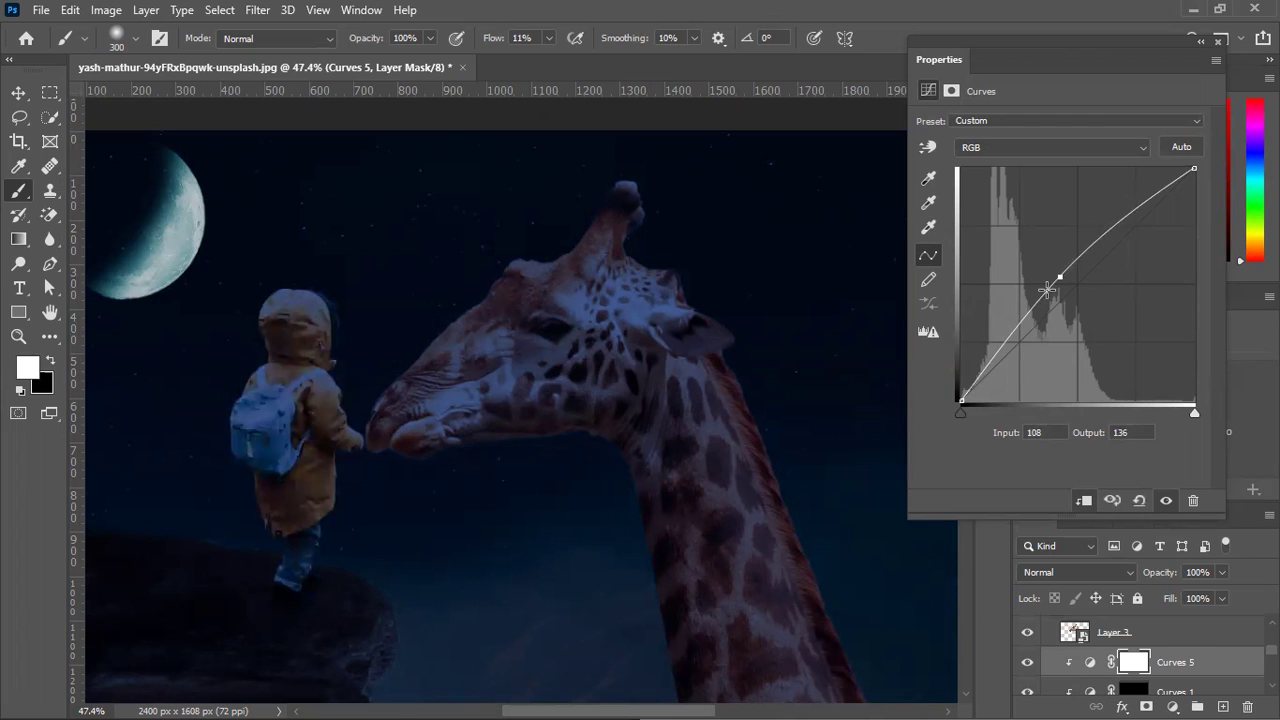
Invert the child's new Curves mask and paint white over the child's moonlit hood, back and backpack.
click(1134, 664)
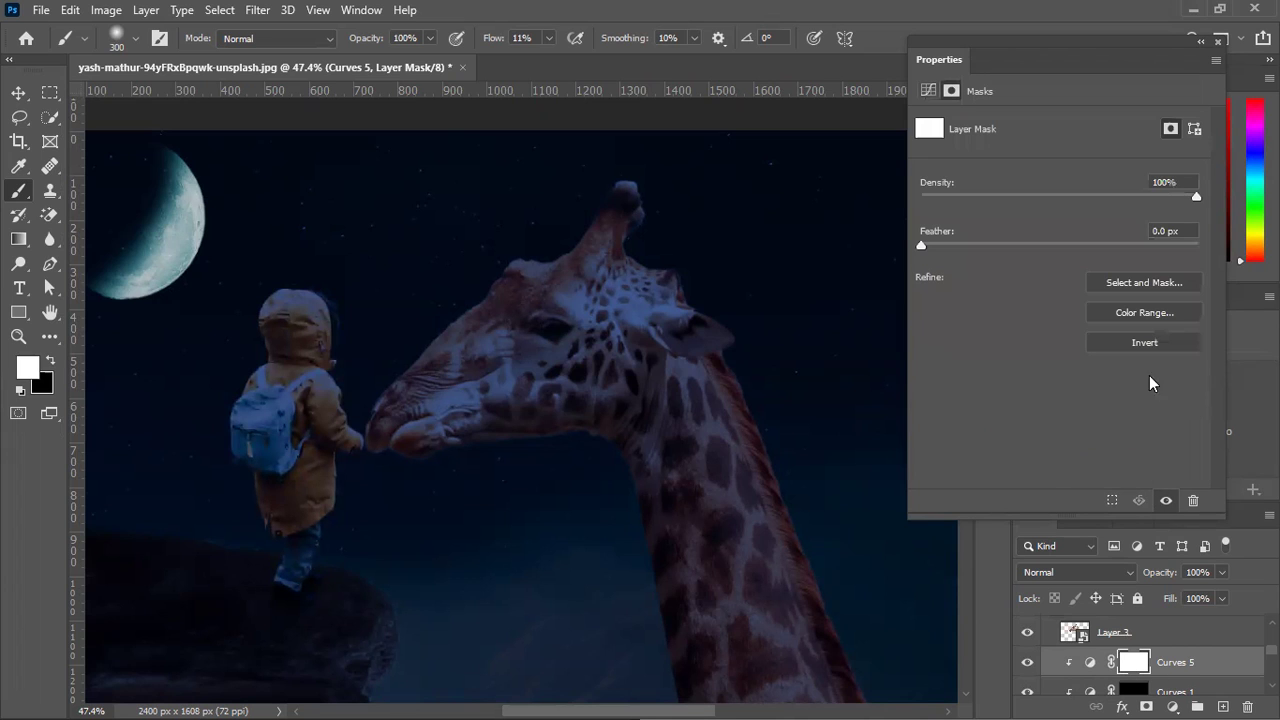
click(1143, 343)
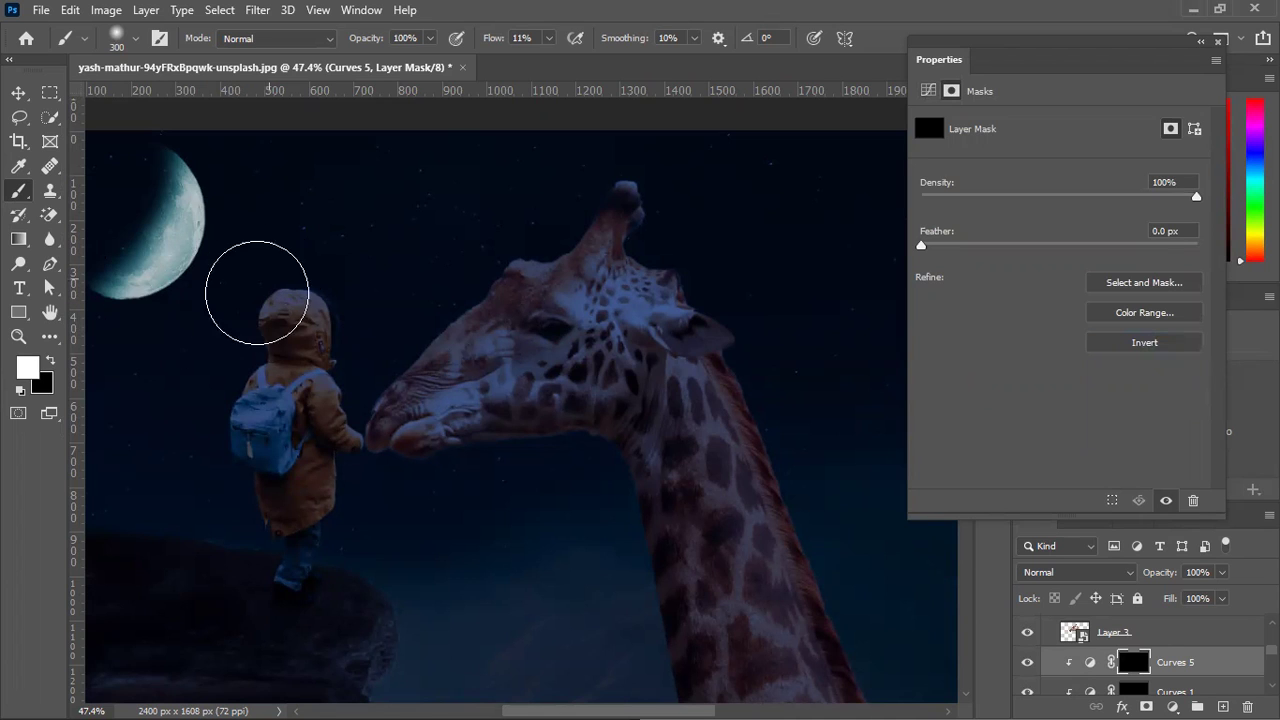
click(273, 260)
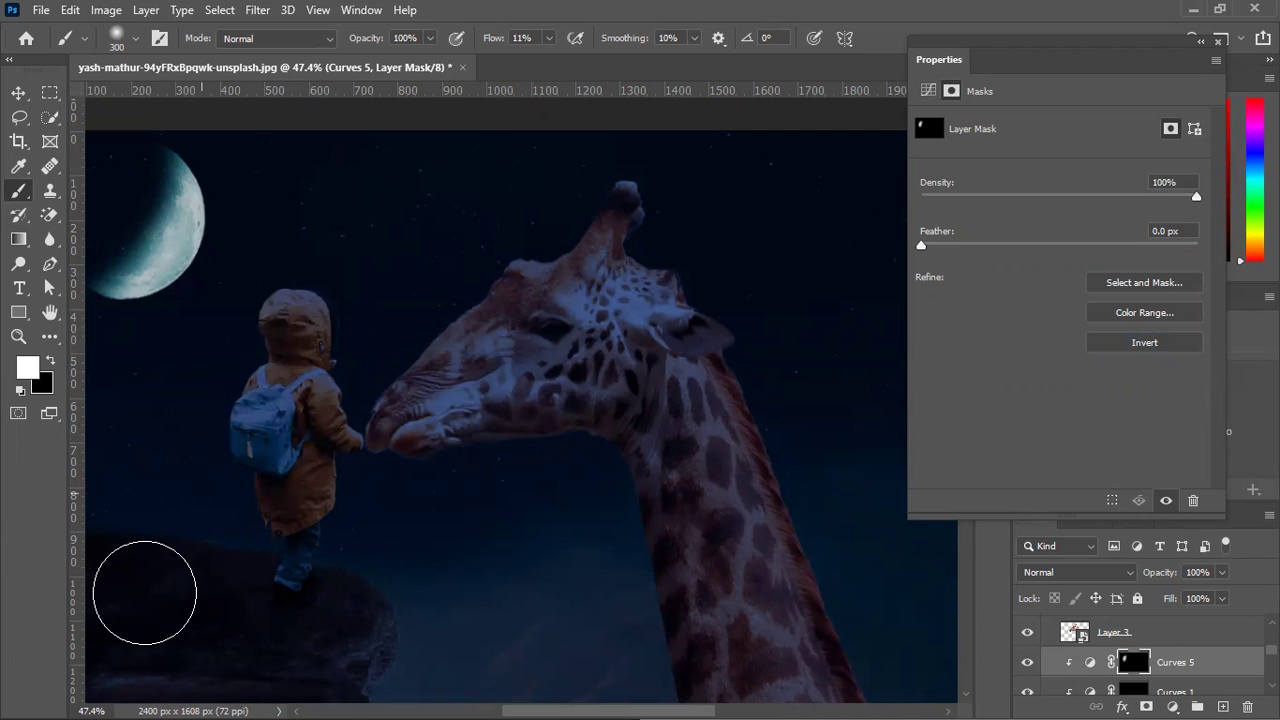
mouse_move(217, 495)
mouse_down()
mouse_move(248, 587)
mouse_move(242, 525)
mouse_move(221, 492)
mouse_move(284, 360)
mouse_move(259, 332)
mouse_up()
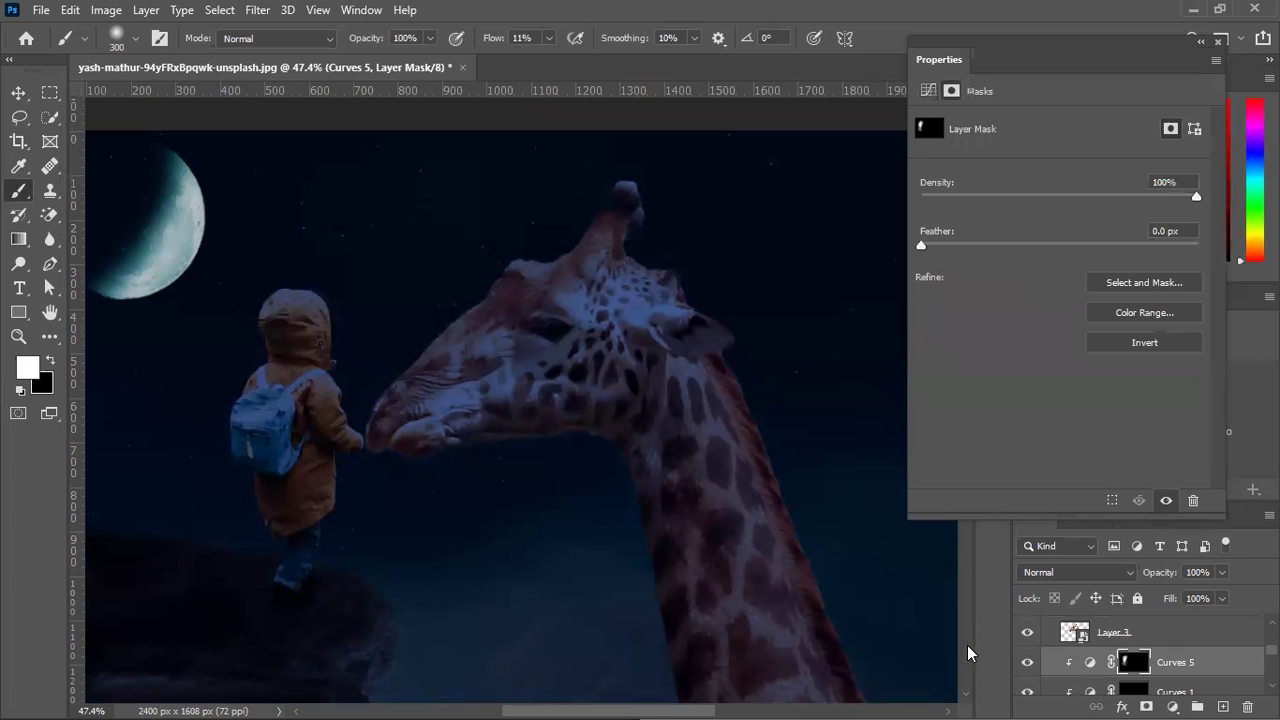
click(1027, 664)
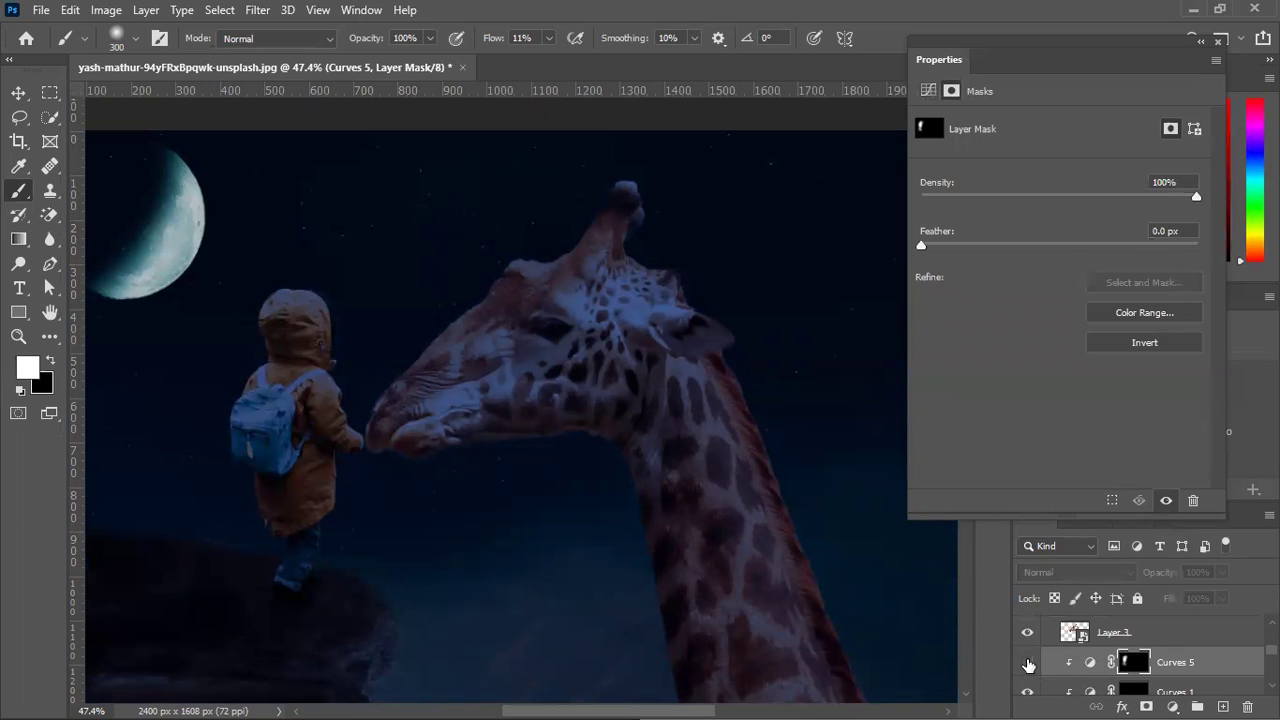
click(1028, 664)
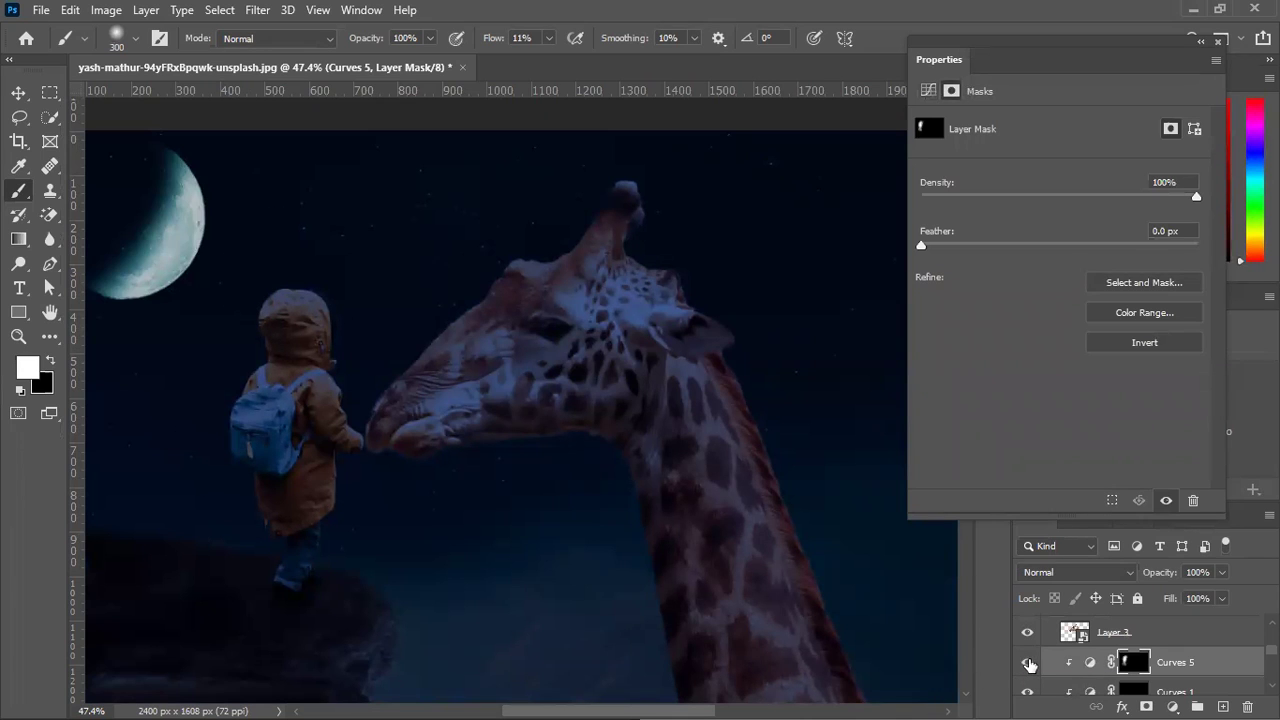
mouse_move(291, 363)
mouse_down()
mouse_move(286, 320)
mouse_move(246, 406)
mouse_move(245, 367)
mouse_up()
Add a Curves adjustment clipped to the rock layer above Curves 2, raising its midtones from input 120 to output 151.
click(27, 95)
scroll(610, 210, down, 5)
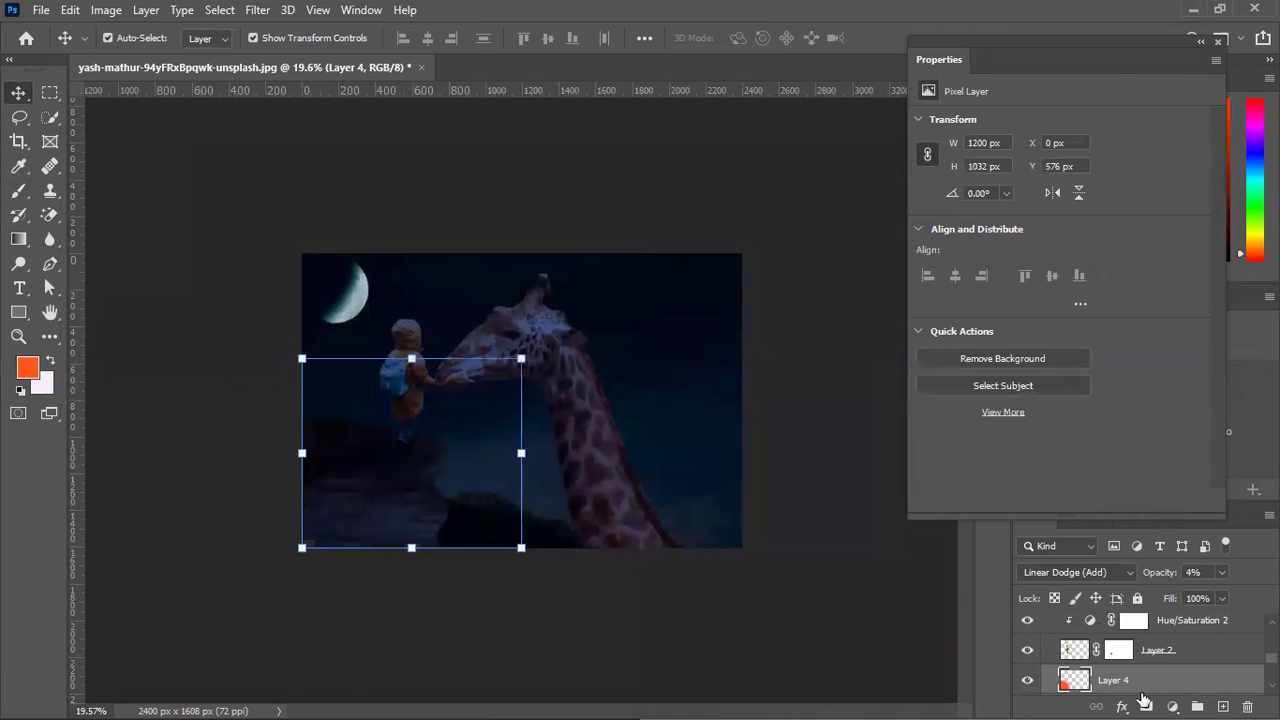
scroll(1170, 665, down, 3)
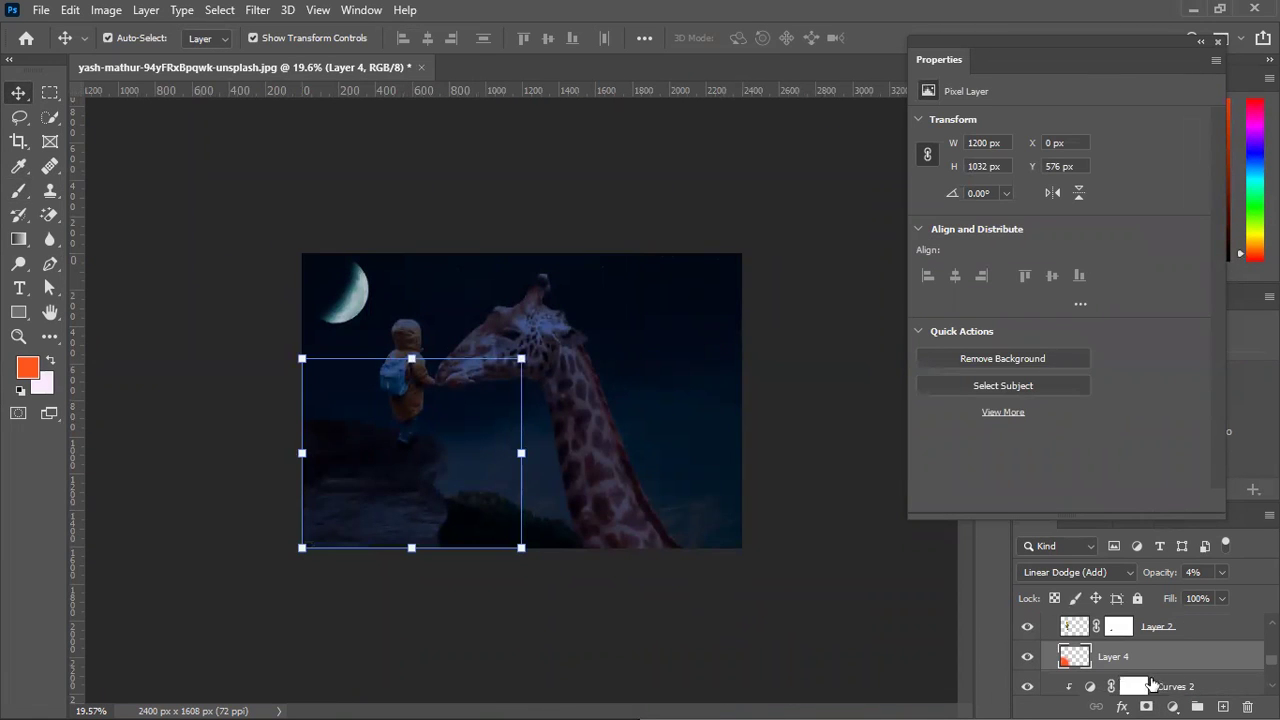
click(1160, 673)
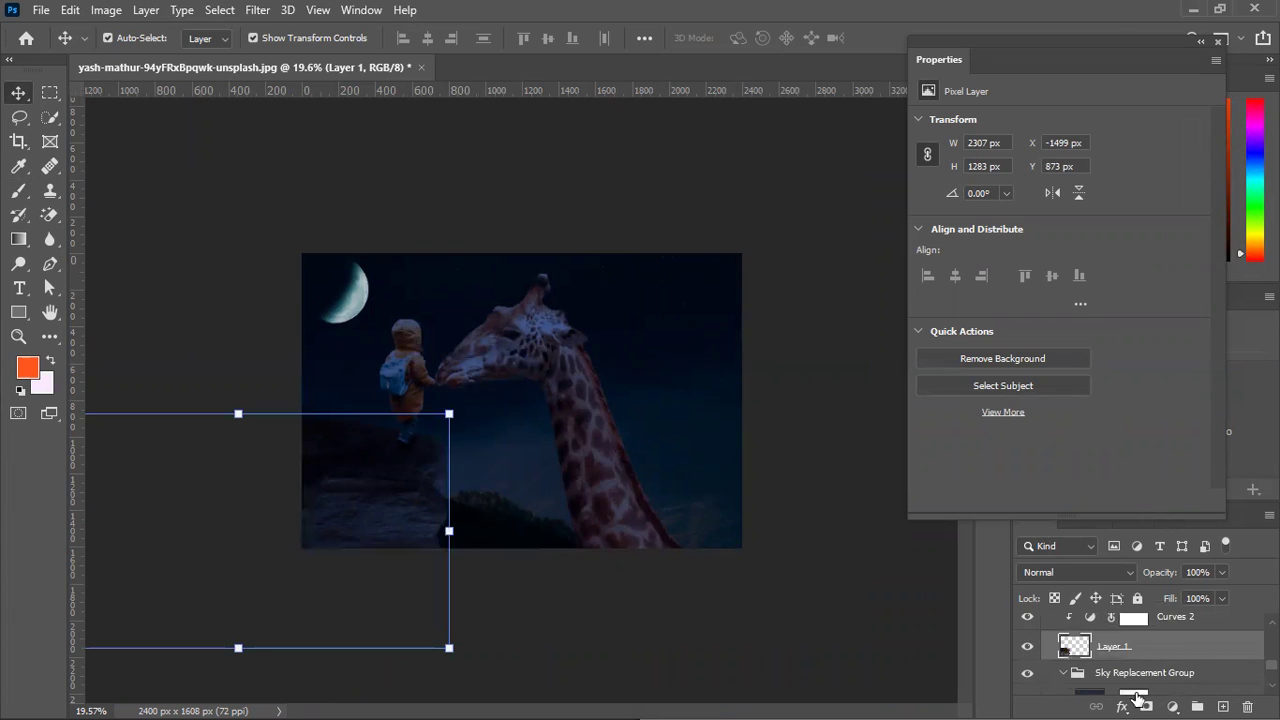
click(1176, 622)
click(1172, 705)
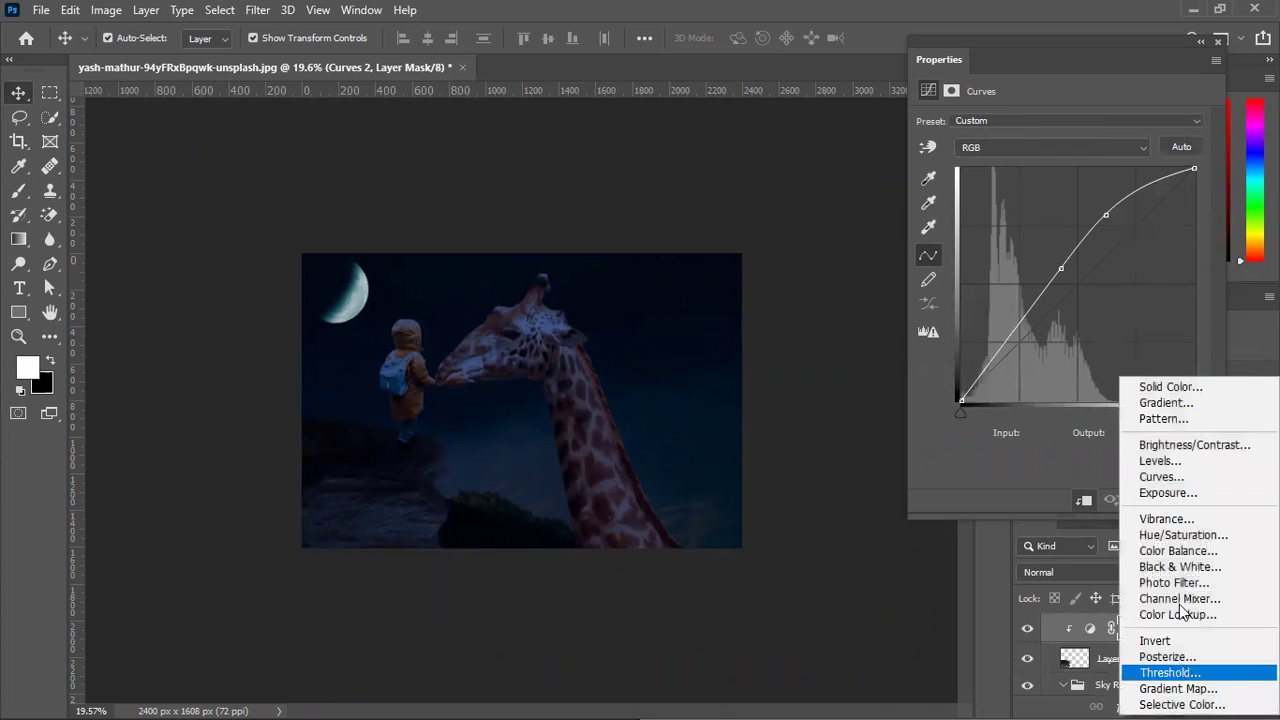
click(1175, 476)
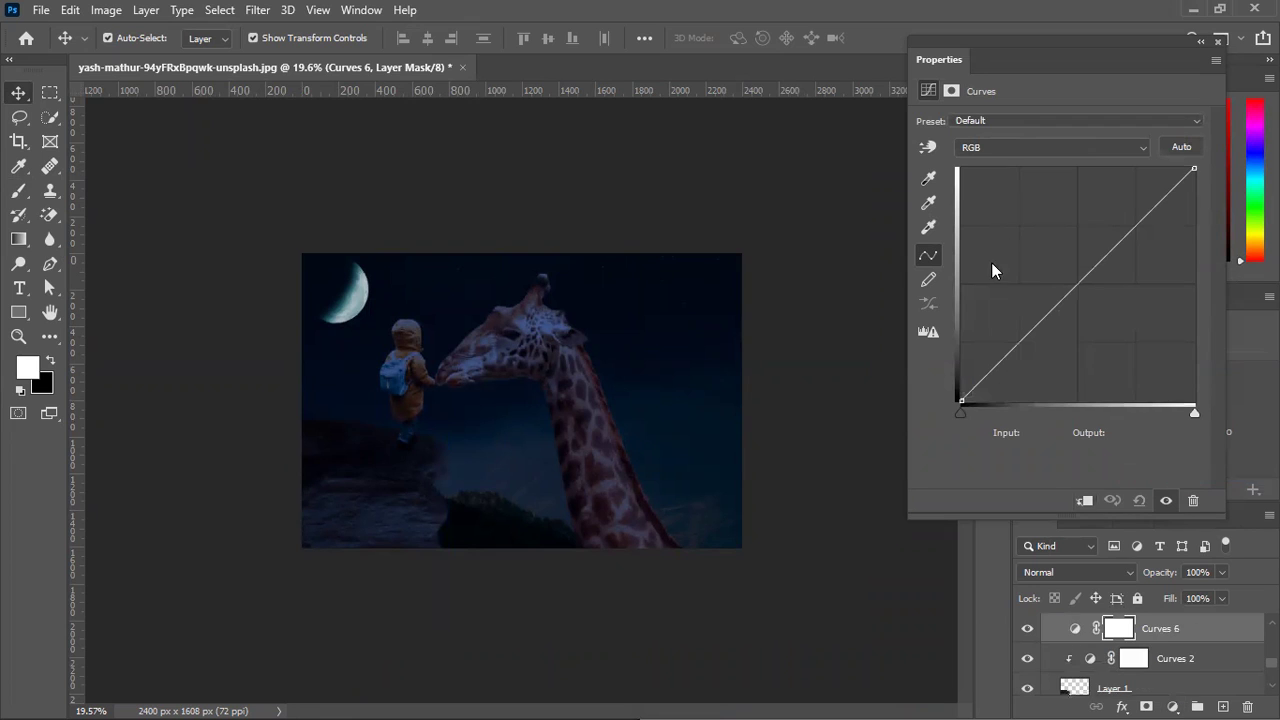
click(1078, 278)
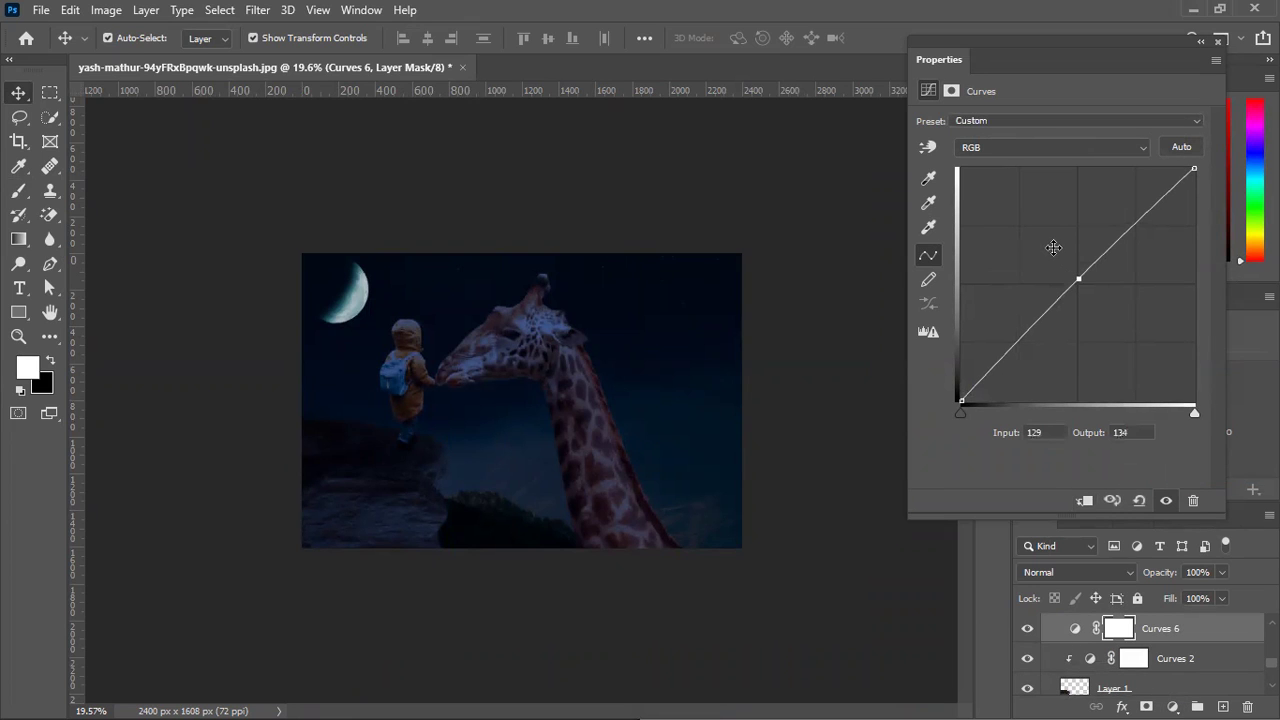
drag(1078, 278, 1064, 250)
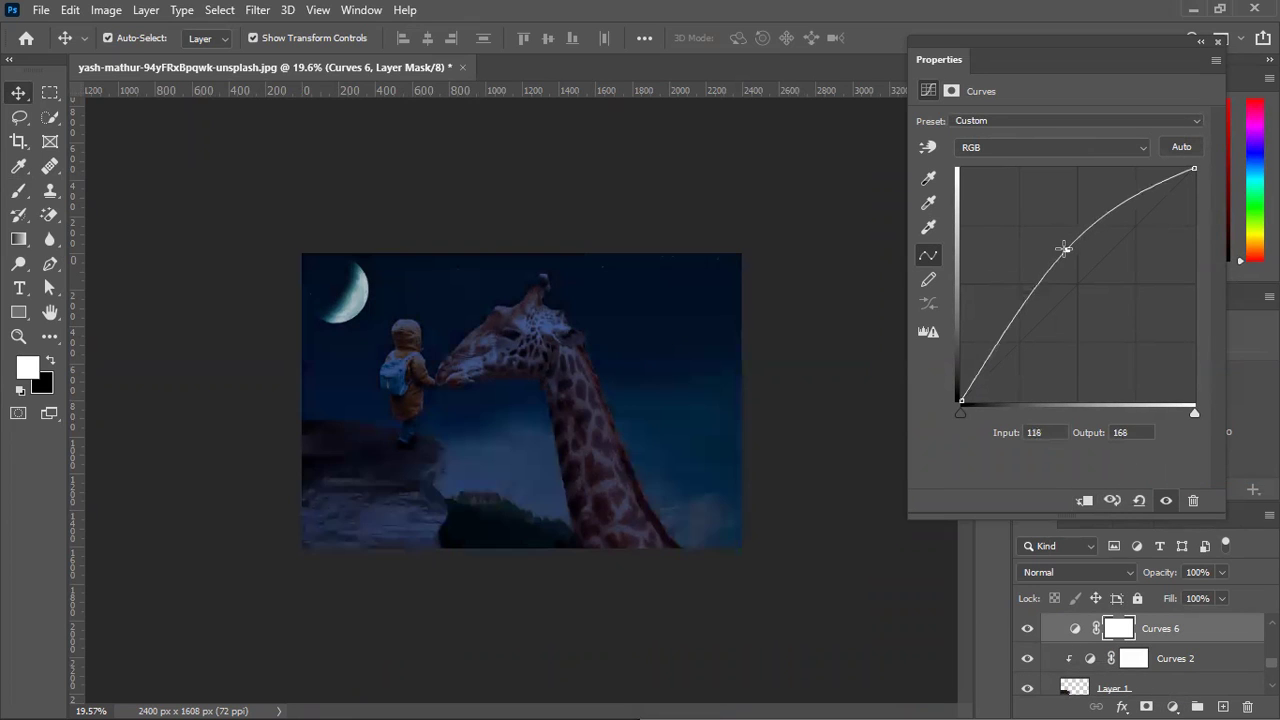
key(Delete)
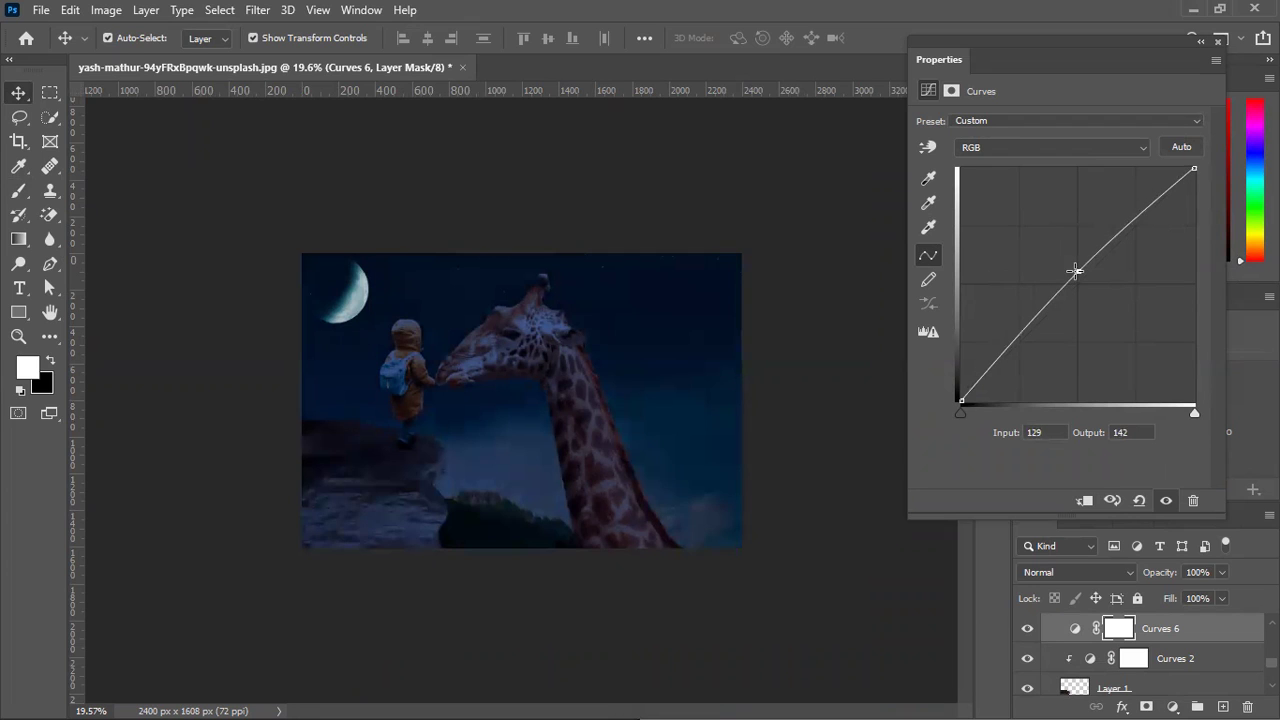
click(1074, 270)
drag(1074, 271, 1067, 263)
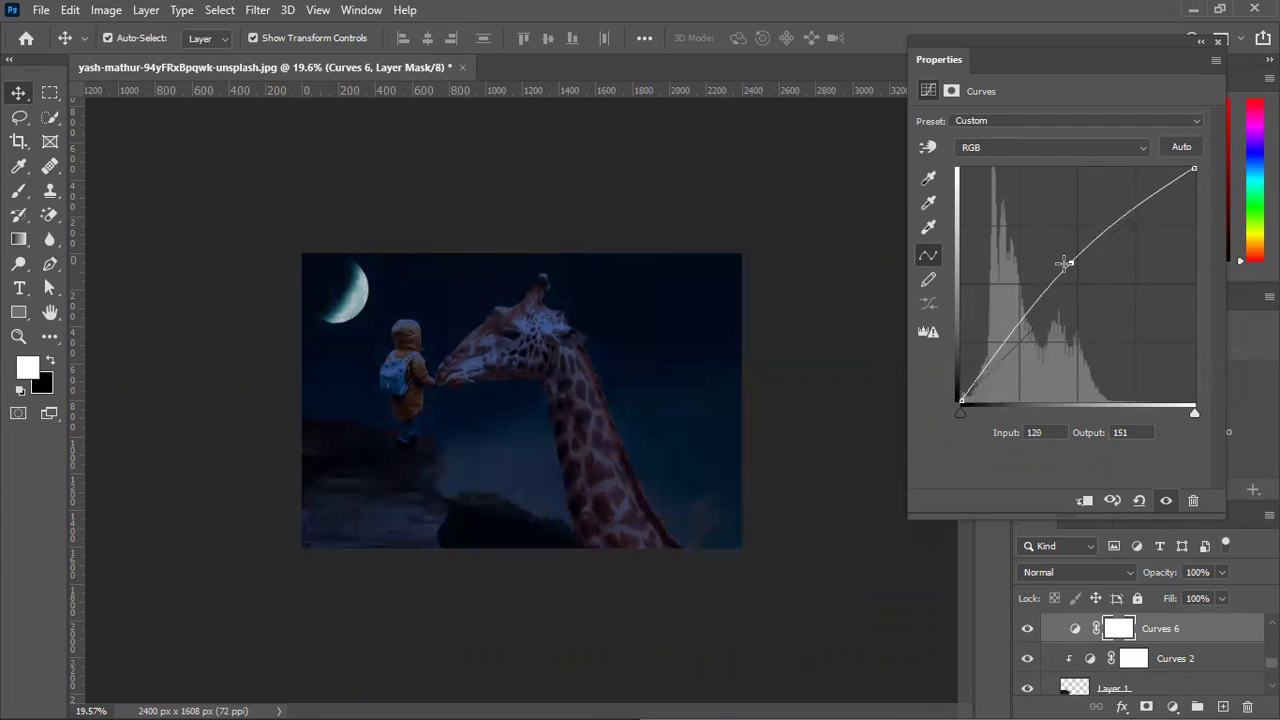
click(1085, 501)
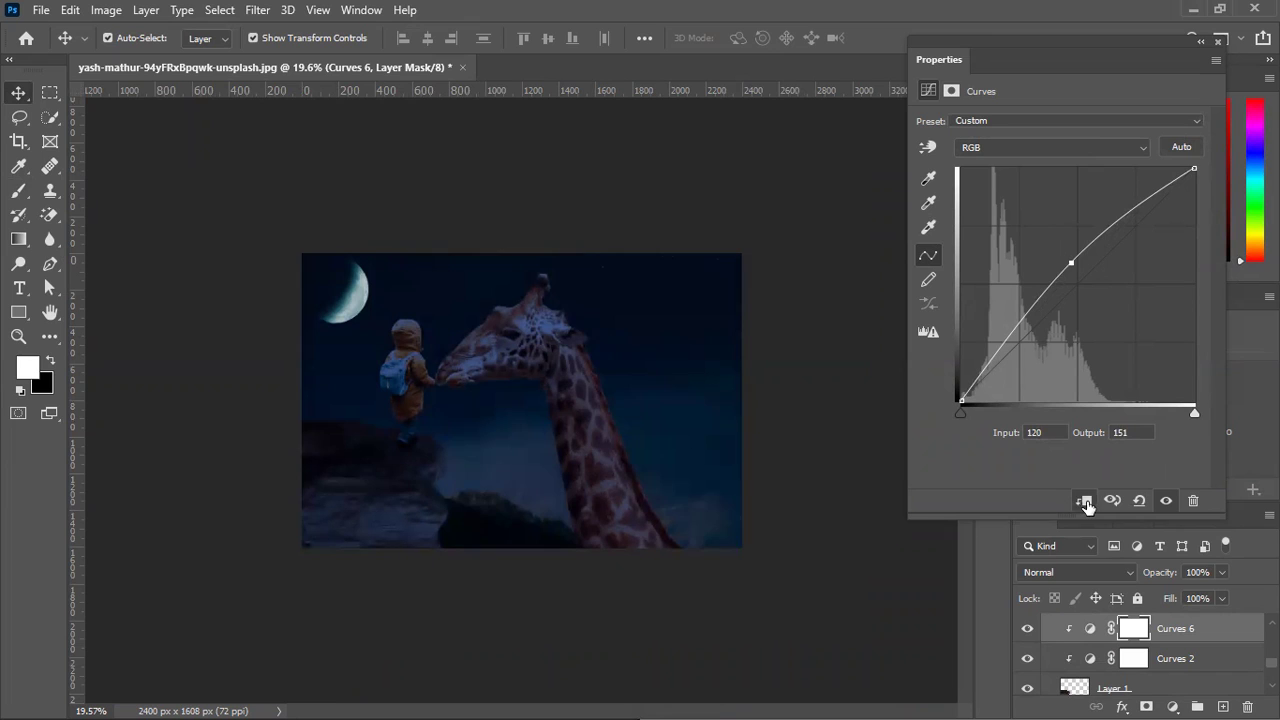
Invert the rock's new Curves mask and paint white over the moonlit rock ledge, comparing the image with and without the adjustment.
click(1134, 629)
click(1172, 342)
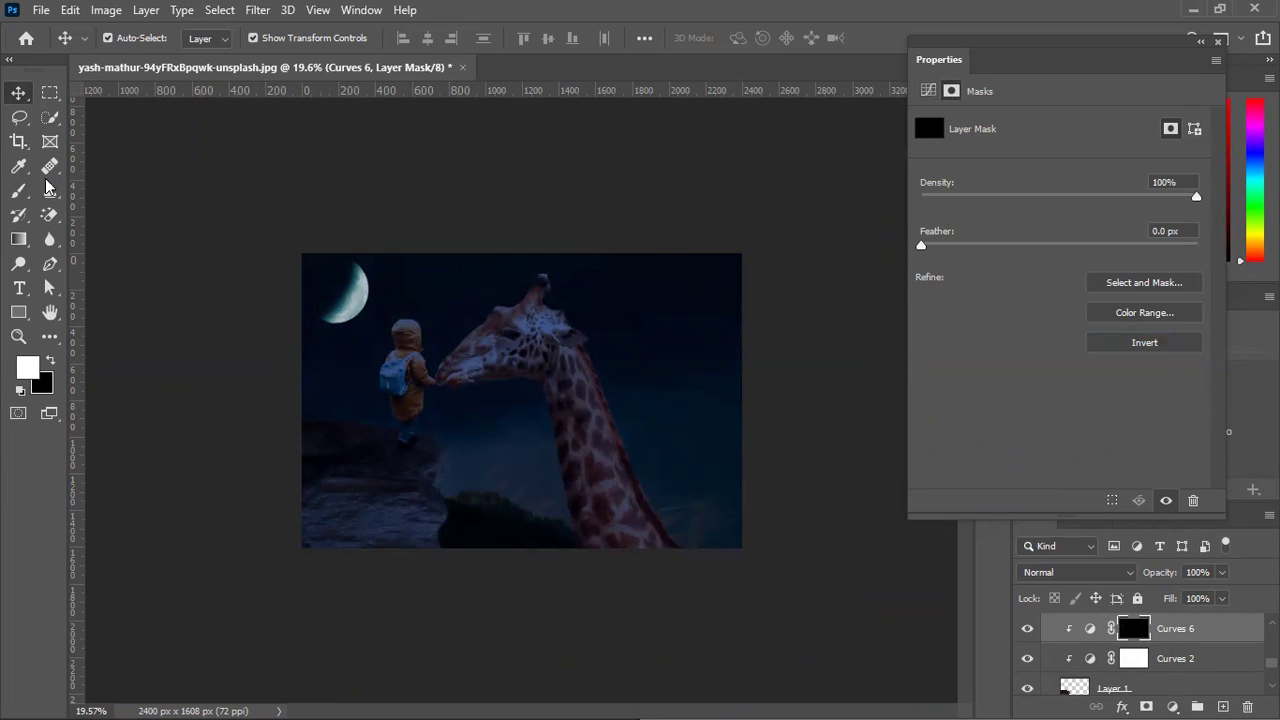
key(b)
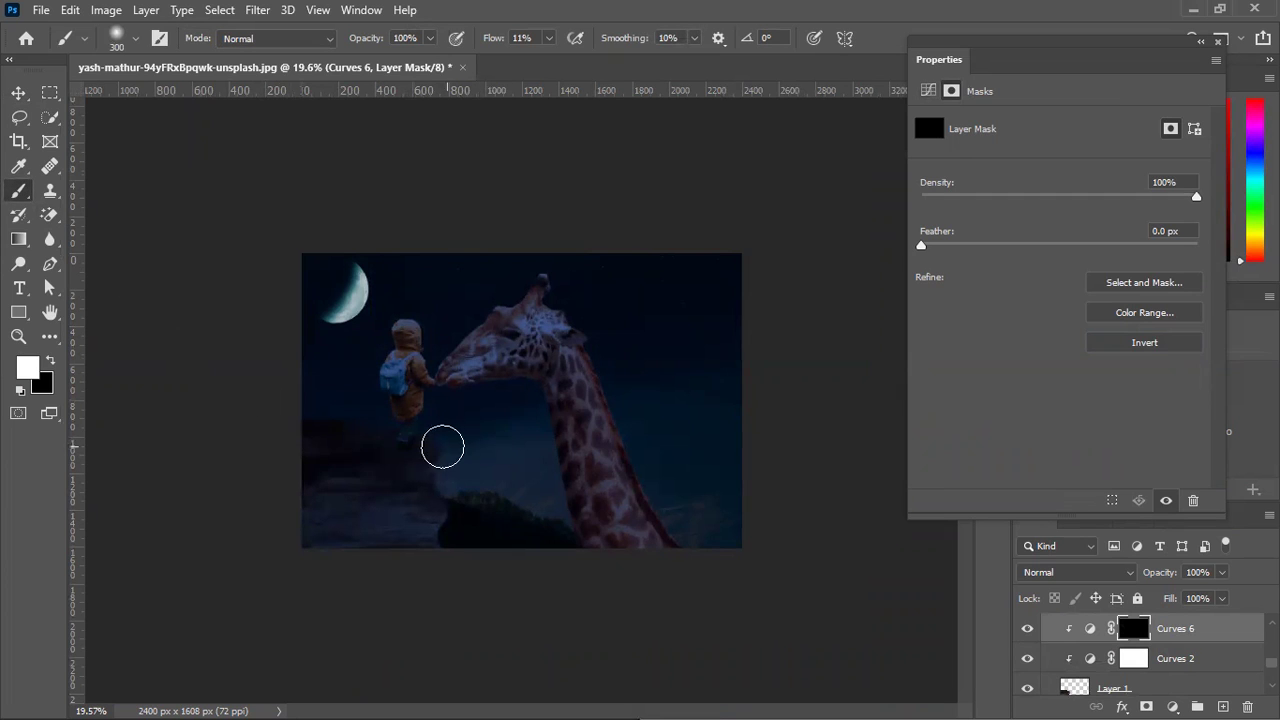
mouse_move(360, 393)
mouse_down()
mouse_move(325, 517)
mouse_move(304, 453)
mouse_move(330, 486)
mouse_move(360, 444)
mouse_up()
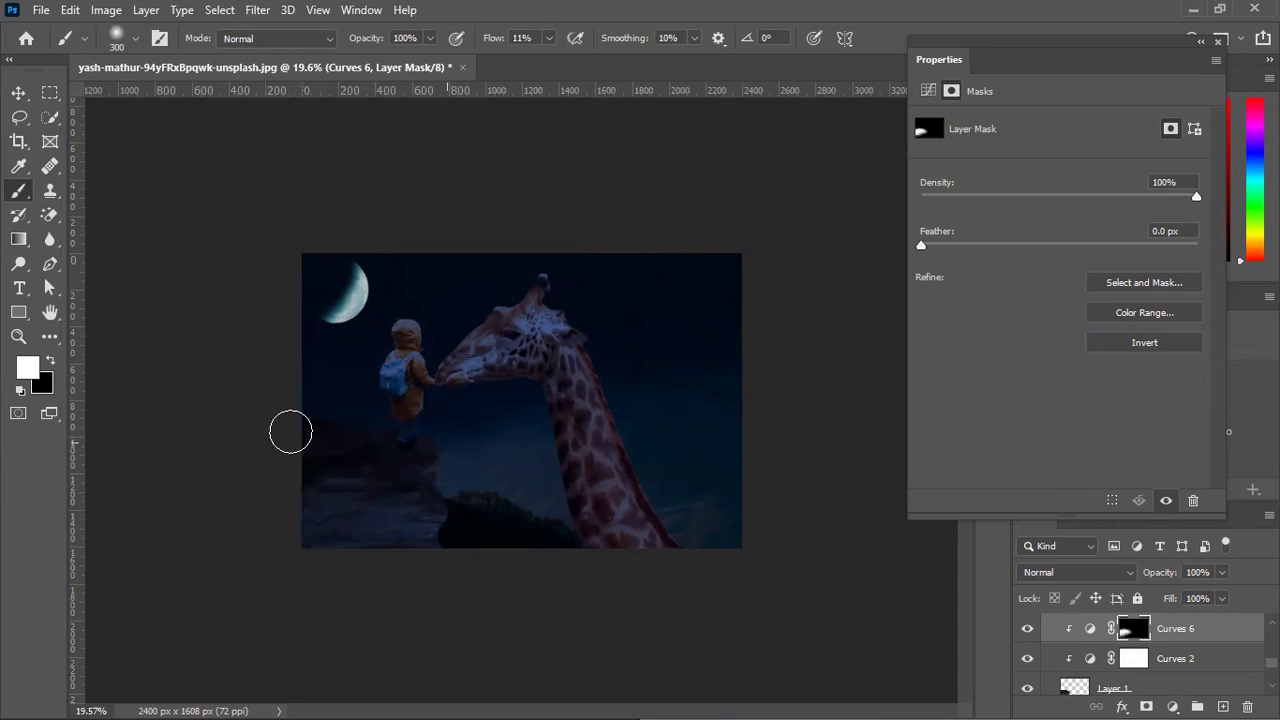
click(1028, 629)
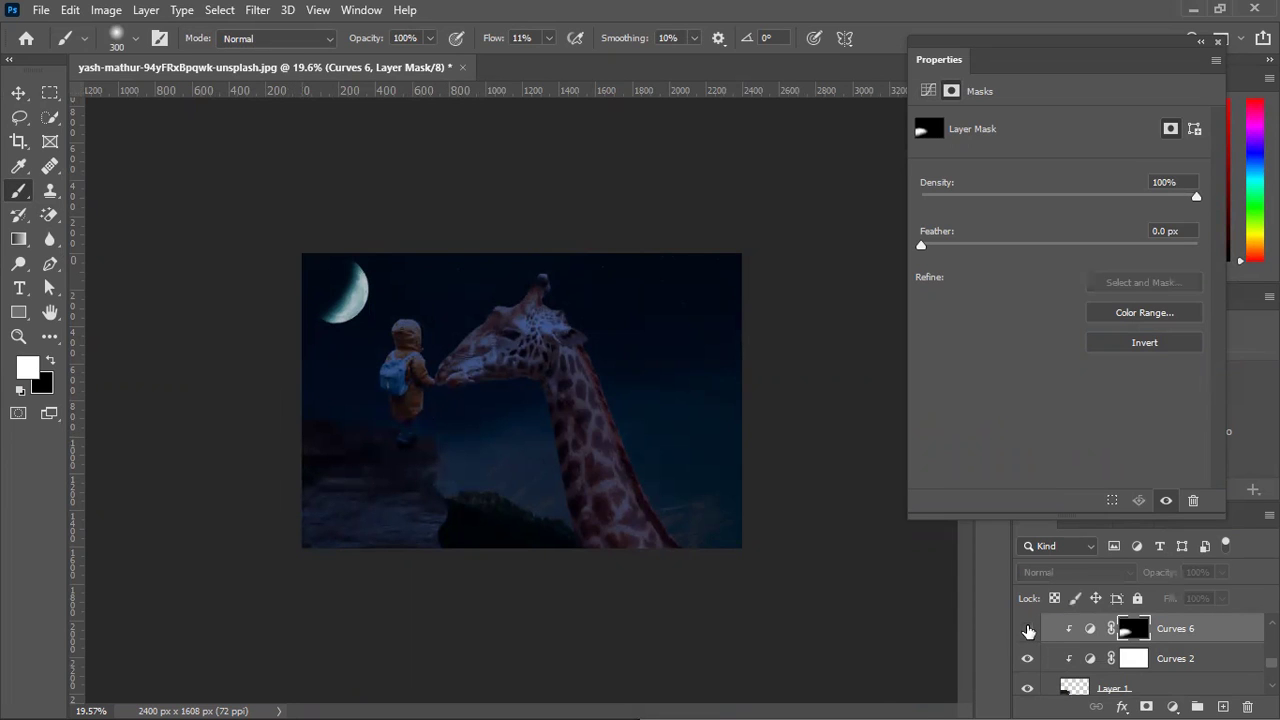
click(1028, 629)
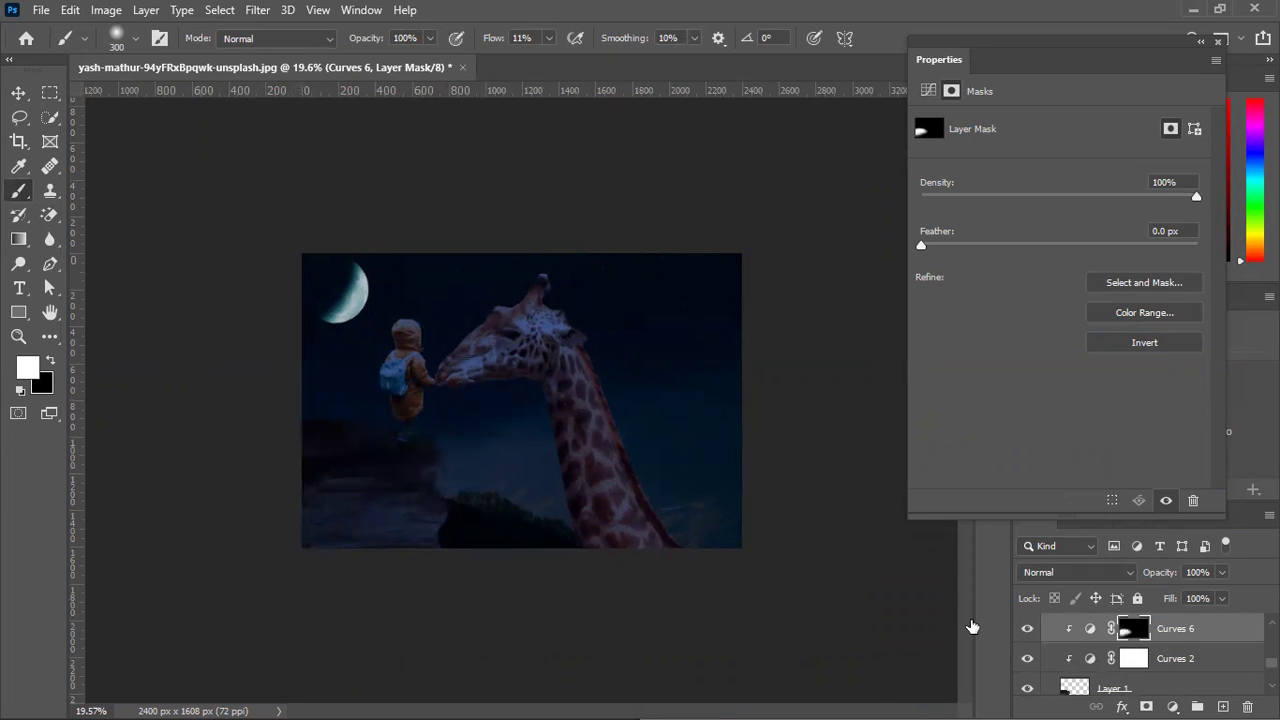
Examine the giraffe and child layers and the adjustment layers above them in the layer stack.
click(27, 97)
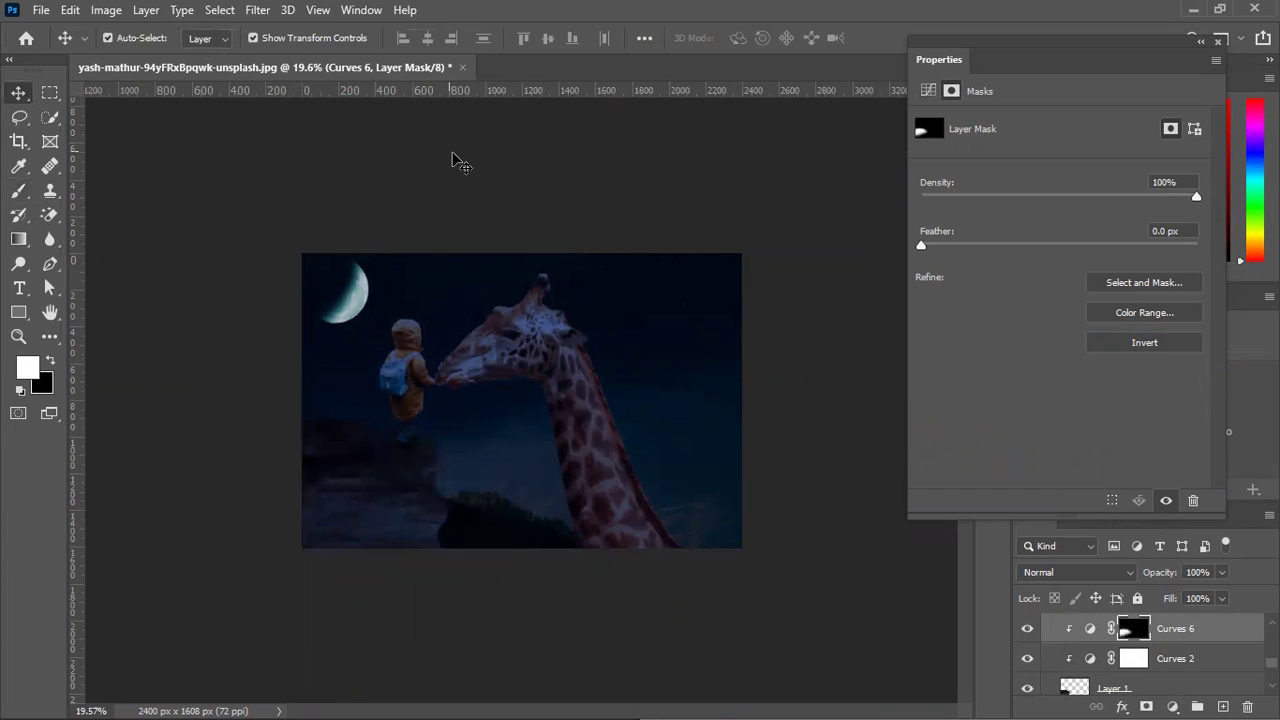
click(457, 160)
click(596, 455)
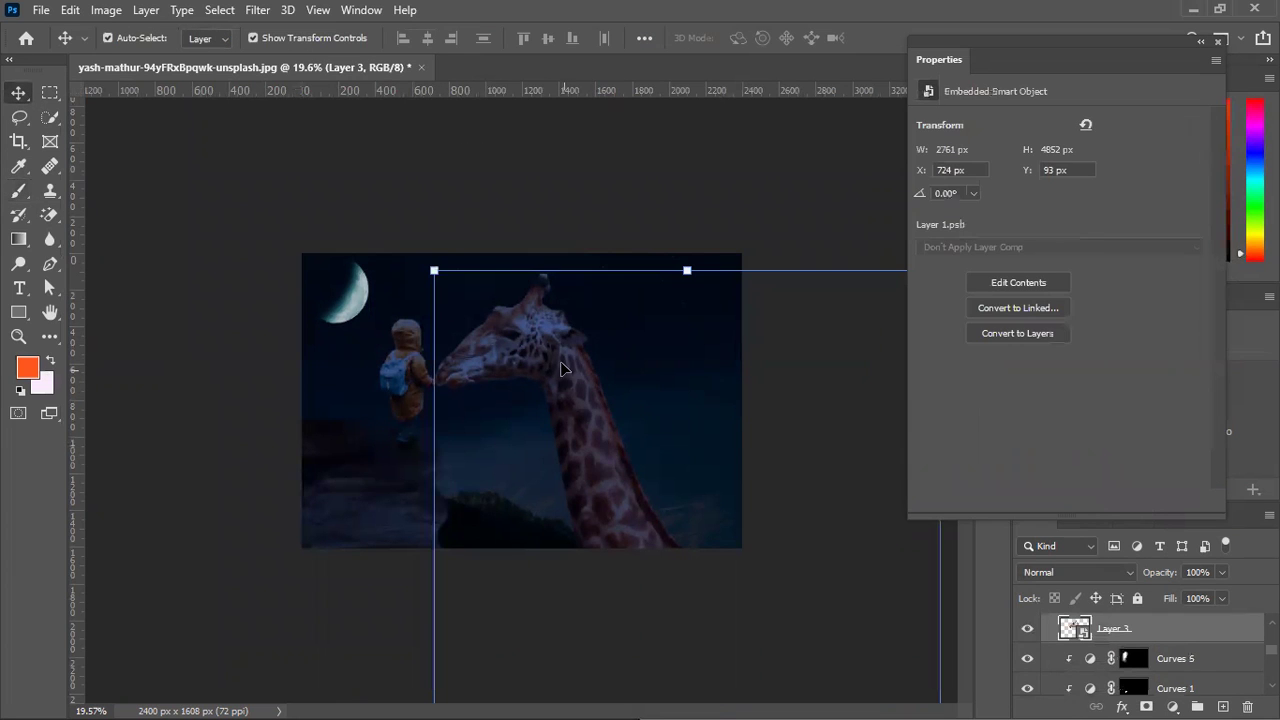
click(408, 368)
scroll(1143, 675, up, 1)
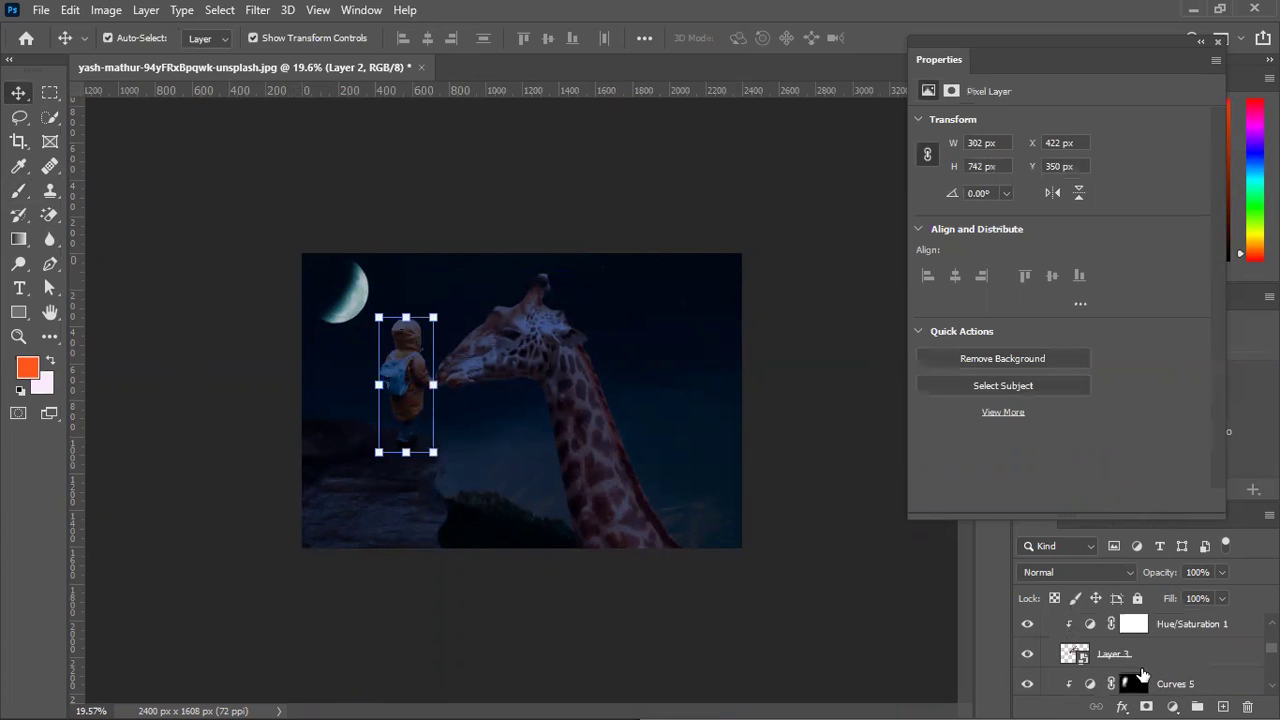
click(1140, 657)
scroll(1170, 662, up, 1)
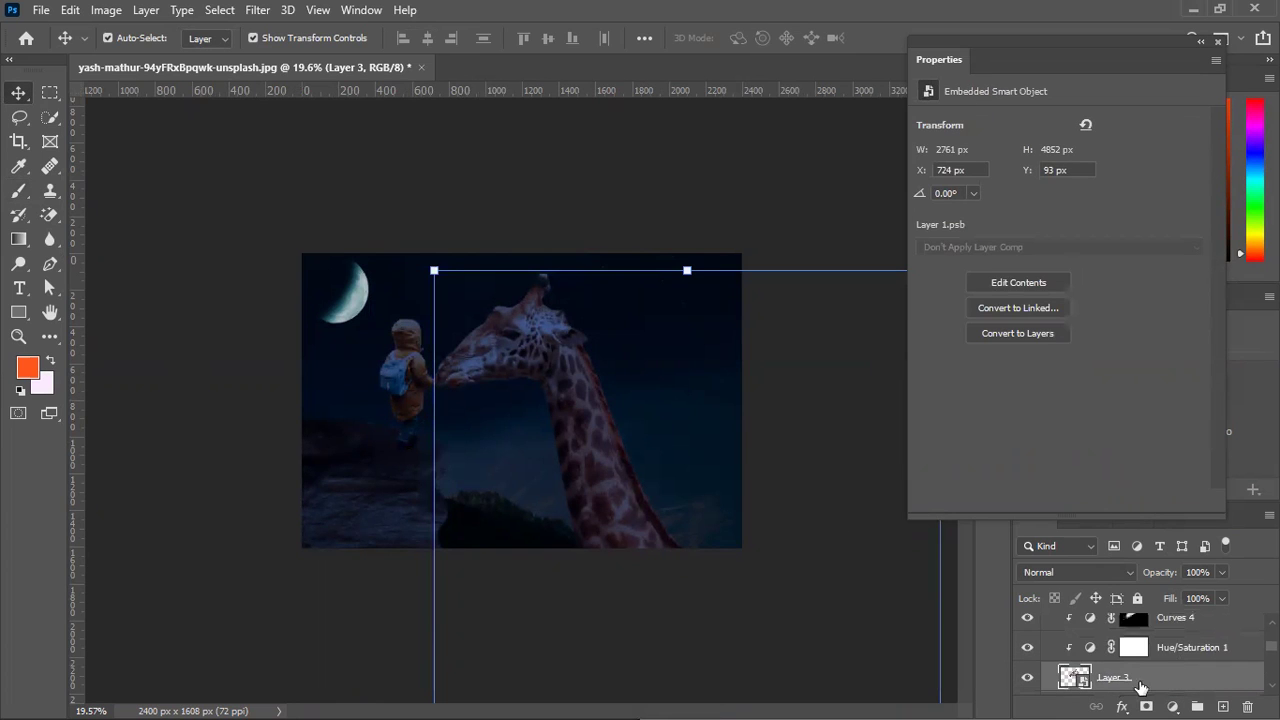
click(516, 357)
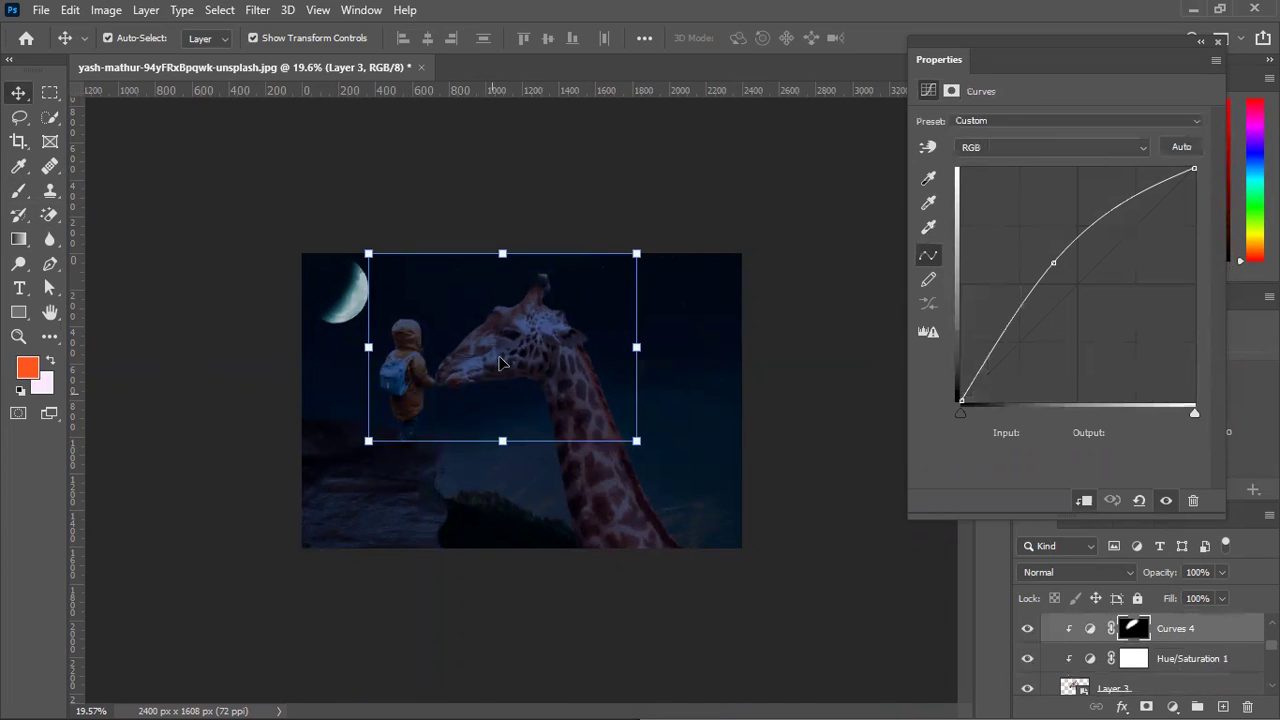
click(640, 530)
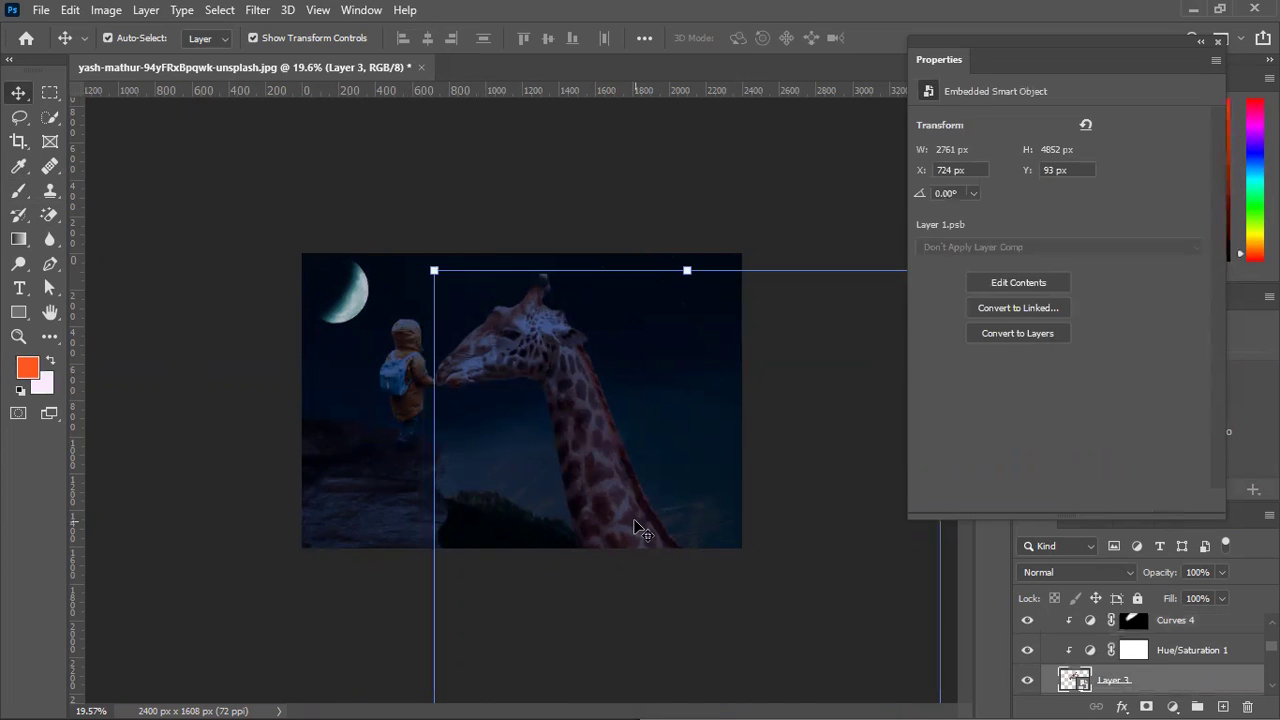
scroll(1141, 681, up, 5)
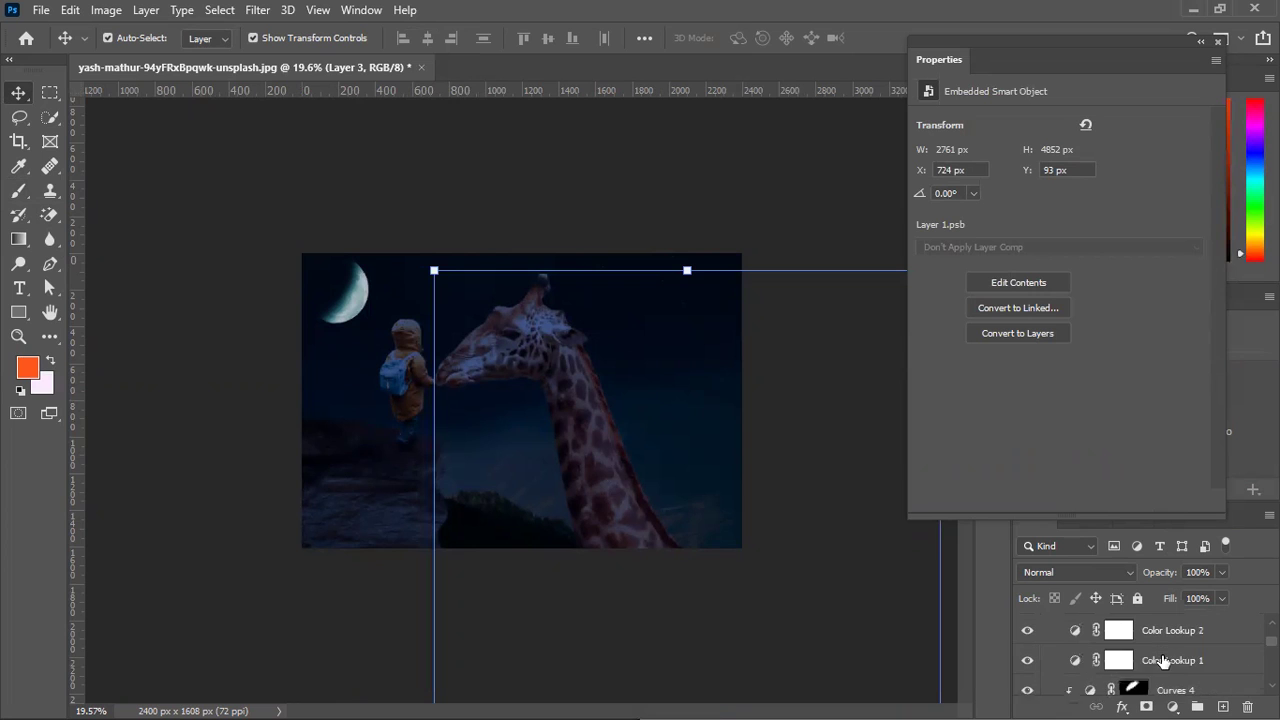
click(1161, 668)
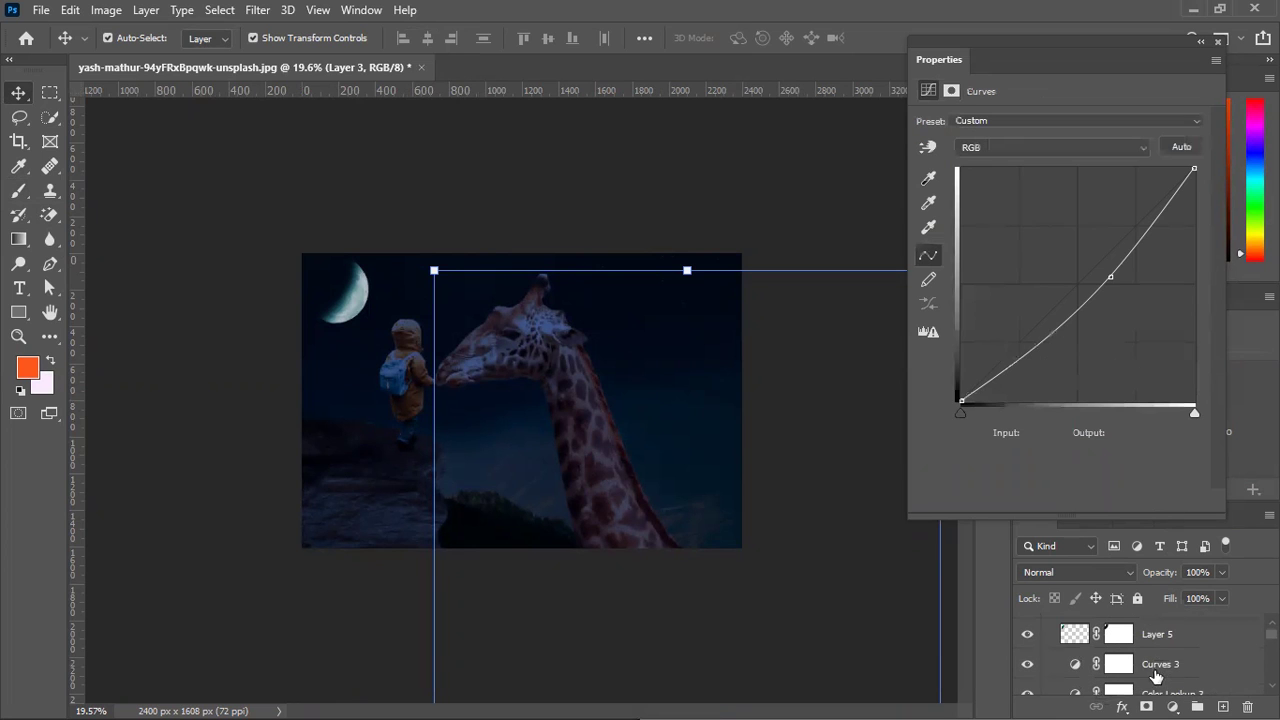
scroll(1170, 670, down, 5)
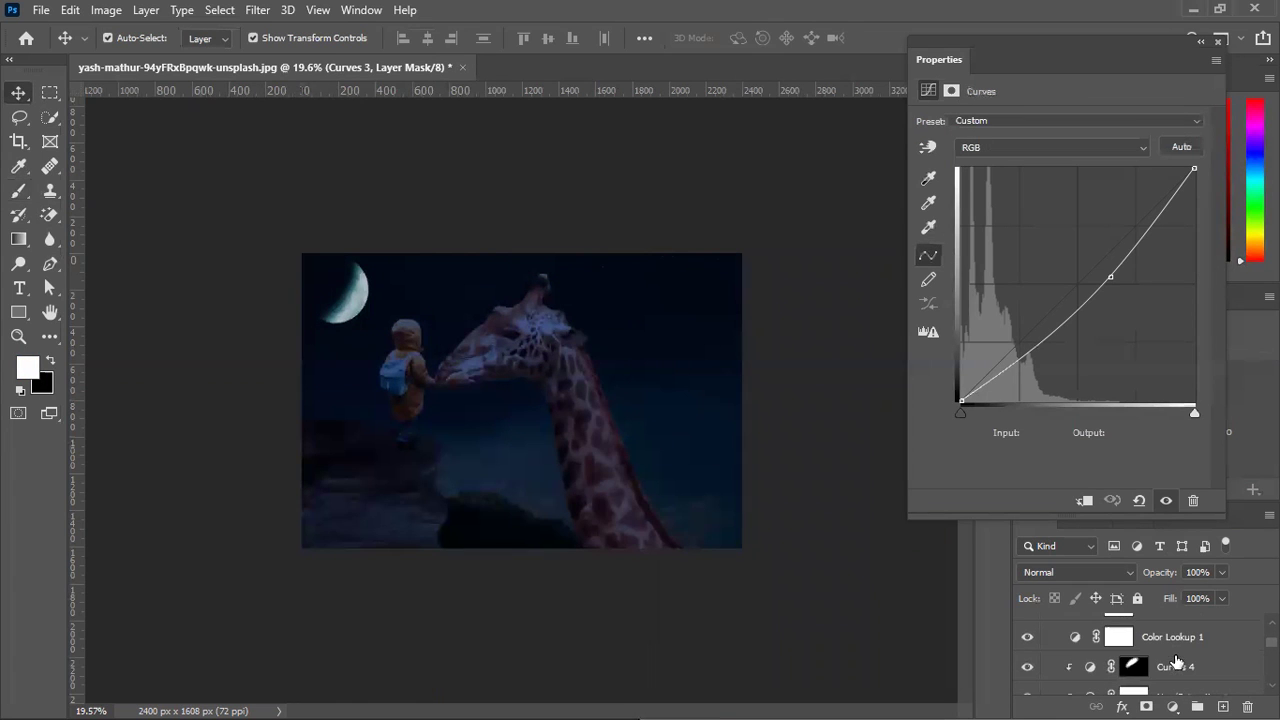
Add a Curves adjustment clipped to the giraffe layer above Curves 4 and pull its midtones down to darken the giraffe.
click(1176, 668)
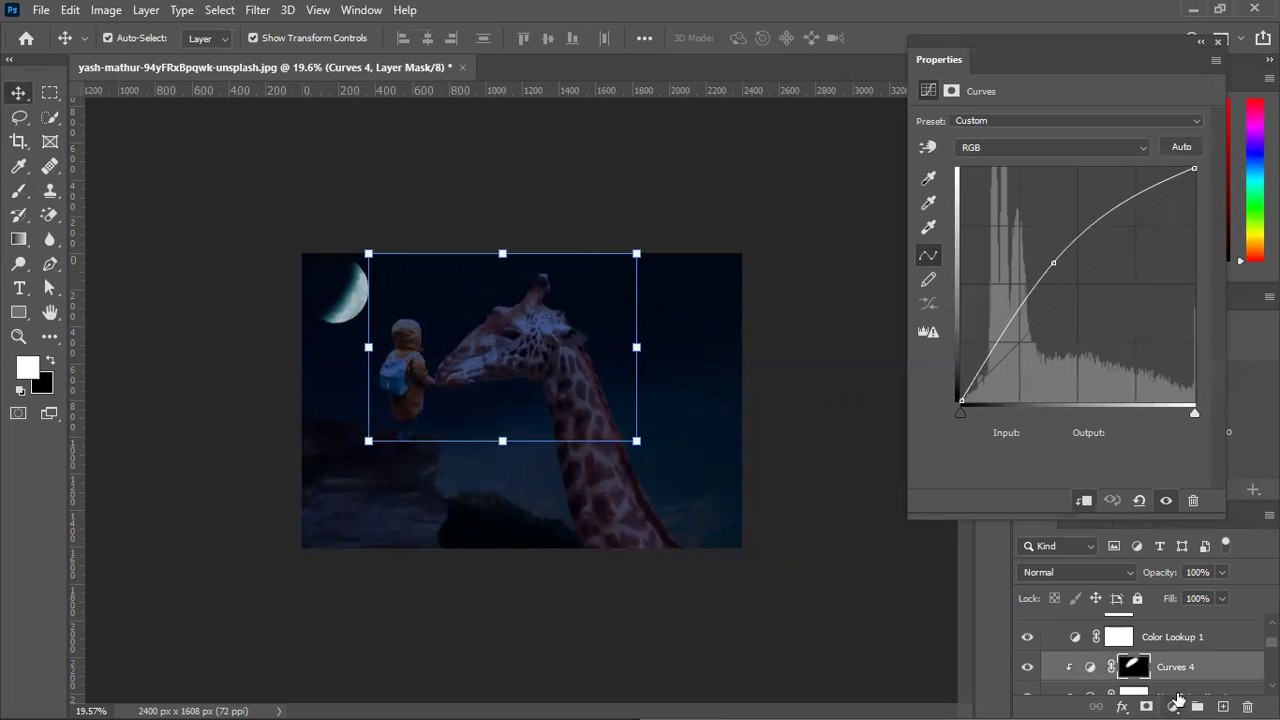
click(1175, 705)
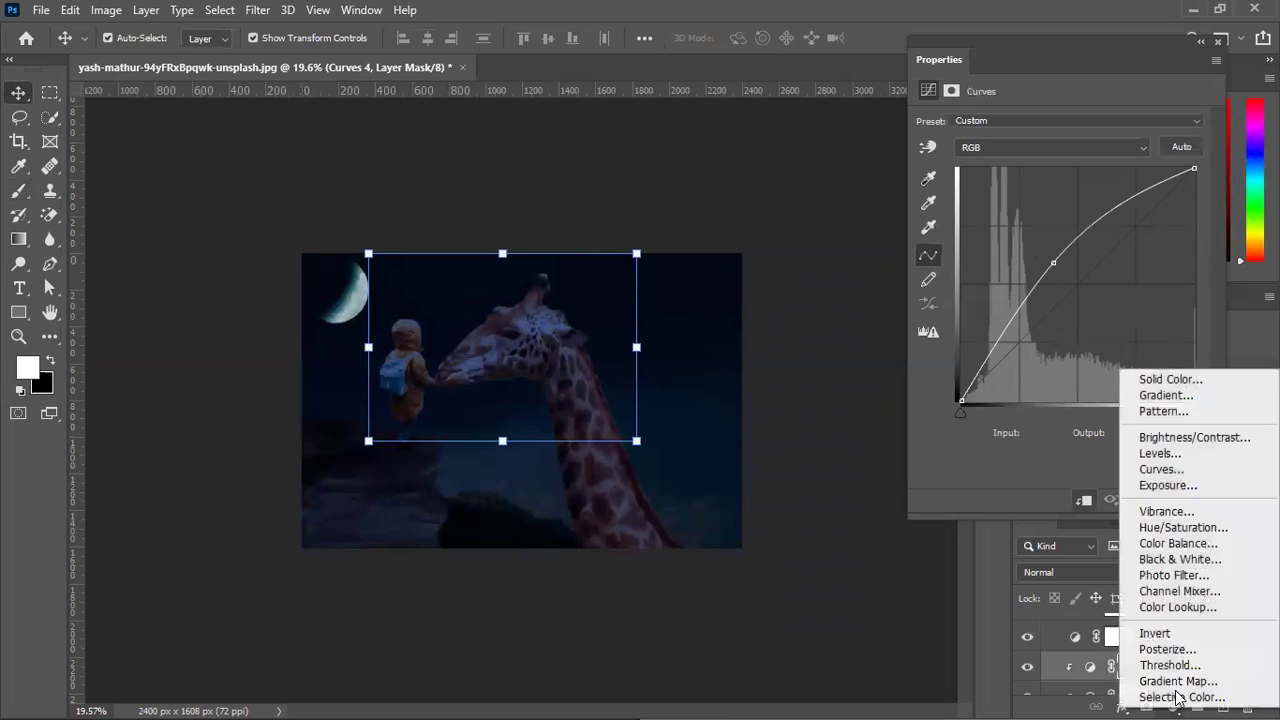
click(1160, 469)
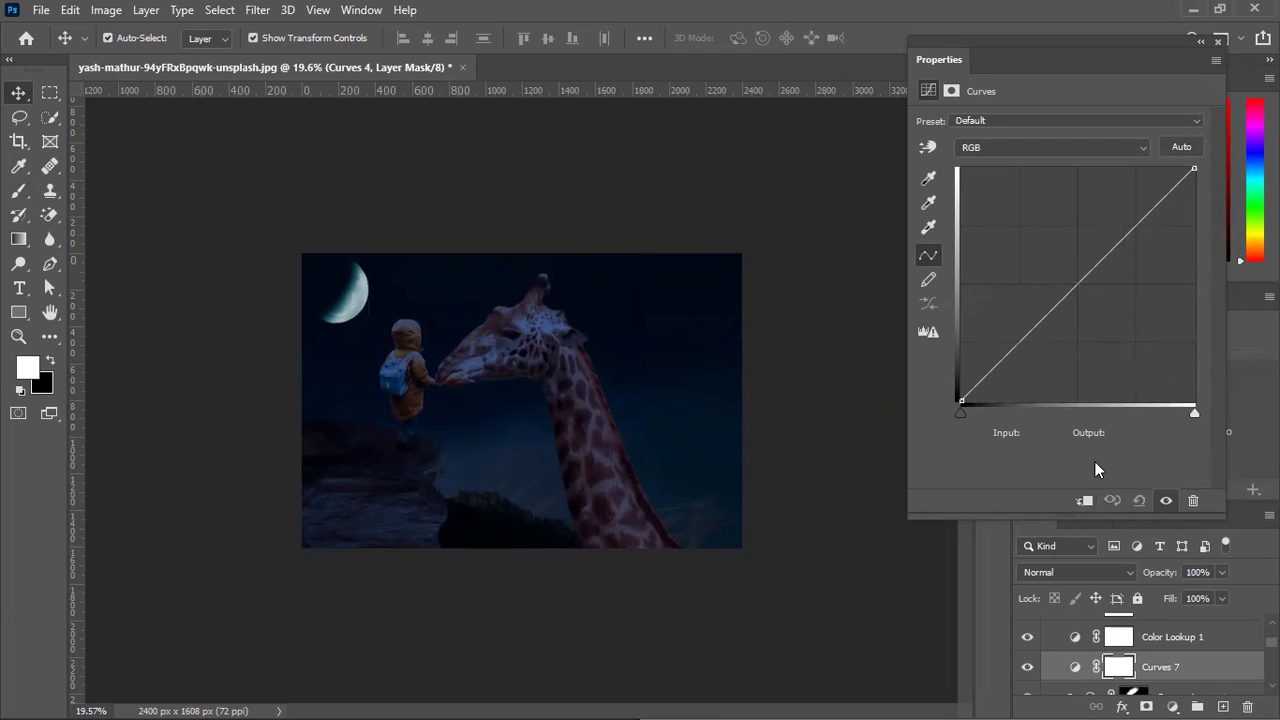
click(1084, 500)
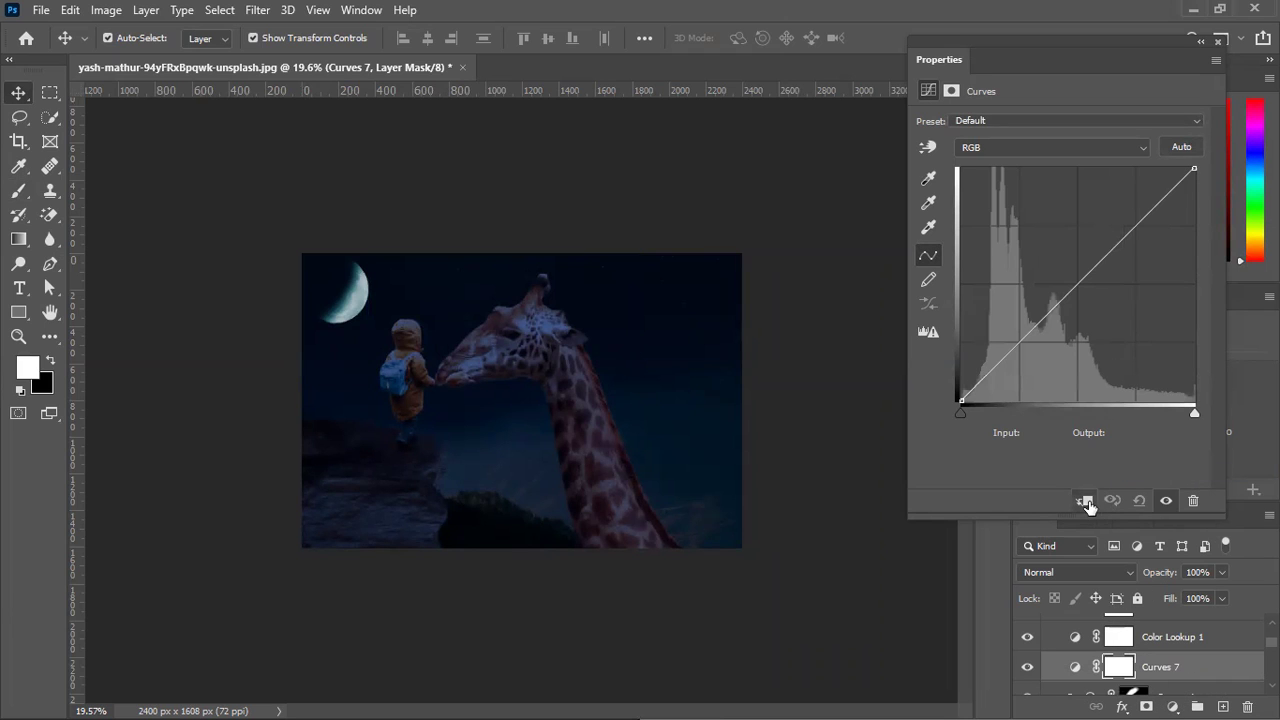
click(1081, 285)
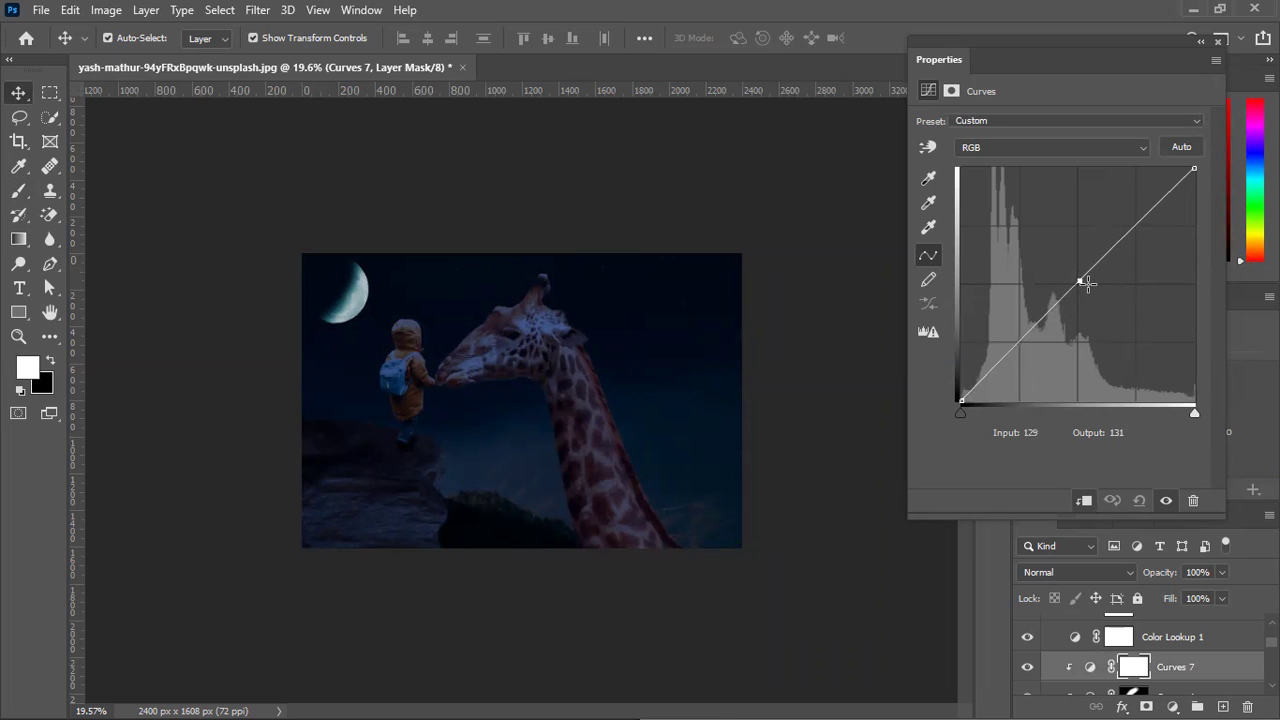
drag(1096, 295, 1089, 302)
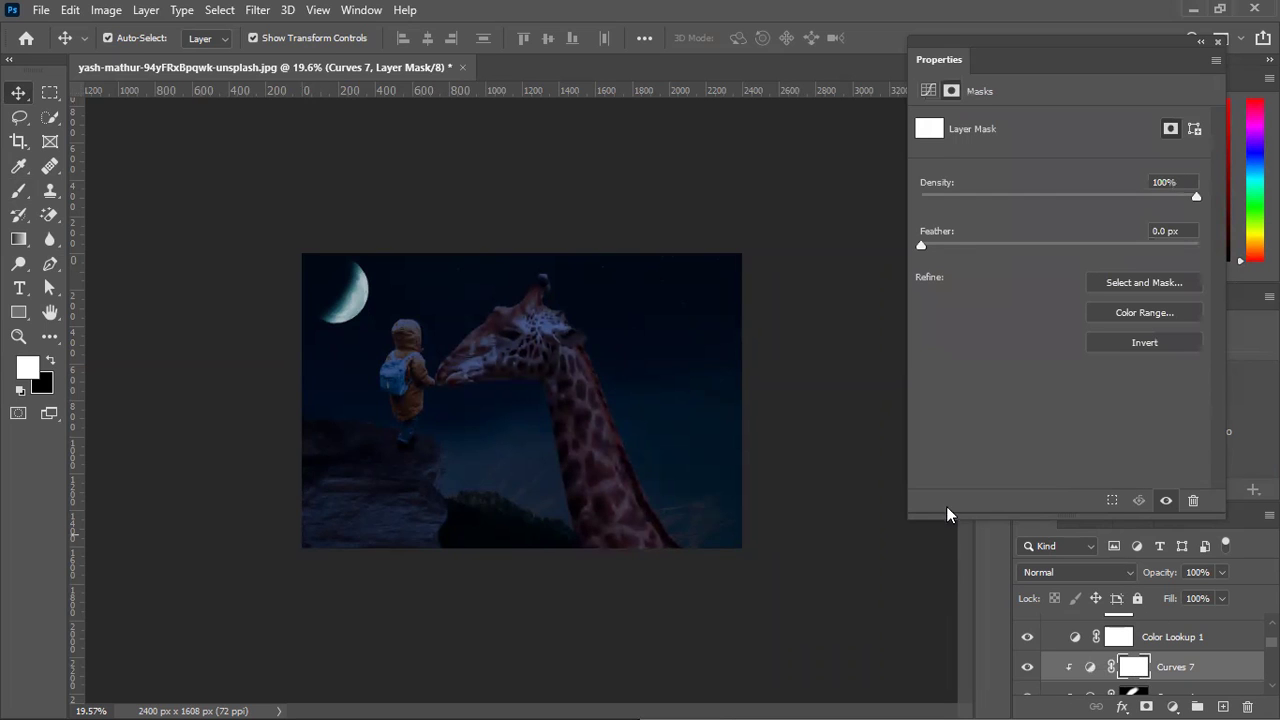
Paint the darkening off the giraffe's face and moon-facing neck edge on the new Curves mask with a soft black 500 px brush.
click(48, 361)
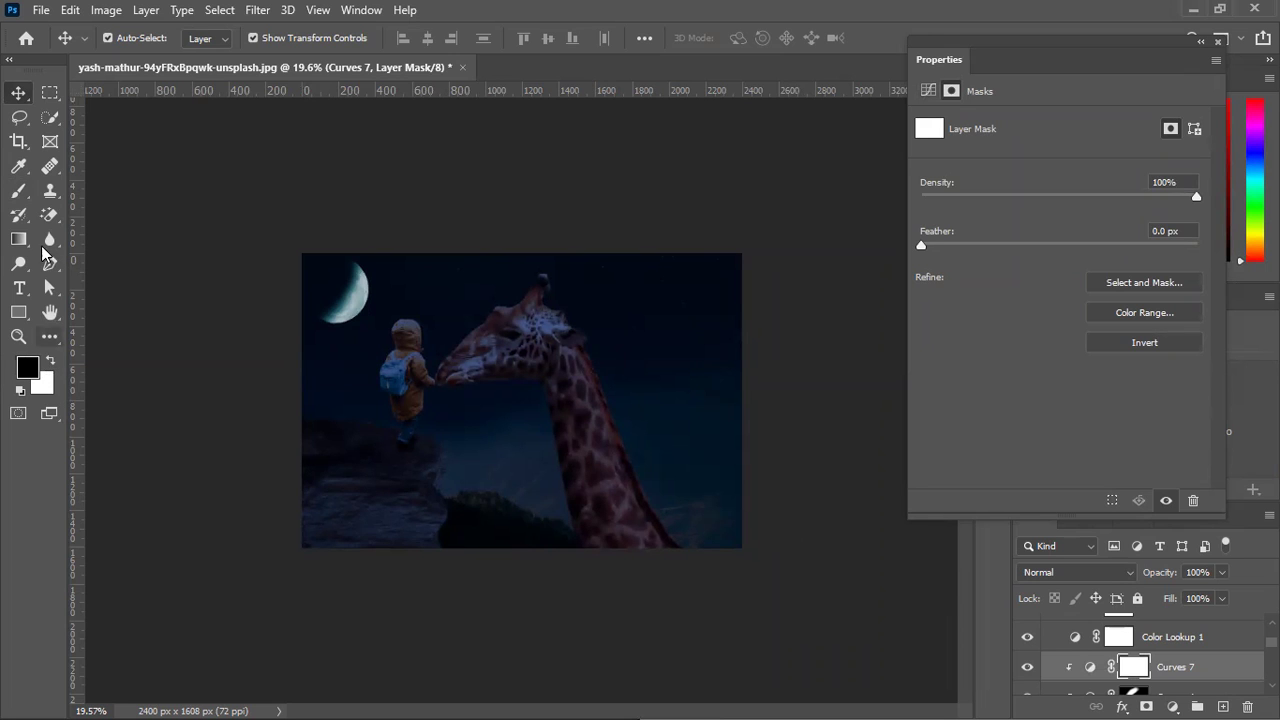
click(18, 191)
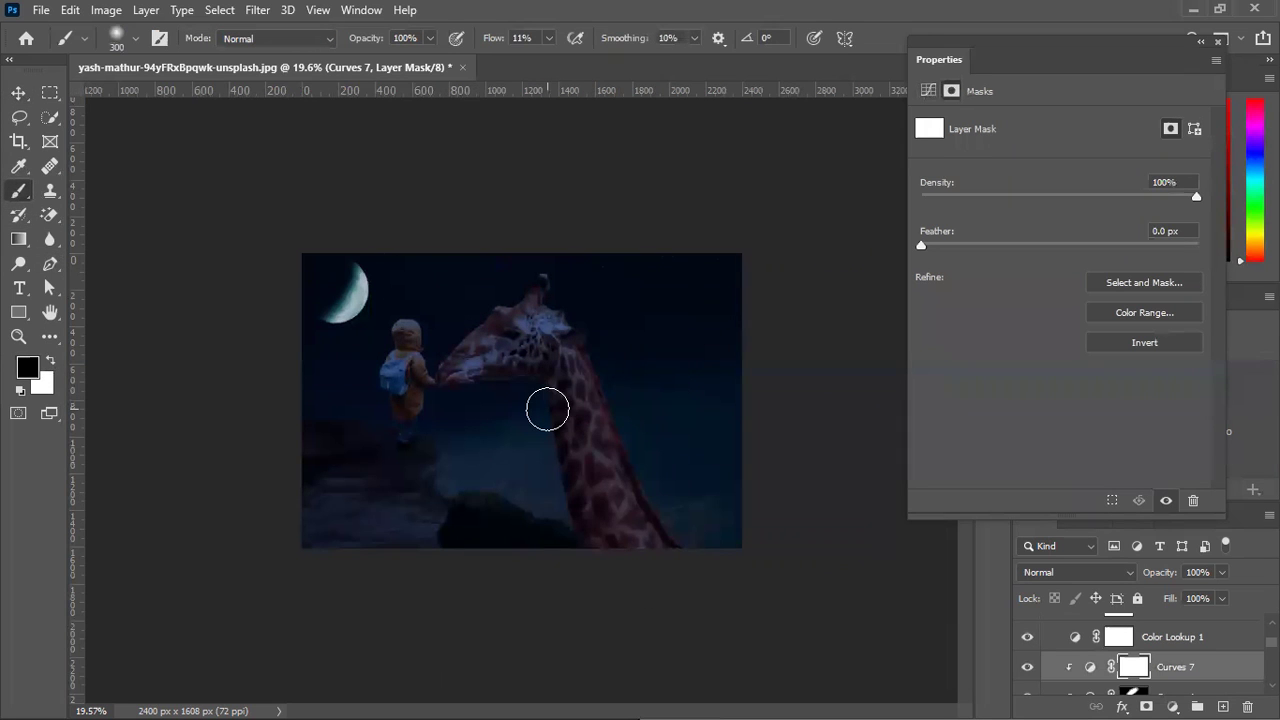
key(bracketright)
key(bracketright)
mouse_move(543, 300)
mouse_down()
mouse_move(500, 294)
mouse_move(429, 351)
mouse_up()
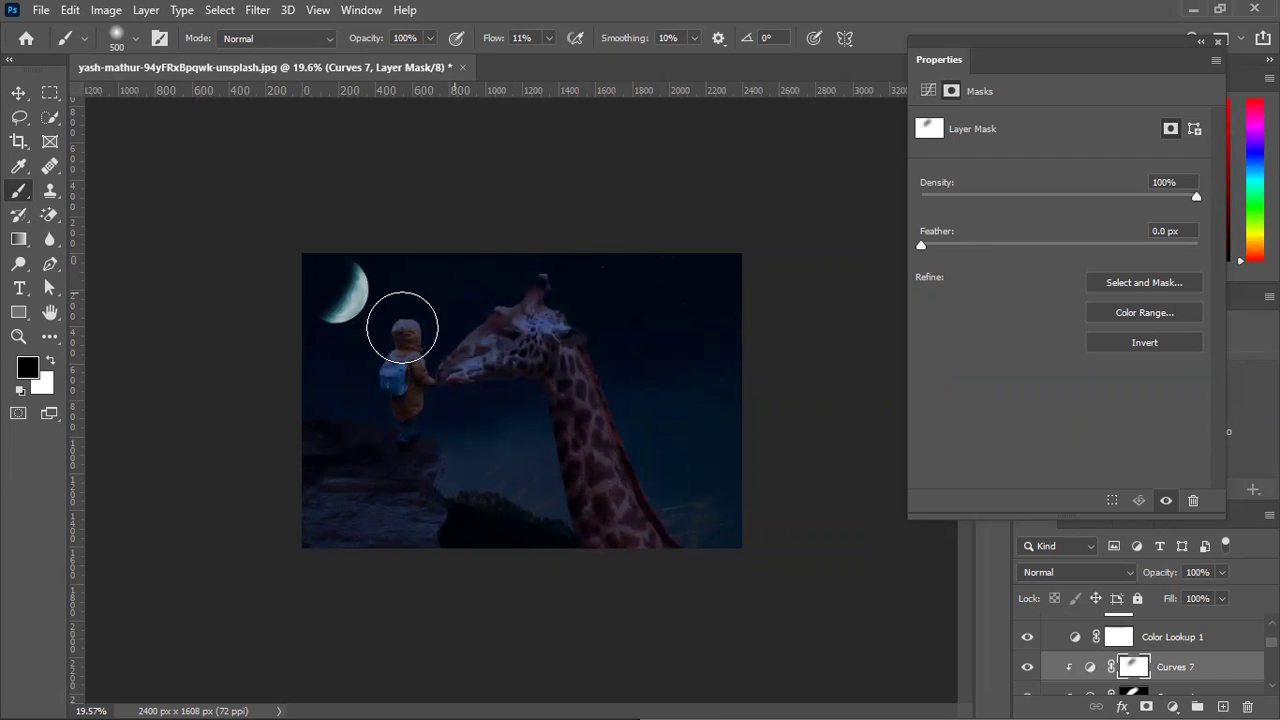
mouse_move(543, 275)
mouse_down()
mouse_move(506, 312)
mouse_move(531, 426)
mouse_up()
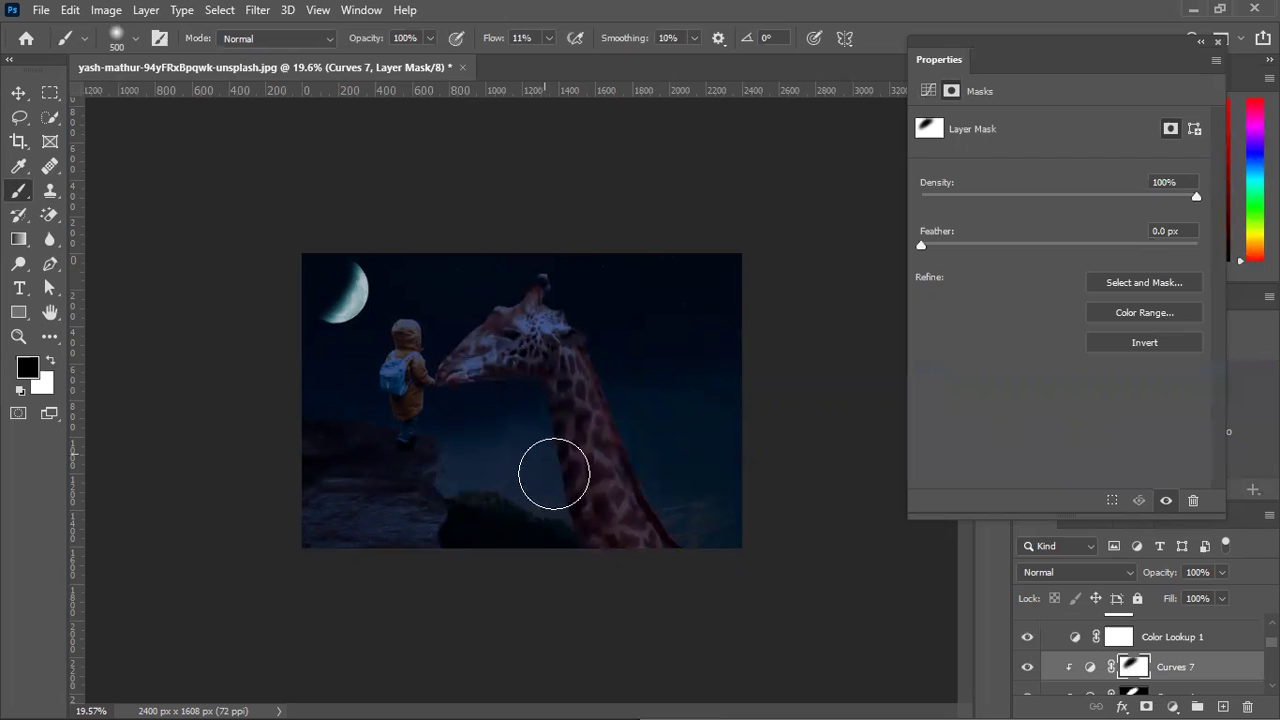
drag(537, 558, 488, 566)
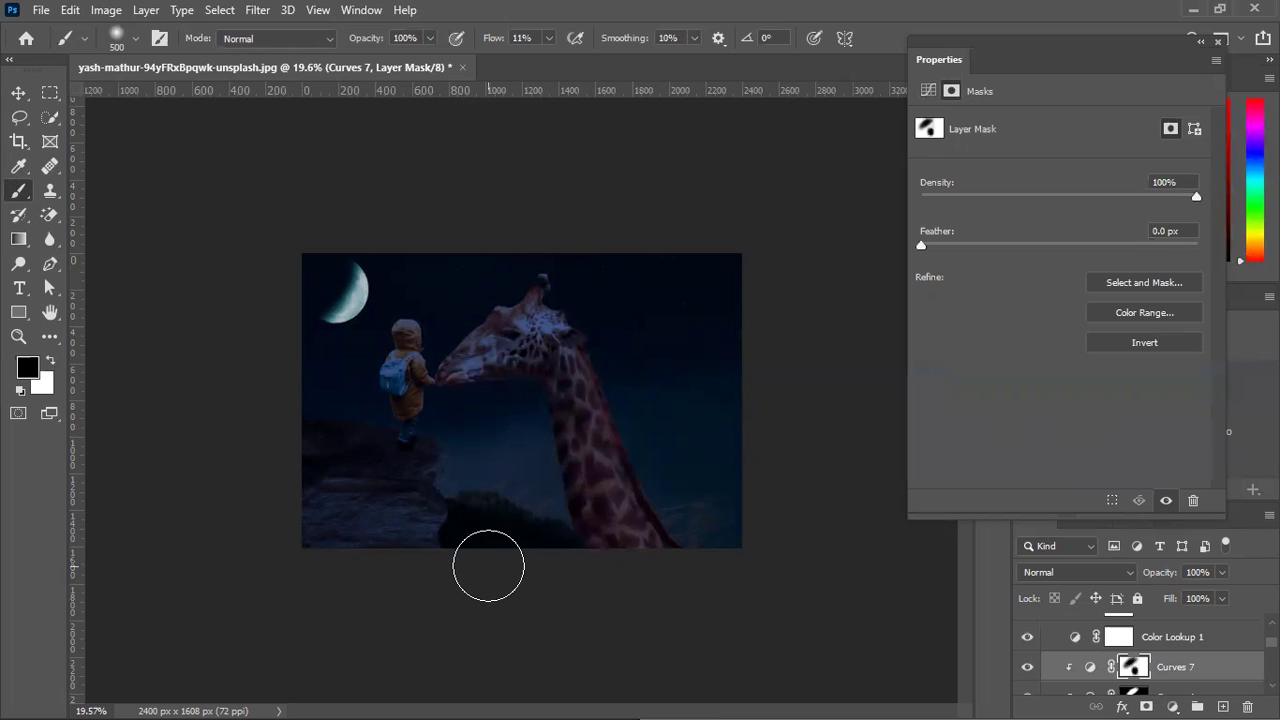
mouse_move(531, 389)
mouse_down()
mouse_move(613, 310)
mouse_move(567, 319)
mouse_move(541, 281)
mouse_up()
click(1027, 667)
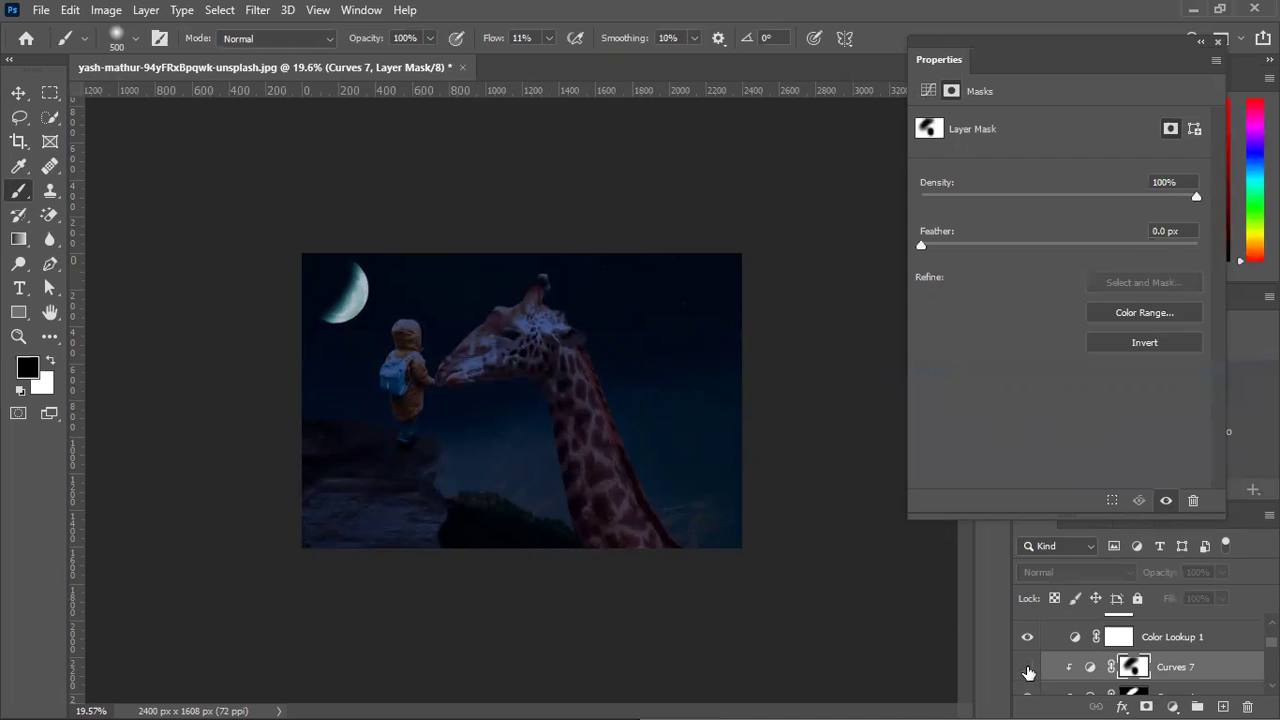
click(1027, 667)
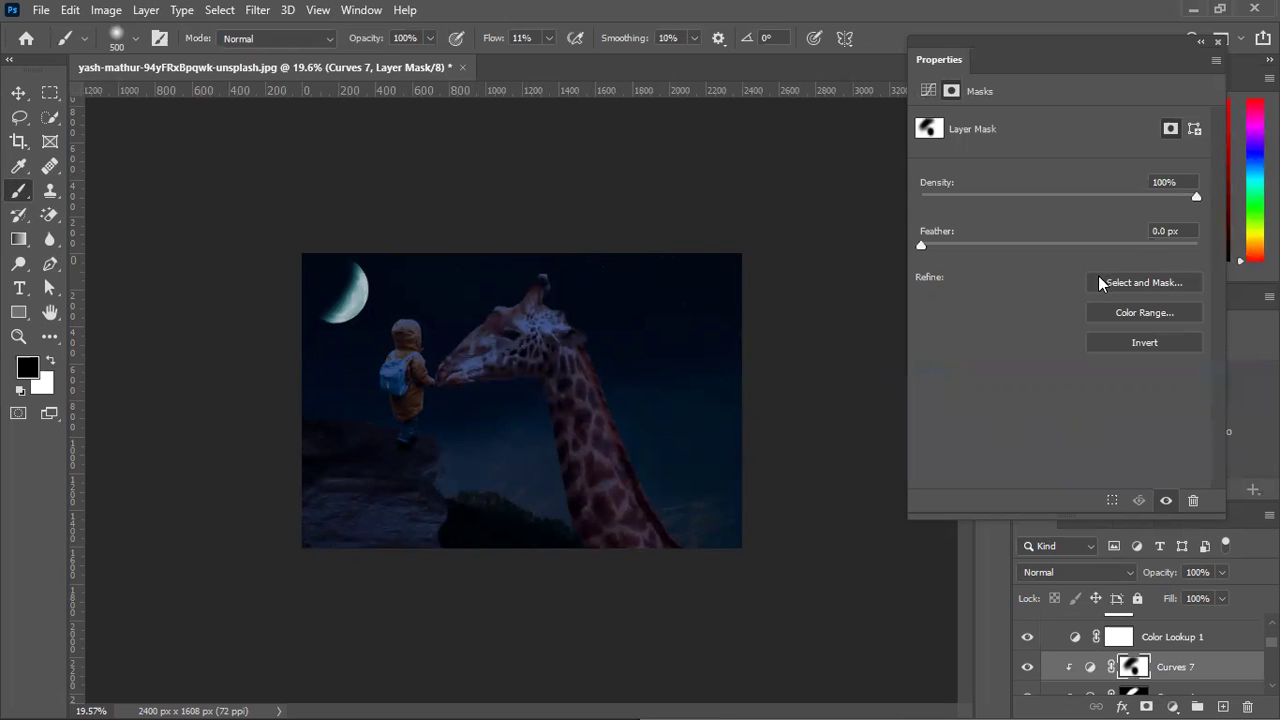
mouse_move(638, 480)
mouse_down()
mouse_move(651, 480)
mouse_move(569, 403)
mouse_move(637, 549)
mouse_move(599, 464)
mouse_up()
Add a Levels adjustment clipped to the giraffe layer above the darkening Curves and lower its white output level to about 191.
scroll(1170, 665, up, 2)
scroll(1168, 670, down, 1)
click(1172, 706)
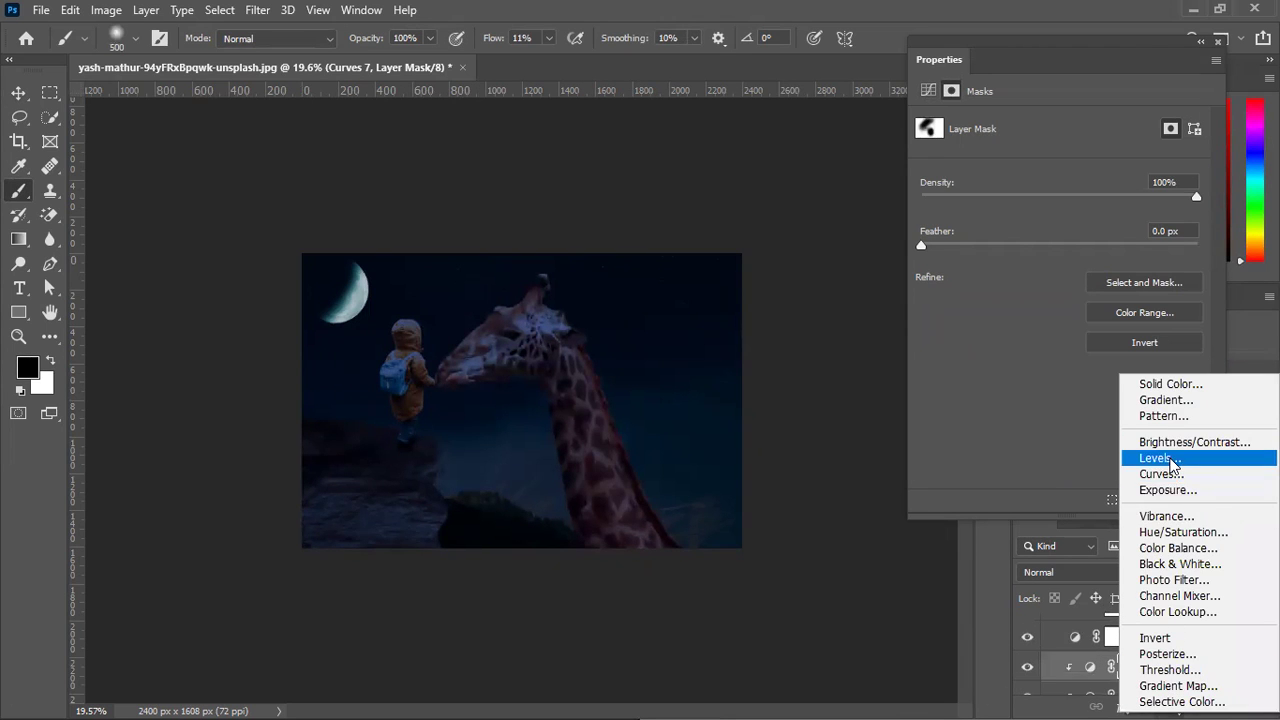
click(1168, 458)
drag(956, 309, 955, 309)
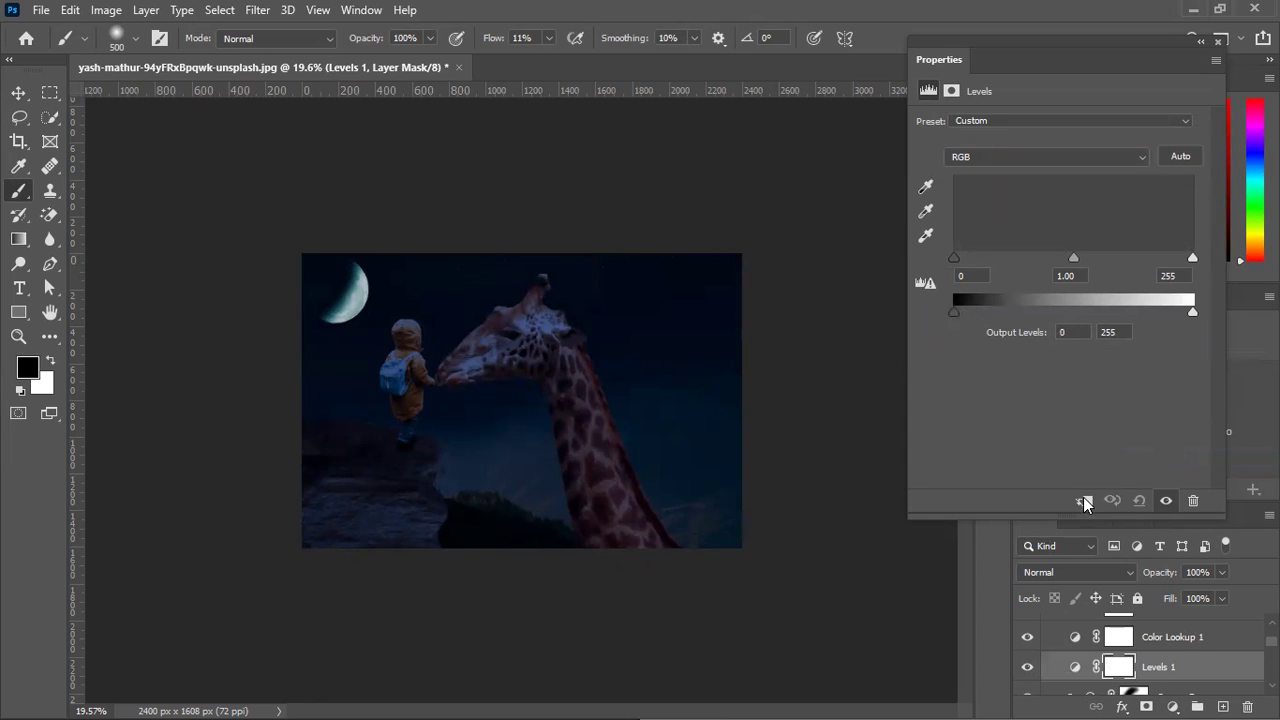
click(1083, 499)
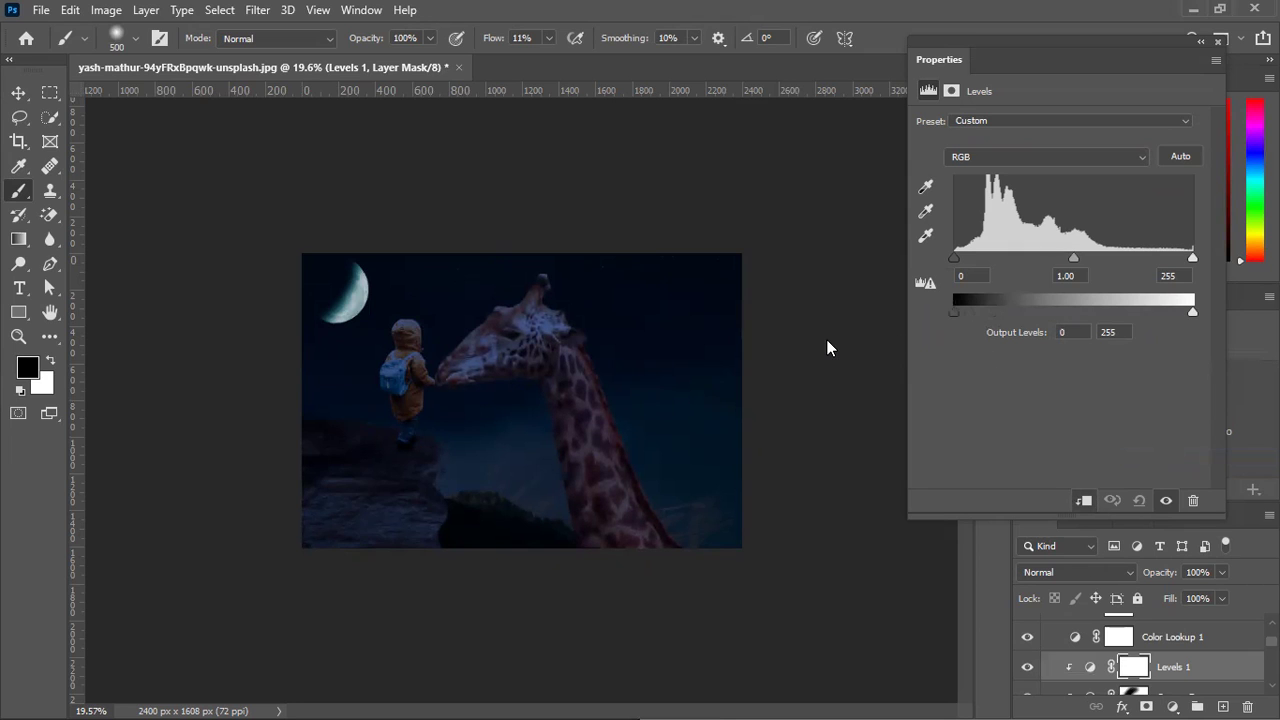
drag(1190, 308, 1149, 309)
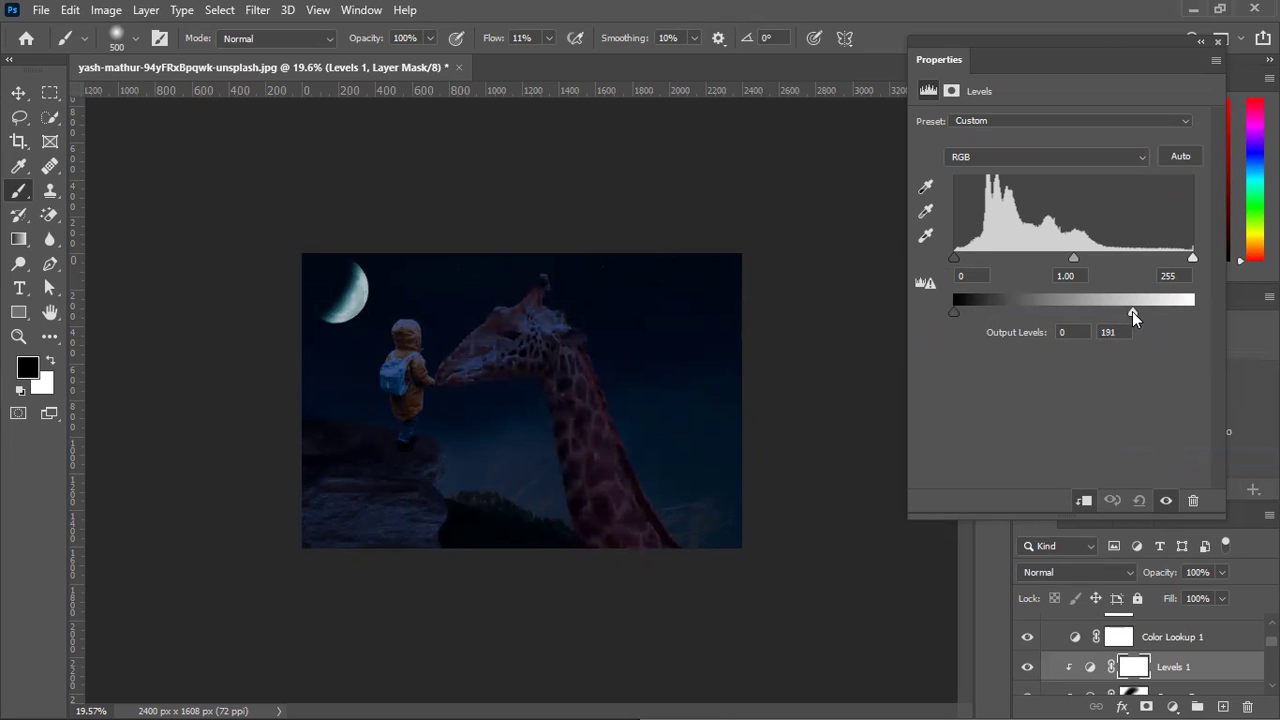
drag(1136, 311, 1136, 311)
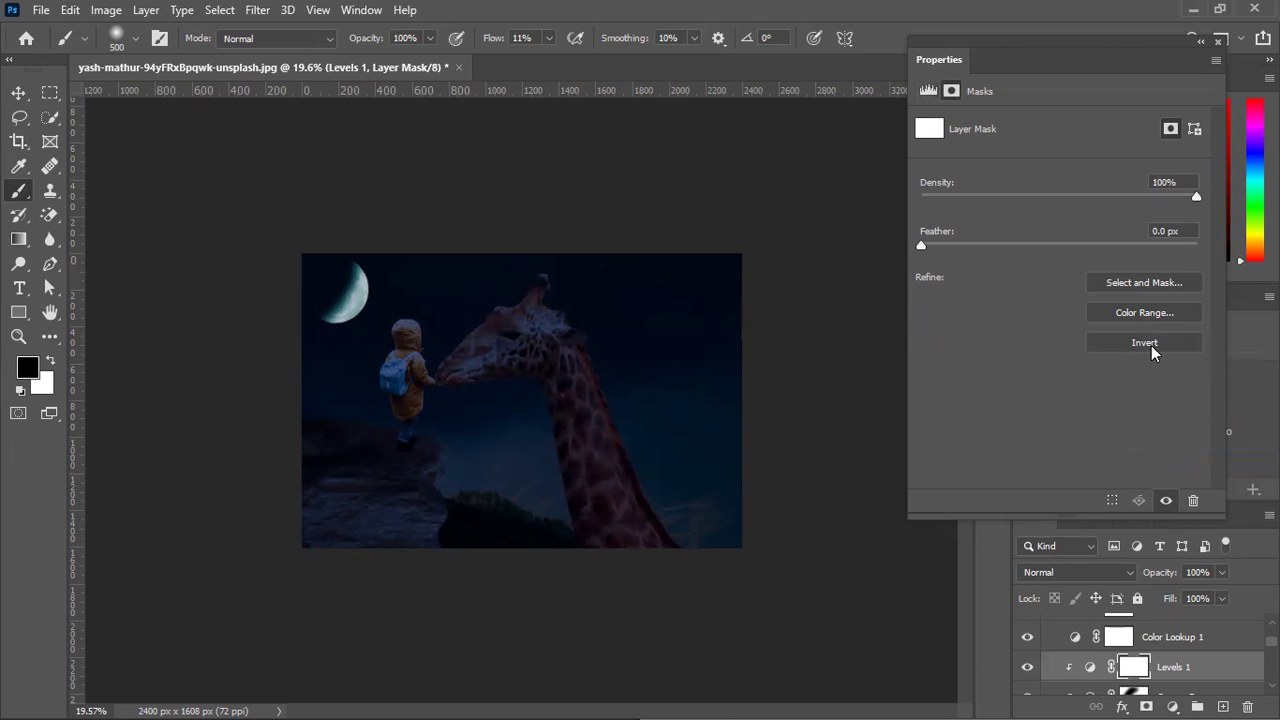
Invert the giraffe's Levels mask and paint white over the shadowed side of the neck with the soft 500 px brush.
click(1151, 345)
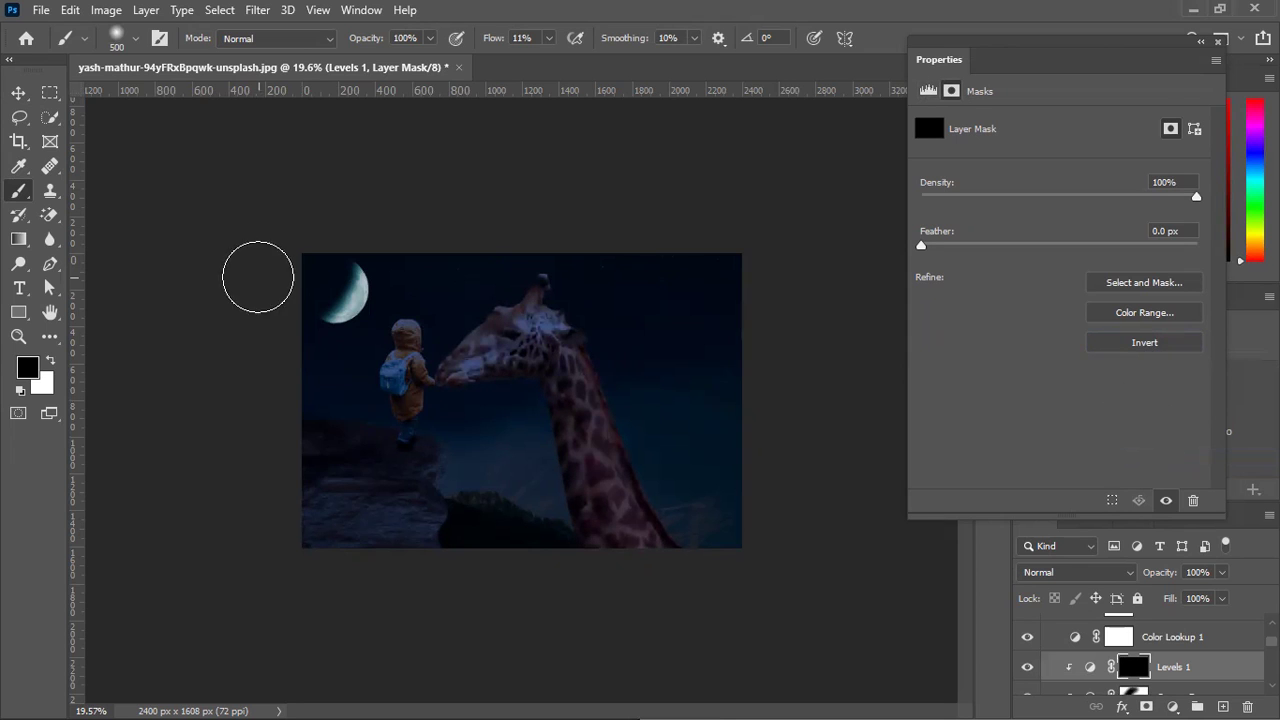
click(51, 362)
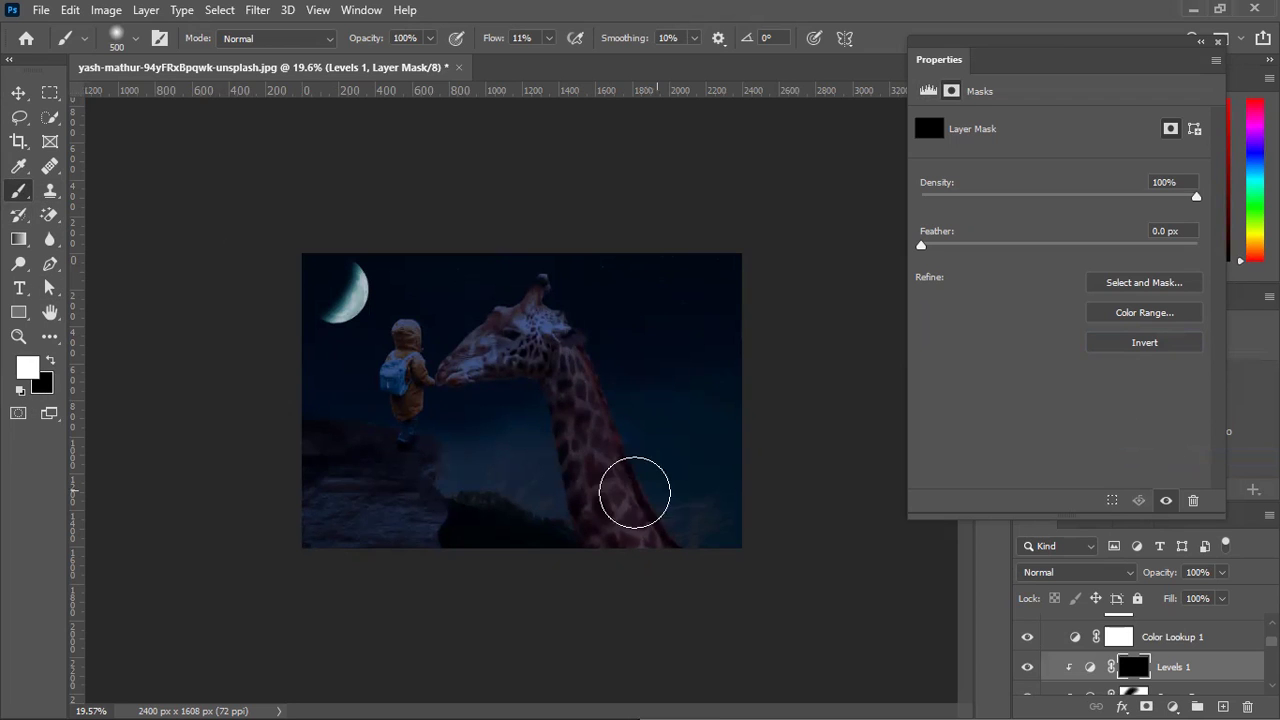
mouse_move(563, 320)
mouse_down()
mouse_move(599, 365)
mouse_move(565, 313)
mouse_move(580, 365)
mouse_move(541, 344)
mouse_move(571, 314)
mouse_up()
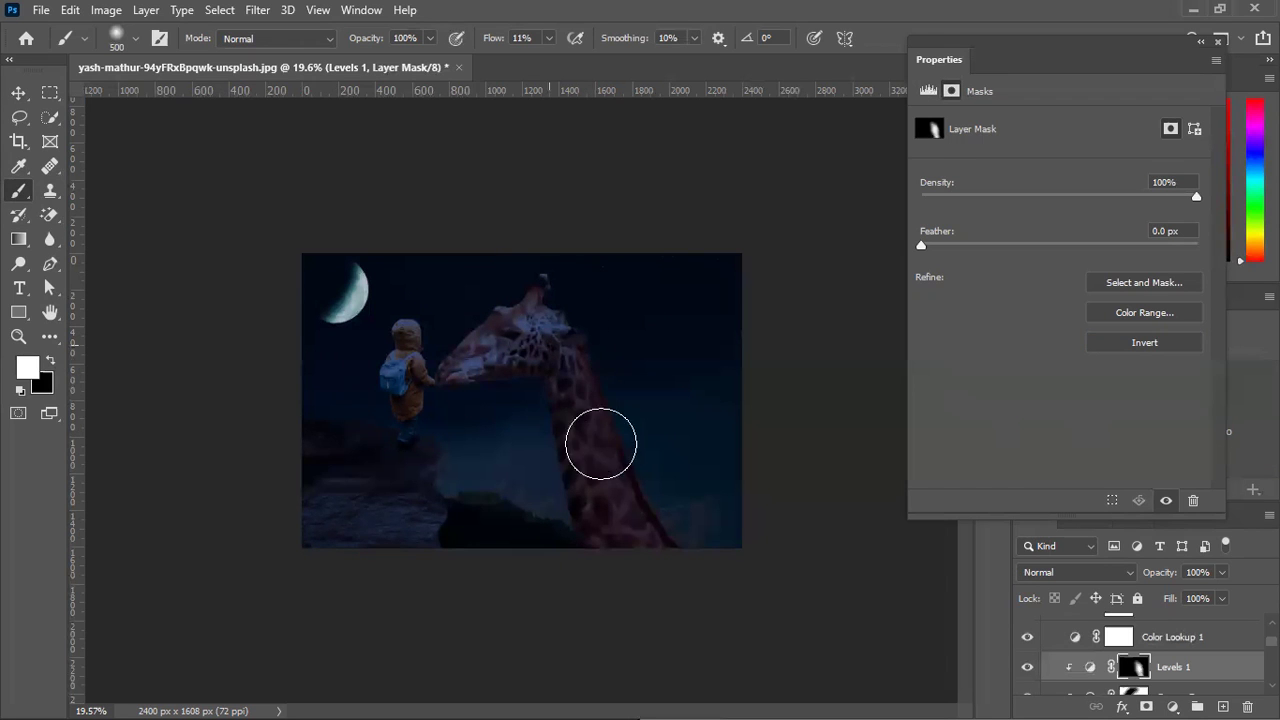
Compare the giraffe's neck with its Levels 1 shadow adjustment hidden and shown.
click(50, 361)
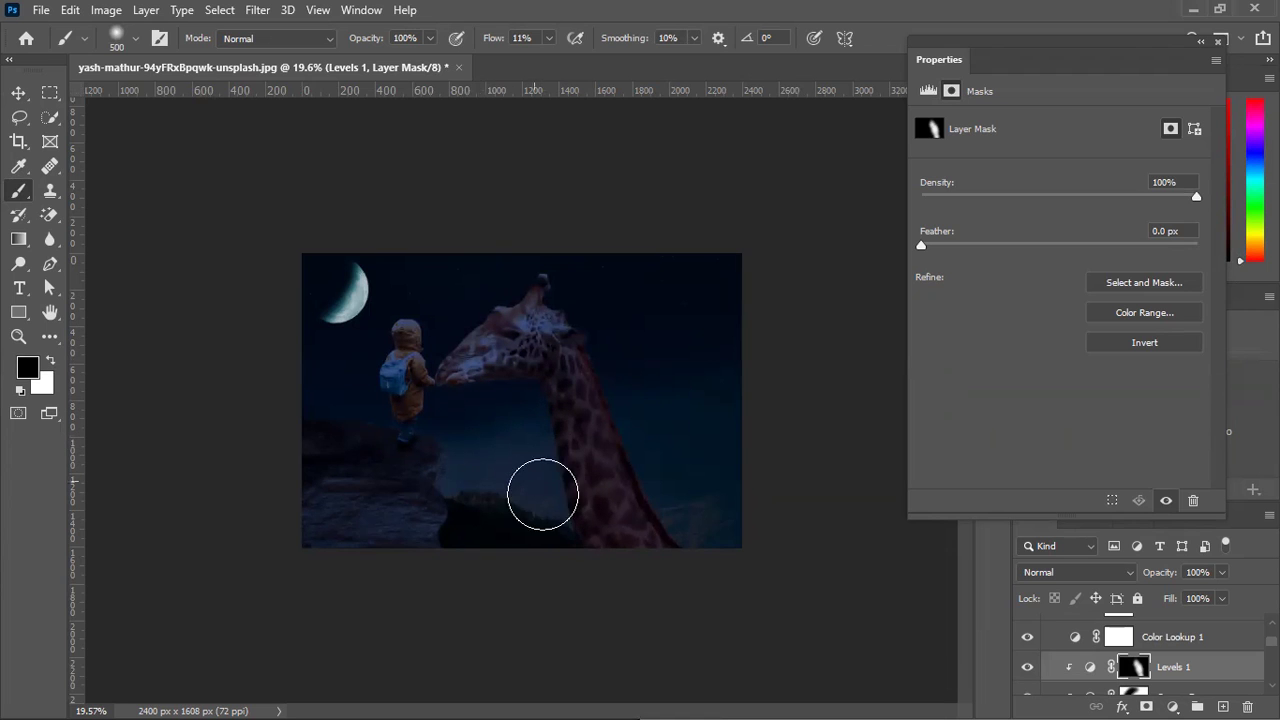
click(20, 91)
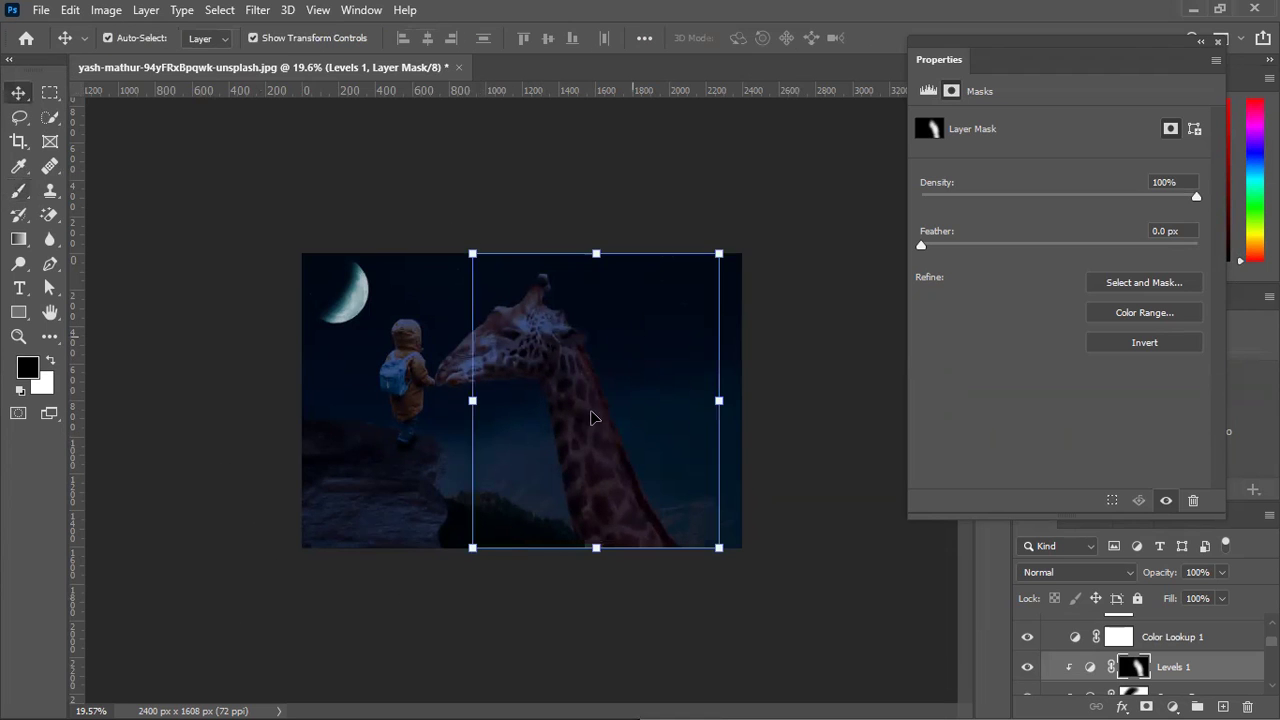
click(800, 506)
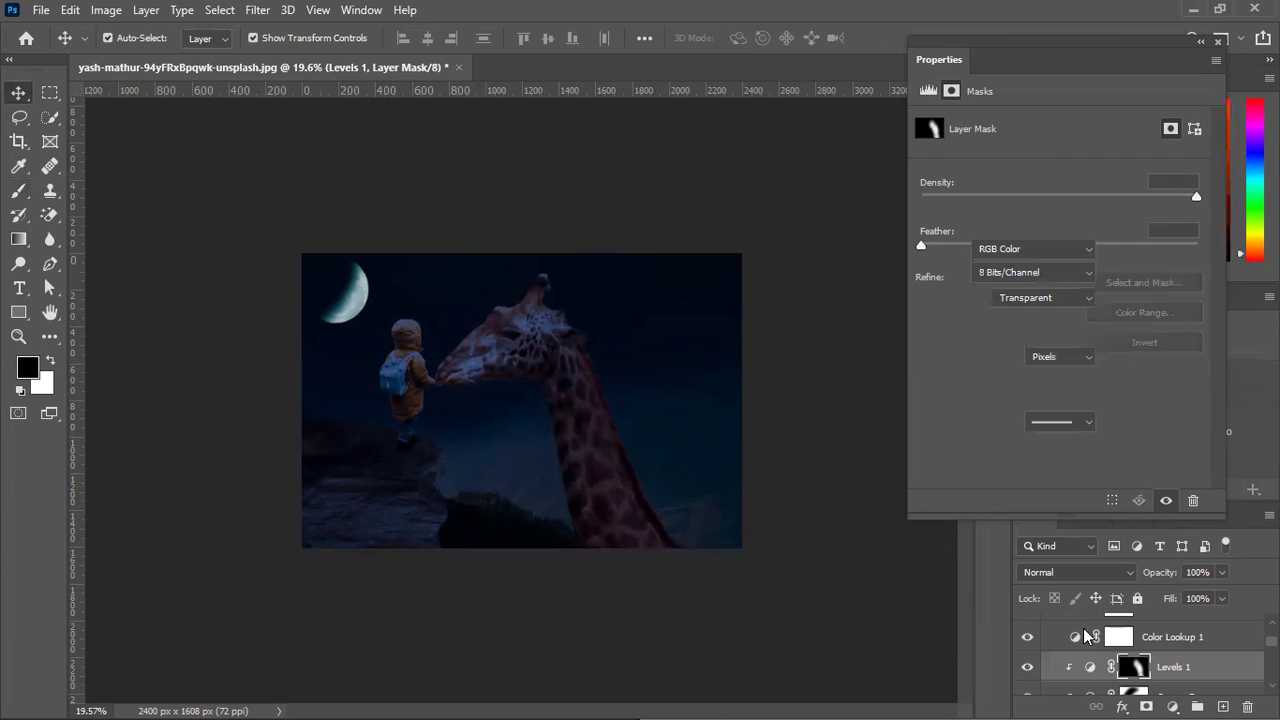
click(1027, 669)
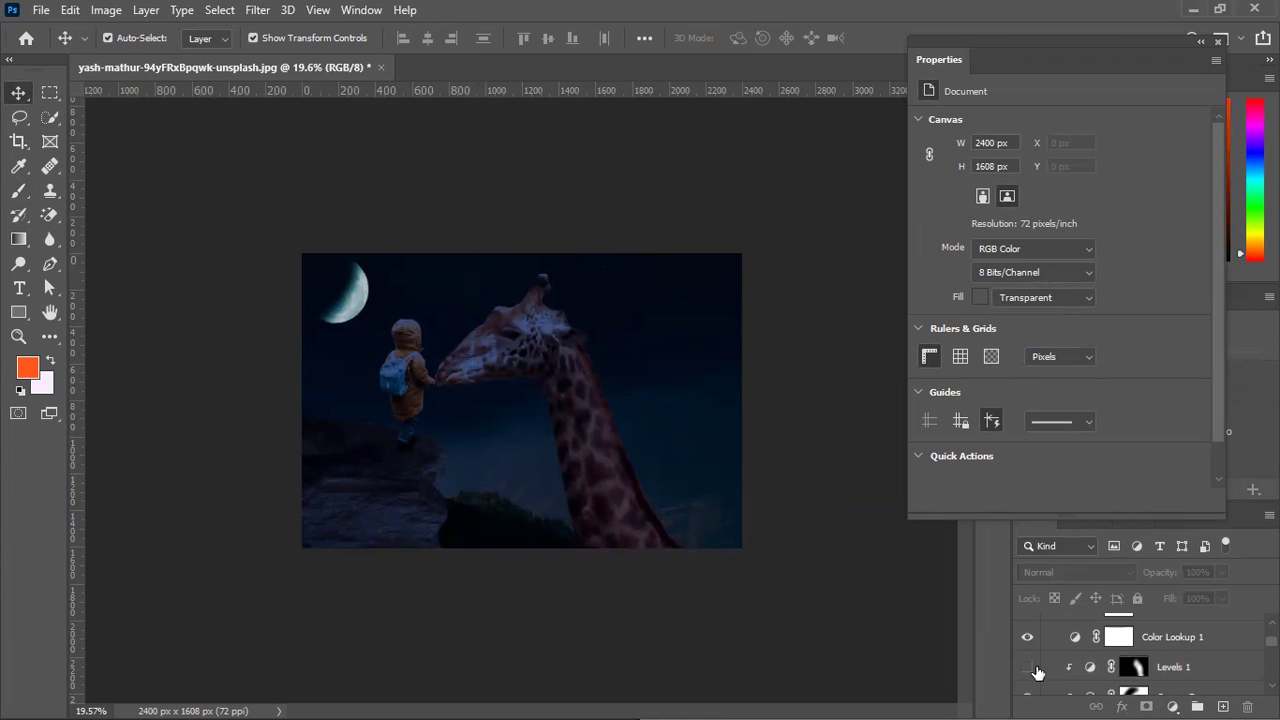
click(1029, 668)
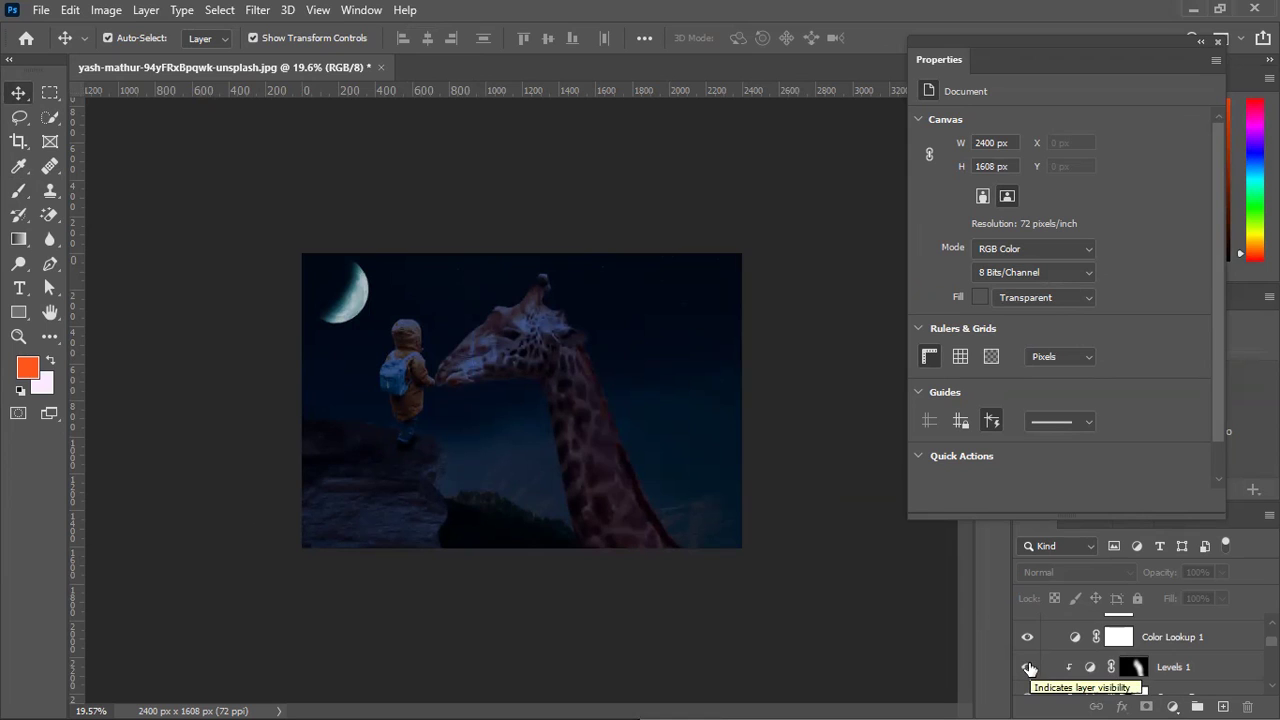
Add a Curves adjustment clipped to the child's layer above Curves 5 and pull its midtones down from input 146 to output 111.
click(405, 377)
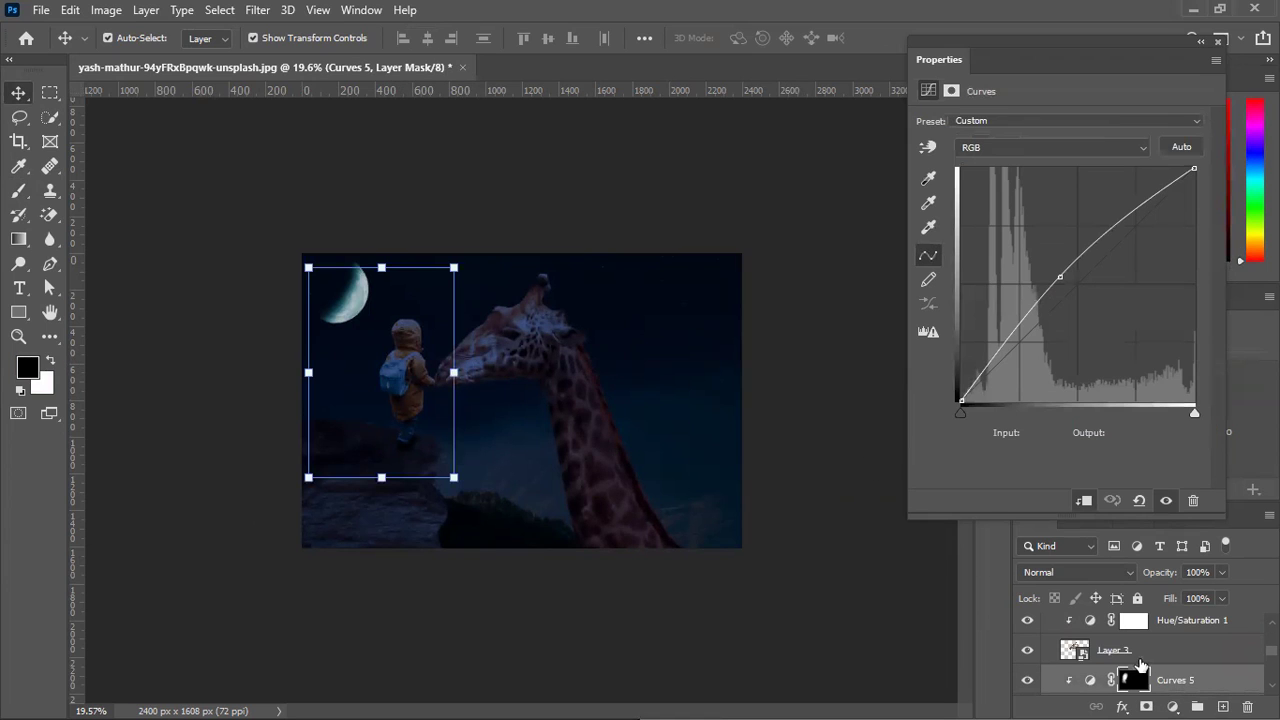
scroll(1141, 663, down, 2)
click(415, 393)
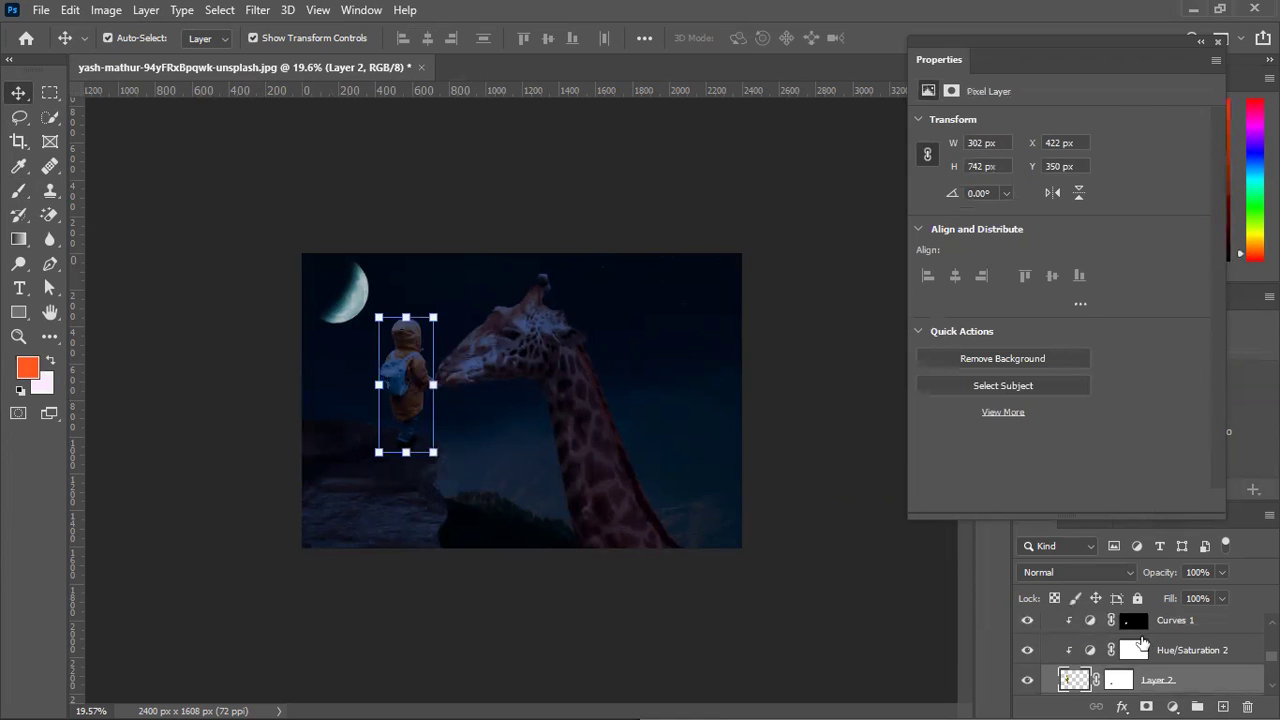
scroll(1175, 648, up, 2)
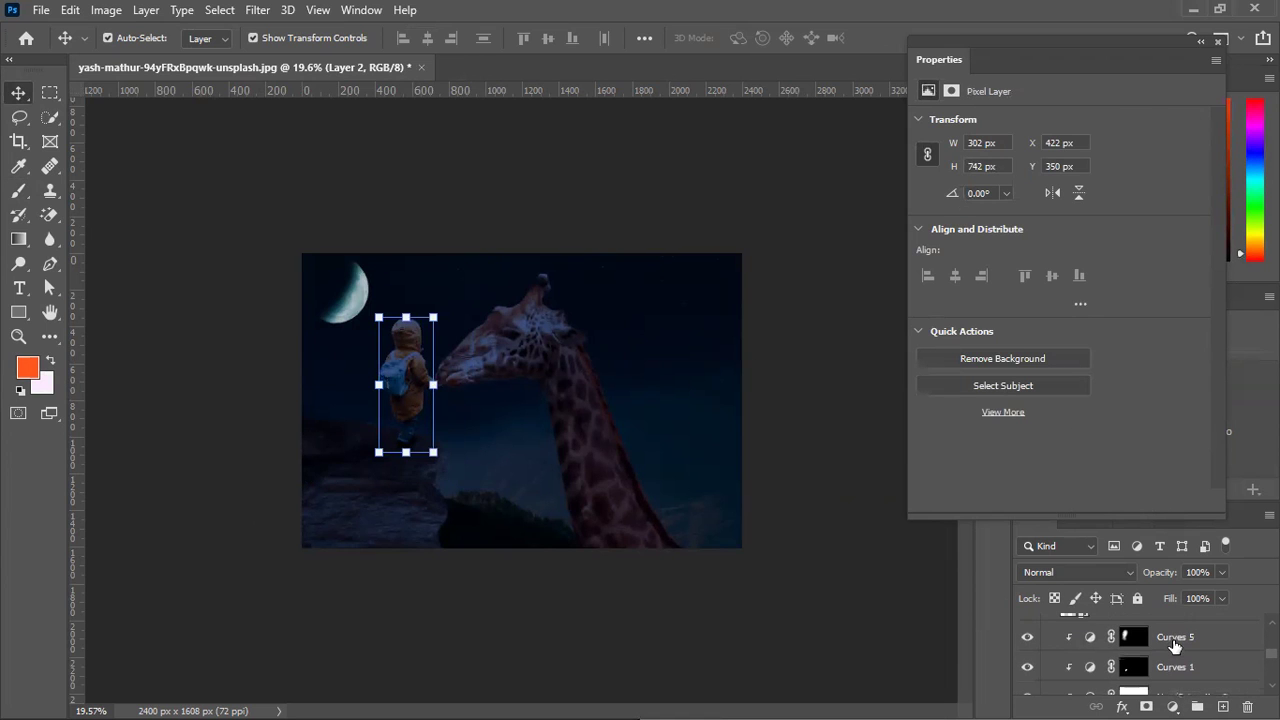
click(1100, 636)
click(1176, 704)
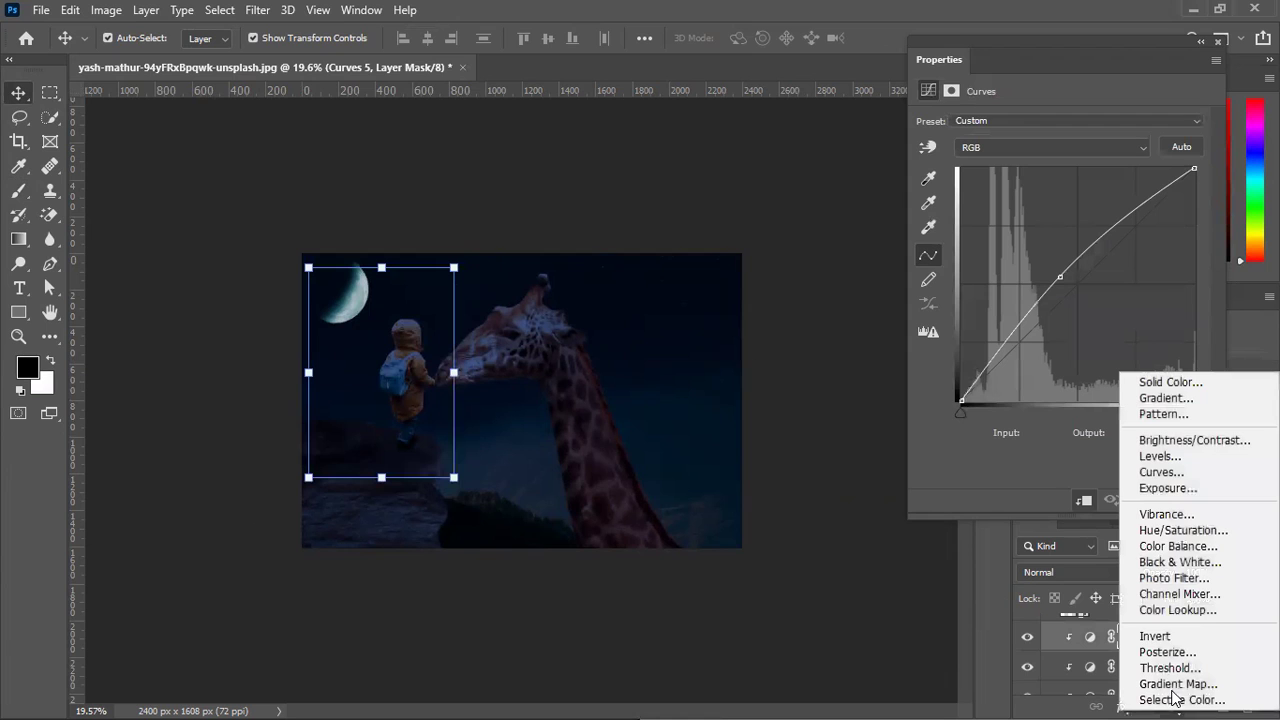
click(1177, 472)
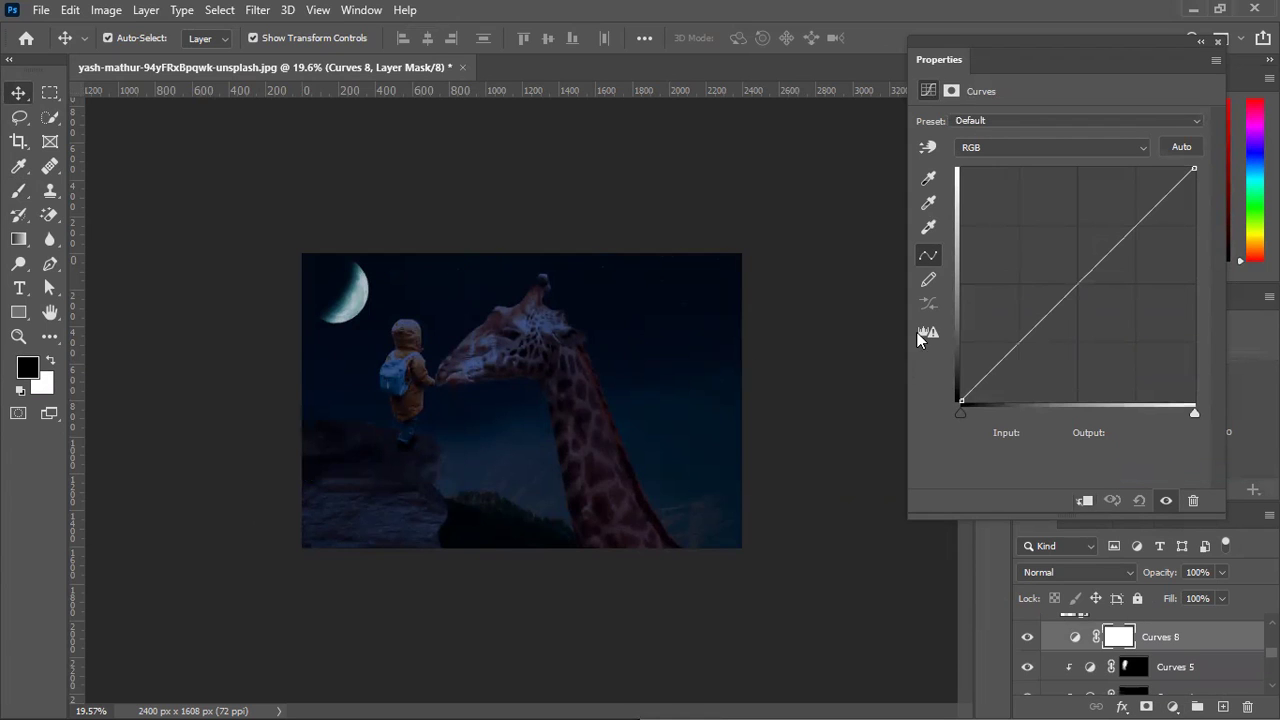
click(1082, 283)
drag(1094, 298, 1095, 298)
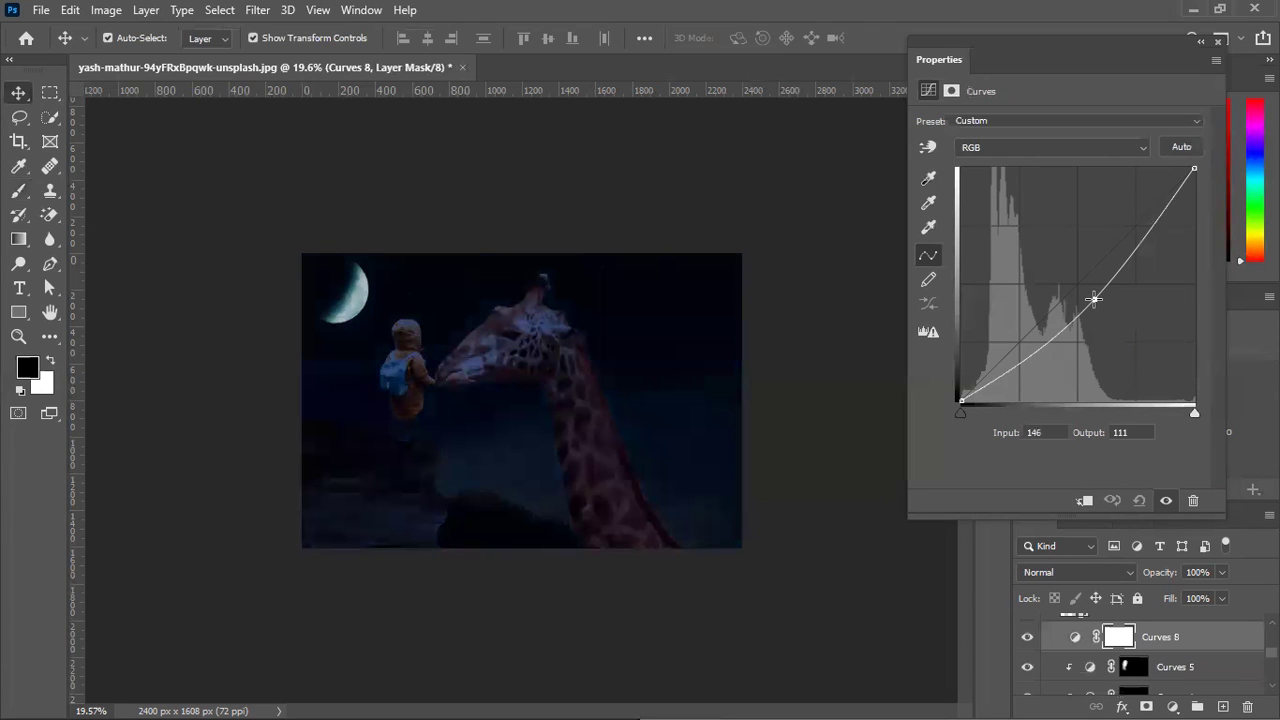
click(1085, 500)
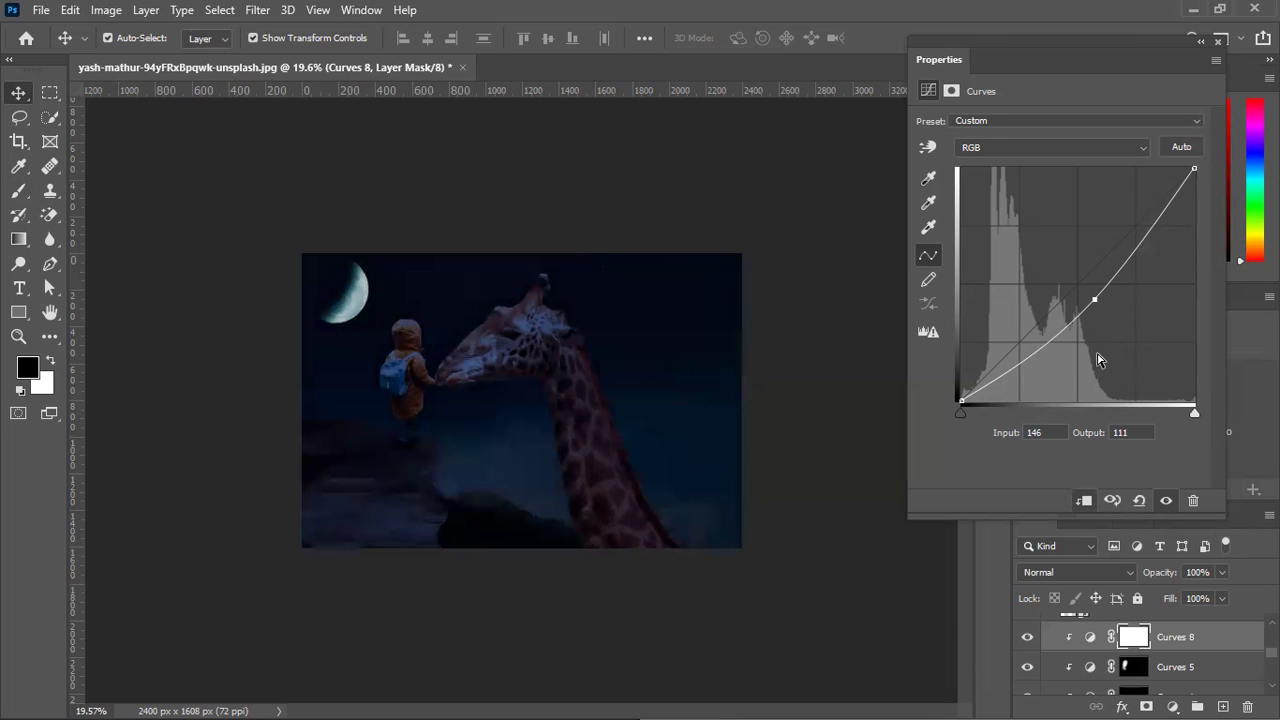
Invert the child's new Curves mask and paint white over the shadowed side of the body with a soft 300 px brush.
click(1133, 636)
click(1145, 342)
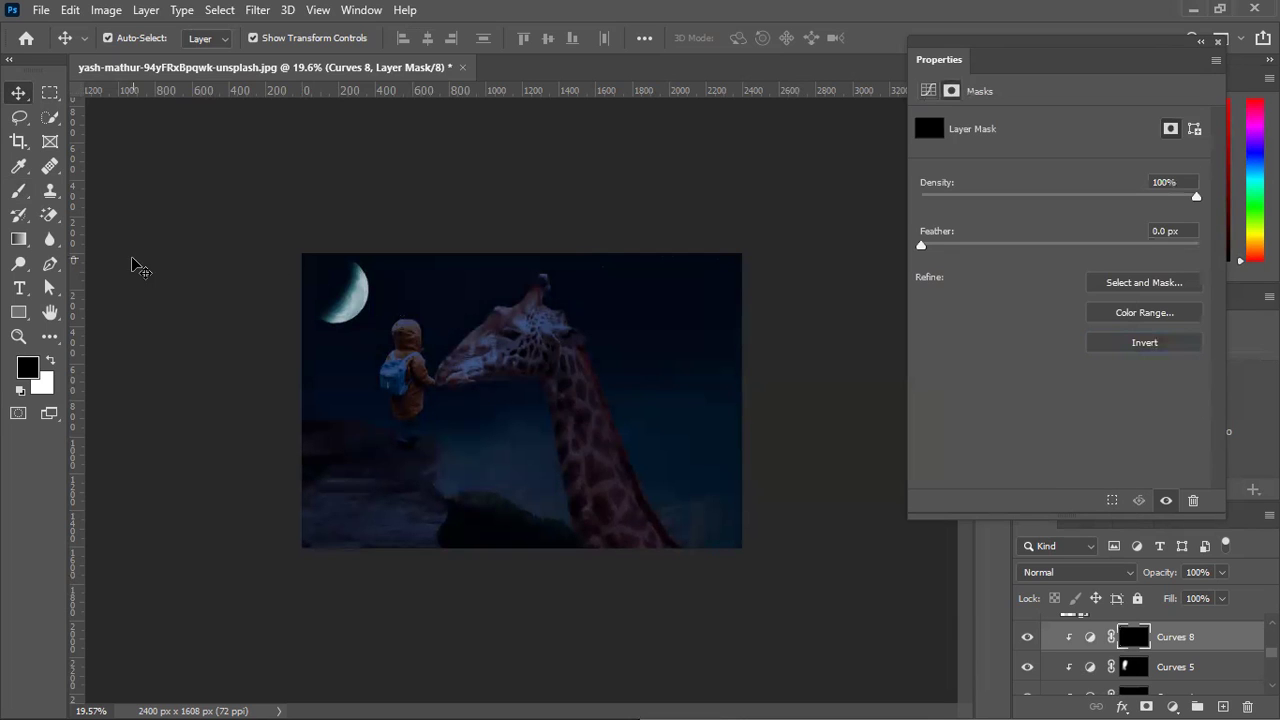
click(18, 192)
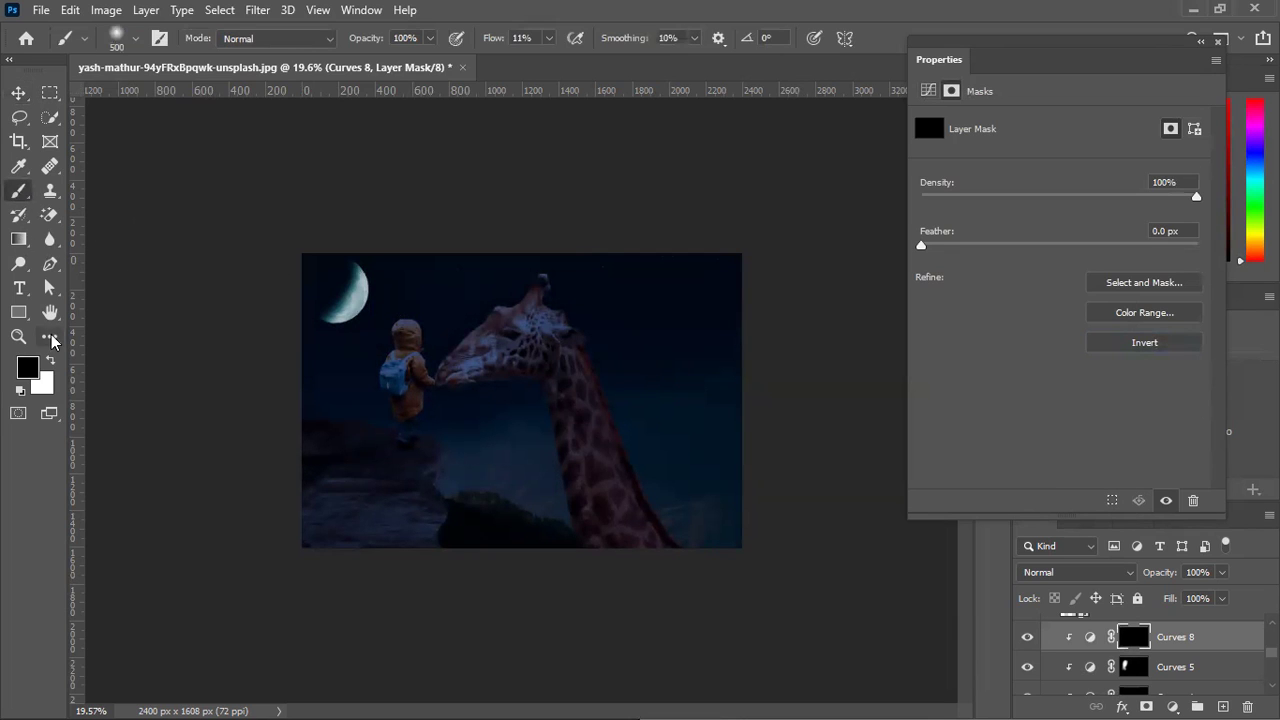
click(50, 361)
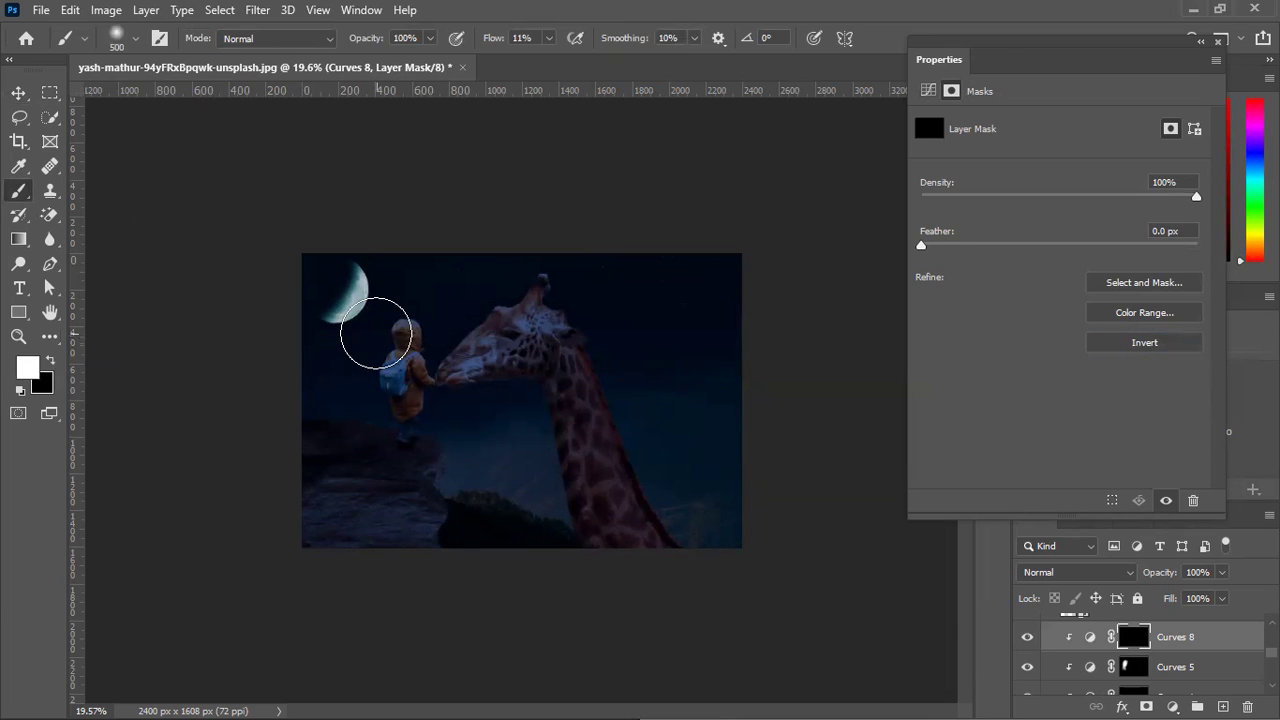
key(bracketright)
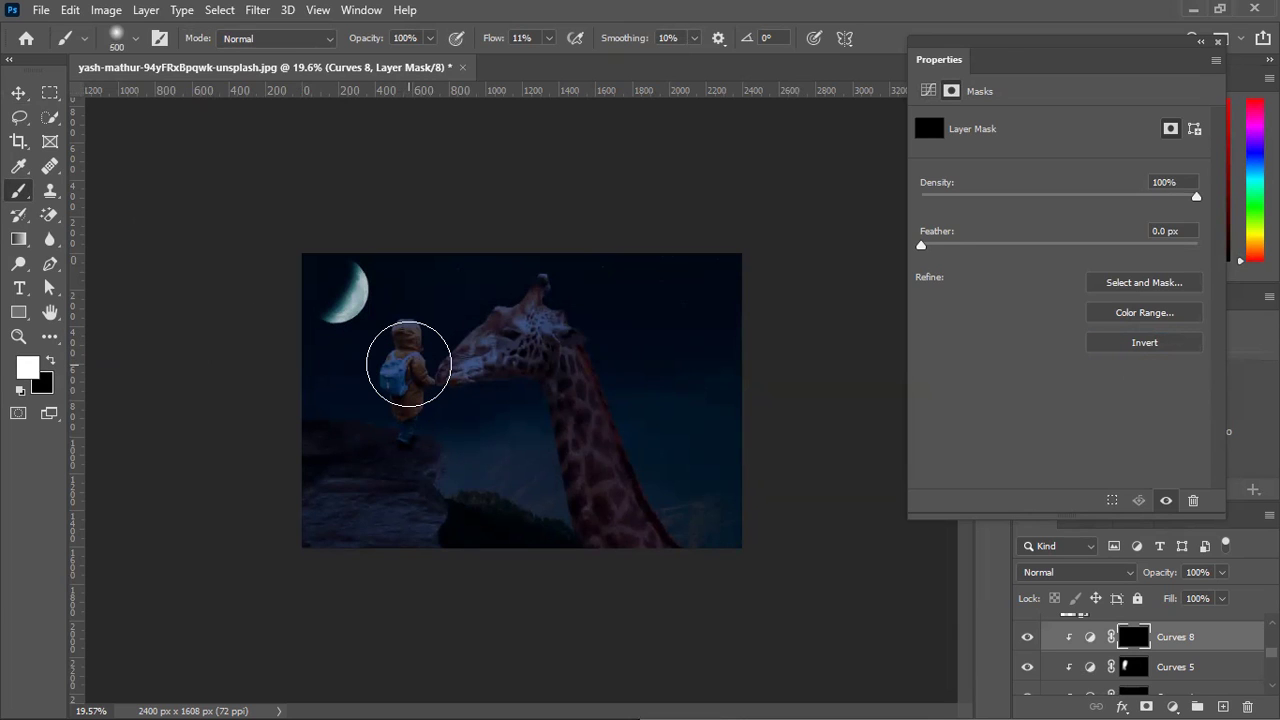
key(bracketleft)
key(bracketleft)
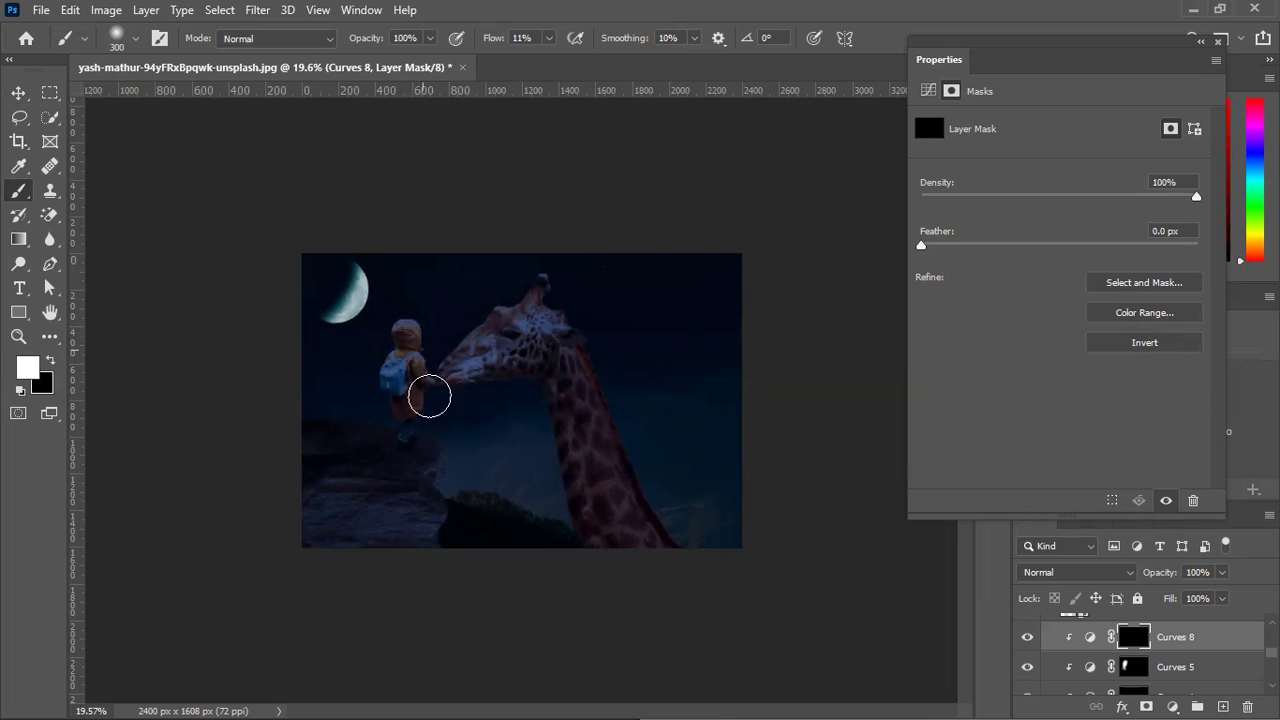
mouse_move(414, 407)
mouse_down()
mouse_move(415, 328)
mouse_move(407, 417)
mouse_move(407, 356)
mouse_move(426, 332)
mouse_move(405, 391)
mouse_move(422, 386)
mouse_move(407, 379)
mouse_move(405, 351)
mouse_move(429, 430)
mouse_up()
Compare the child with the darkening Curves 8 adjustment hidden and shown.
click(1034, 637)
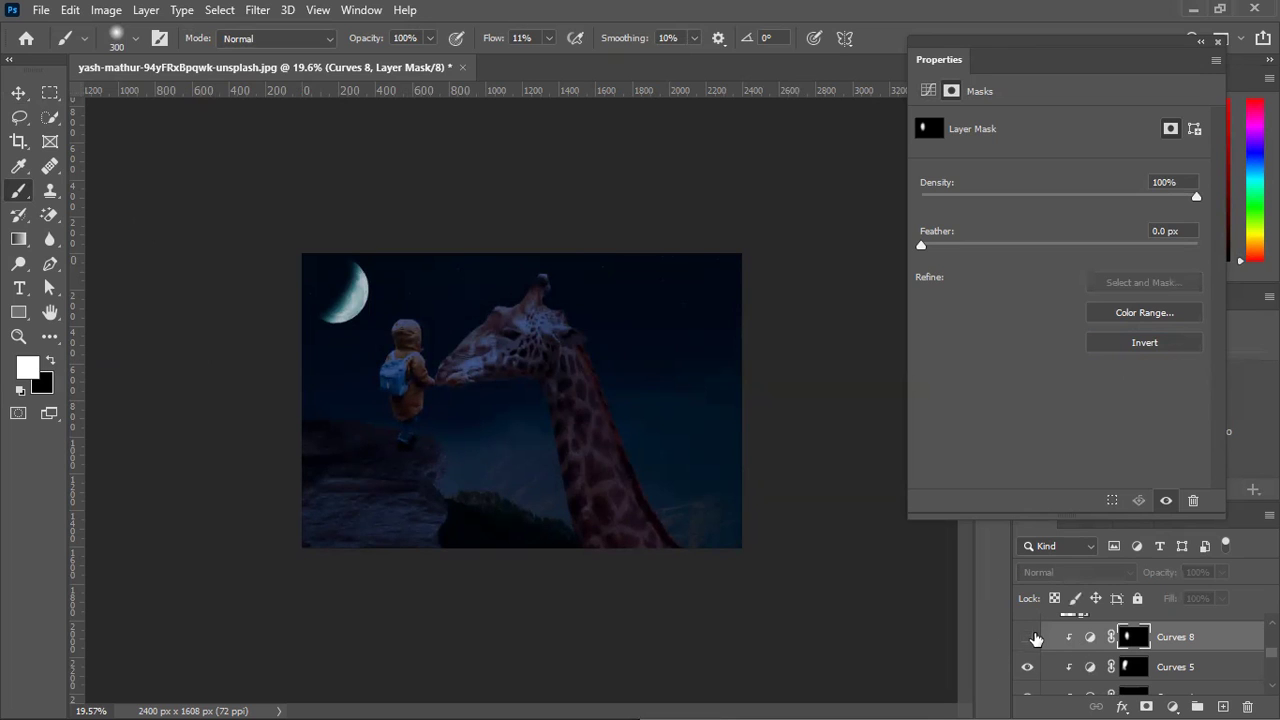
click(1031, 640)
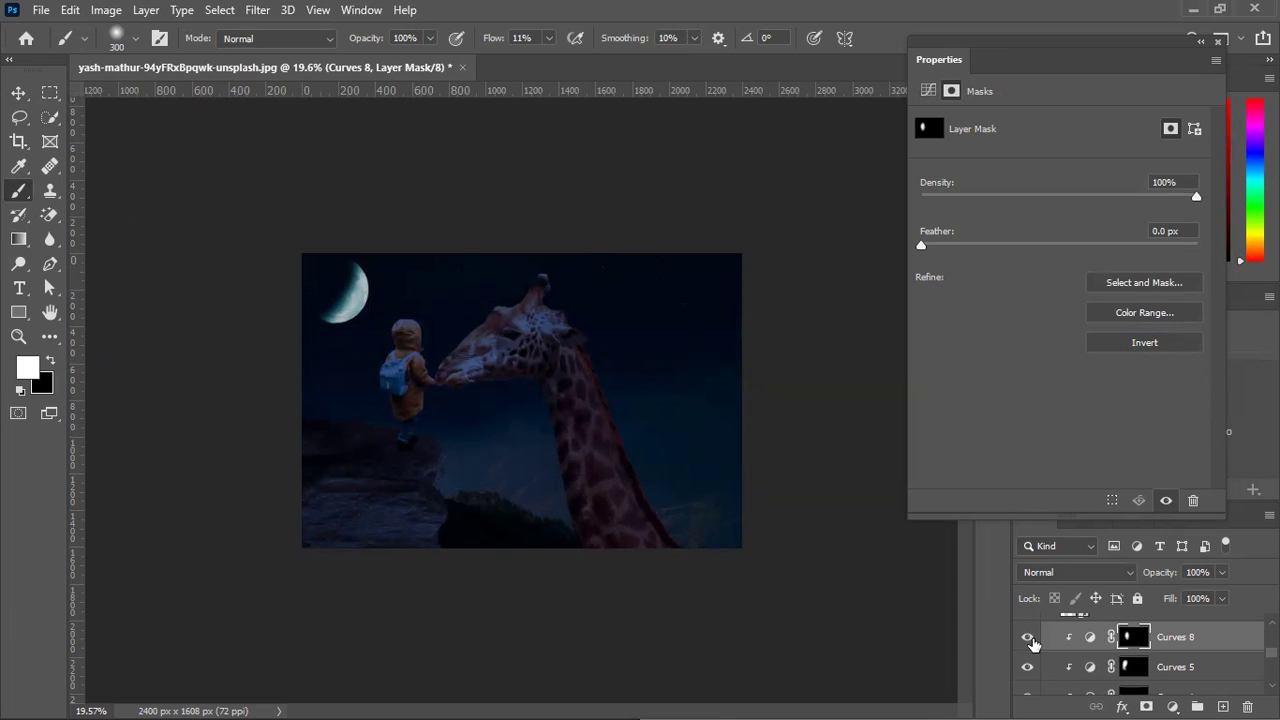
click(19, 92)
click(287, 183)
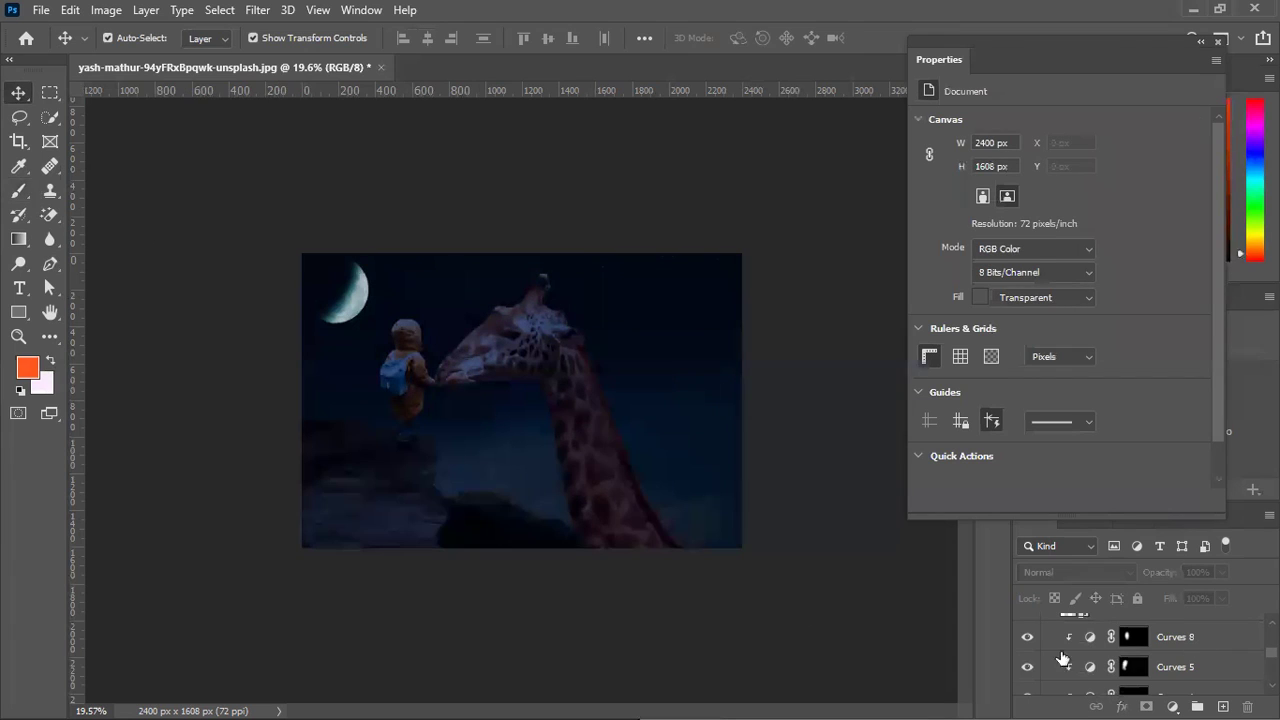
Collapse the Night group and toggle its visibility to compare the night composite with the Day version.
scroll(1138, 650, up, 5)
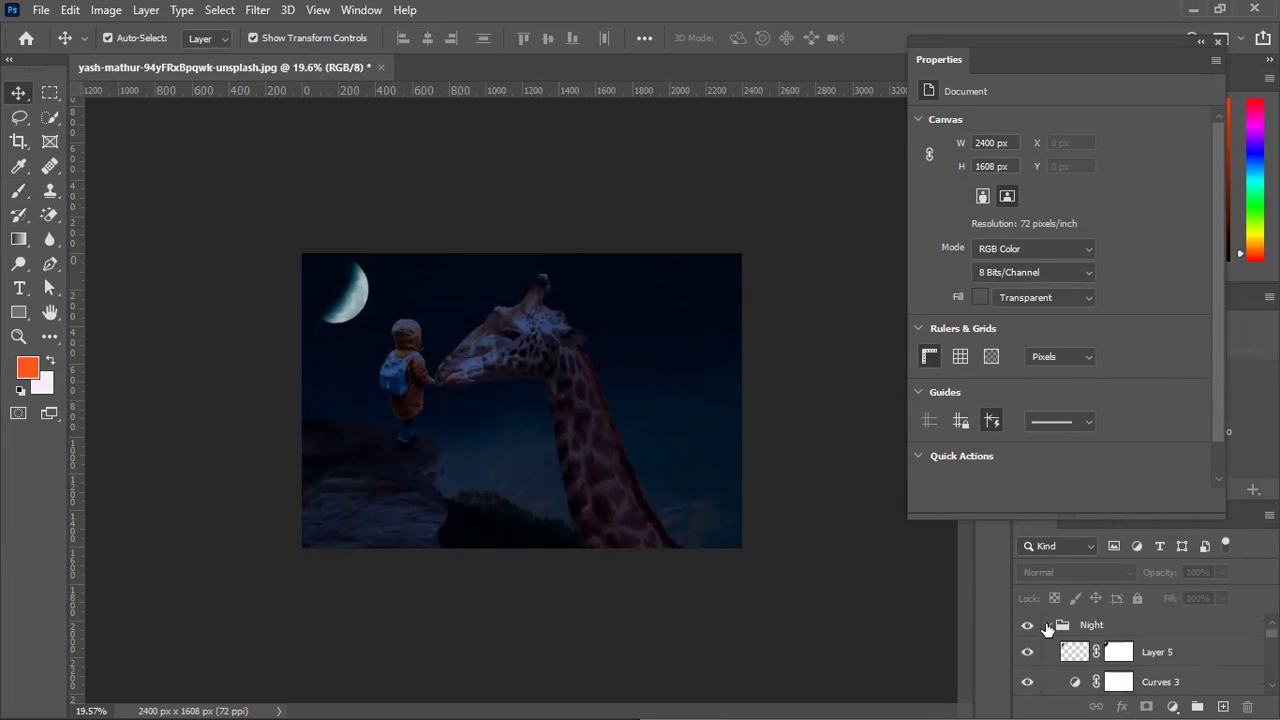
click(1046, 626)
click(1028, 625)
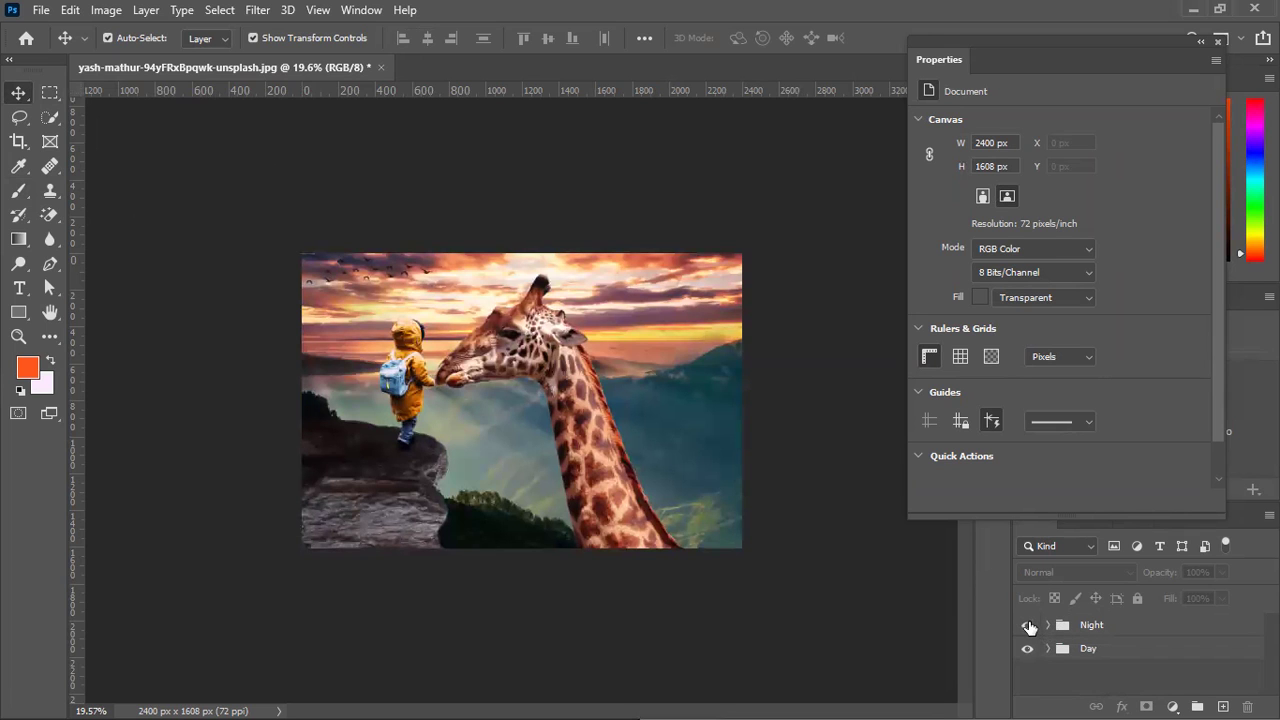
click(1028, 625)
click(1028, 625)
click(1028, 625)
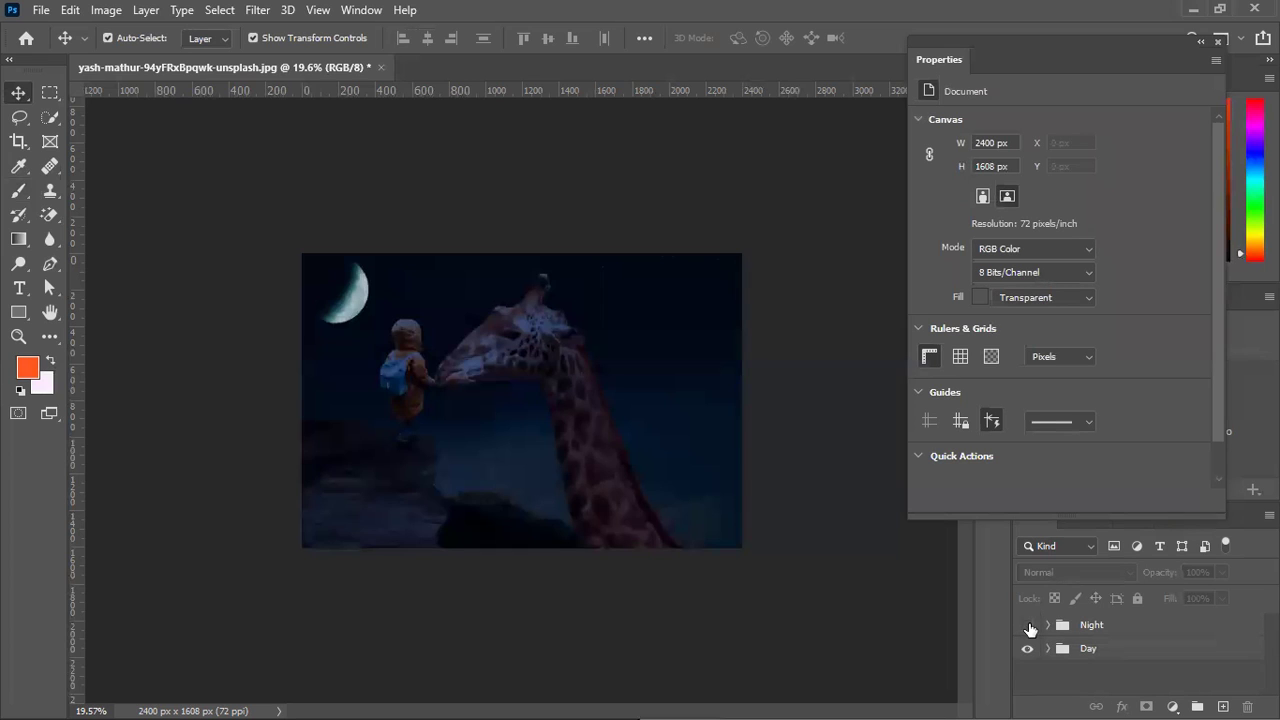
click(1028, 625)
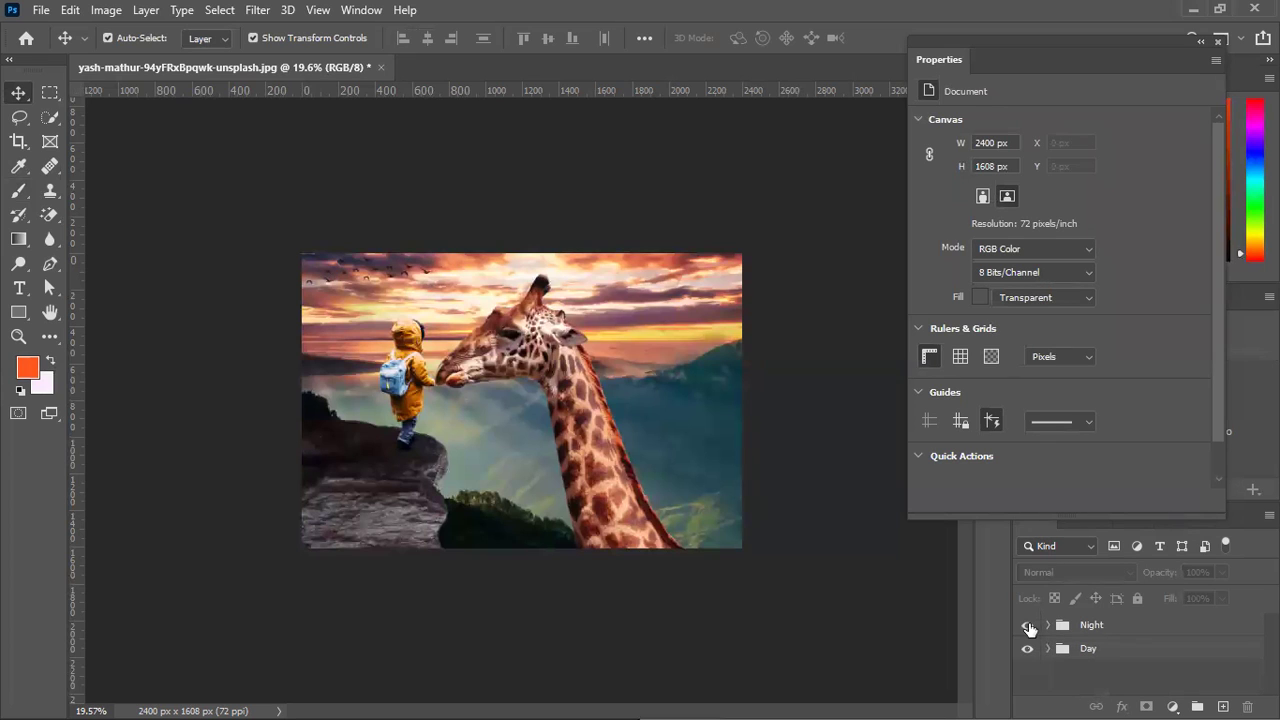
click(1028, 625)
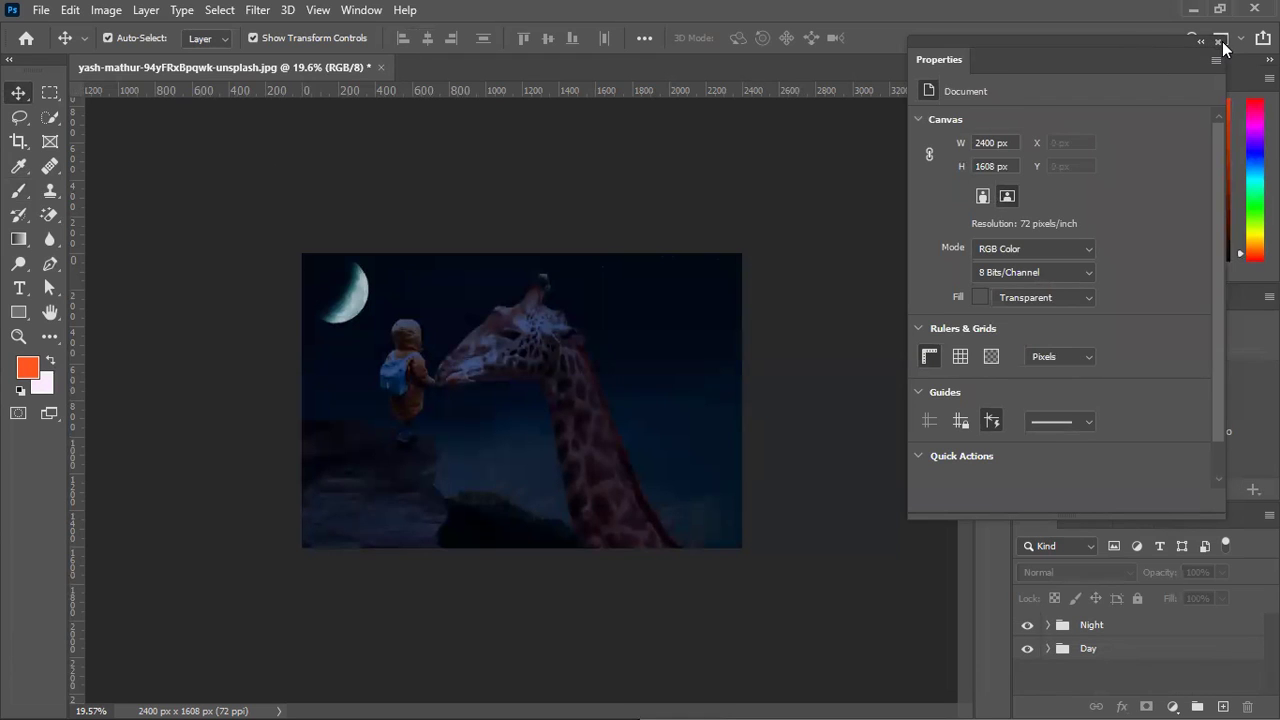
Extend the canvas downward with the Crop tool to 2400 x 3196 px, adding empty space below the composite.
click(1220, 42)
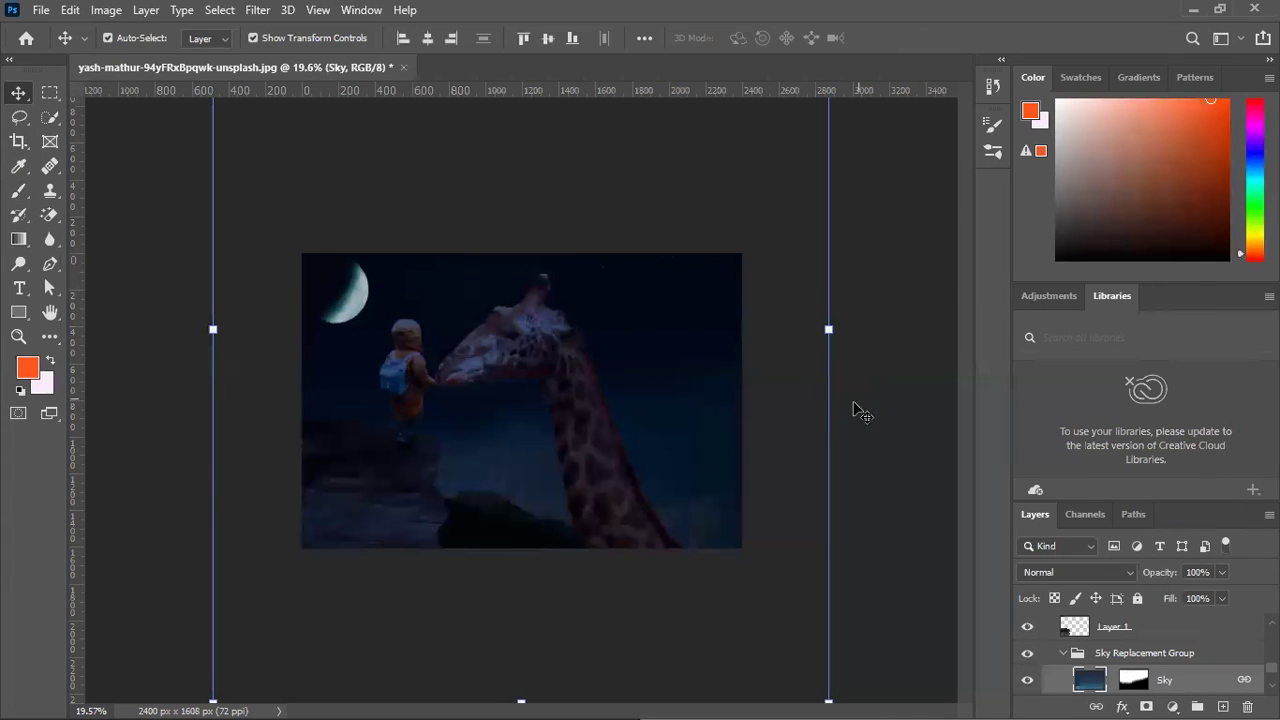
click(18, 140)
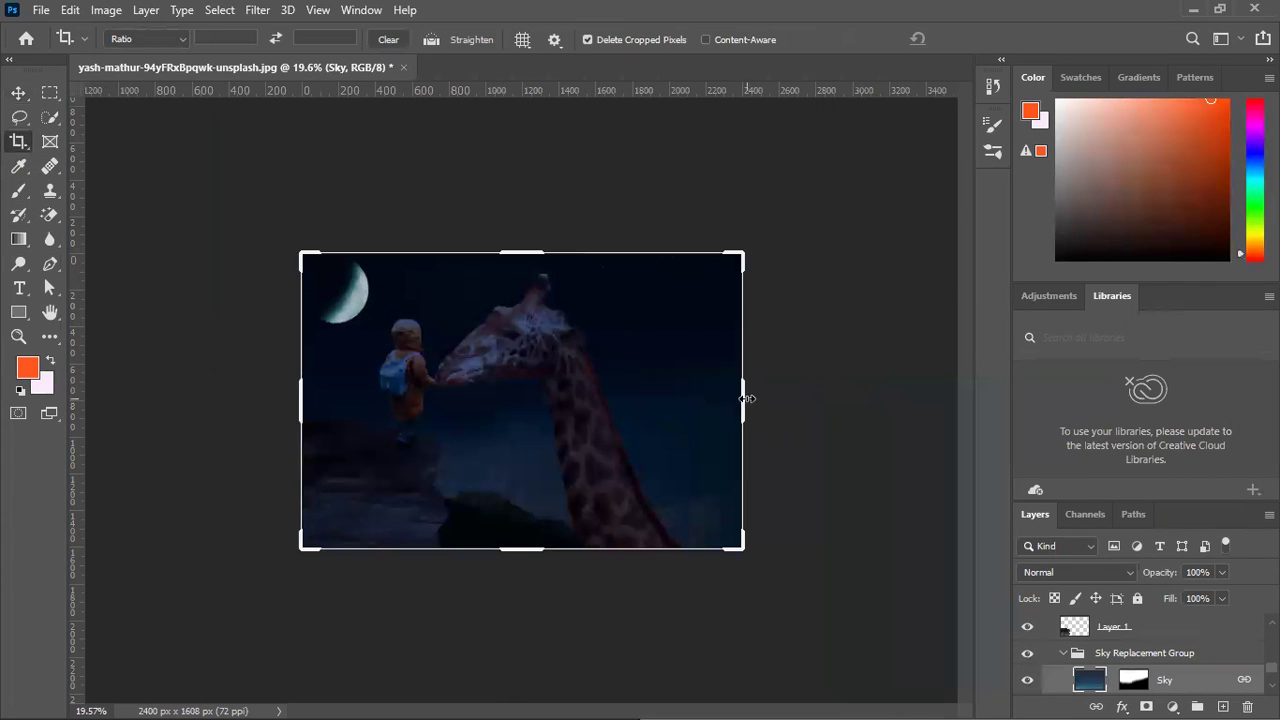
click(534, 553)
mouse_move(533, 557)
mouse_down()
mouse_move(528, 697)
mouse_move(524, 680)
mouse_up()
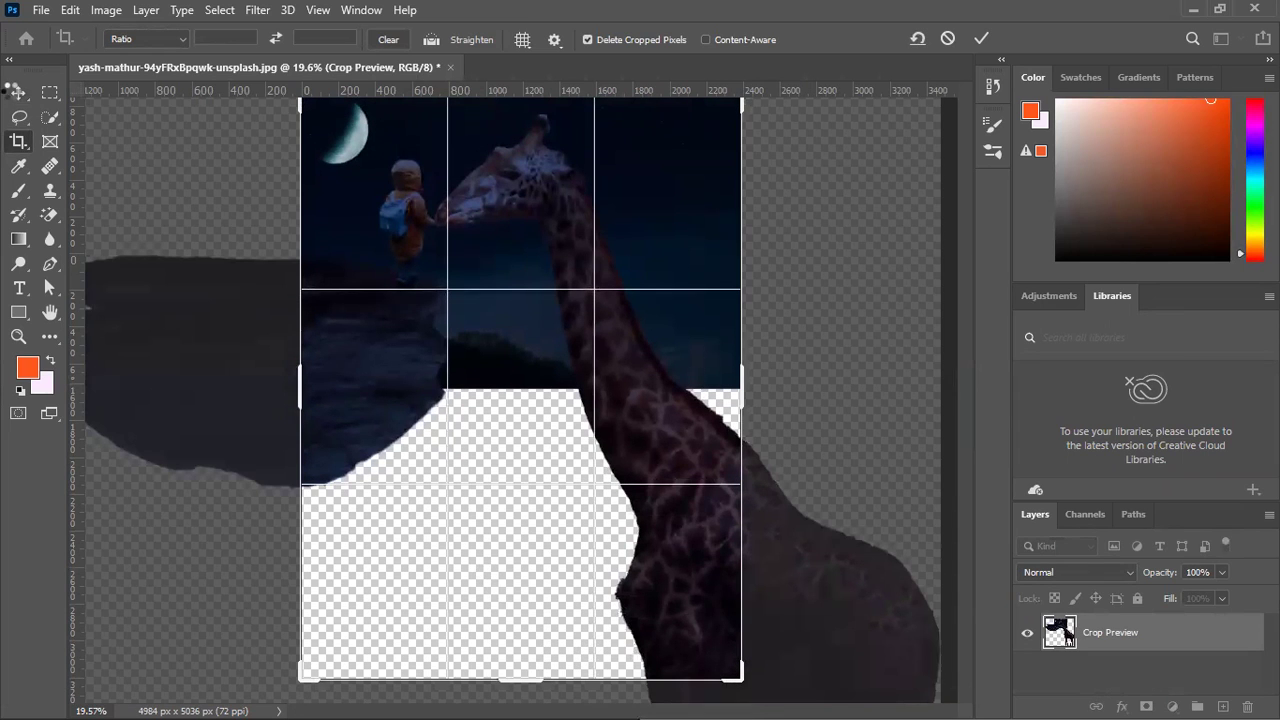
click(19, 93)
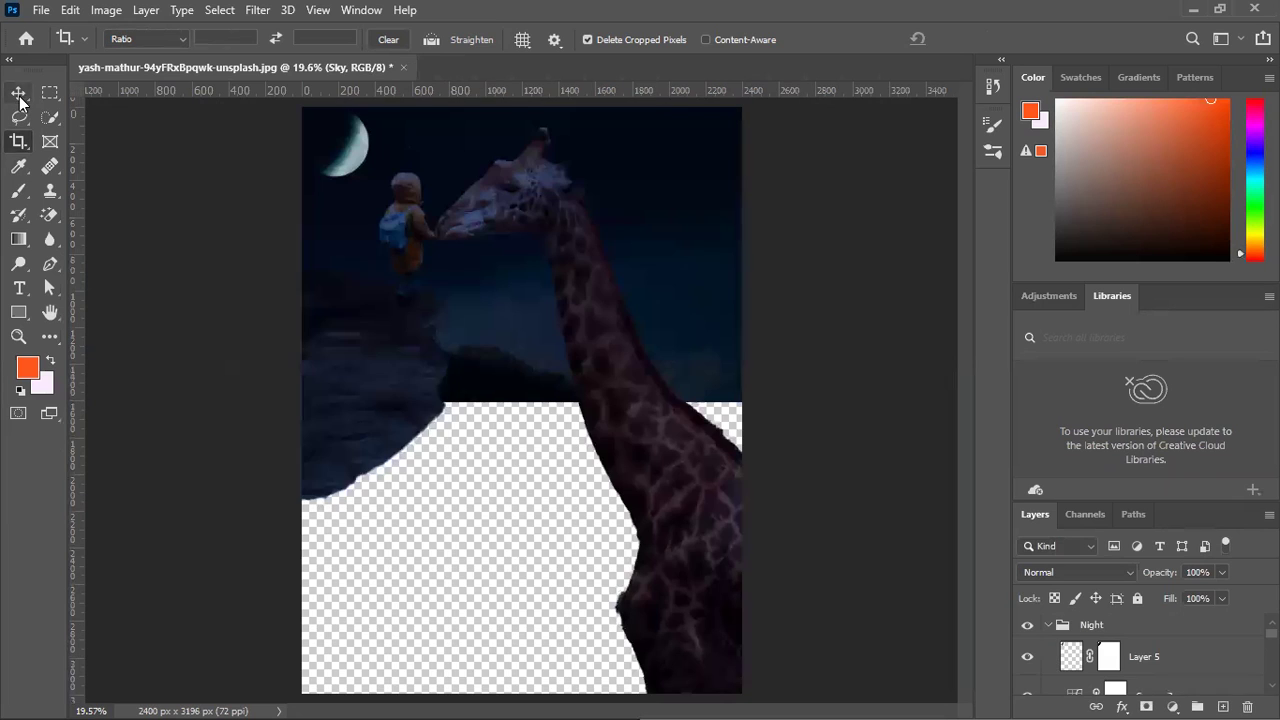
click(826, 217)
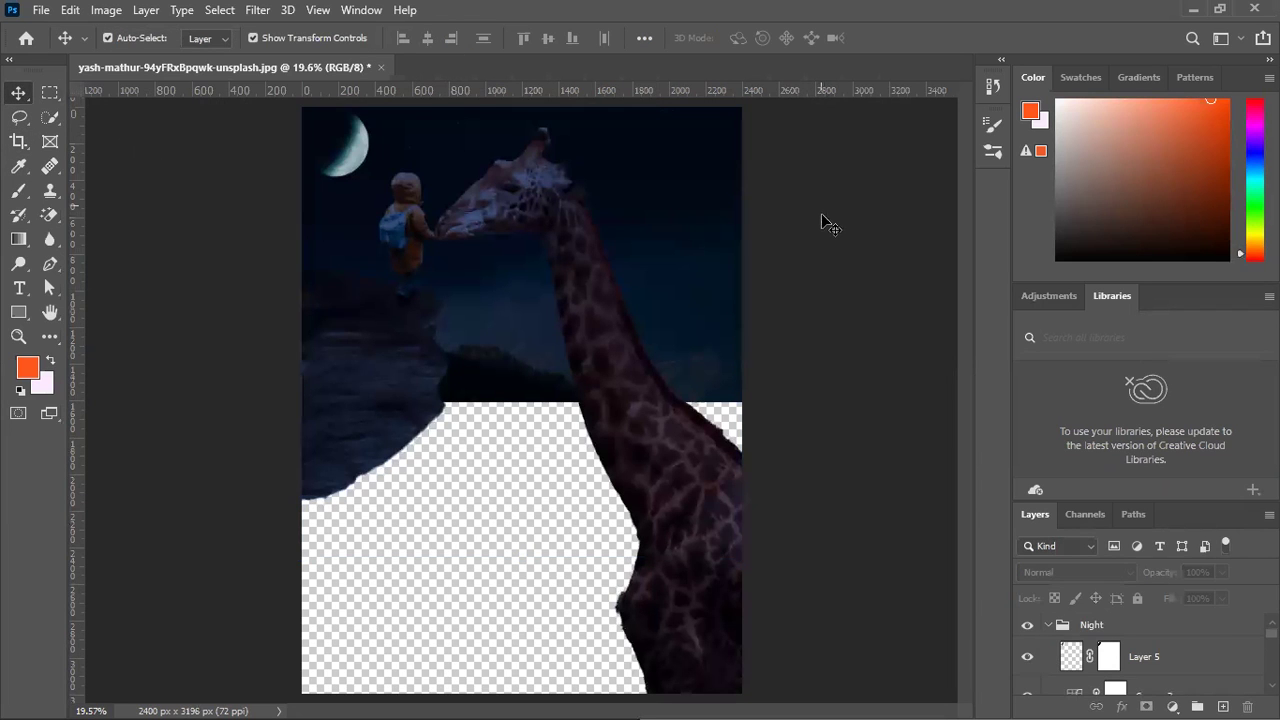
Collapse the Night group and move the Day group above it in the layer order.
click(718, 541)
click(886, 506)
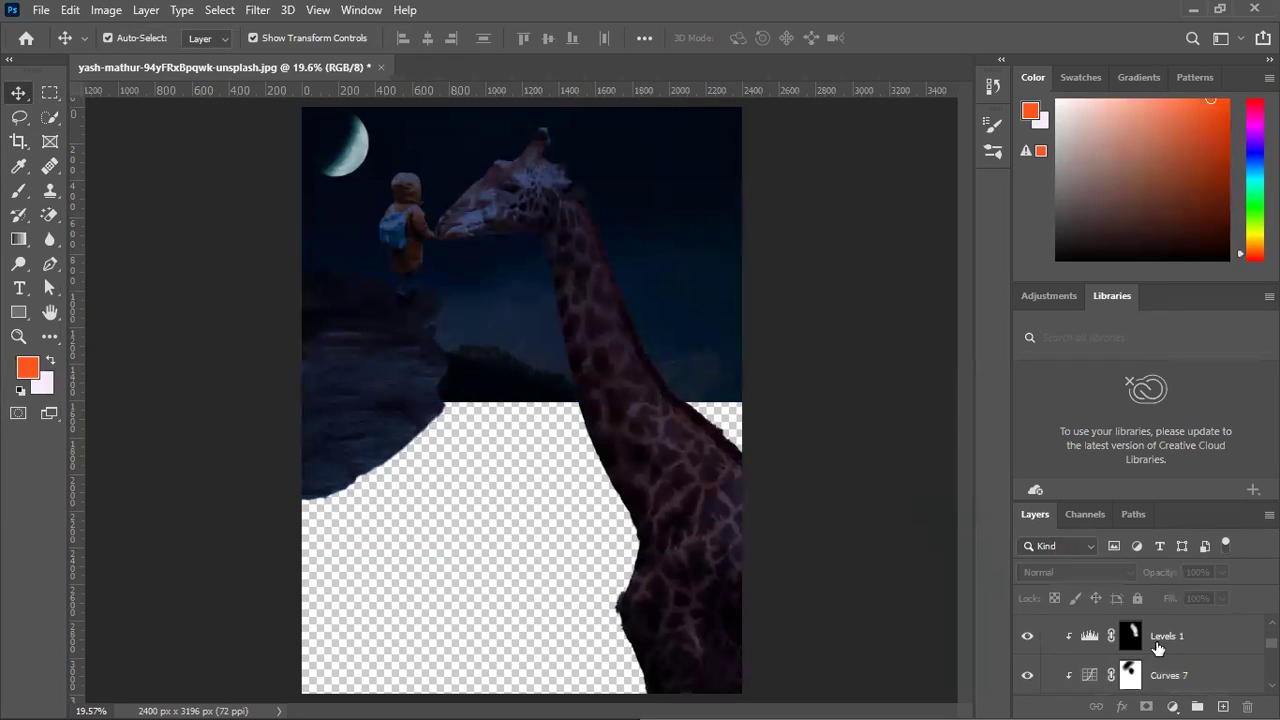
scroll(1105, 640, up, 3)
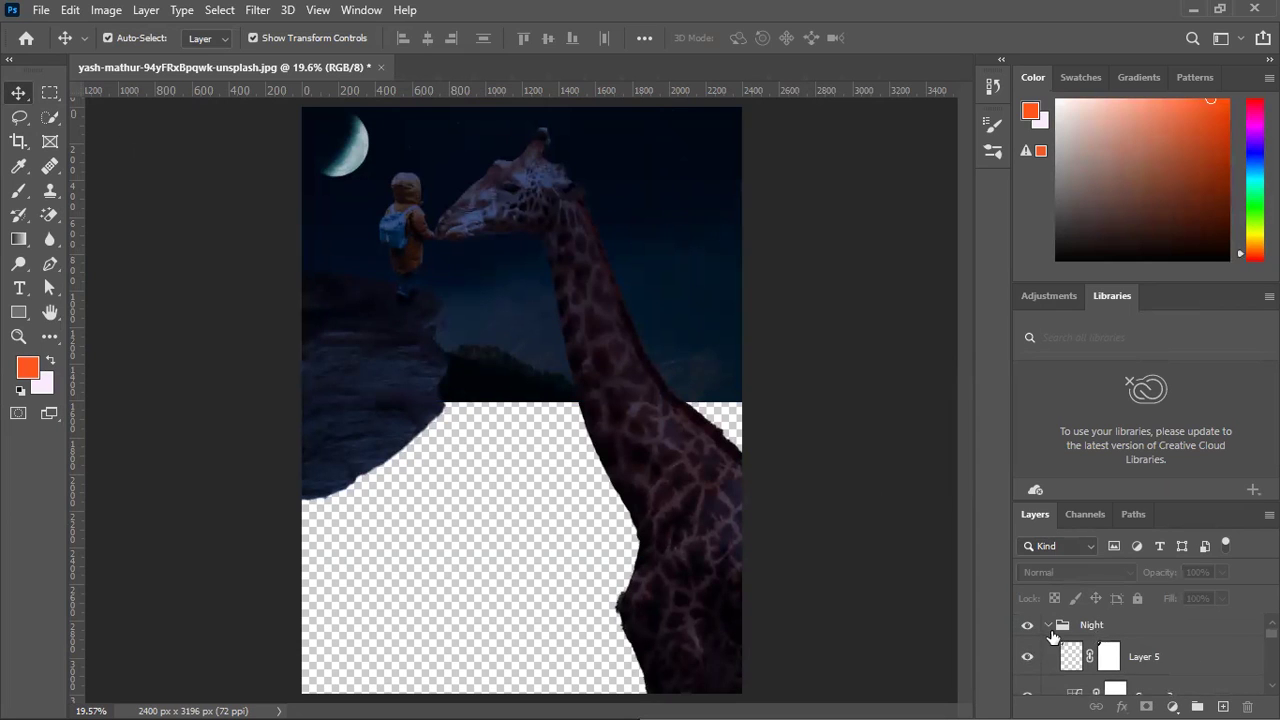
click(1048, 626)
click(1088, 650)
drag(1124, 662, 1113, 620)
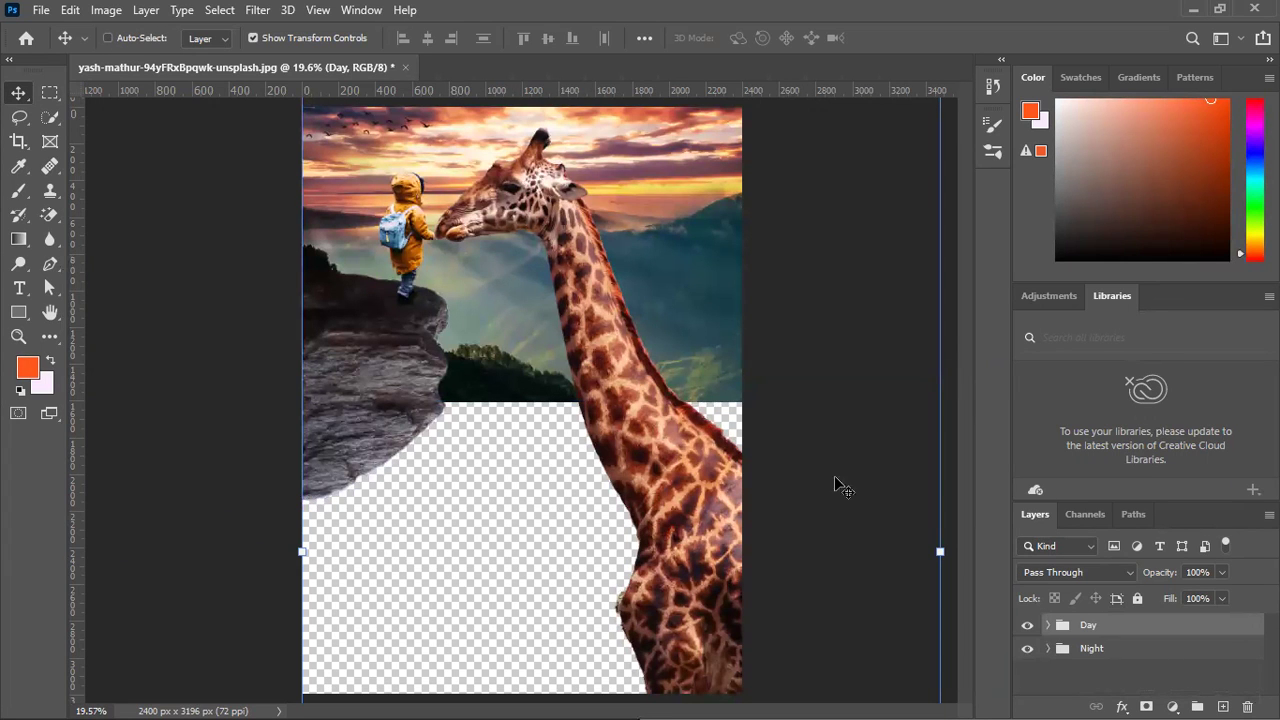
Move the Day composite down into the empty lower half of the canvas and turn layer Auto-Select back on.
drag(592, 170, 620, 461)
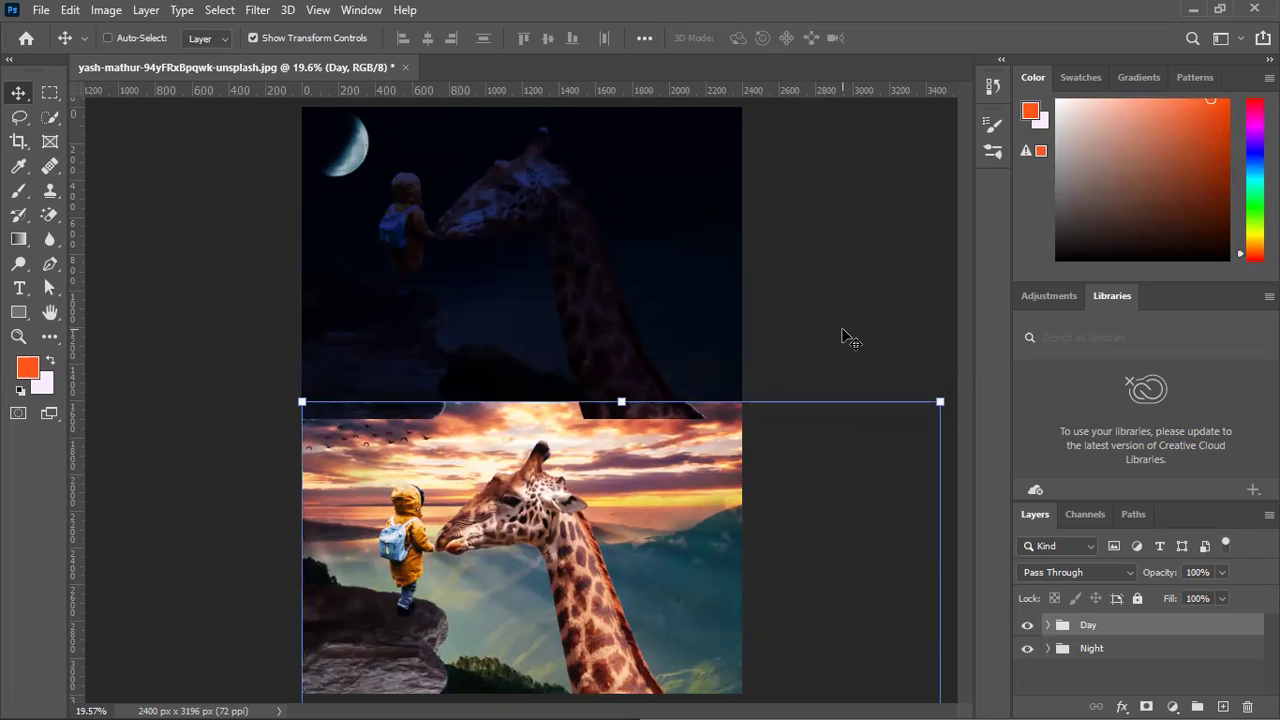
click(145, 38)
click(586, 400)
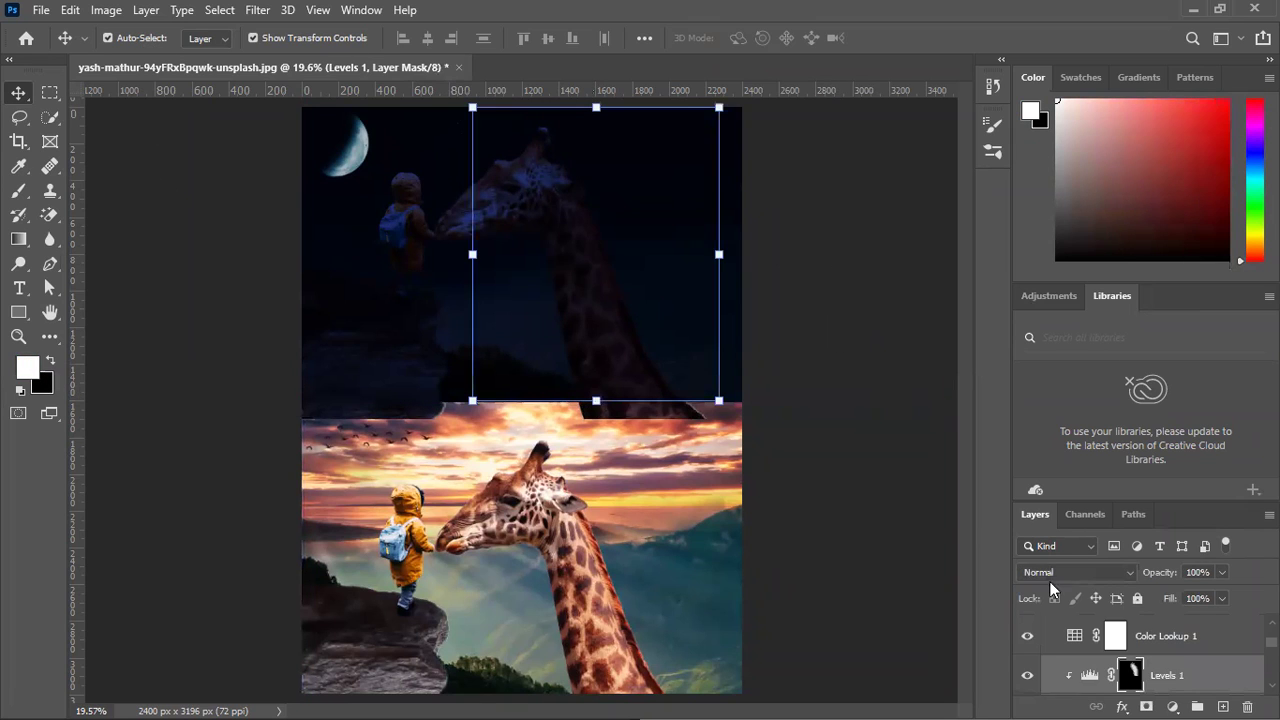
Check which layers meet at the seam between the two composites, and leave the Day group collapsed and selected.
scroll(1052, 640, up, 4)
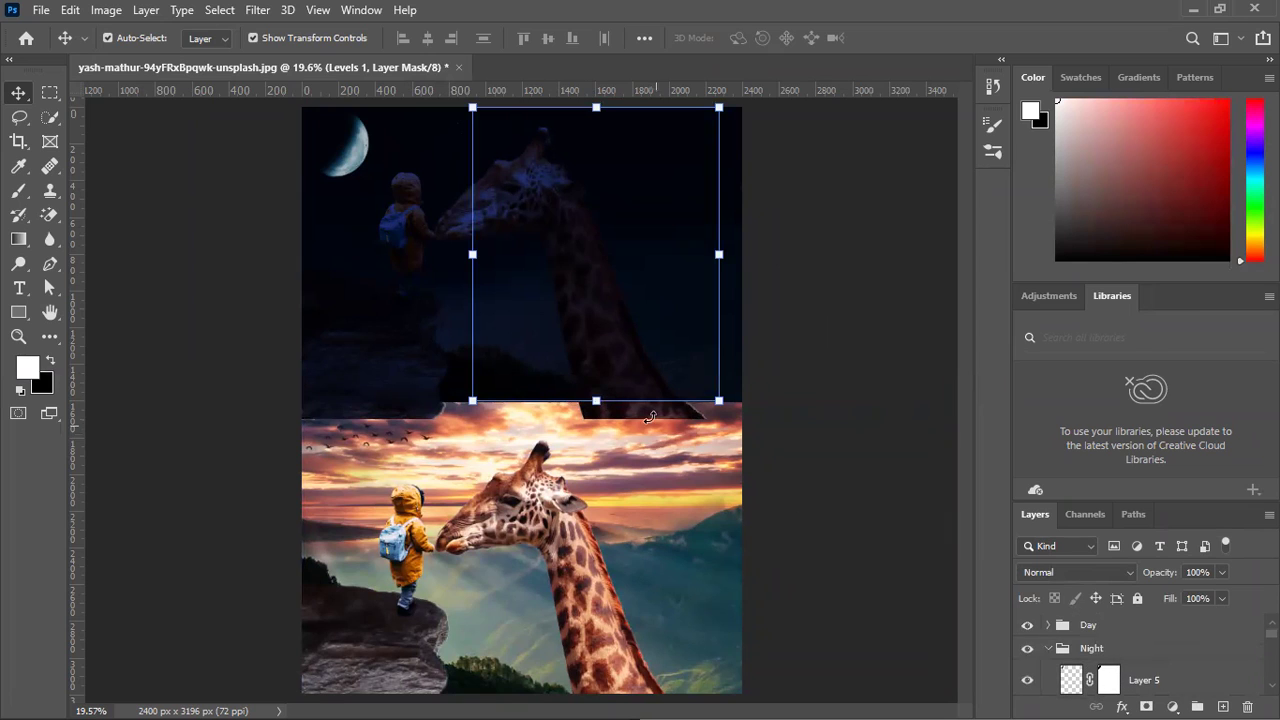
click(851, 414)
click(686, 414)
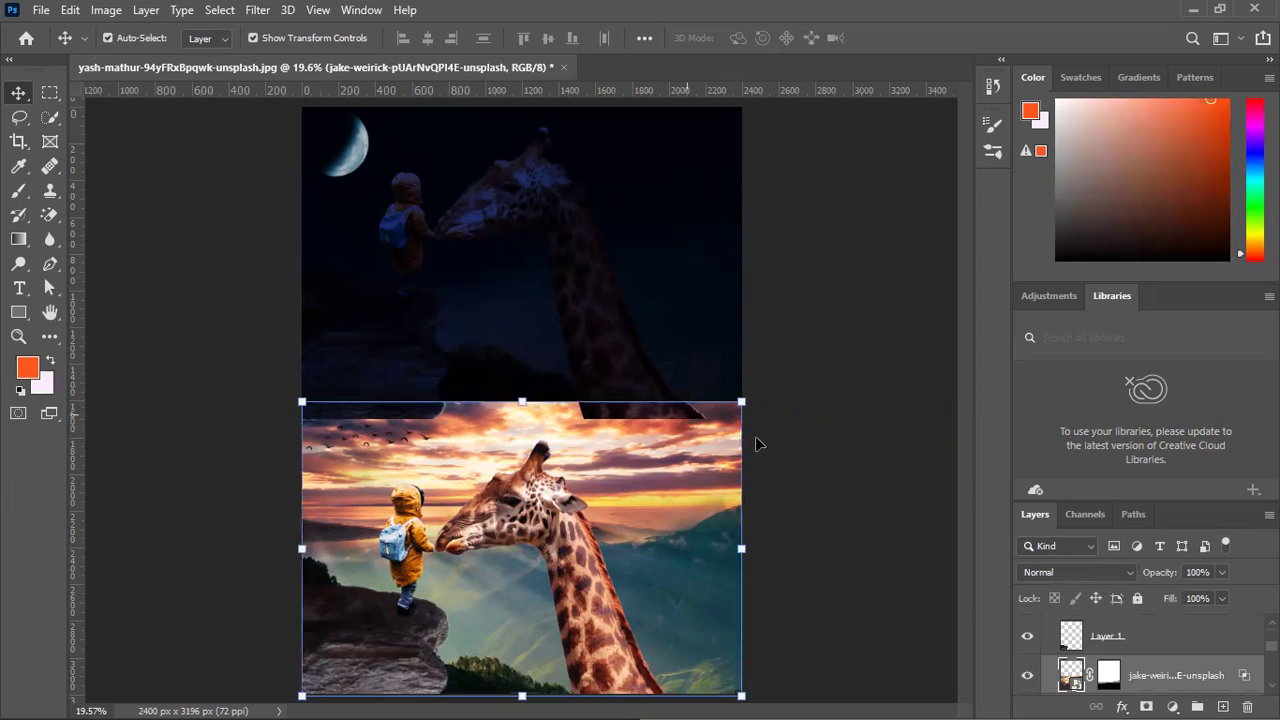
scroll(1165, 664, up, 3)
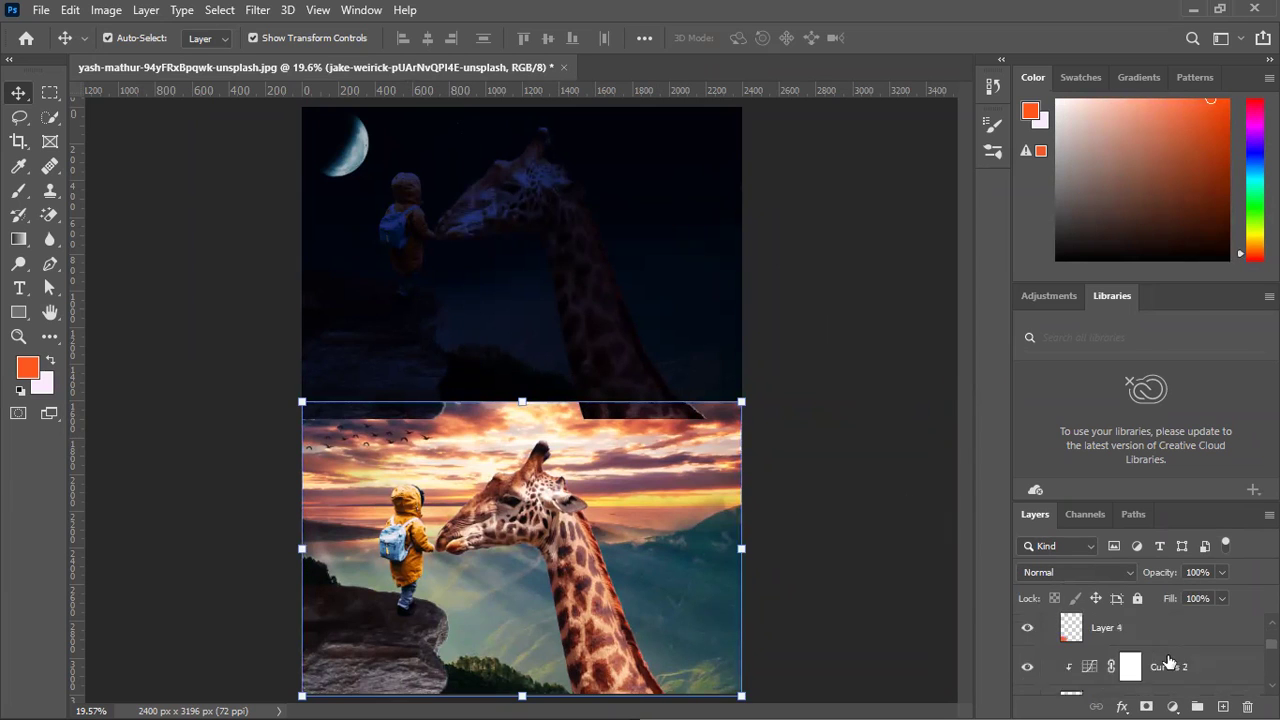
scroll(1168, 664, up, 3)
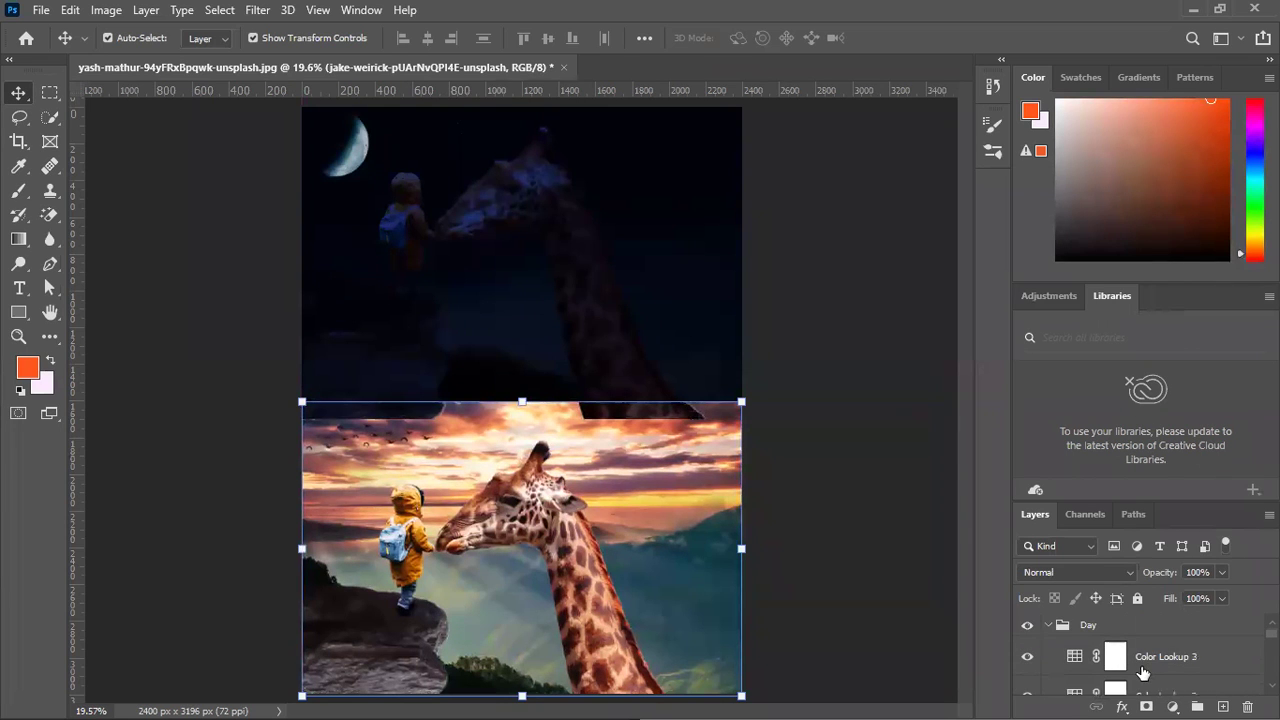
click(820, 325)
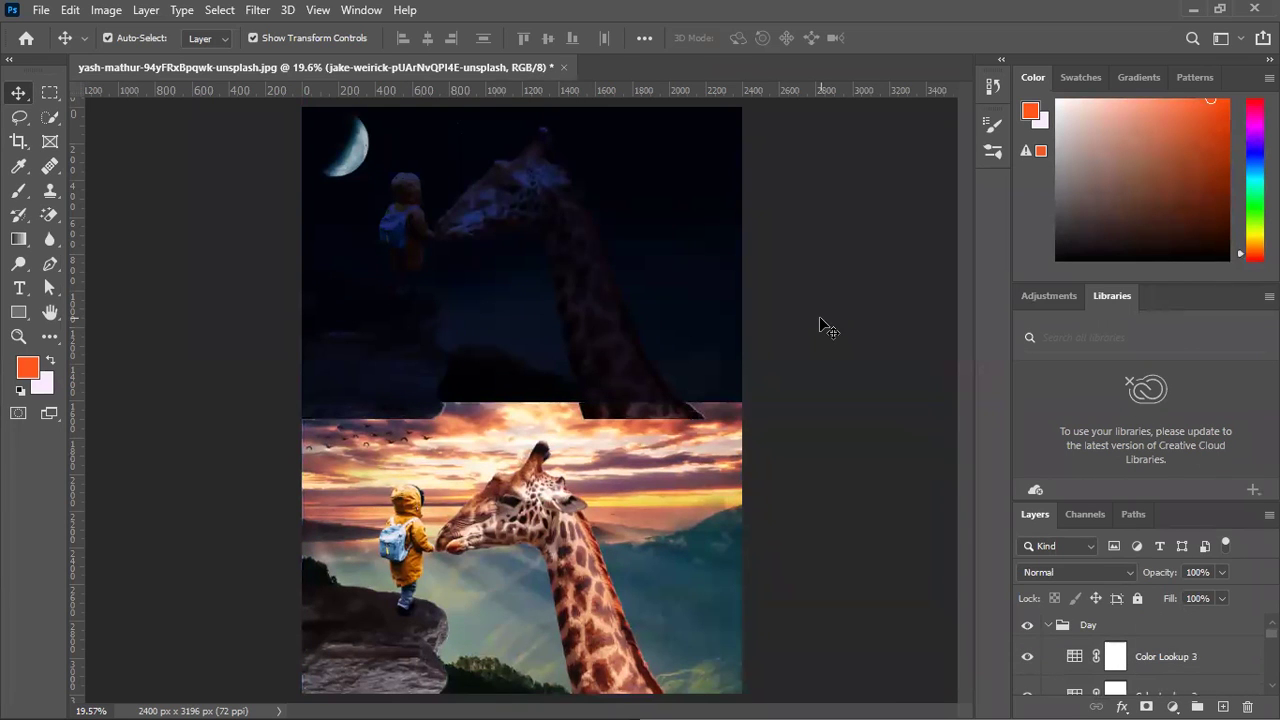
click(1049, 625)
click(1092, 630)
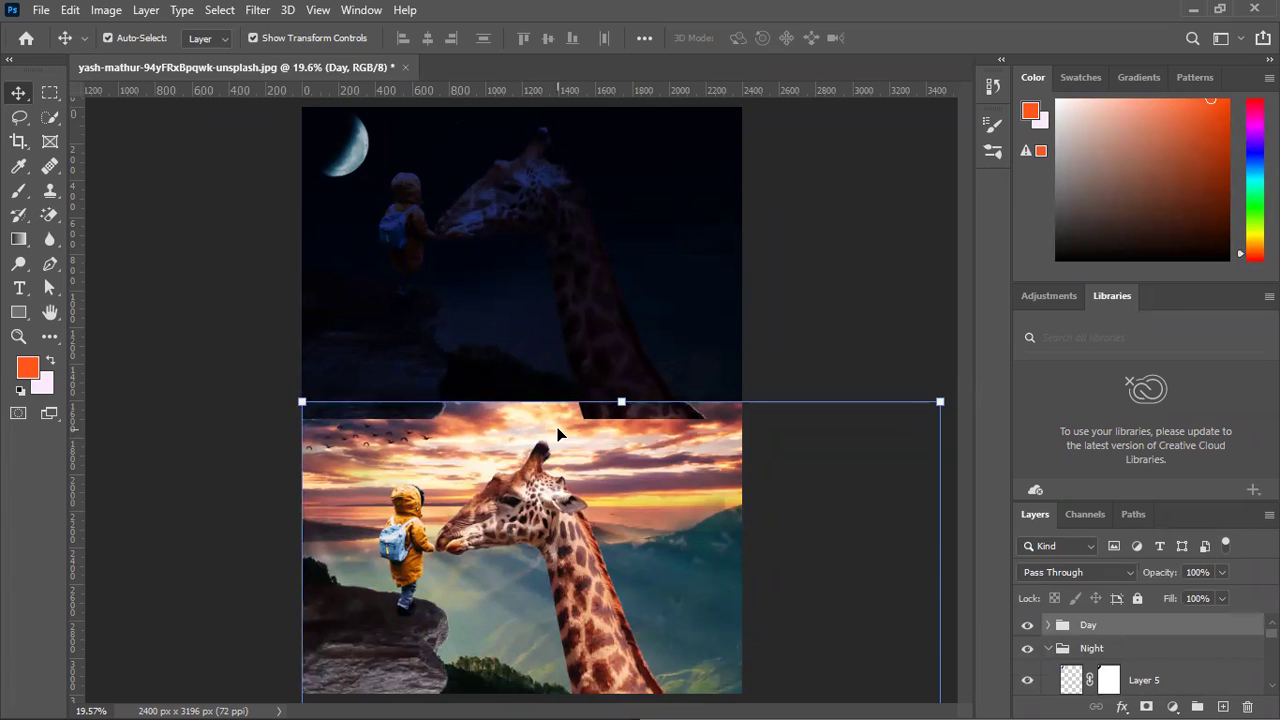
Select the Night group and collapse it in the layer stack.
scroll(672, 478, down, 5)
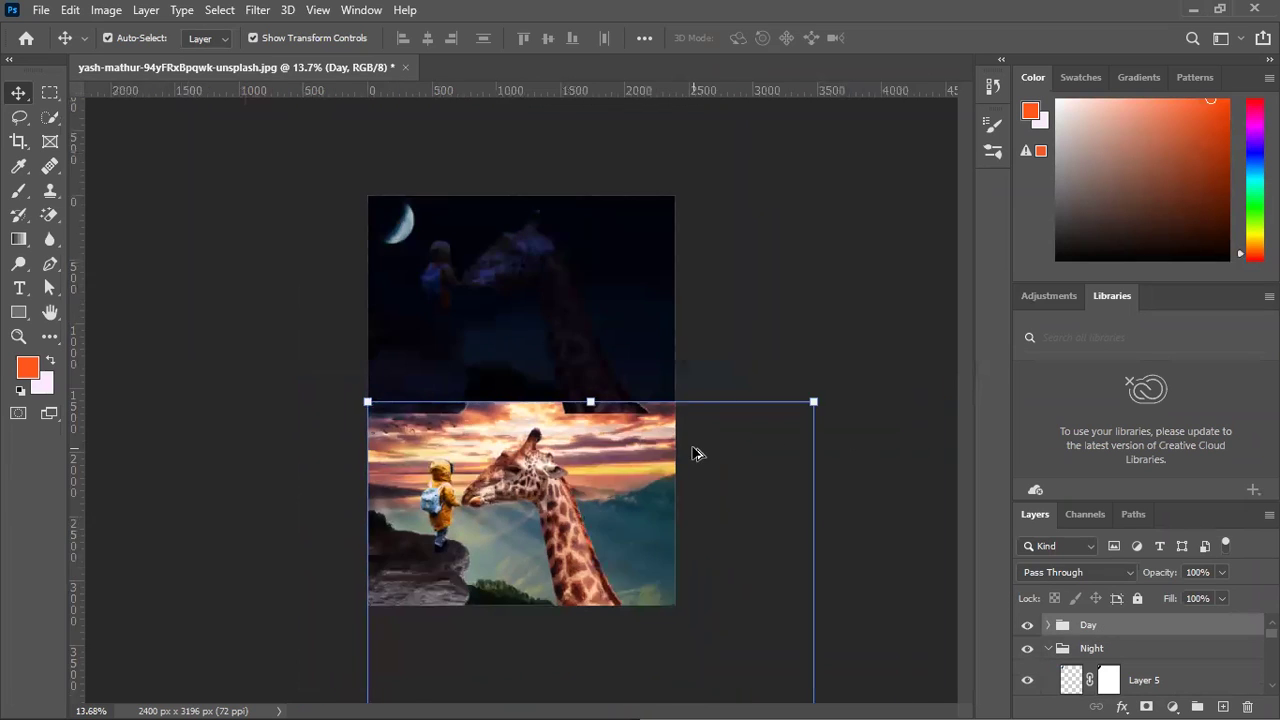
click(886, 363)
scroll(505, 465, up, 3)
scroll(505, 465, up, 2)
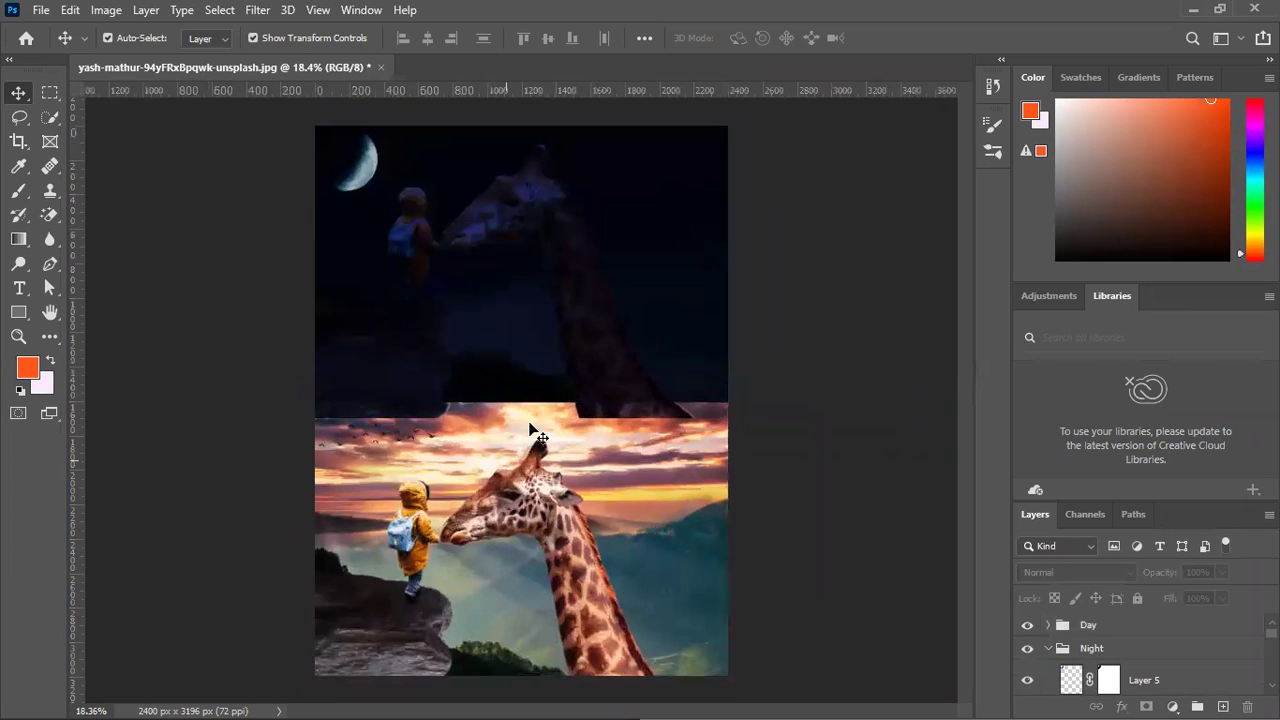
click(628, 372)
scroll(1045, 638, up, 3)
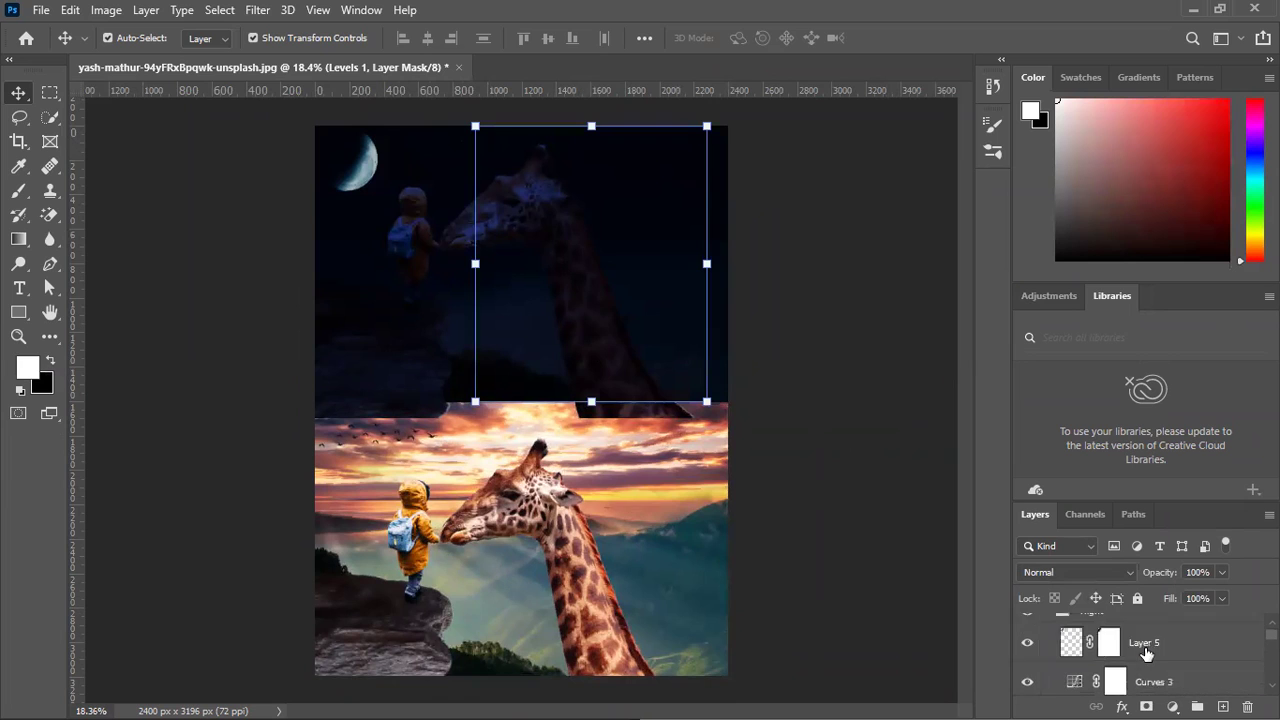
click(1058, 650)
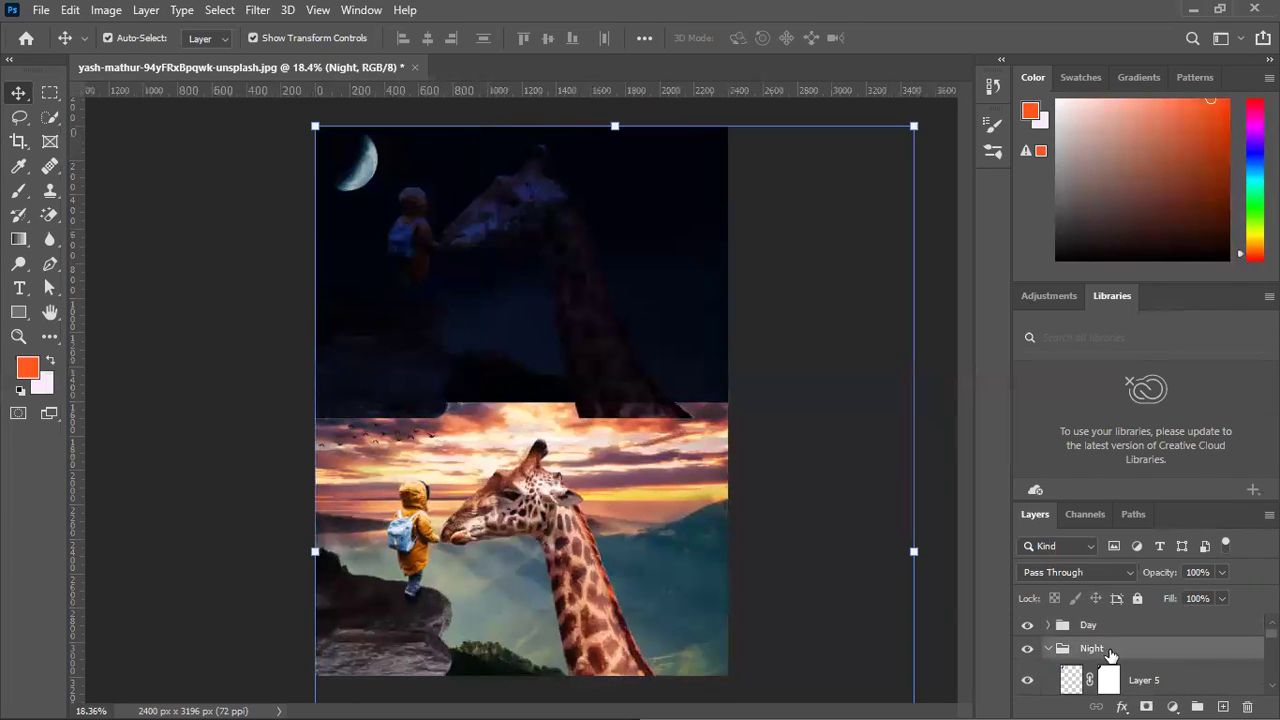
click(1047, 648)
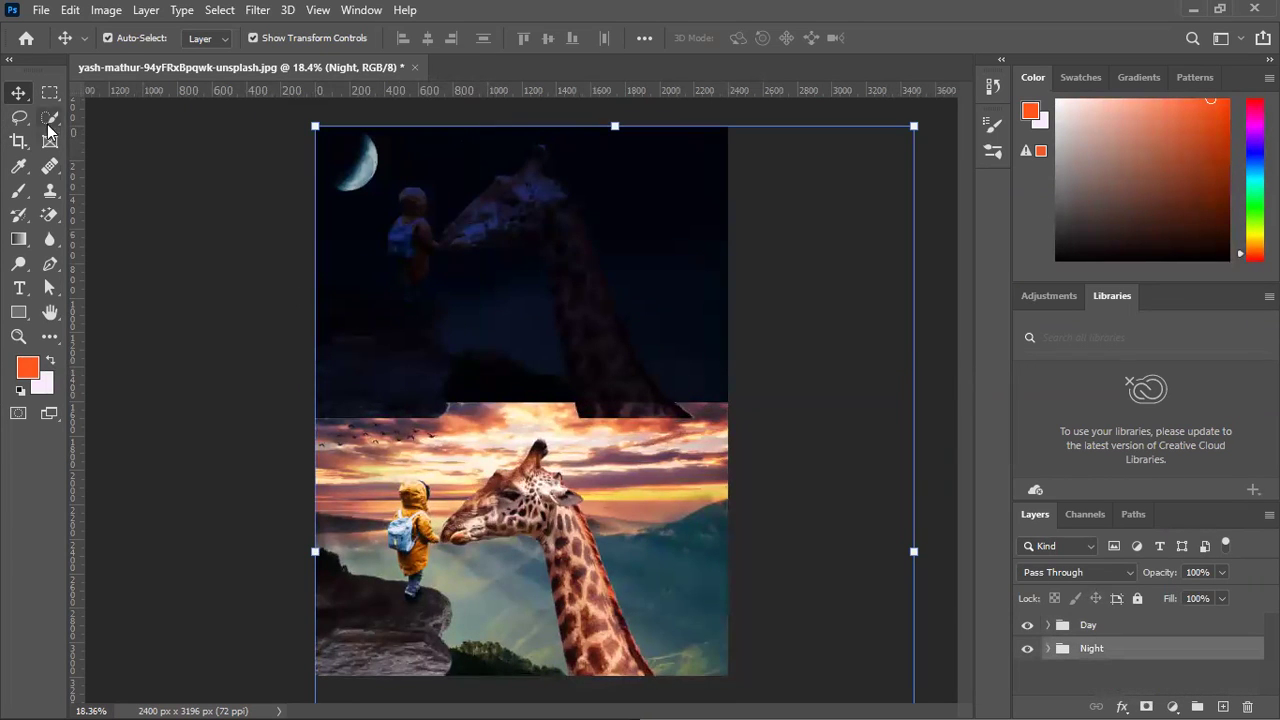
Mask the Night group with a rectangular marquee around the night composite, cutting off its overlap onto the Day composite.
click(50, 92)
drag(304, 117, 762, 398)
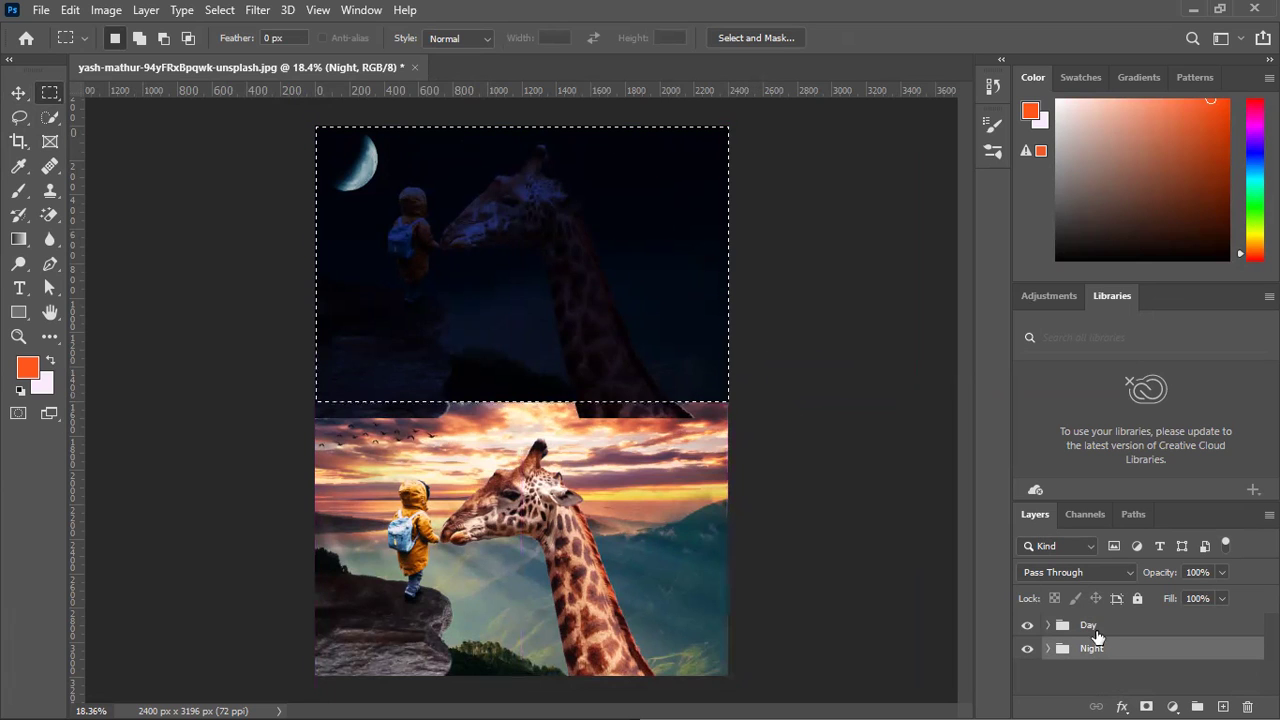
click(1146, 706)
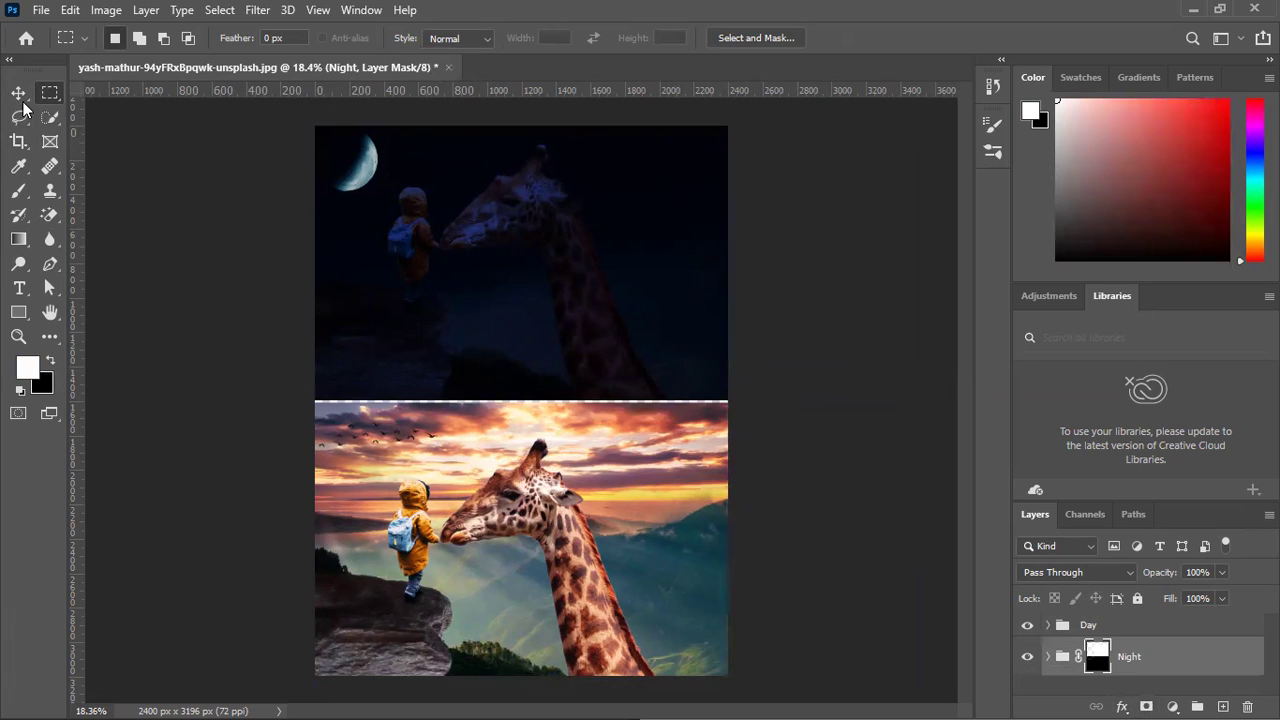
Nudge the Day group slightly upward against the Night composite and deselect it.
key(v)
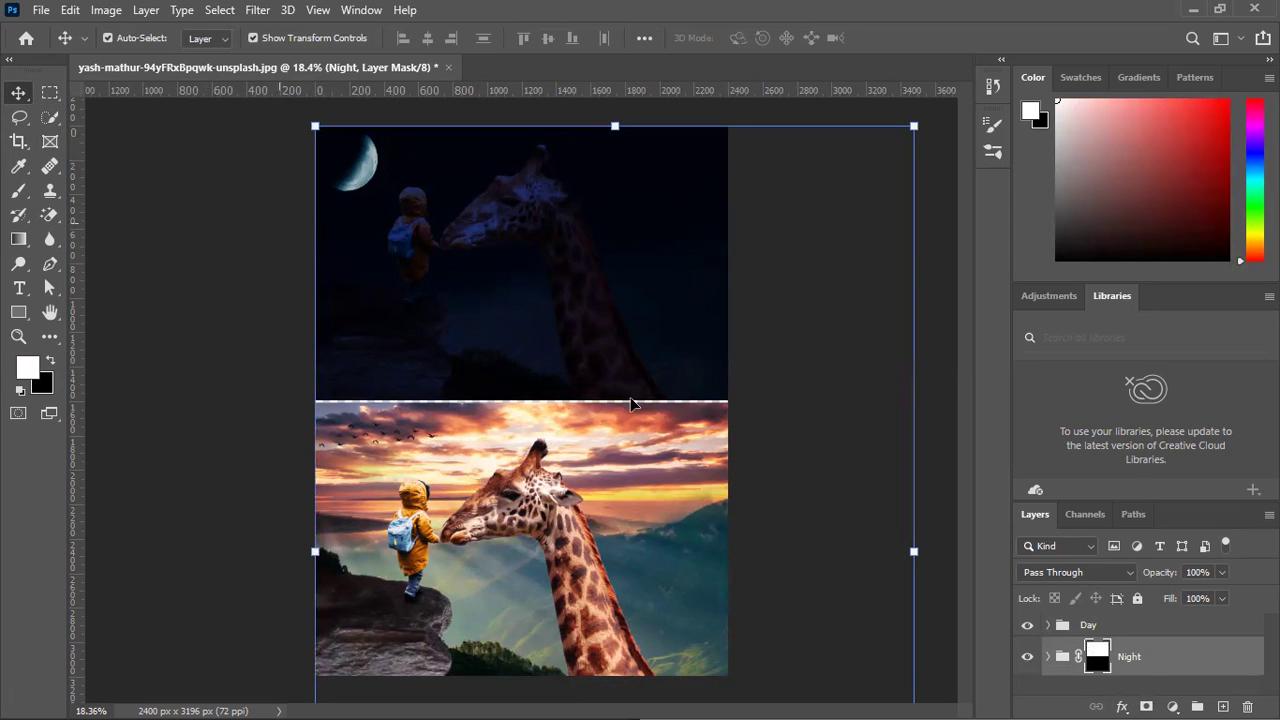
click(1120, 630)
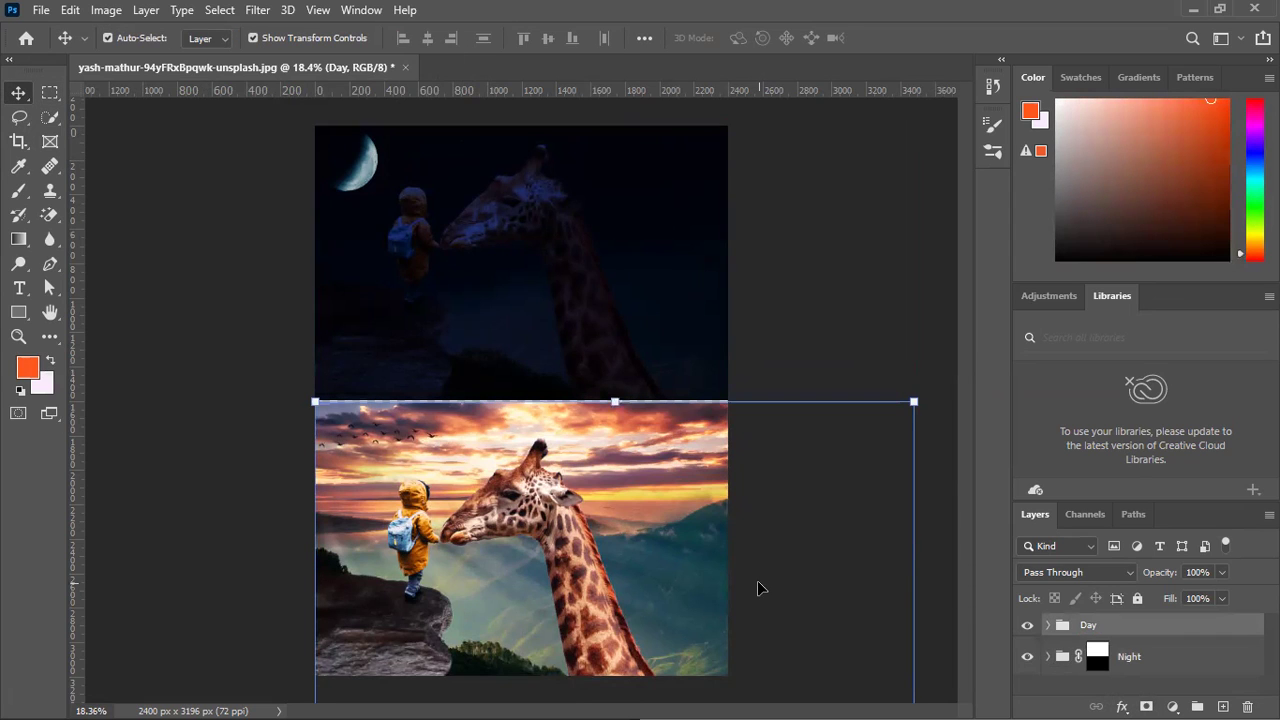
key(shift+Up)
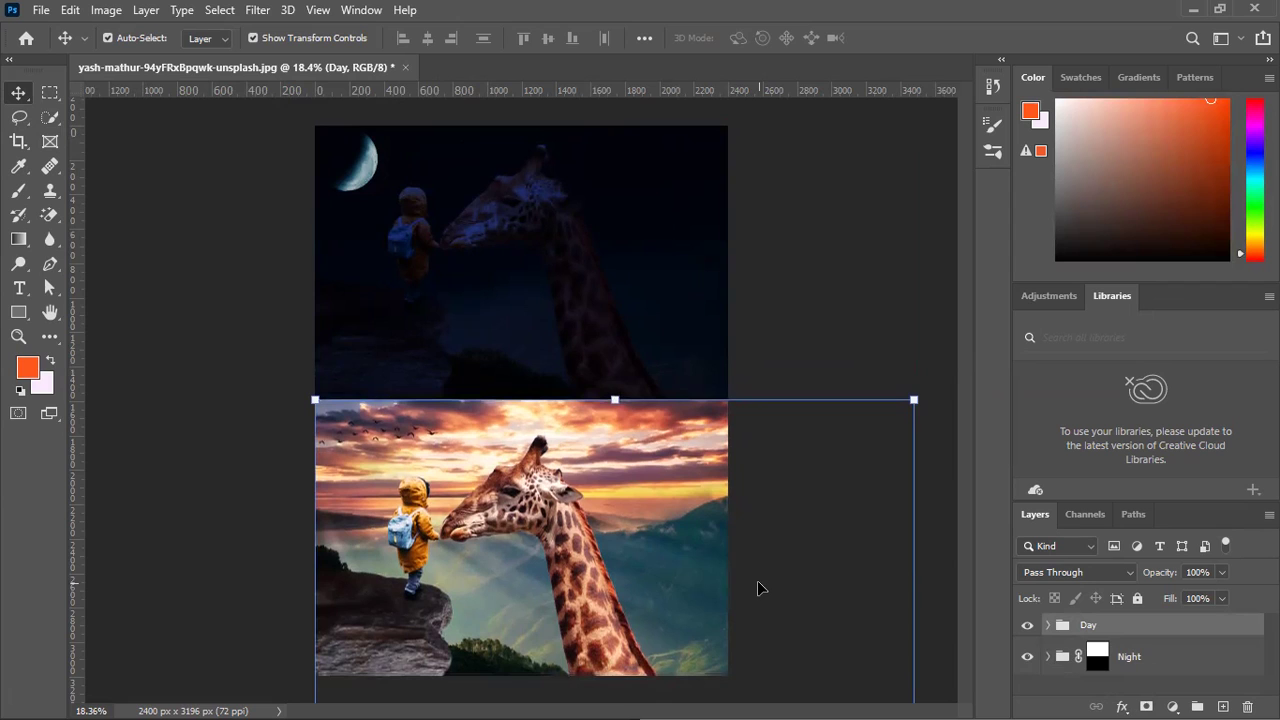
click(833, 250)
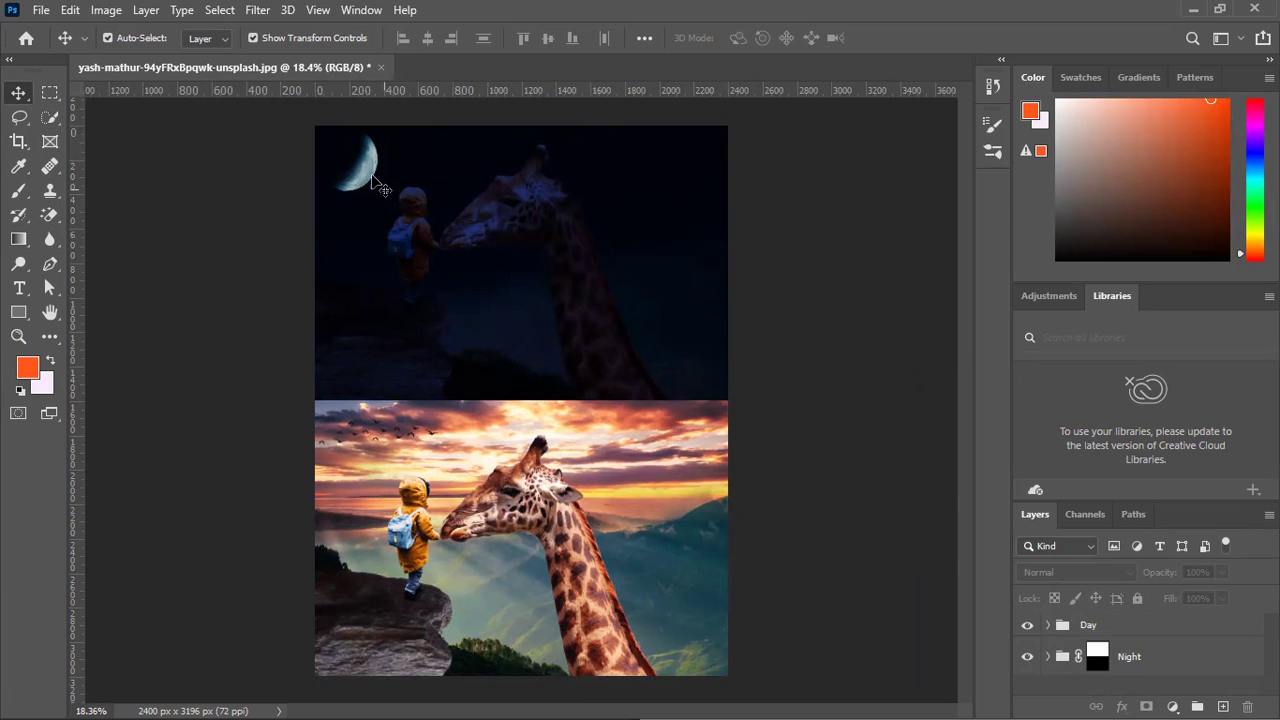
Export the stacked comparison with Save for Web as a medium-quality JPEG to the Desktop, keeping the suggested file name.
click(38, 12)
mouse_move(91, 282)
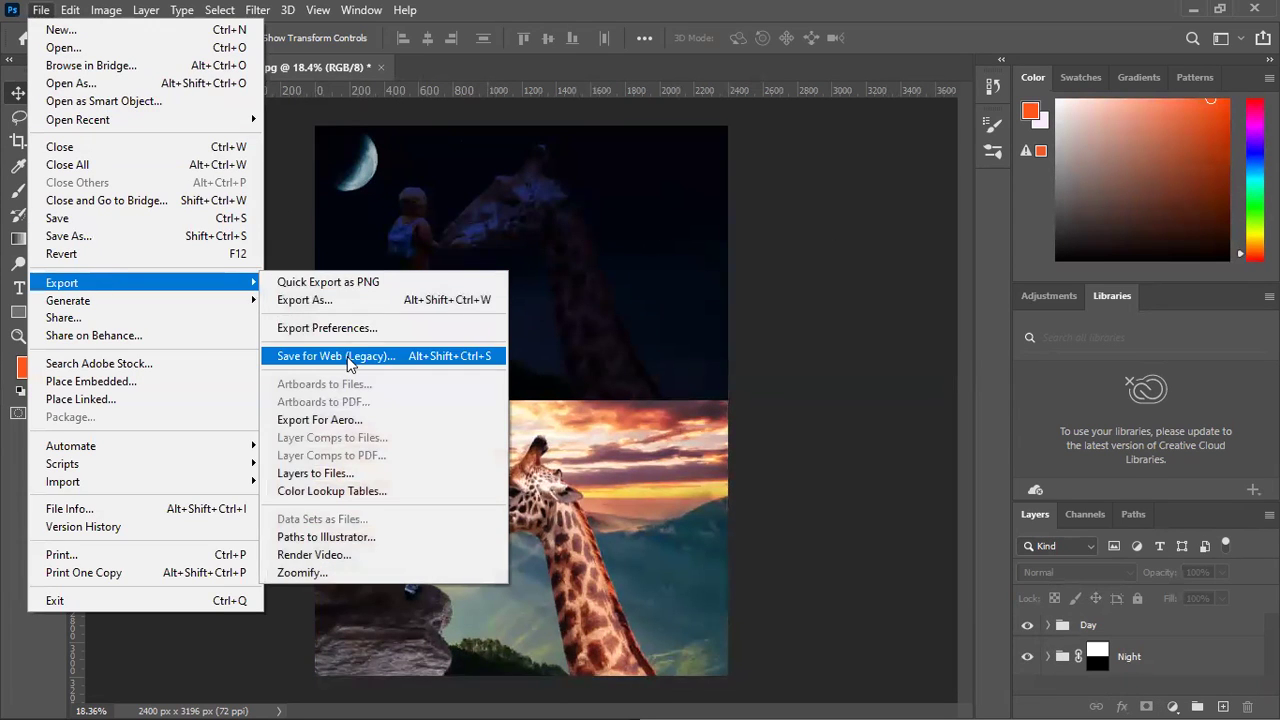
click(340, 356)
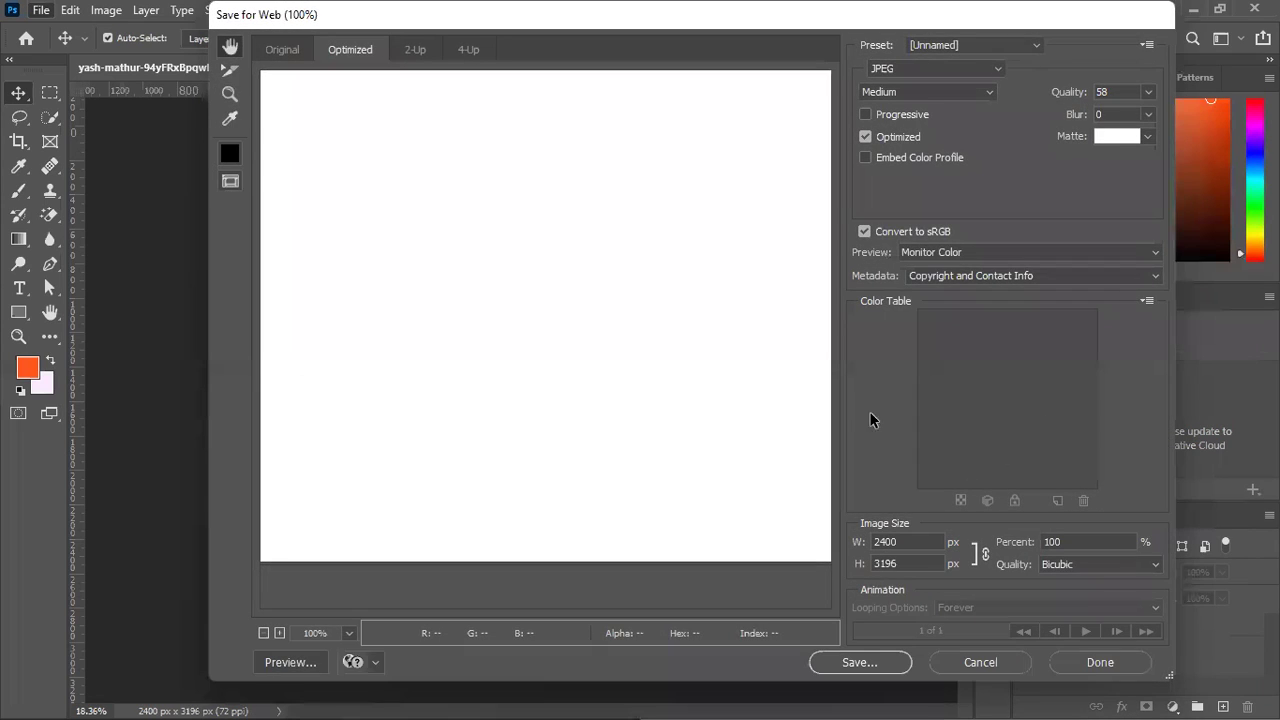
click(866, 663)
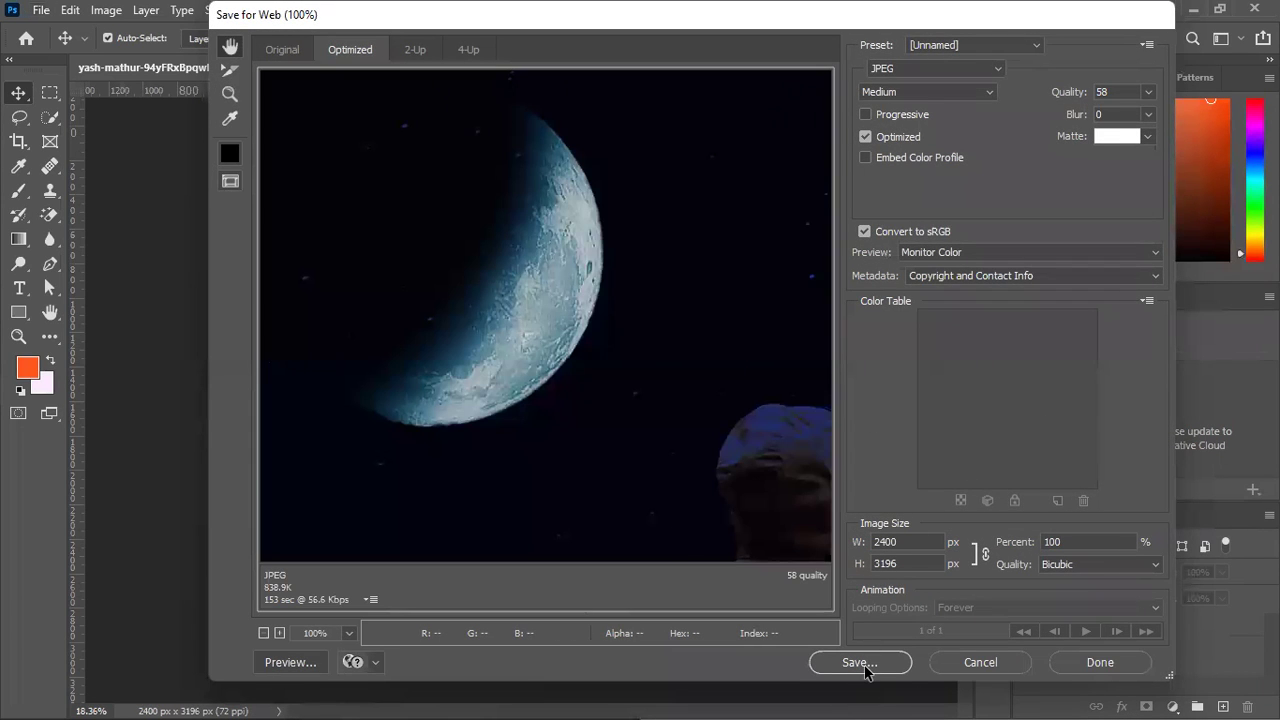
click(866, 668)
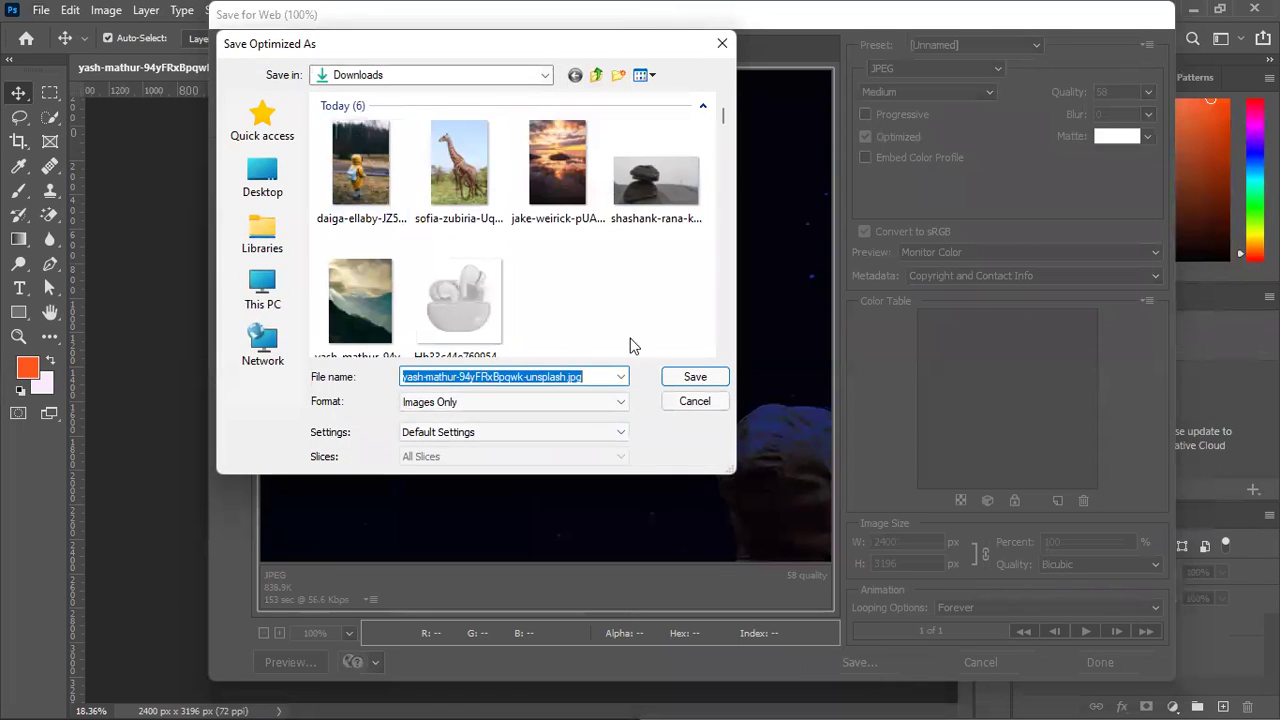
click(262, 176)
click(684, 377)
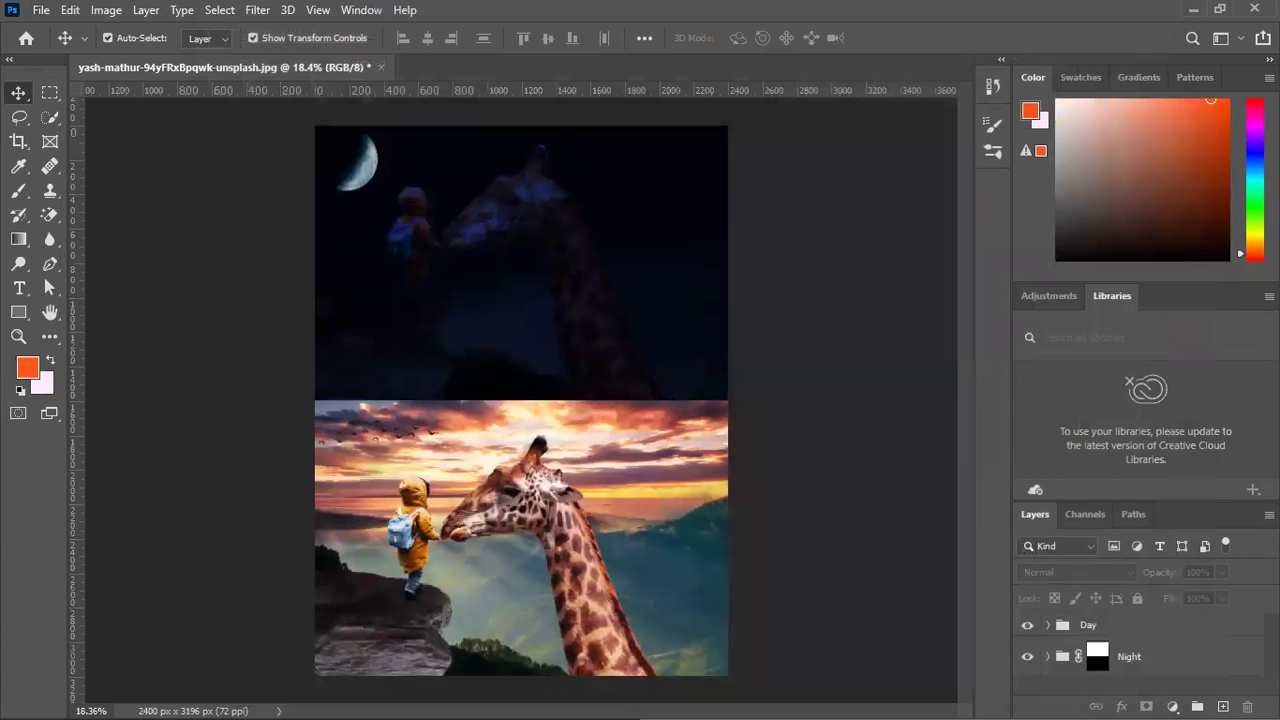
Quit Photoshop without saving the document and close the Downloads window.
click(1254, 9)
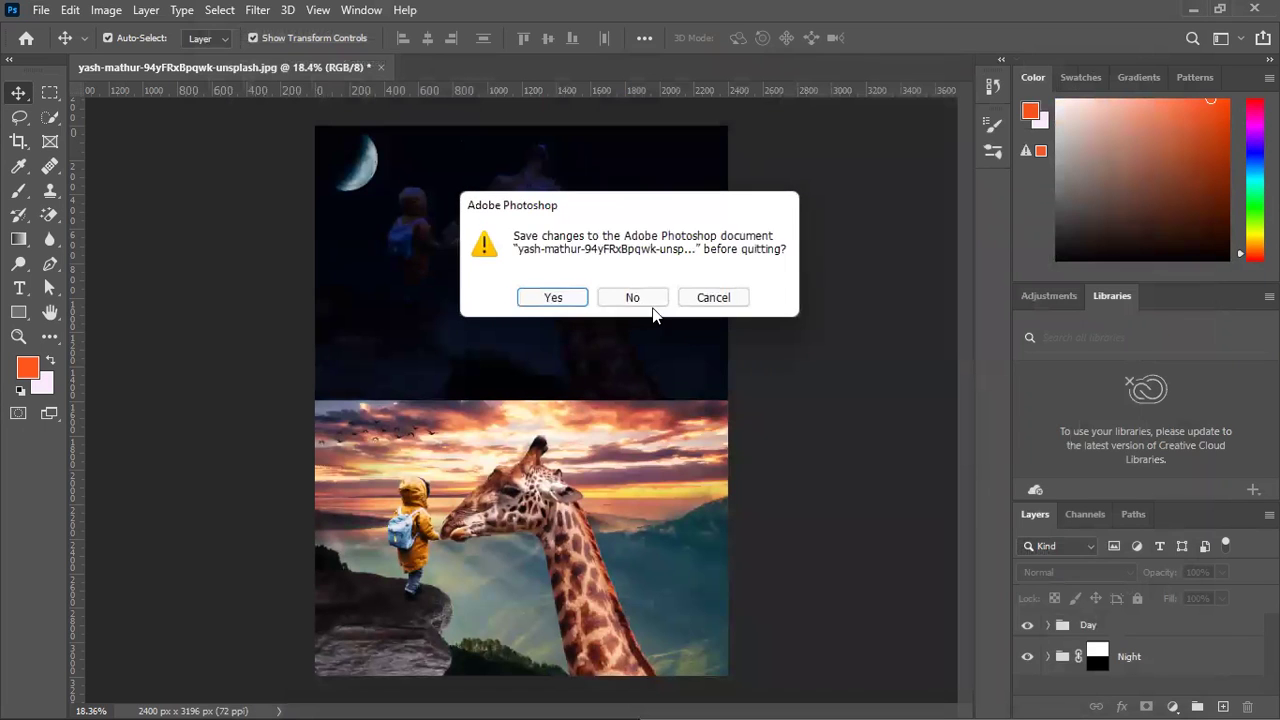
click(634, 298)
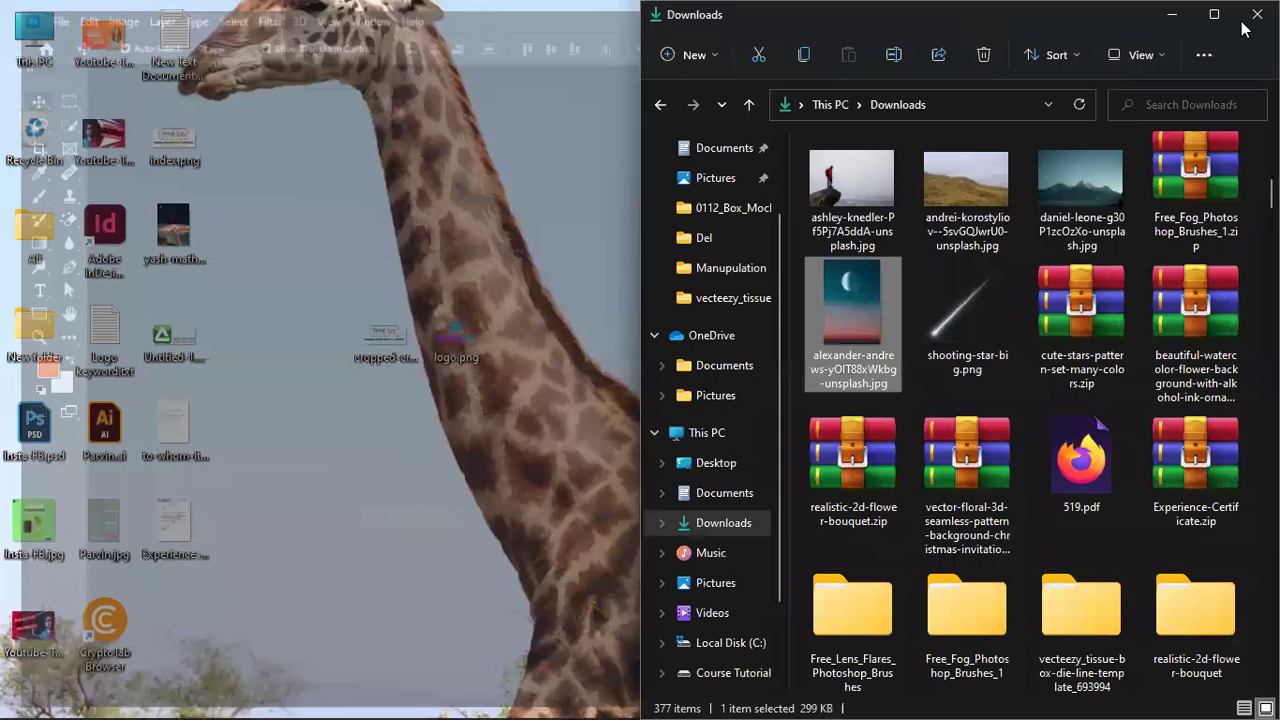
click(1247, 20)
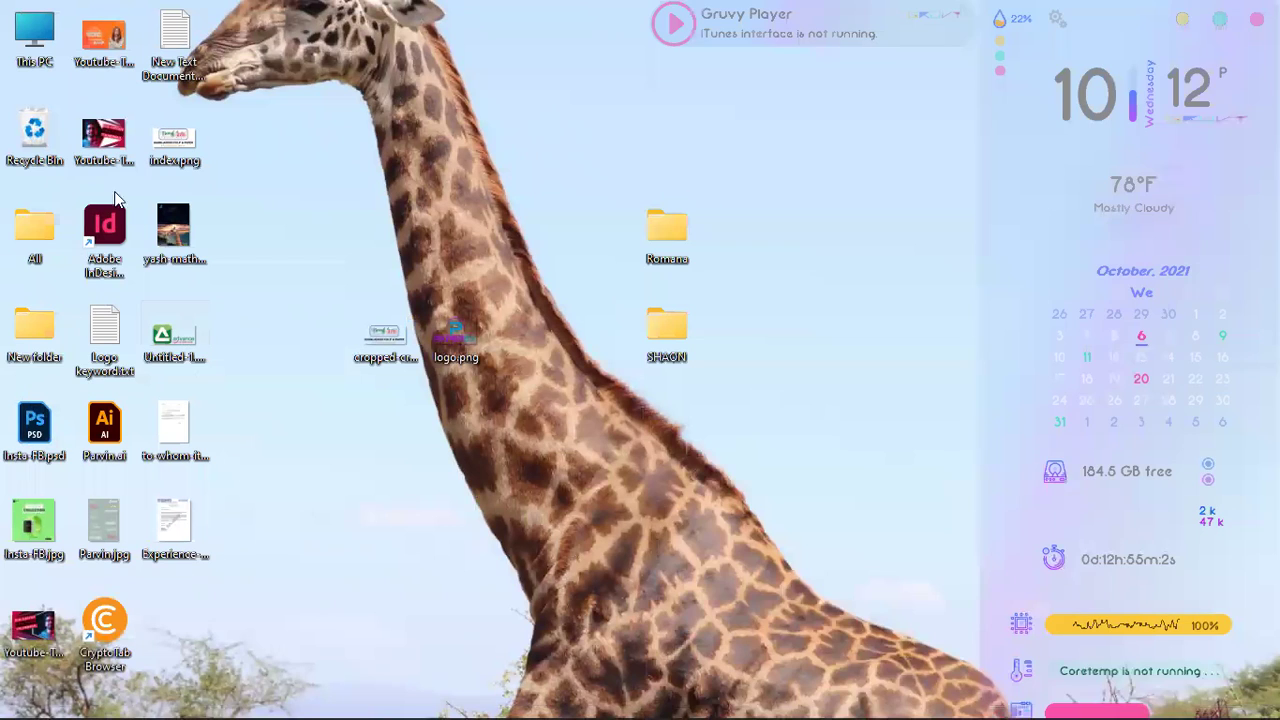
View the exported JPEG from the desktop in Photos and close the viewer.
click(183, 238)
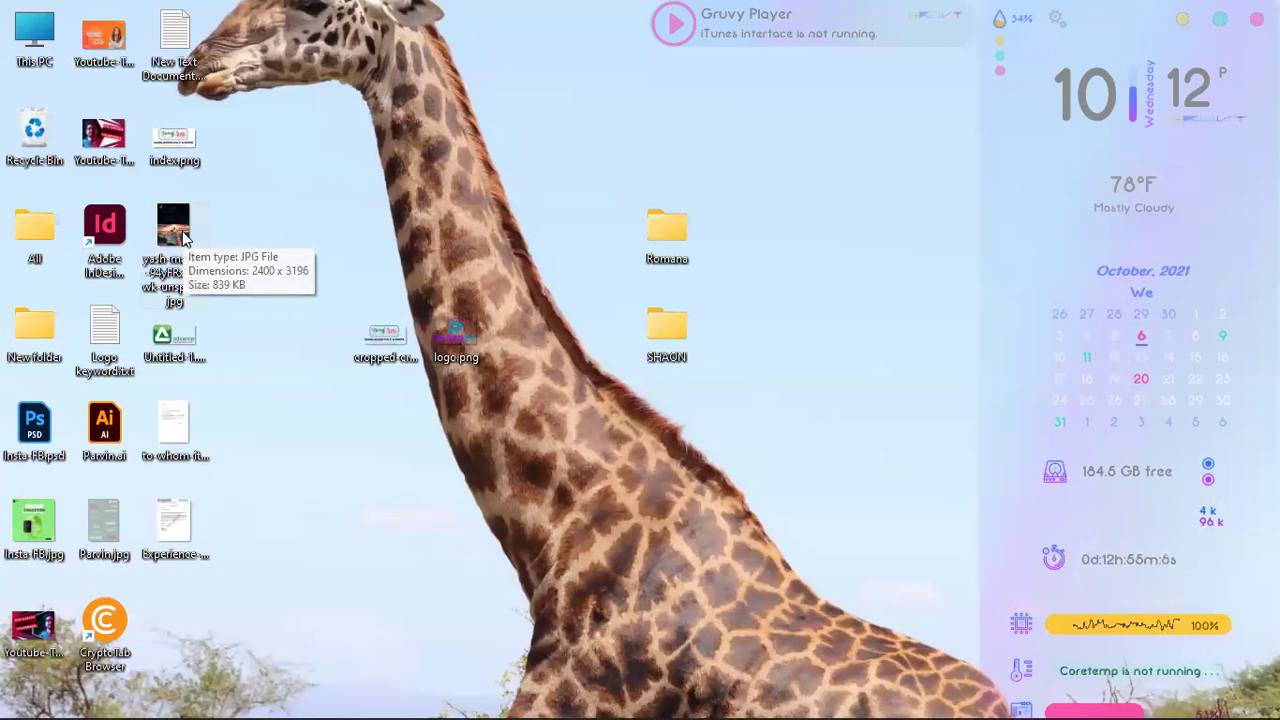
double_click(183, 238)
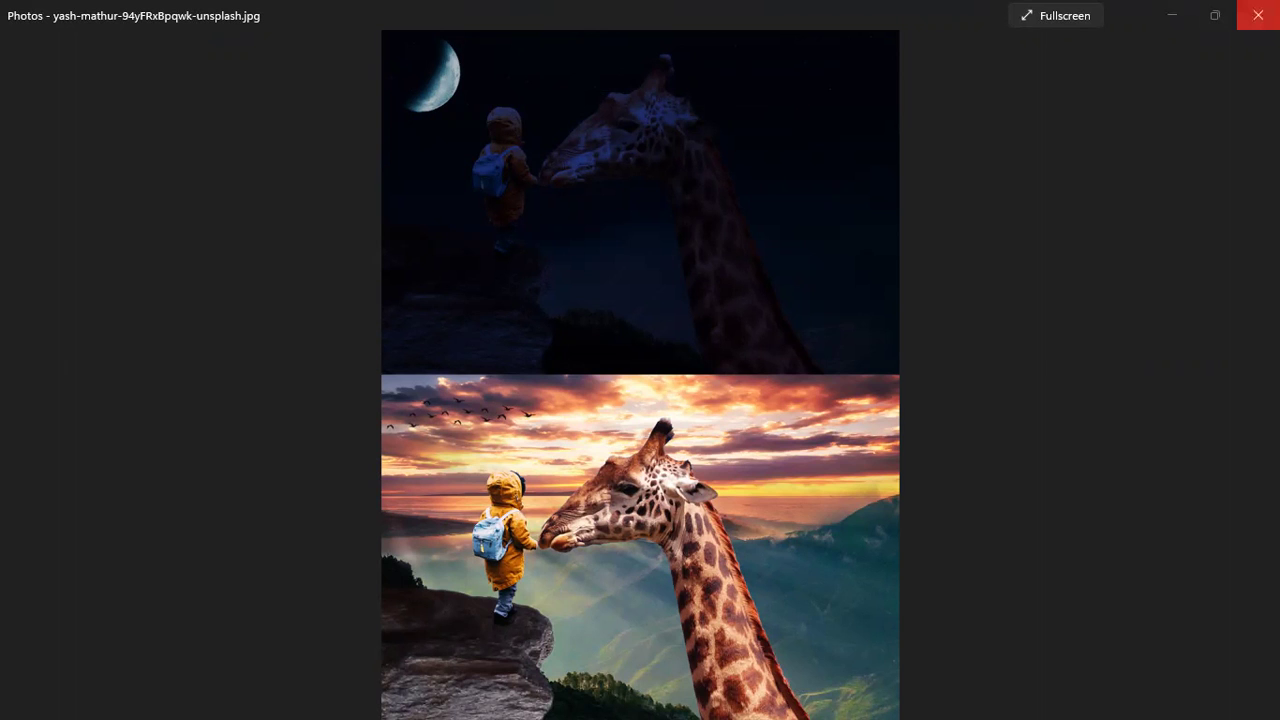
click(1257, 14)
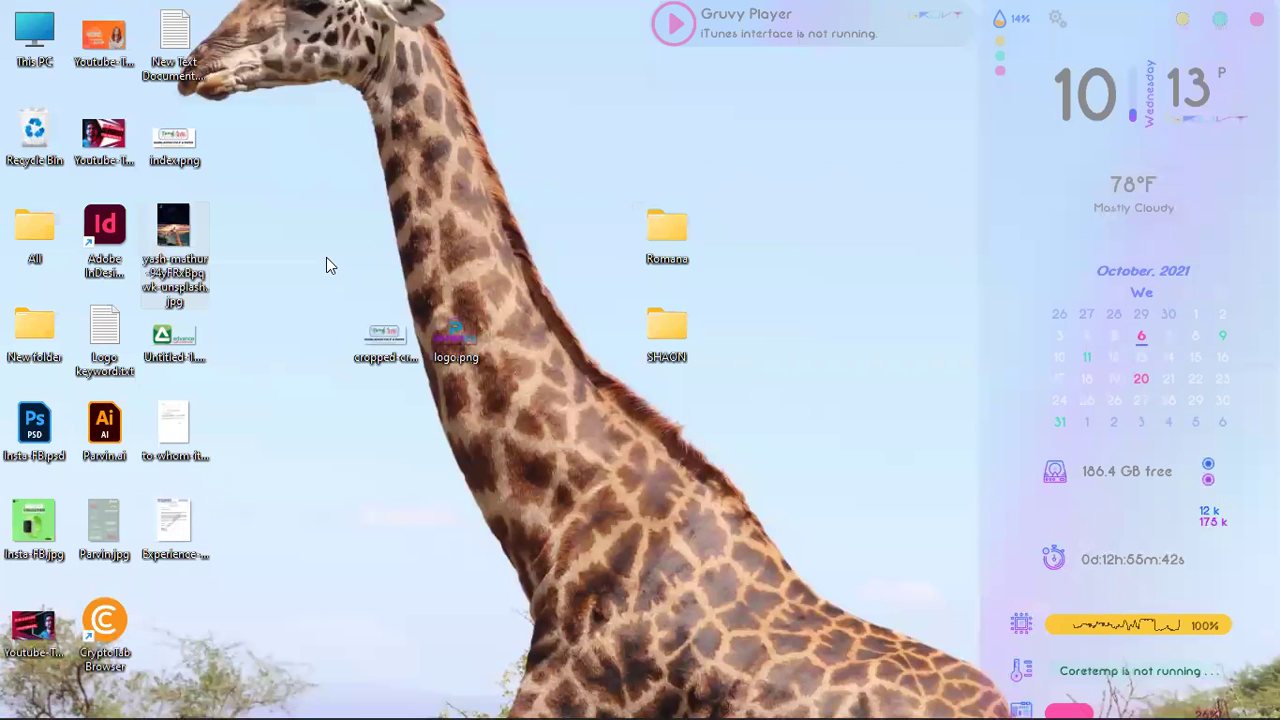
Apply the dark Windows theme with the blue swirl wallpaper in the Personalization settings and refresh the desktop.
right_click(352, 194)
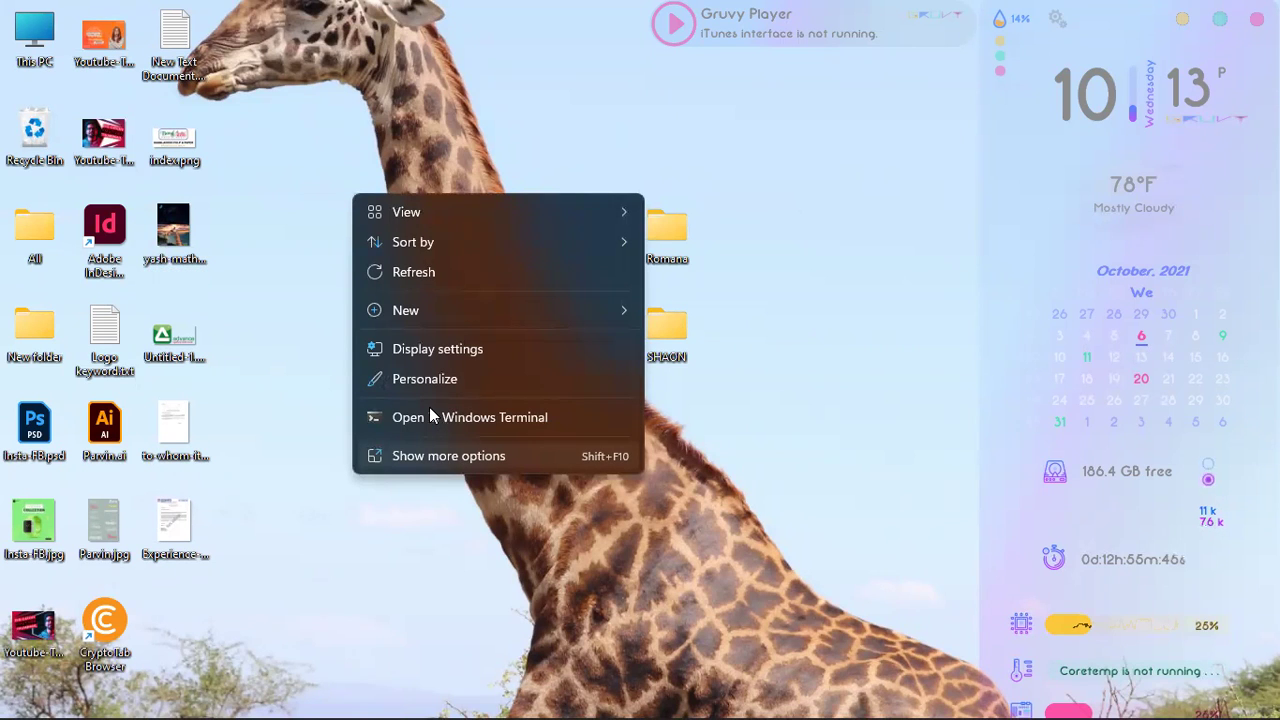
click(446, 379)
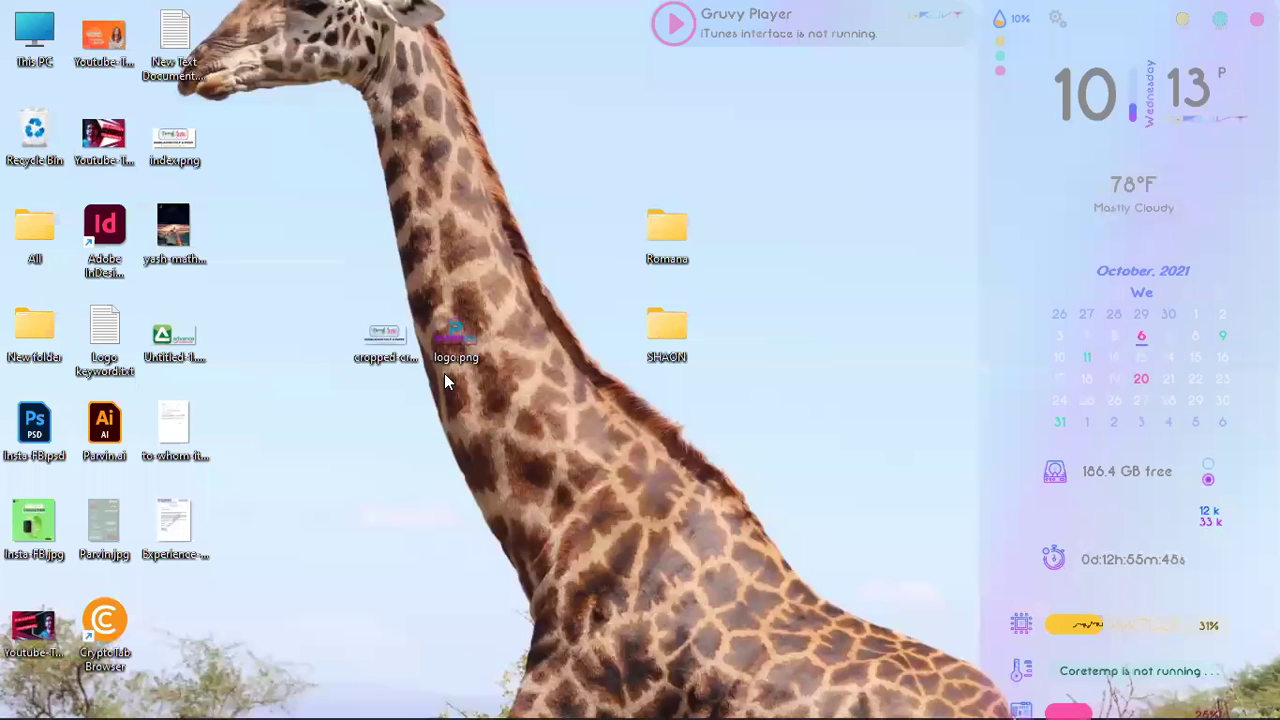
right_click(446, 463)
click(512, 691)
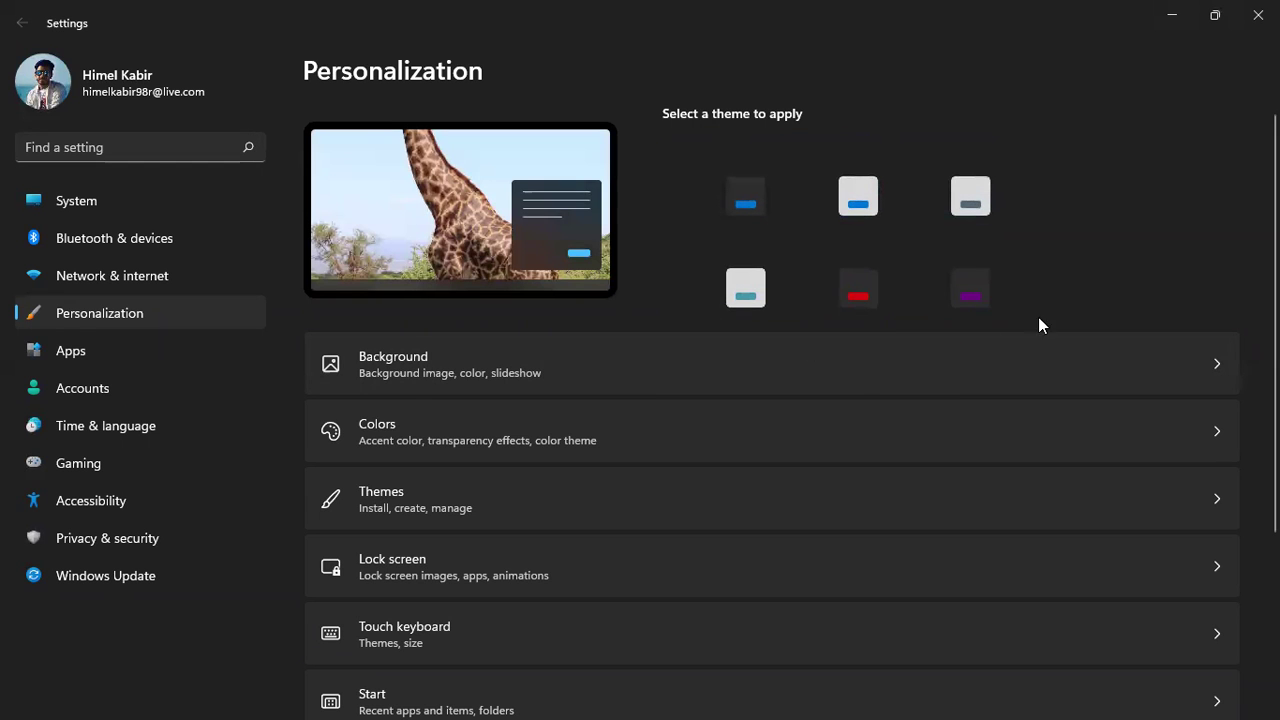
click(725, 191)
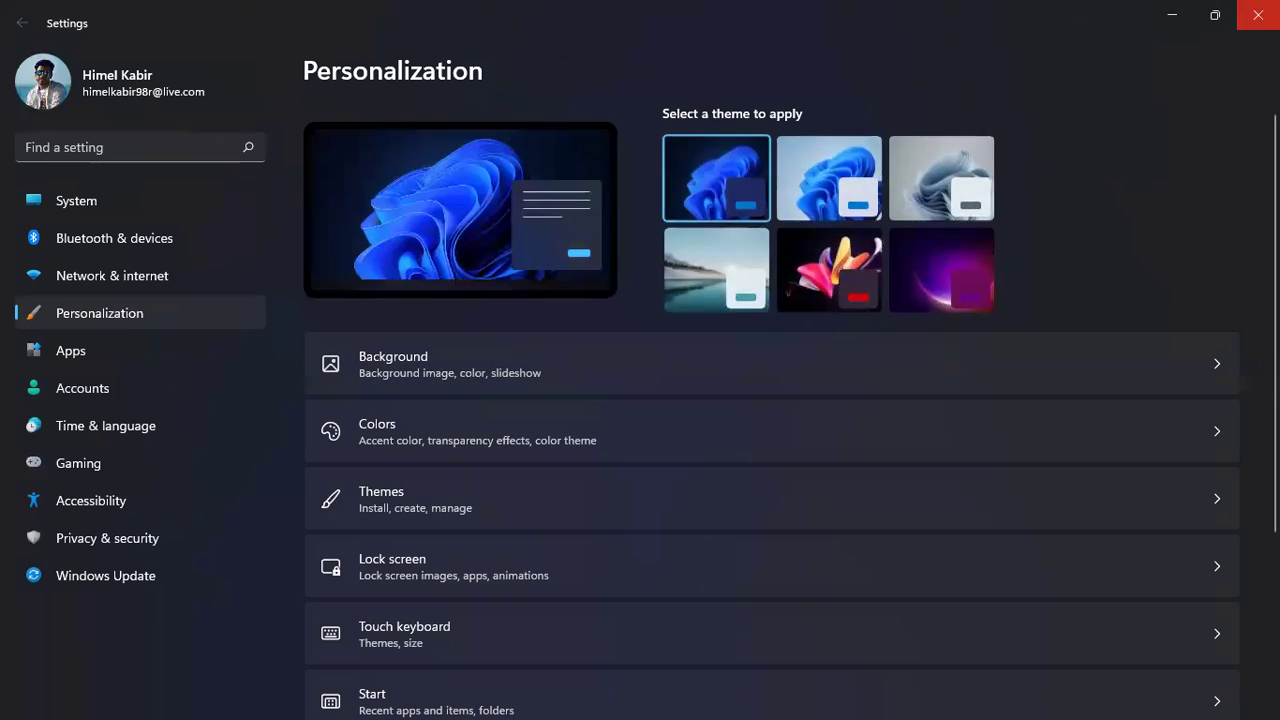
click(1257, 15)
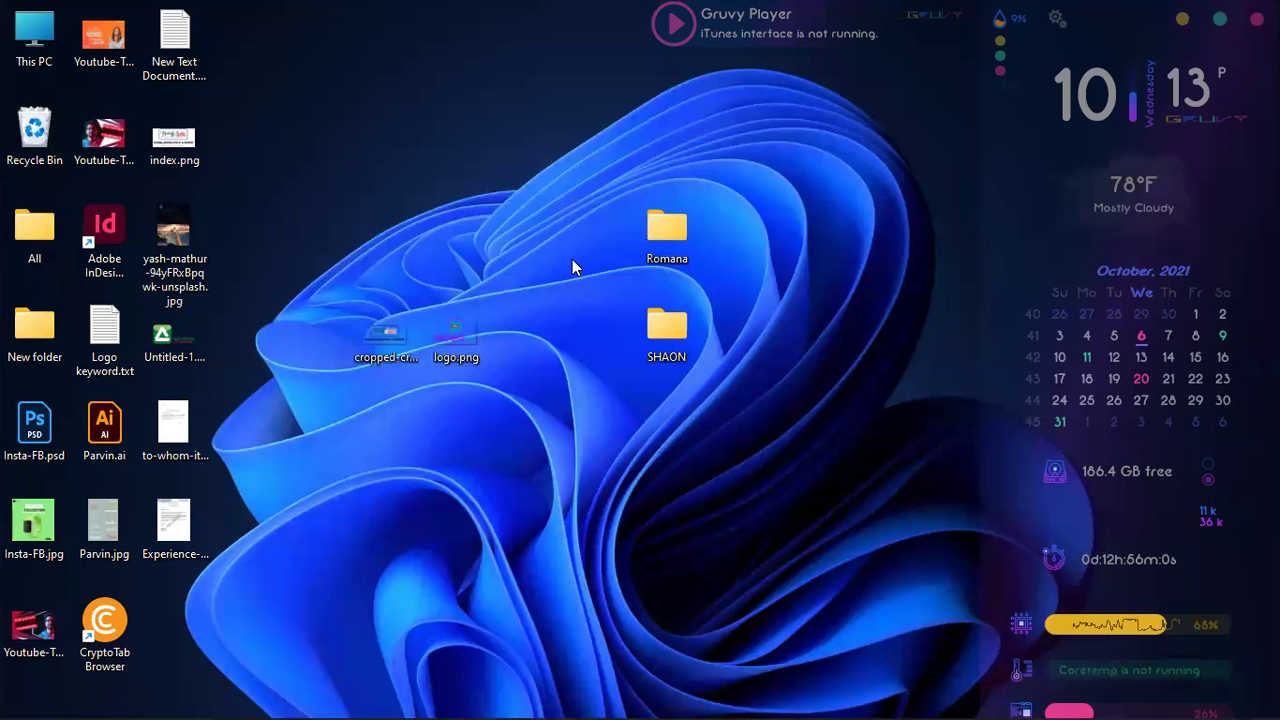
right_click(574, 261)
click(619, 342)
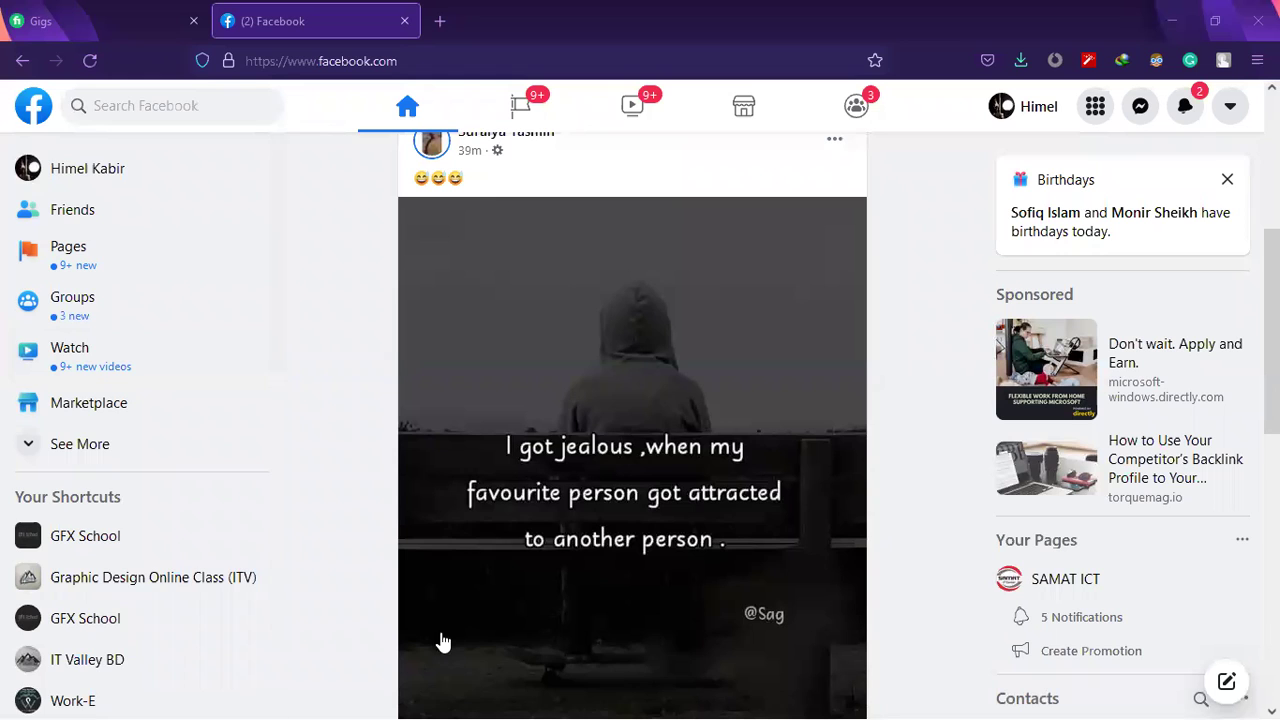
Open the SAMAT ICT Group from the Facebook shortcuts and go to its pending posts.
scroll(50, 640, down, 2)
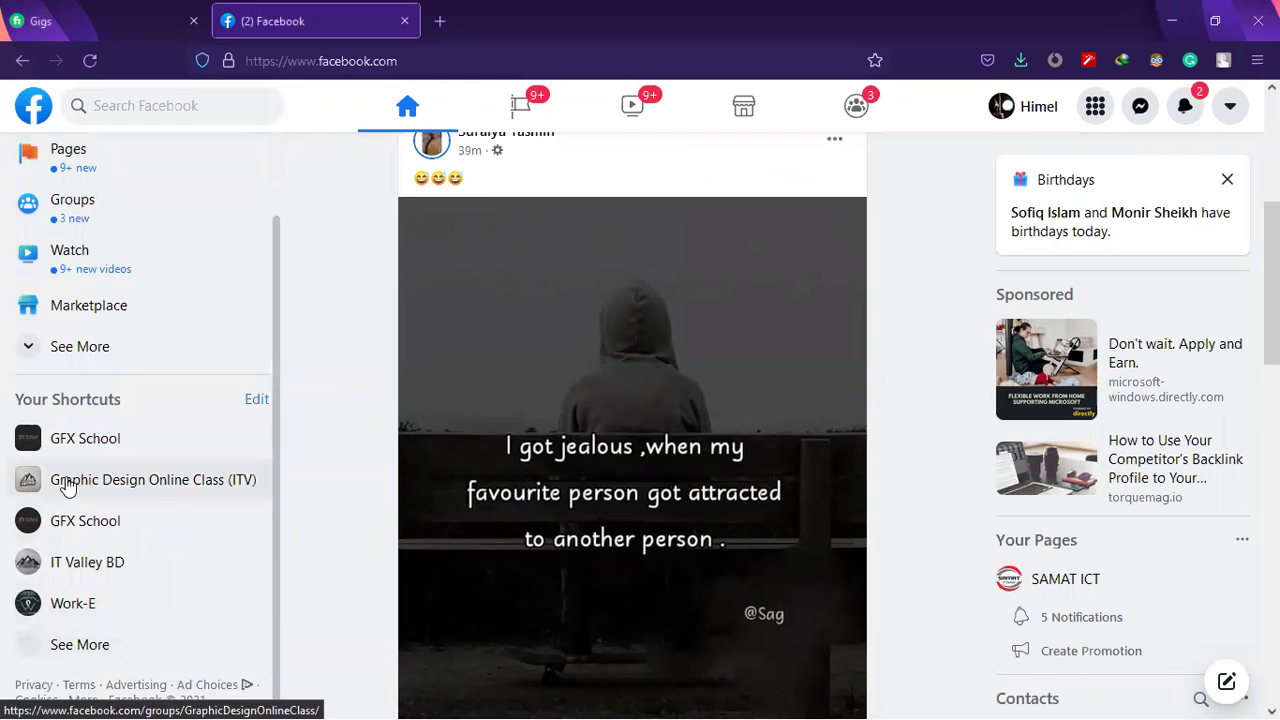
scroll(86, 537, down, 3)
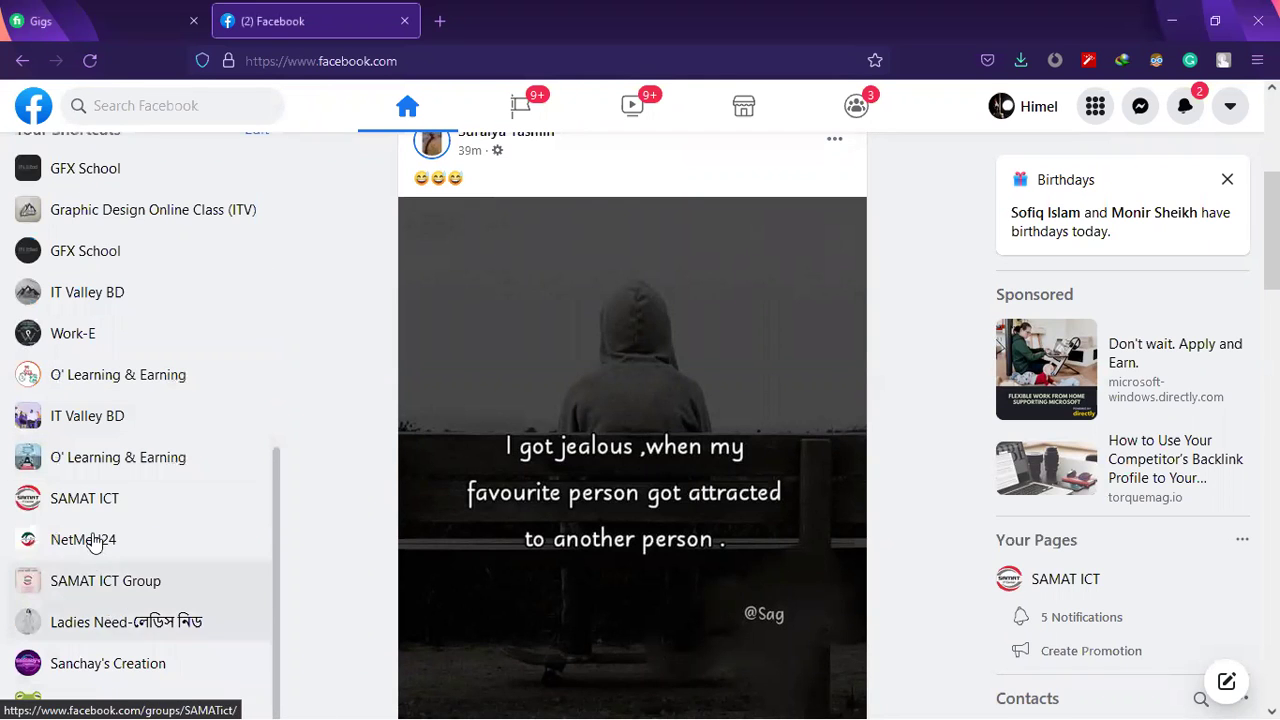
click(96, 590)
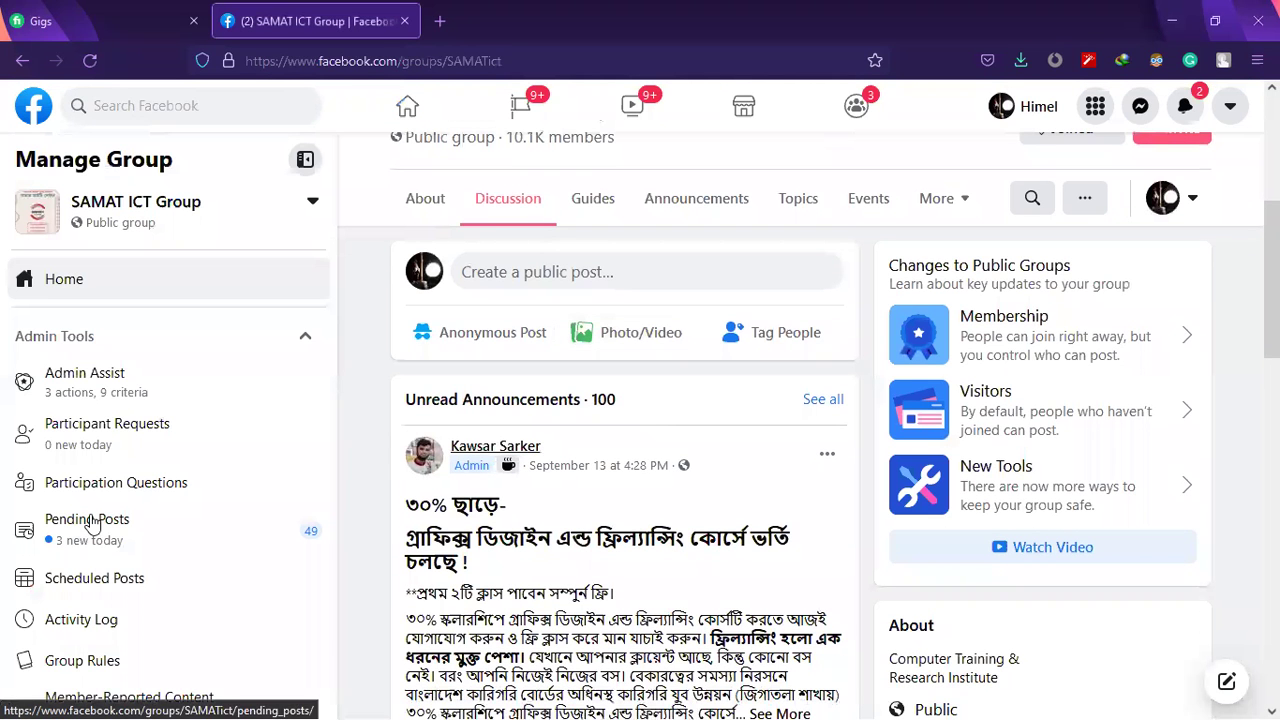
click(92, 525)
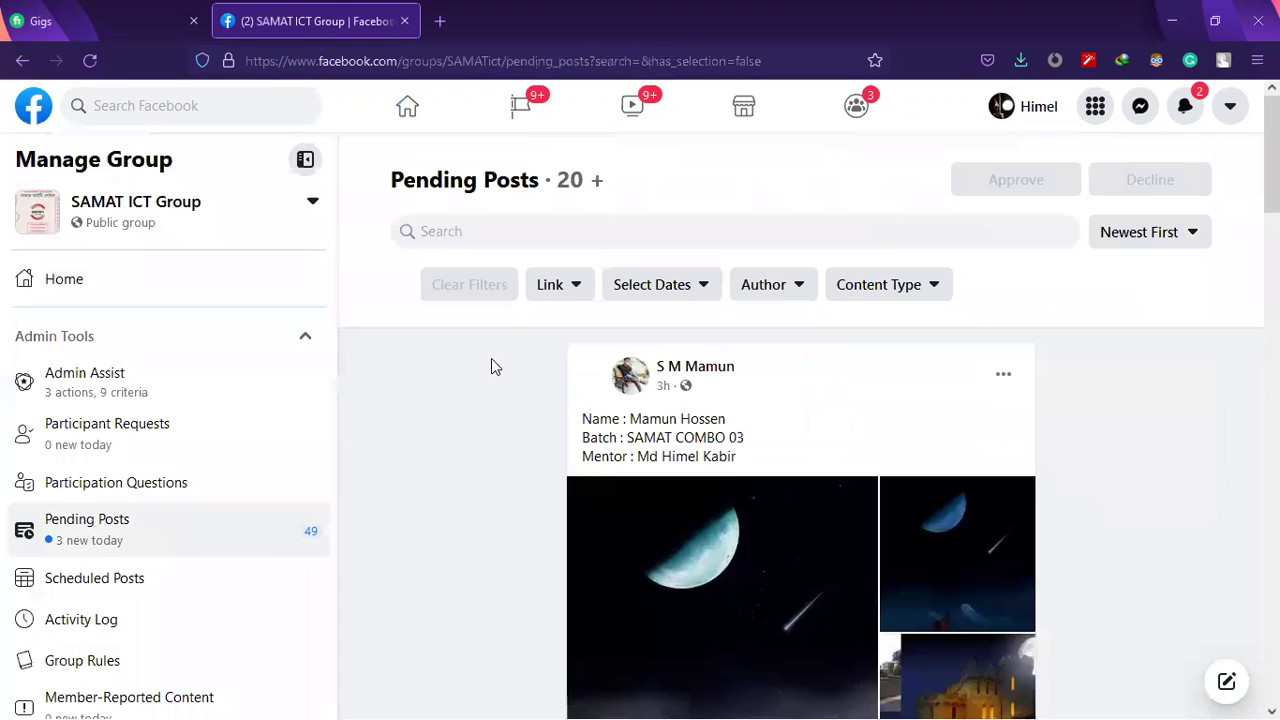
Look through the pending posts and view the Image Manipulation homework picture of the man on the jeep enlarged, then close the viewer.
scroll(784, 441, down, 12)
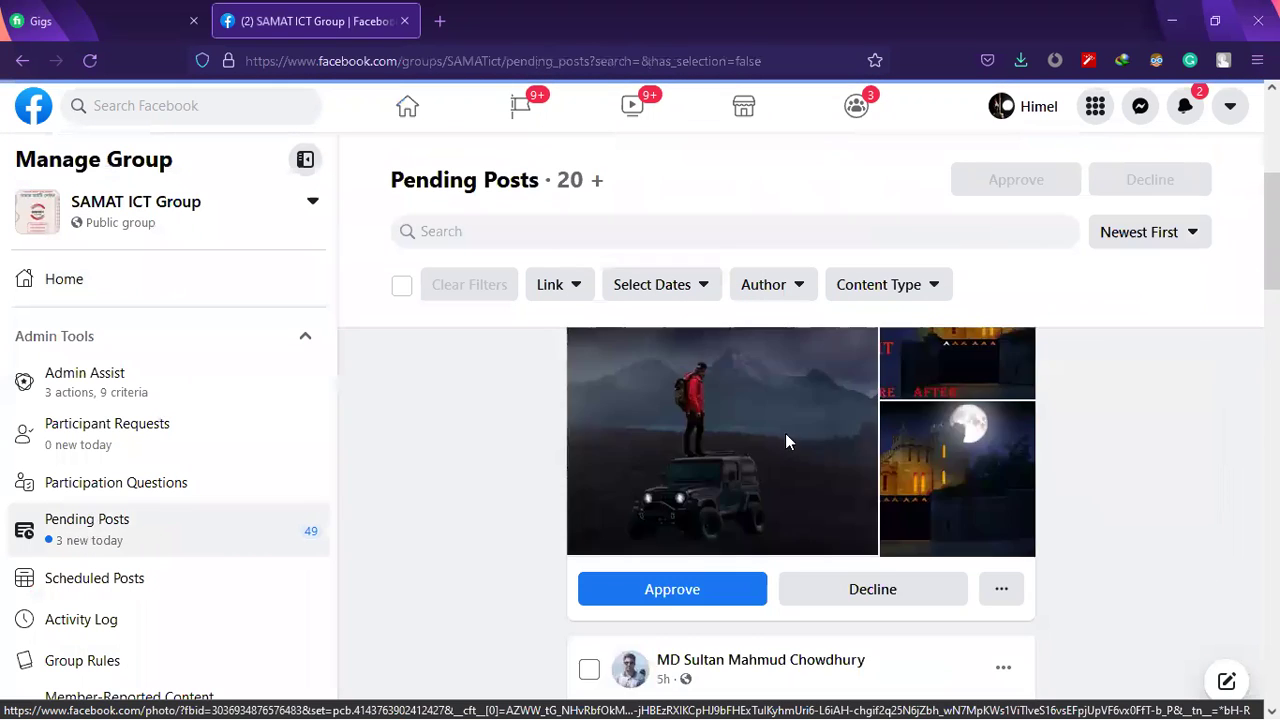
scroll(786, 441, down, 15)
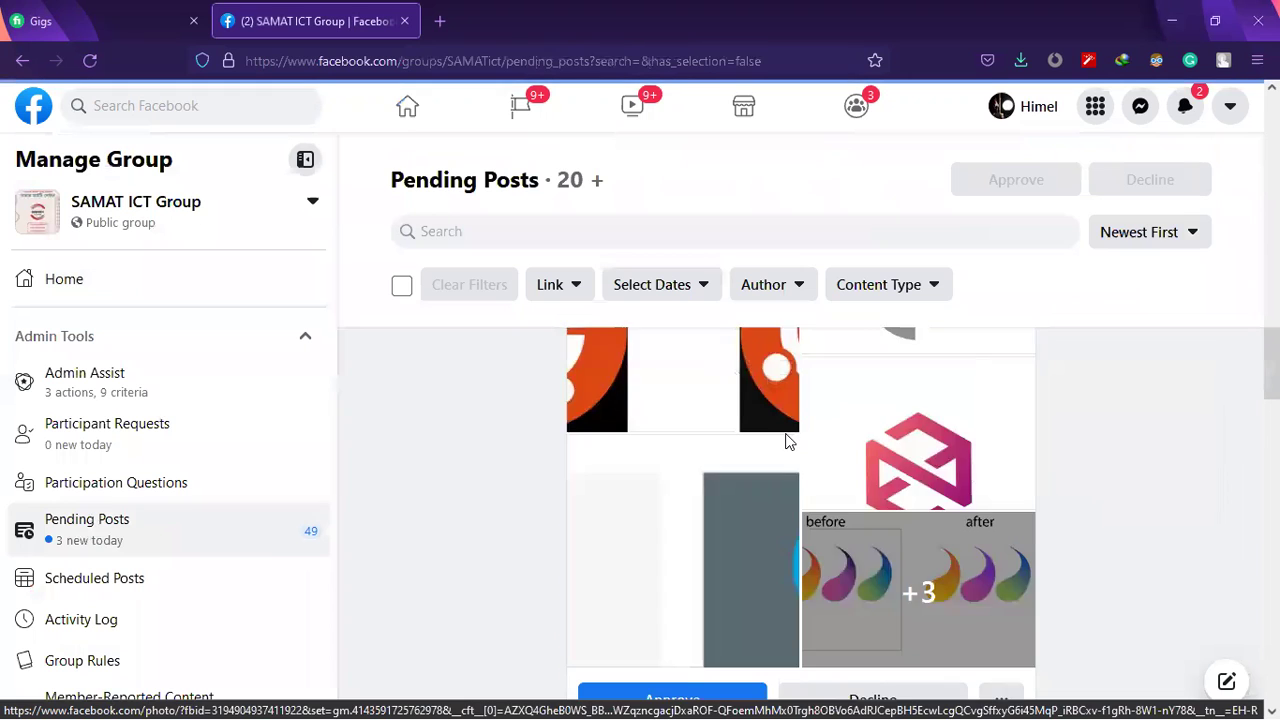
scroll(779, 447, down, 15)
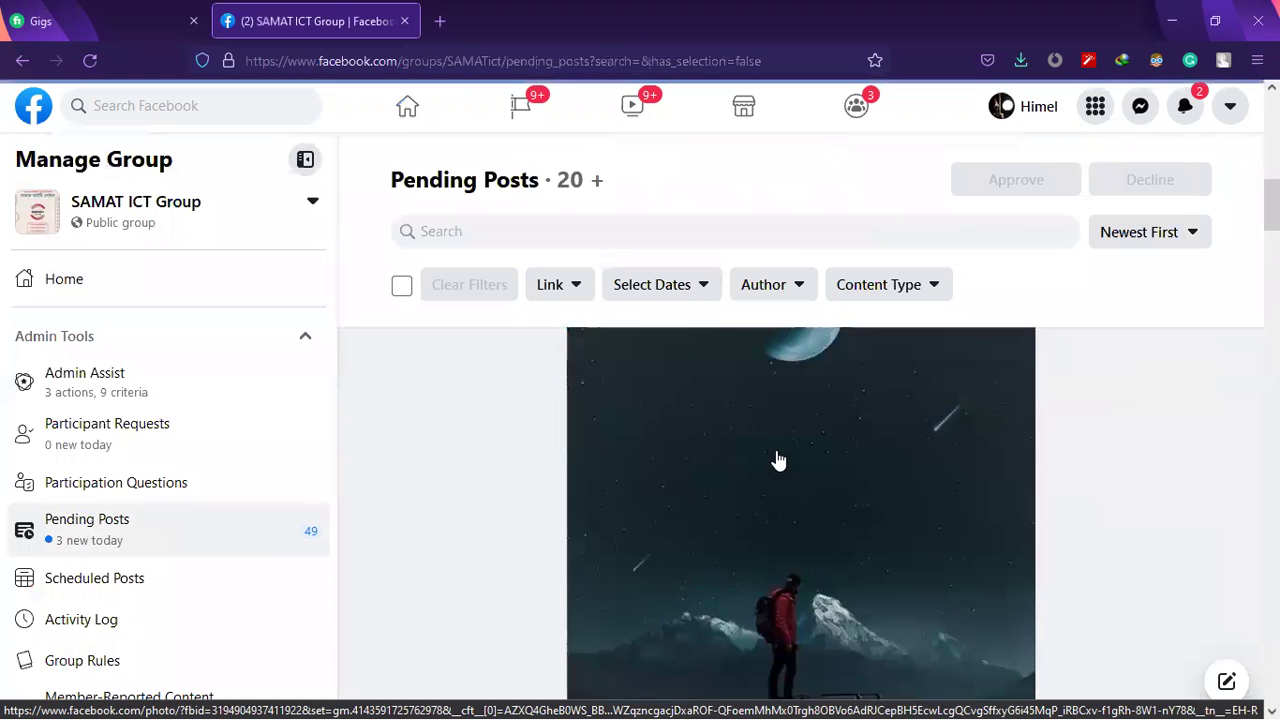
scroll(720, 455, down, 3)
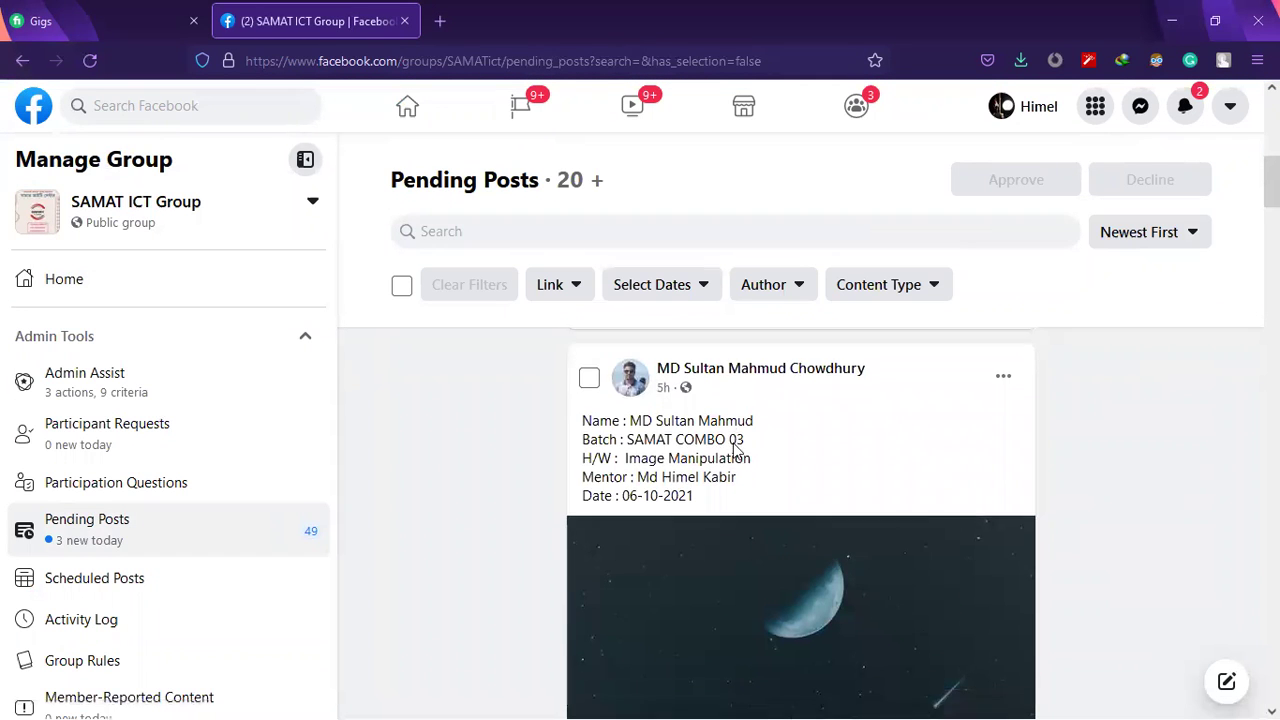
click(716, 454)
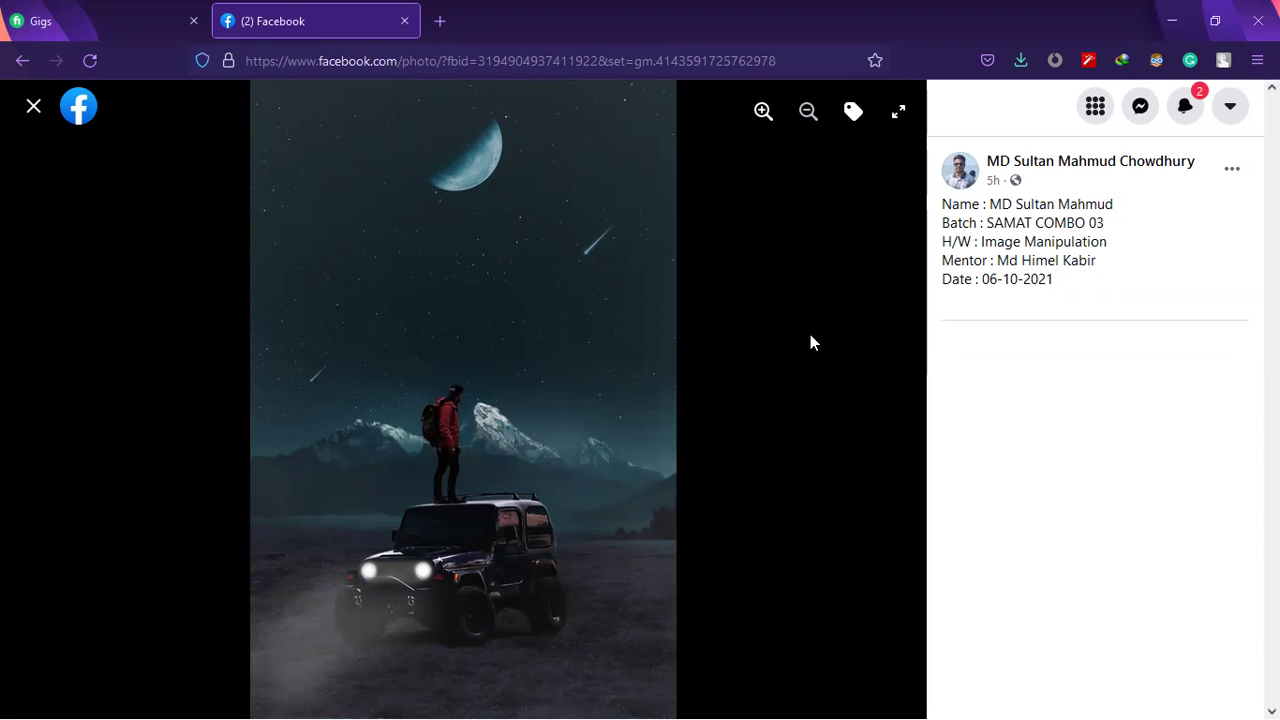
key(Escape)
click(33, 104)
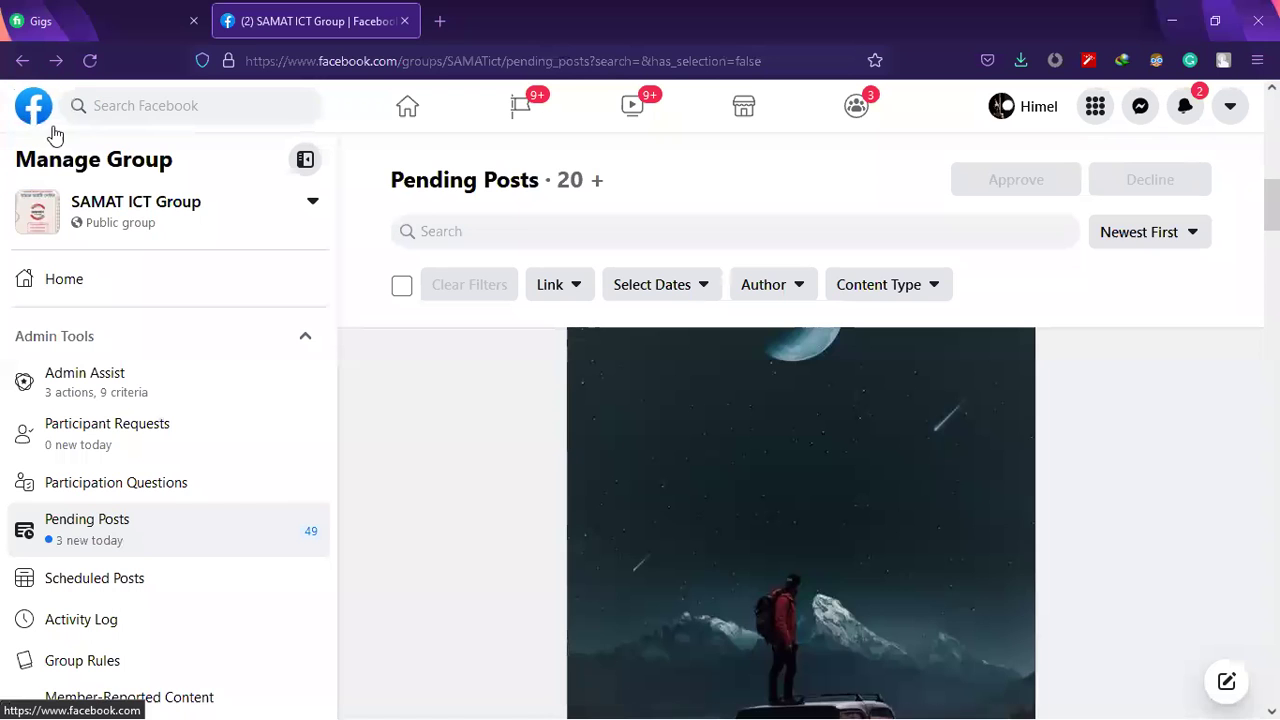
Examine all the images in the newest pending SAMAT COMBO 03 post, from the jeep scenes to the day-to-night castle, and close the viewer.
scroll(725, 540, down, 5)
click(651, 405)
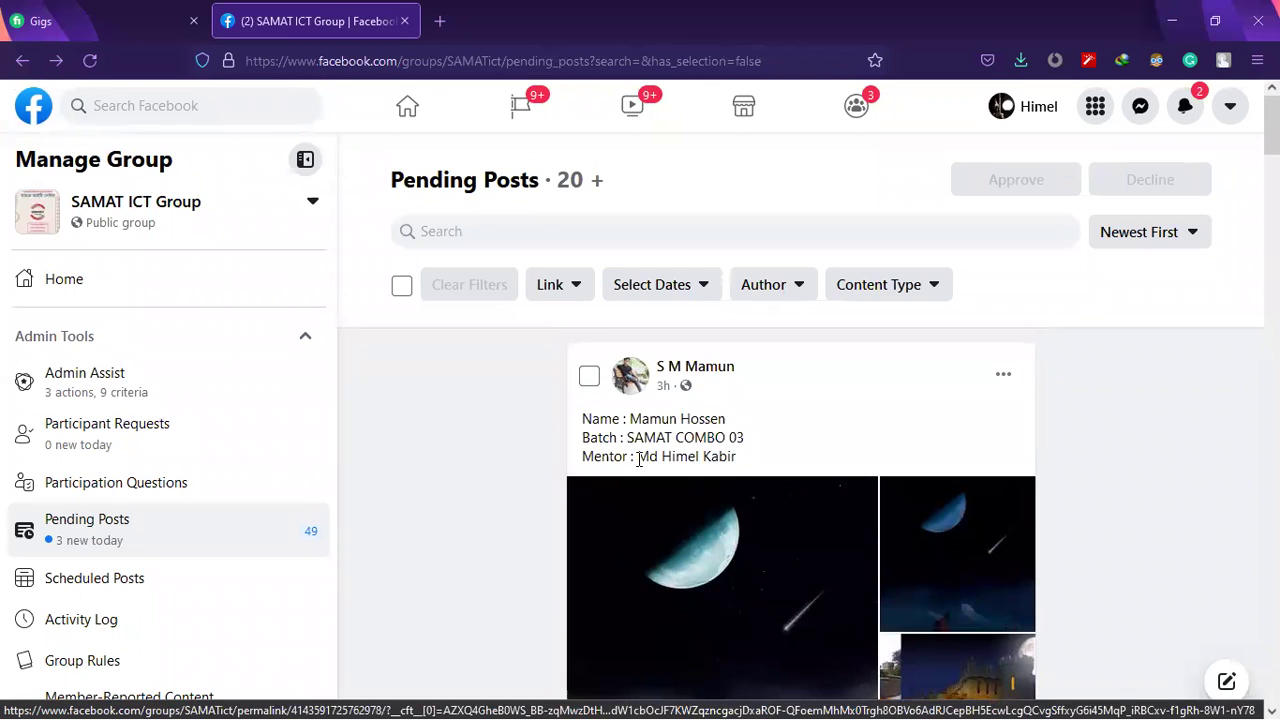
click(648, 463)
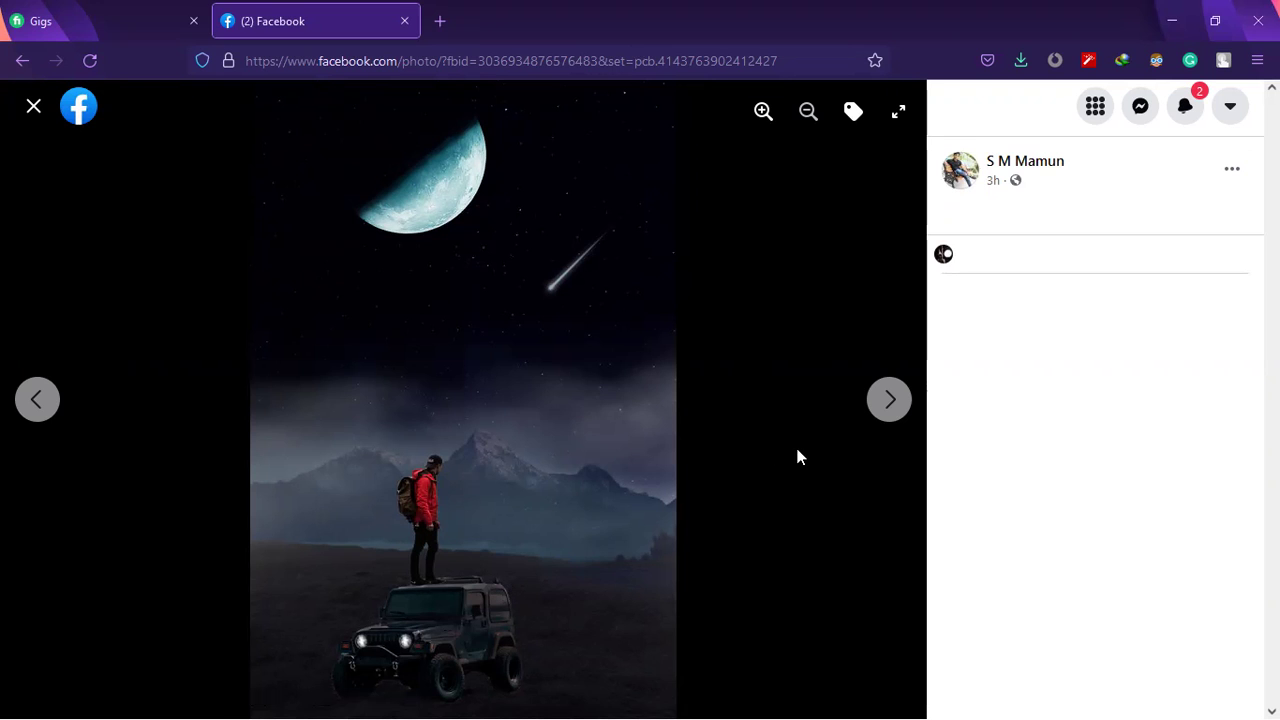
click(897, 401)
click(900, 402)
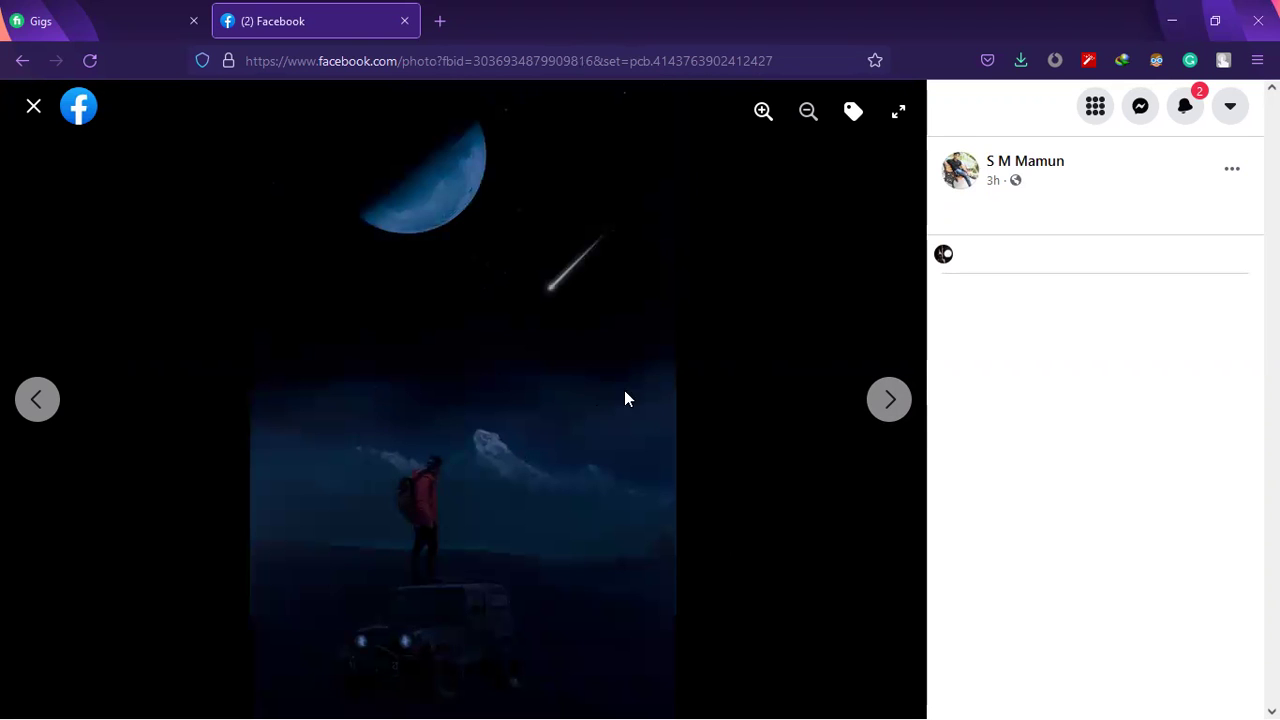
click(882, 404)
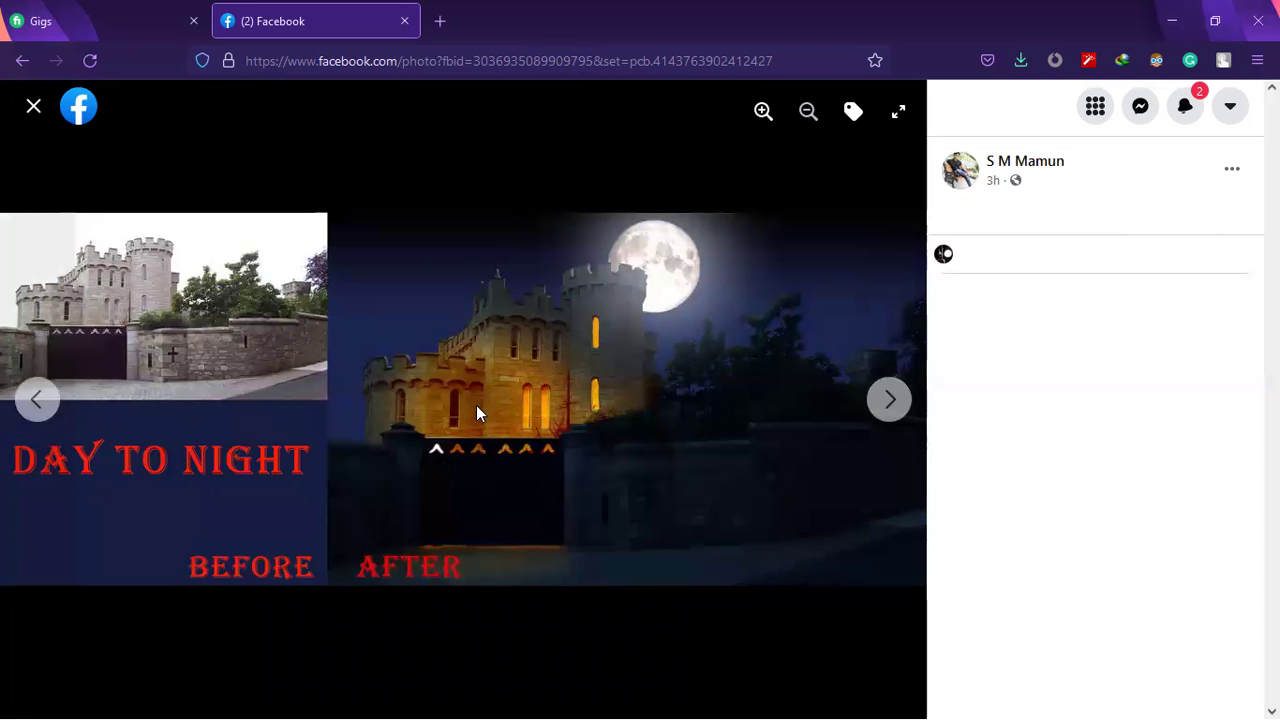
click(891, 400)
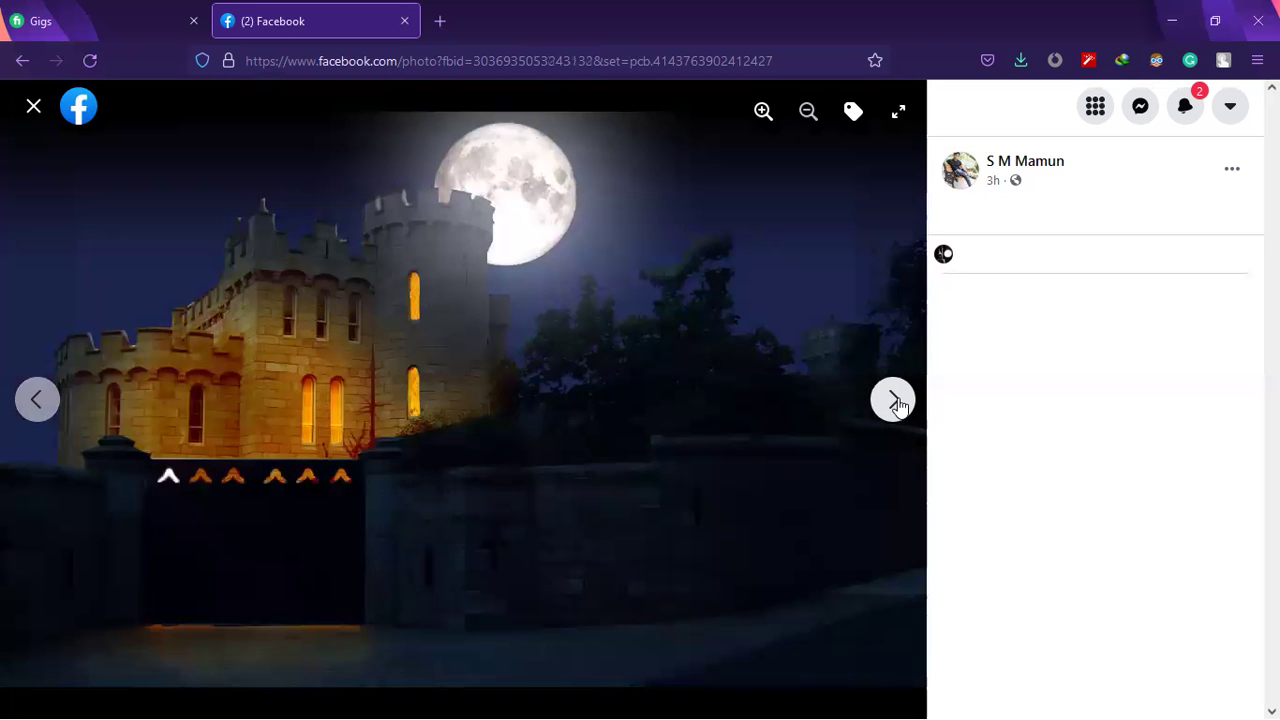
click(894, 401)
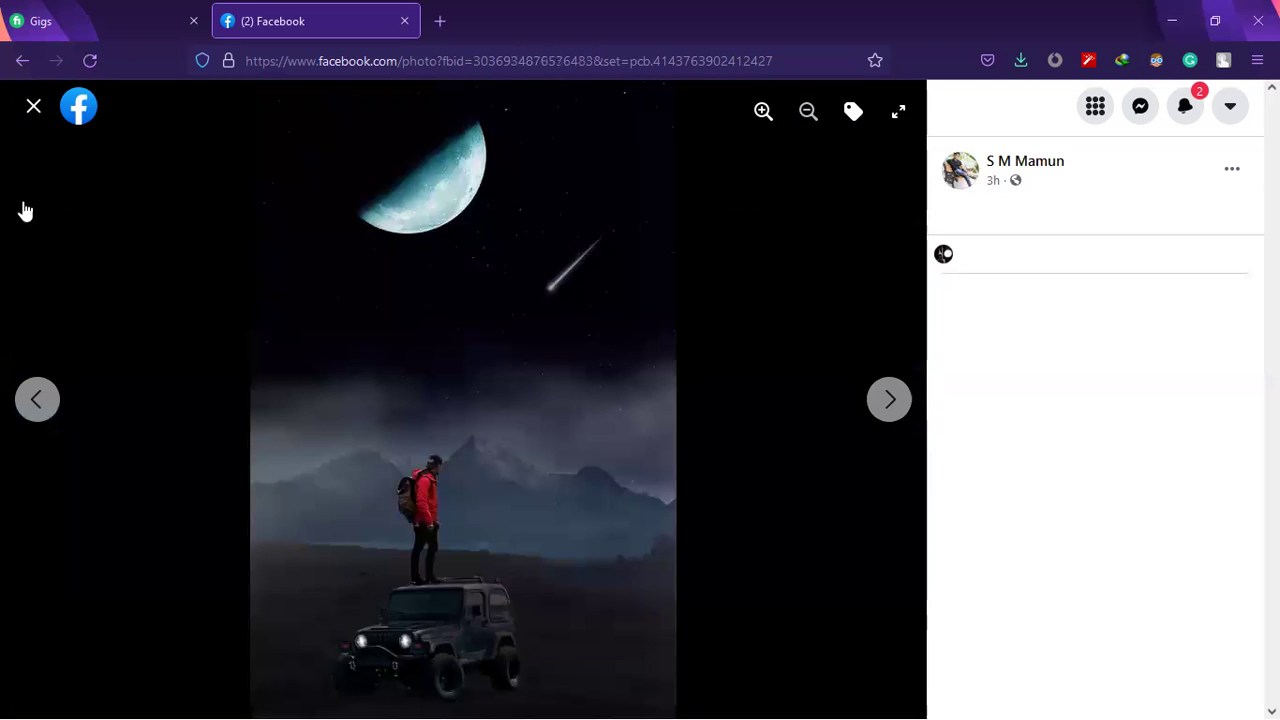
click(34, 112)
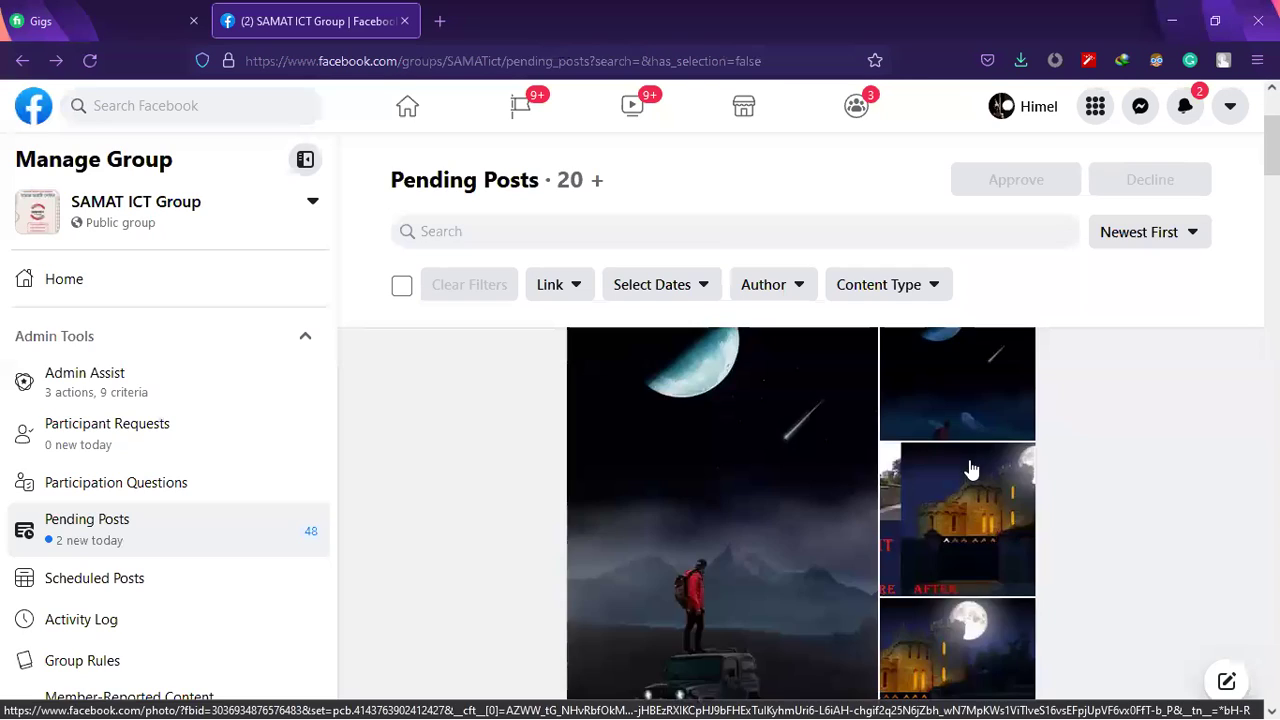
Glance over the remaining pending posts and close the Facebook tab.
scroll(770, 490, down, 2)
click(726, 413)
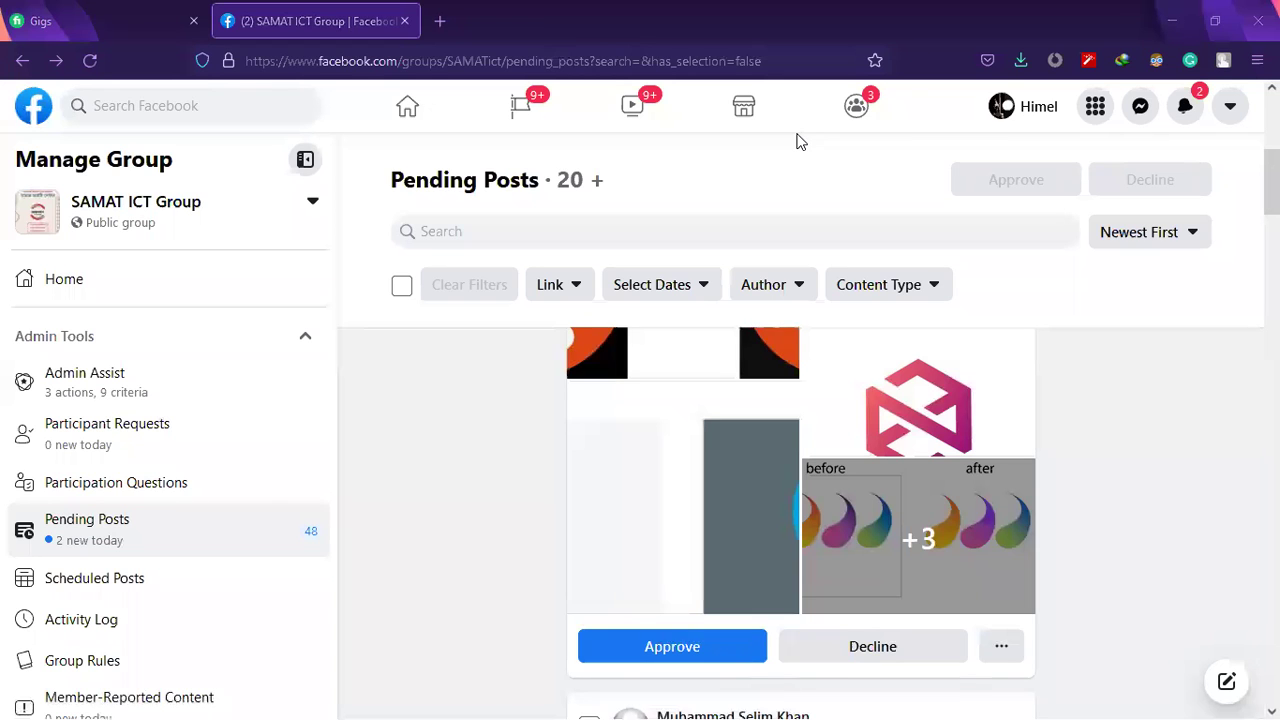
click(404, 21)
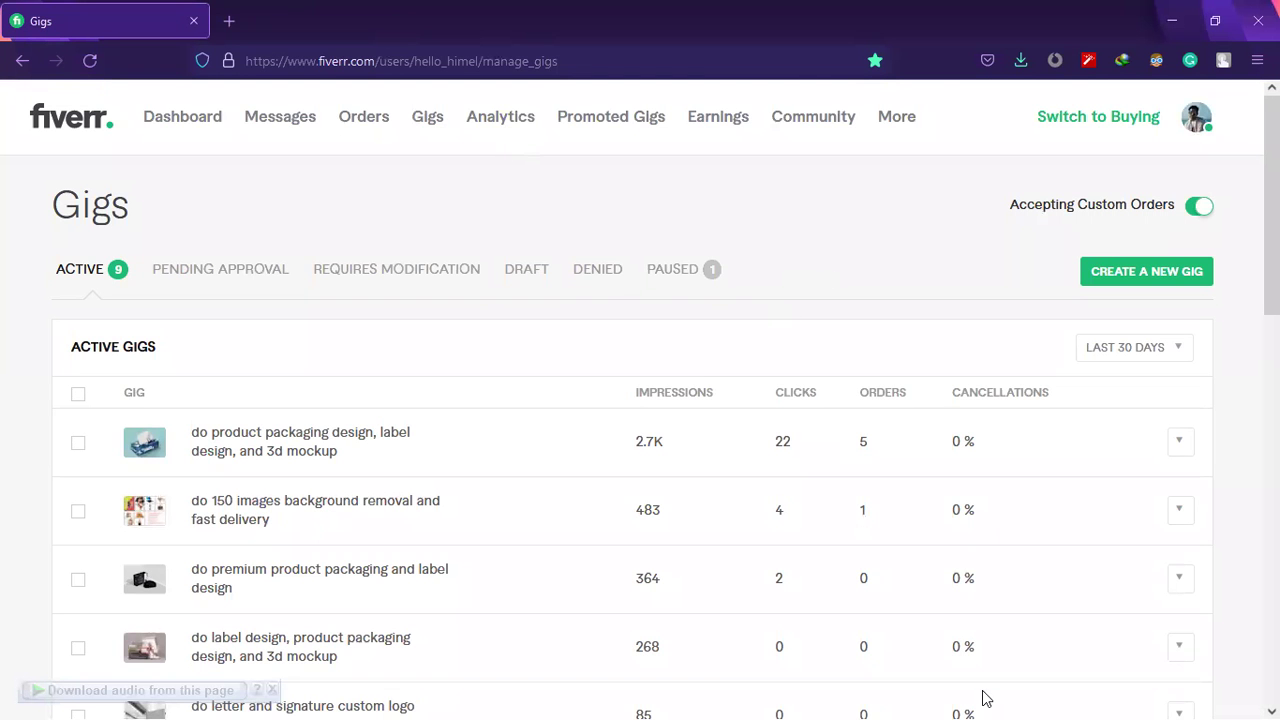